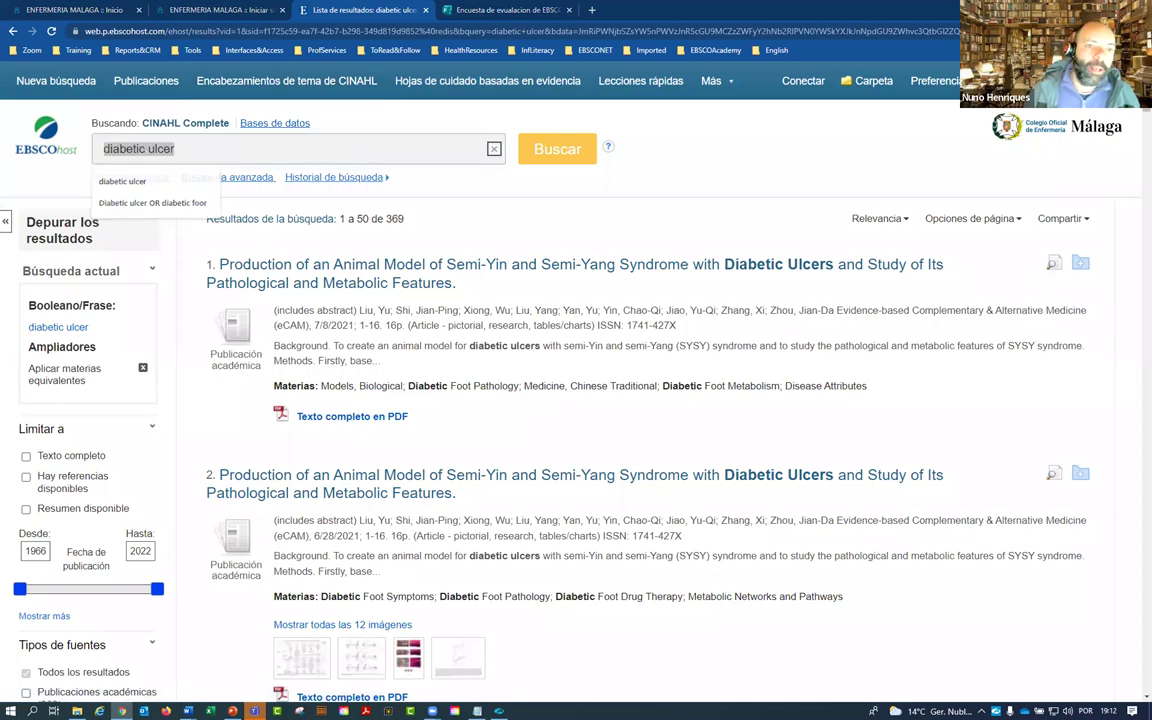
Step: Open the CINAHL subject headings and look up "diabetic ulcer", ordered by relevance
left_click(254, 78)
mouse_move(150, 90)
left_mouse_down()
mouse_move(192, 124)
mouse_move(318, 134)
mouse_move(378, 82)
mouse_move(240, 35)
left_mouse_up()
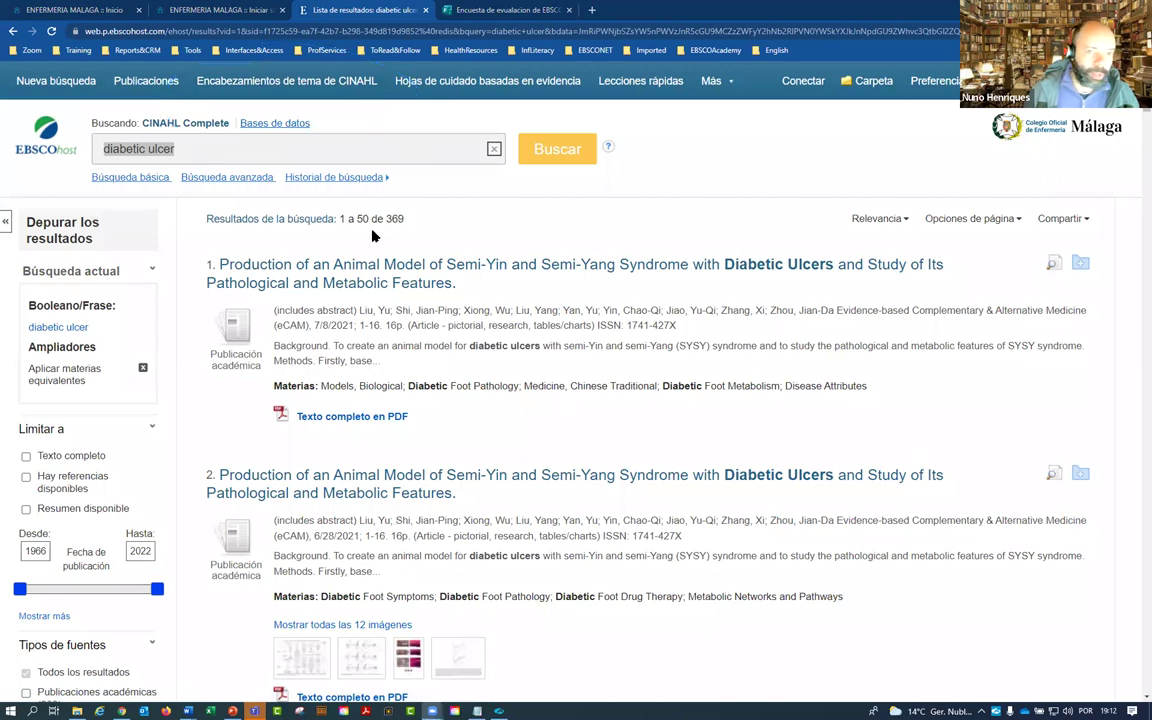
left_click(253, 88)
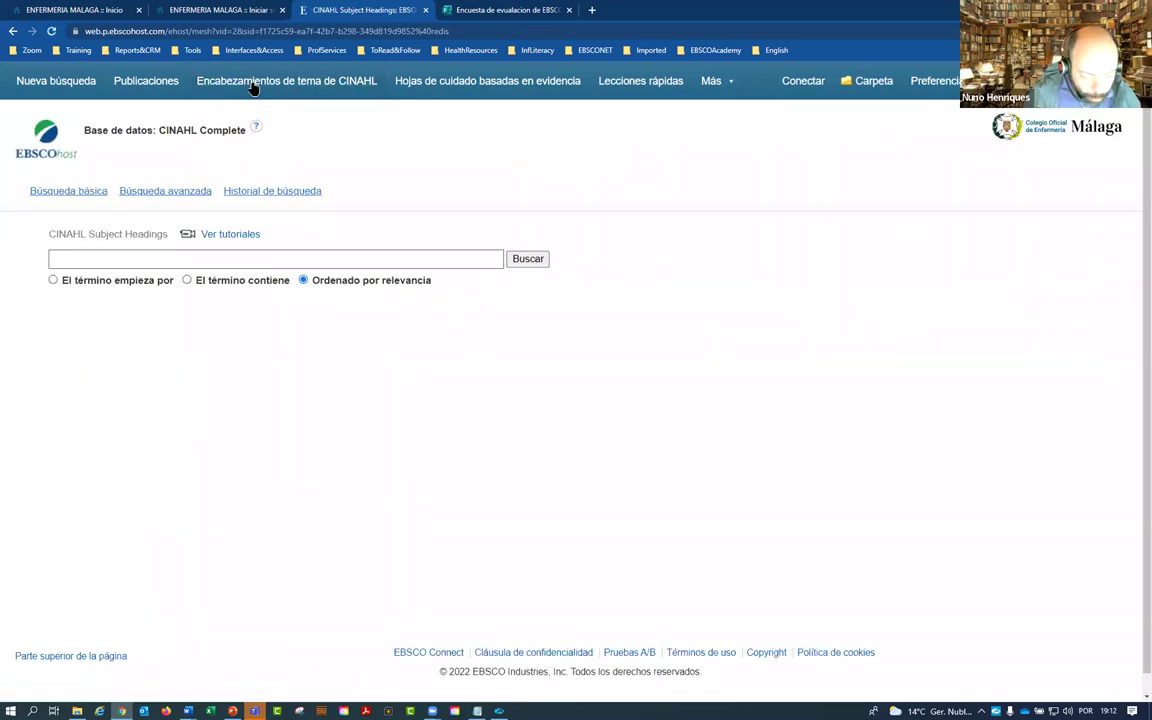
left_click(219, 255)
right_click(222, 257)
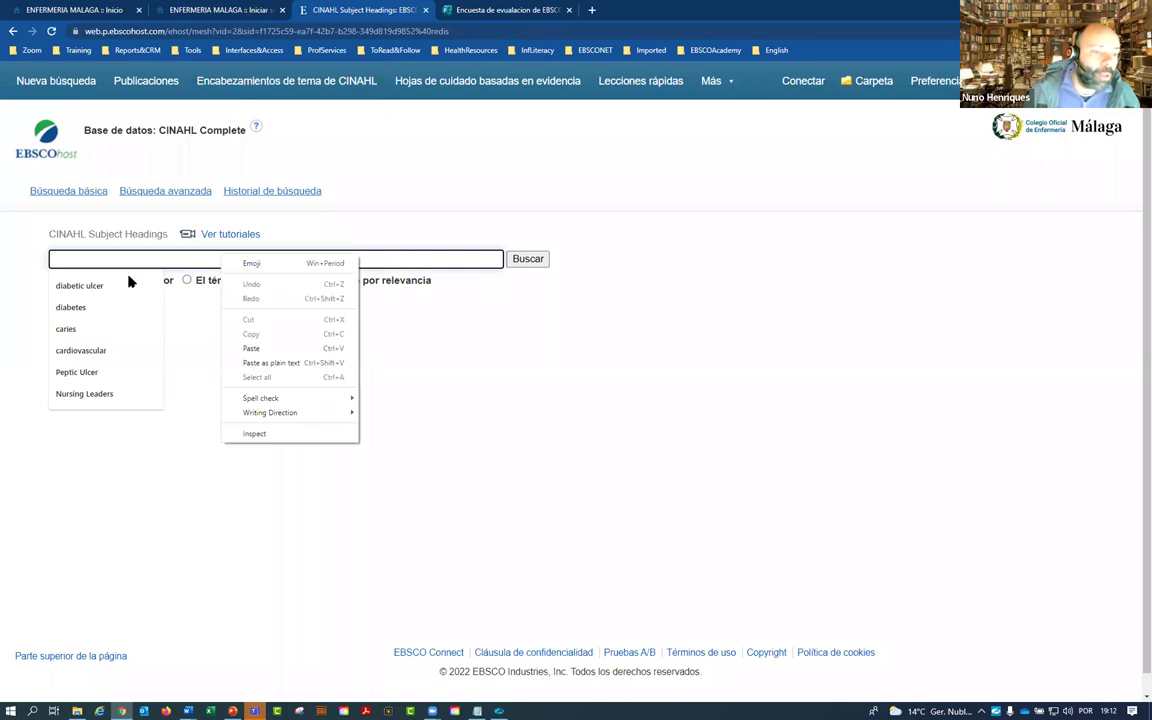
left_click(128, 283)
left_click(124, 285)
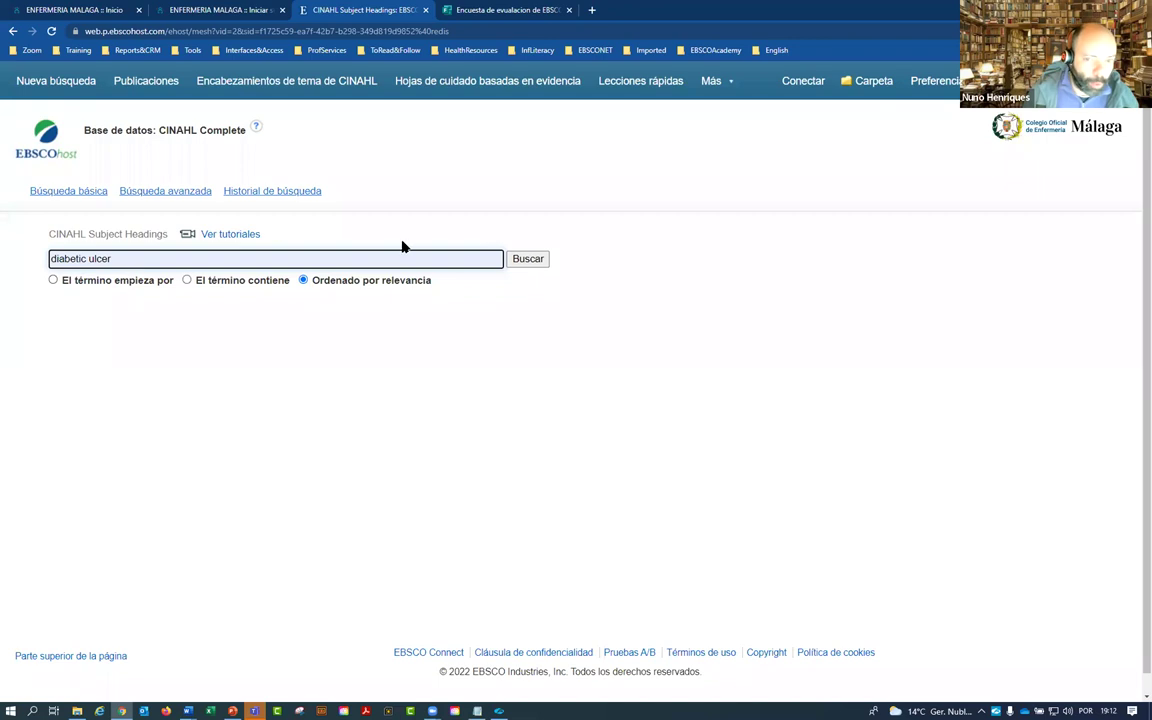
left_click(526, 261)
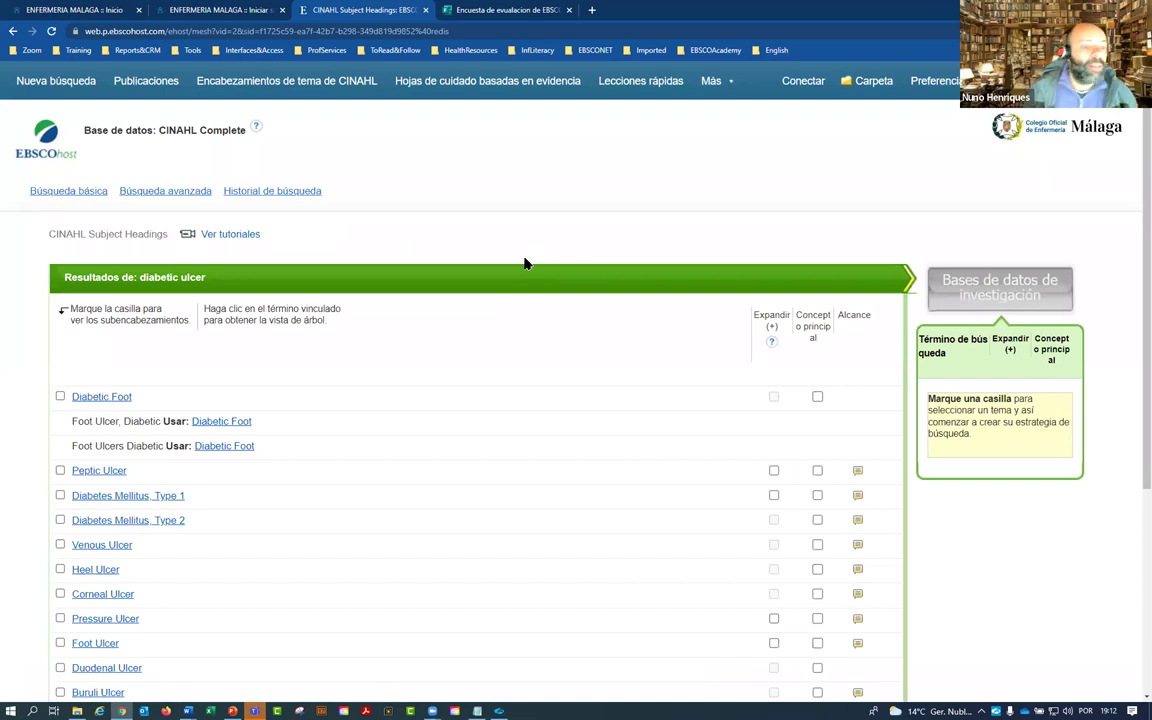
Step: Review the suggested headings for the term and select Diabetic Foot
scroll(499, 303, "down", 3)
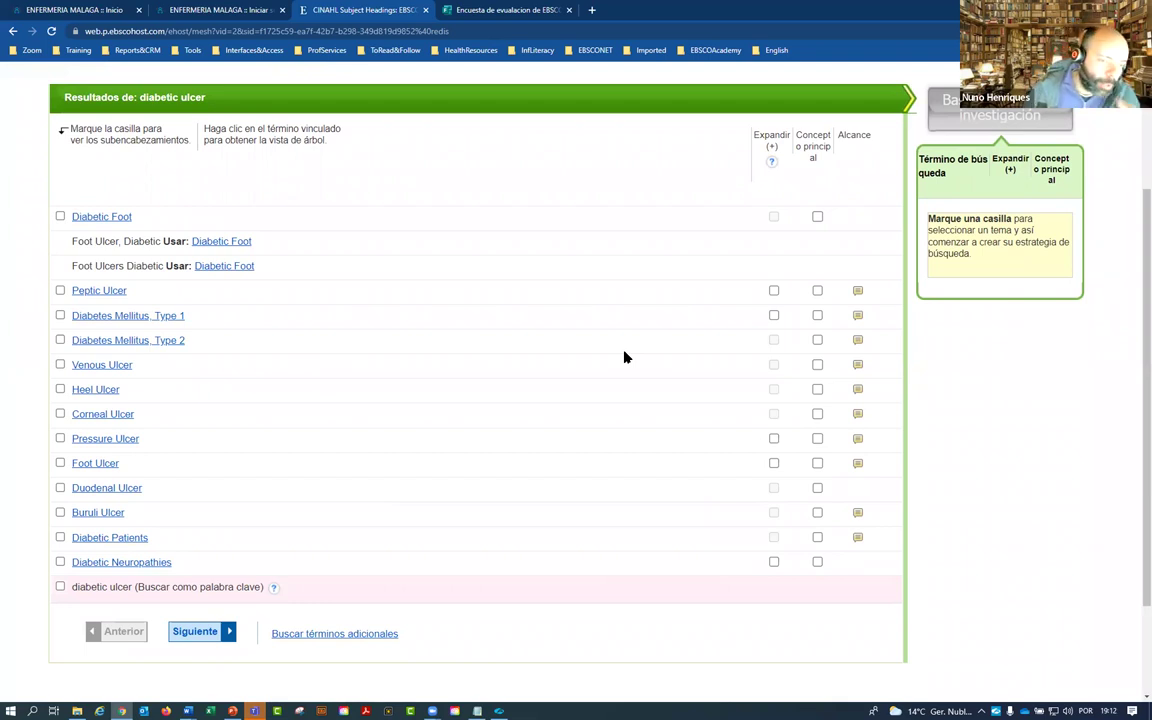
left_click_drag(72, 241, 108, 241)
left_click_drag(251, 241, 181, 242)
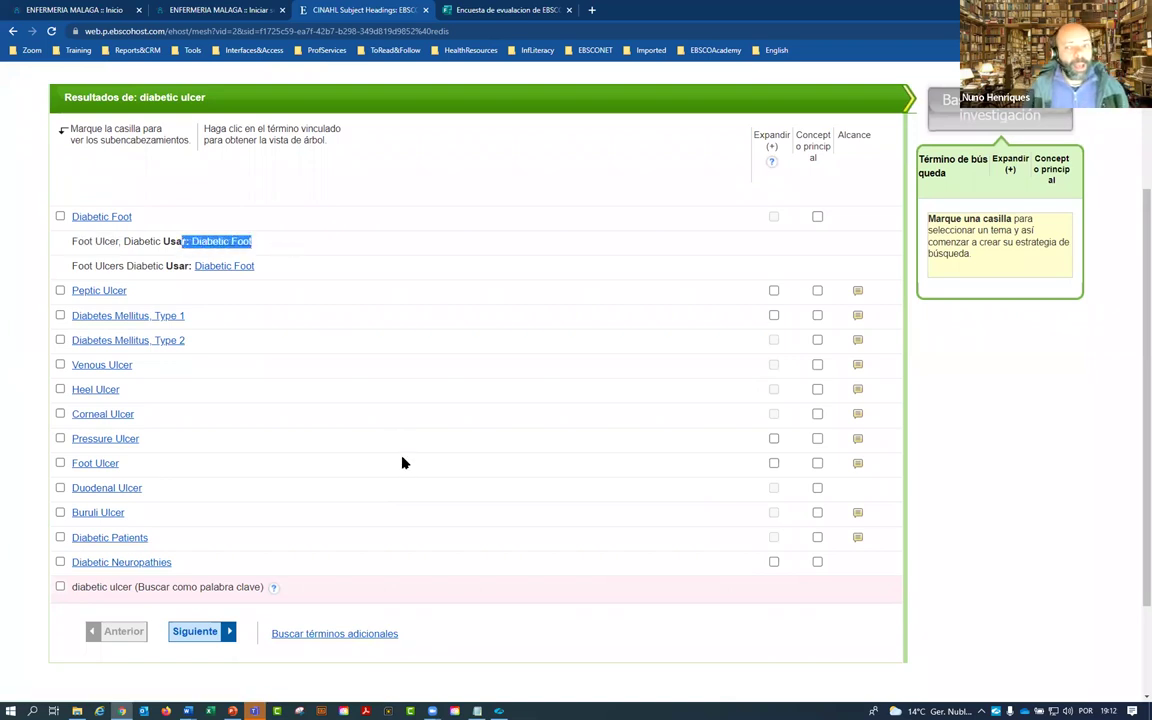
left_click(60, 216)
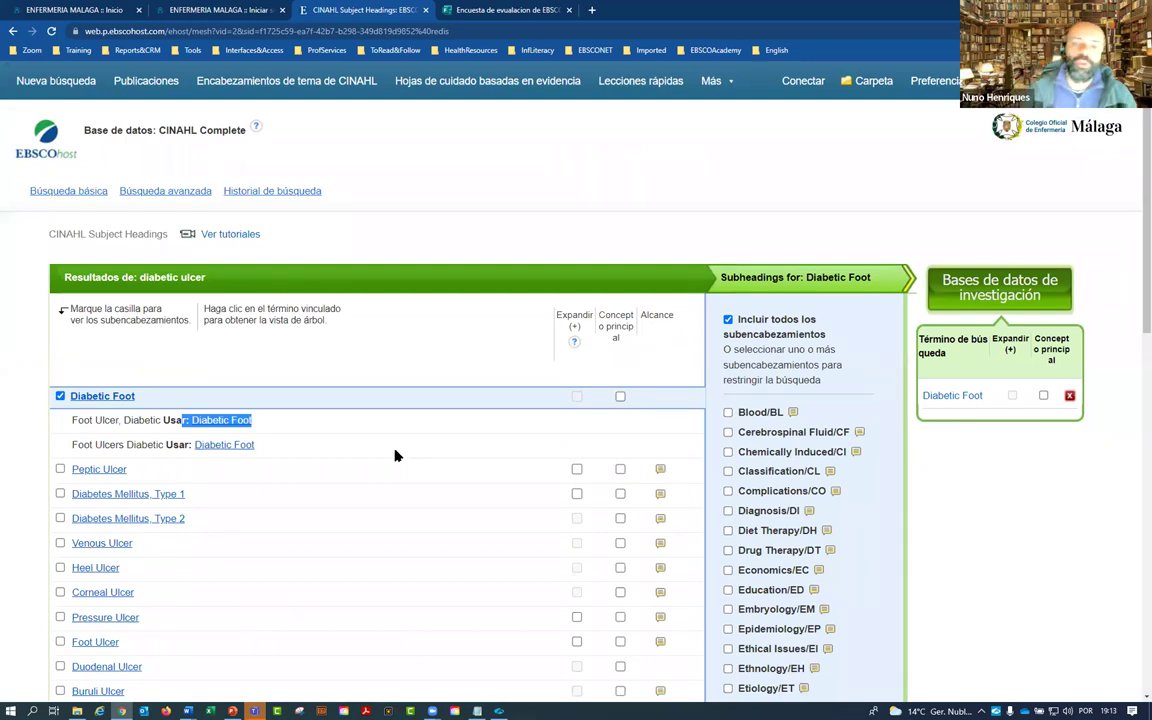
Step: Examine the subheadings offered for Diabetic Foot, including the include-all option, Nursing/NU and Prevention And Control/PC
scroll(600, 440, "down", 3)
left_click_drag(742, 150, 840, 550)
left_click(864, 161)
double_click(740, 154)
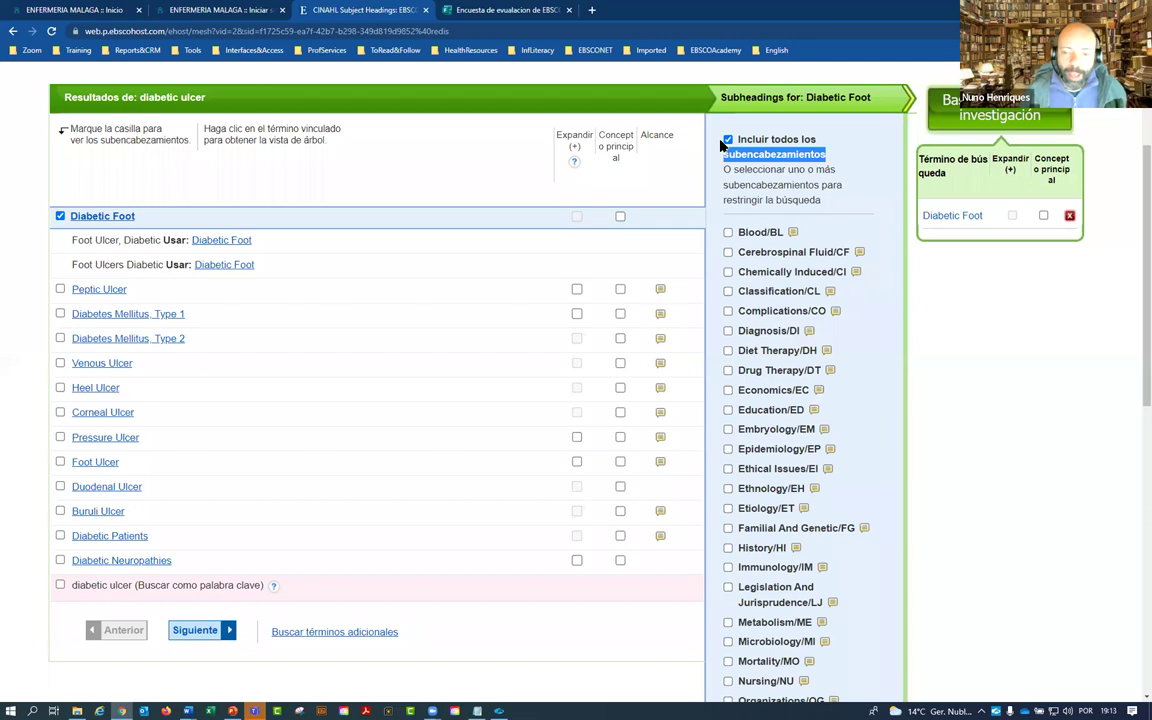
scroll(735, 220, "down", 5)
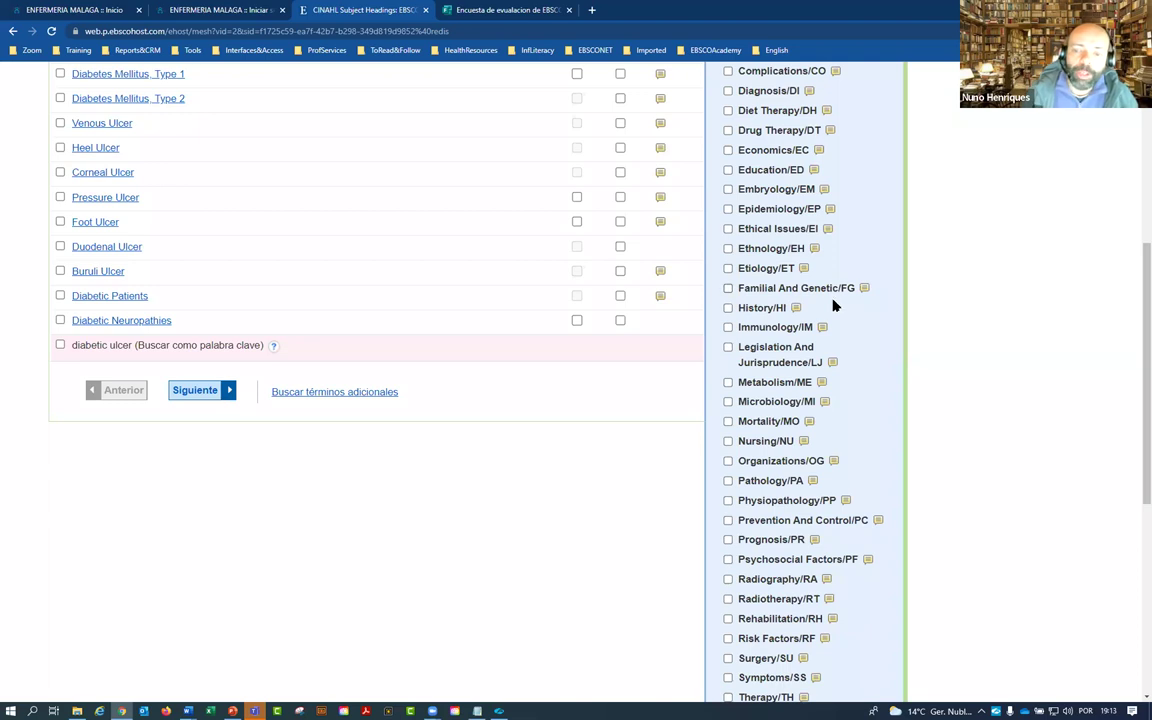
scroll(833, 305, "down", 4)
left_click_drag(739, 261, 800, 260)
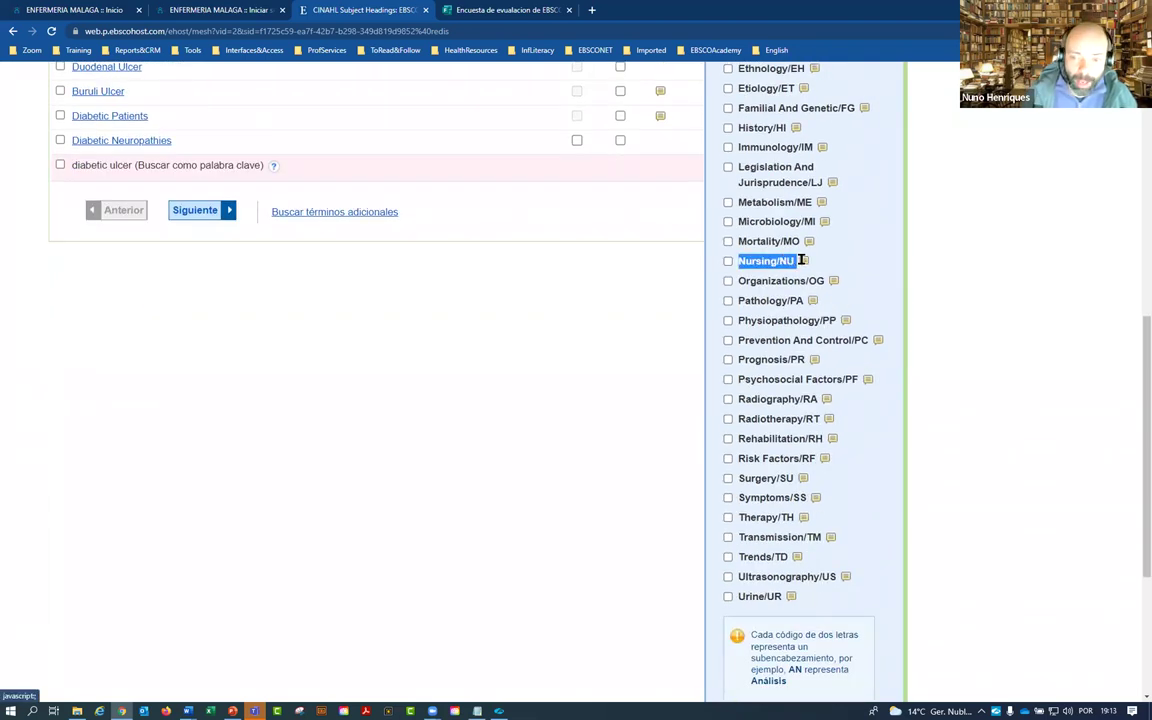
scroll(794, 300, "down", 3)
left_click_drag(737, 222, 832, 220)
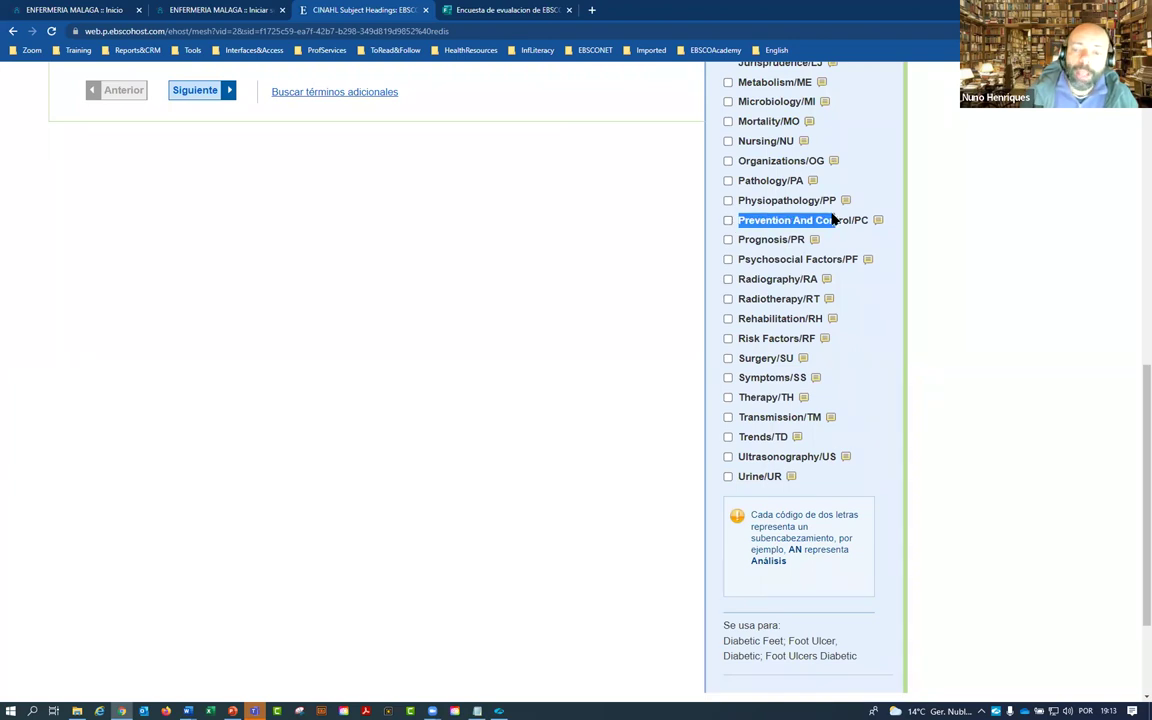
Step: Read the scope note of the Rehabilitation/RH subheading and close it
left_click_drag(738, 298, 792, 319)
left_click(833, 319)
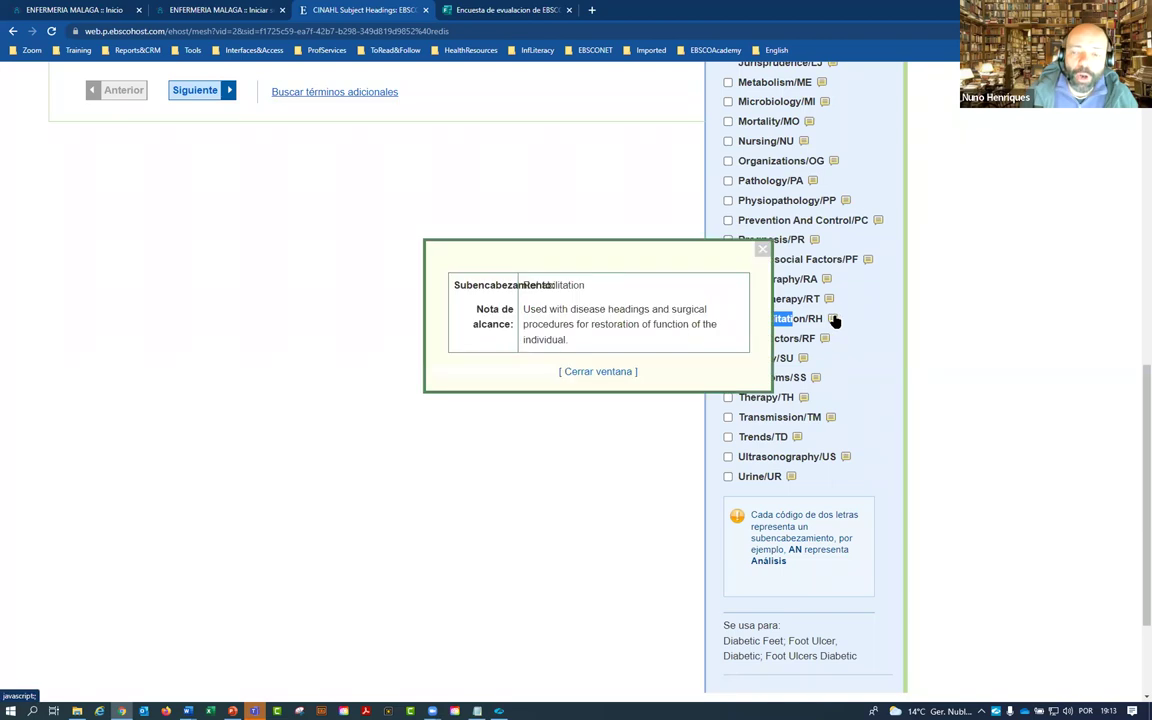
left_click(762, 249)
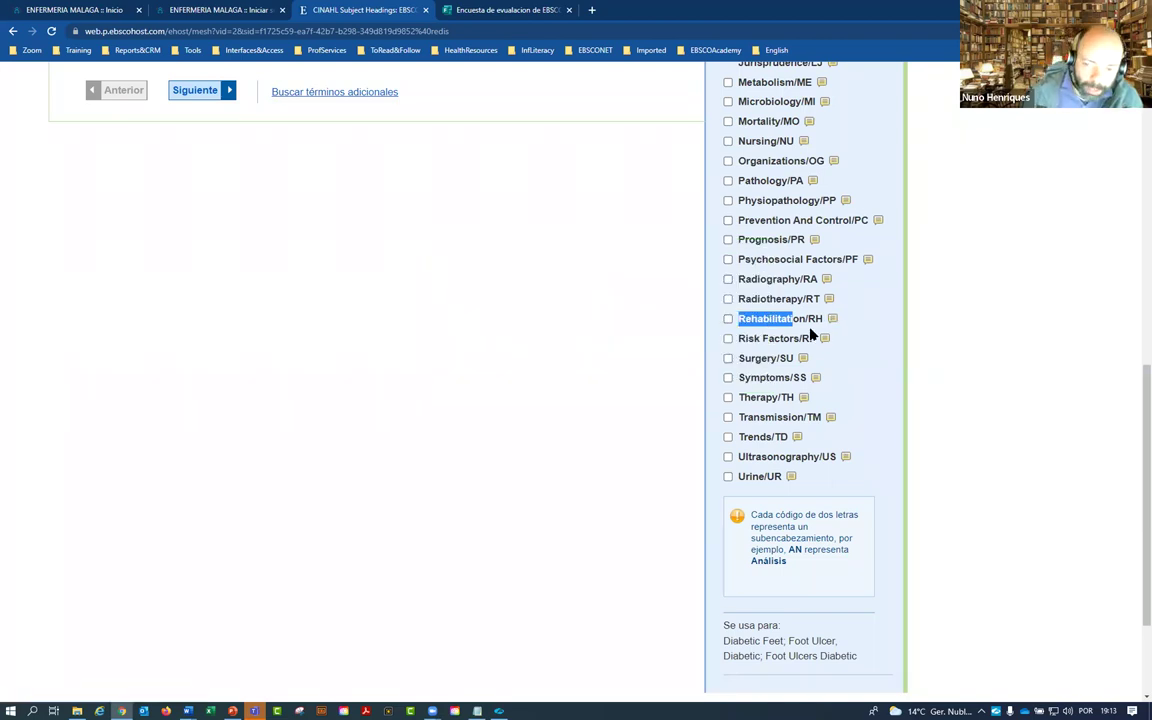
scroll(818, 494, "up", 2)
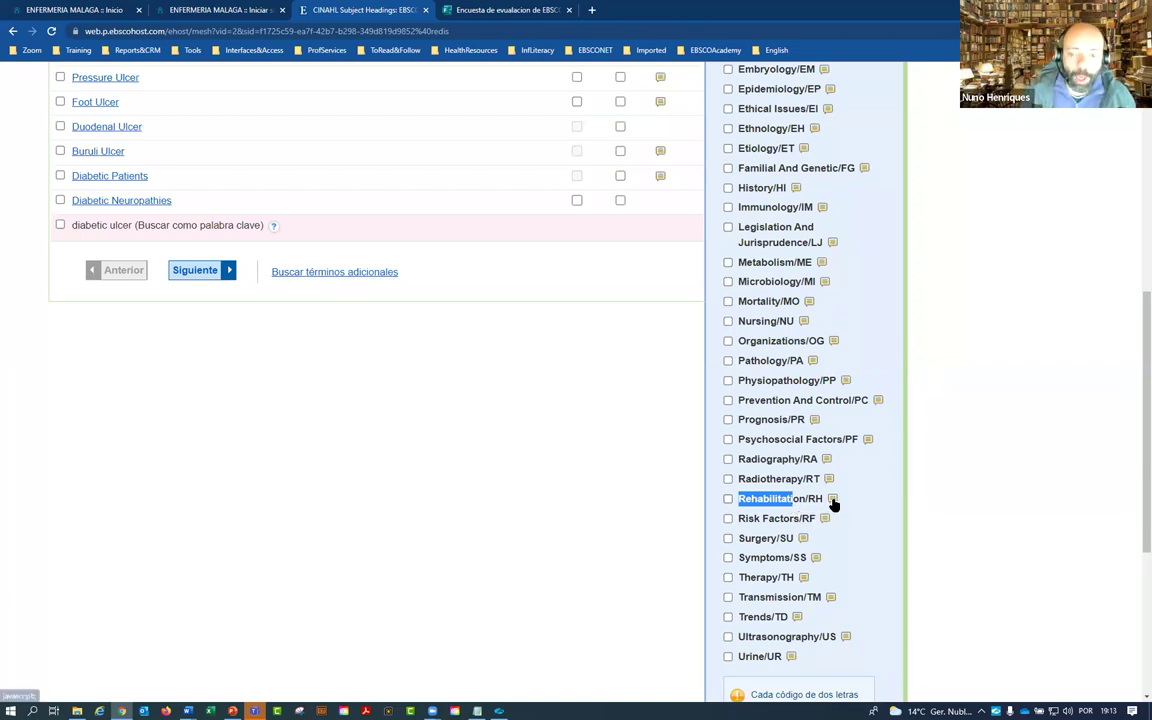
left_click(831, 499)
left_click_drag(572, 520, 524, 486)
left_click(760, 425)
Step: Read the scope note of the Pressure Ulcer heading and close it
scroll(401, 440, "up", 5)
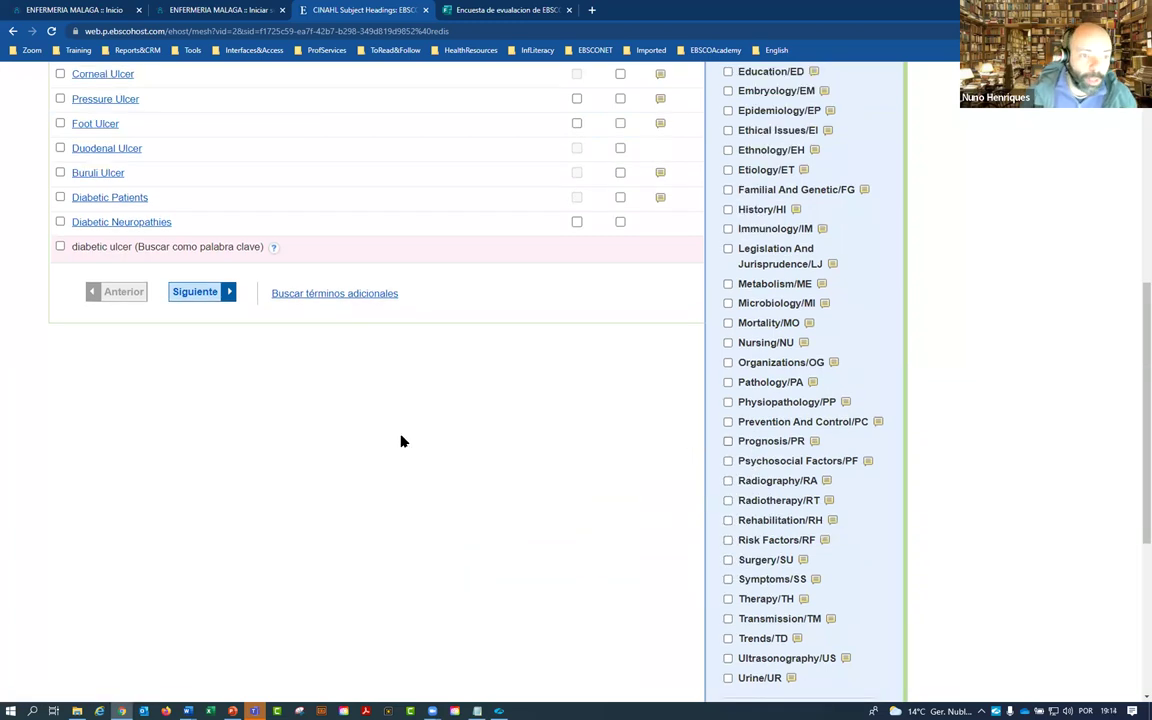
scroll(211, 421, "down", 3)
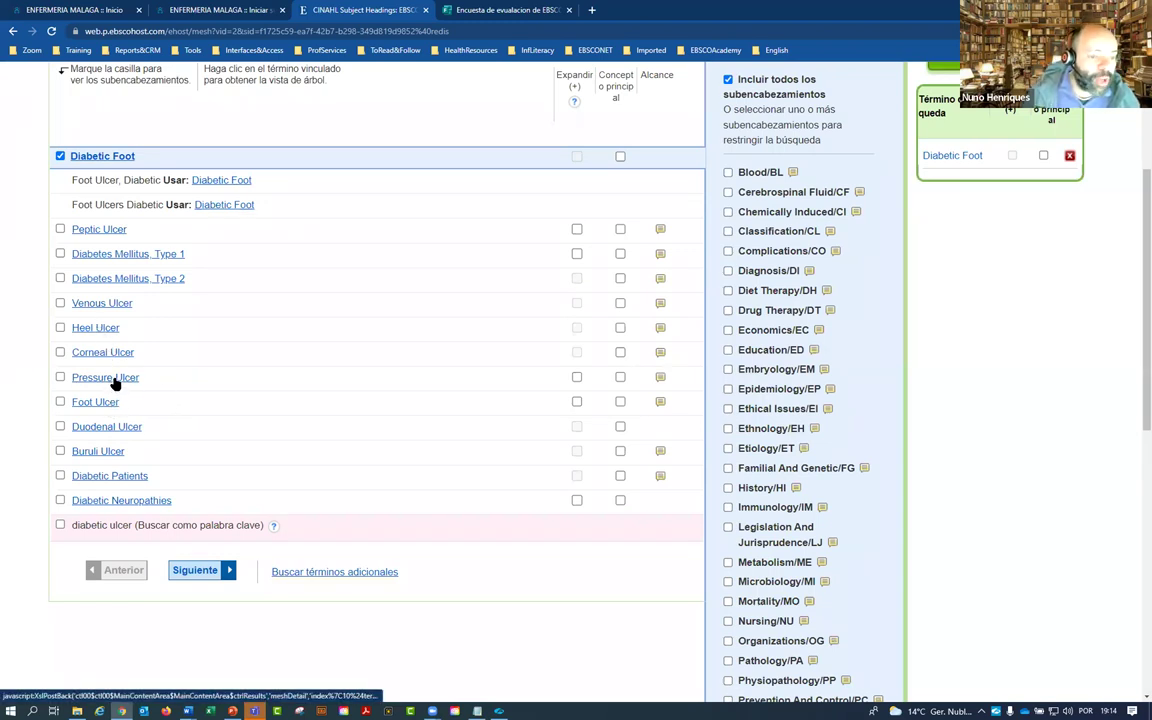
left_click(659, 381)
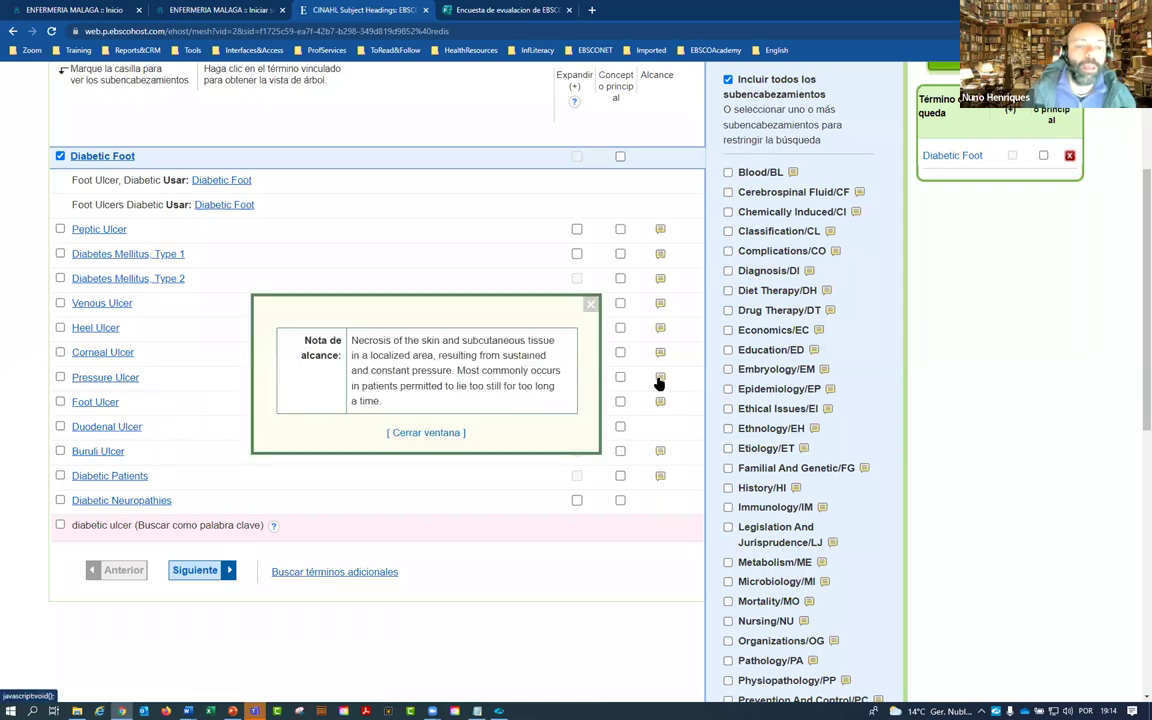
left_click(589, 306)
Step: Run the database search with the Diabetic Foot heading, including all its subheadings
scroll(627, 373, "up", 3)
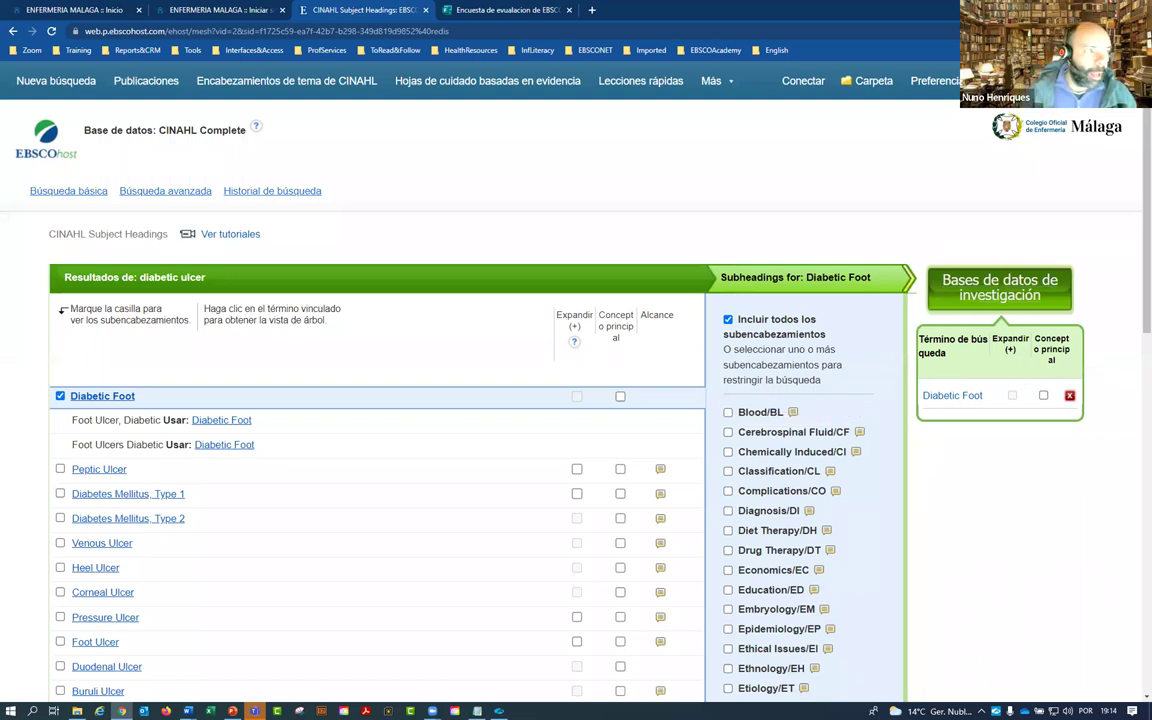
mouse_move(1015, 218)
left_mouse_down()
mouse_move(1000, 216)
mouse_move(907, 330)
left_mouse_up()
left_click_drag(1132, 315, 891, 212)
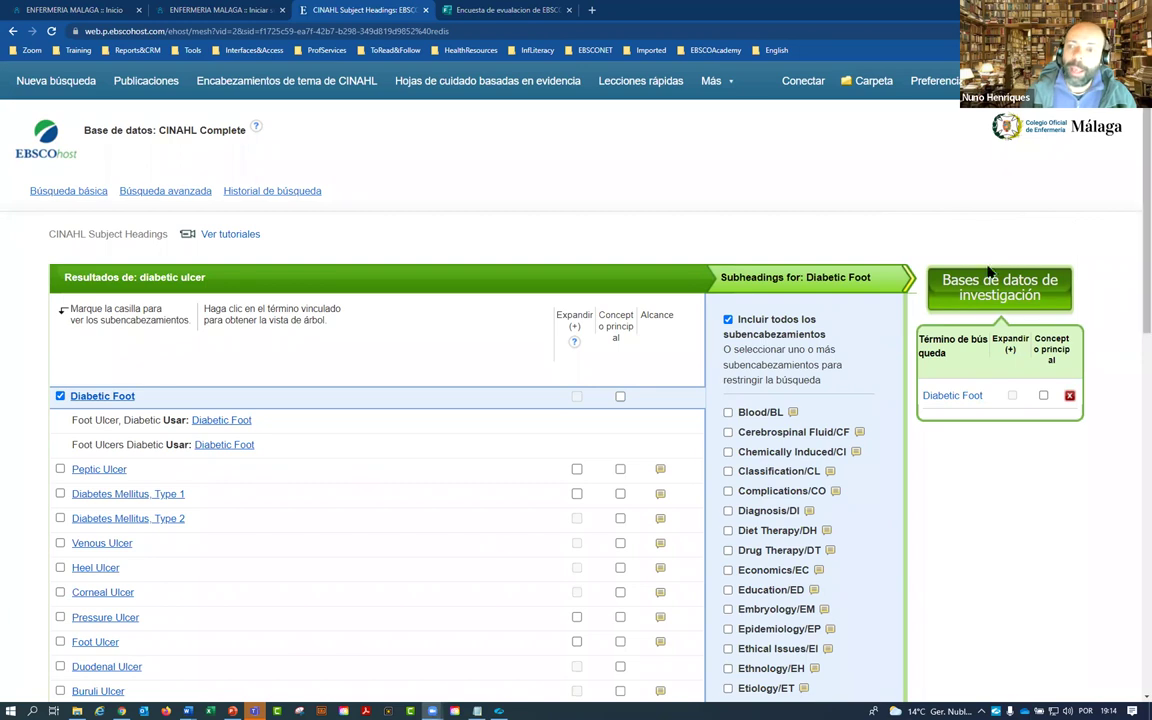
left_click(1002, 296)
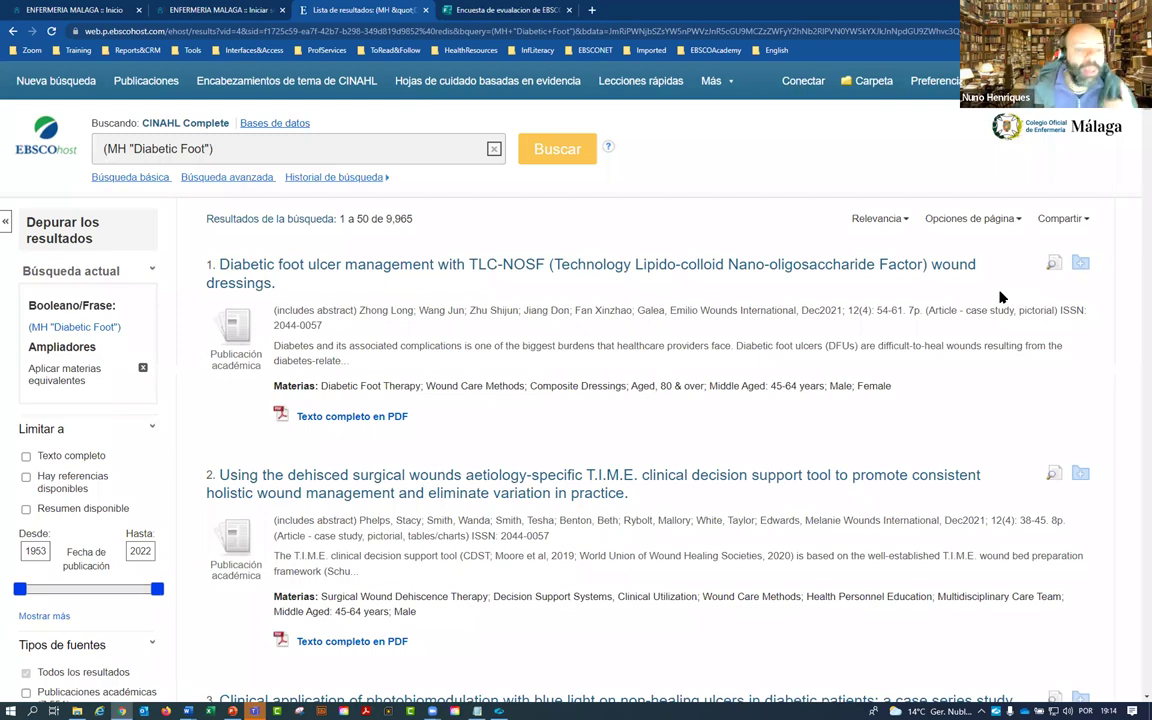
Step: Examine the result range and total, the first listed articles and the relevance sort setting
left_click_drag(413, 219, 371, 218)
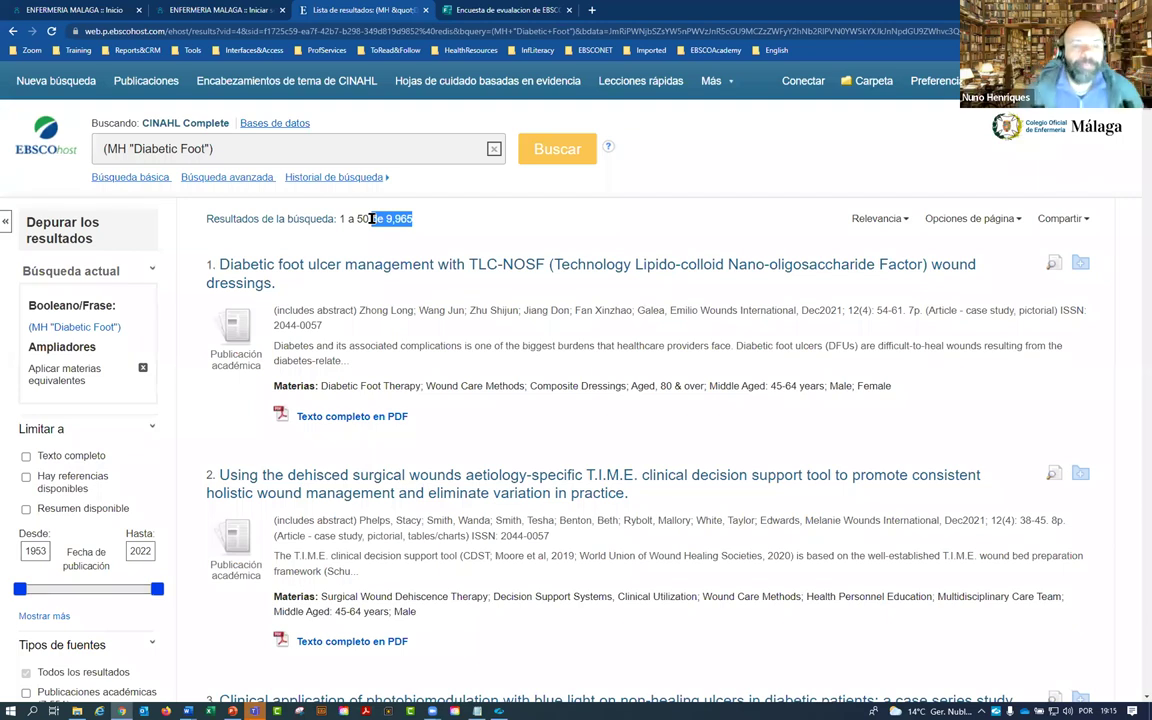
left_click(430, 218)
left_click_drag(340, 219, 370, 222)
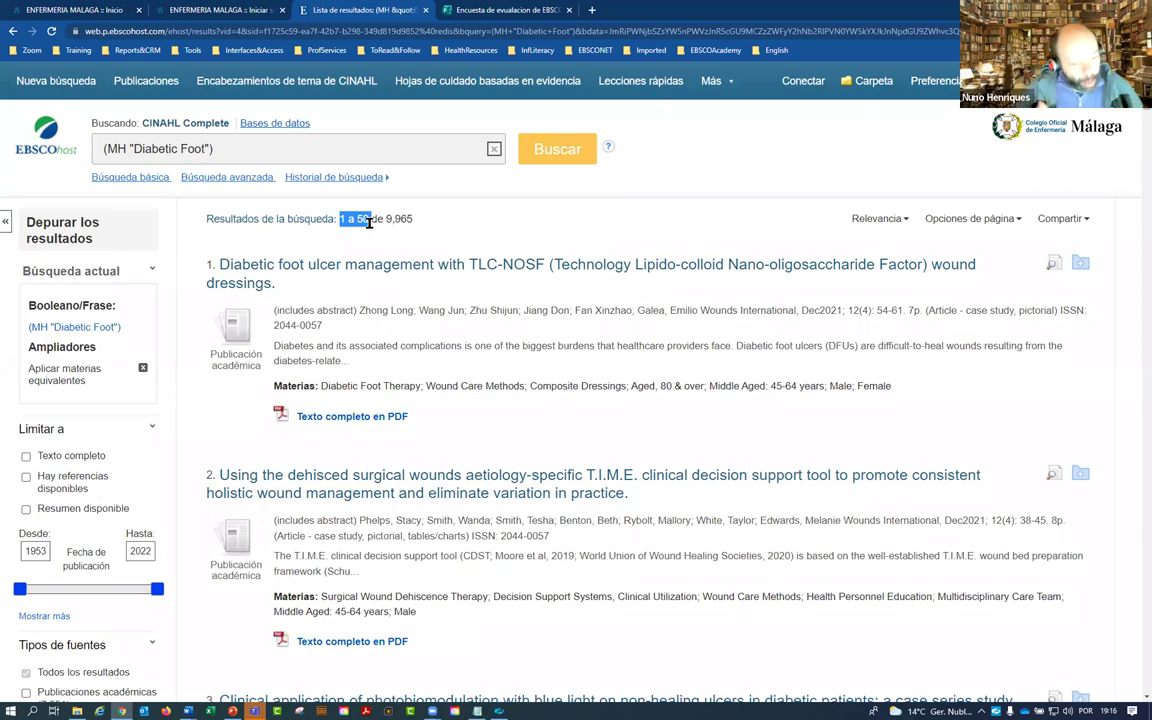
left_click_drag(369, 222, 377, 222)
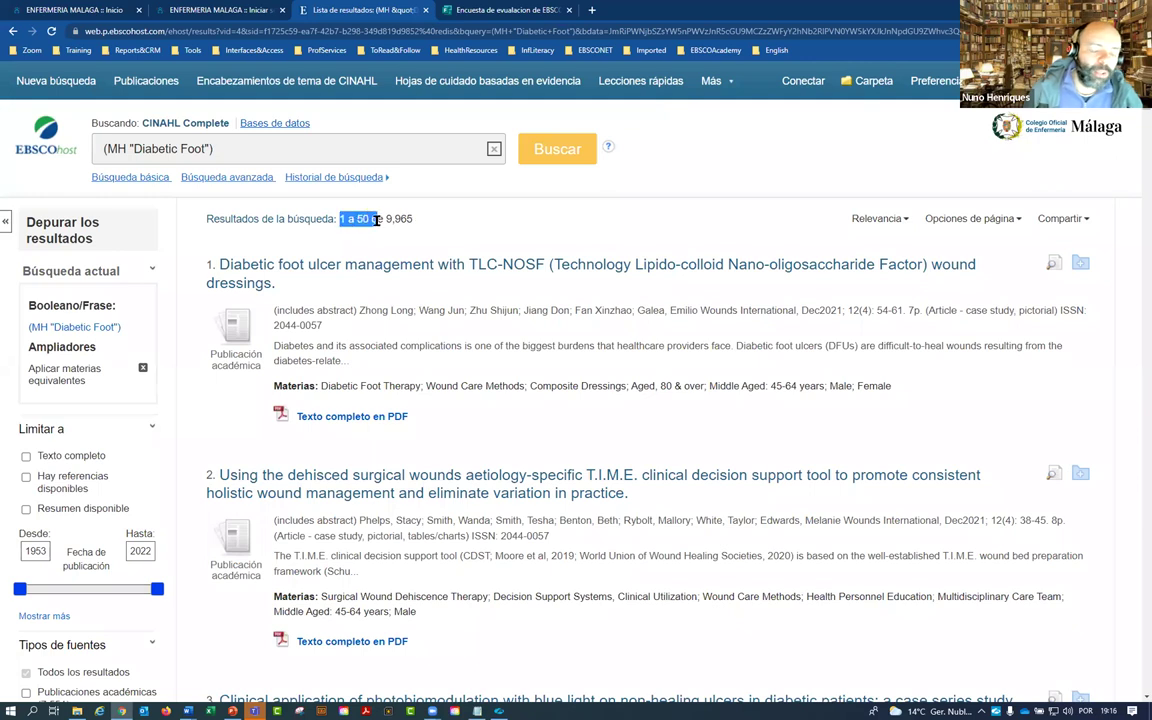
scroll(406, 330, "down", 4)
scroll(405, 346, "up", 4)
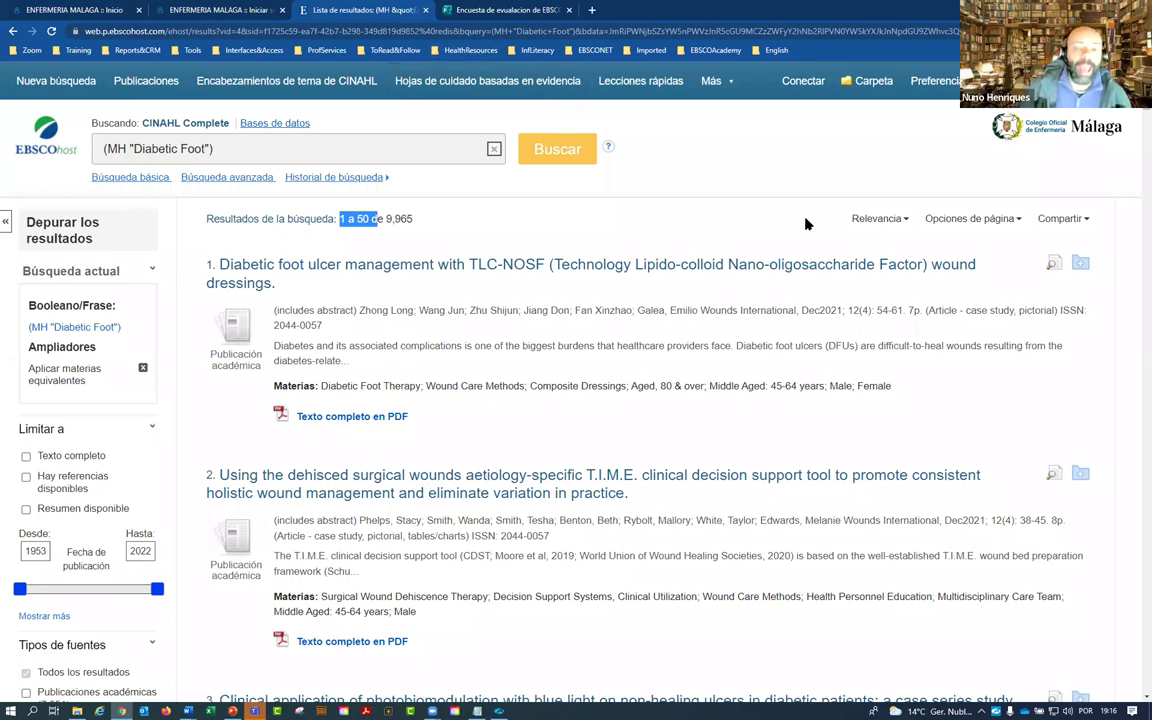
left_click(338, 218)
left_click_drag(368, 218, 316, 218)
left_click_drag(216, 264, 497, 562)
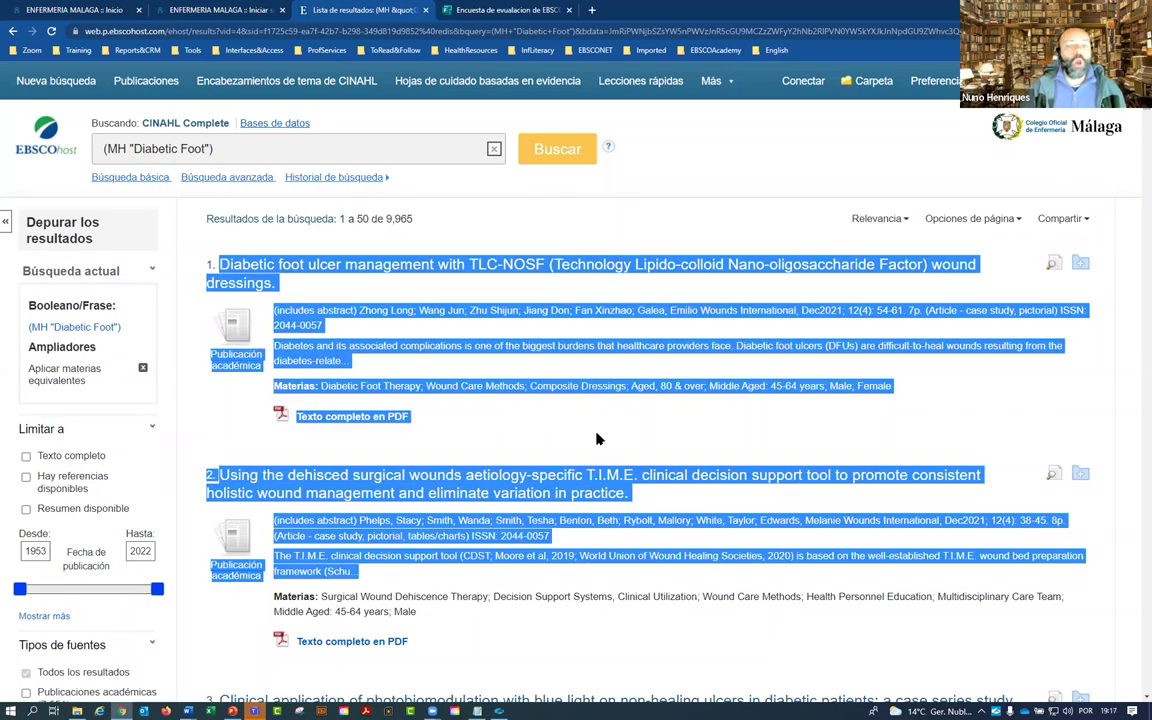
left_click(589, 442)
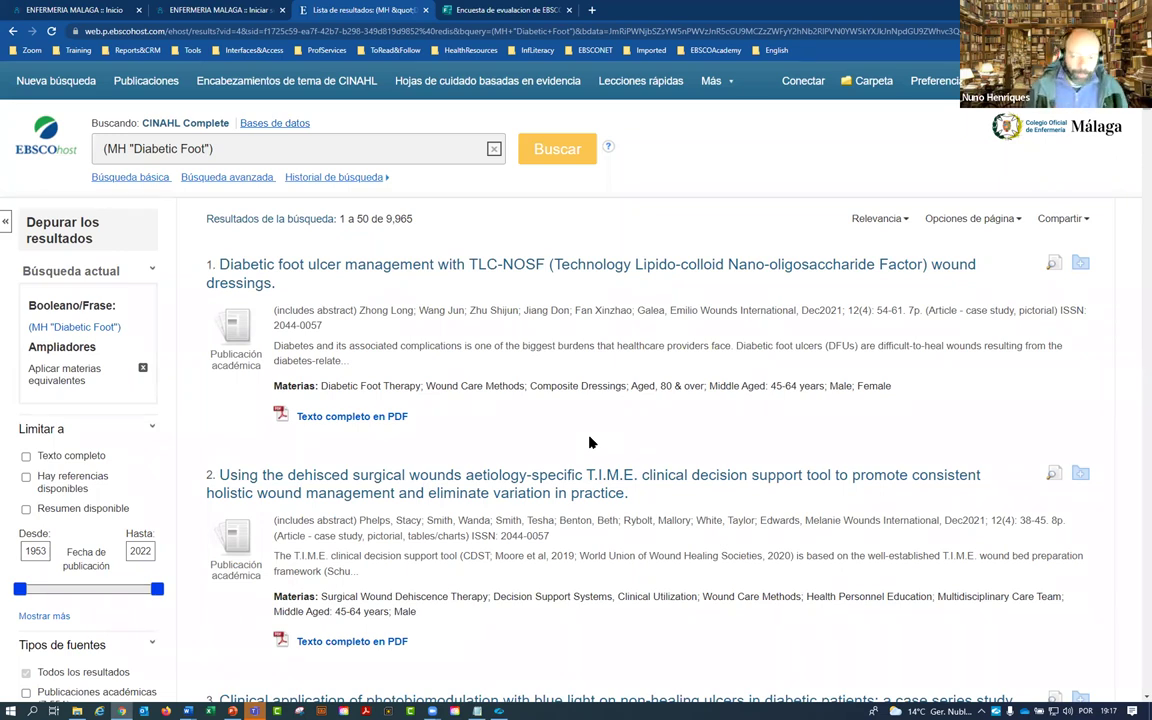
left_click_drag(851, 219, 911, 231)
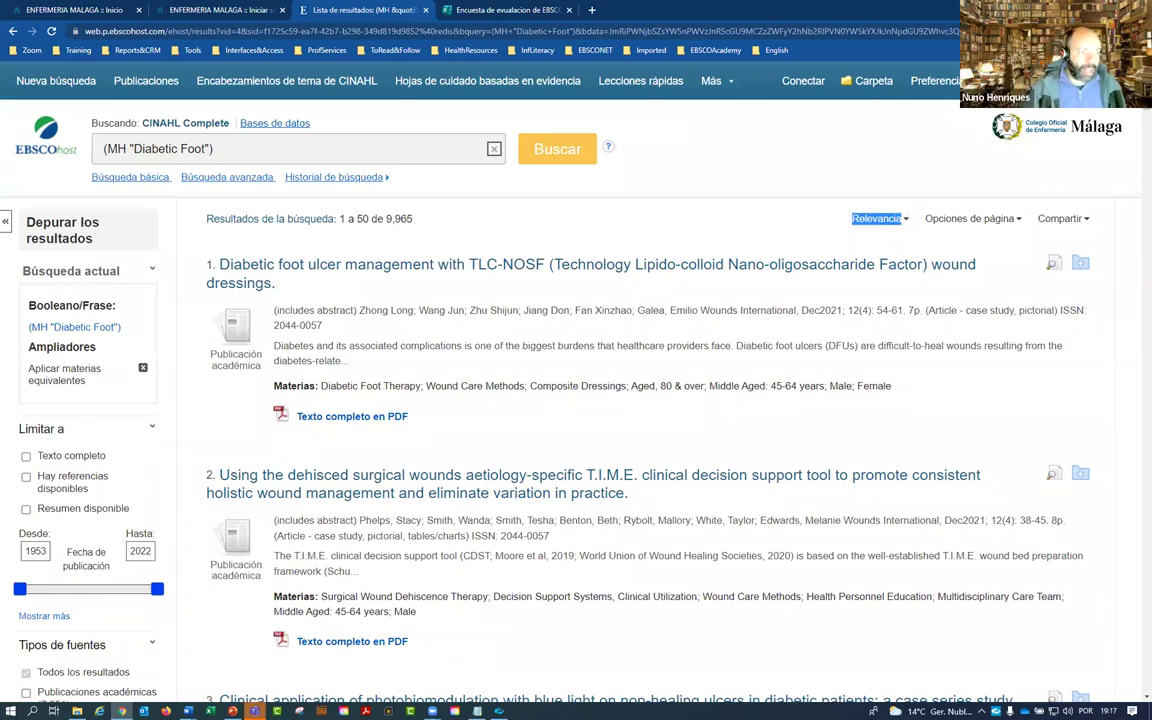
Step: Annotate the results with an upward arrow and loops around the first article's subject terms and the relevance setting, and clear the drawings
left_click_drag(716, 635, 700, 485)
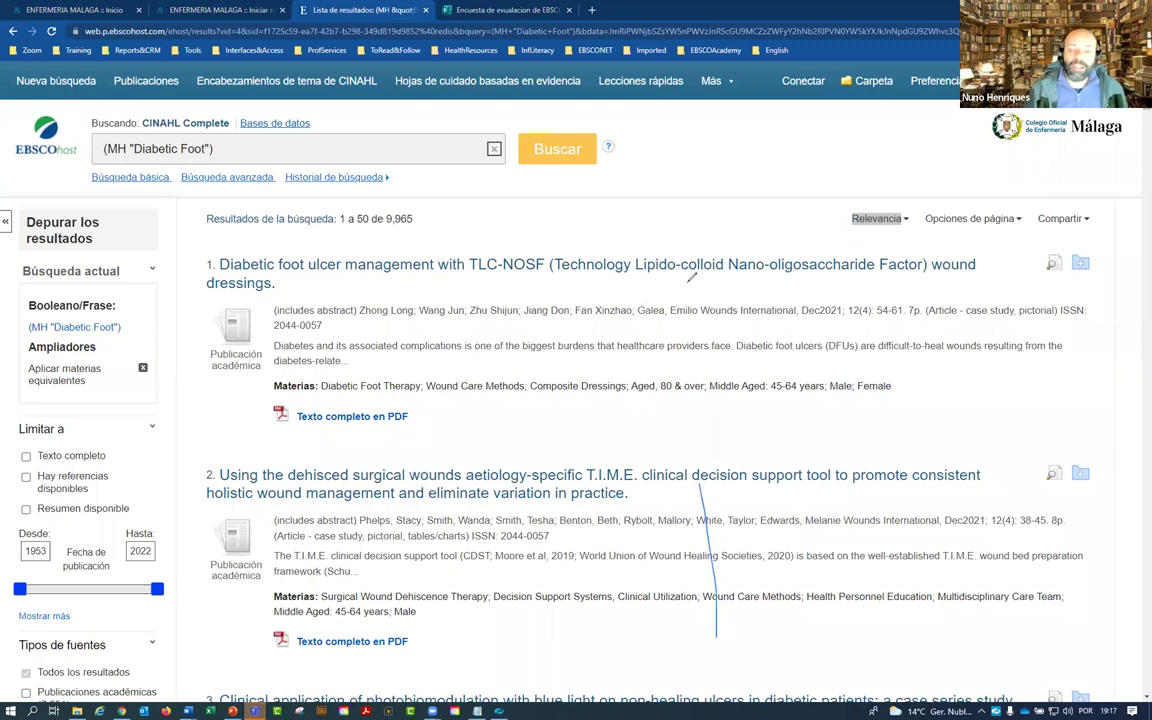
mouse_move(643, 320)
left_mouse_down()
mouse_move(713, 215)
mouse_move(752, 285)
left_mouse_up()
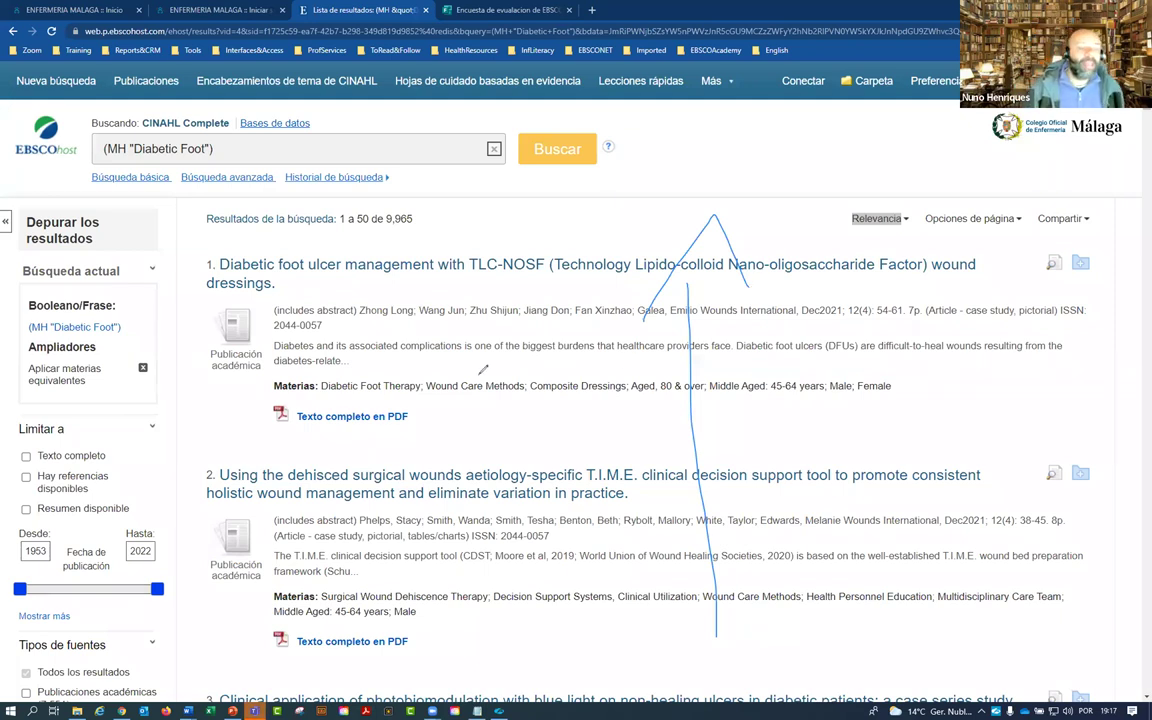
mouse_move(392, 374)
left_mouse_down()
mouse_move(318, 408)
mouse_move(322, 377)
left_mouse_up()
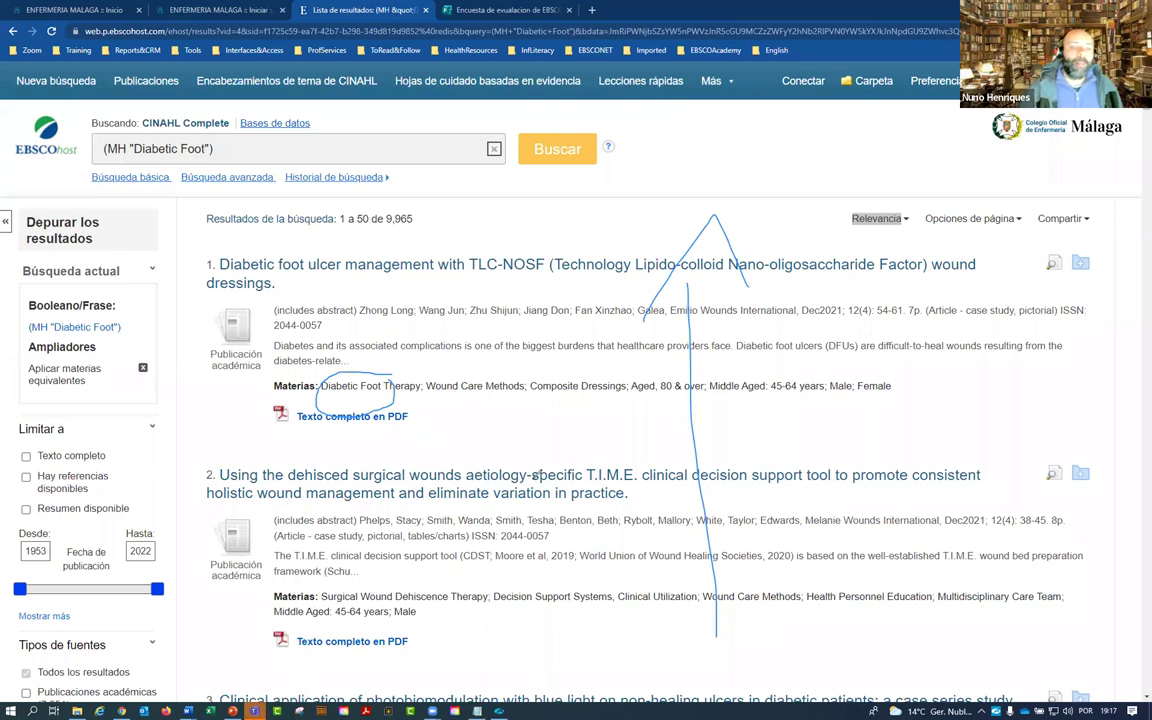
mouse_move(270, 374)
left_mouse_down()
mouse_move(457, 441)
mouse_move(965, 382)
mouse_move(265, 352)
left_mouse_up()
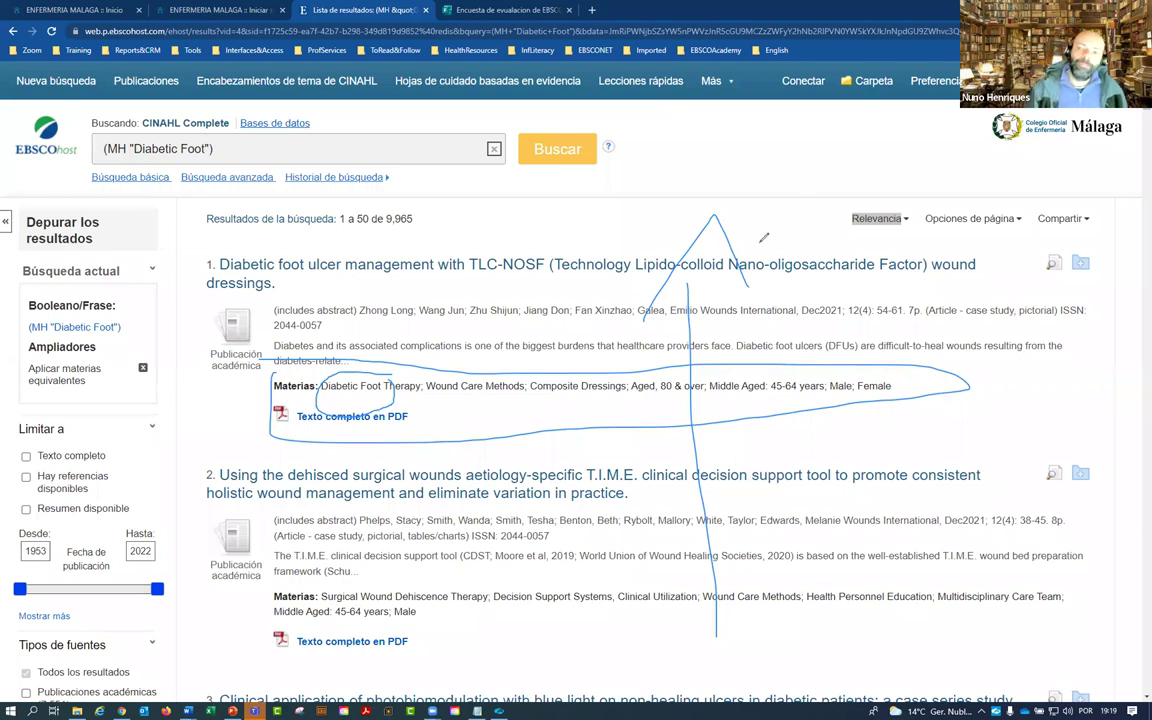
left_click_drag(815, 193, 561, 235)
mouse_move(922, 223)
left_mouse_down()
mouse_move(1105, 270)
mouse_move(590, 330)
left_mouse_up()
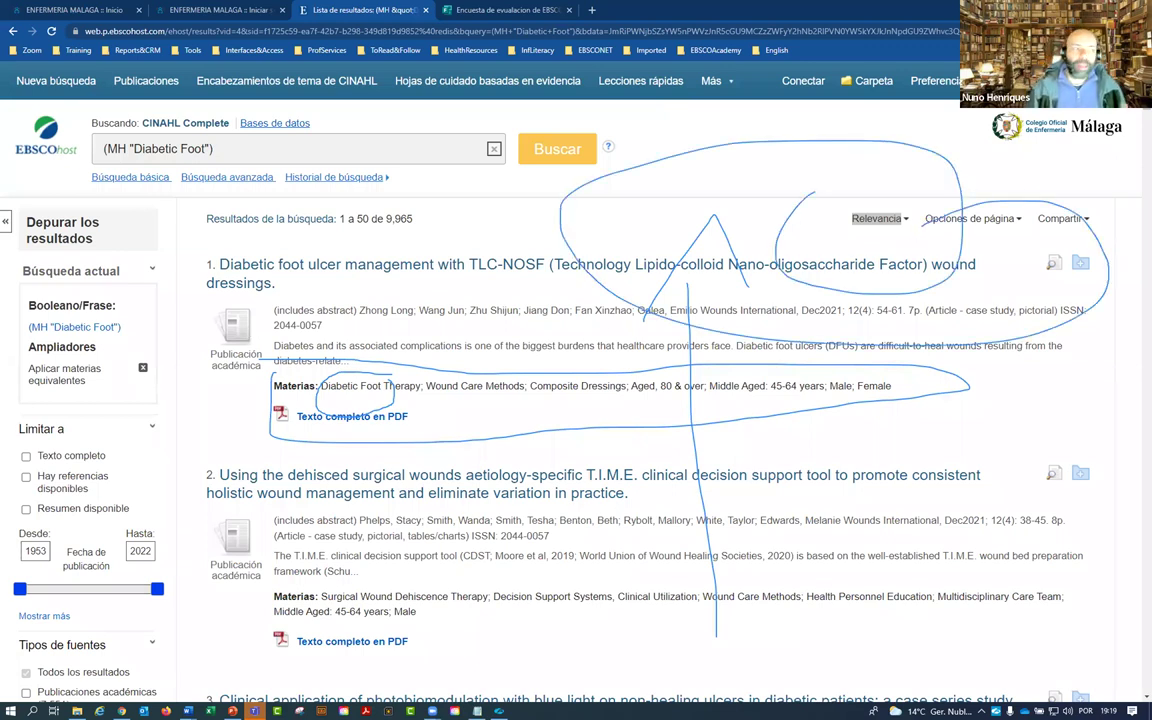
key("Escape")
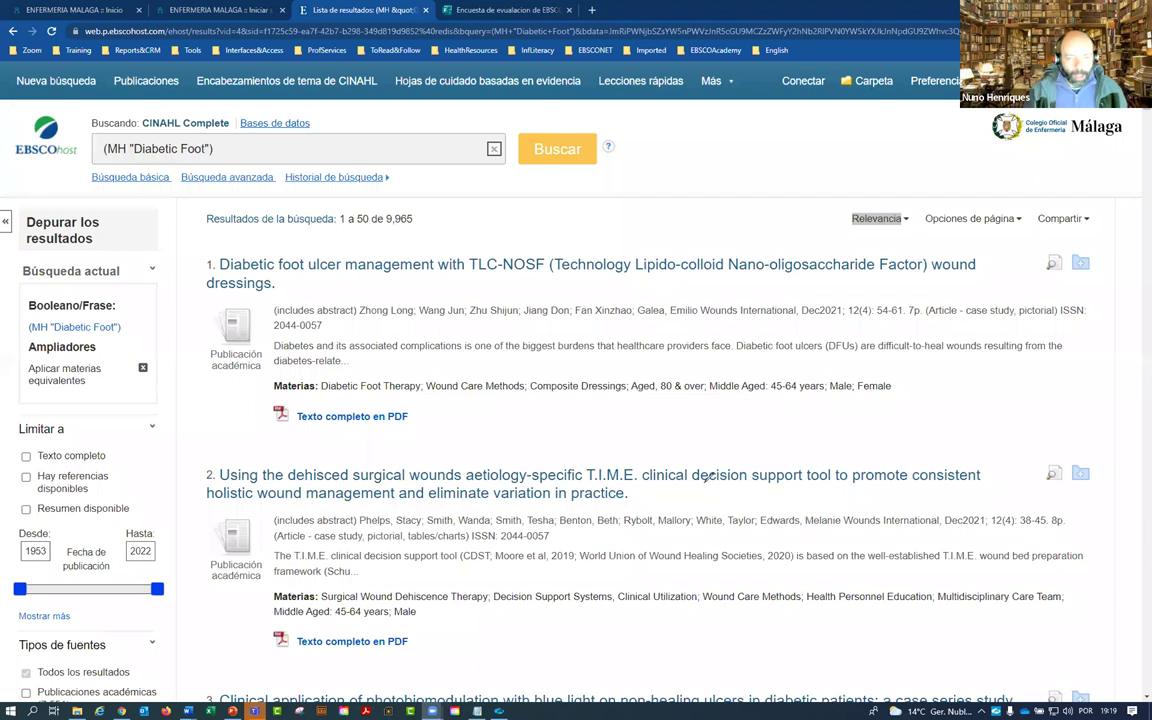
Step: Circle the total number of search results with a freehand annotation
left_click_drag(356, 229, 426, 196)
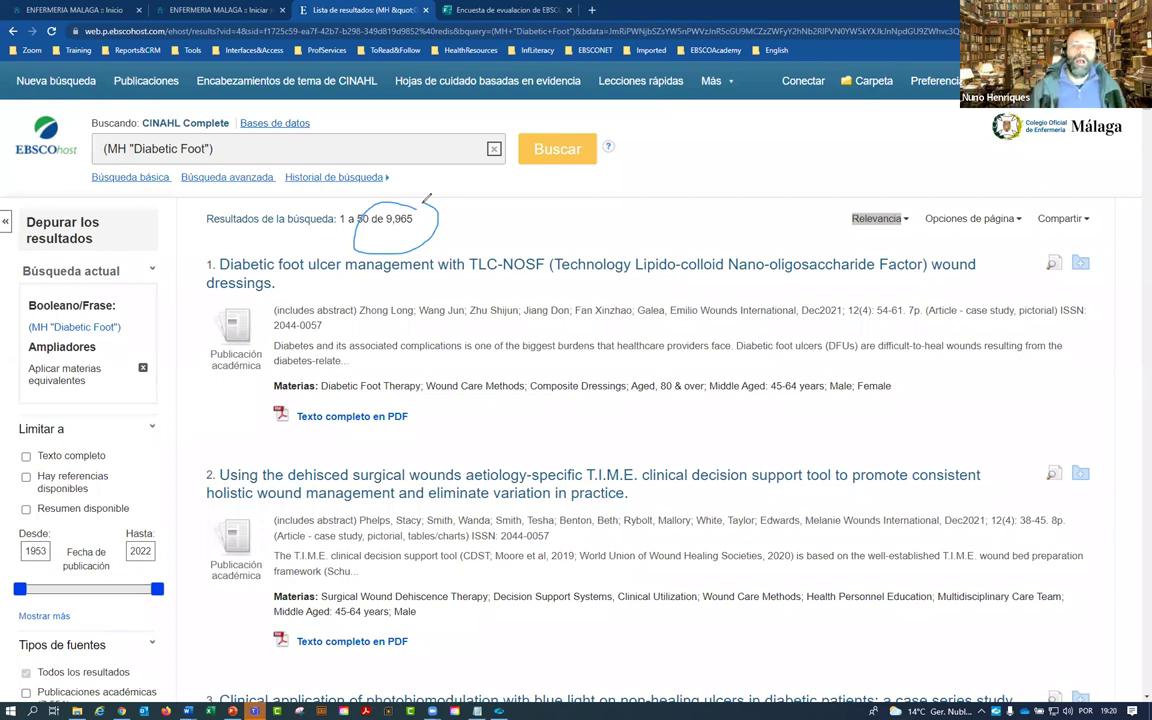
Step: Circle the relevance sort setting, the result limiters and the CINAHL Complete search area freehand, and clear the annotations
mouse_move(876, 196)
left_mouse_down()
mouse_move(828, 262)
mouse_move(870, 201)
left_mouse_up()
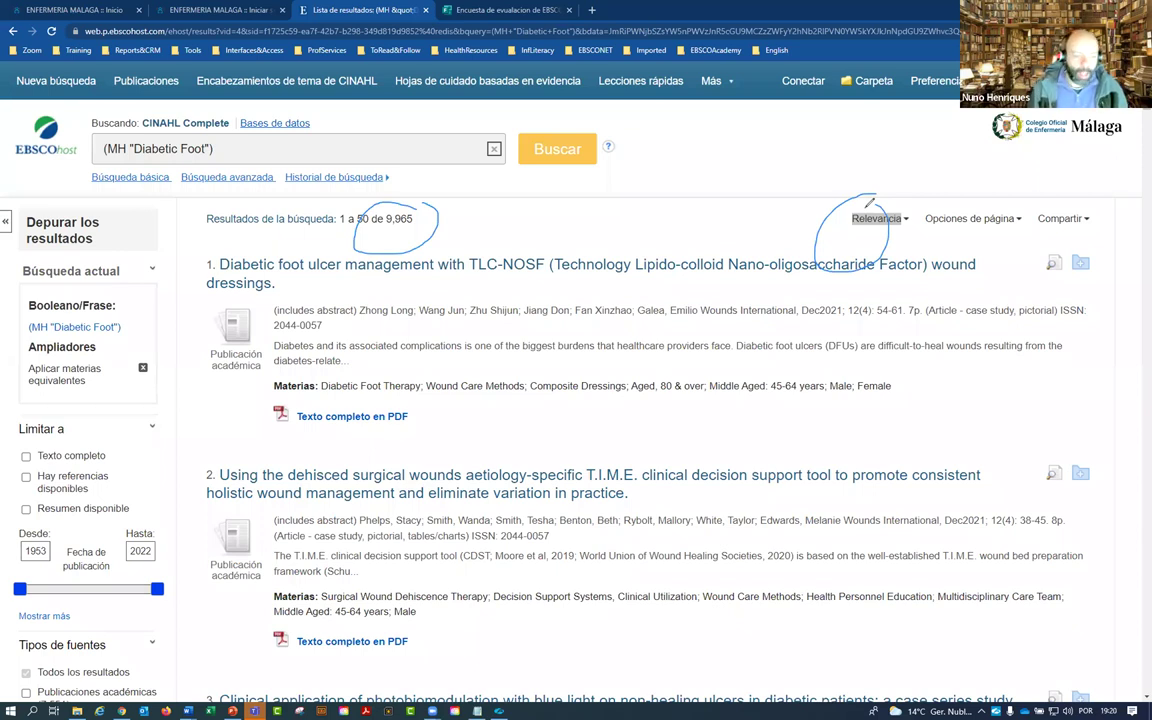
mouse_move(75, 362)
left_mouse_down()
mouse_move(8, 528)
mouse_move(160, 515)
mouse_move(105, 385)
left_mouse_up()
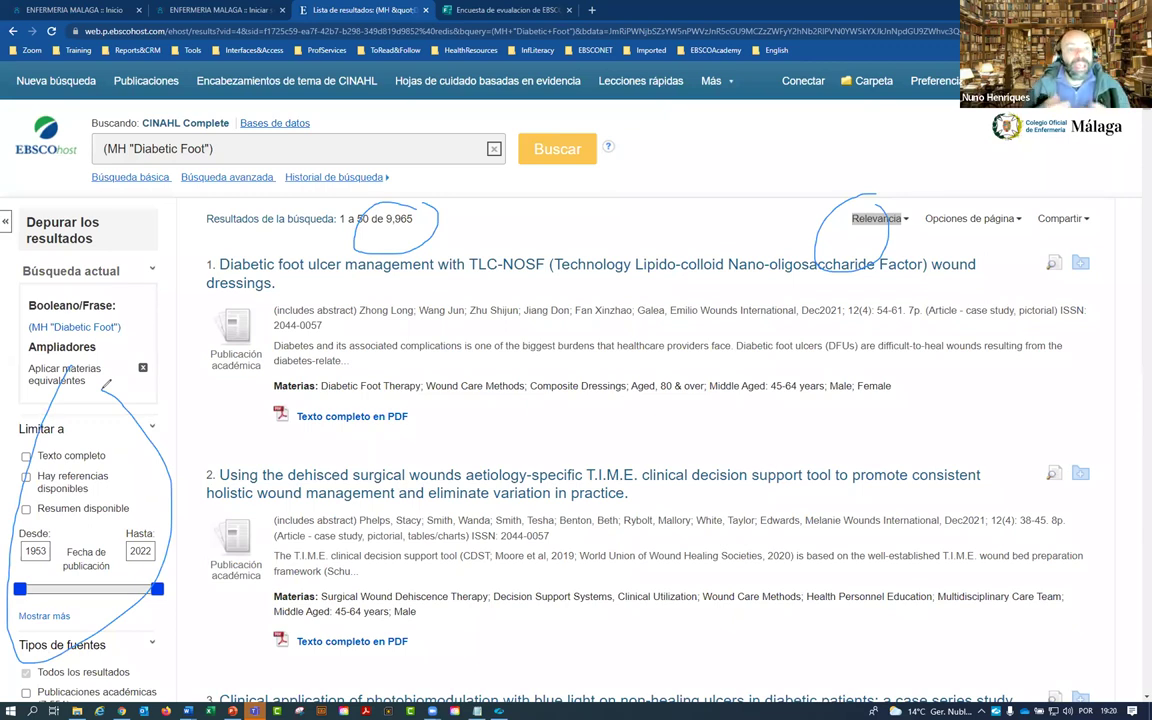
mouse_move(238, 101)
left_mouse_down()
mouse_move(150, 116)
mouse_move(225, 158)
mouse_move(158, 80)
left_mouse_up()
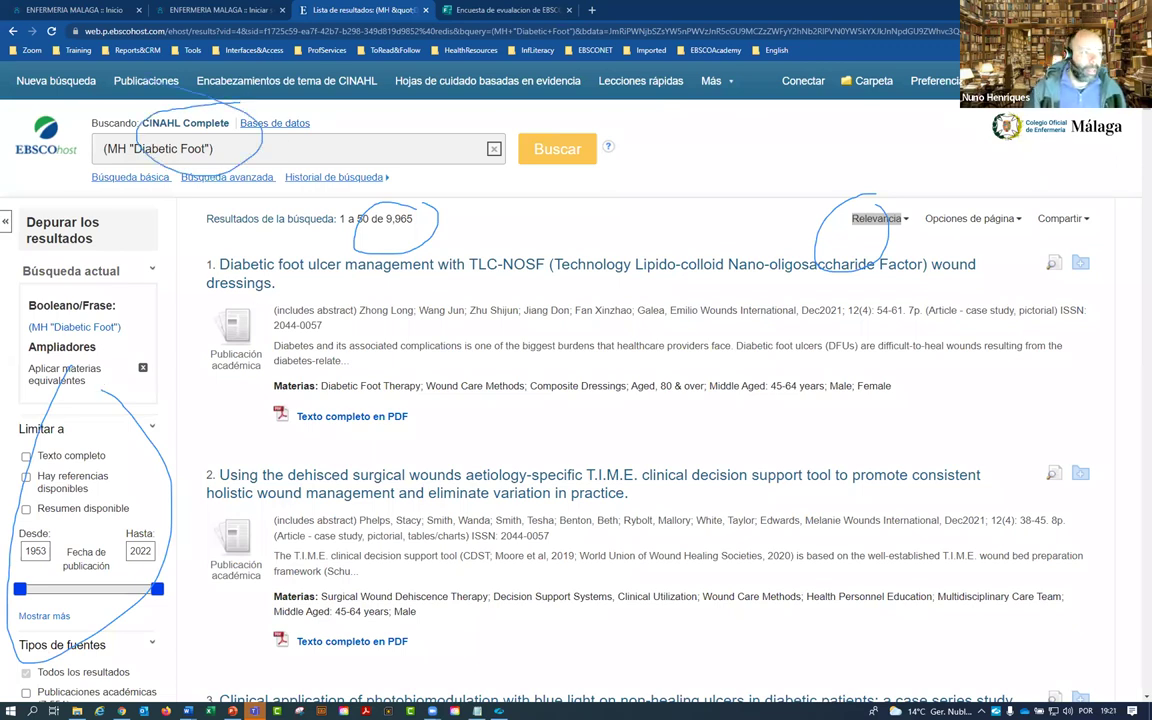
key("Escape")
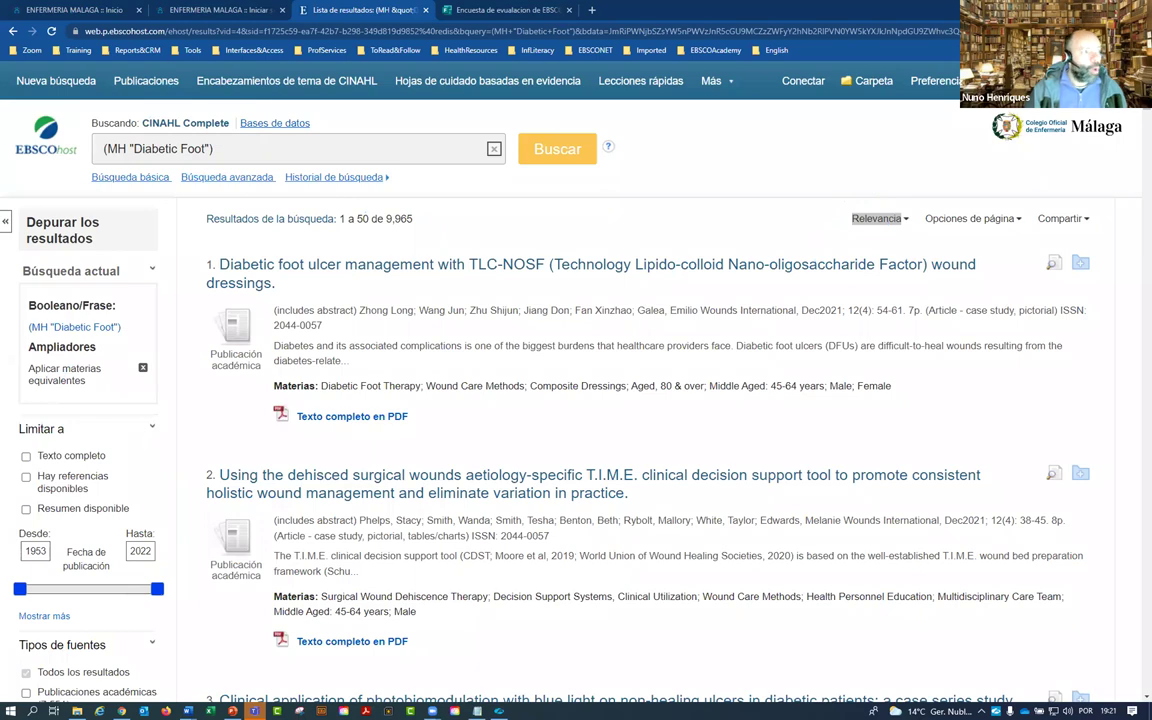
Step: Limit the publication date to start in 2000 and highlight the updated result total
scroll(625, 352, "down", 3)
scroll(650, 378, "up", 3)
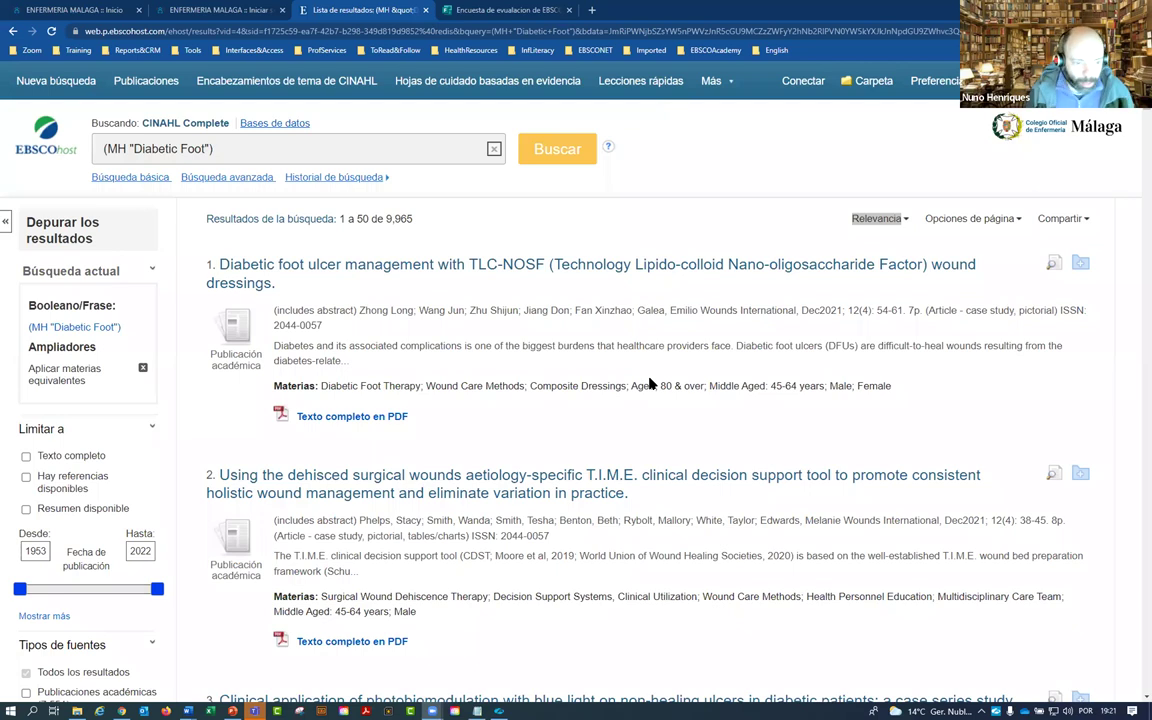
scroll(159, 386, "down", 3)
left_click_drag(24, 370, 46, 369)
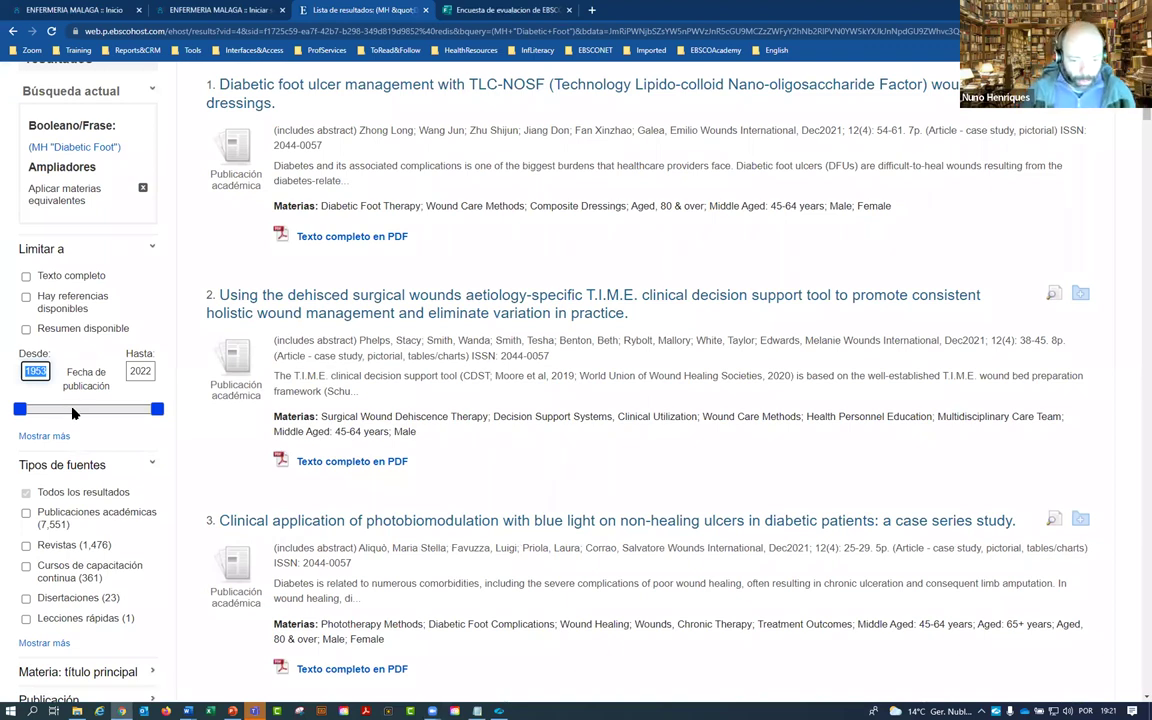
scroll(247, 492, "up", 1)
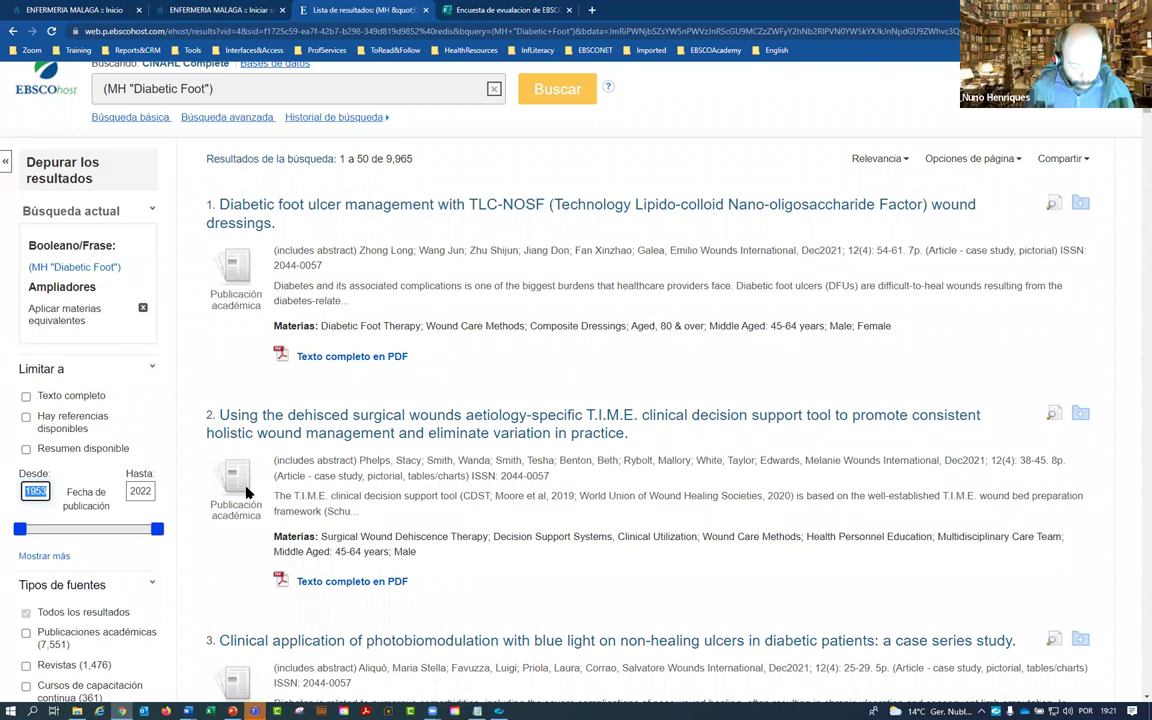
type("2000")
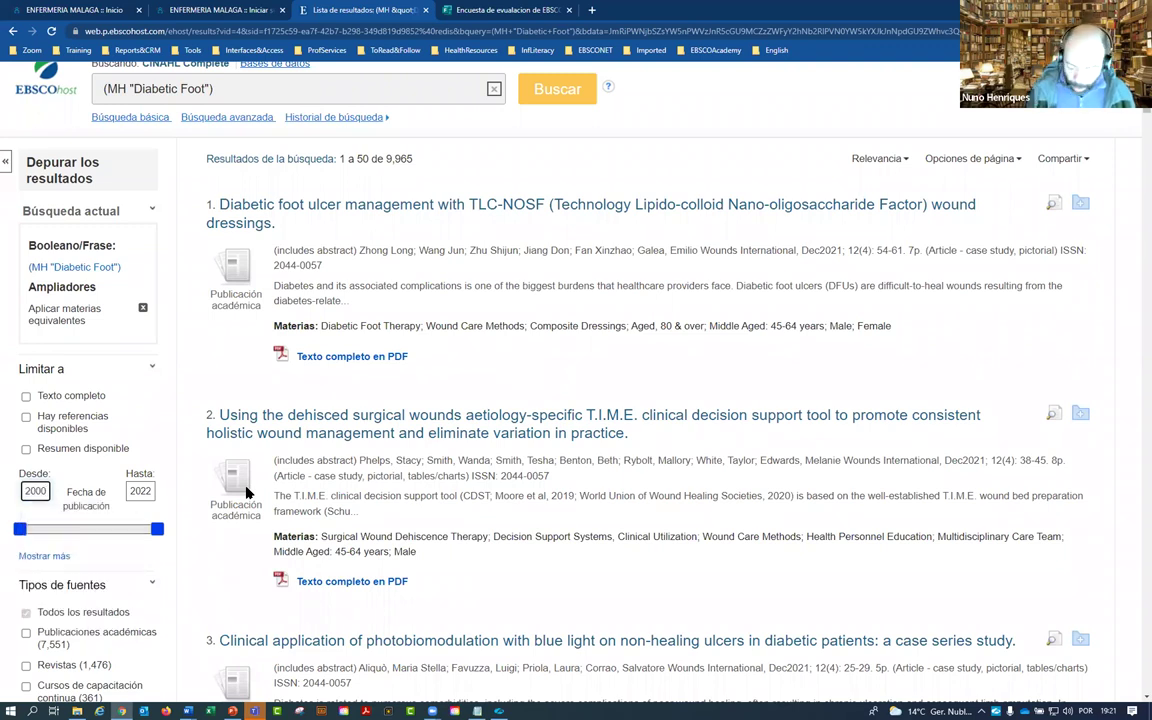
key("Return")
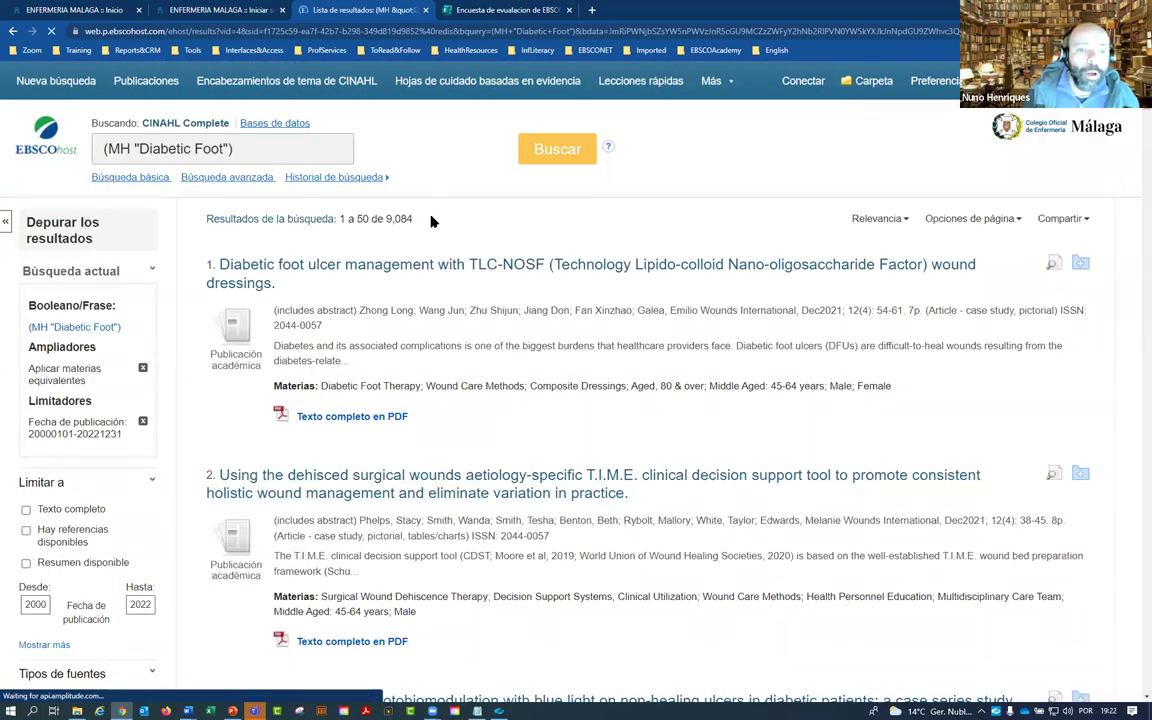
left_click_drag(411, 219, 390, 218)
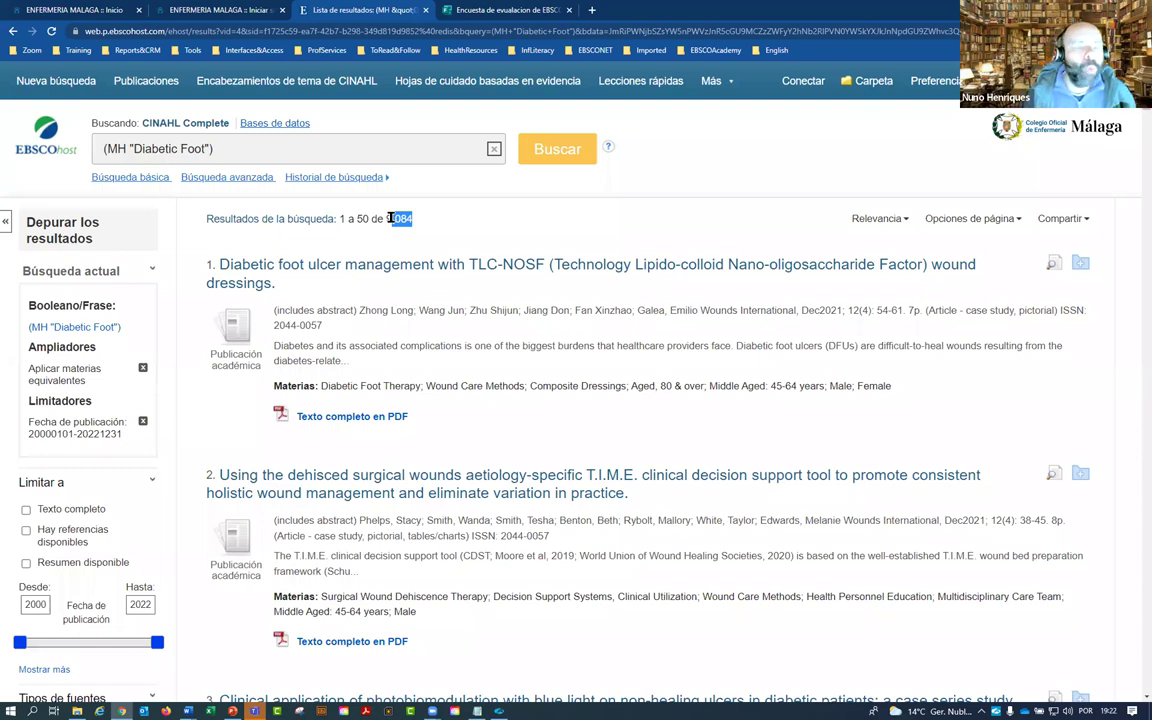
Step: Replace the Diabetic Foot query with a search for "diabetes"
triple_click(259, 144)
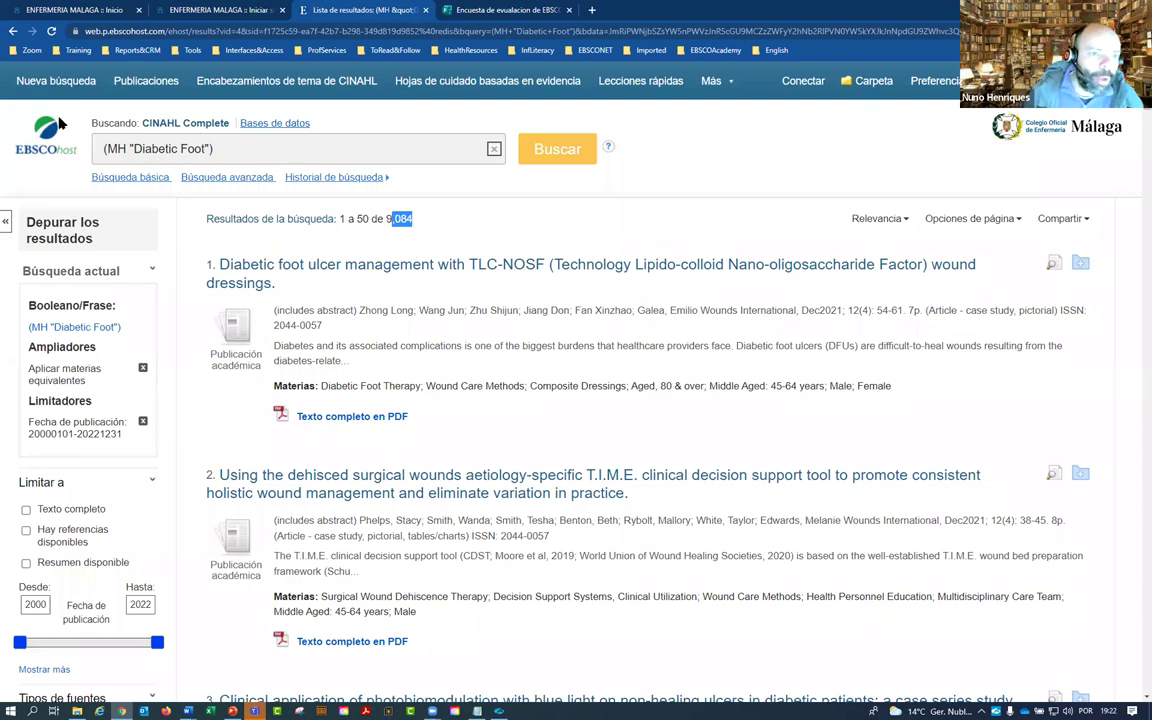
type("diabetes")
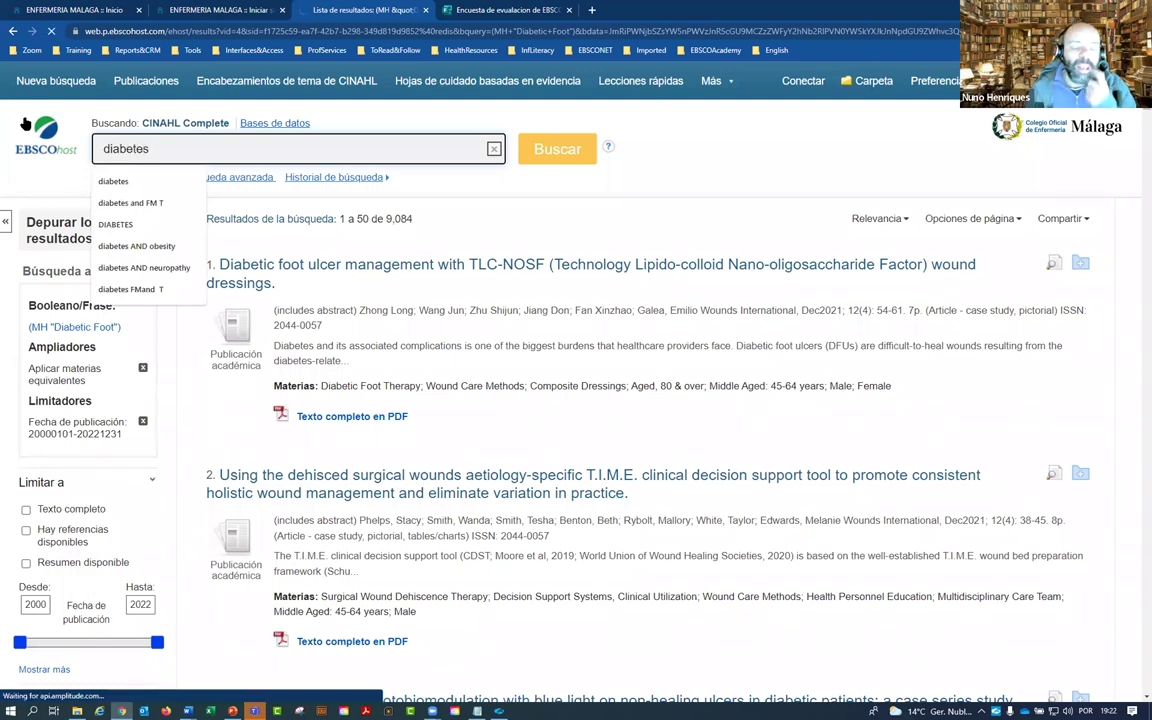
key("Return")
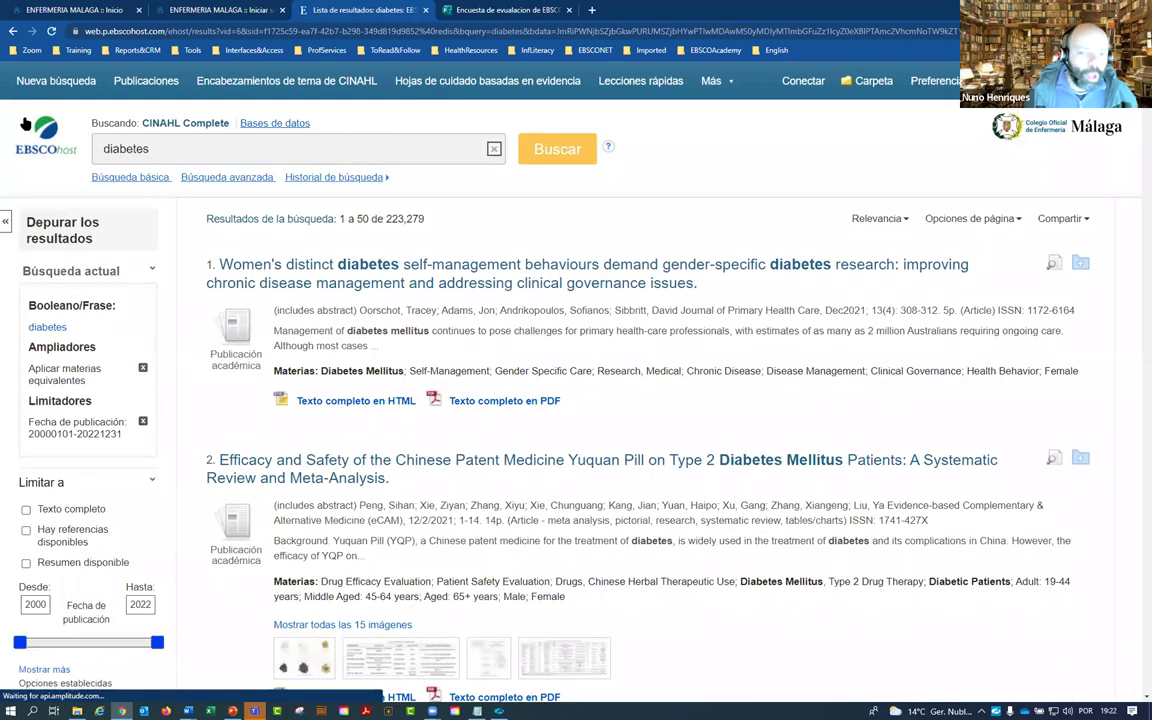
Step: Sort the diabetes results by Fecha más reciente and highlight the first article's publication date
left_click(864, 220)
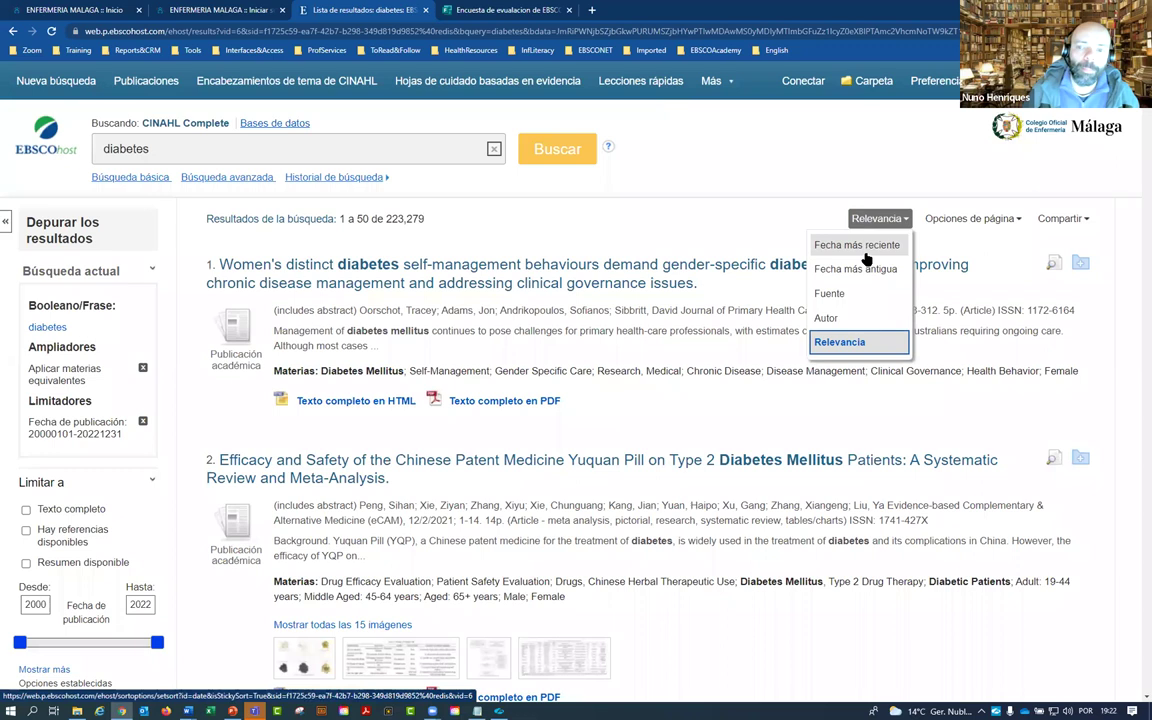
left_click(866, 256)
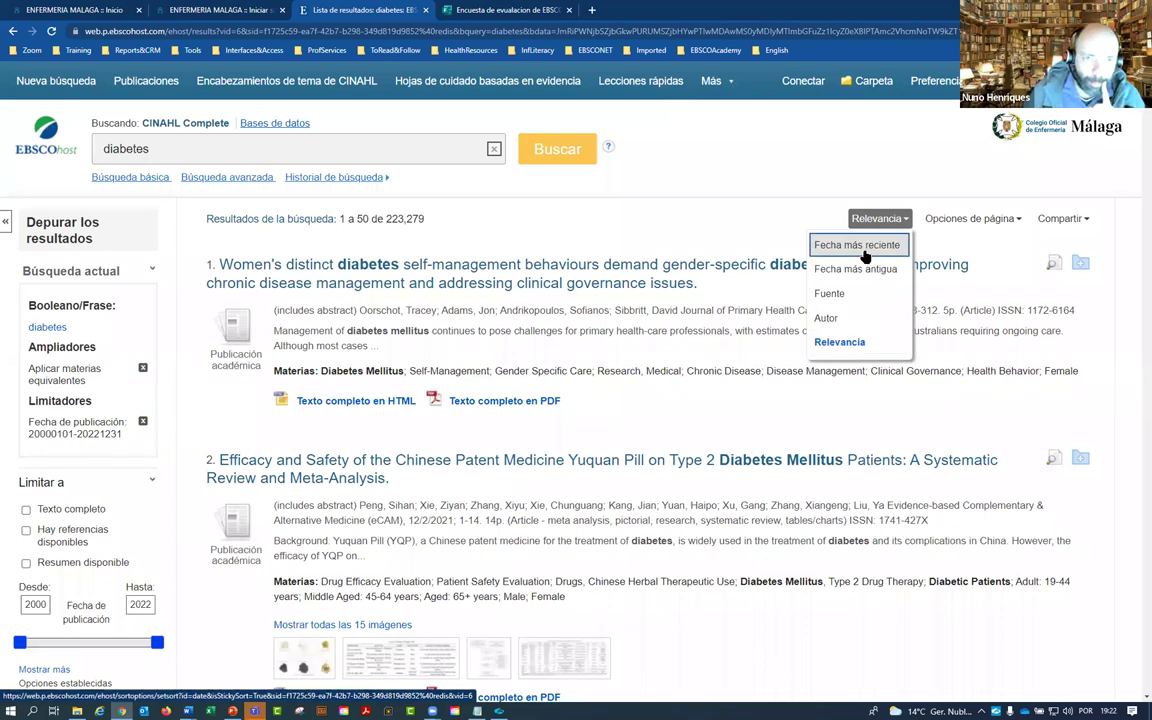
left_click(866, 252)
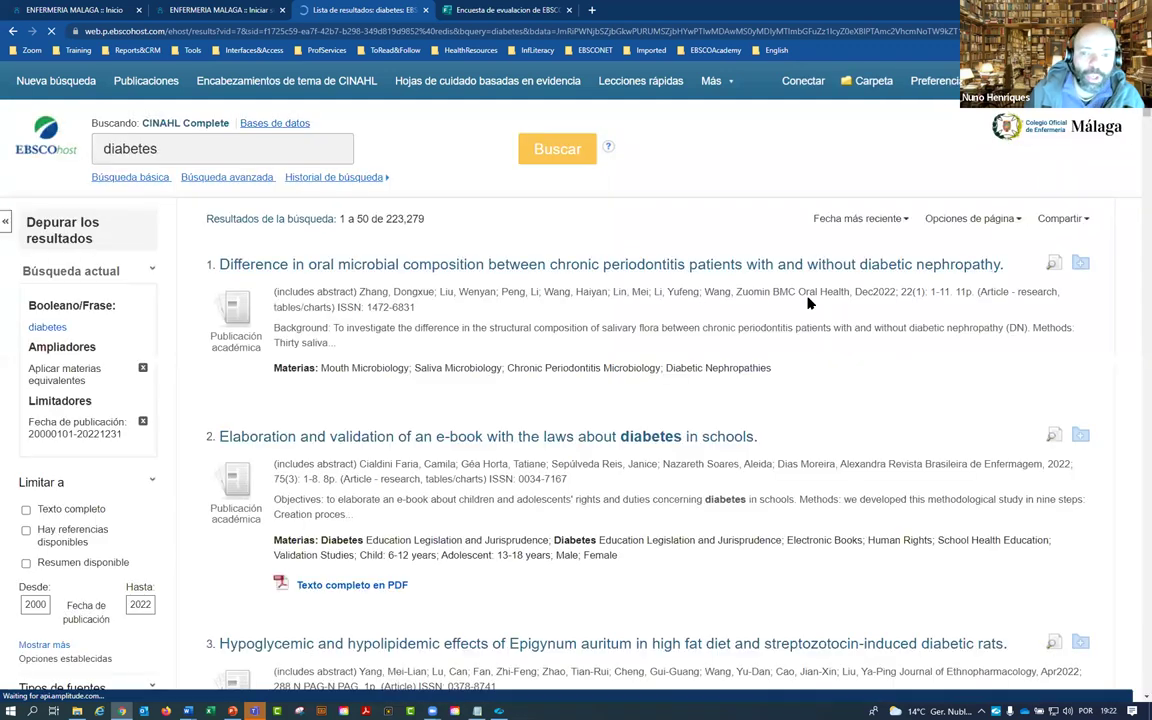
left_click_drag(855, 291, 895, 291)
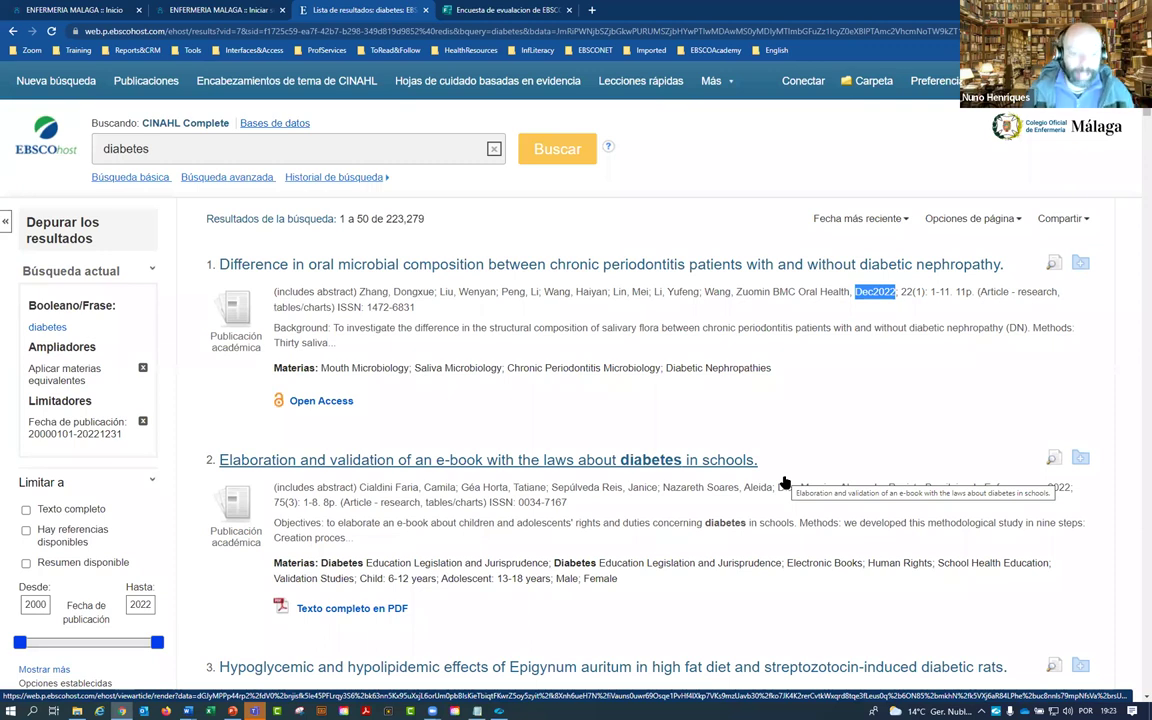
Step: View the first article's Open Access page on the BMC site, accepting all cookies, and return to the results list
left_click(339, 403)
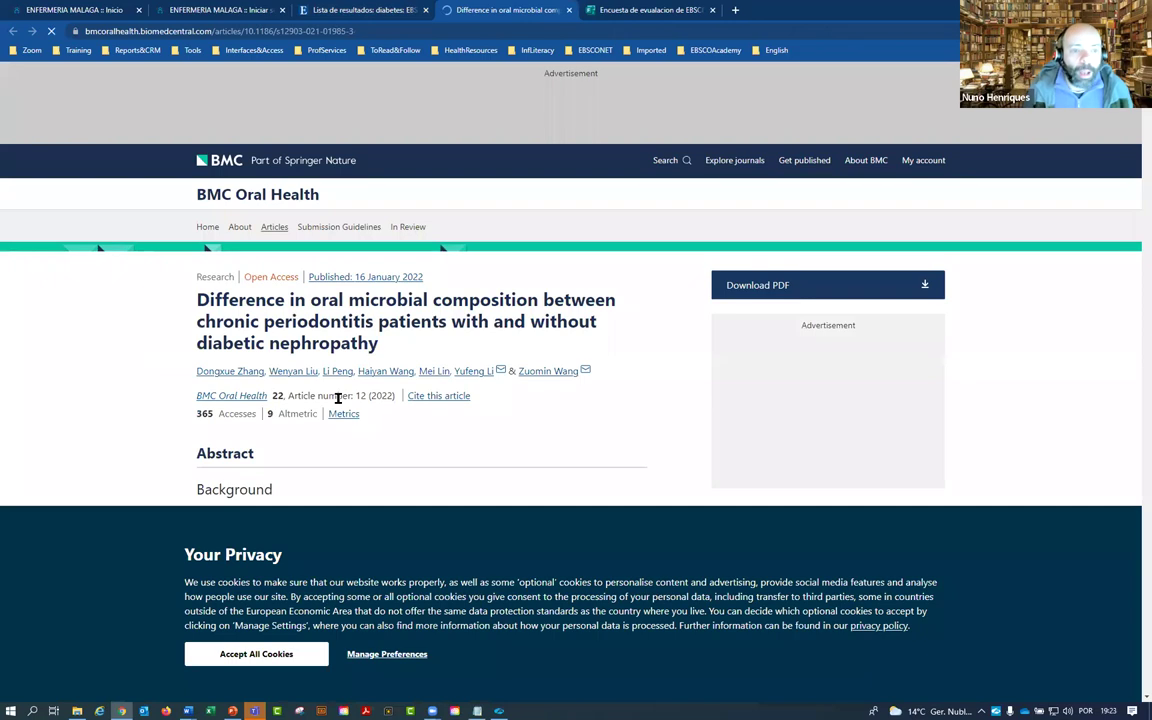
left_click(286, 654)
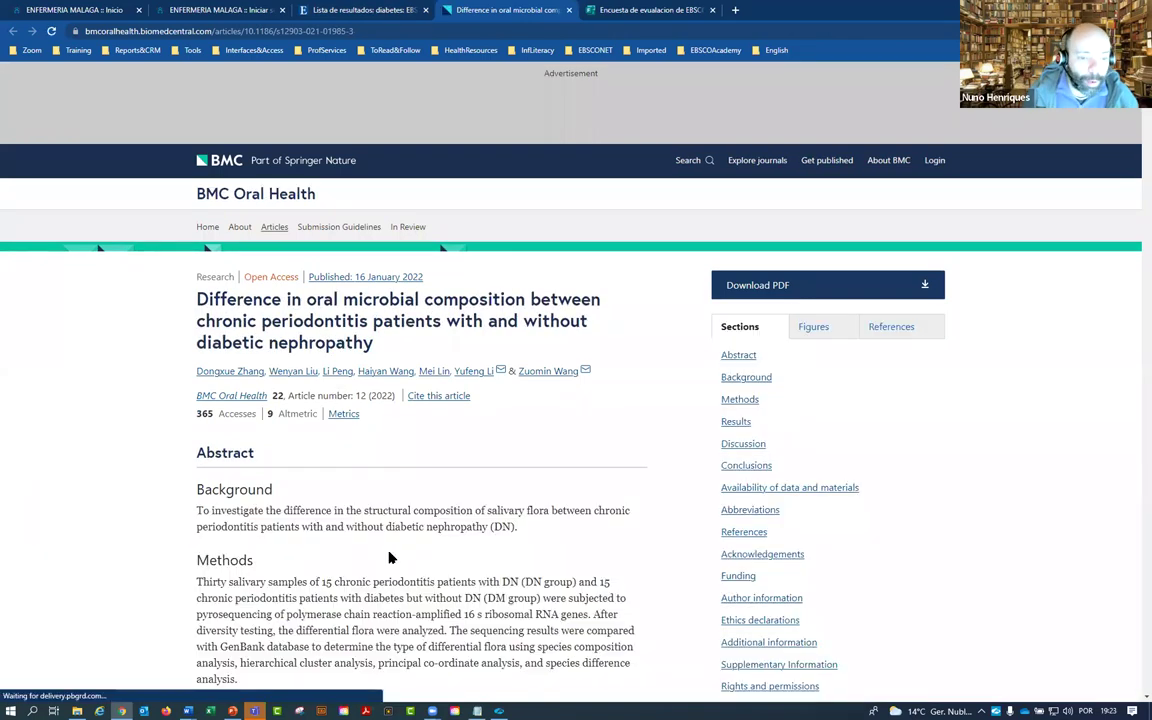
scroll(395, 556, "down", 10)
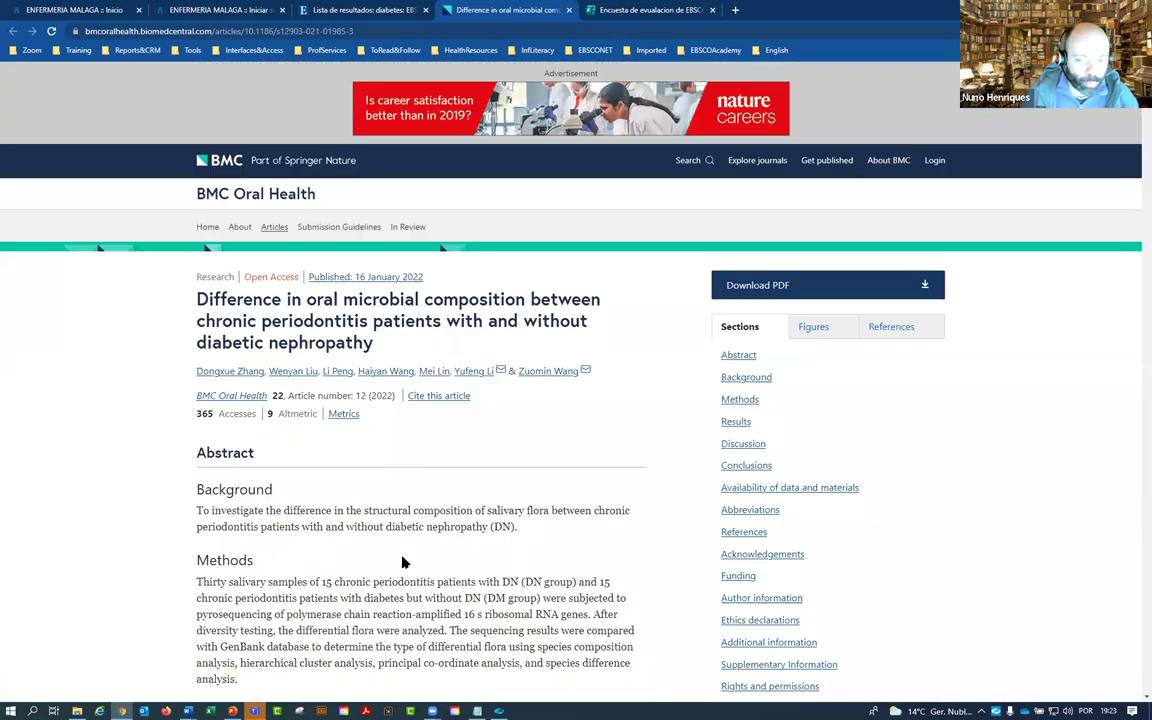
left_click(328, 9)
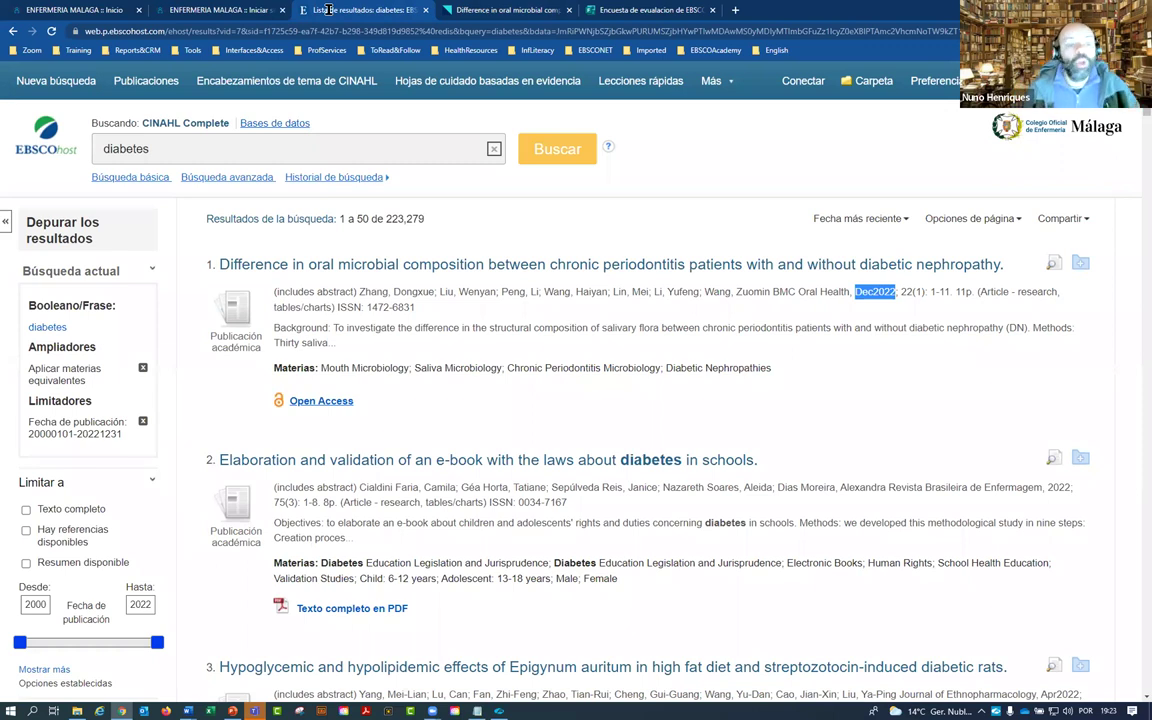
Step: Set the sort order of the diabetes results back to Relevancia
left_click(845, 219)
left_click(846, 357)
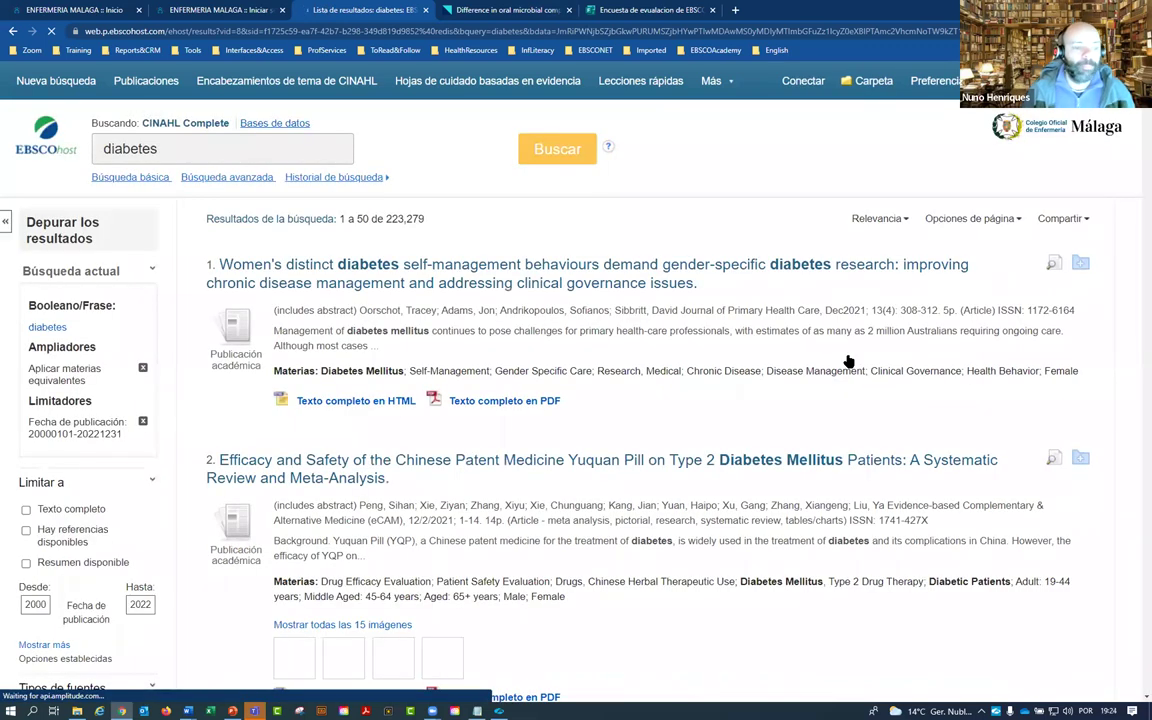
Step: Limit the source types of the diabetes results to Publicaciones académicas
scroll(607, 491, "down", 3)
scroll(607, 494, "down", 5)
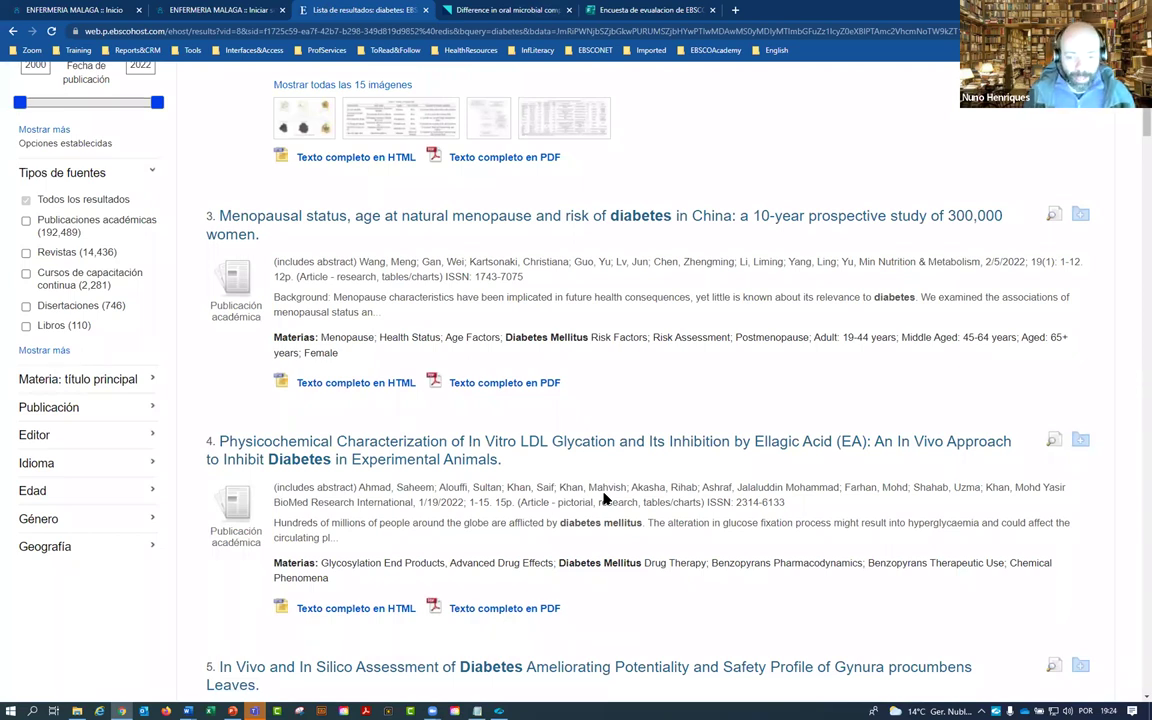
scroll(259, 378, "up", 3)
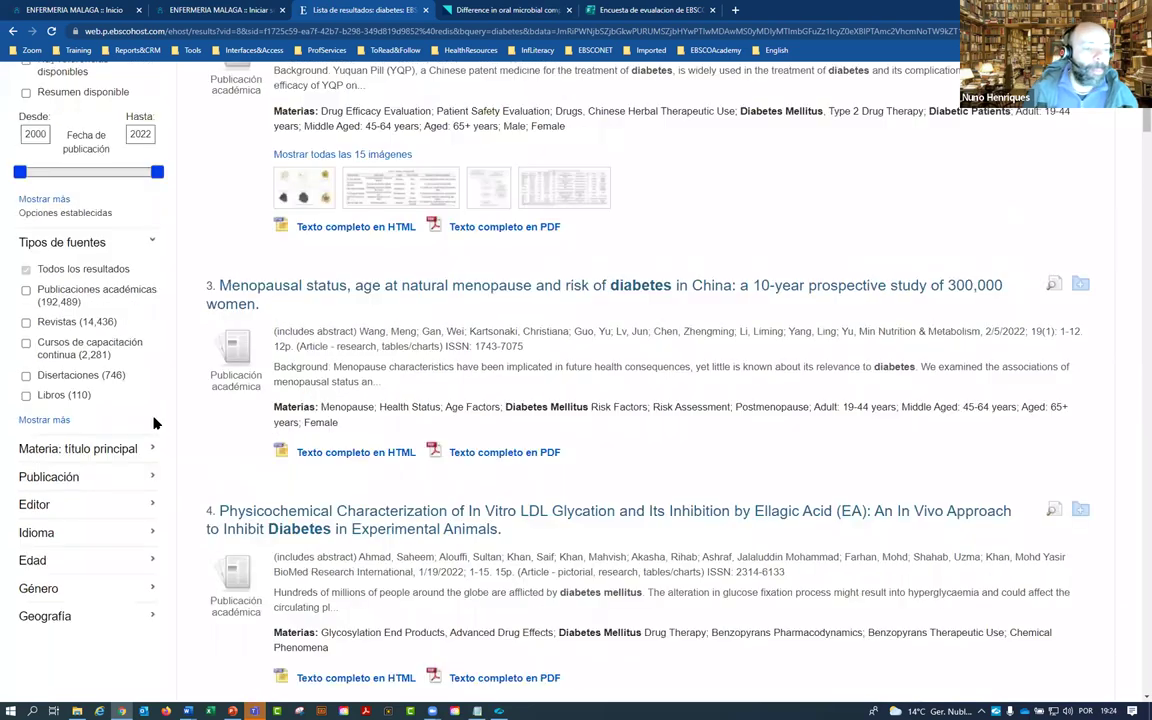
left_click(26, 401)
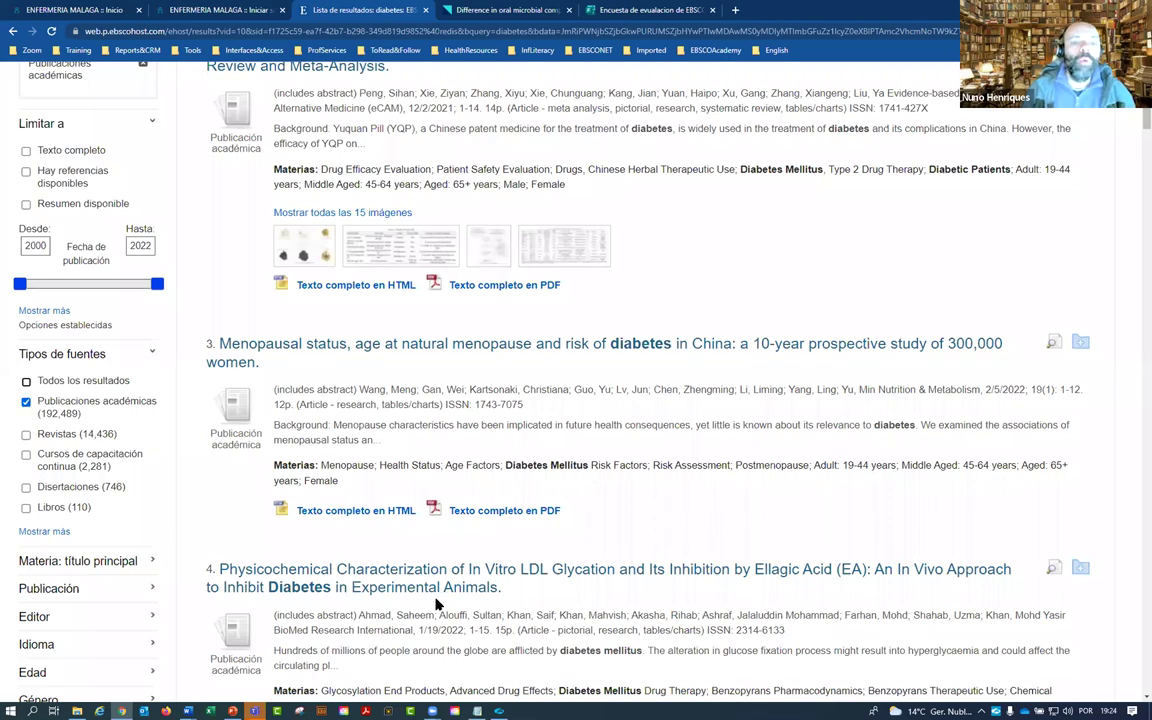
Step: Review the academic publication results with their active limiters and highlight the result range and total
scroll(618, 560, "up", 2)
scroll(703, 538, "down", 3)
scroll(702, 540, "up", 2)
scroll(702, 540, "up", 1)
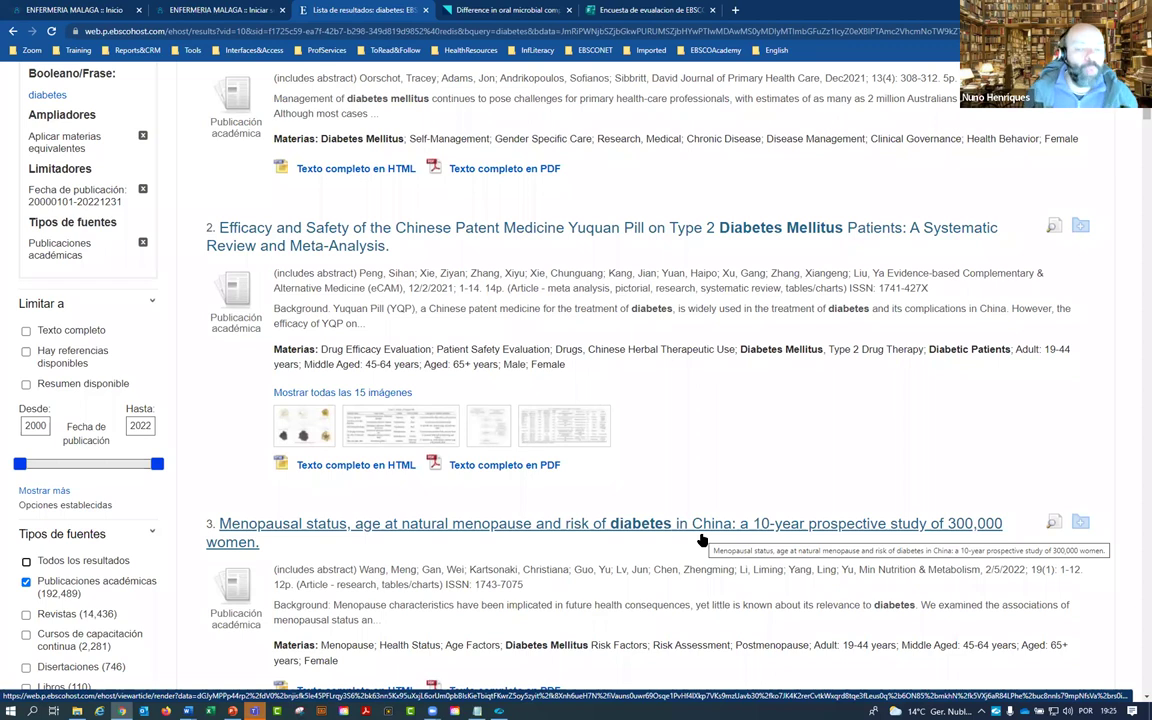
scroll(576, 437, "up", 5)
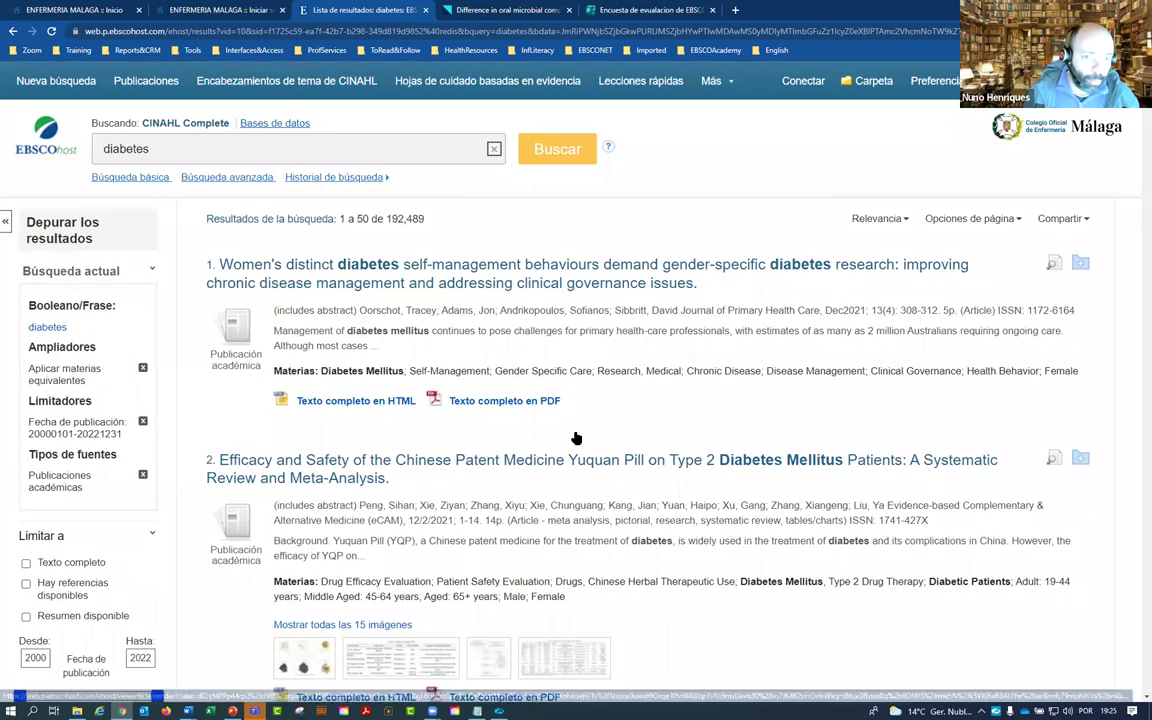
left_click_drag(425, 218, 353, 215)
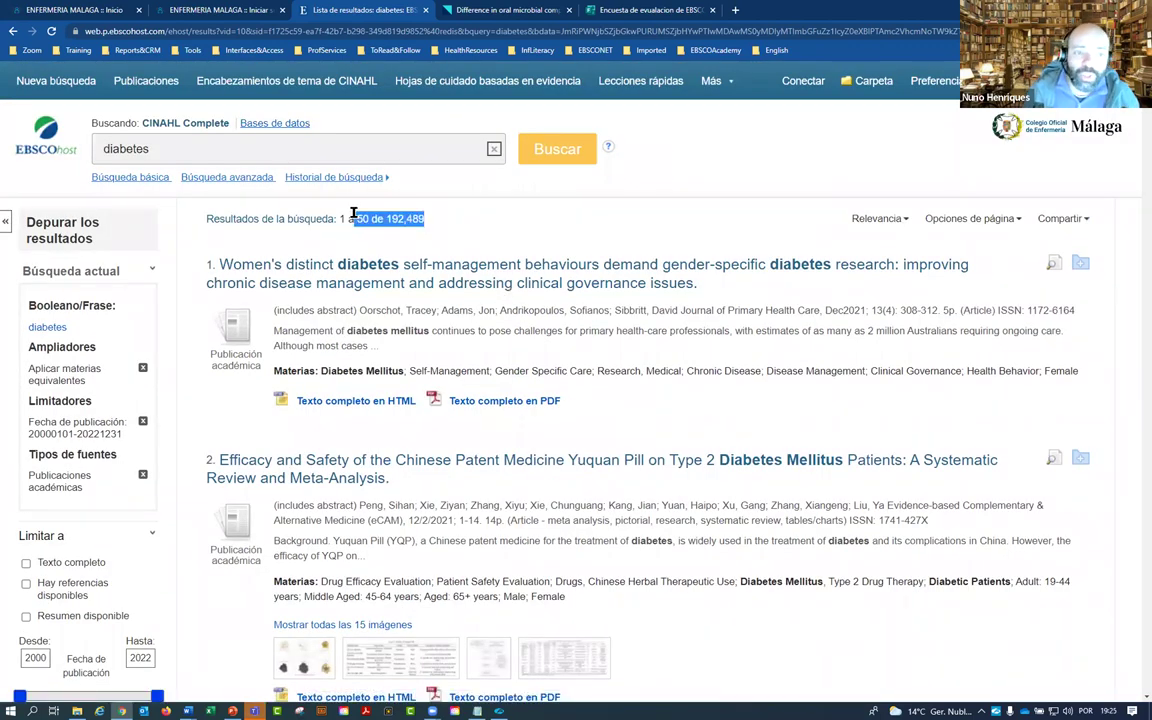
Step: Expand the Materia: título principal filter, view its full list of headings and close the list without choosing any
scroll(365, 240, "down", 3)
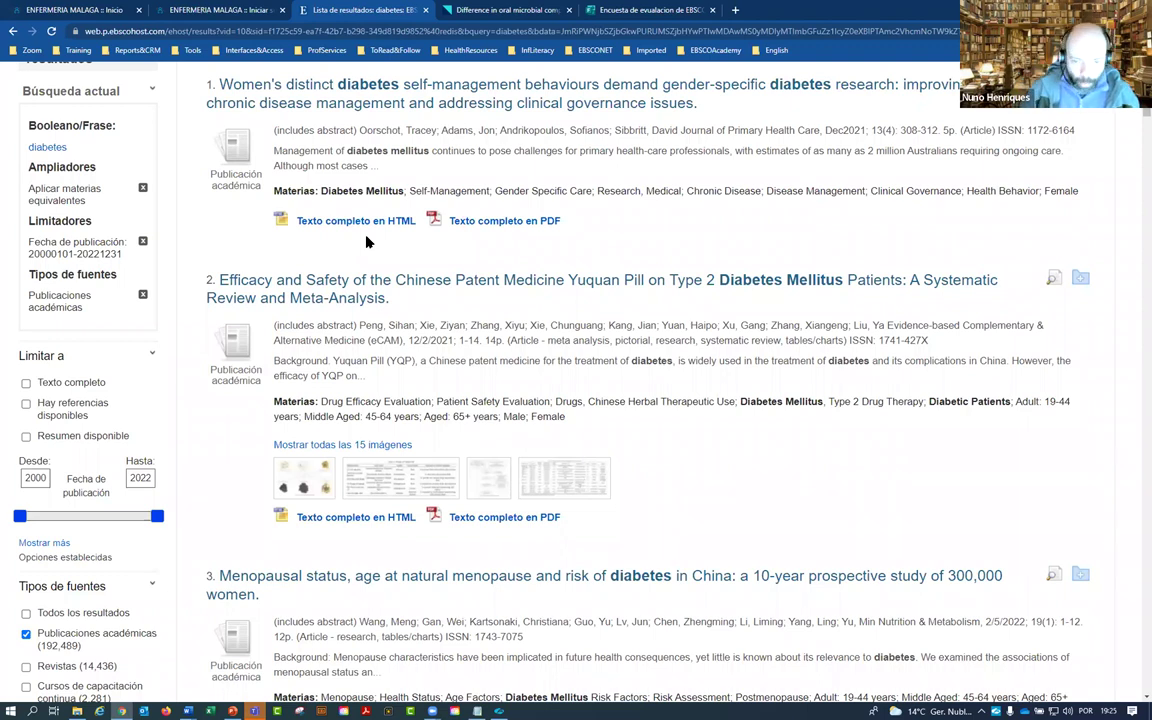
scroll(112, 390, "down", 5)
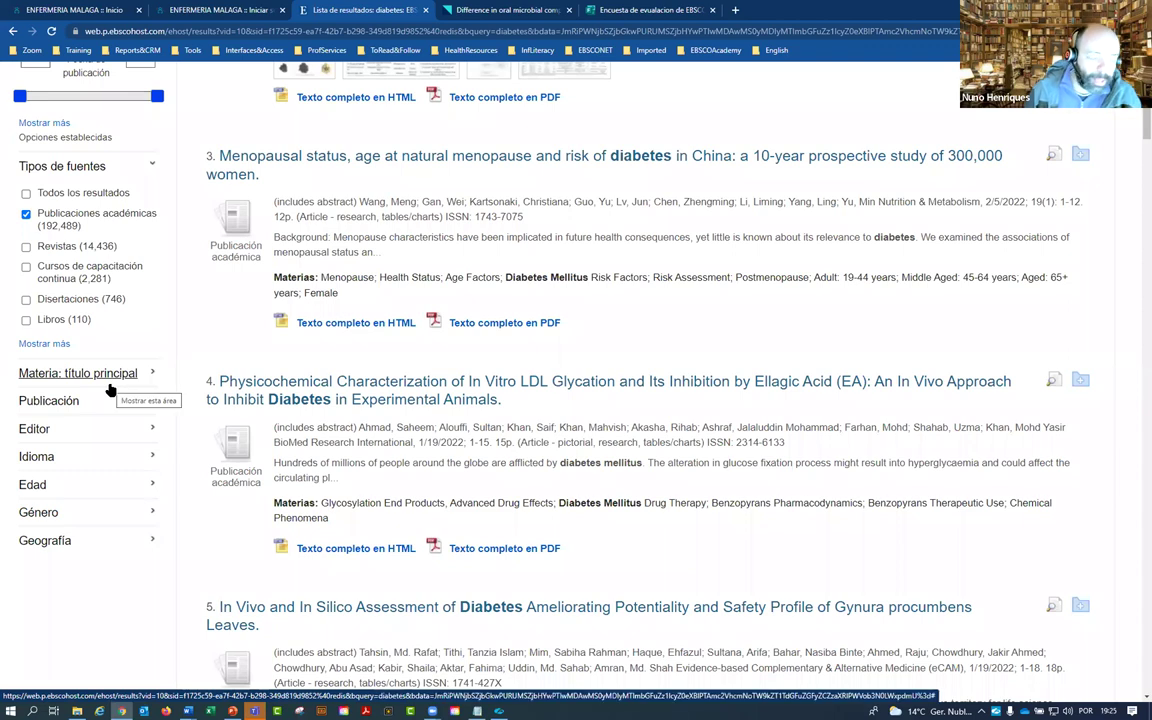
left_click(96, 375)
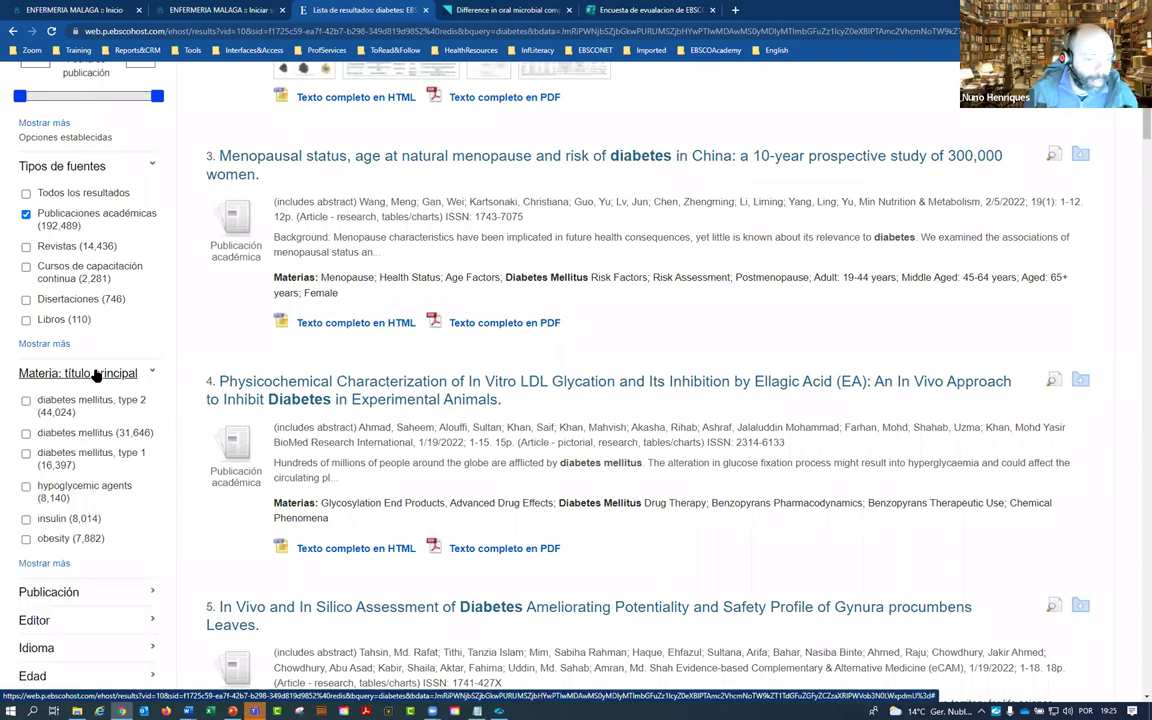
left_click(42, 564)
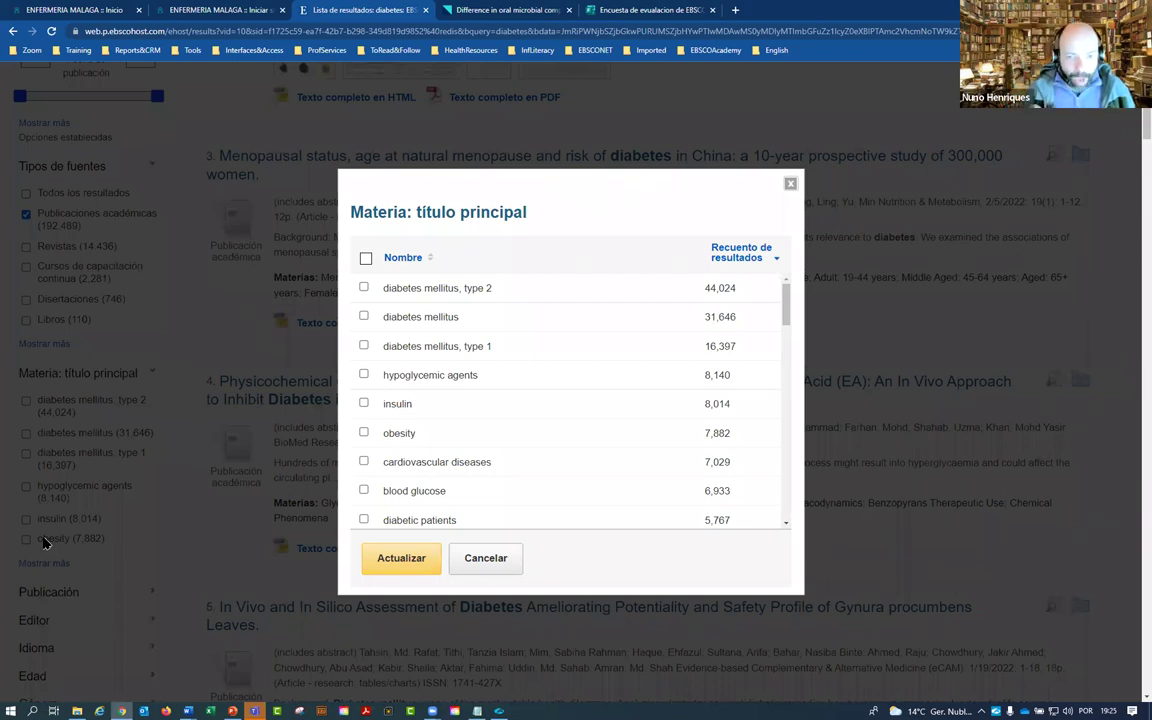
left_click(477, 606)
Step: Highlight the total number of diabetes results and return to the expanded subject heading filter
scroll(477, 612, "up", 10)
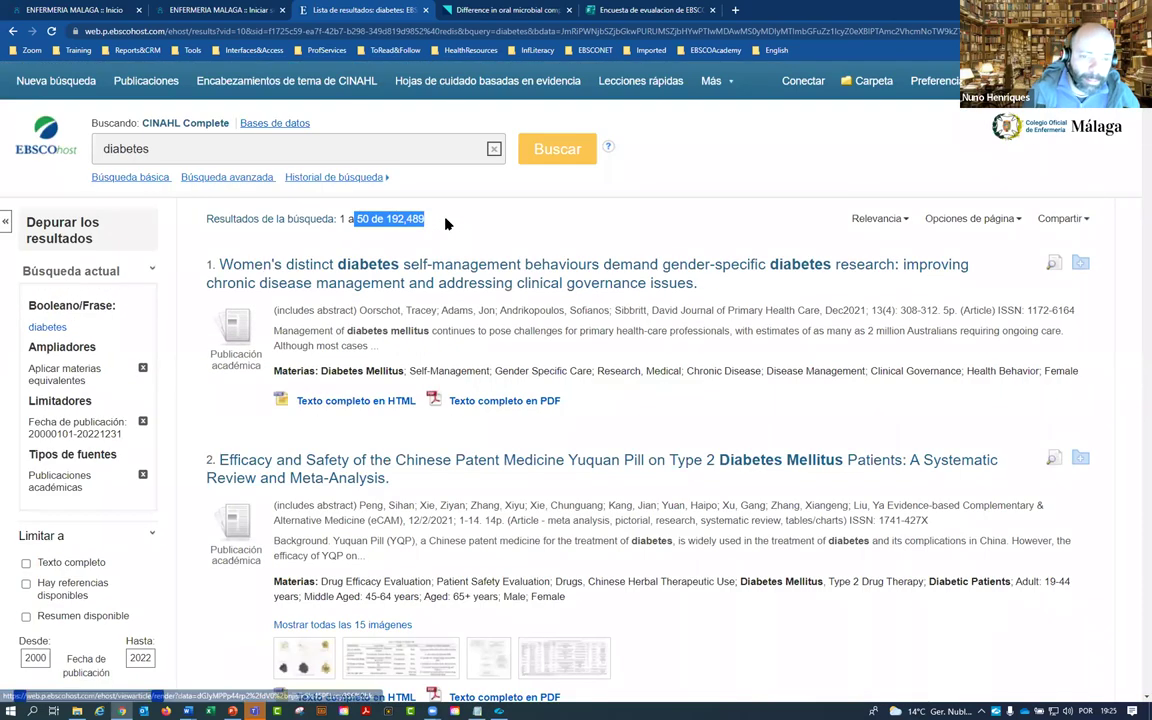
double_click(390, 224)
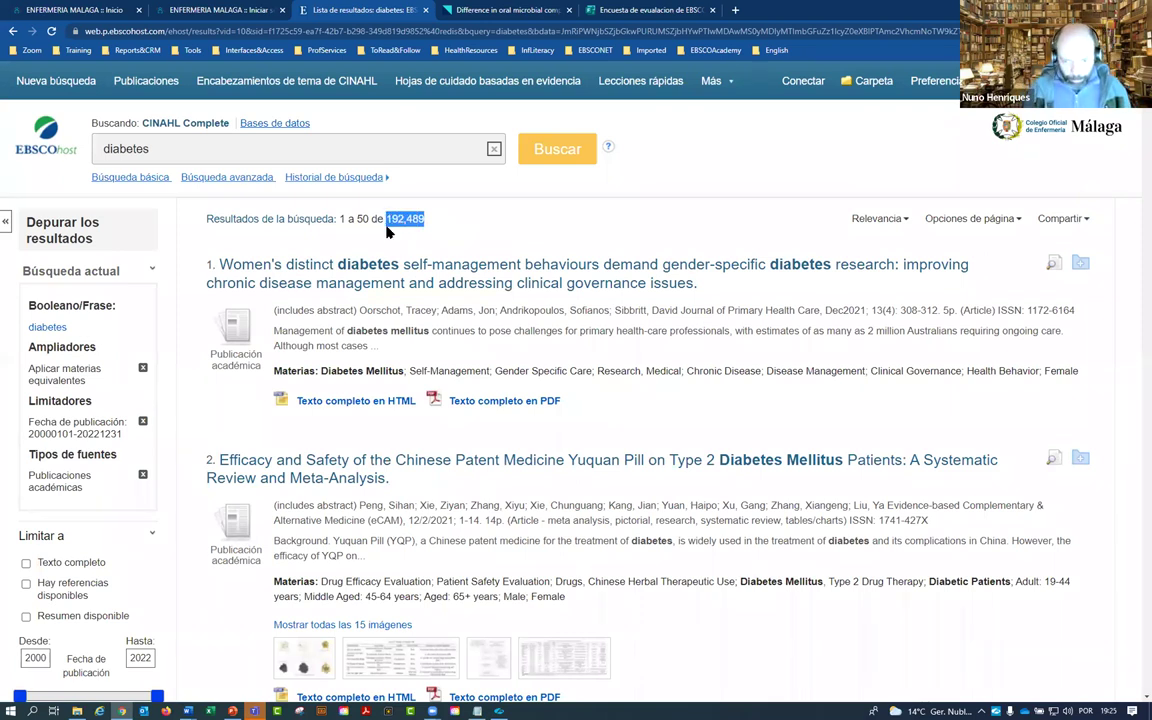
scroll(355, 300, "down", 6)
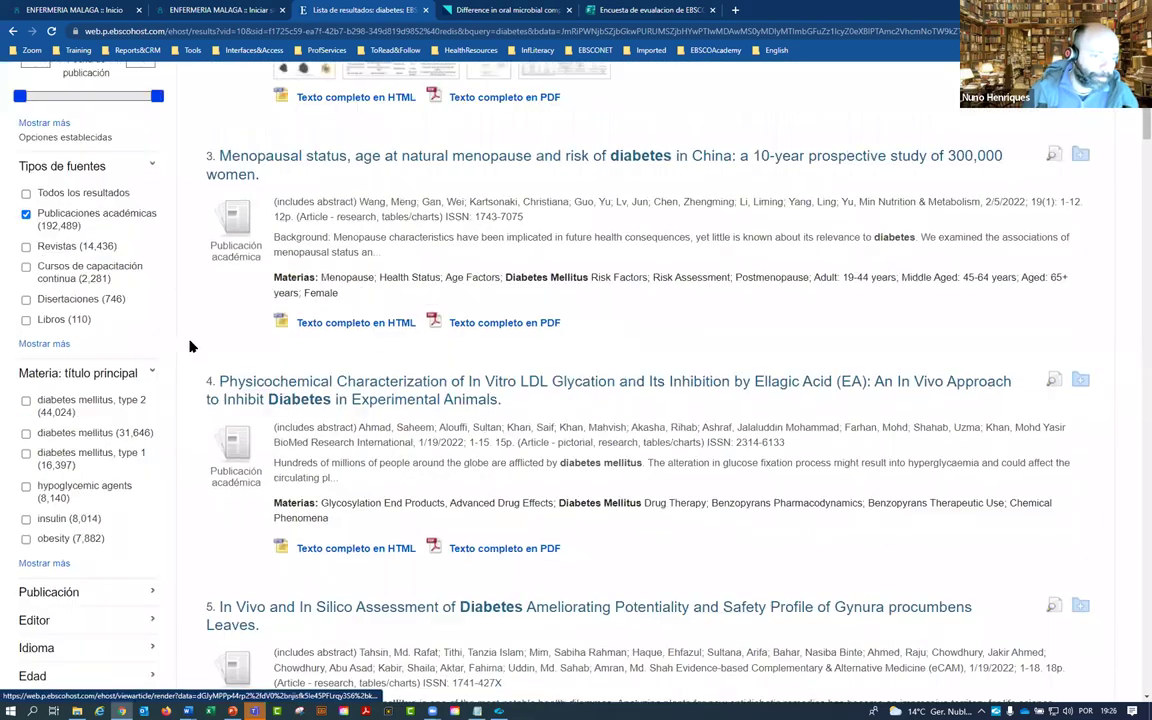
Step: Open the full list of Materia: título principal headings, sort it by Nombre and browse through the headings
scroll(115, 365, "down", 2)
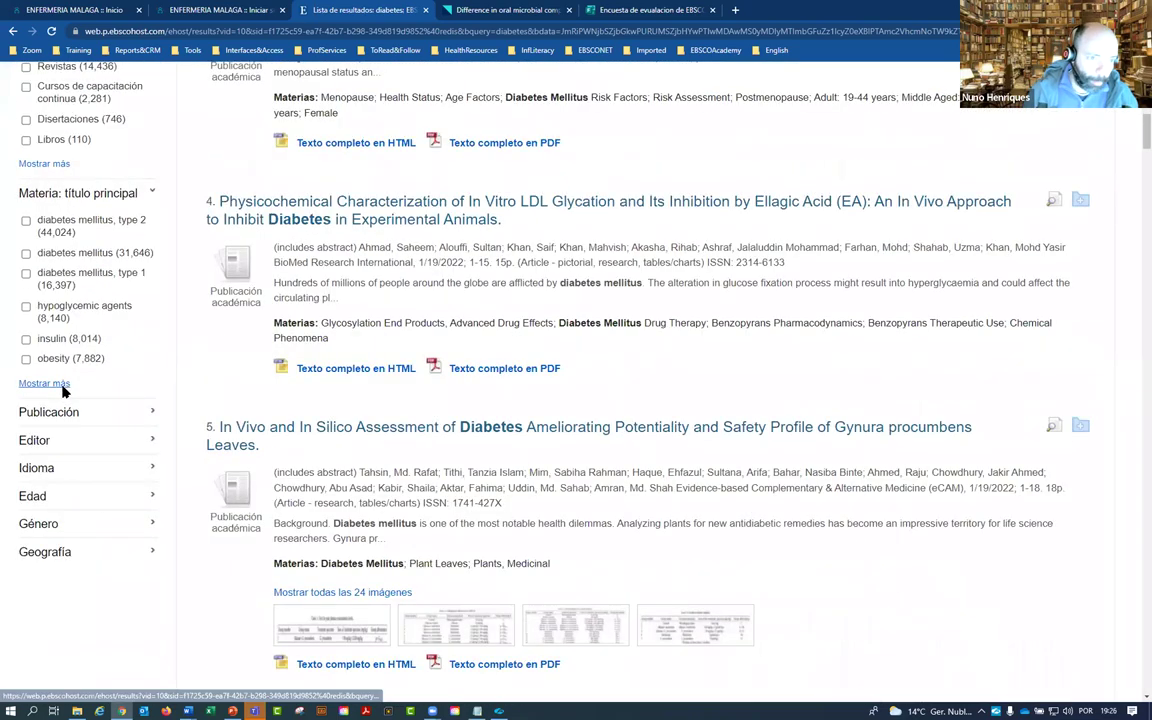
left_click(58, 383)
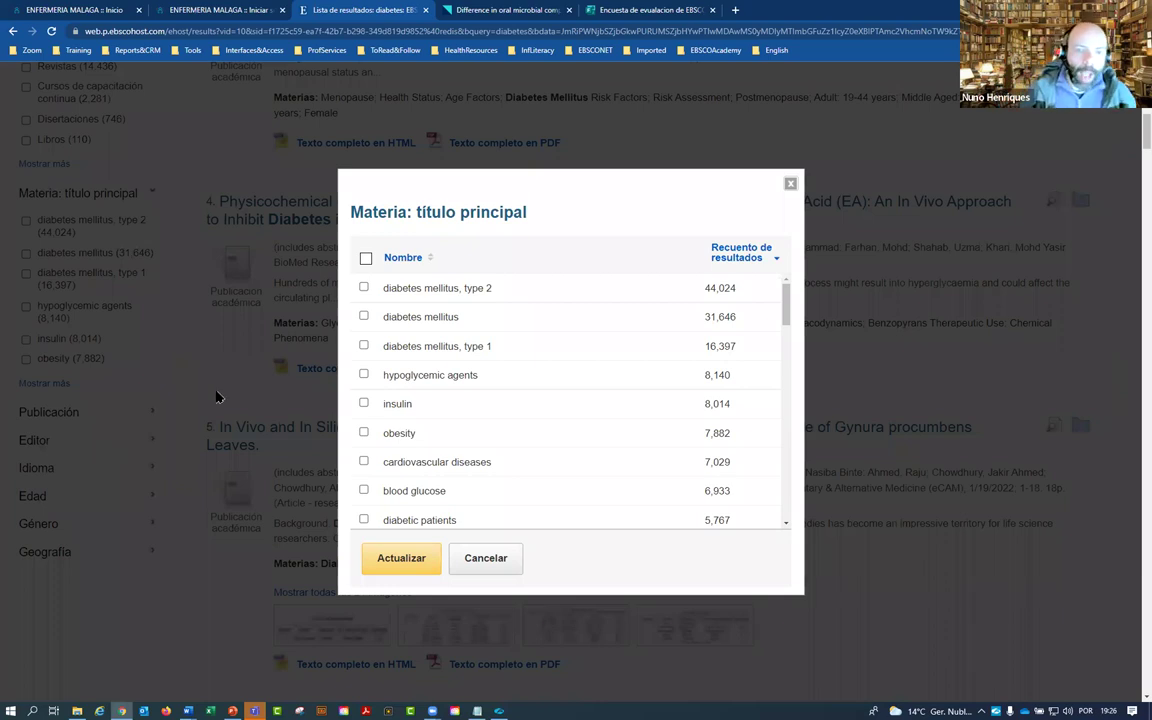
left_click(404, 259)
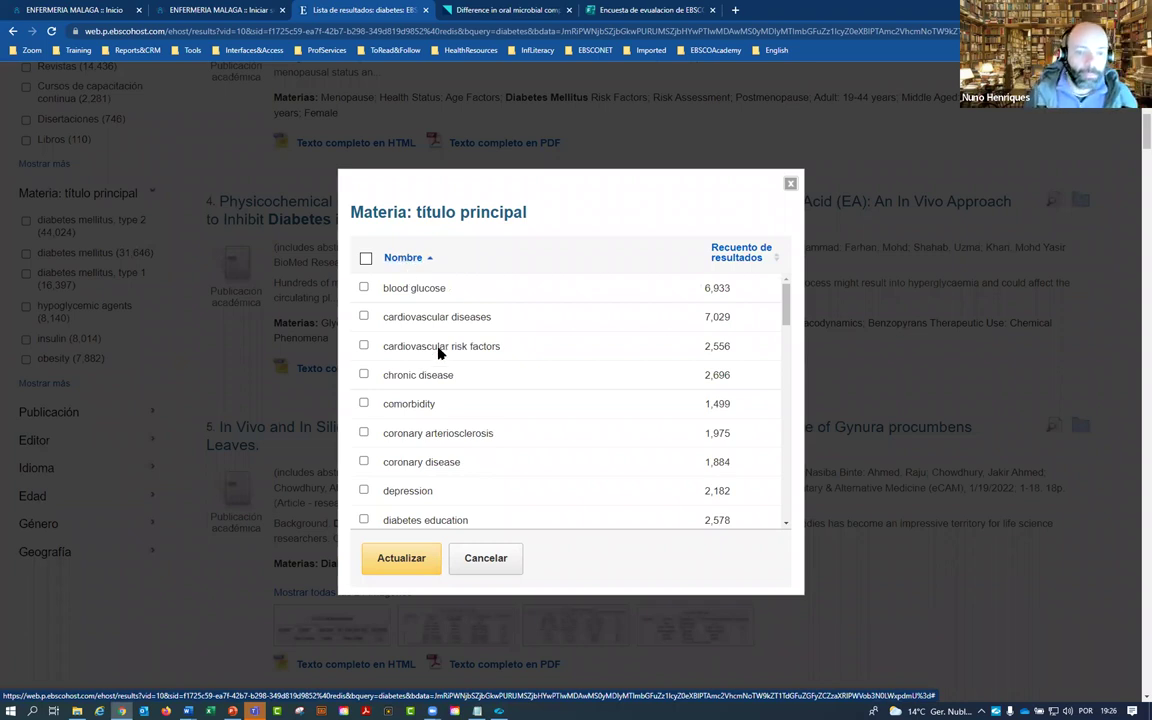
scroll(437, 354, "down", 3)
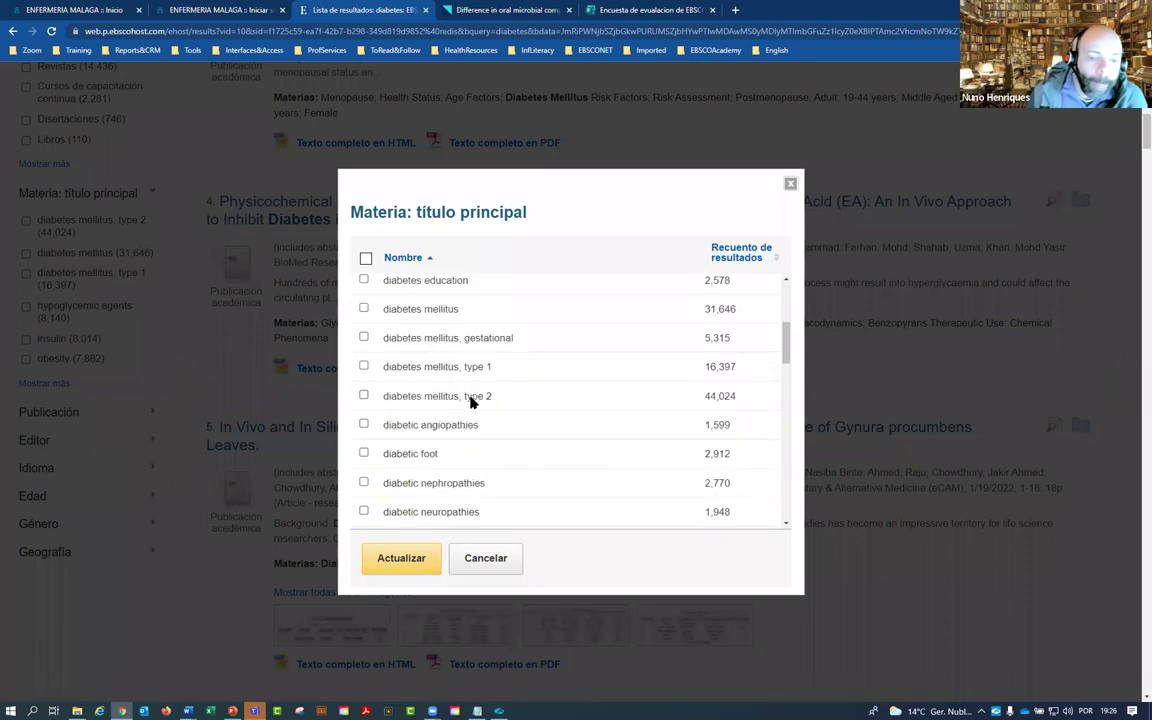
scroll(470, 400, "up", 3)
scroll(472, 402, "down", 4)
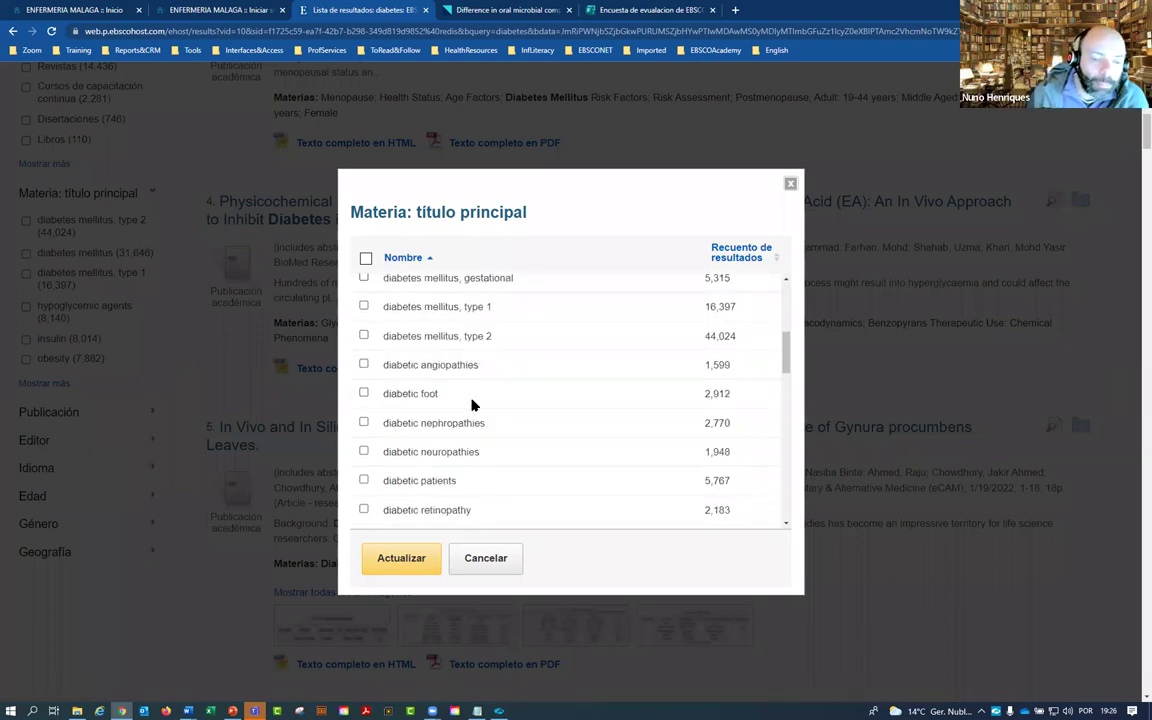
scroll(472, 404, "down", 3)
scroll(472, 406, "down", 5)
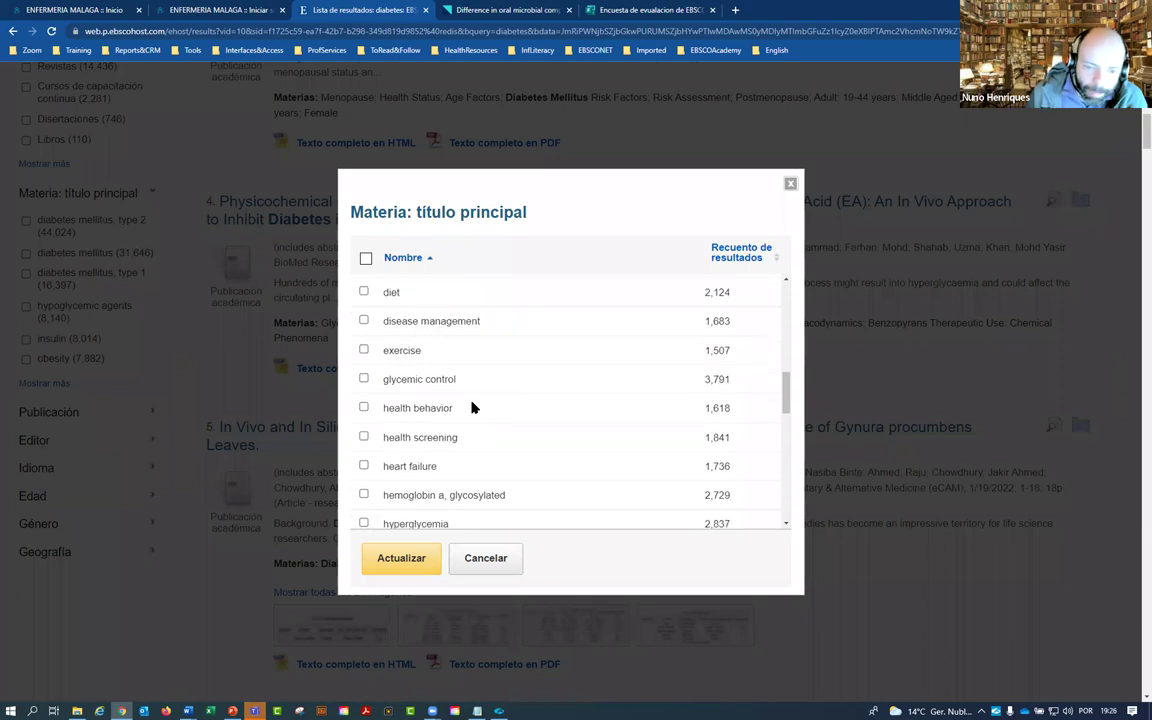
scroll(470, 410, "down", 3)
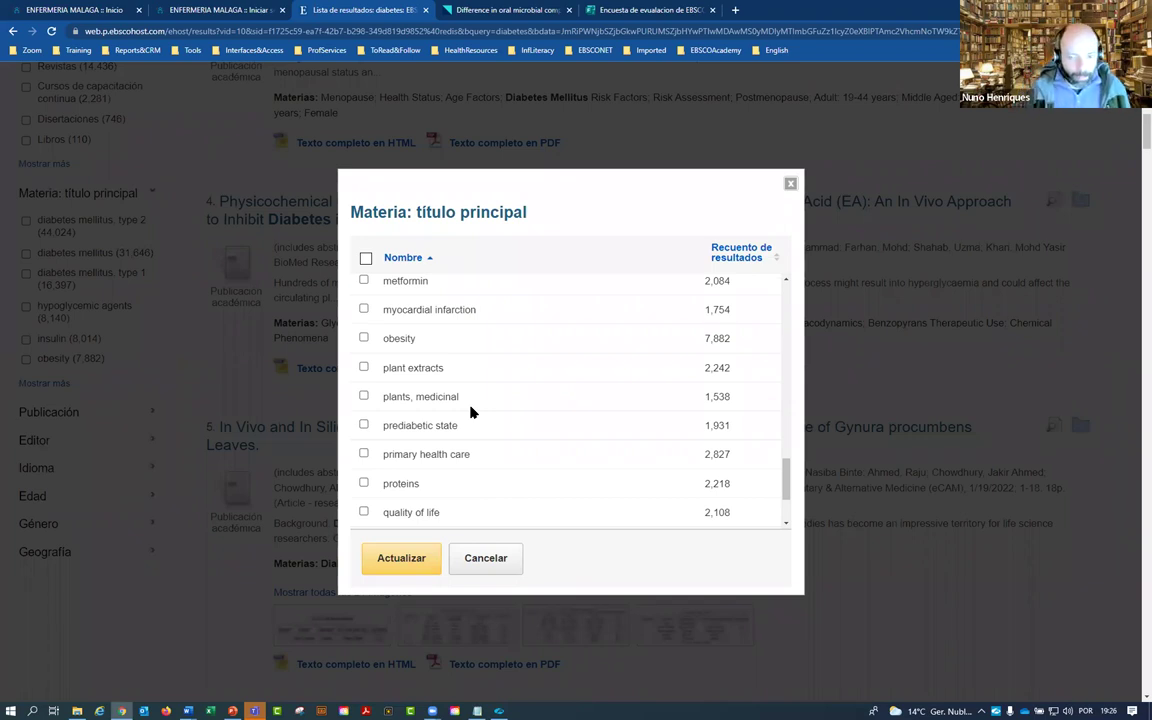
Step: Select only the obesity heading and update the diabetes results with it
left_click(364, 339)
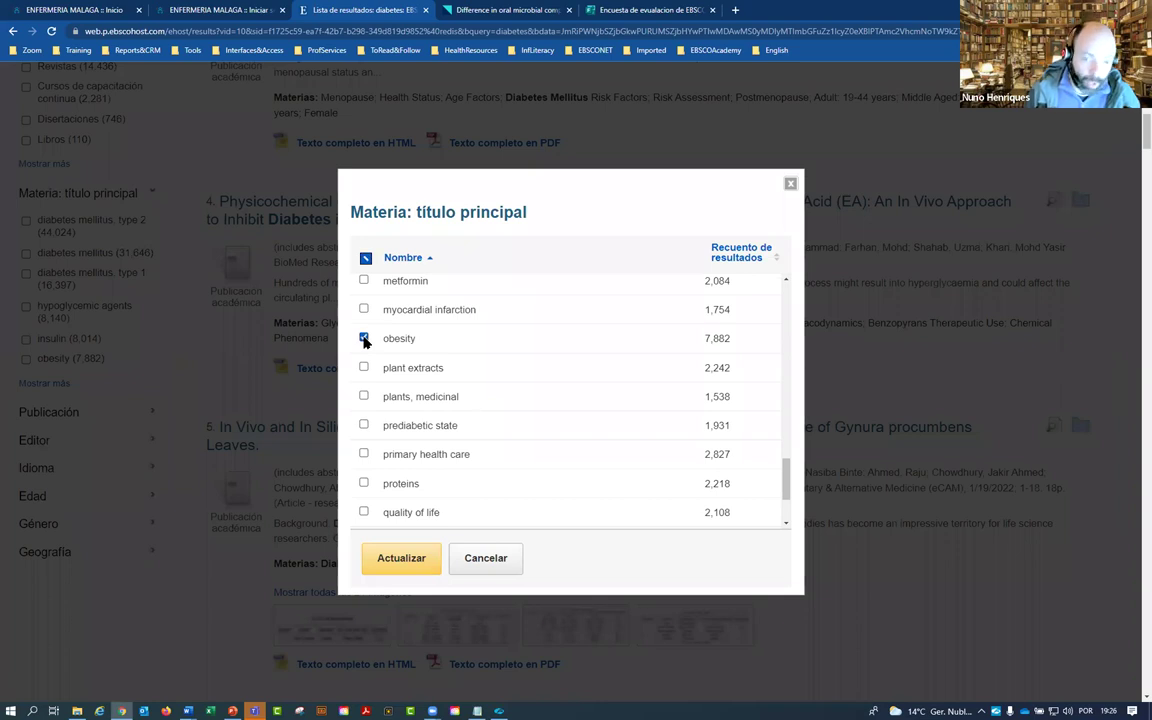
left_click(364, 397)
left_click(363, 425)
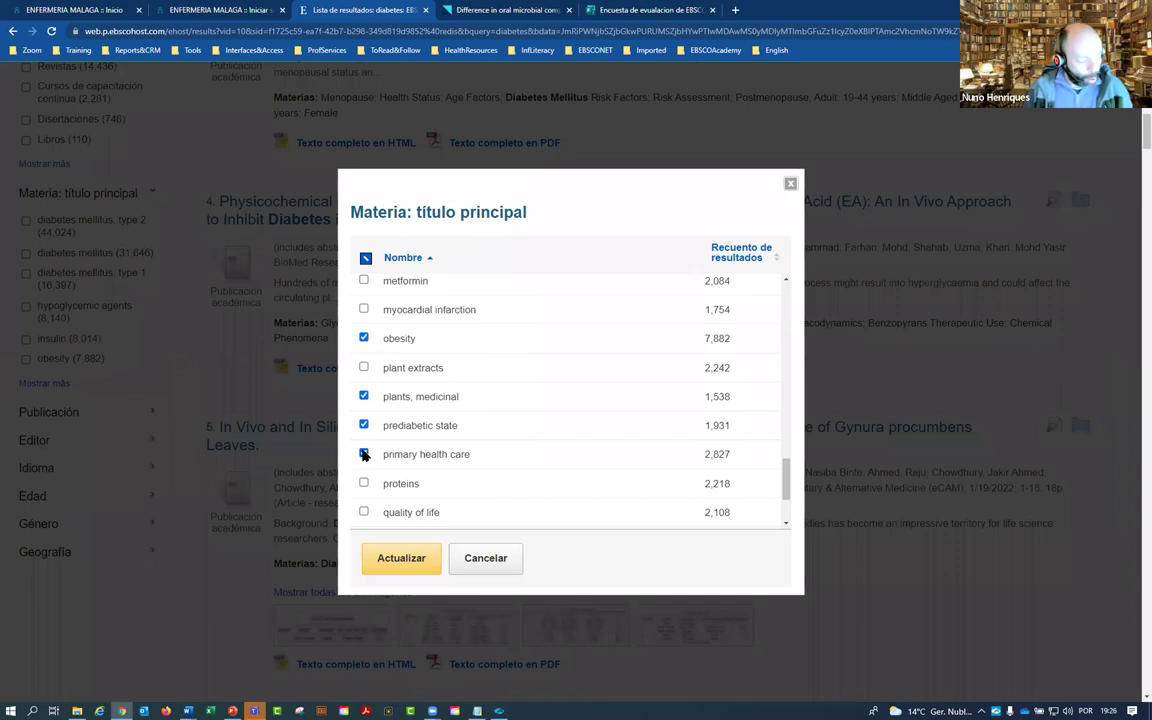
left_click(363, 454)
left_click(363, 425)
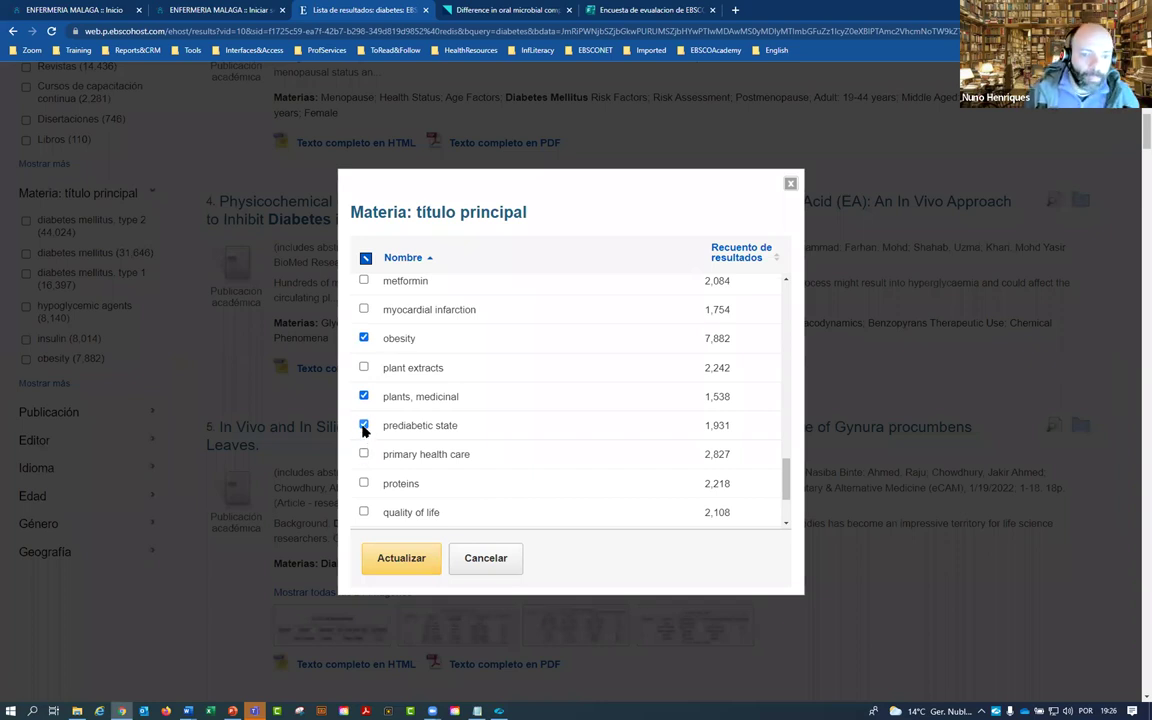
left_click(363, 396)
left_click_drag(419, 337, 378, 334)
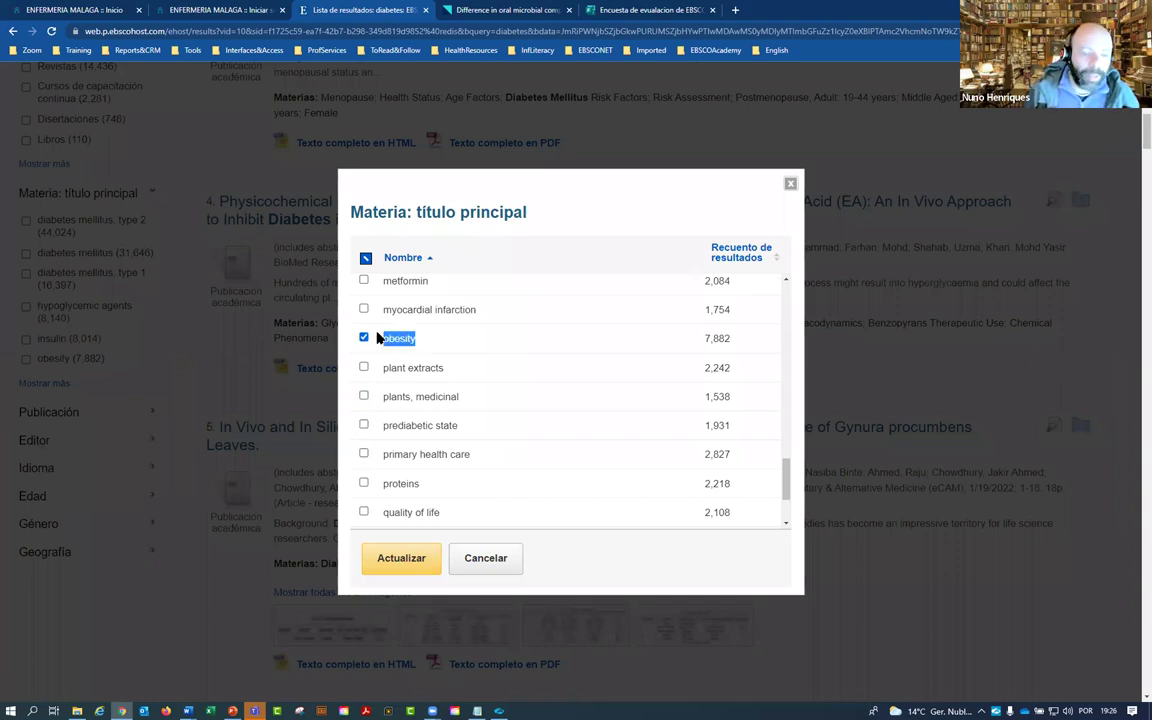
left_click(403, 557)
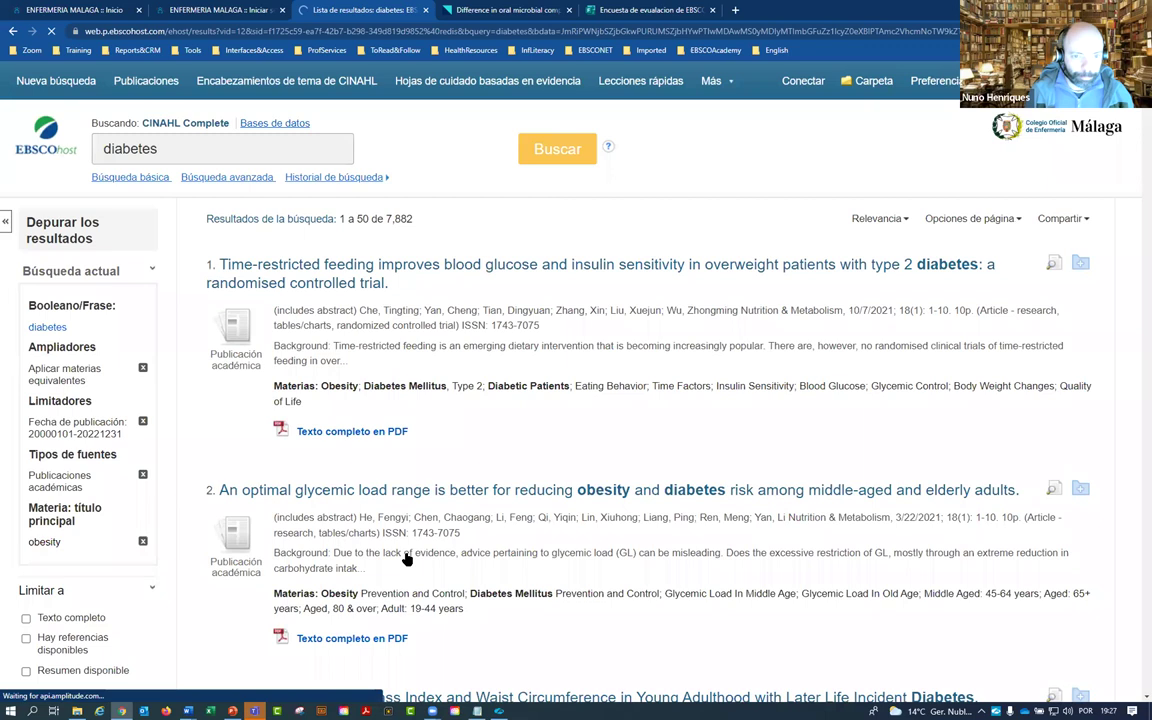
Step: Highlight the total of the obesity-filtered results and look over the result list
double_click(400, 218)
scroll(398, 250, "down", 7)
scroll(416, 344, "up", 7)
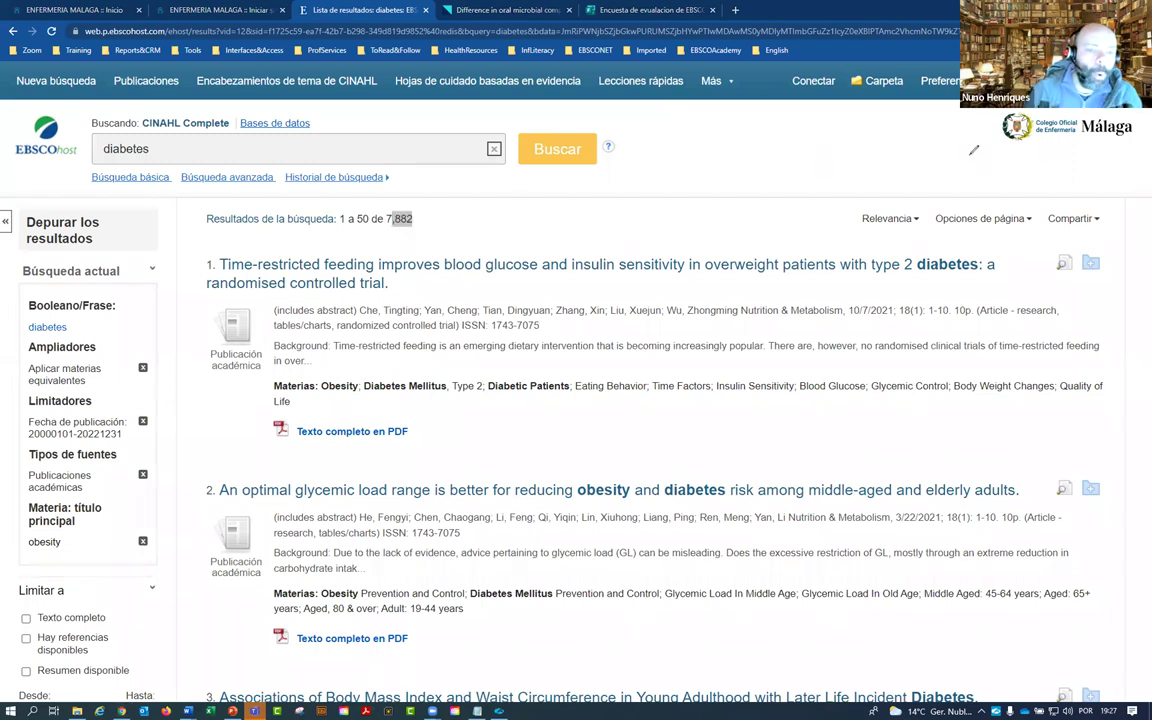
Step: Circle the diabetes search term, diabetes in the first title and Obesity in the first two results' Materias, and clear the annotations
mouse_move(85, 122)
left_mouse_down()
mouse_move(100, 200)
mouse_move(172, 80)
left_mouse_up()
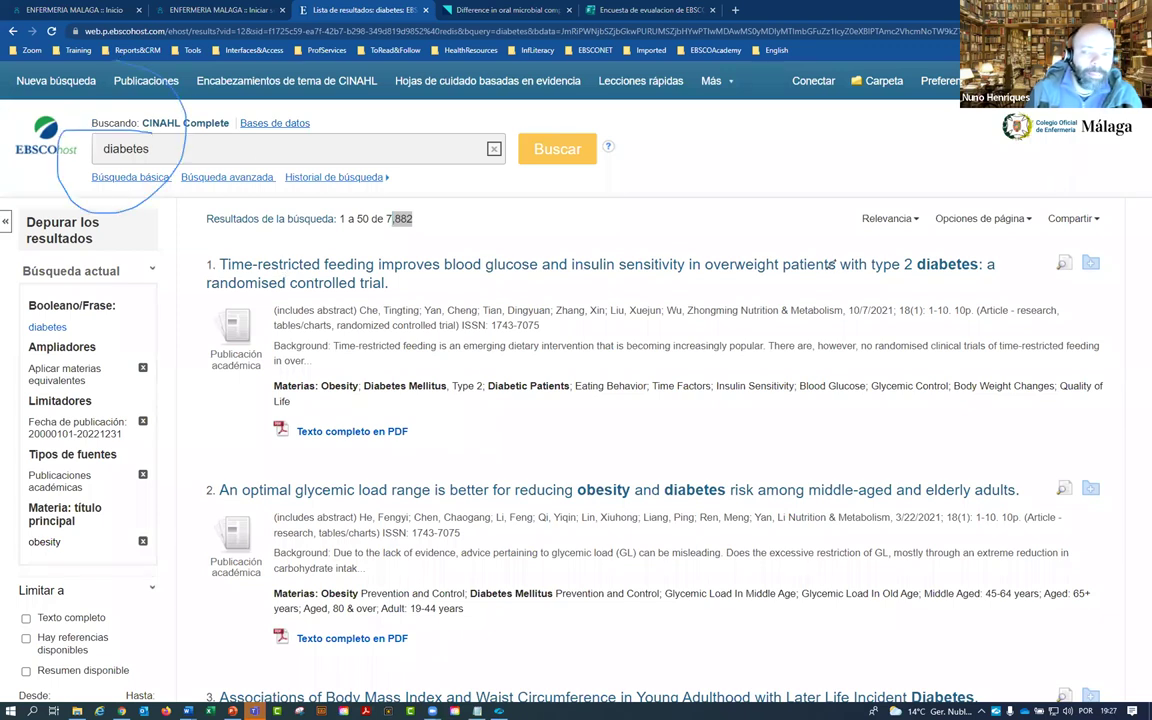
left_click_drag(939, 244, 890, 252)
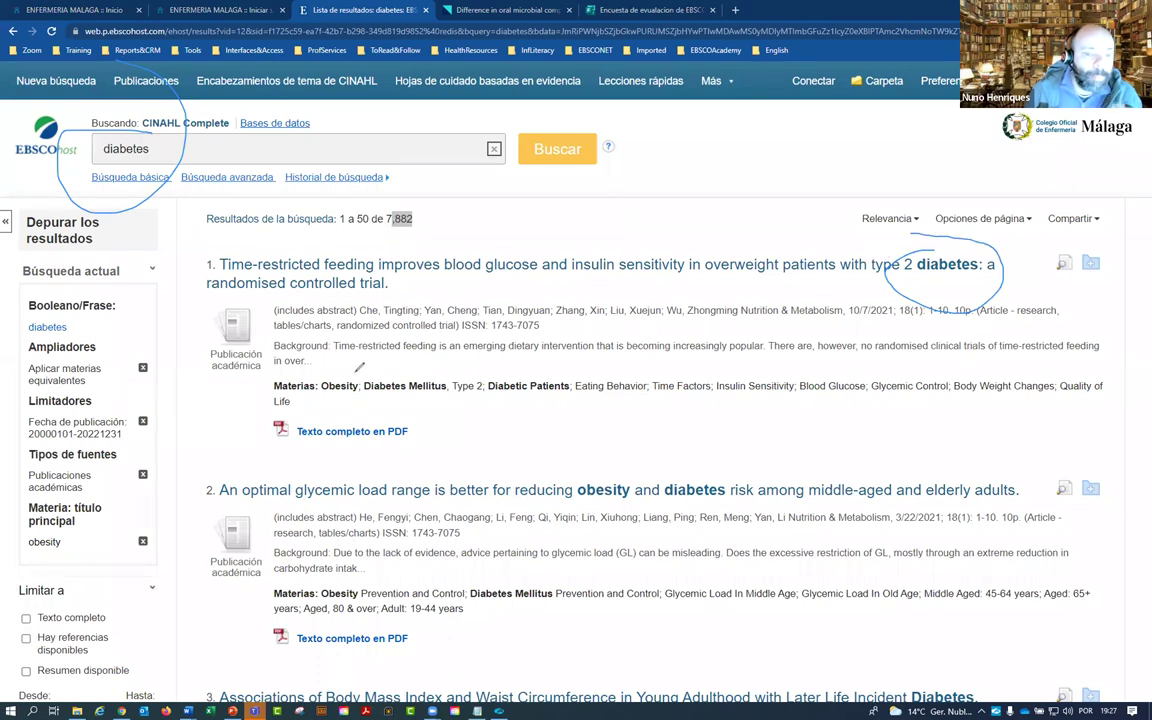
left_click_drag(322, 373, 318, 378)
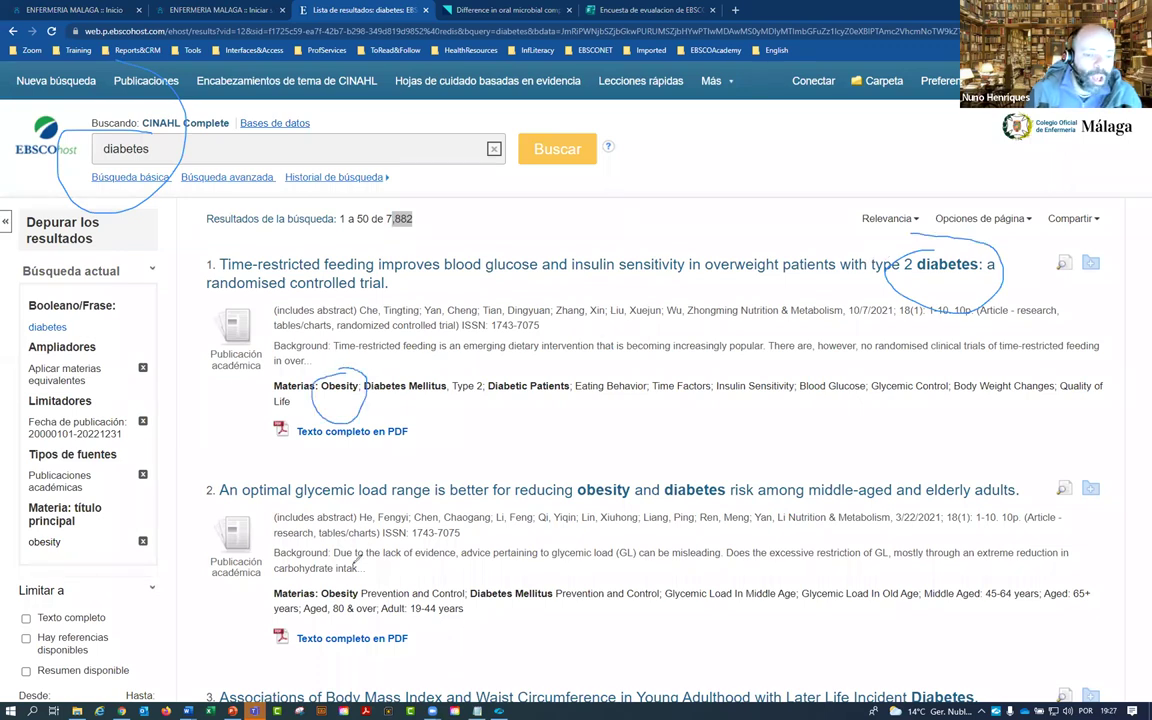
left_click_drag(322, 577, 318, 580)
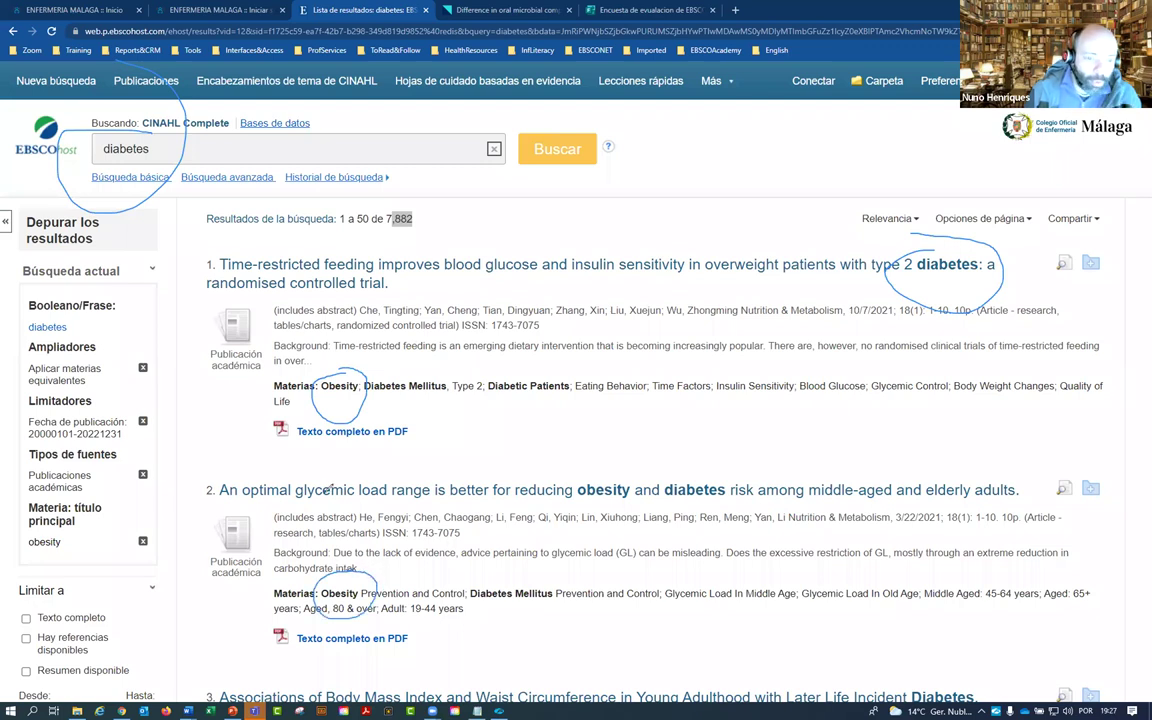
mouse_move(250, 358)
left_mouse_down()
mouse_move(298, 345)
mouse_move(280, 326)
mouse_move(368, 353)
left_mouse_up()
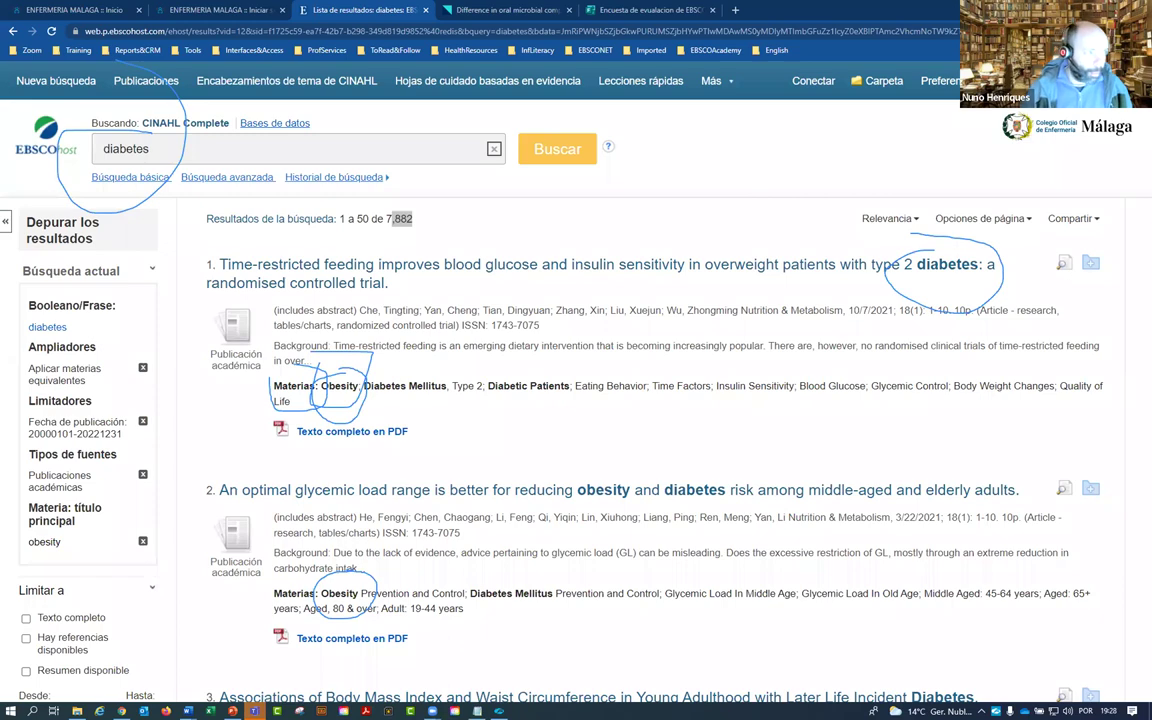
key("Escape")
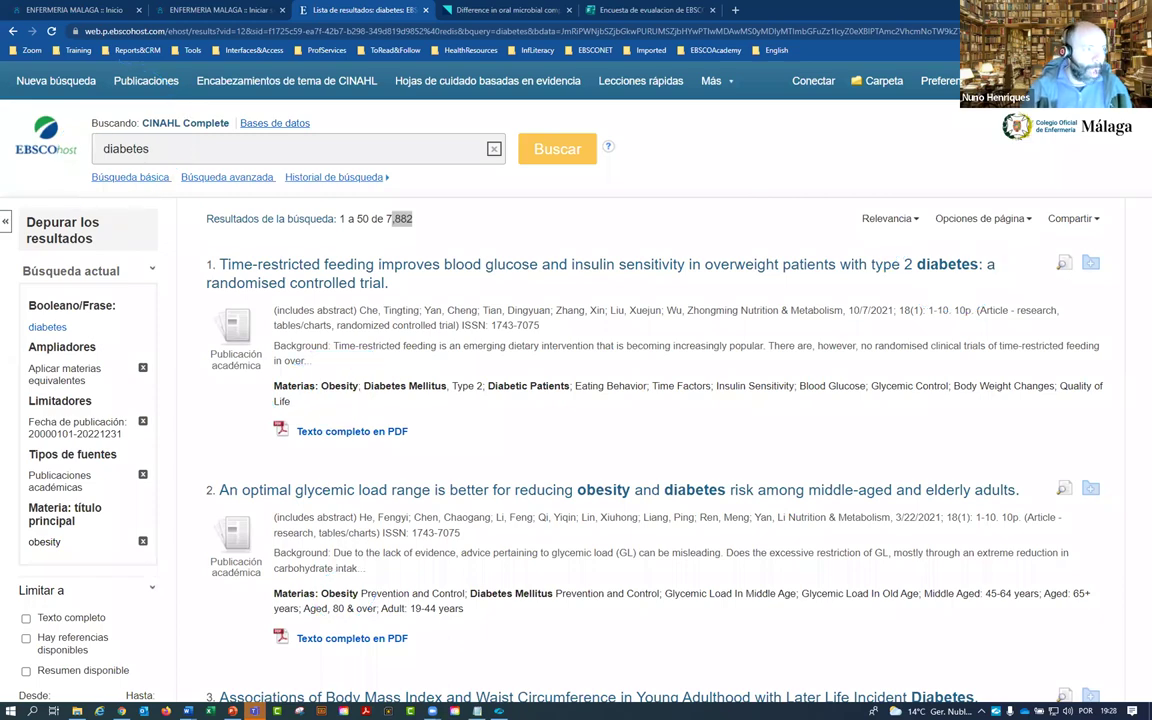
Step: Expand the Publicación filter and limit the results to the journal diabetes care
scroll(620, 313, "down", 3)
scroll(620, 313, "down", 5)
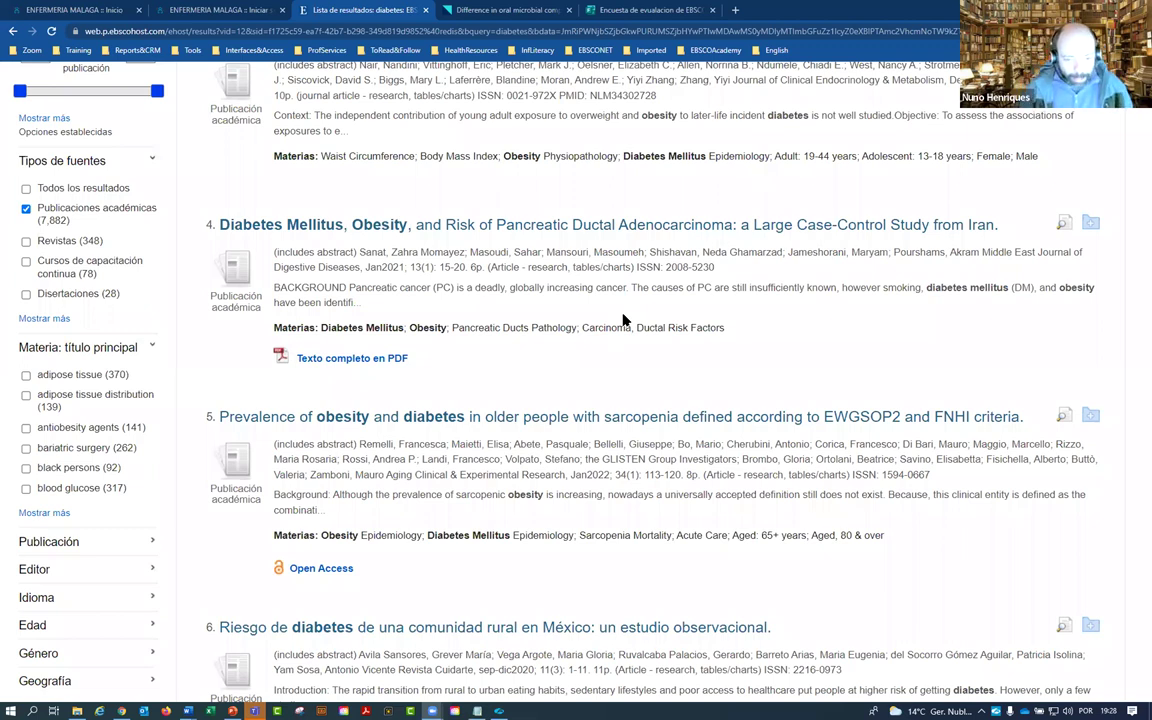
scroll(335, 335, "down", 2)
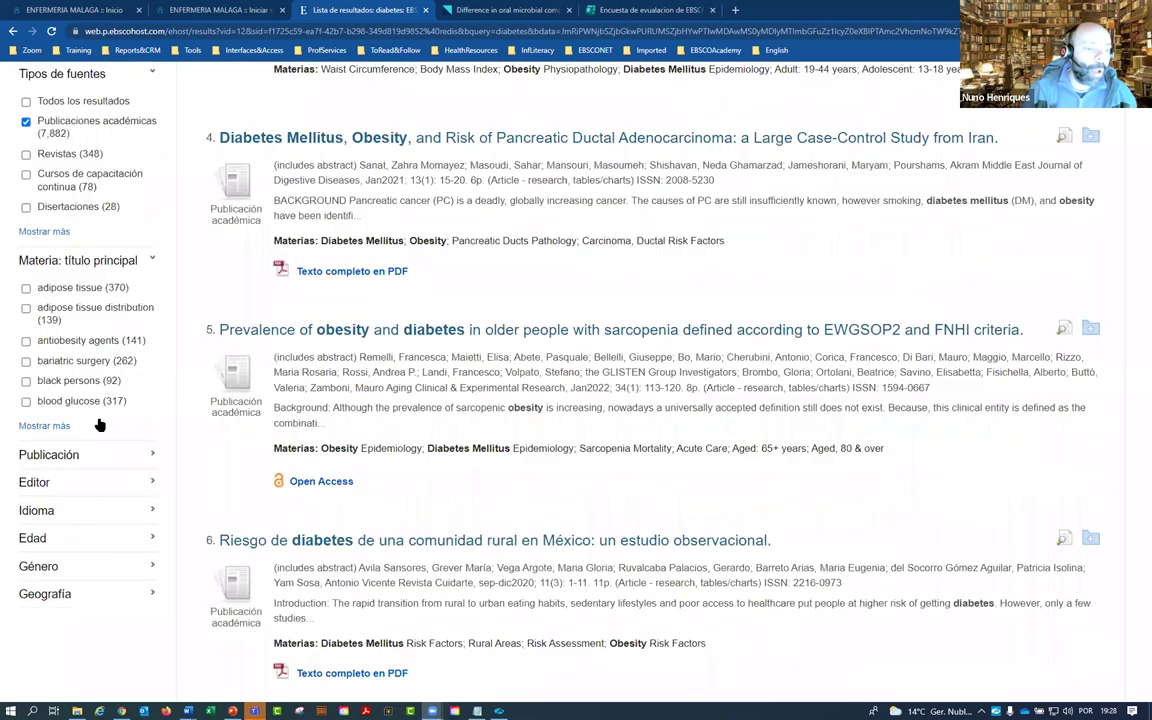
left_click(55, 422)
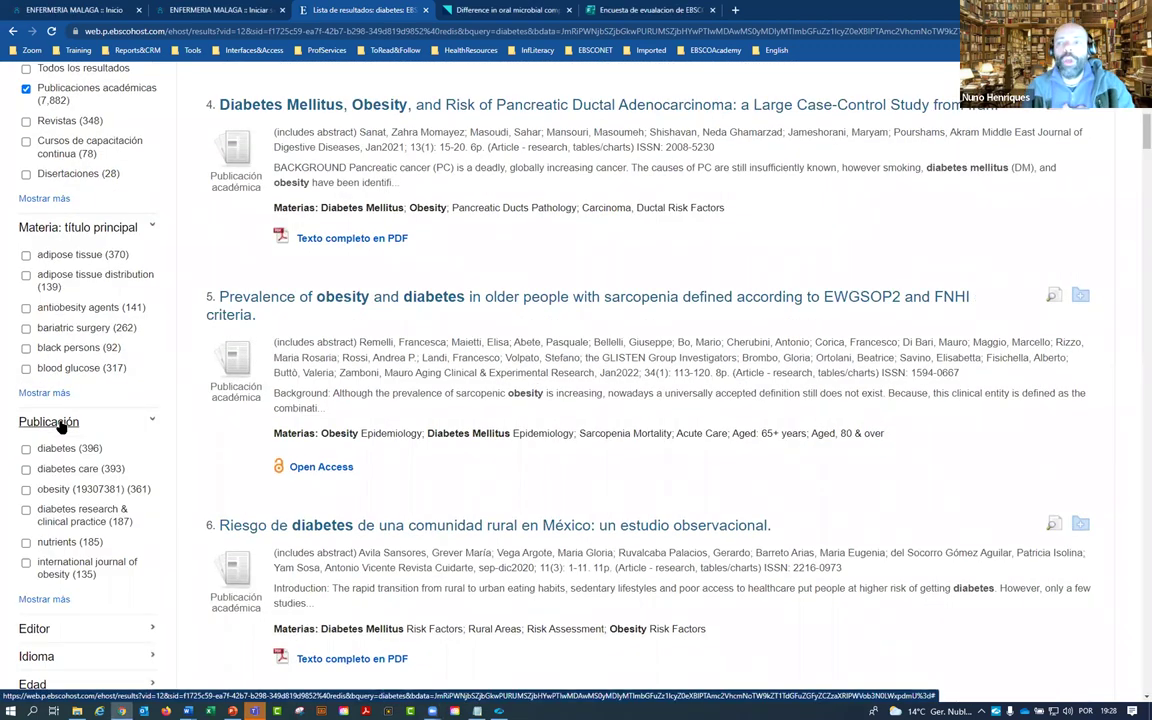
left_click_drag(125, 469, 26, 473)
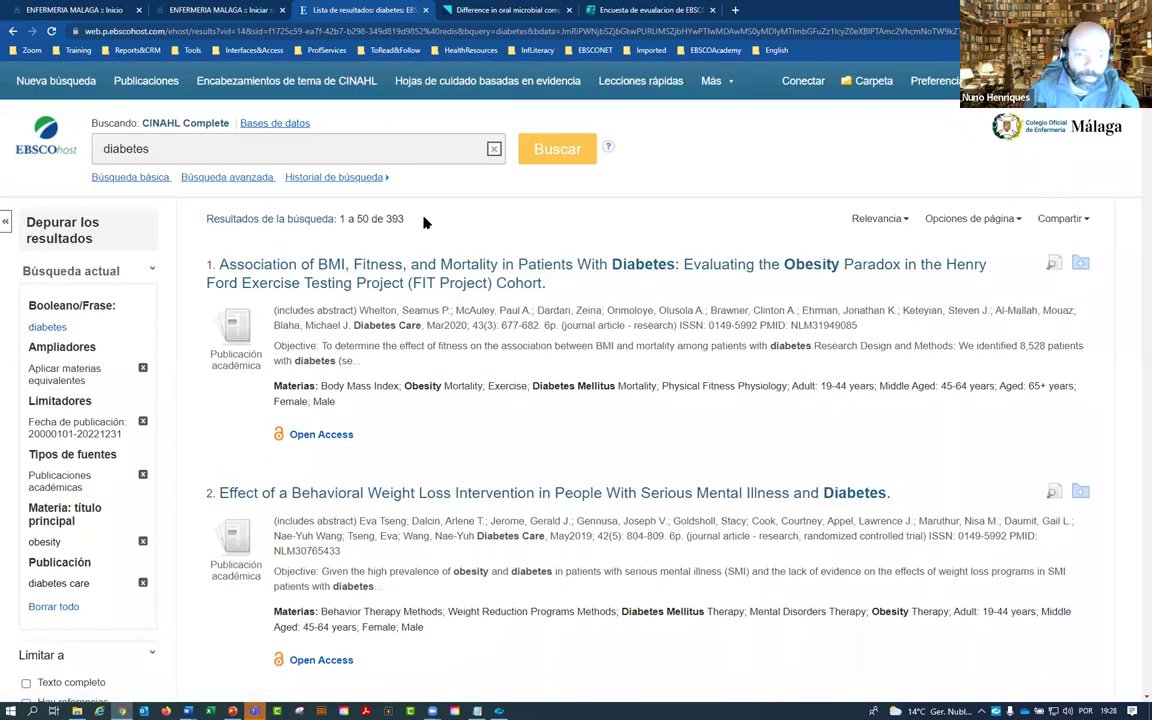
Step: Highlight the result total and the journal name Diabetes Care in the first three records
left_click_drag(404, 219, 387, 218)
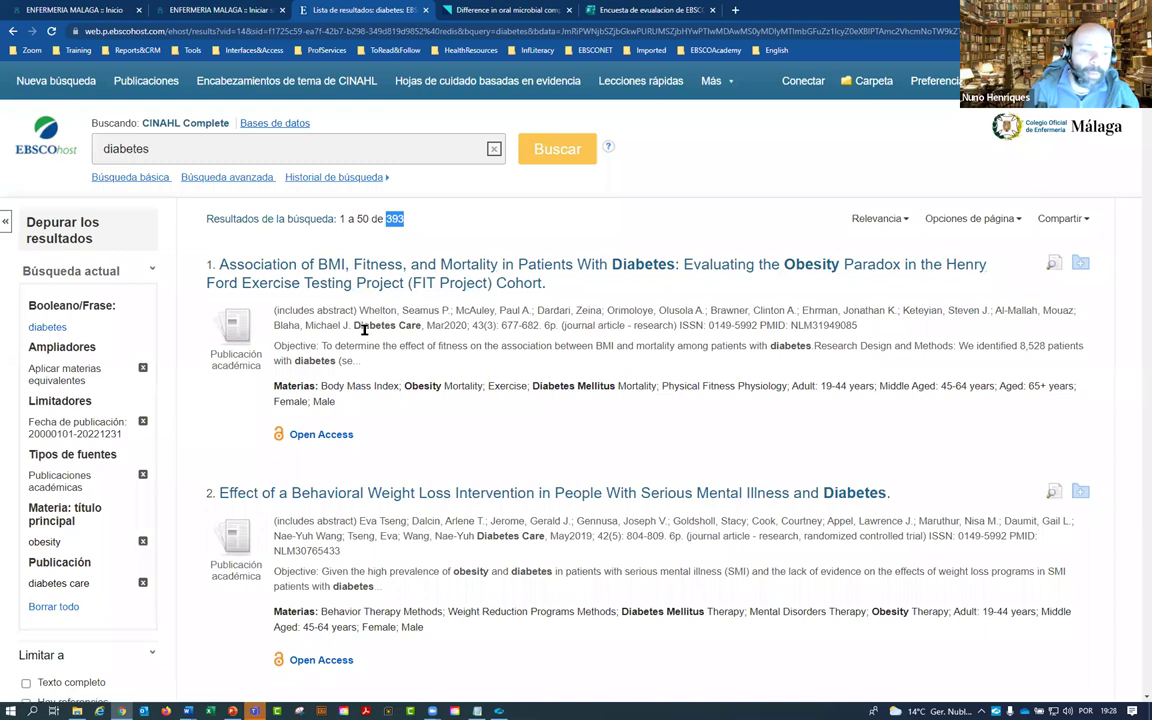
left_click_drag(353, 326, 422, 327)
scroll(459, 325, "down", 3)
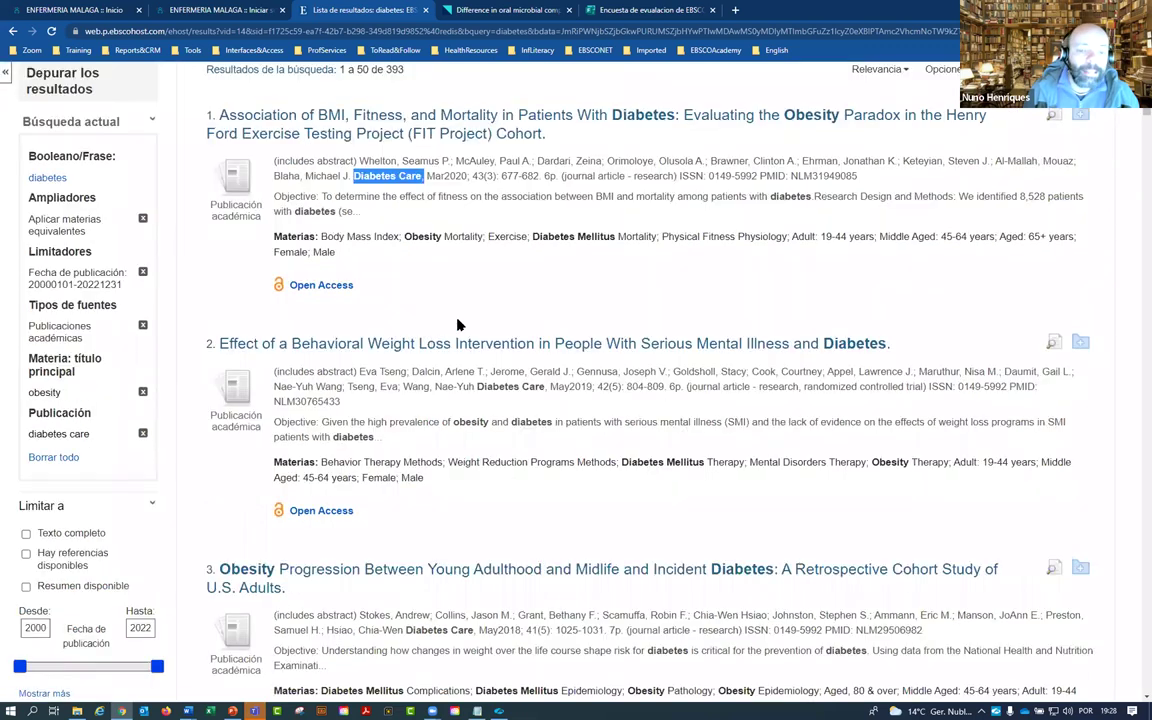
scroll(459, 325, "down", 1)
left_click_drag(477, 296, 546, 296)
left_click_drag(407, 540, 478, 540)
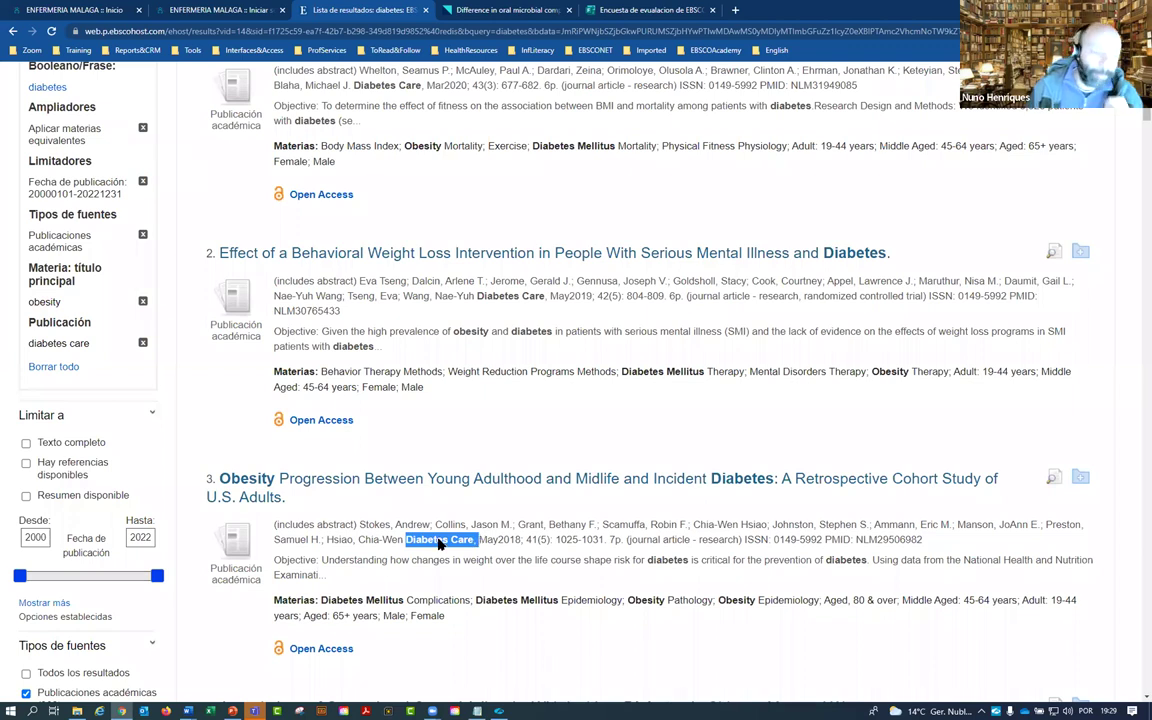
Step: Circle Nueva búsqueda and the Búsqueda actual summary of active filters, and clear the annotations
scroll(478, 540, "up", 5)
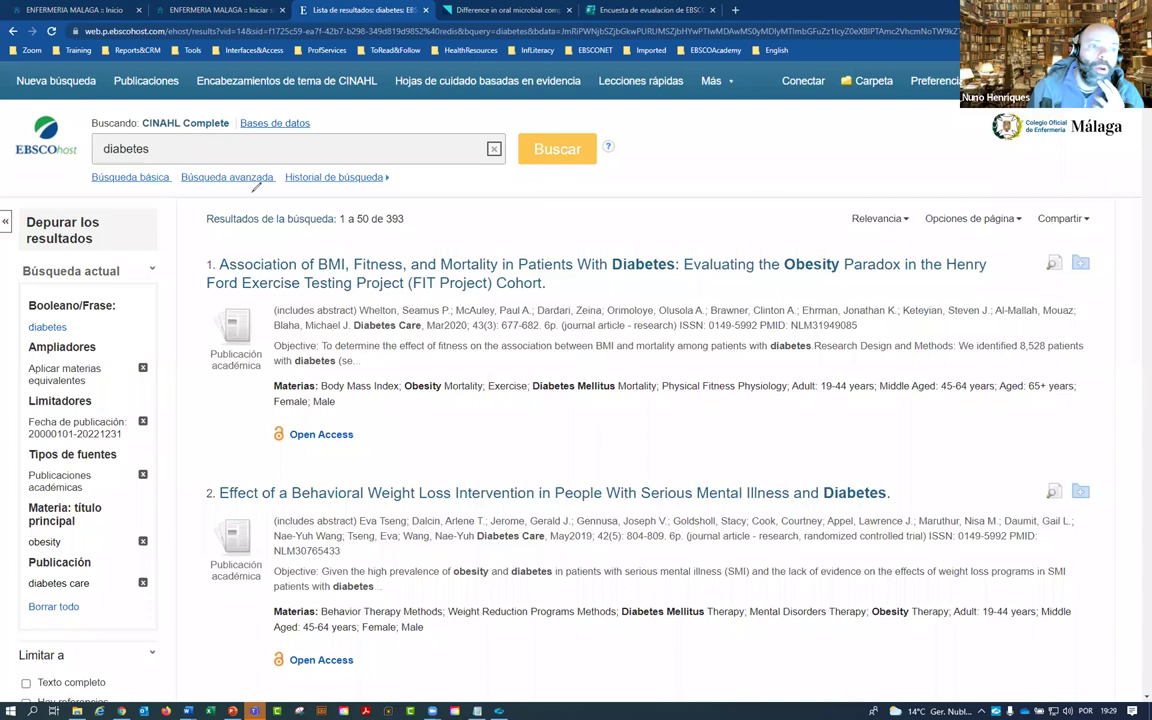
mouse_move(40, 60)
left_mouse_down()
mouse_move(12, 118)
mouse_move(100, 132)
mouse_move(62, 44)
left_mouse_up()
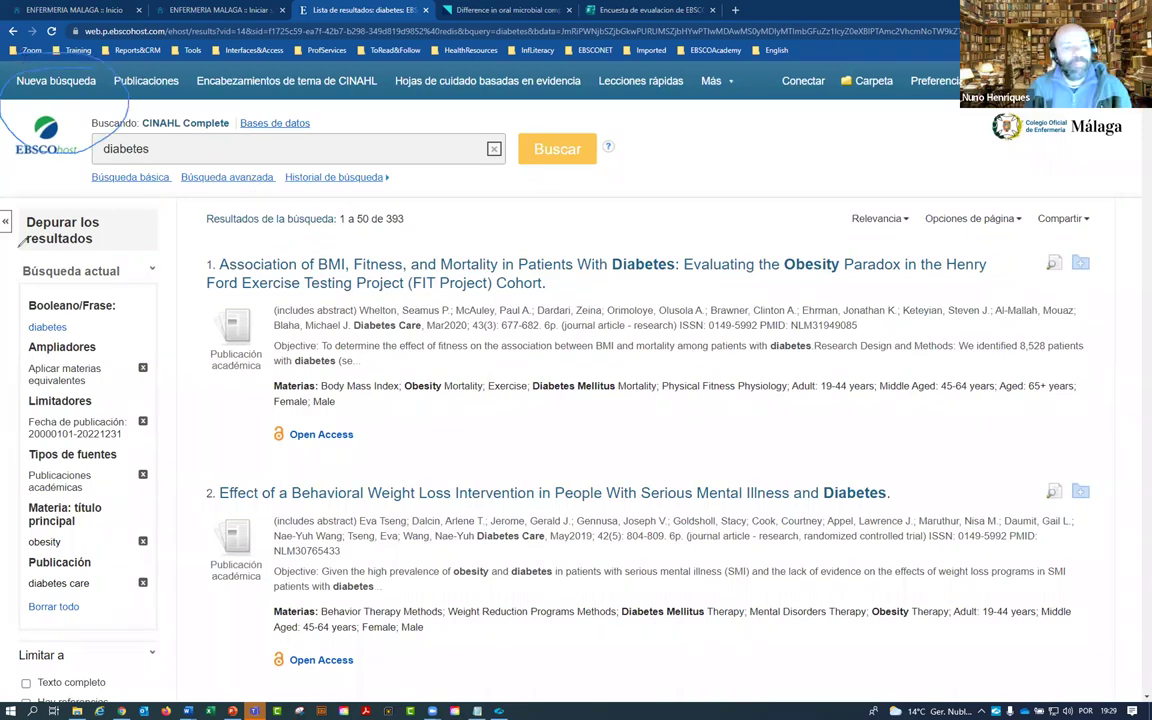
mouse_move(19, 248)
left_mouse_down()
mouse_move(6, 470)
mouse_move(40, 628)
mouse_move(150, 618)
mouse_move(207, 440)
left_mouse_up()
left_click_drag(188, 314, 150, 262)
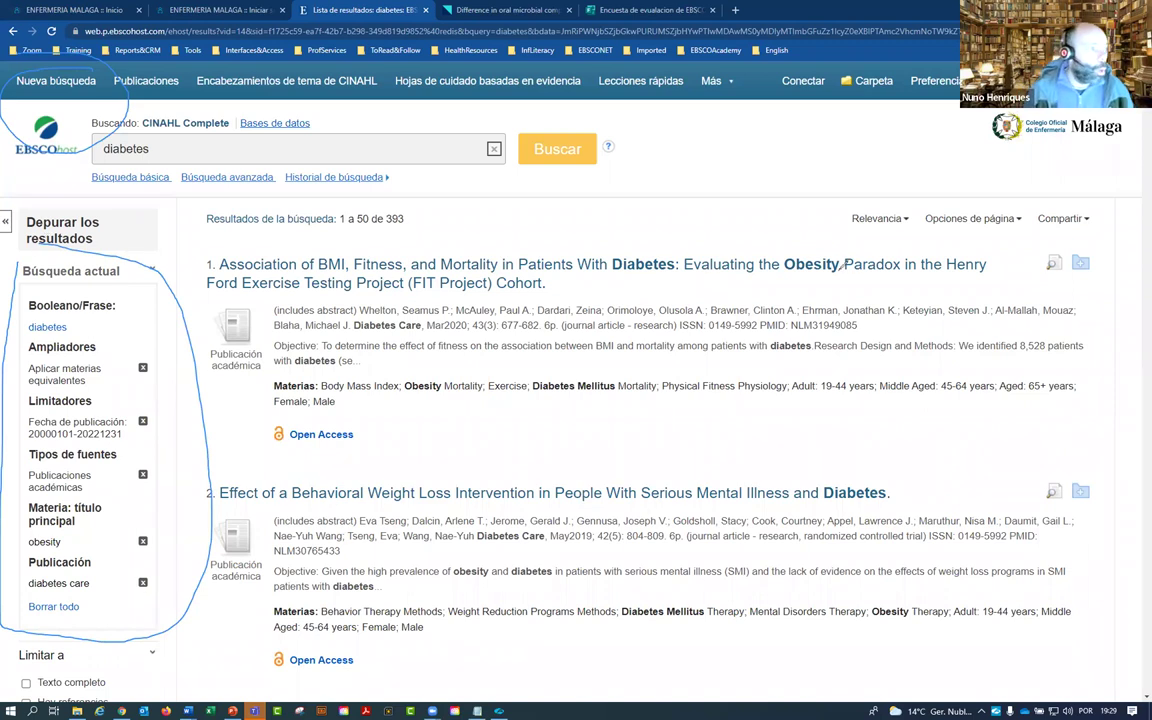
key("Escape")
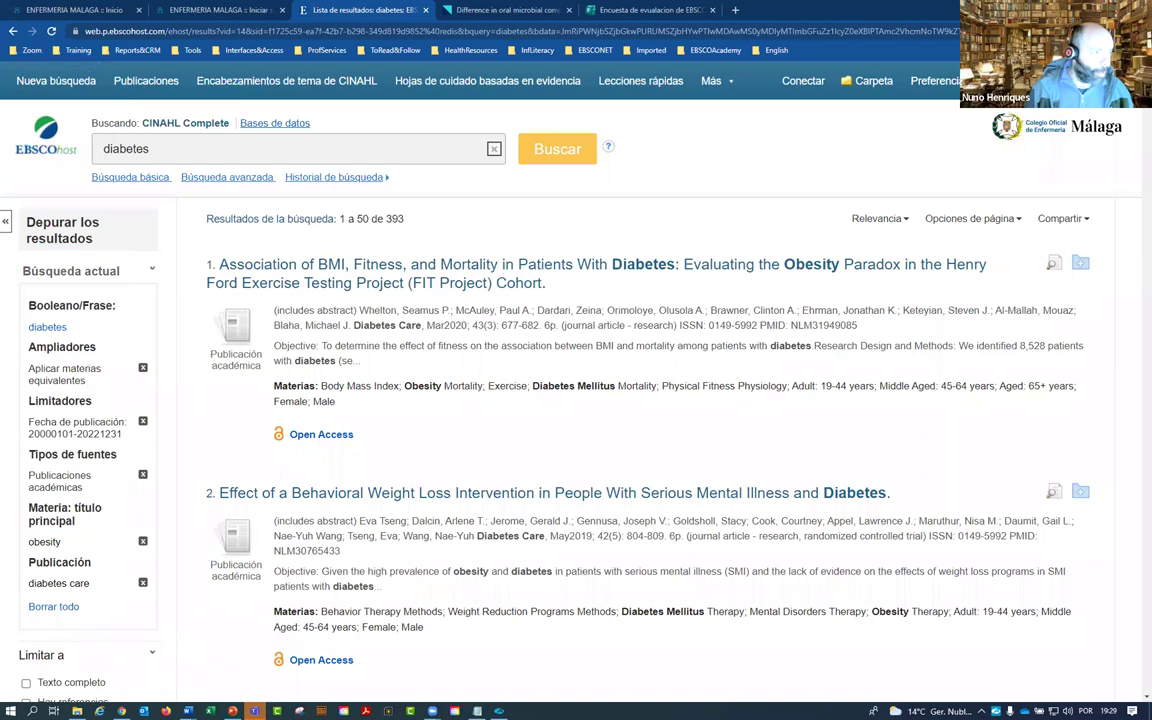
Step: Remove the diabetes care publication filter and the obesity subject filter from the current search
left_click(143, 584)
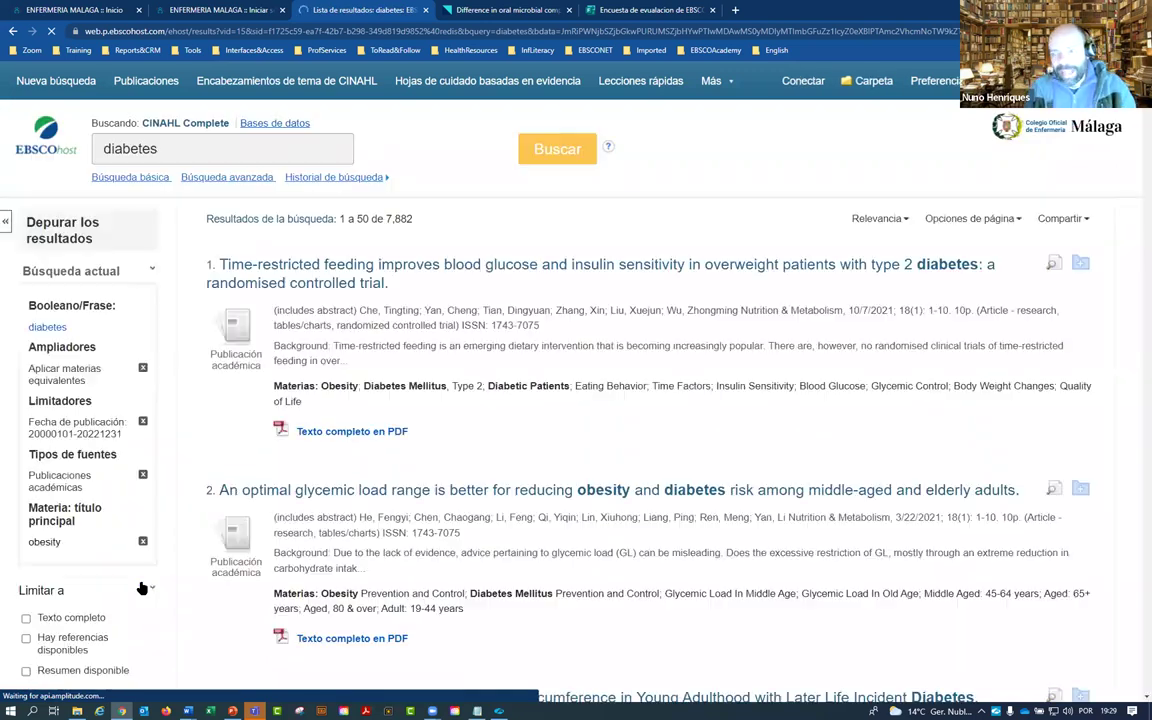
left_click(143, 543)
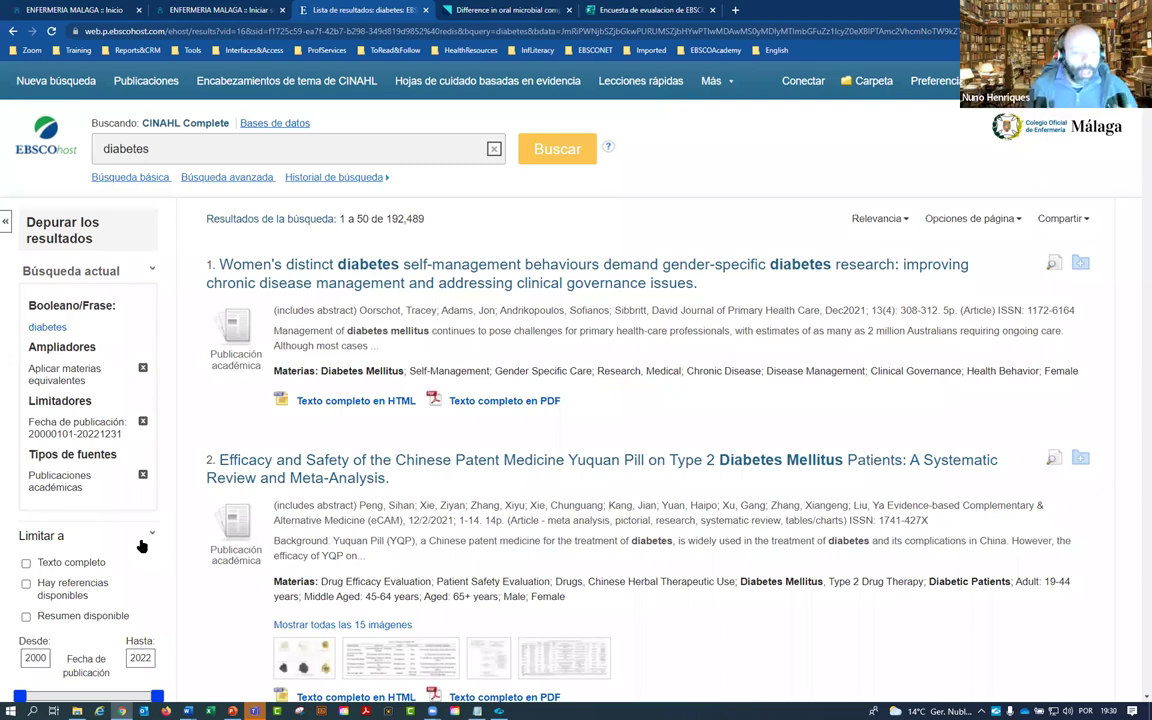
Step: Expand the Idioma filter and limit the diabetes results to spanish
scroll(249, 545, "down", 3)
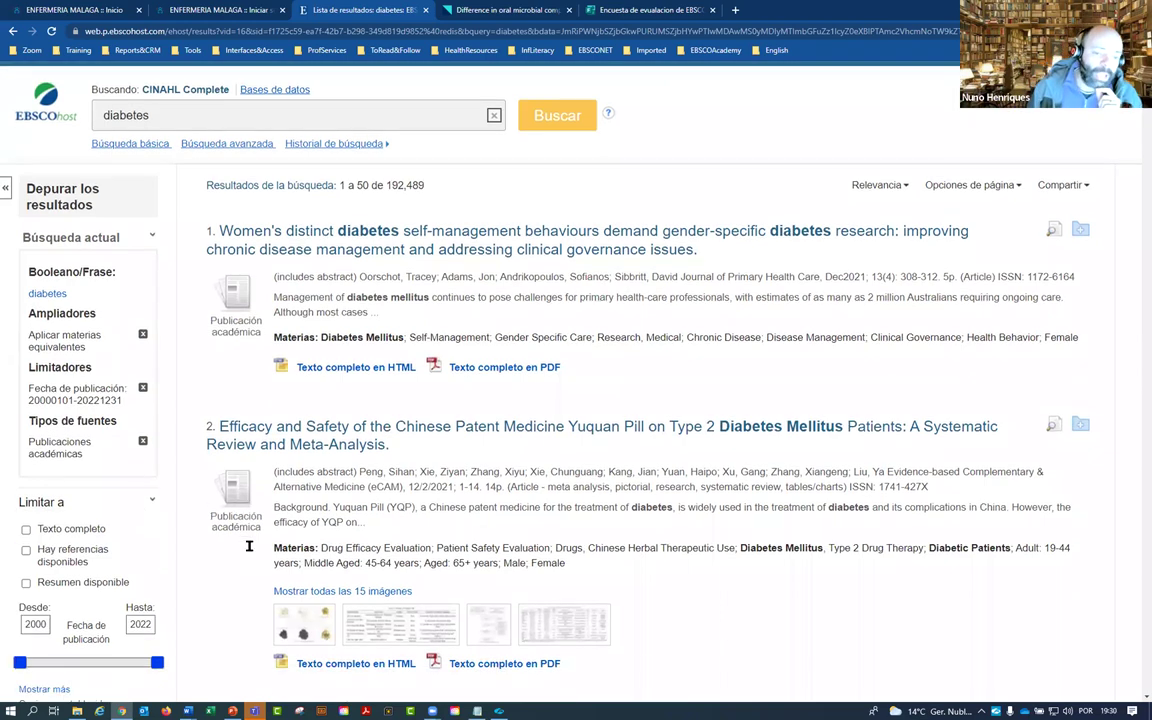
scroll(146, 367, "down", 9)
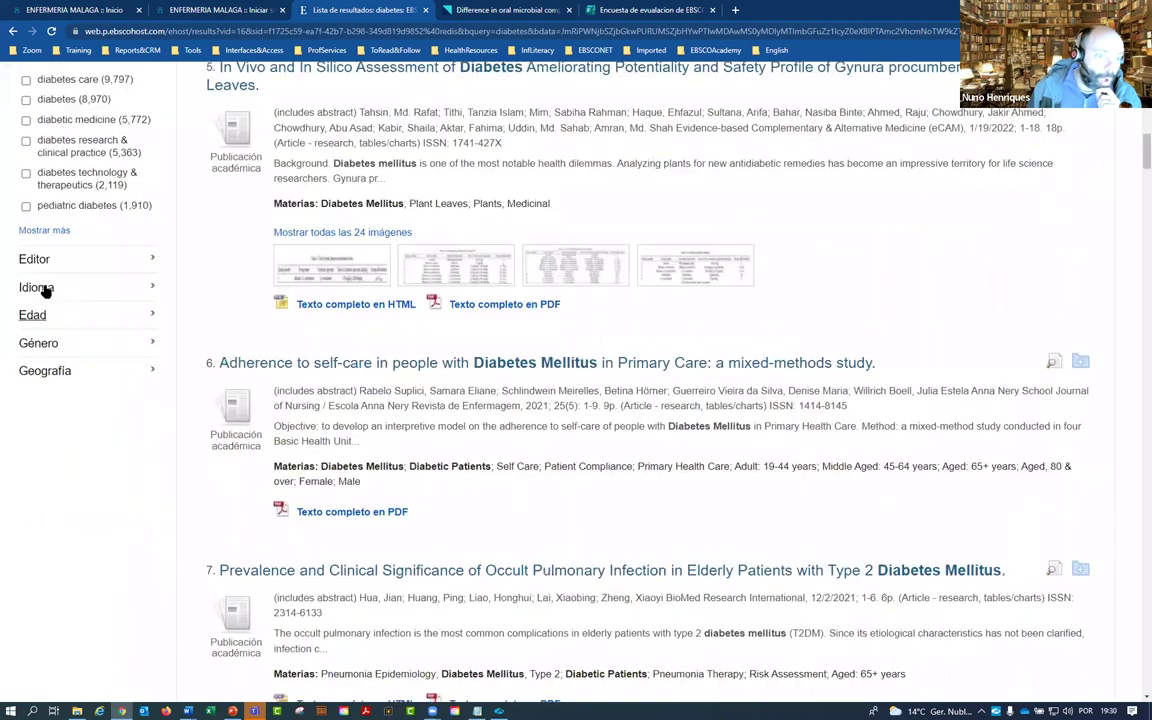
left_click(44, 290)
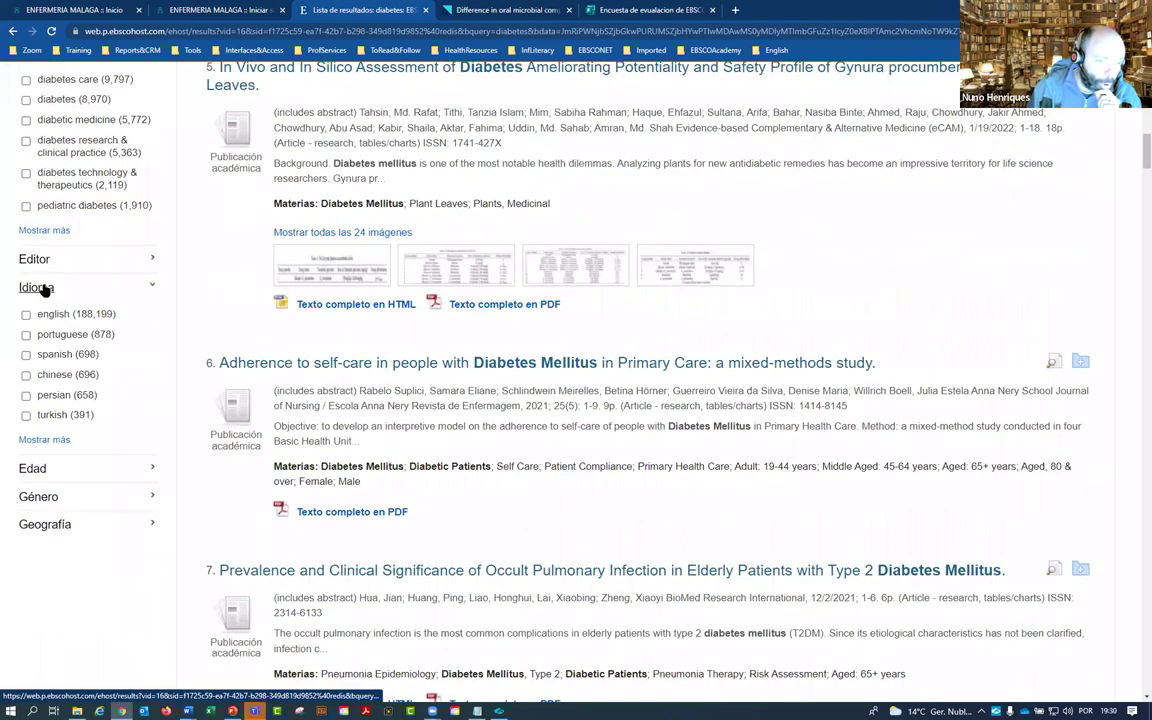
left_click(25, 357)
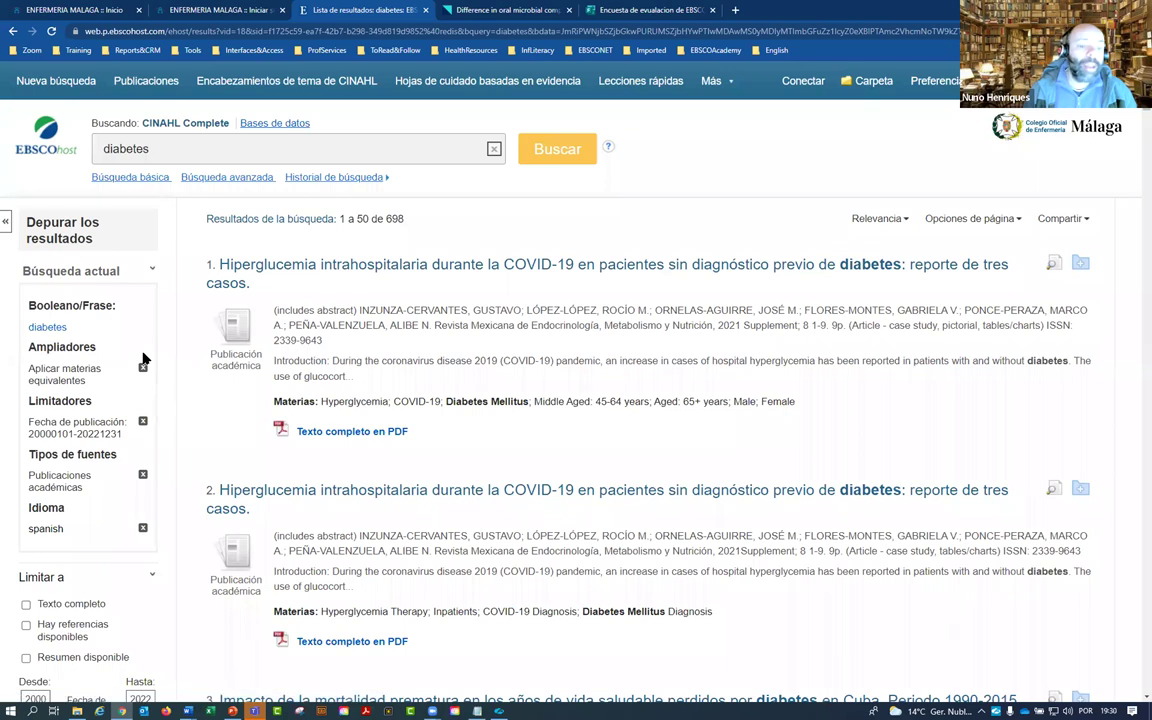
Step: Review the Spanish-language diabetes records and the subject and publication filters offered for them
scroll(340, 405, "down", 3)
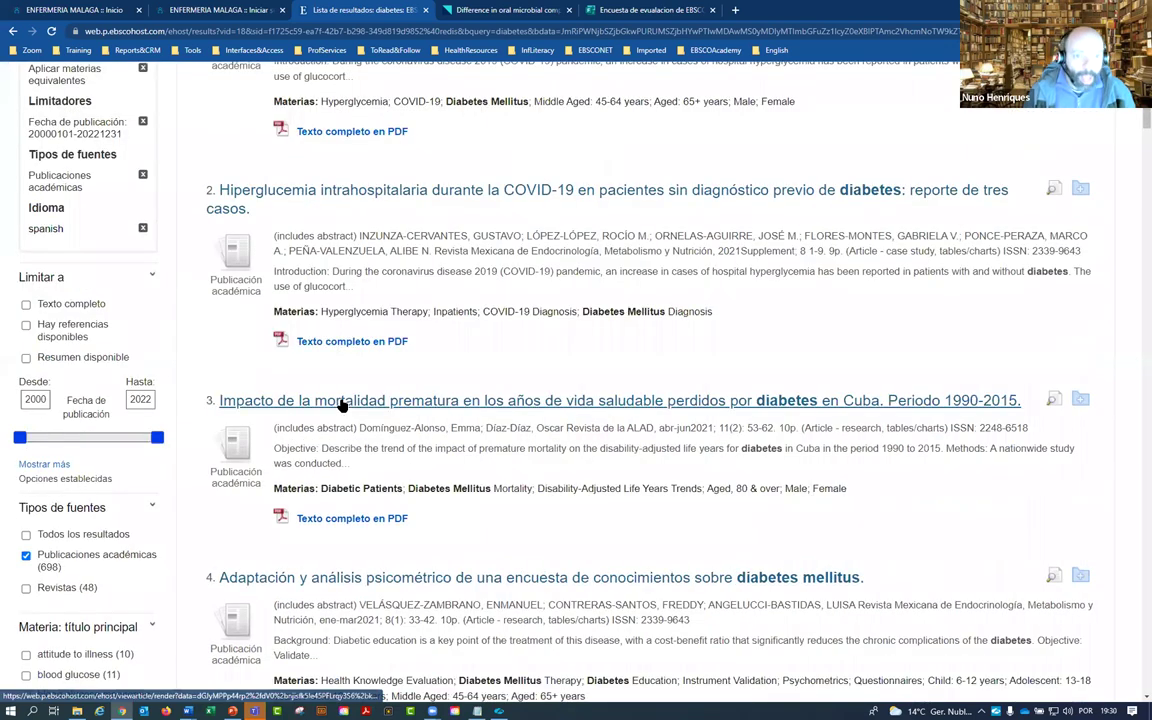
scroll(340, 405, "down", 2)
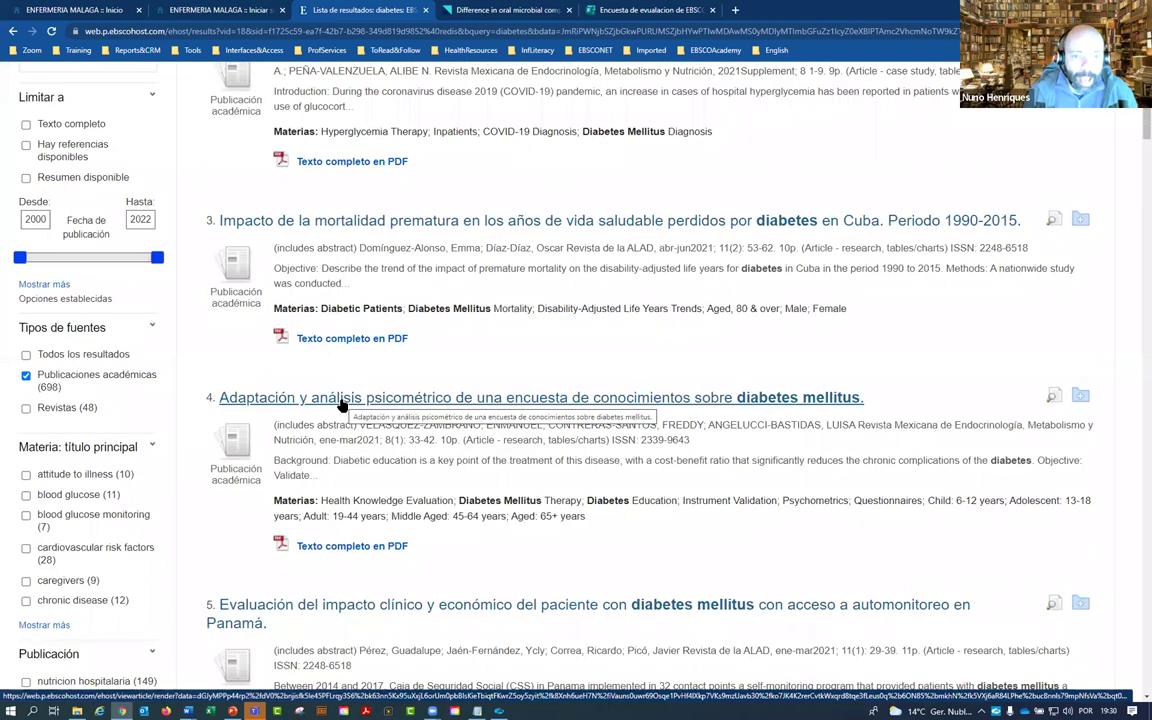
scroll(340, 405, "down", 1)
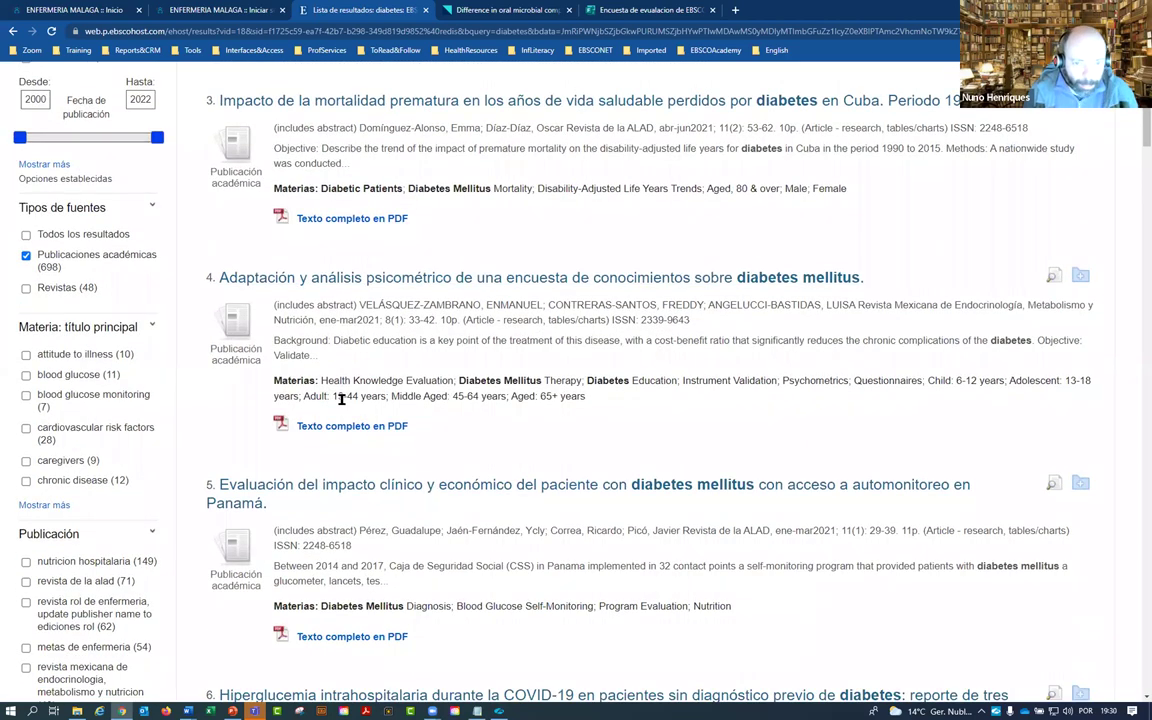
scroll(340, 399, "down", 2)
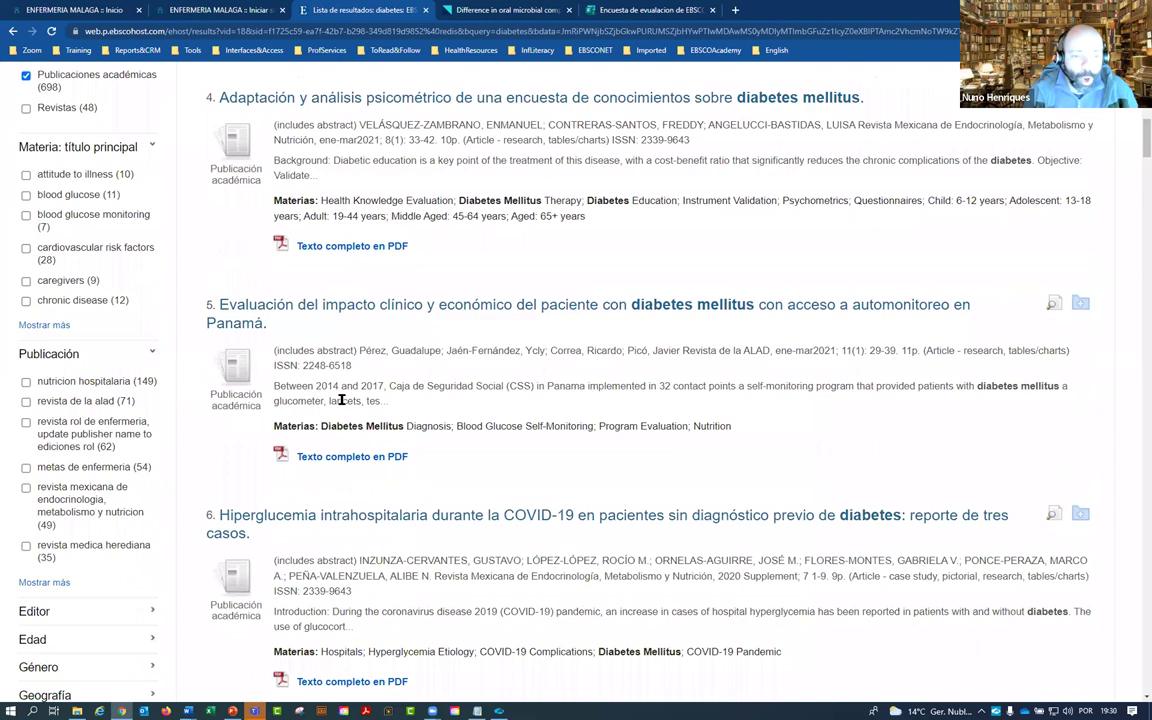
scroll(340, 399, "down", 2)
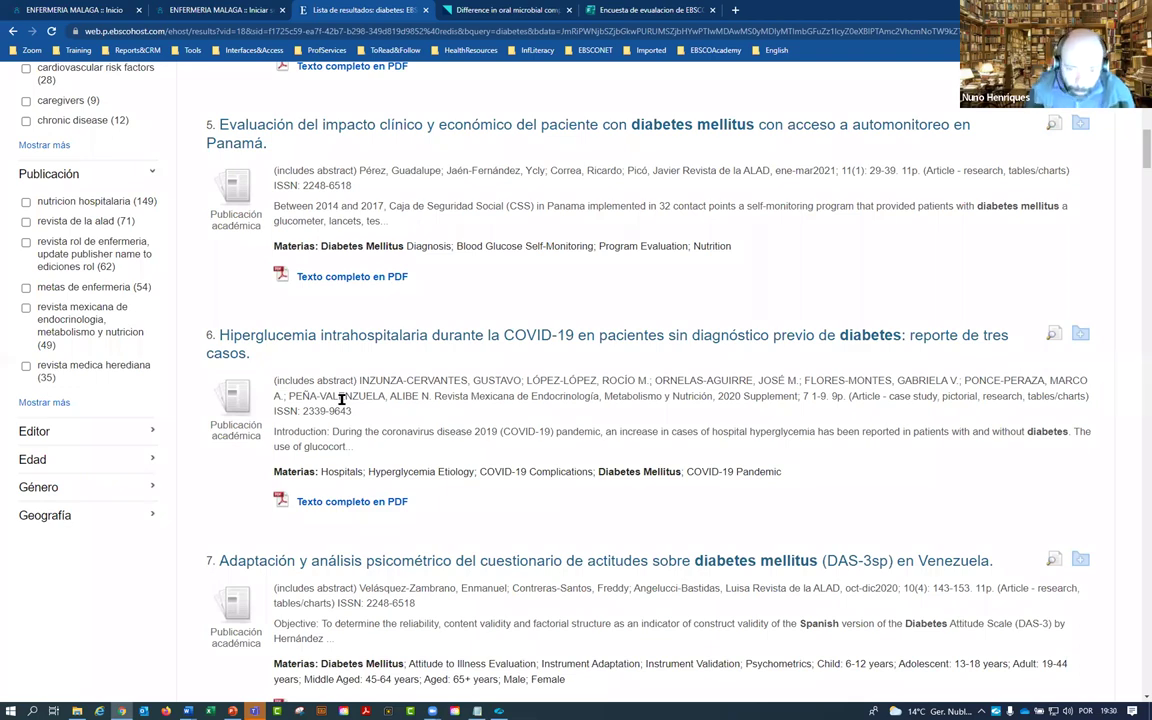
scroll(341, 398, "down", 15)
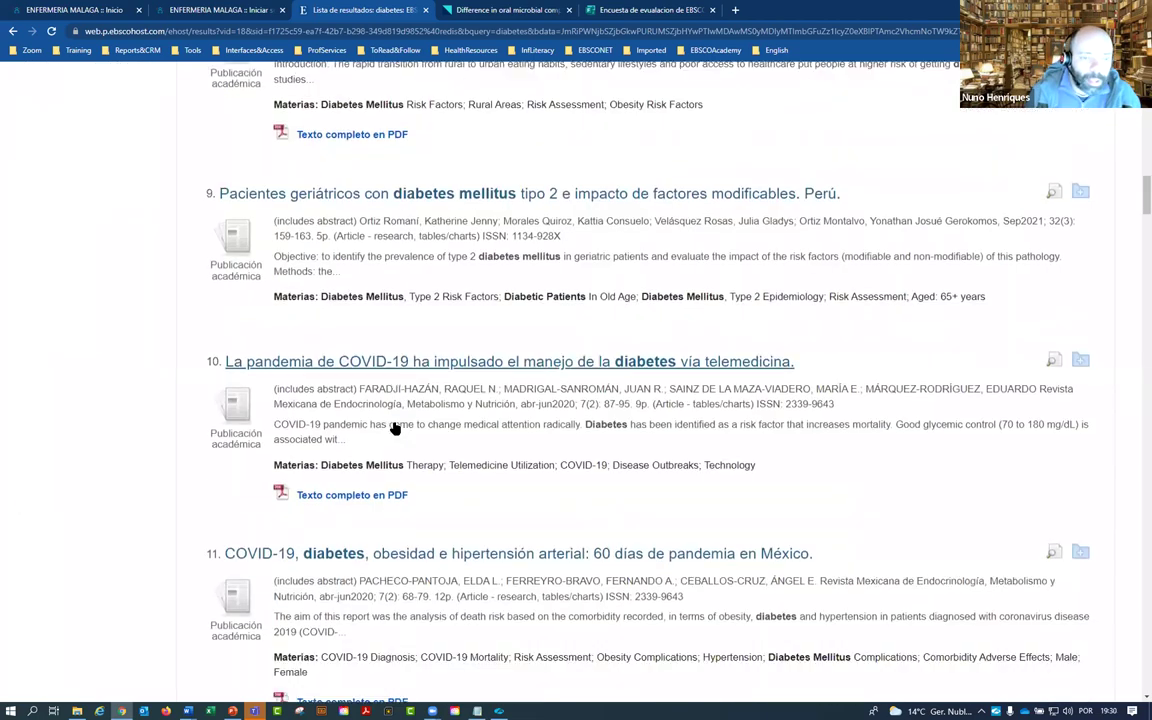
scroll(395, 428, "up", 1)
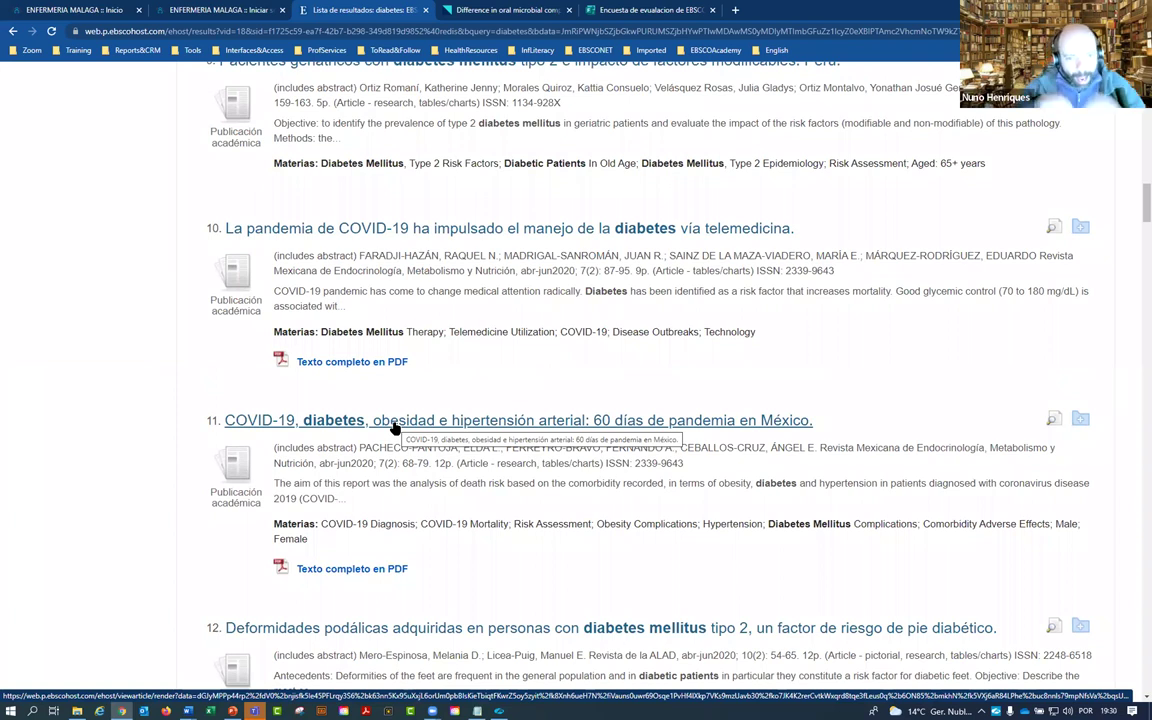
Step: Remove the spanish language filter from the current search
scroll(420, 470, "up", 13)
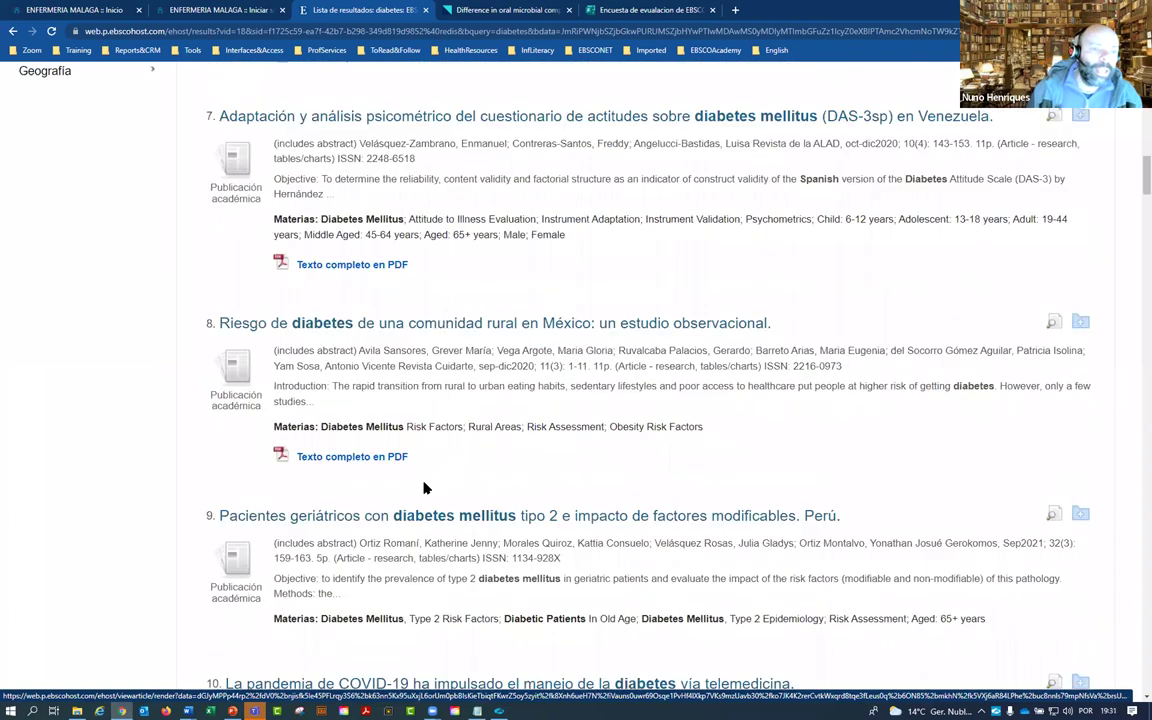
scroll(275, 465, "up", 5)
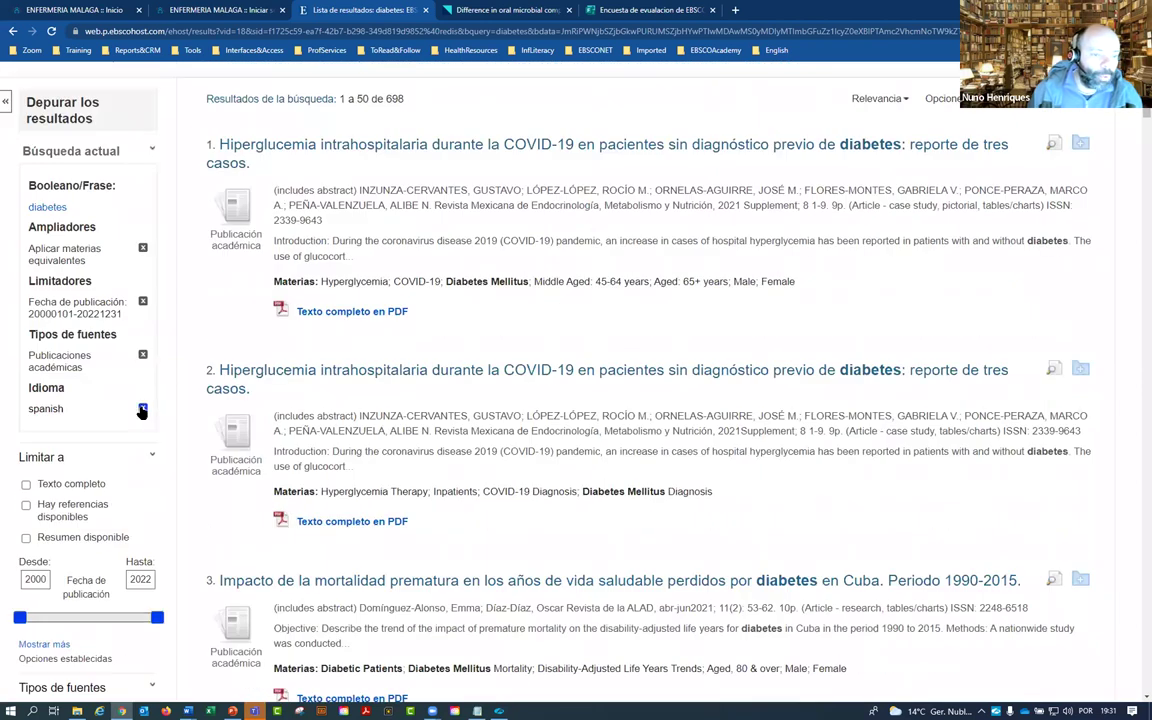
left_click(143, 409)
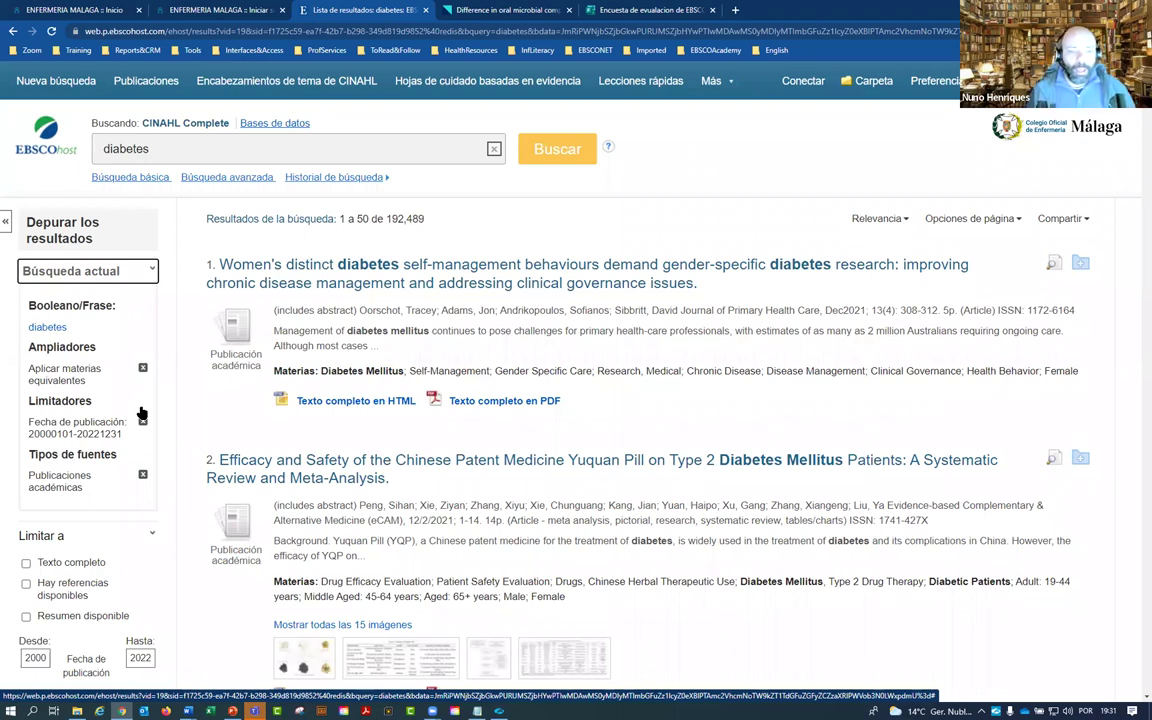
Step: Expand the Género filter and limit the diabetes results to female
scroll(509, 404, "down", 3)
scroll(507, 404, "down", 6)
scroll(507, 404, "down", 1)
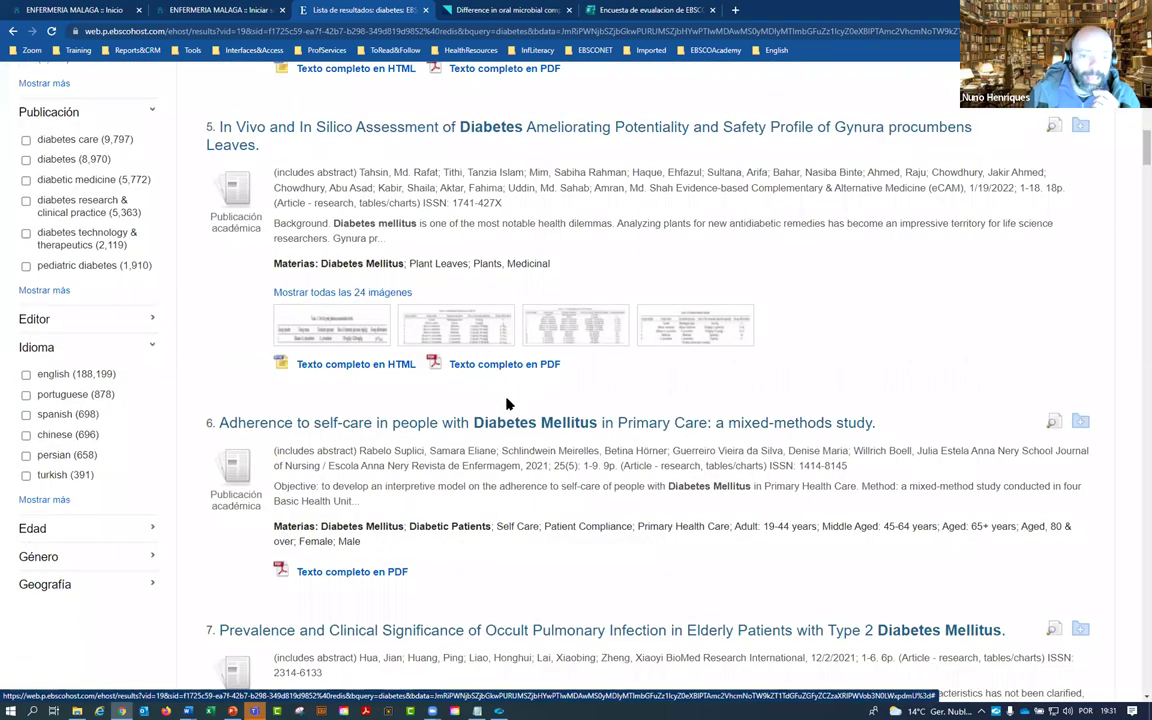
scroll(507, 404, "up", 7)
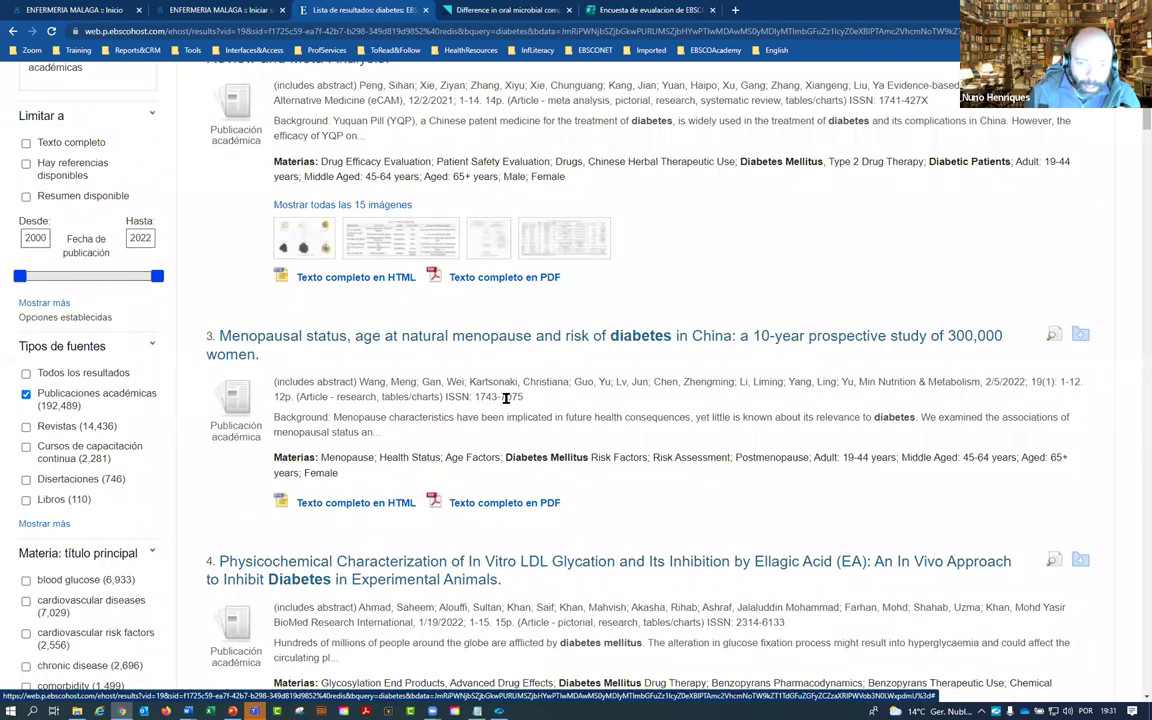
scroll(507, 398, "up", 4)
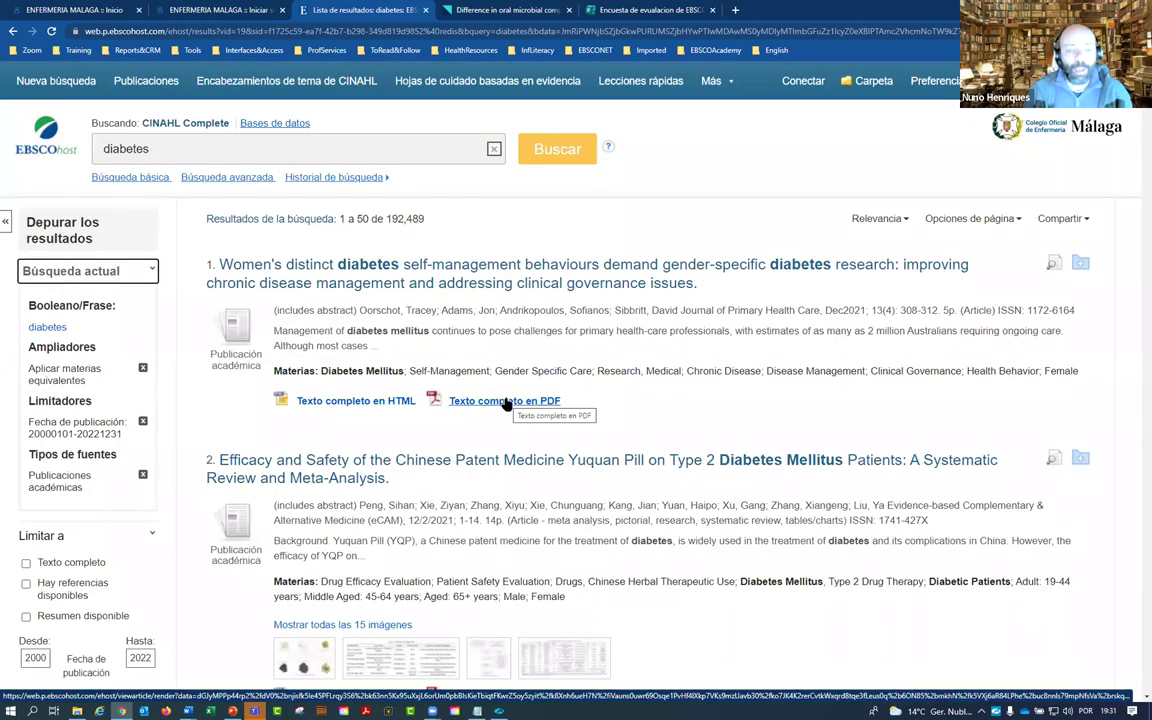
scroll(507, 404, "down", 2)
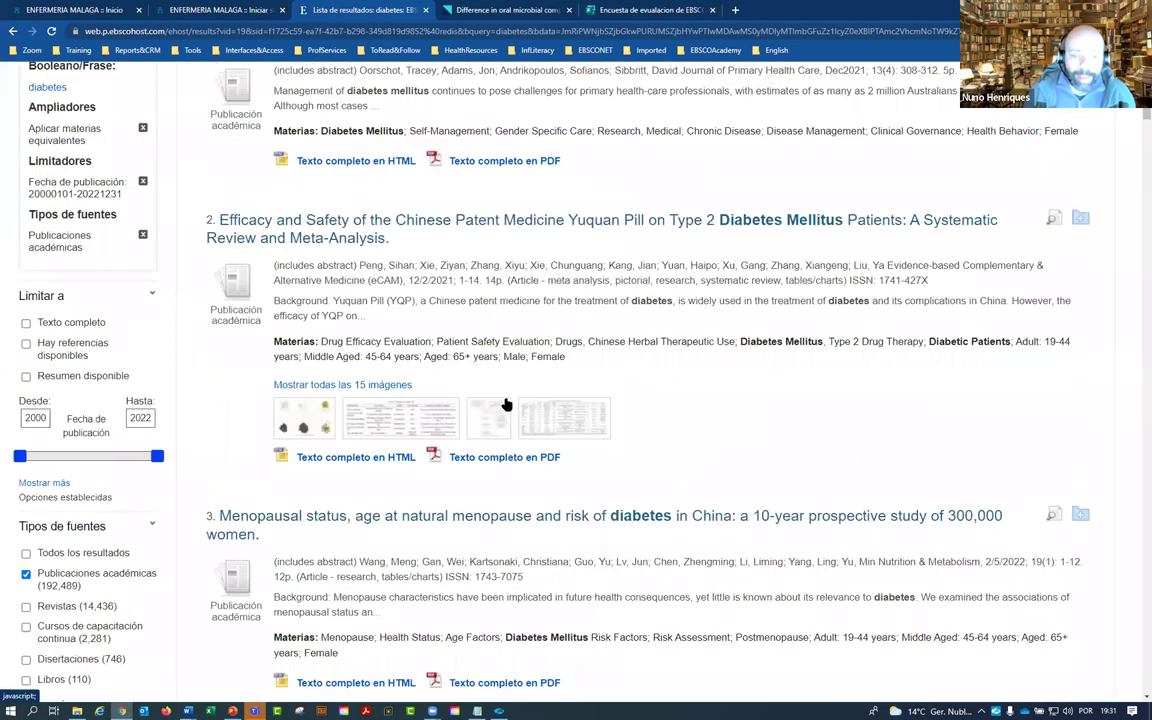
scroll(507, 404, "down", 4)
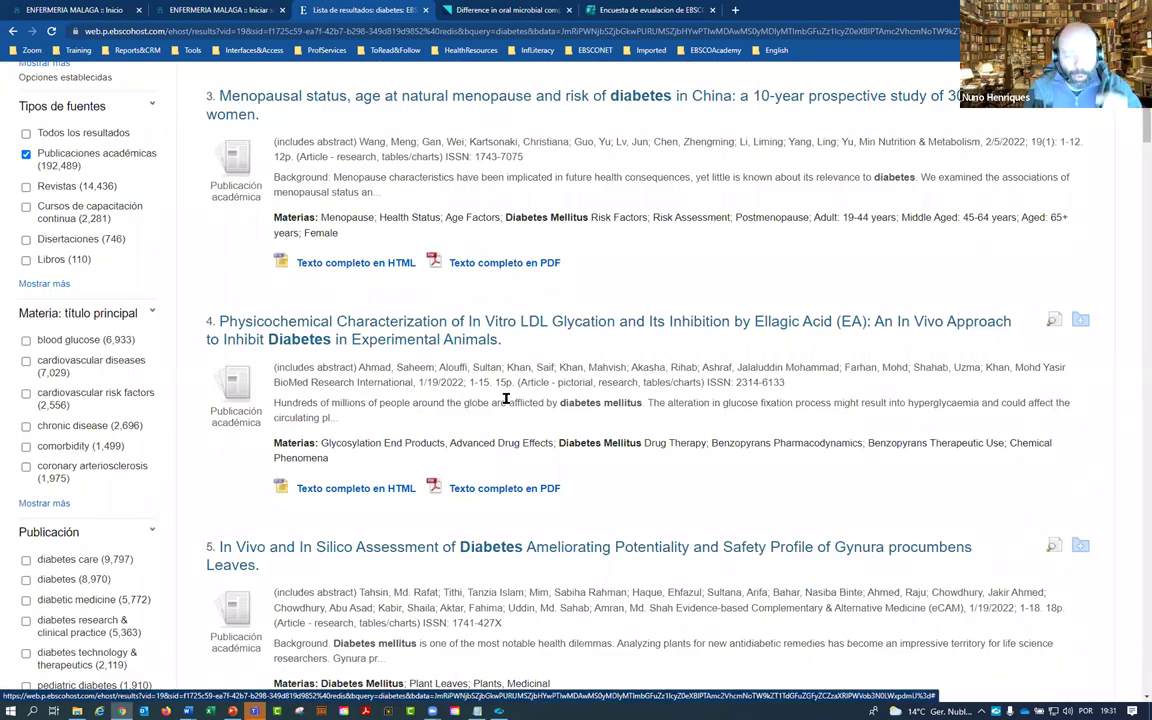
scroll(507, 400, "down", 5)
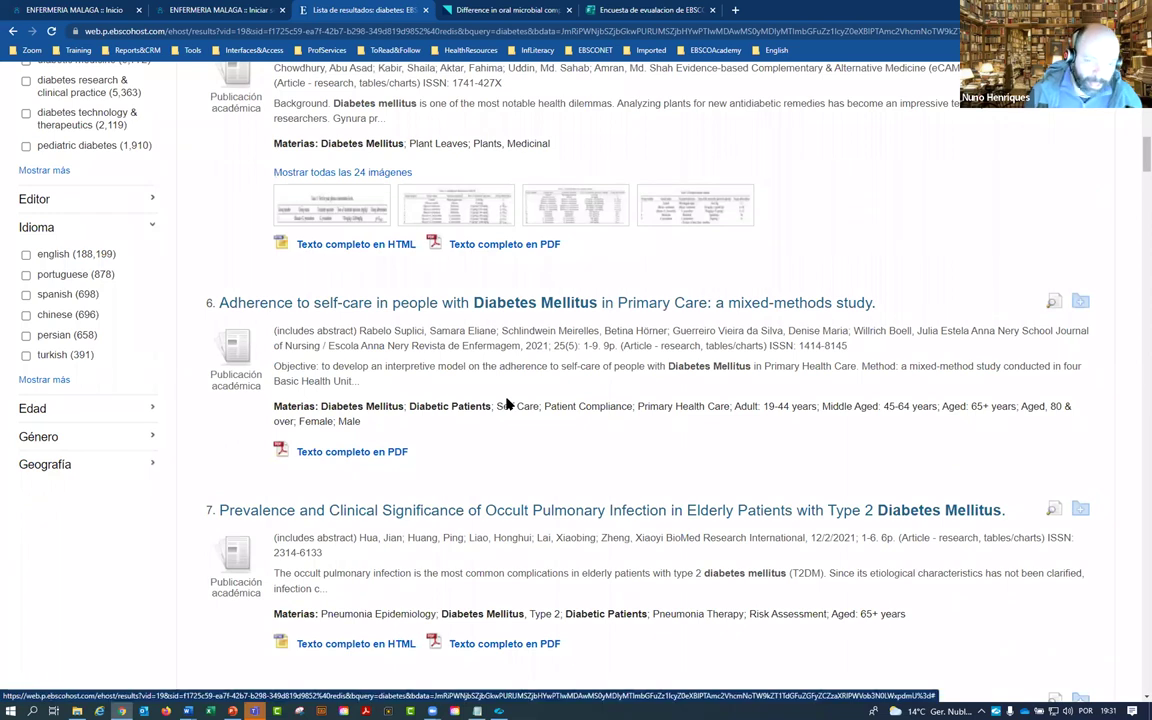
left_click(41, 439)
left_click(26, 464)
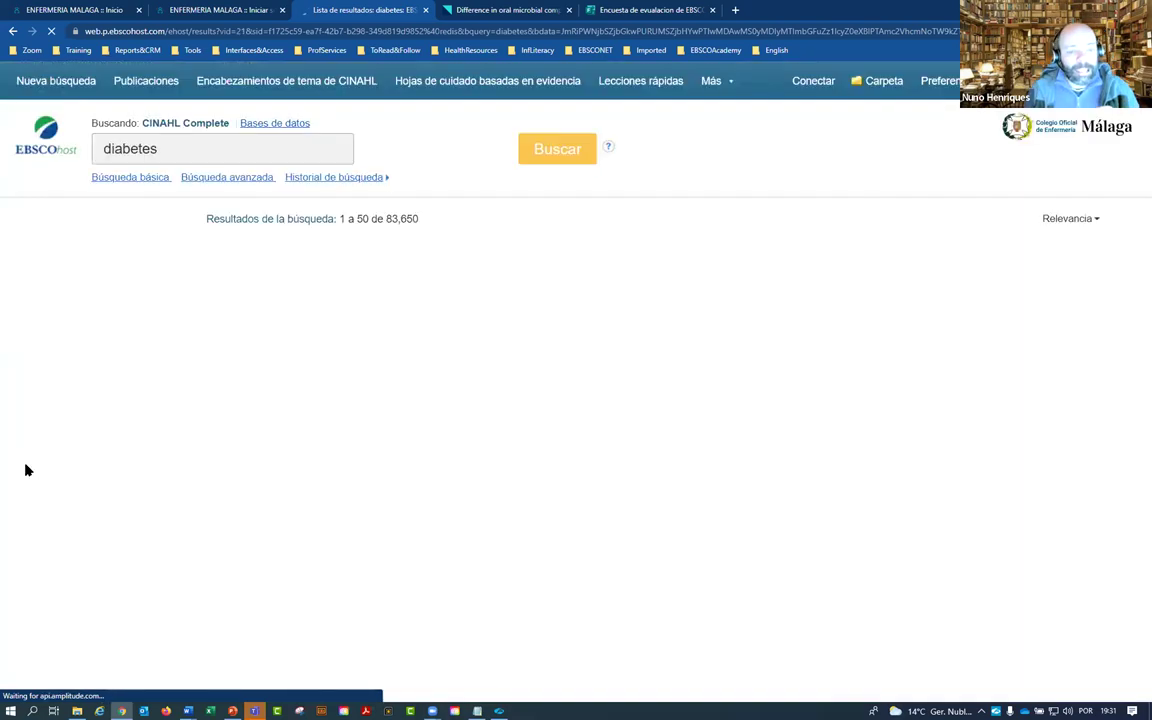
Step: Expand the Edad filter and limit the results to aged: 65+ years
scroll(38, 480, "down", 4)
scroll(38, 476, "down", 6)
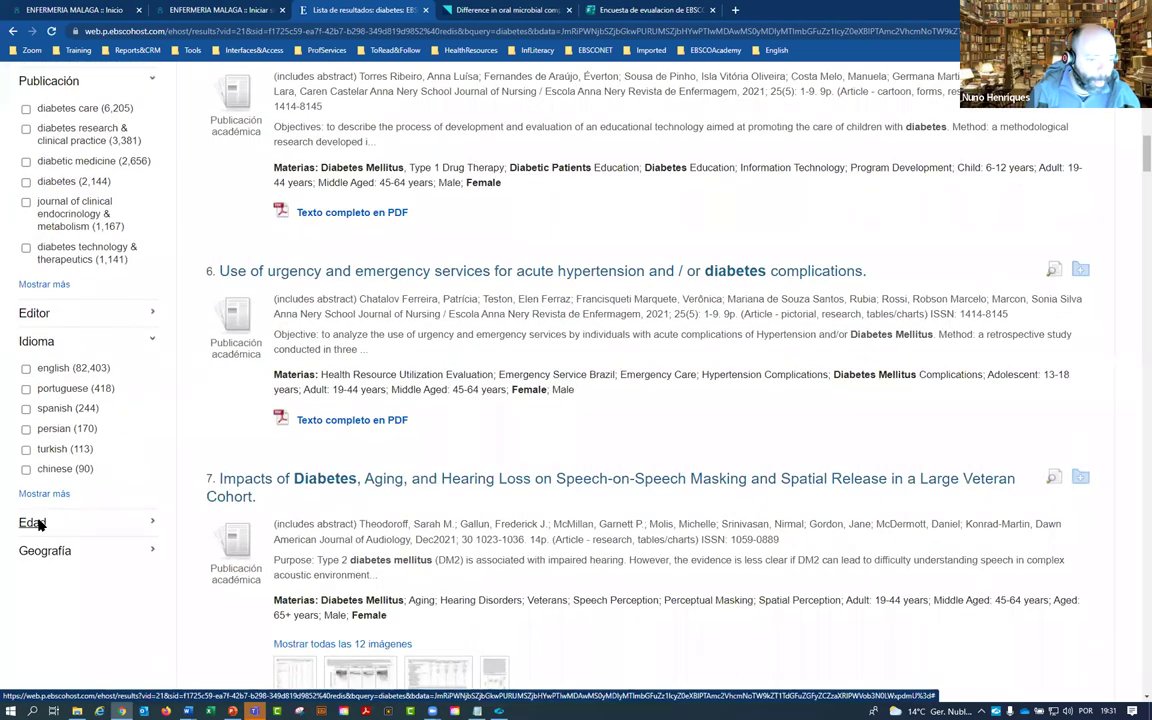
left_click(34, 523)
scroll(27, 468, "down", 3)
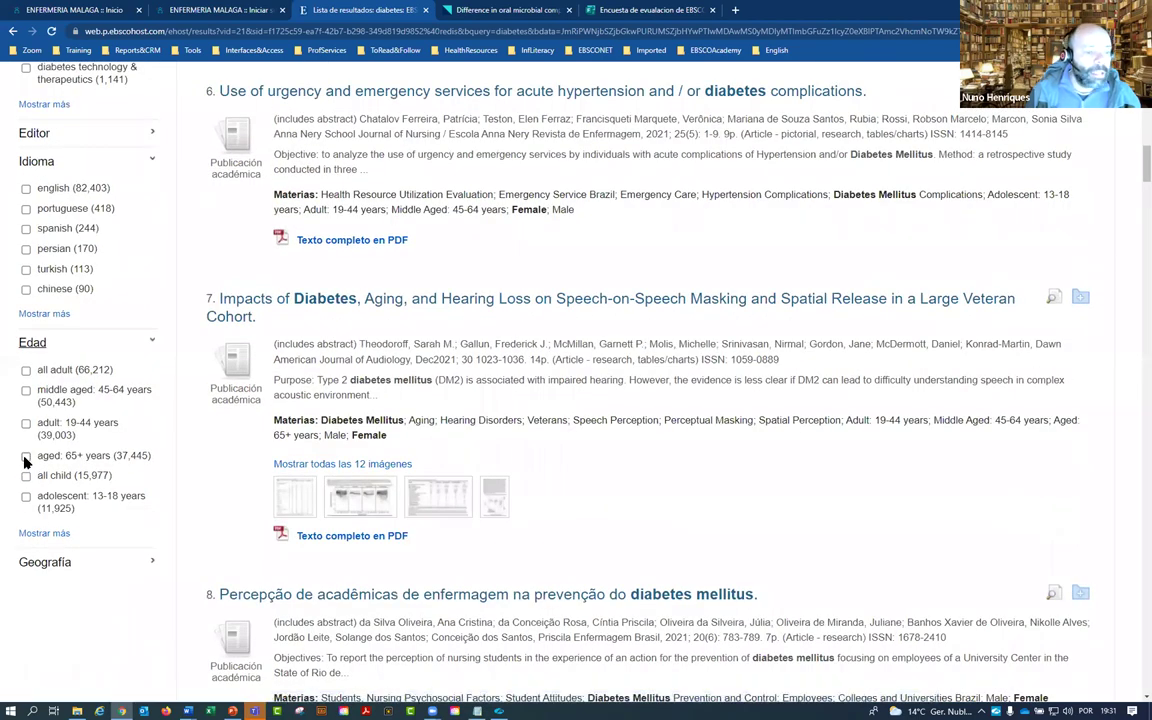
left_click(26, 457)
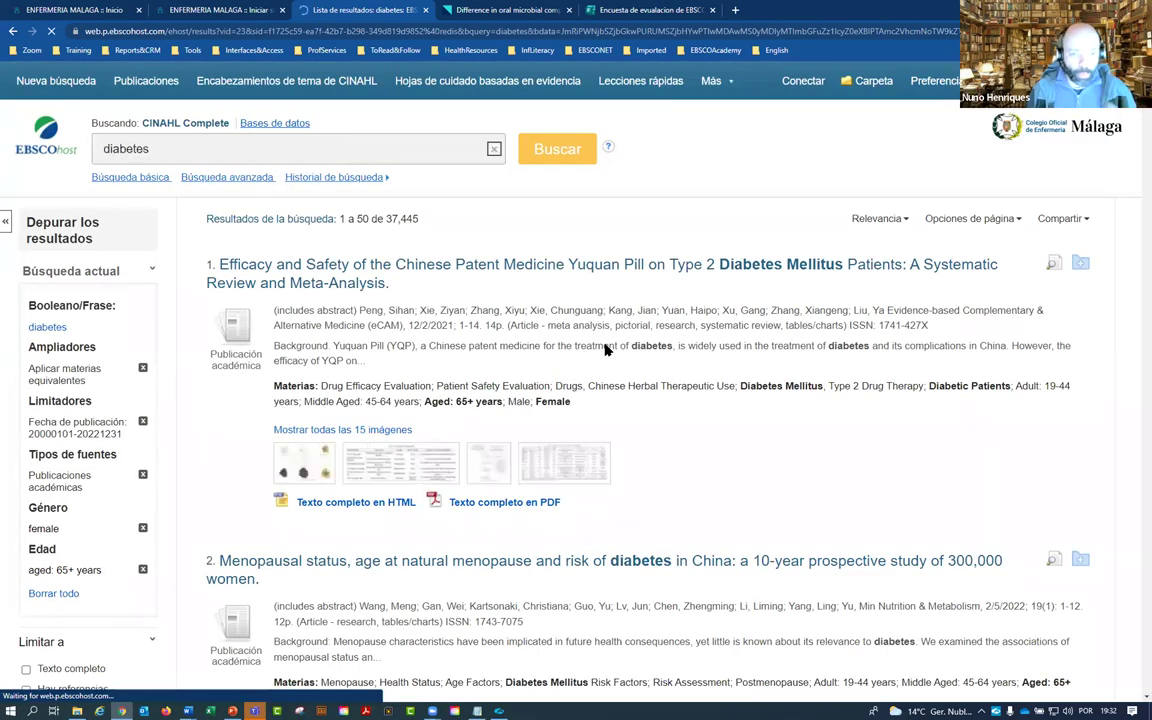
Step: Highlight the age-group and gender terms in the Materias line of the fifth record
scroll(605, 349, "down", 15)
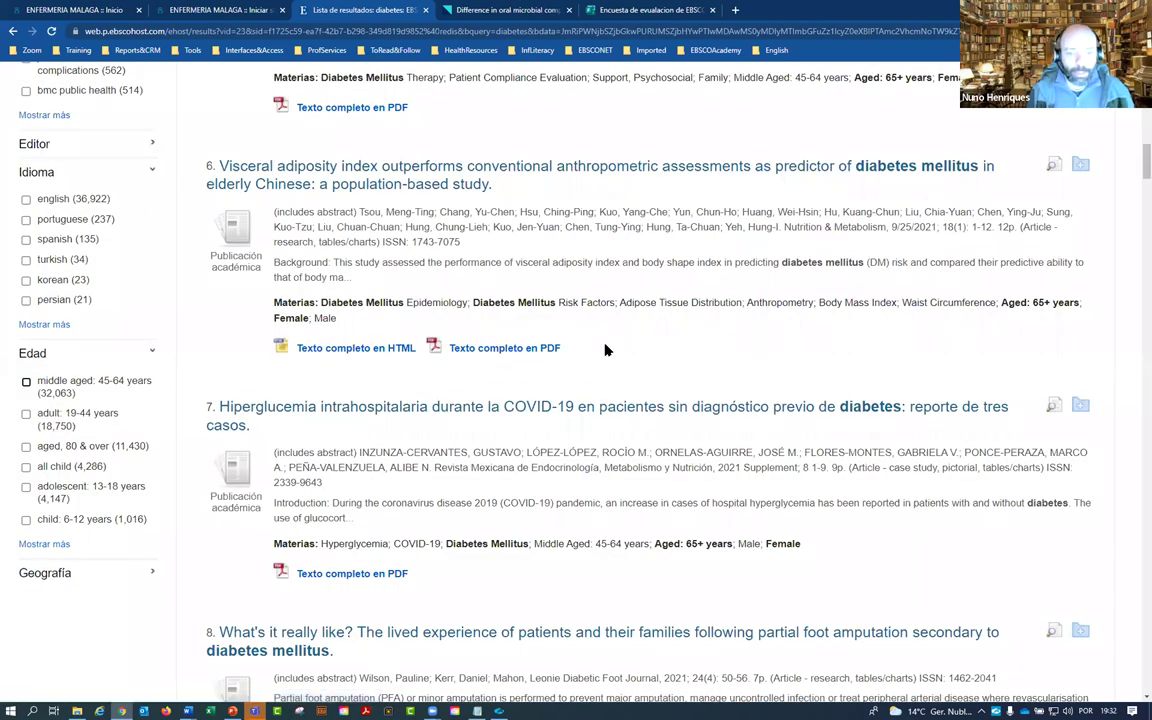
scroll(605, 349, "up", 2)
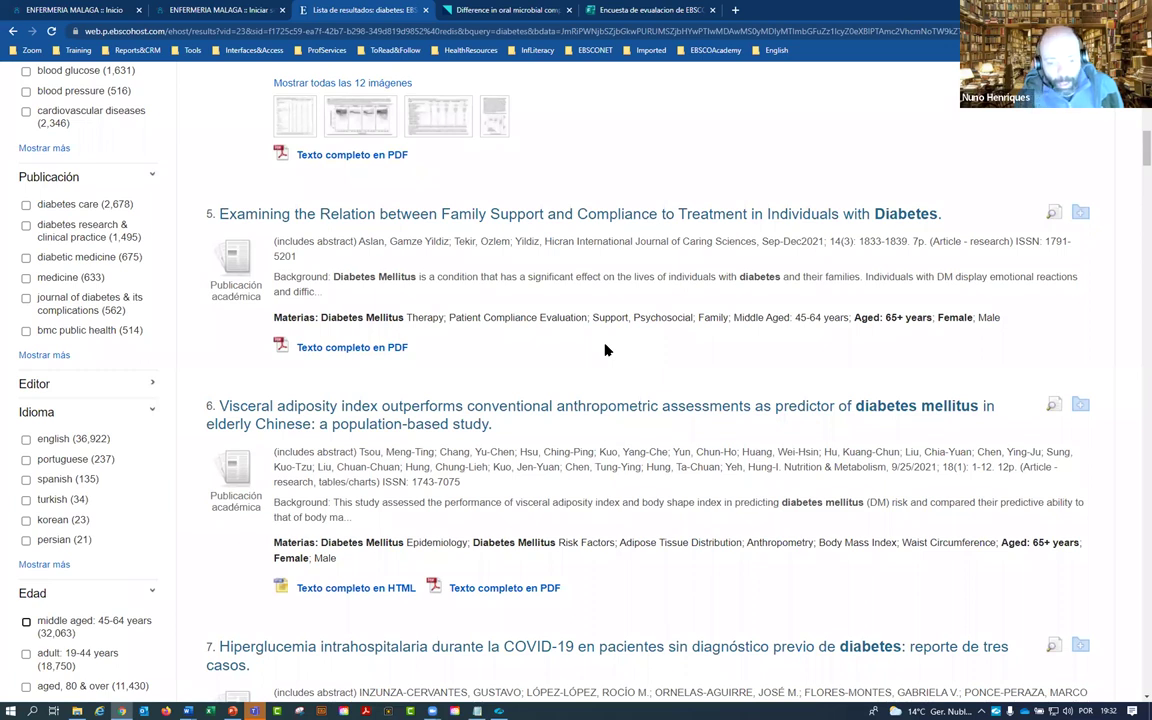
scroll(590, 345, "up", 1)
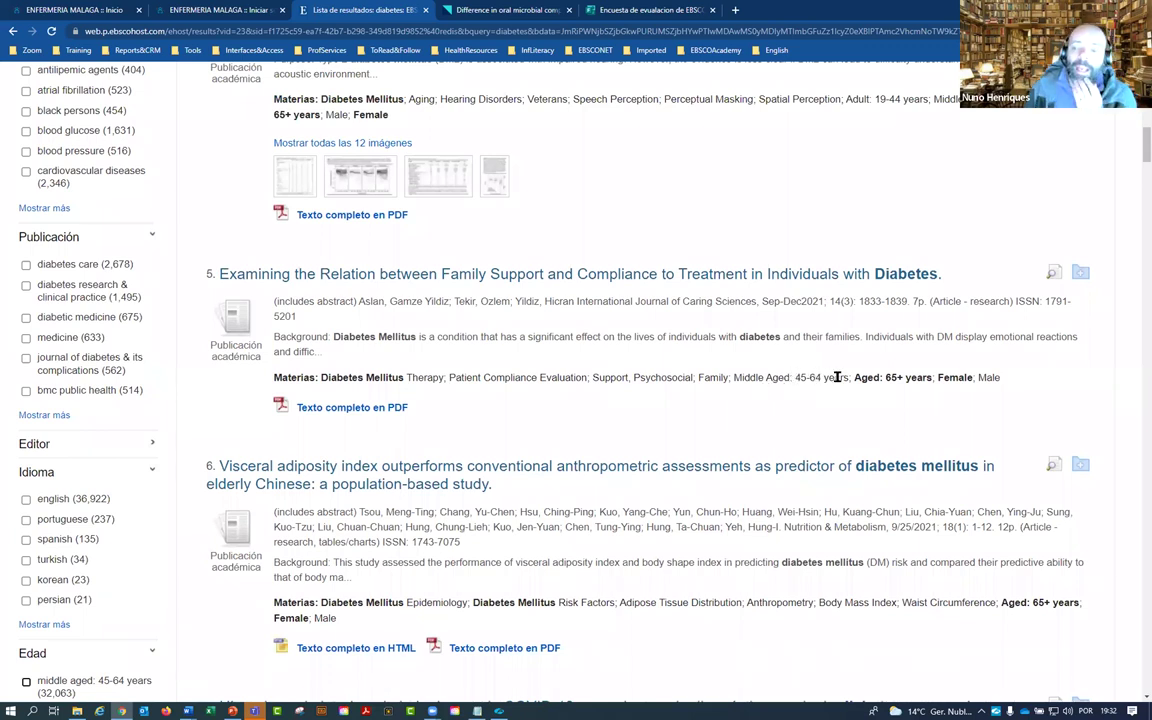
left_click_drag(861, 377, 796, 380)
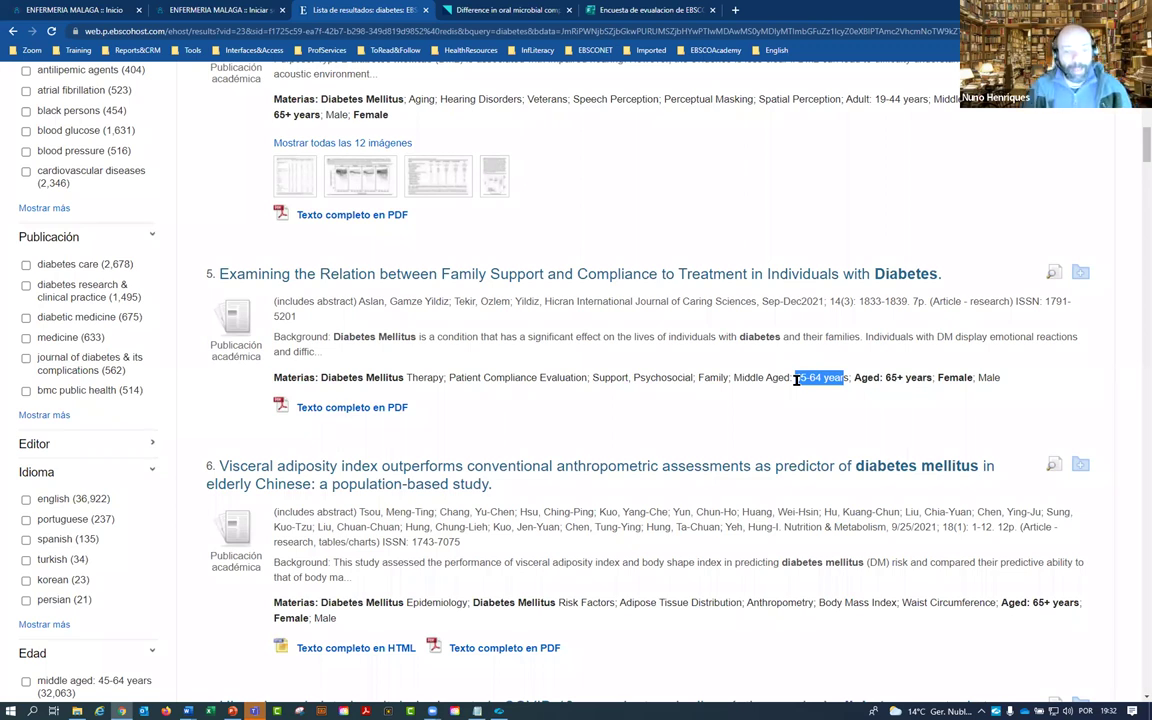
left_click_drag(800, 378, 962, 376)
scroll(864, 535, "down", 3)
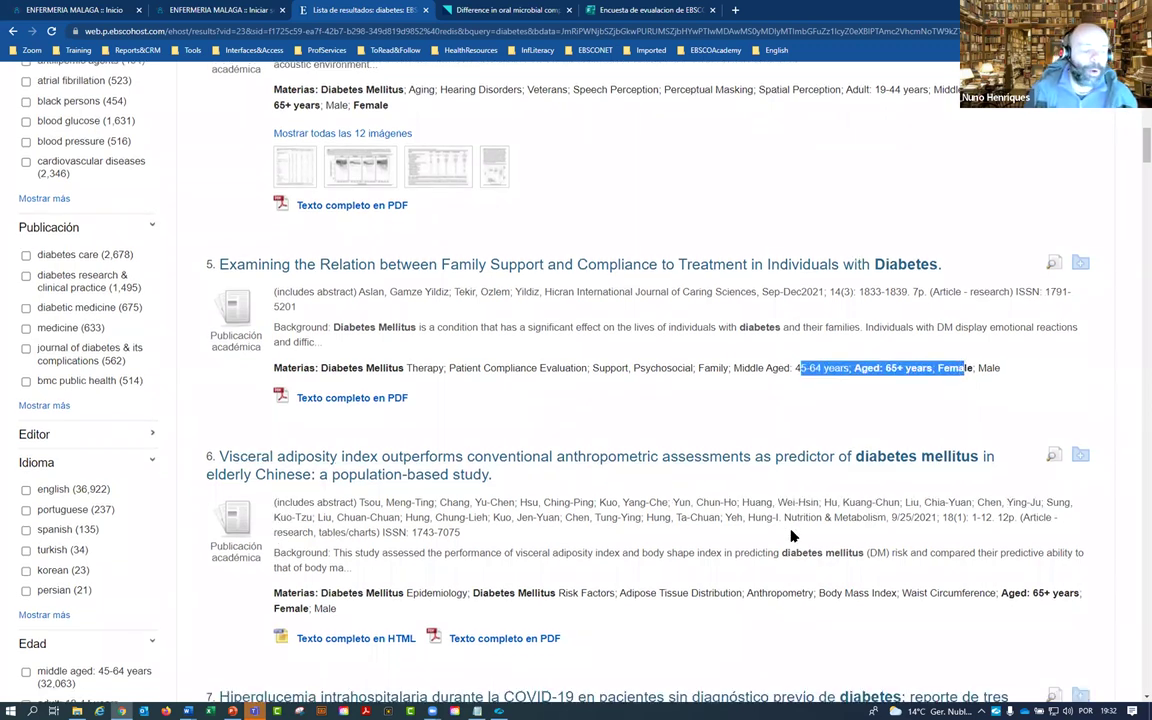
Step: Highlight the Búsqueda avanzada link beneath the search box and open the advanced search
scroll(791, 536, "up", 10)
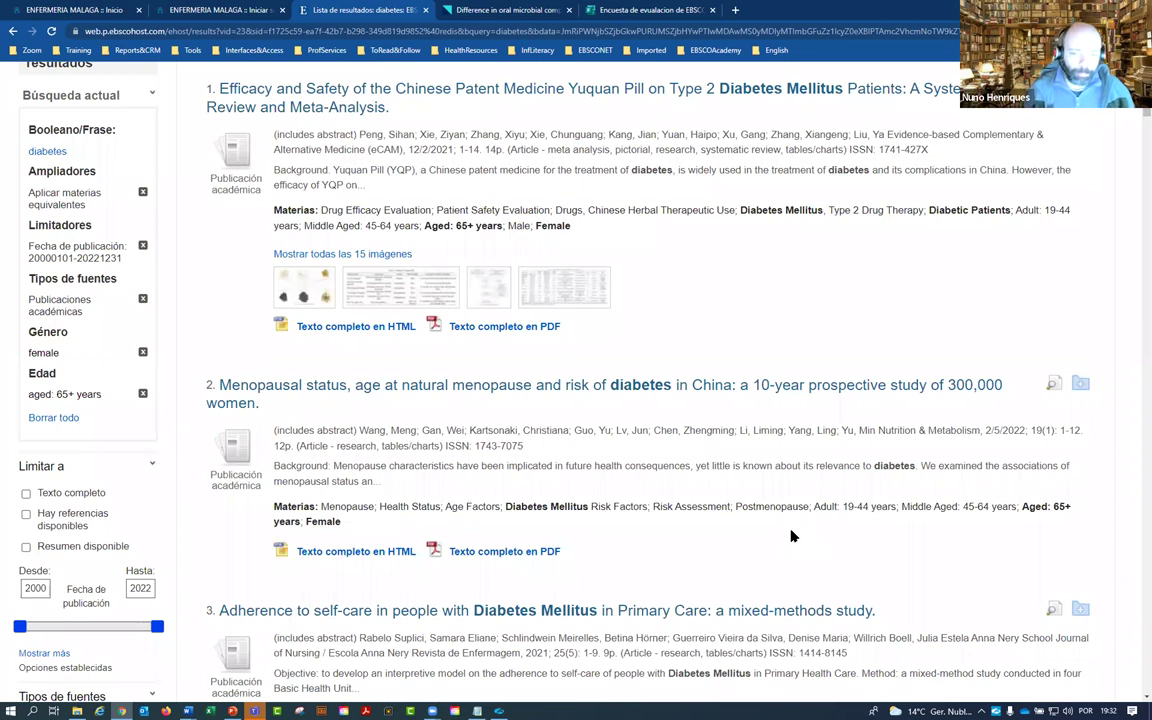
scroll(791, 536, "up", 3)
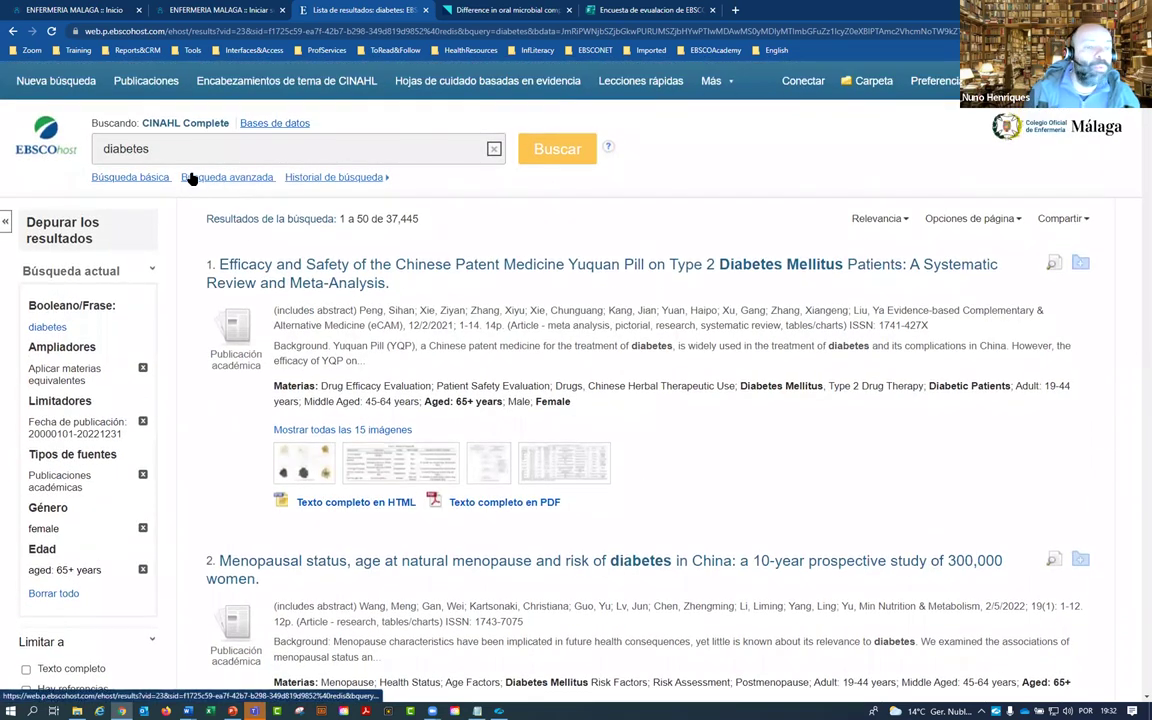
left_click_drag(183, 177, 250, 180)
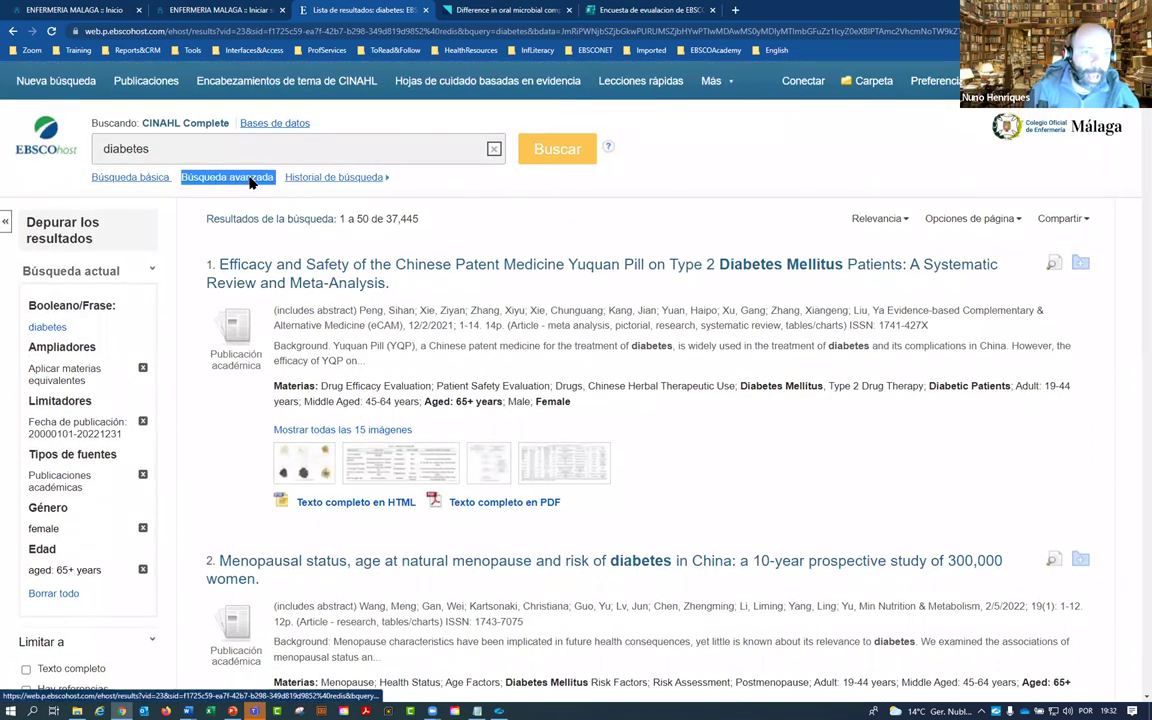
left_click(250, 180)
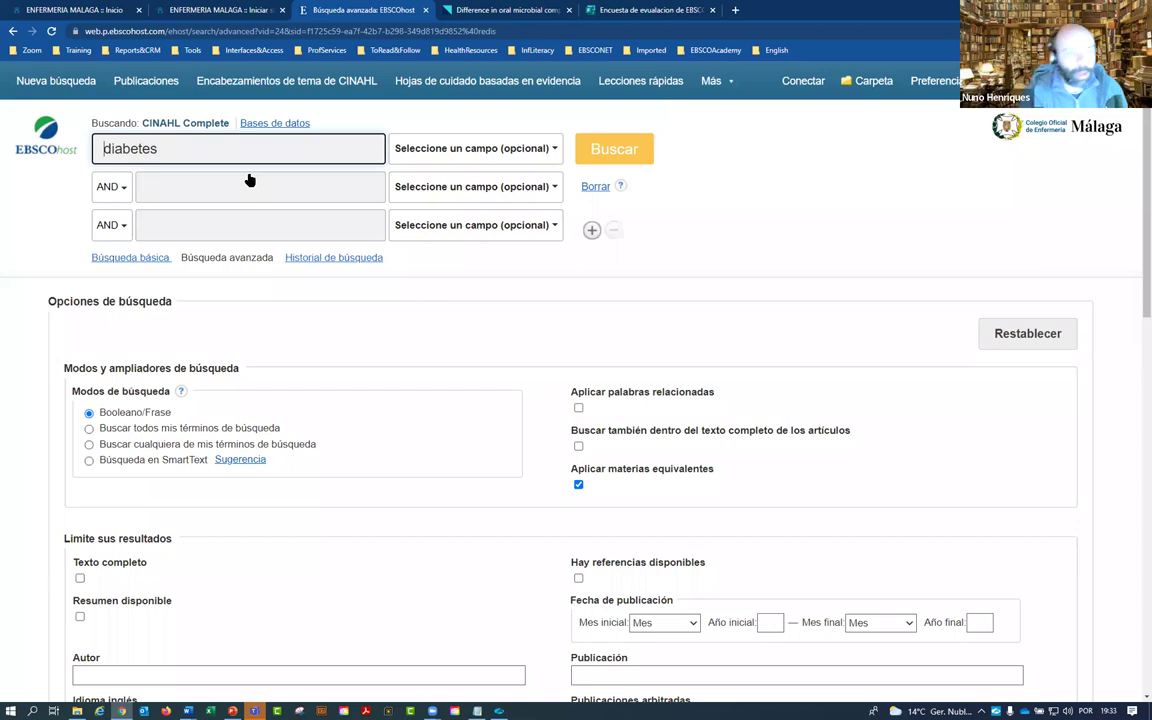
Step: Replace the term diabetes in the first advanced search row with covid-19
left_click(216, 150)
double_click(135, 145)
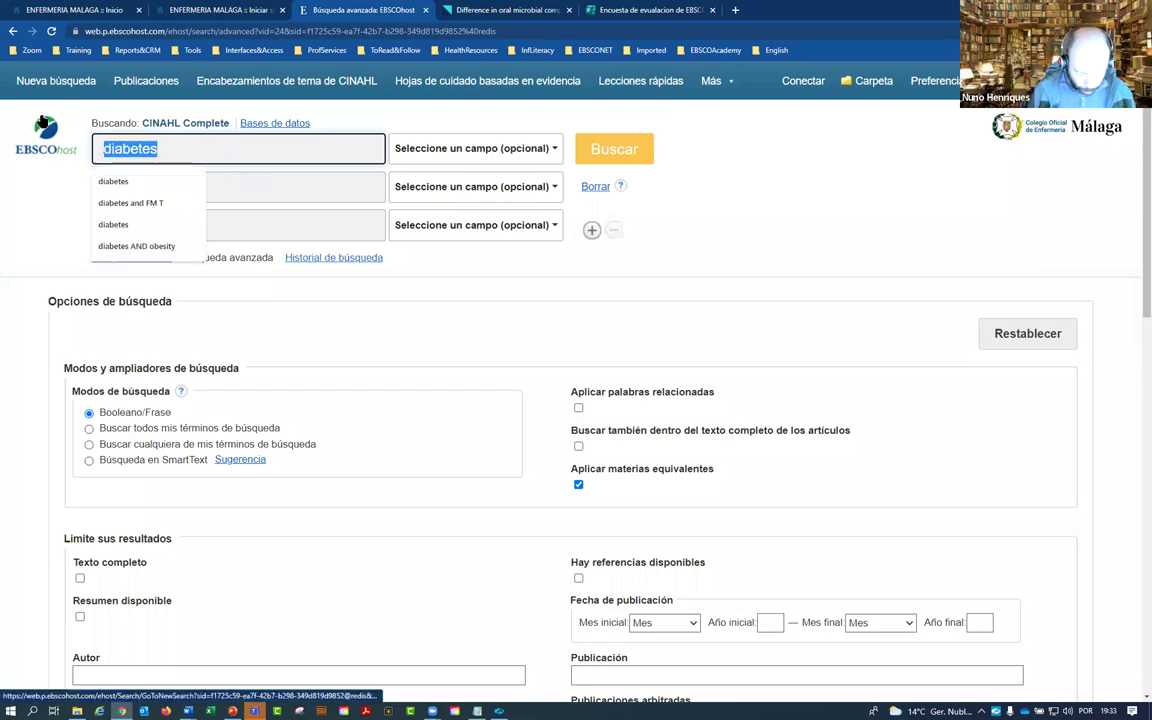
type("covid-19")
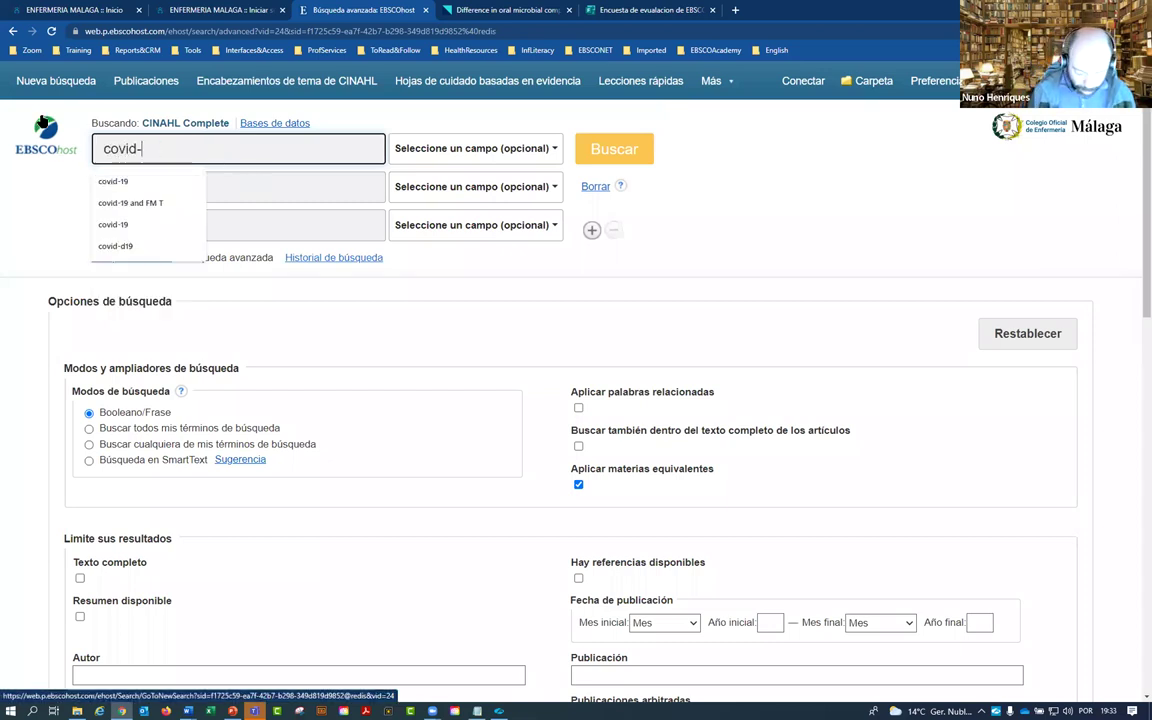
Step: Add nursing as the second search term, combined with covid-19 by AND, and run the advanced search
left_click(245, 180)
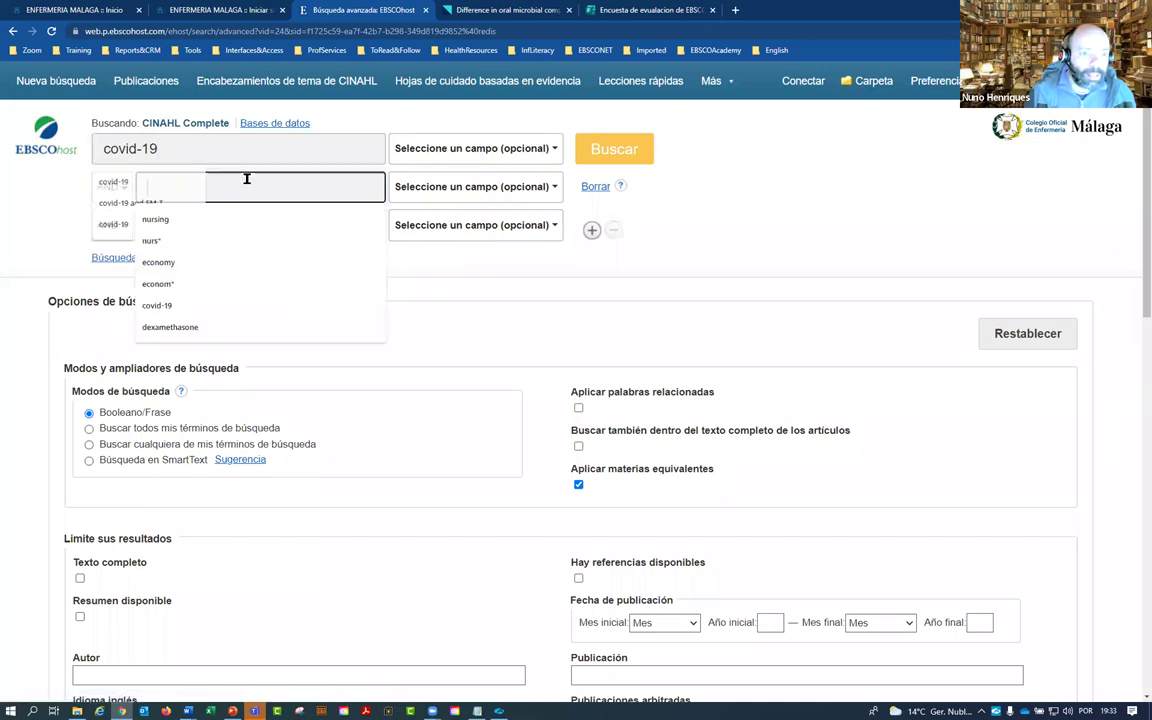
type("nu")
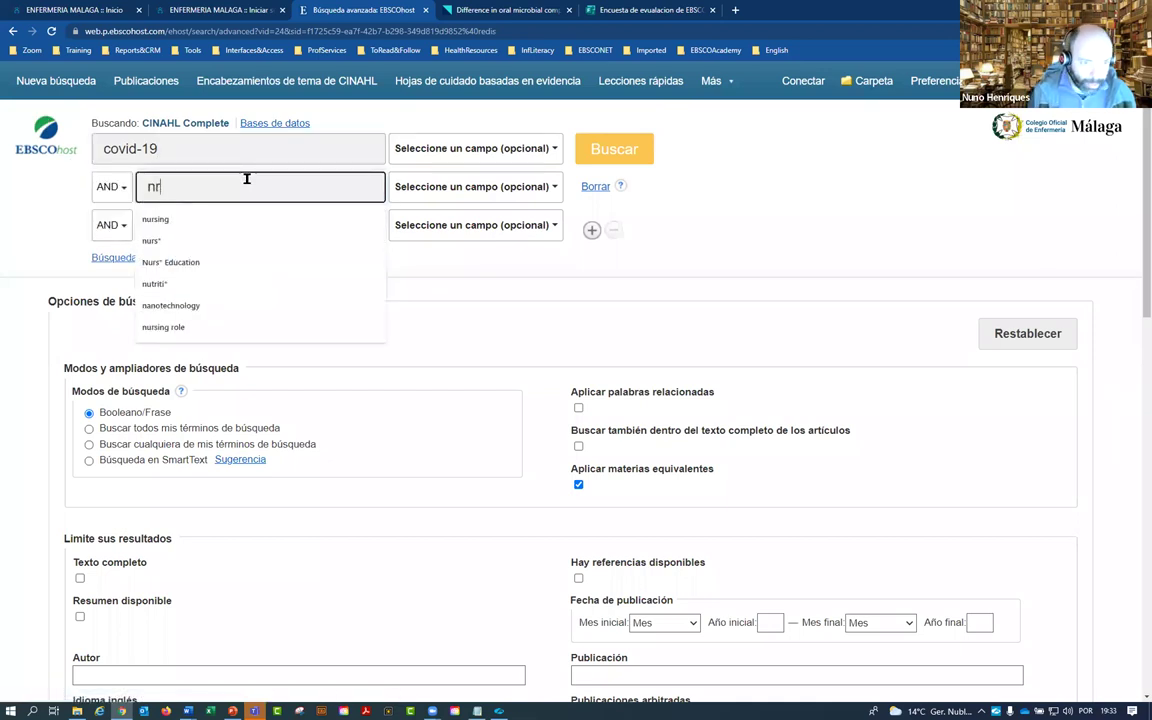
type("rsing")
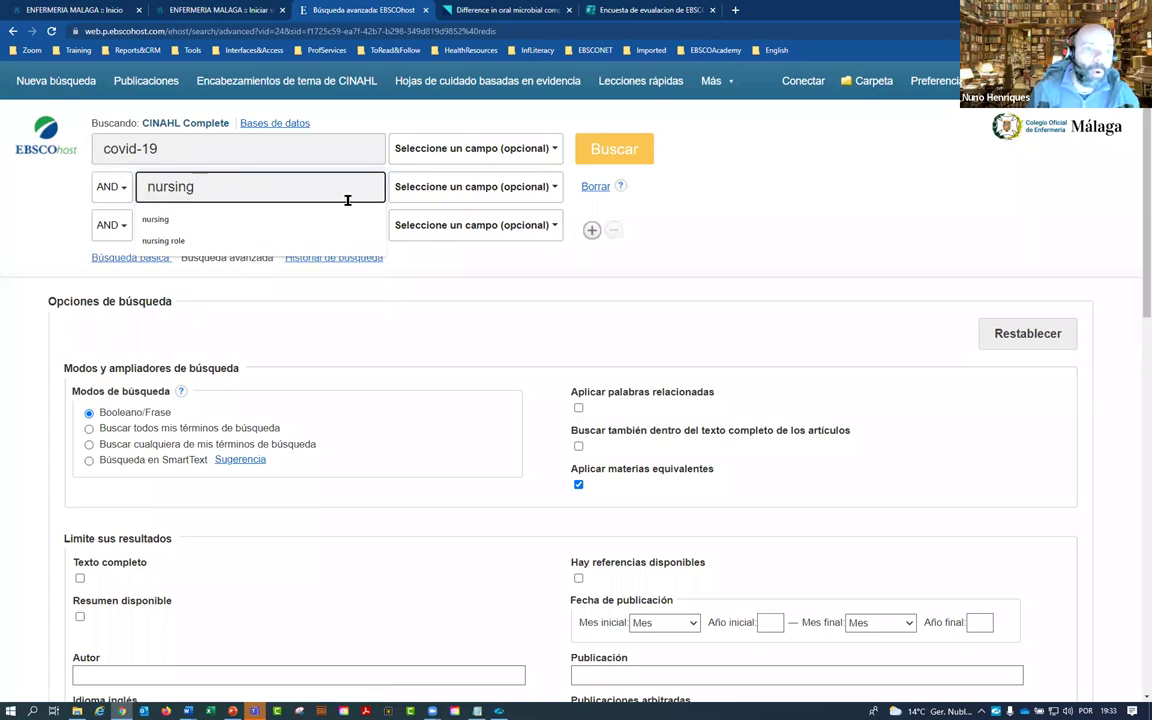
left_click(635, 150)
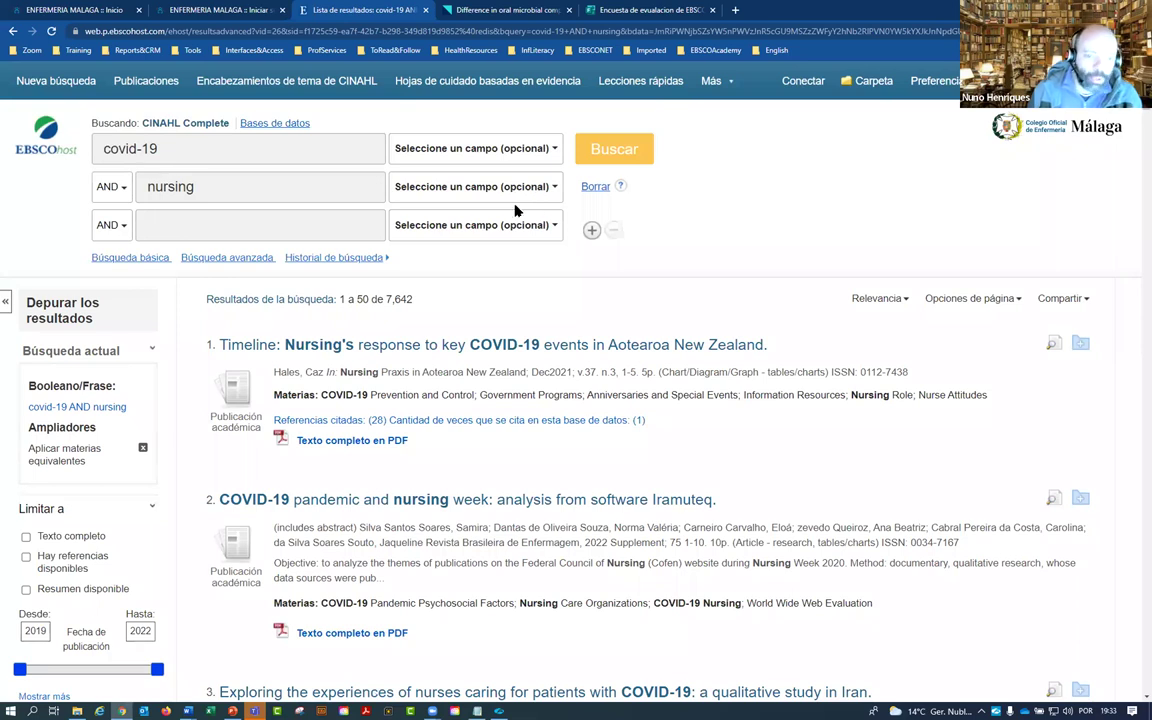
Step: Highlight the words Nursing and COVID-19 in the source and Materias lines of the first record
scroll(442, 244, "down", 1)
scroll(337, 375, "up", 1)
left_click_drag(334, 371, 367, 372)
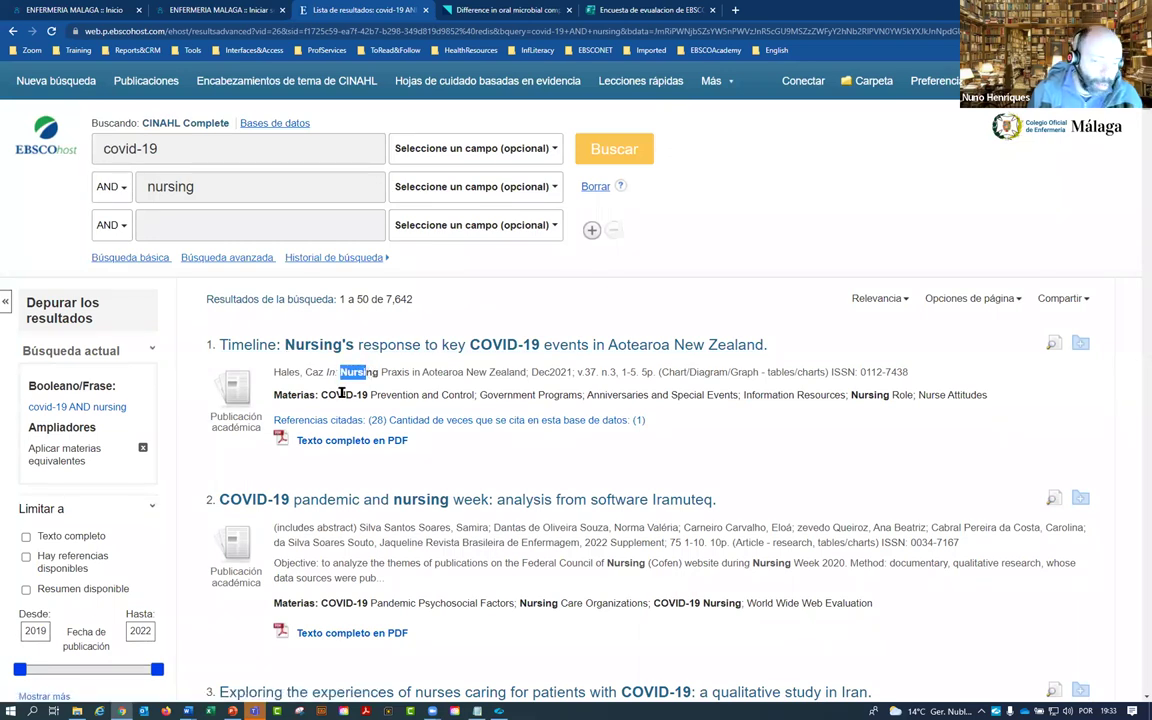
left_click_drag(320, 394, 371, 395)
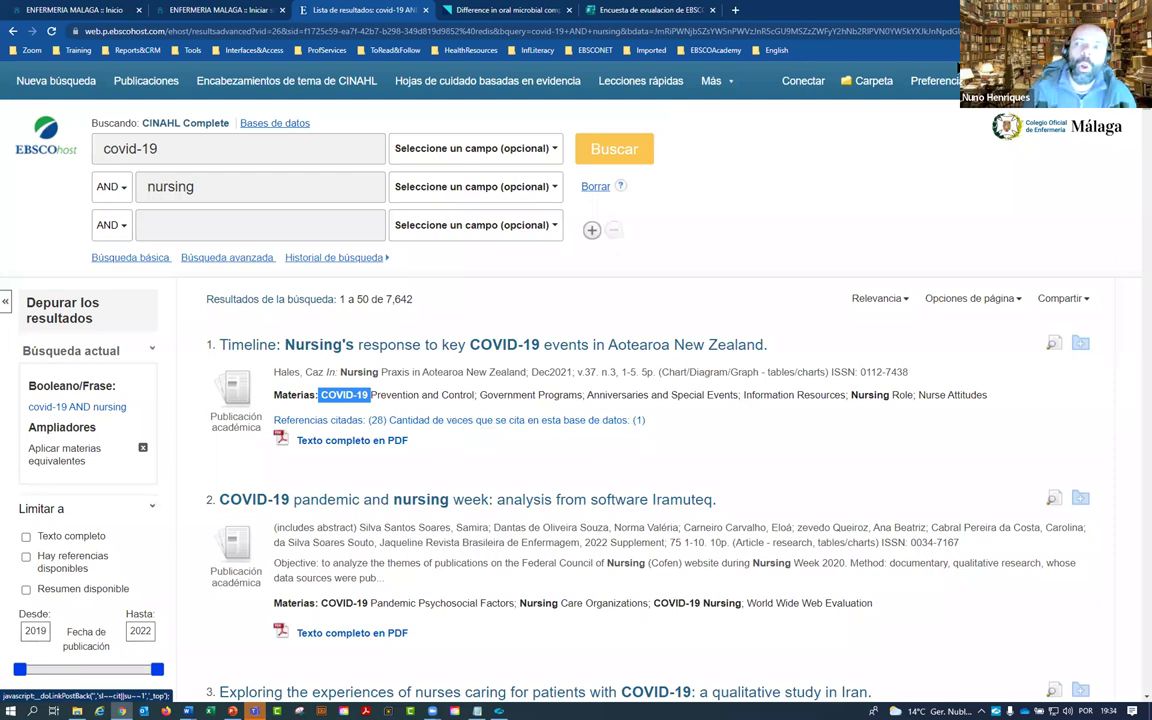
Step: Enlarge the page to 200% and change the second search term to the truncated form nurs*
left_click(1140, 31)
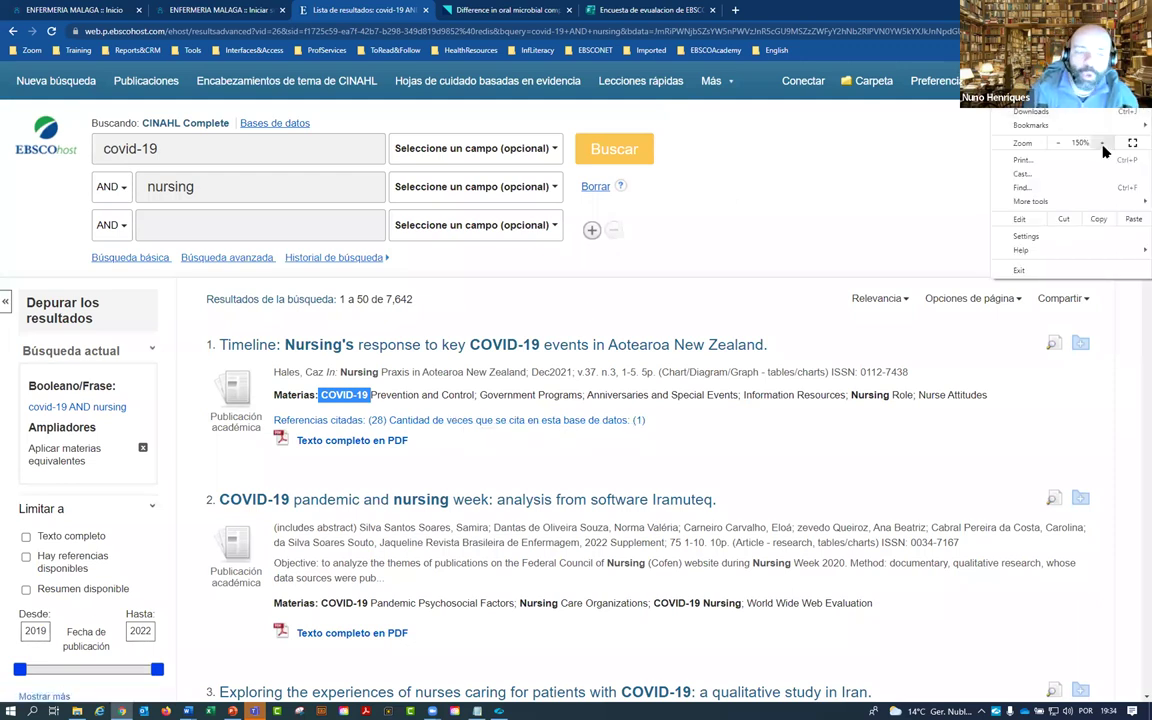
left_click(1102, 143)
left_click(1102, 143)
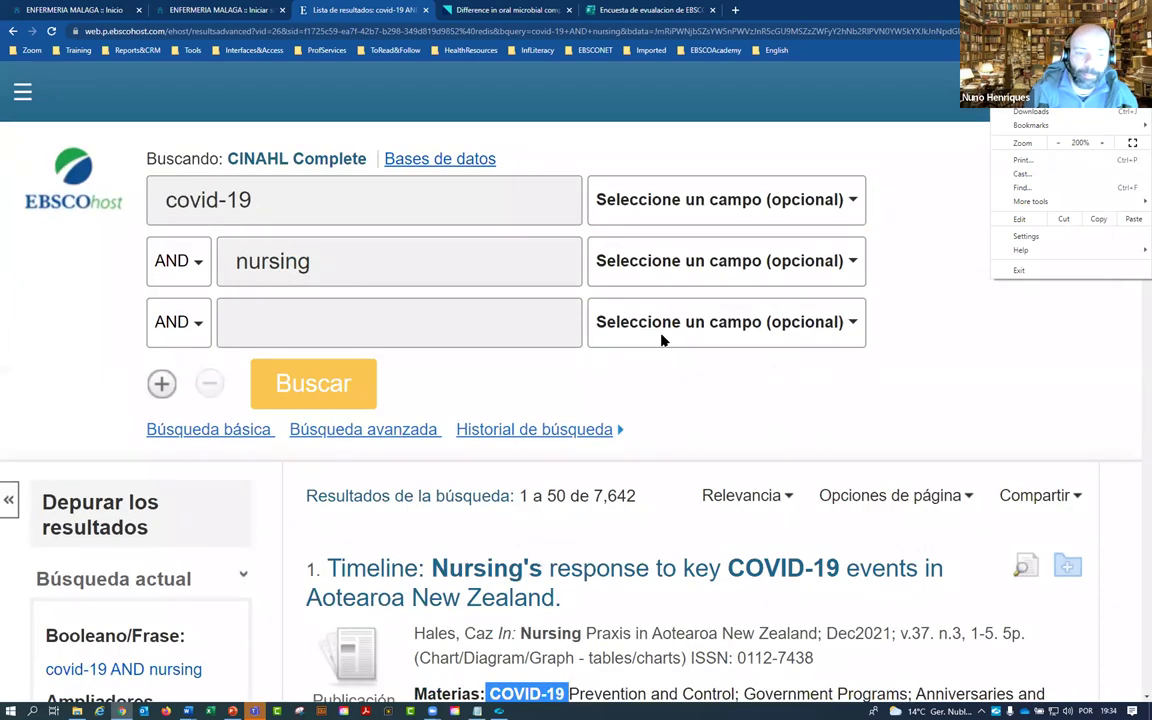
left_click(374, 261)
key("BackSpace")
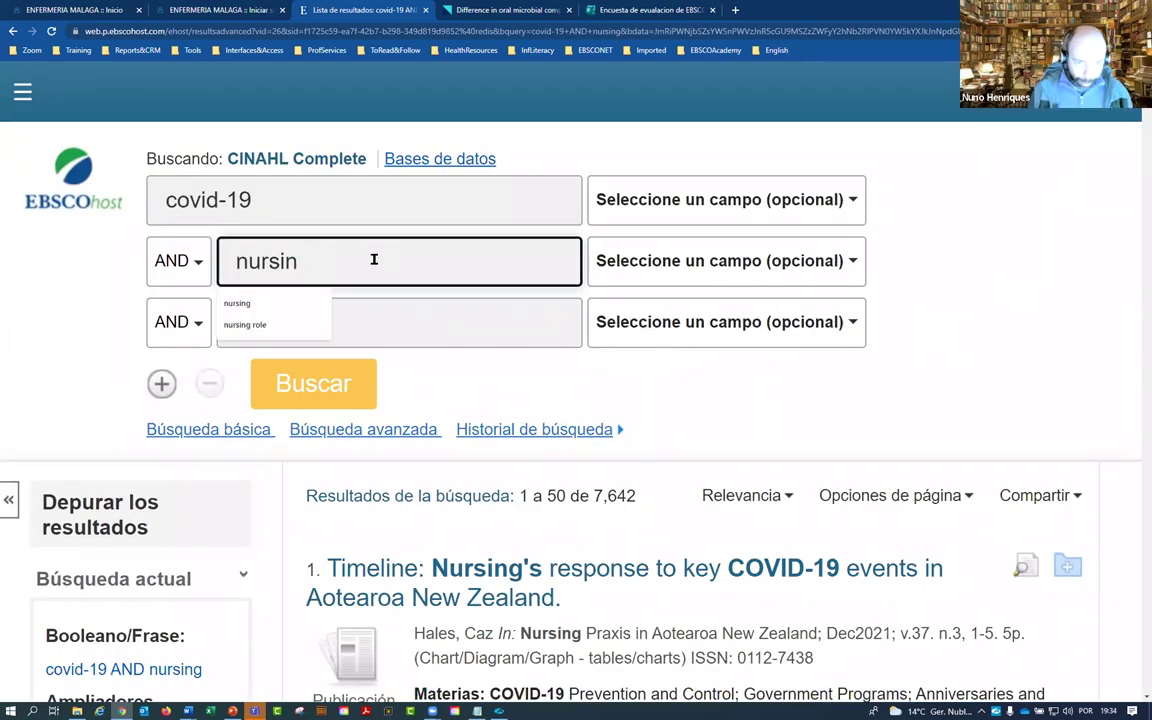
key("BackSpace")
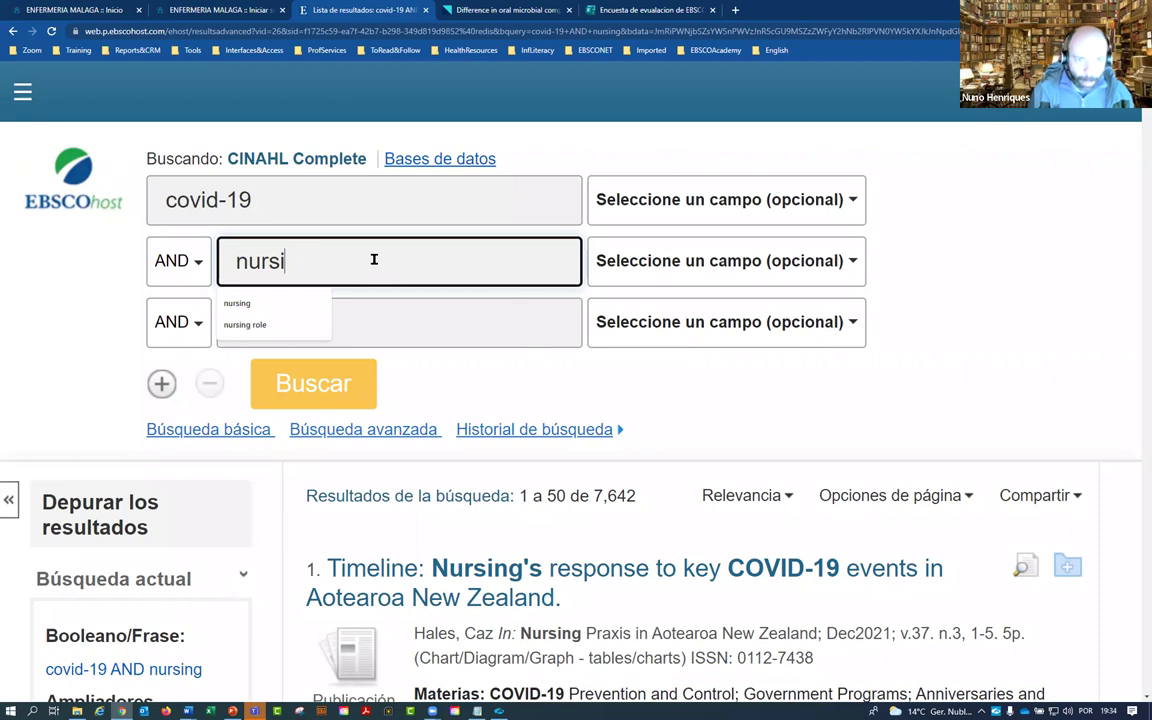
key("BackSpace")
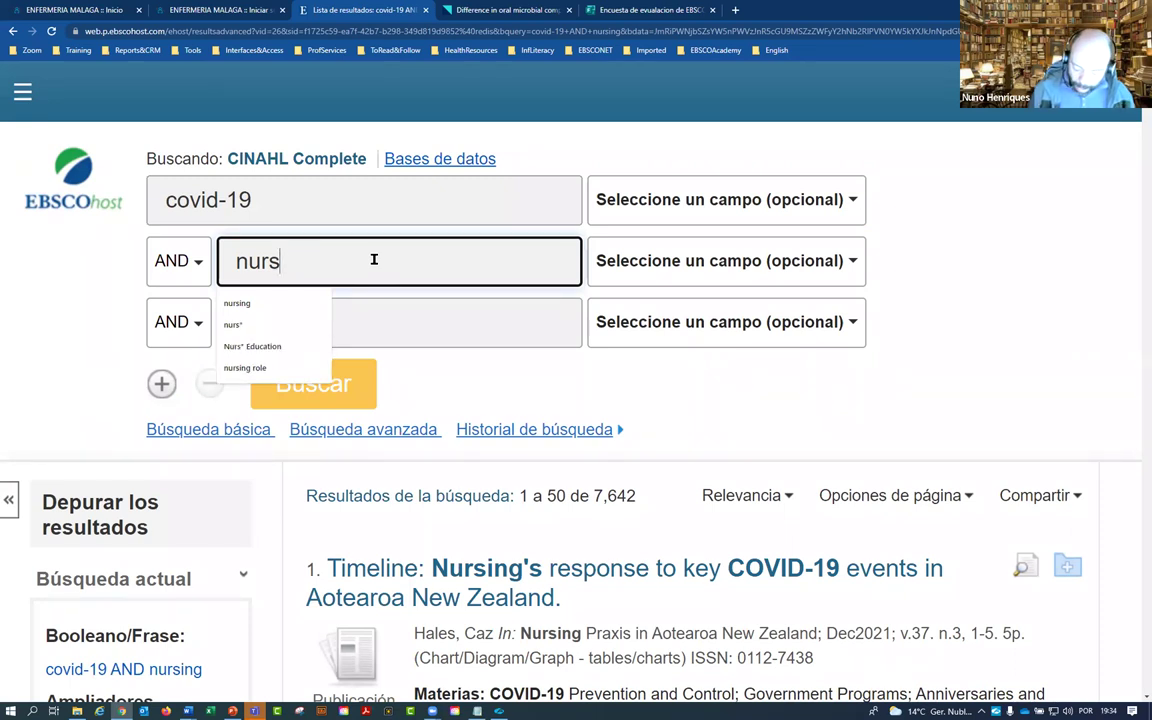
type("*")
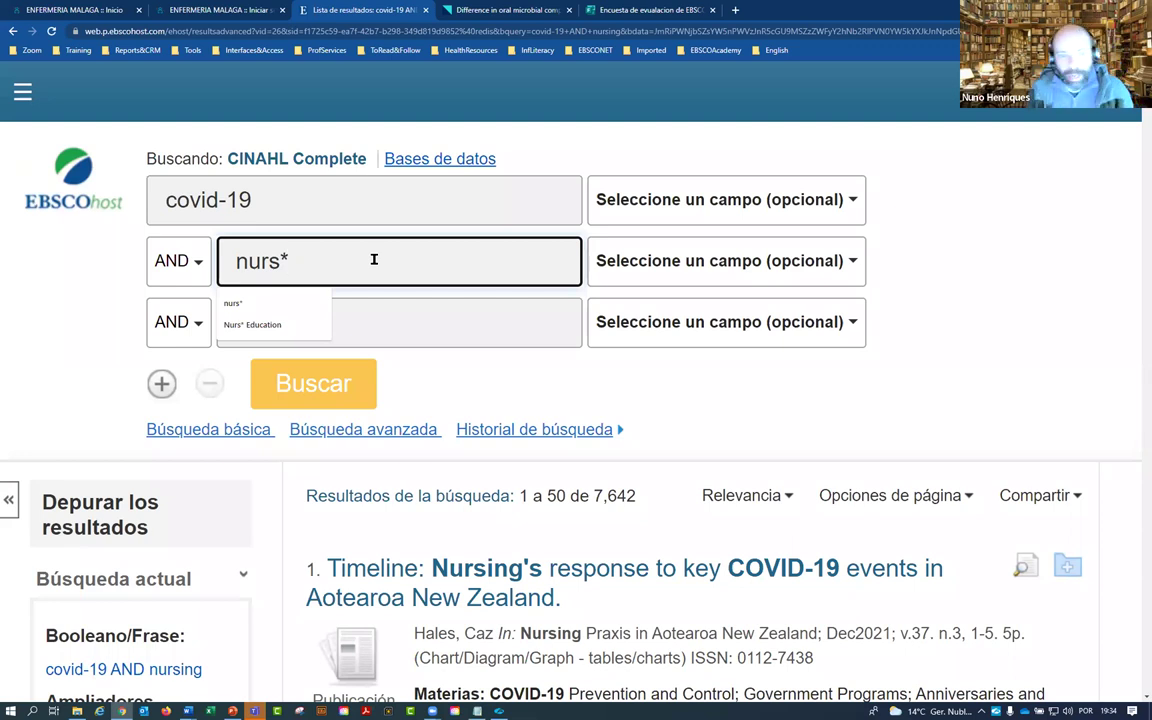
Step: Highlight the root nurs in the second search row and the total number of results of the current search
left_click_drag(281, 260, 212, 262)
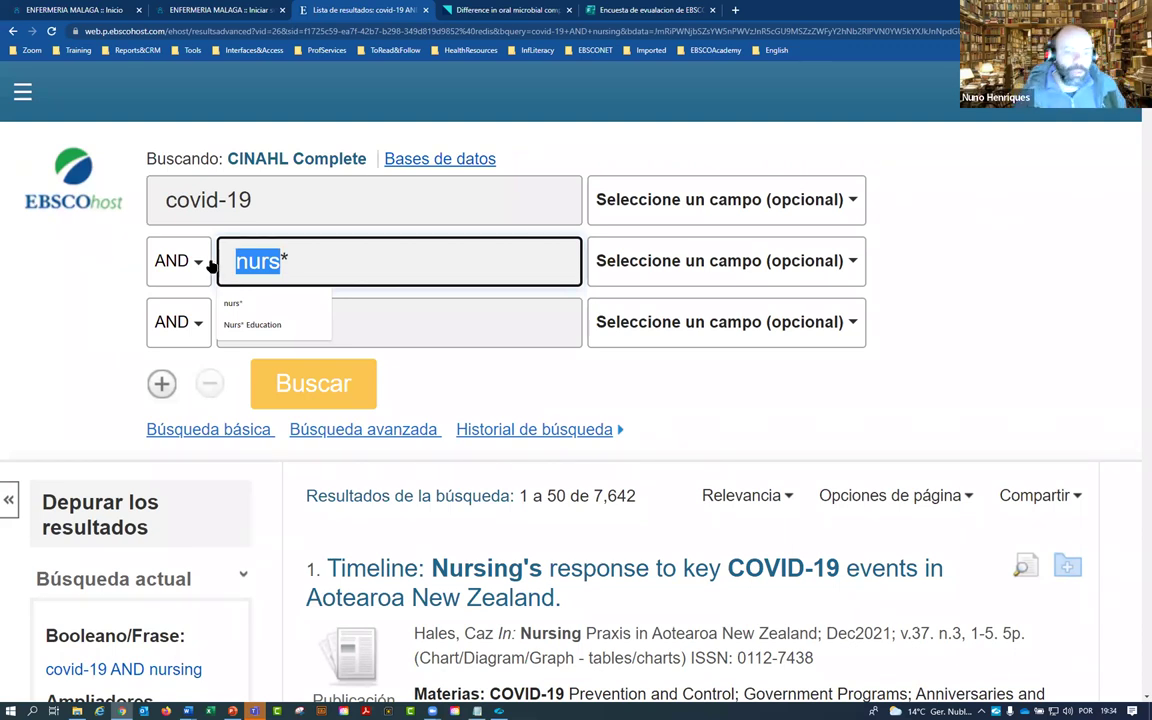
left_click(684, 455)
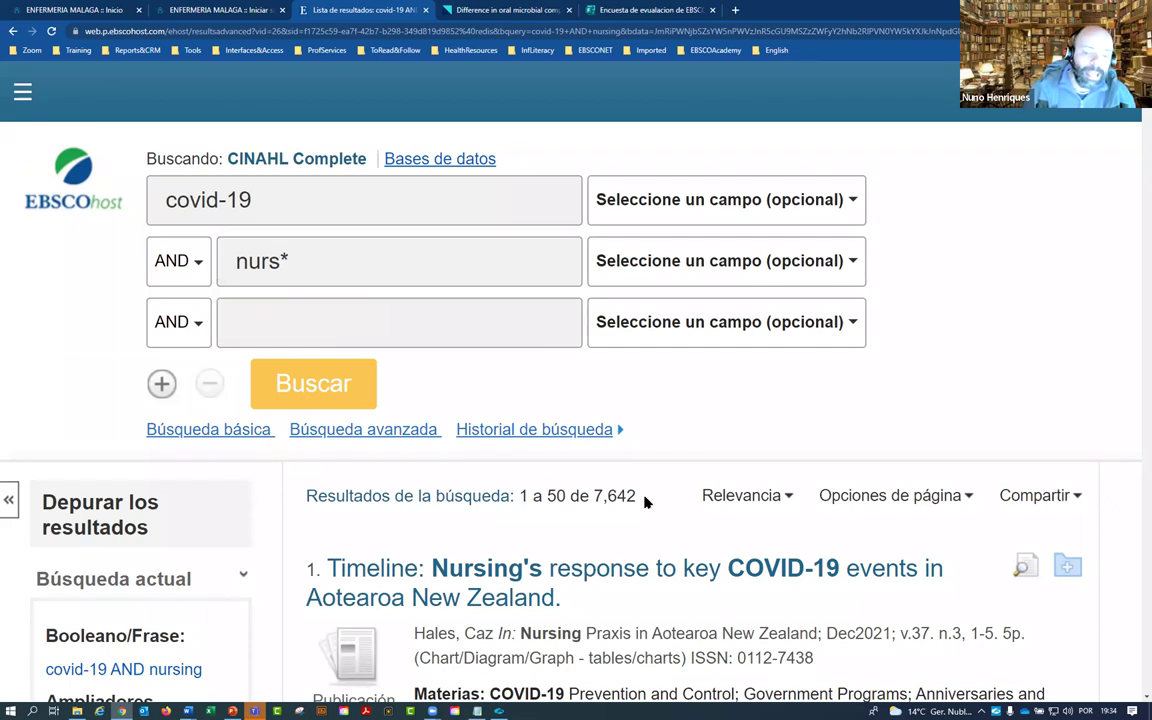
left_click_drag(645, 502, 587, 497)
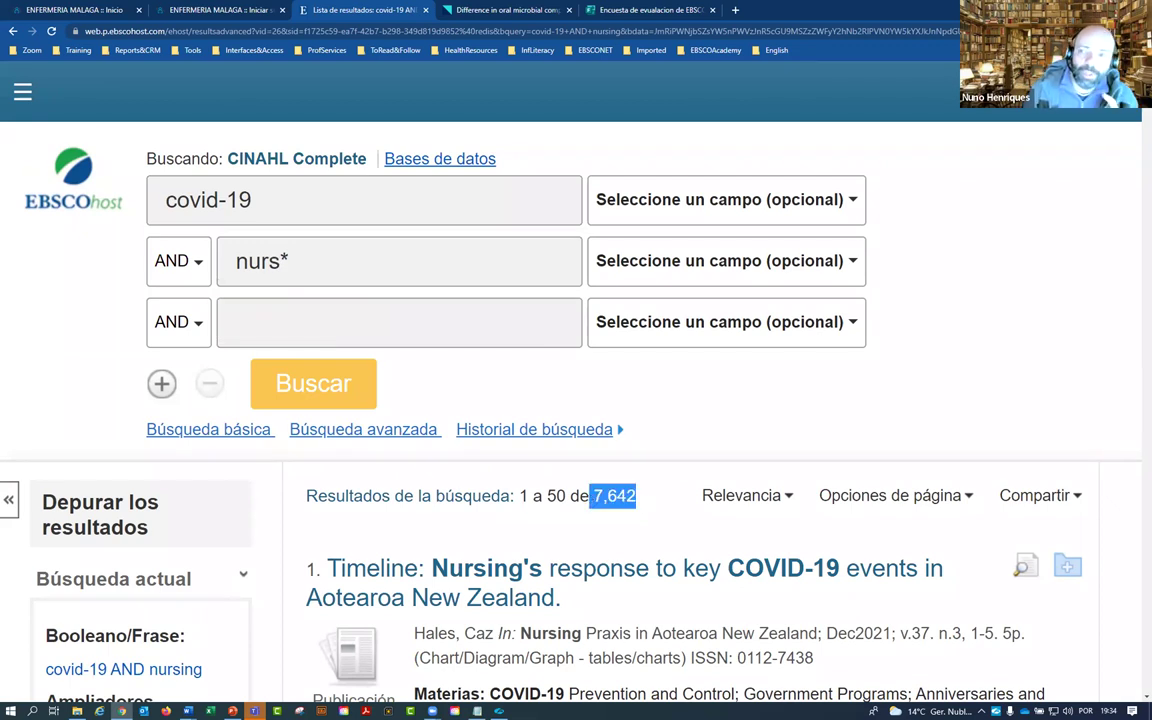
Step: Reduce the page zoom to 150% and run the search for covid-19 AND nurs*
left_click(1141, 31)
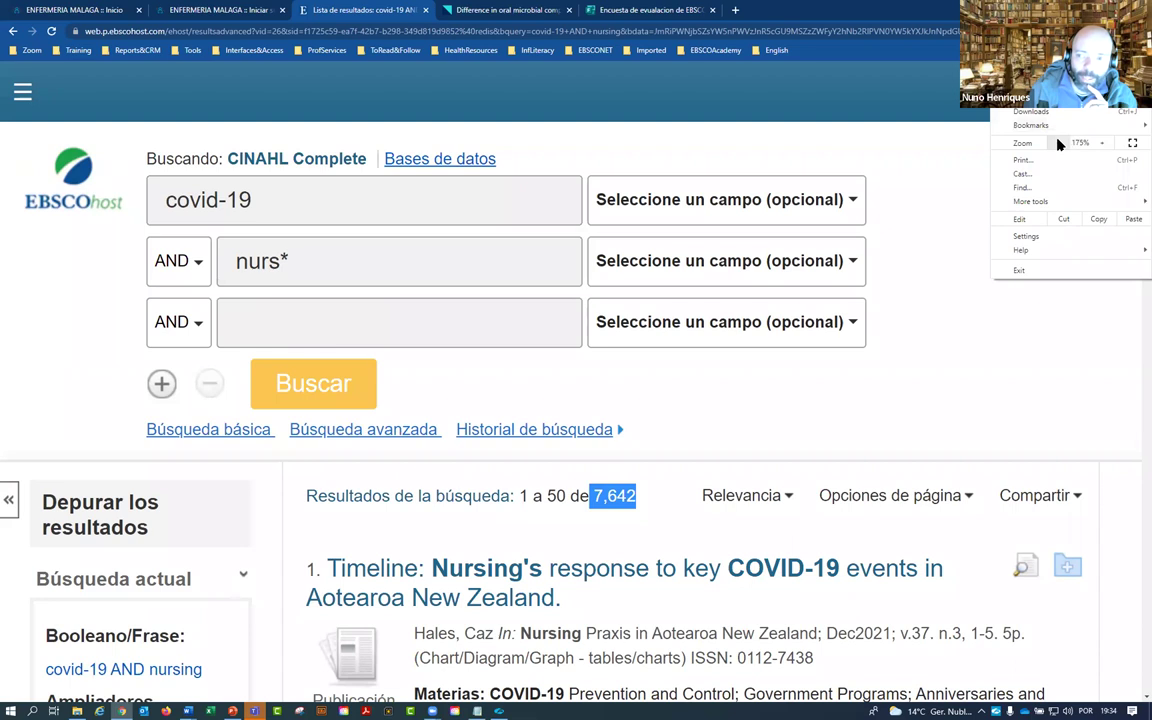
left_click(1058, 143)
left_click(1058, 143)
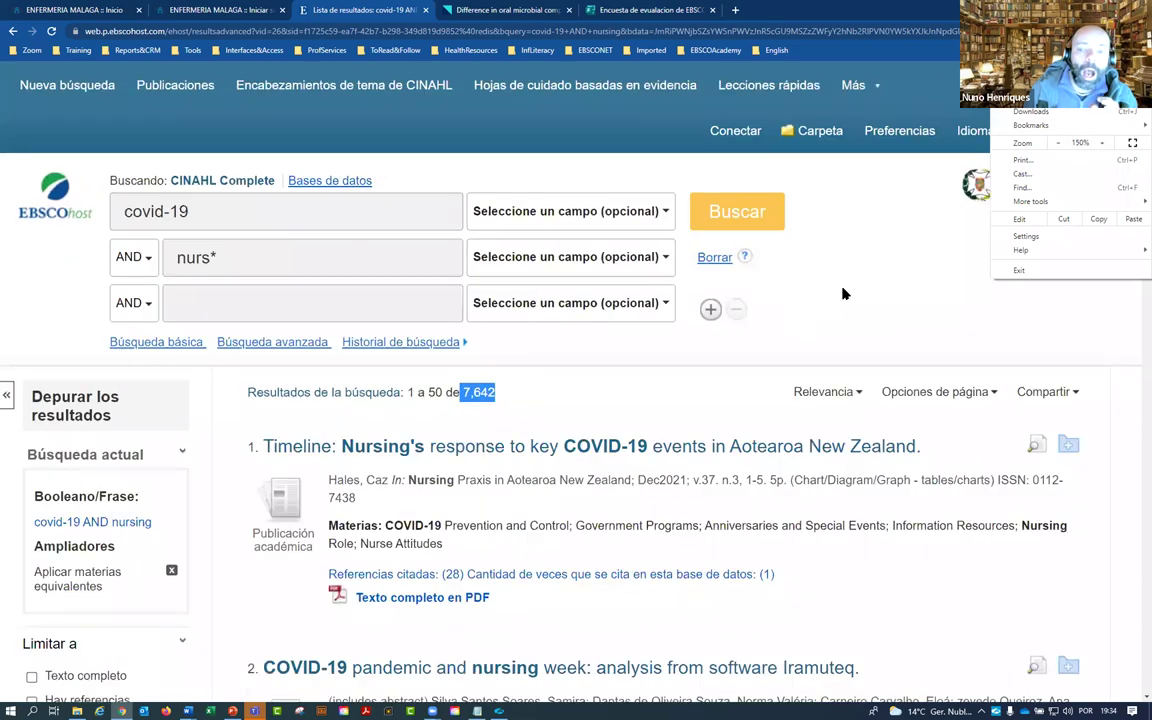
left_click(762, 265)
left_click(757, 215)
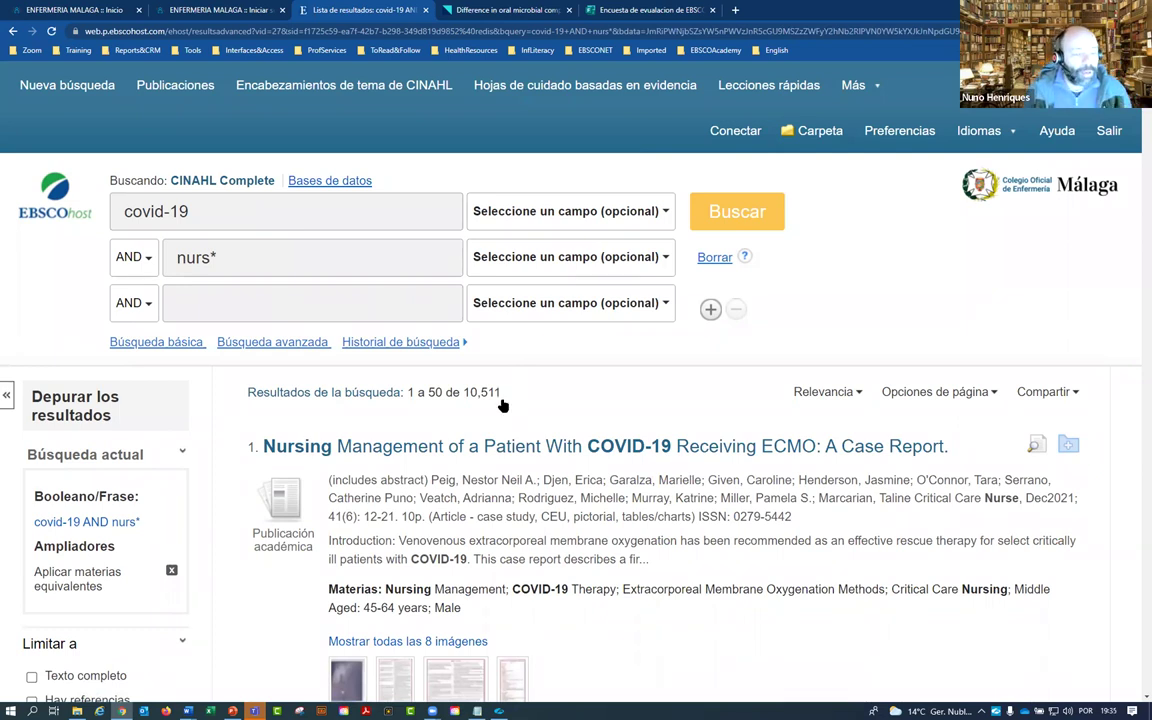
Step: Look through the results for variants of the nurs root, highlighting them in the titles of the fourth and sixth records
scroll(516, 386, "down", 4)
scroll(820, 390, "down", 6)
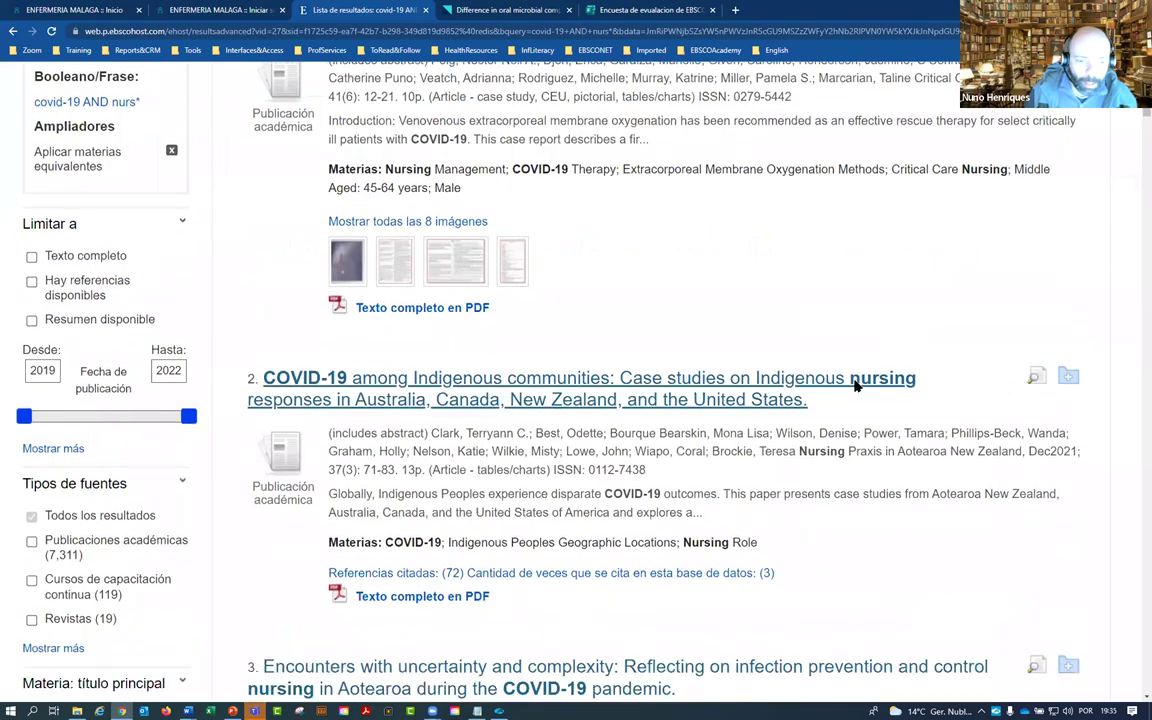
scroll(443, 370, "down", 2)
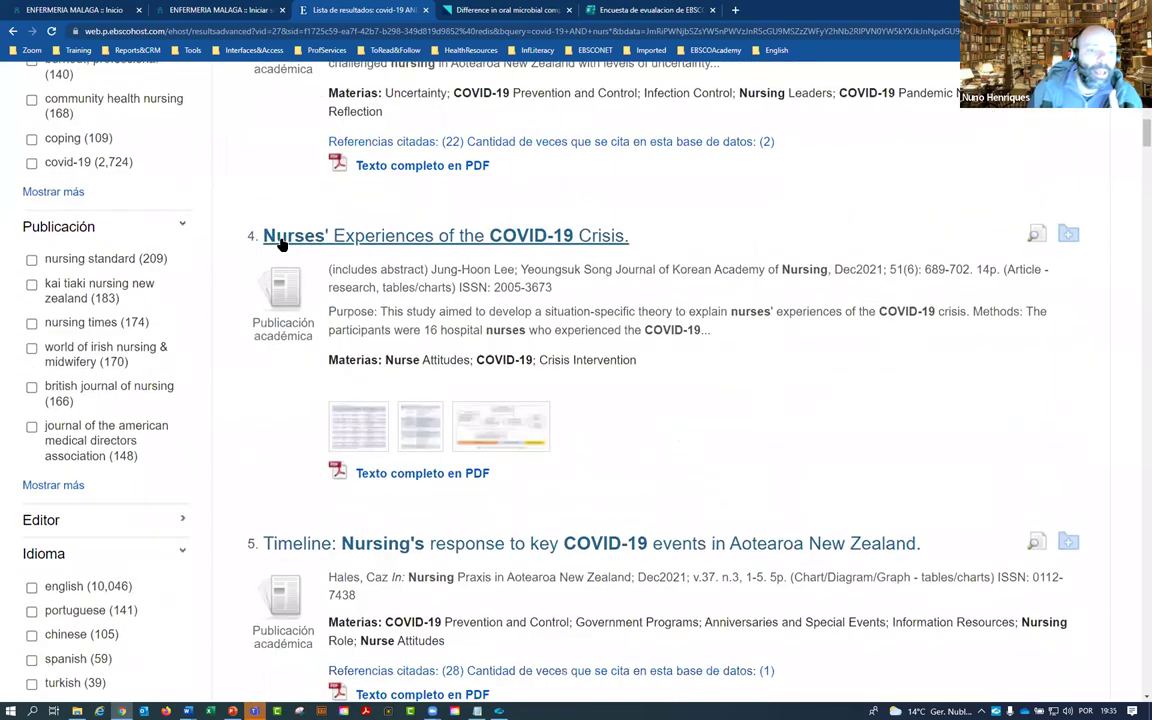
left_click_drag(246, 237, 420, 232)
scroll(450, 270, "down", 6)
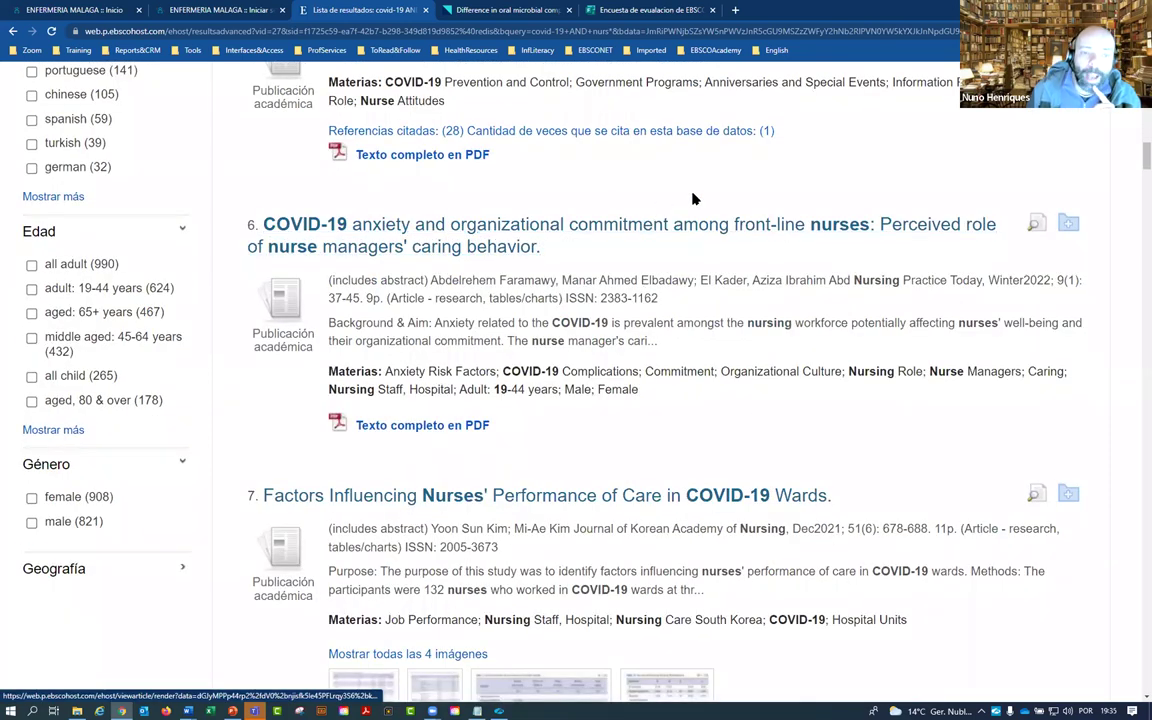
left_click_drag(778, 224, 870, 224)
left_click_drag(245, 247, 395, 249)
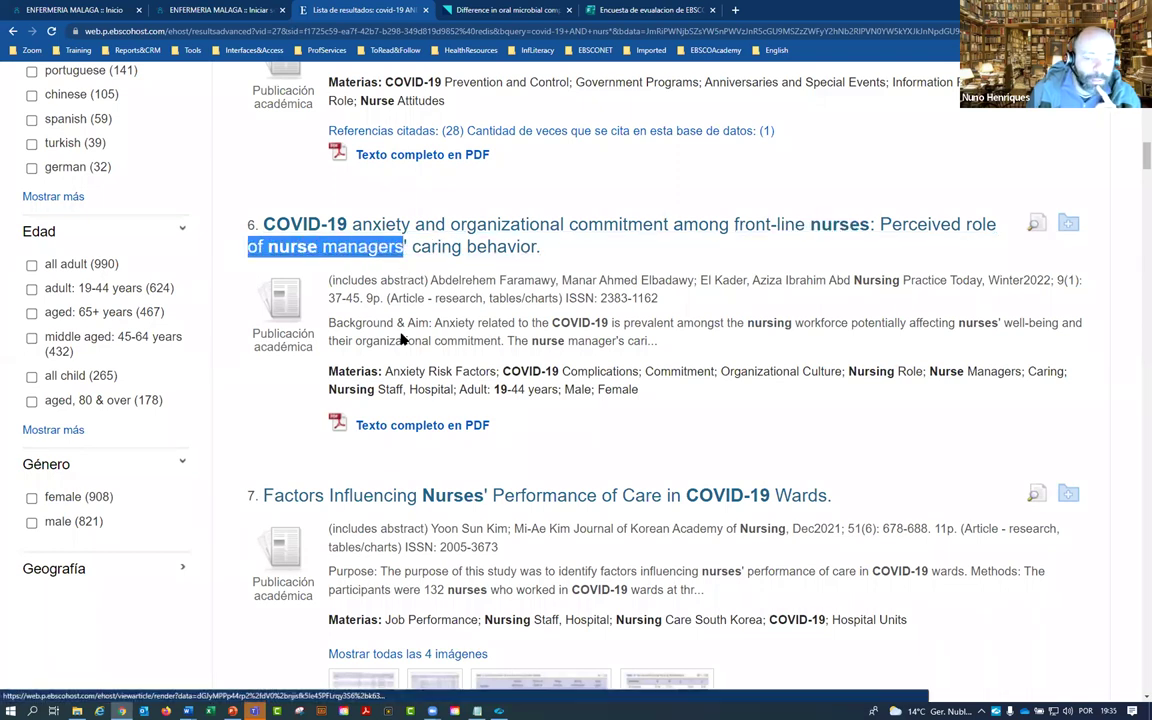
Step: Review the titles of records seven to ten for nurs variants, highlighting parts of the seventh and eighth titles
scroll(268, 273, "down", 3)
left_click_drag(262, 255, 585, 255)
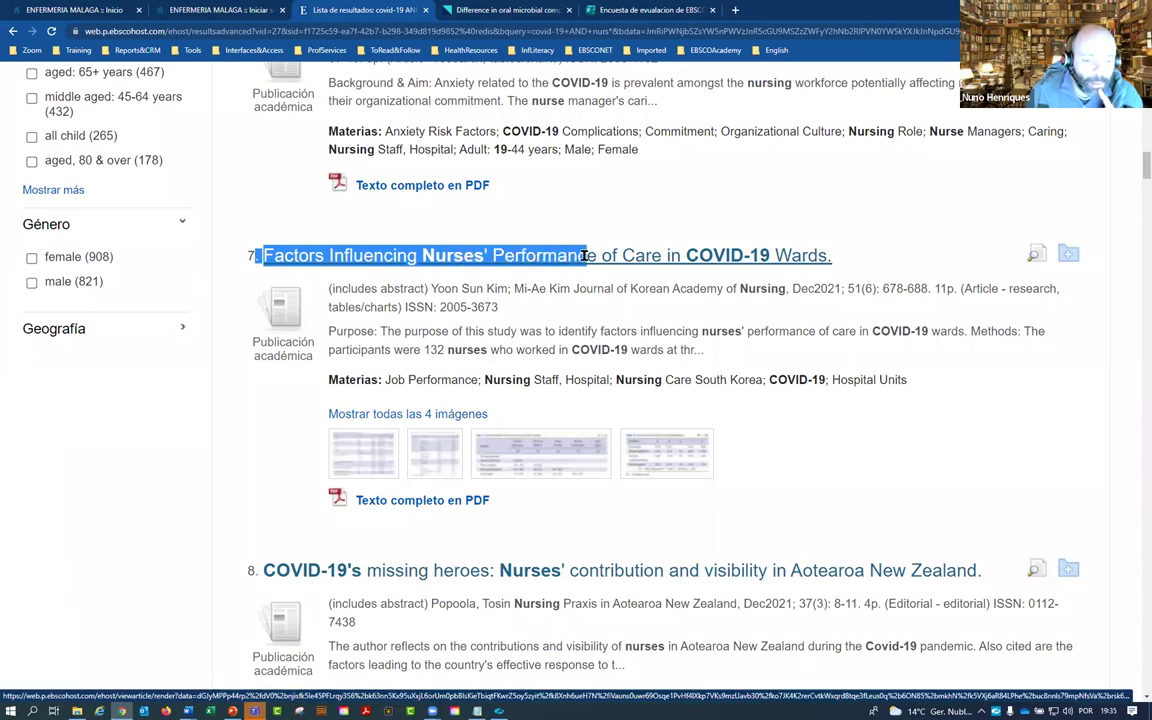
scroll(591, 288, "down", 3)
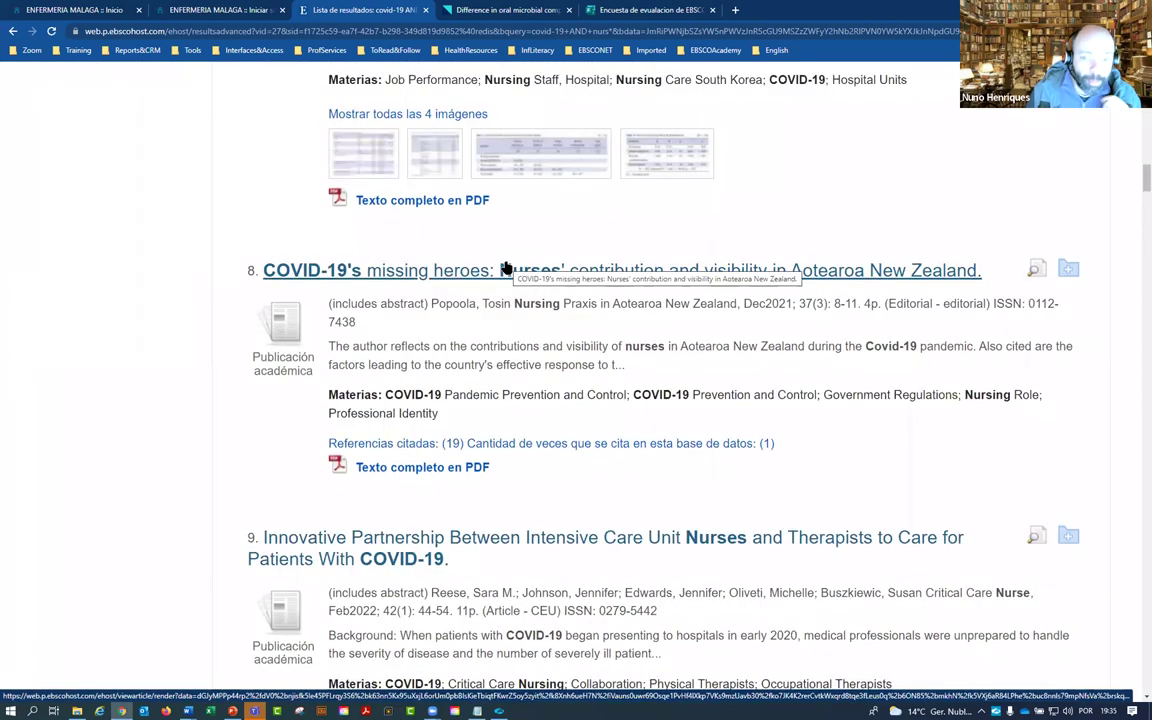
scroll(700, 300, "down", 2)
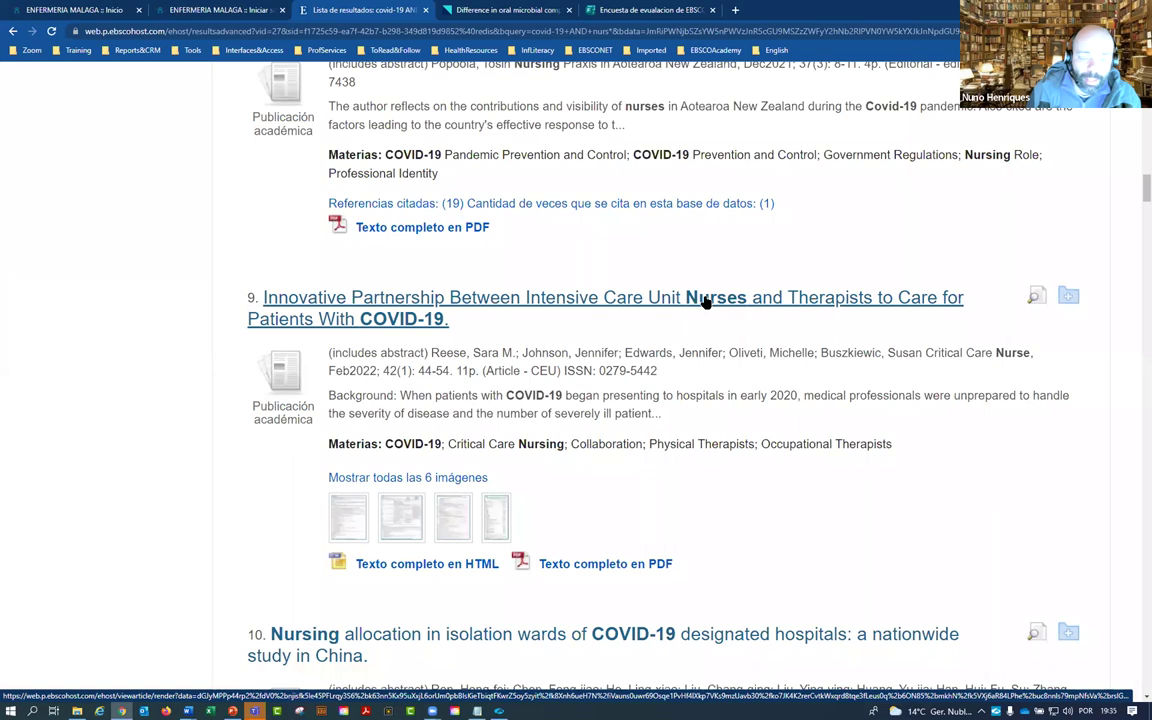
scroll(706, 300, "down", 2)
scroll(684, 357, "up", 6)
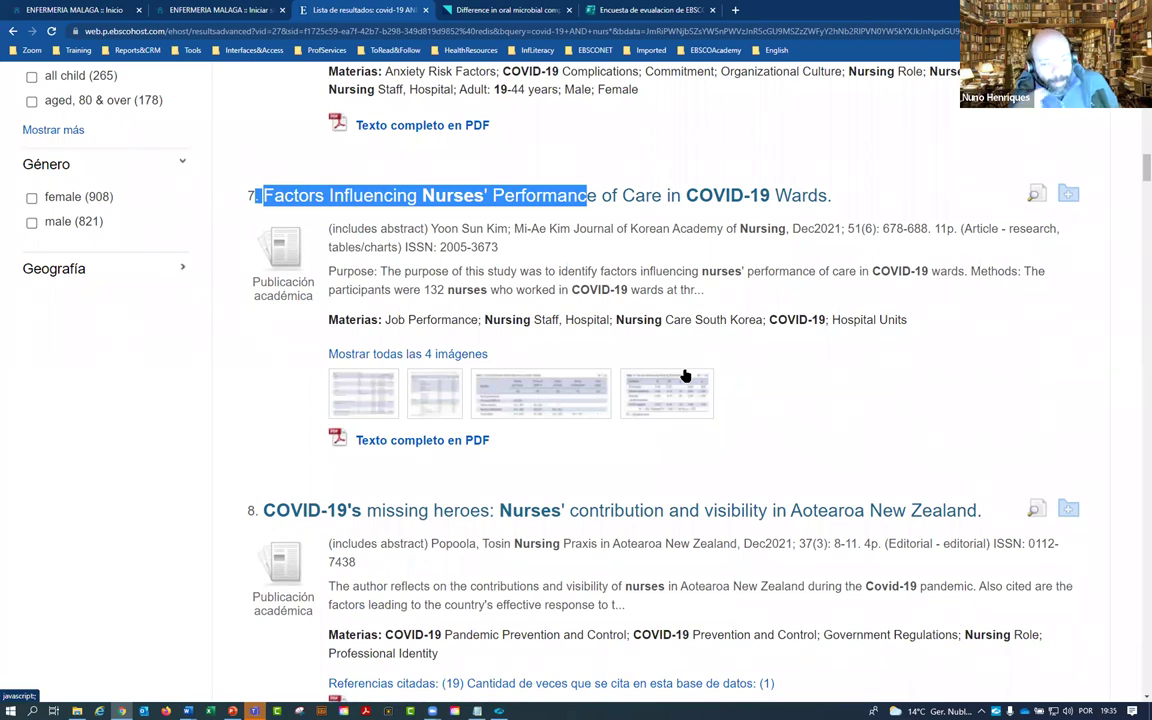
left_click(298, 488)
left_click_drag(304, 513, 481, 520)
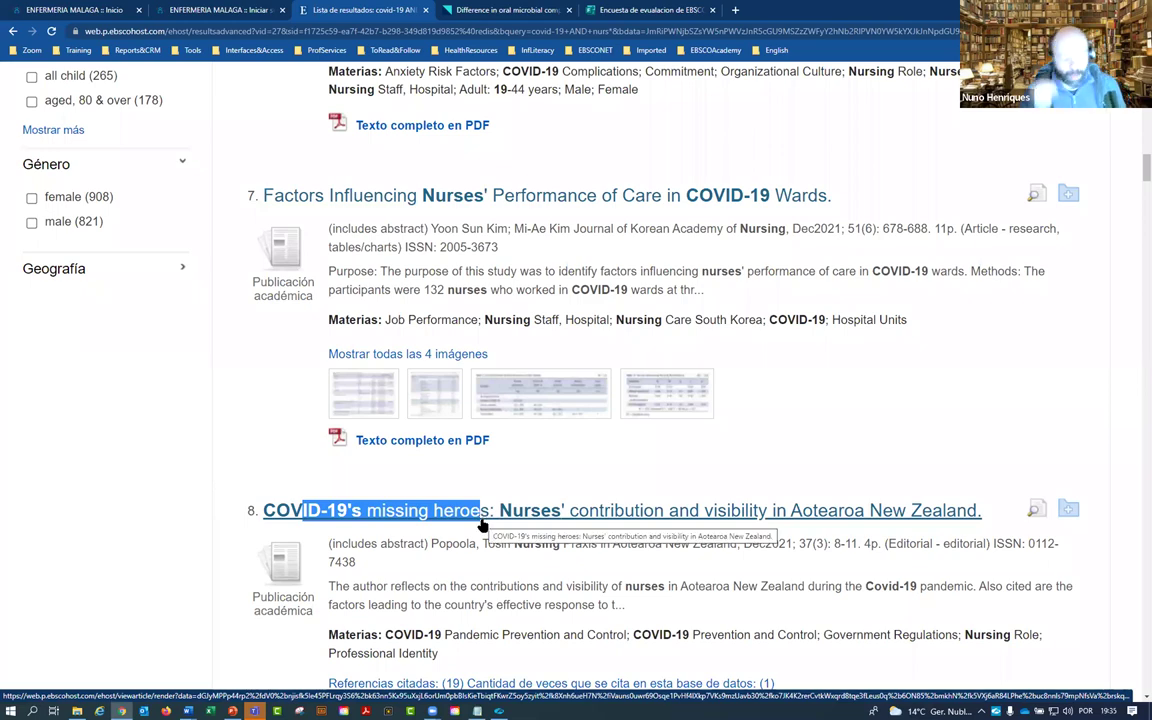
Step: Return to the search form and highlight the asterisk at the end of nurs* in the second row
scroll(481, 522, "up", 15)
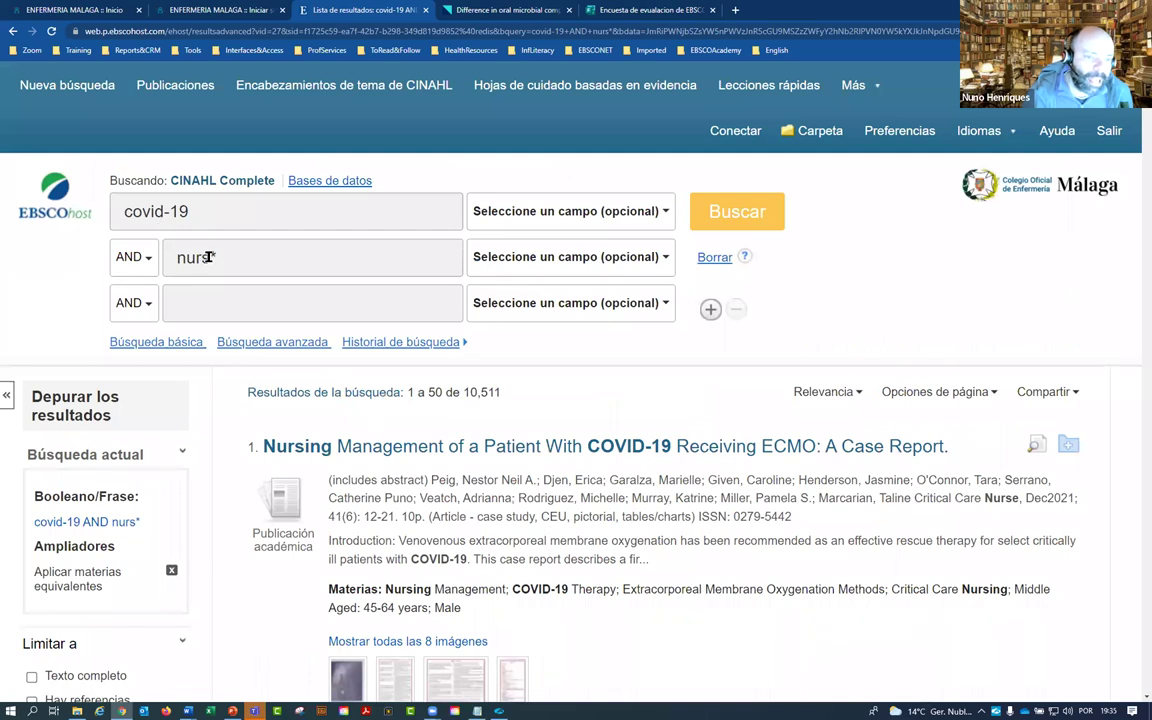
left_click_drag(208, 257, 225, 256)
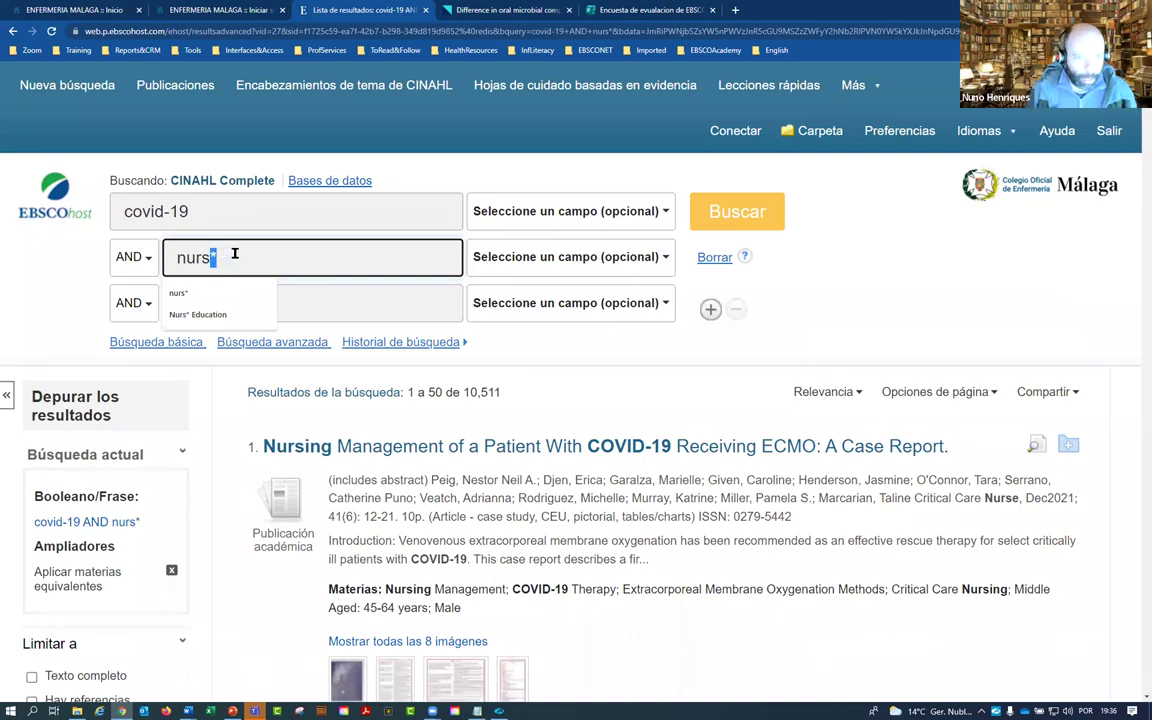
Step: Replace nurs* in the second search row with pregnancy and run the search with covid-19
left_click_drag(316, 260, 141, 251)
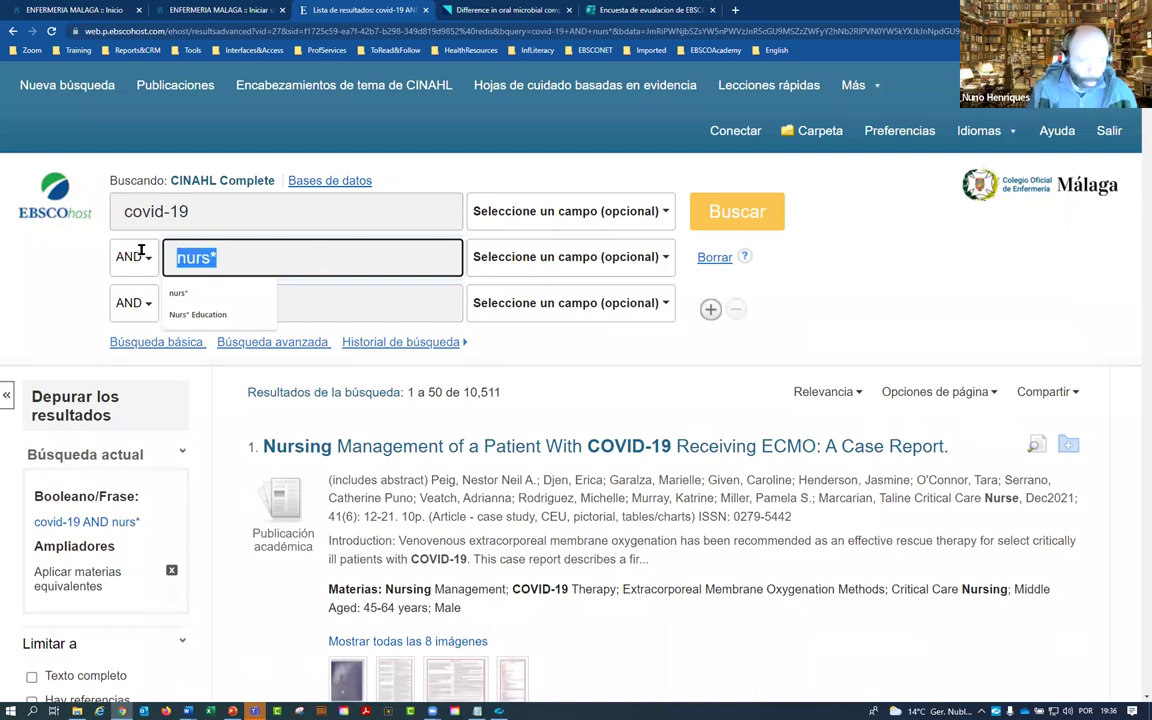
type("pregnancy")
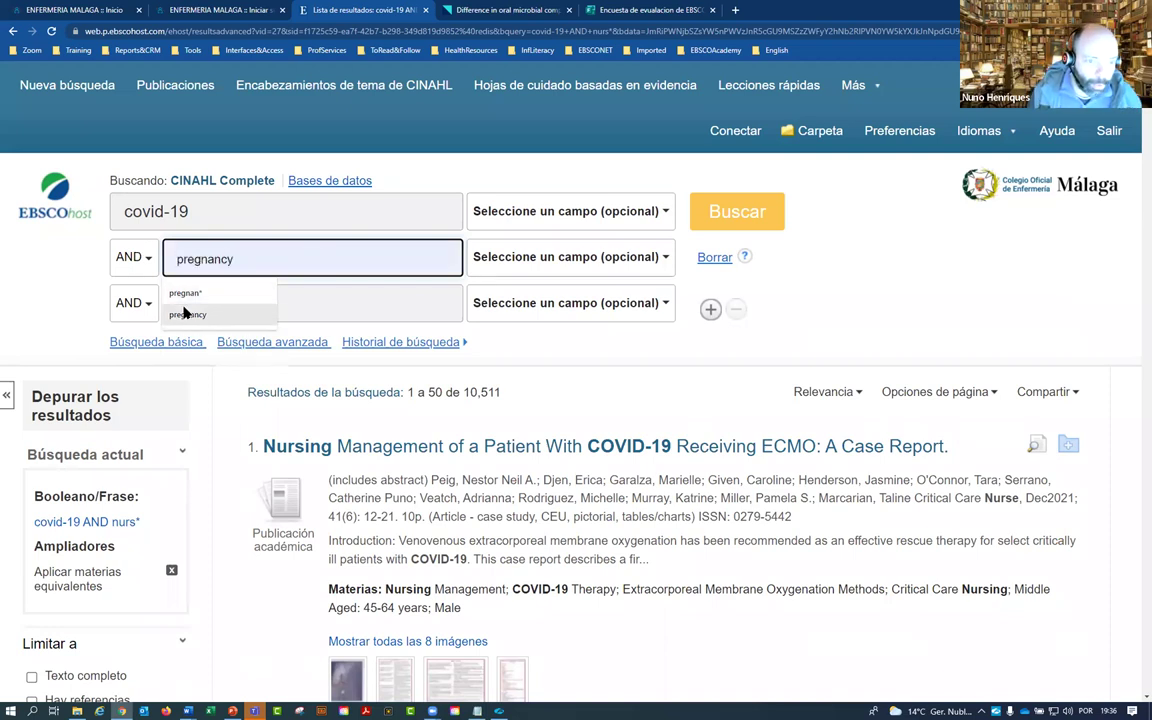
left_click(184, 313)
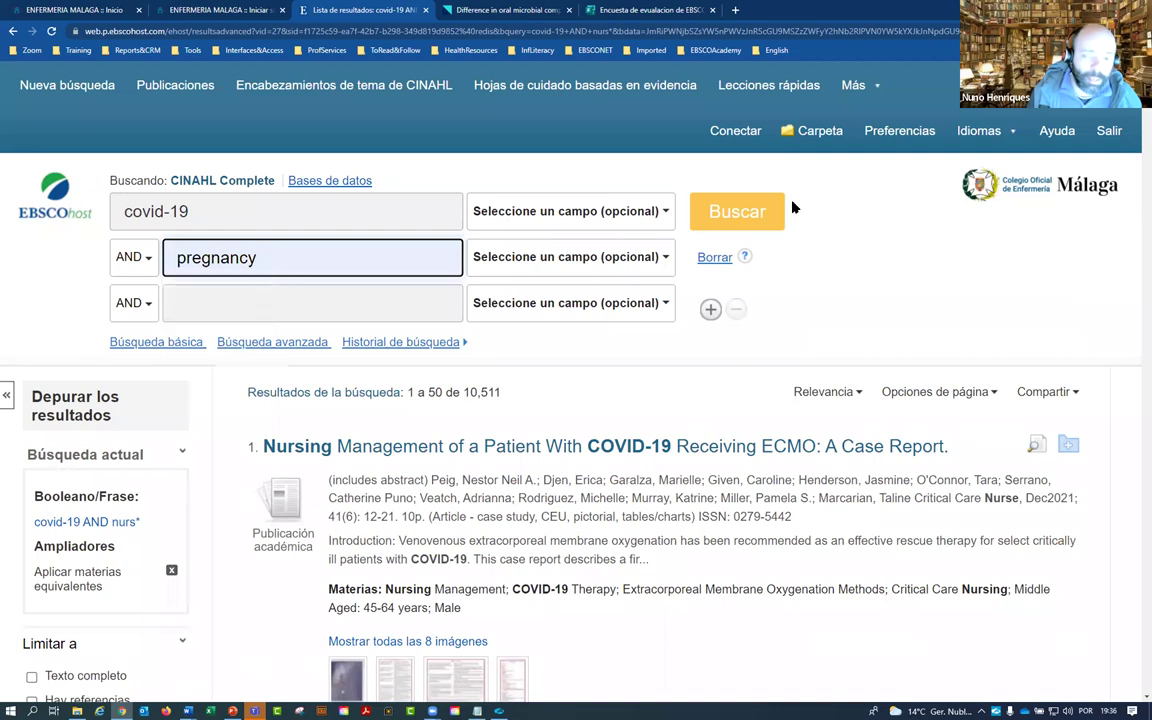
left_click(725, 208)
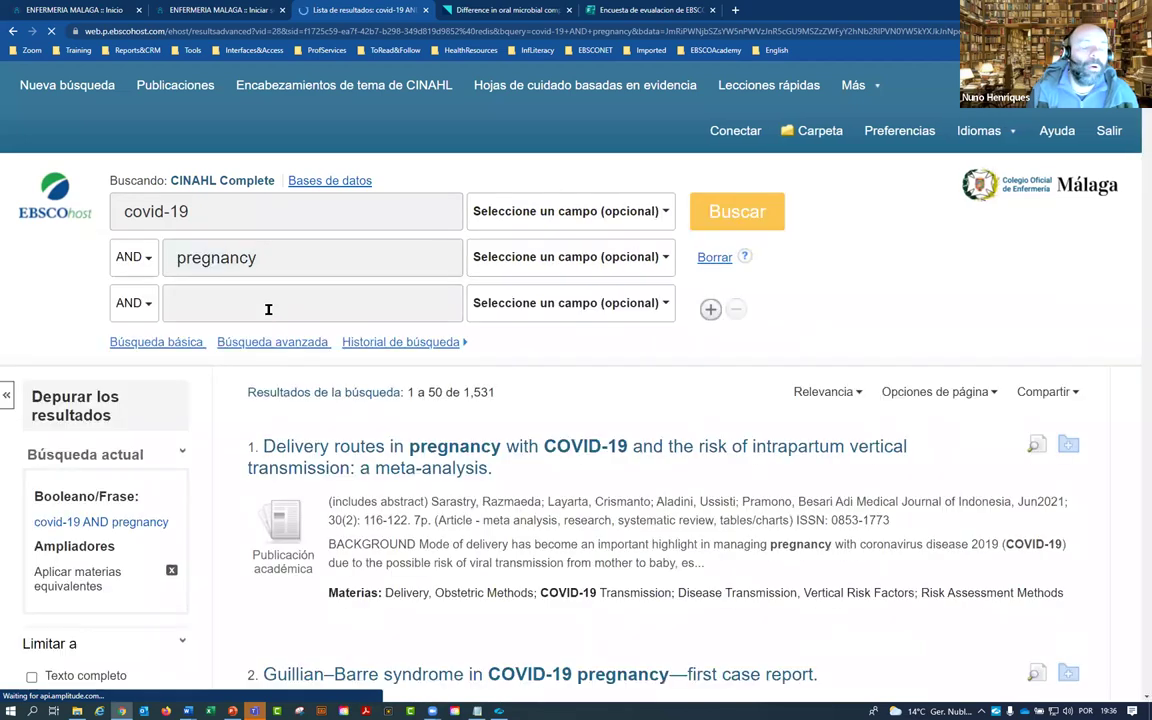
Step: Change pregnancy to pregnan* in the second search row and run the search with covid-19
left_click(290, 257)
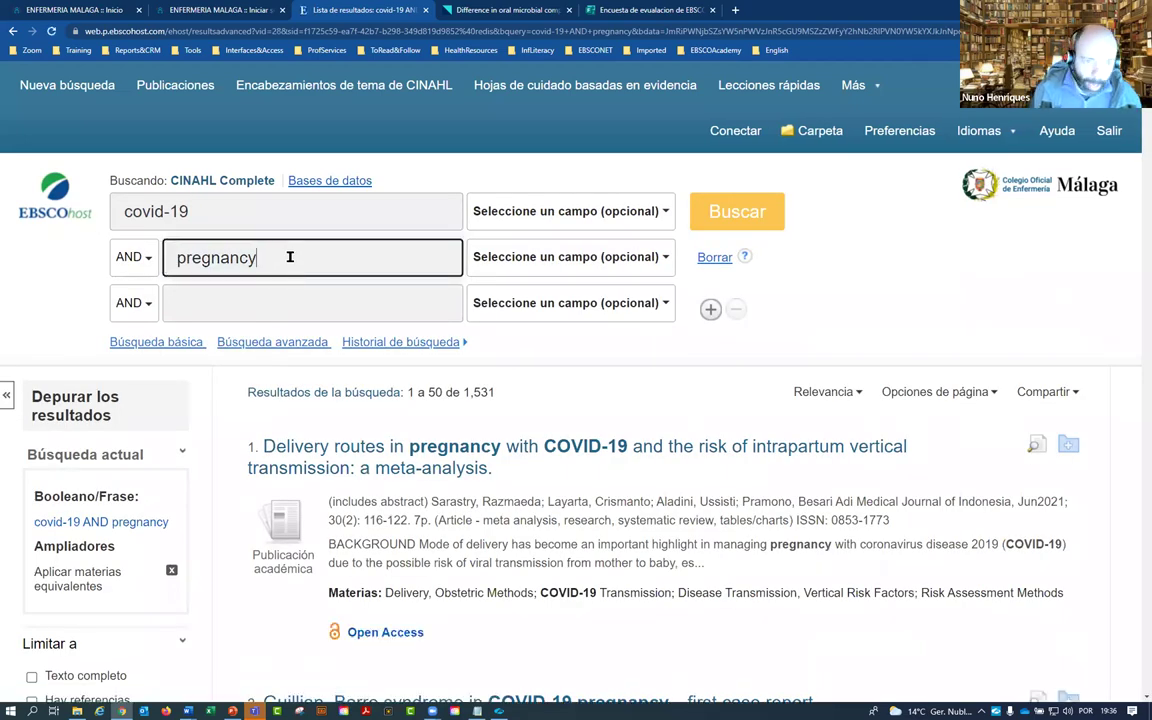
key("BackSpace")
key("BackSpace")
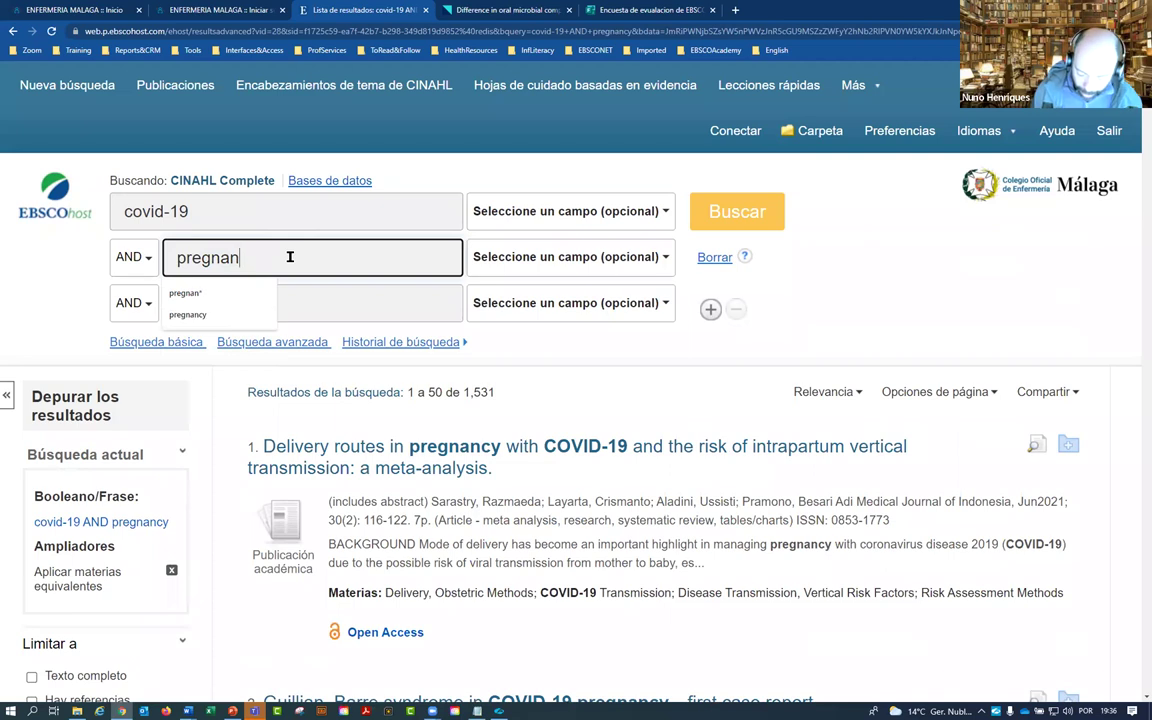
type("*")
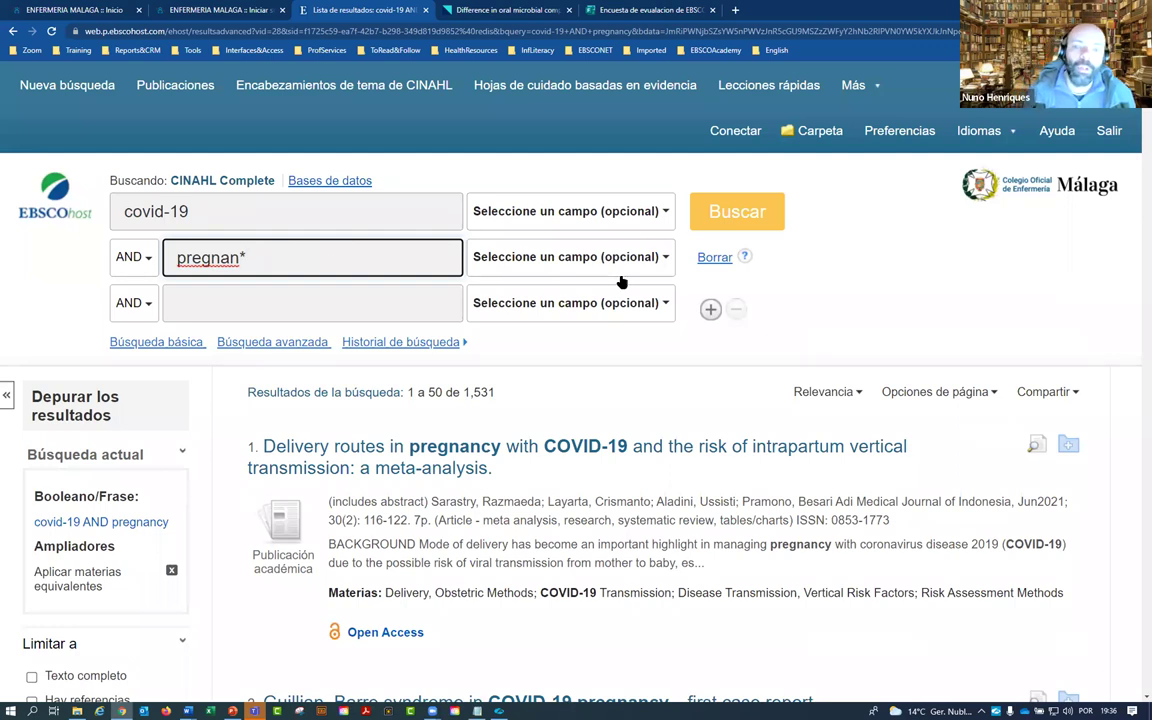
left_click_drag(498, 404, 463, 398)
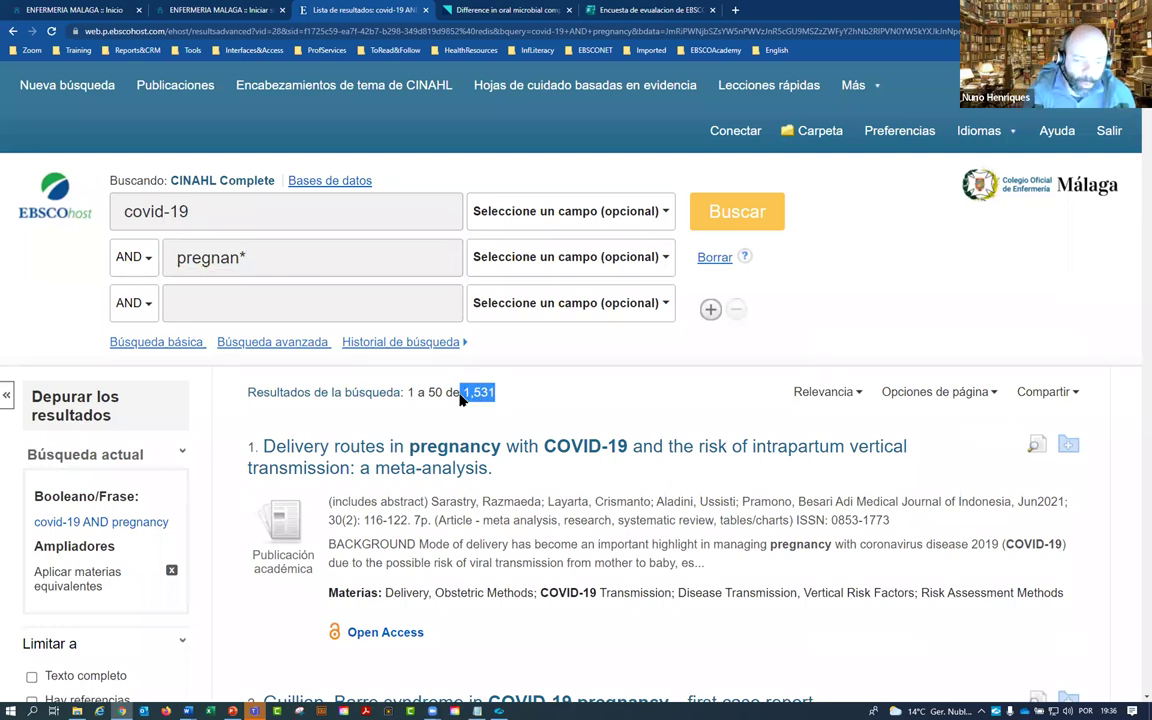
left_click(725, 222)
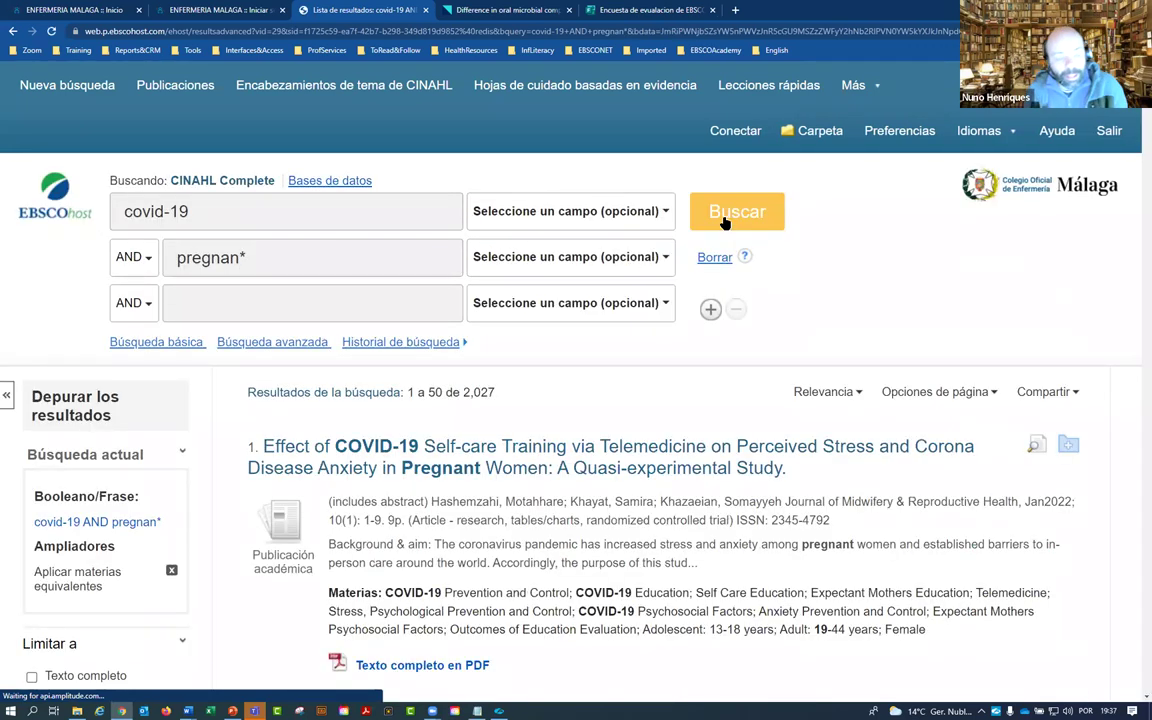
Step: Look for variants of the pregnan root in the results, highlighting Pregnant Women in the second title and the asterisk in the search row
scroll(404, 288, "down", 3)
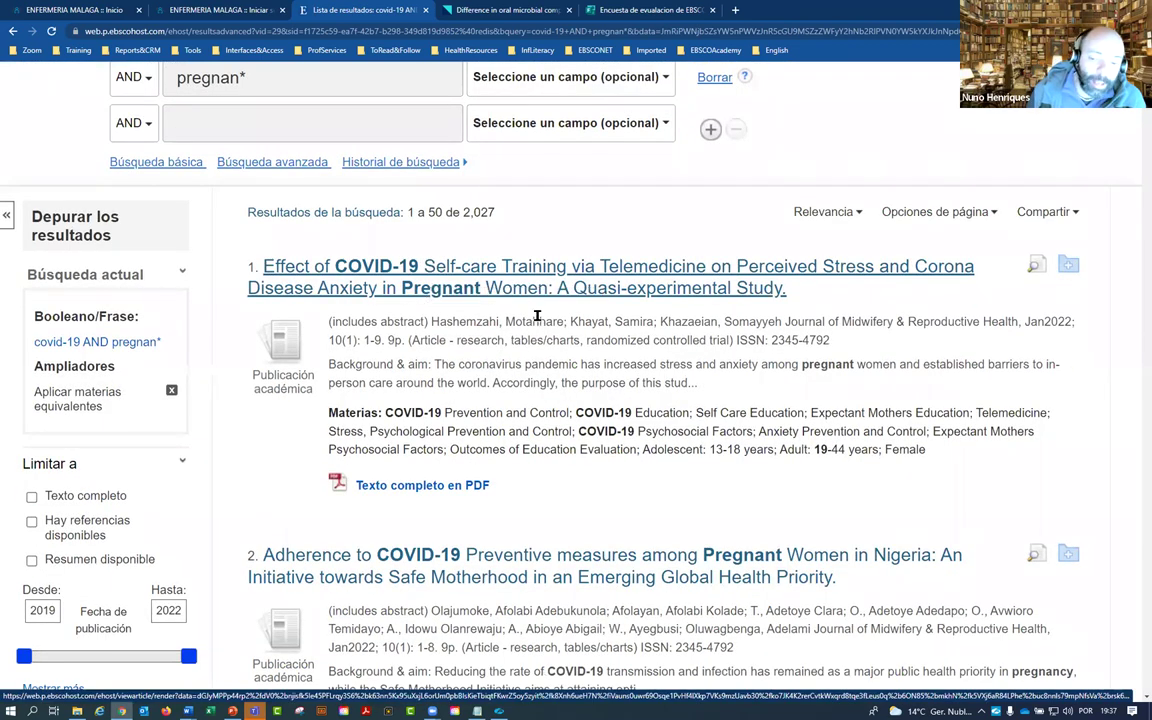
scroll(522, 290, "down", 4)
left_click_drag(810, 318, 705, 316)
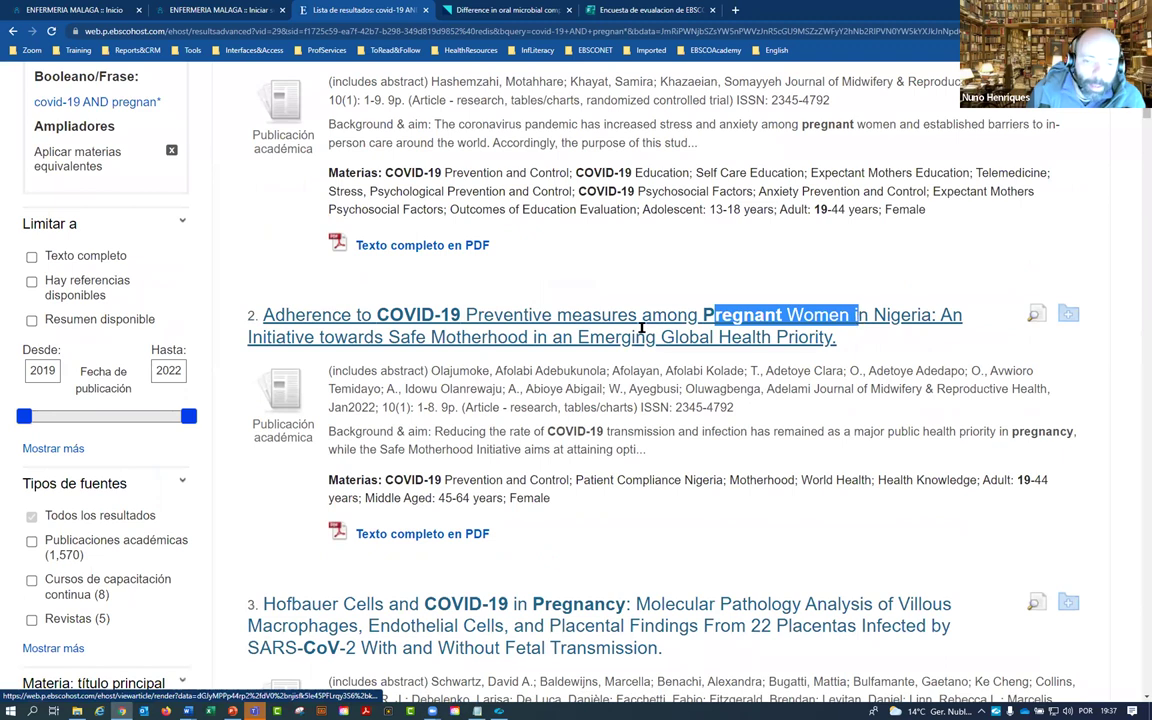
scroll(345, 350, "up", 7)
left_click_drag(239, 254, 251, 254)
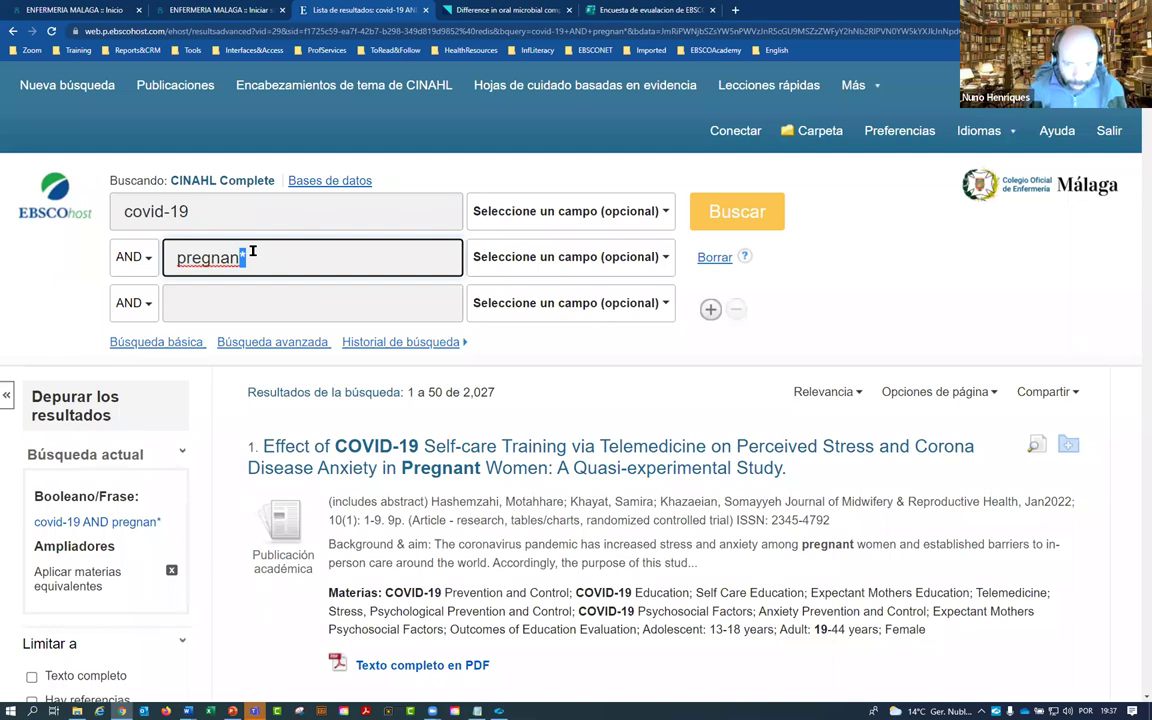
Step: Restrict both covid-19 and pregnan* to the SU Materia field and run the search
left_click(545, 215)
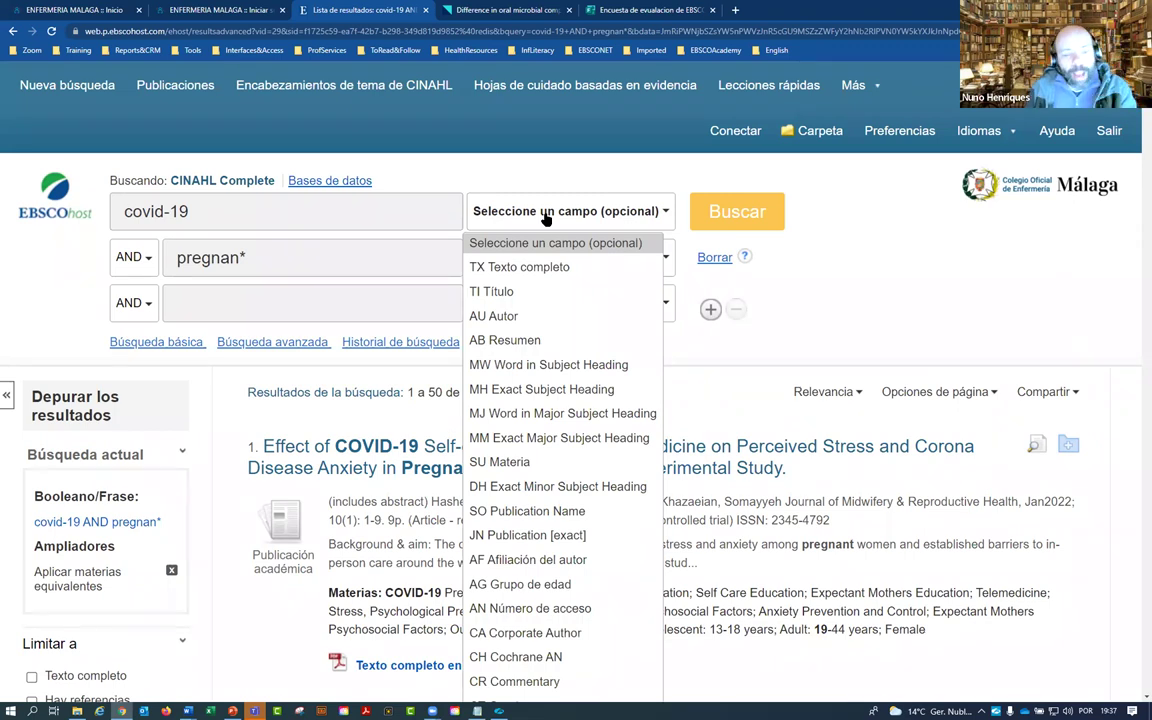
left_click(505, 464)
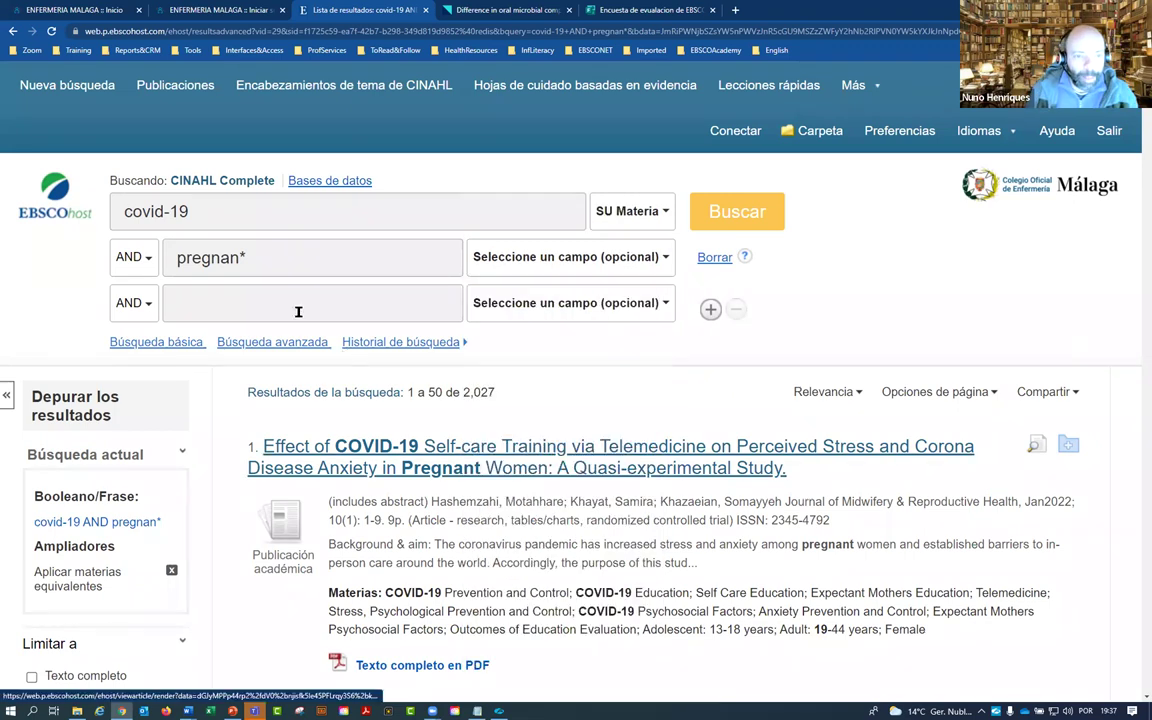
left_click_drag(240, 257, 177, 259)
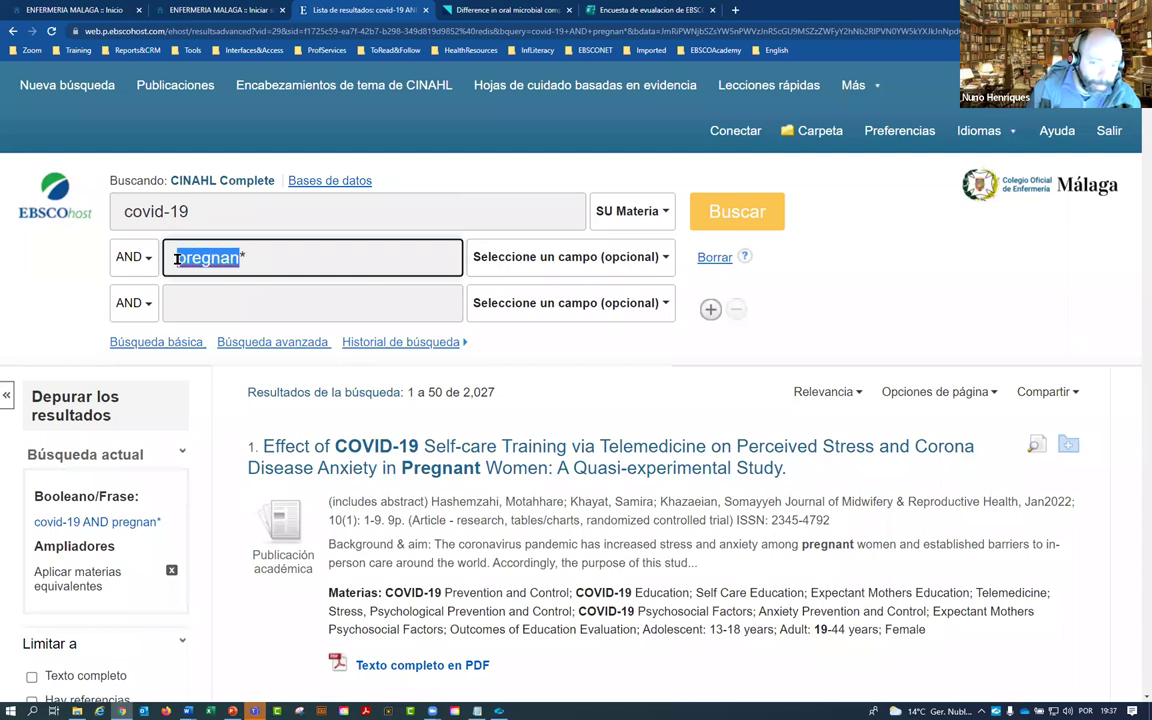
left_click(522, 257)
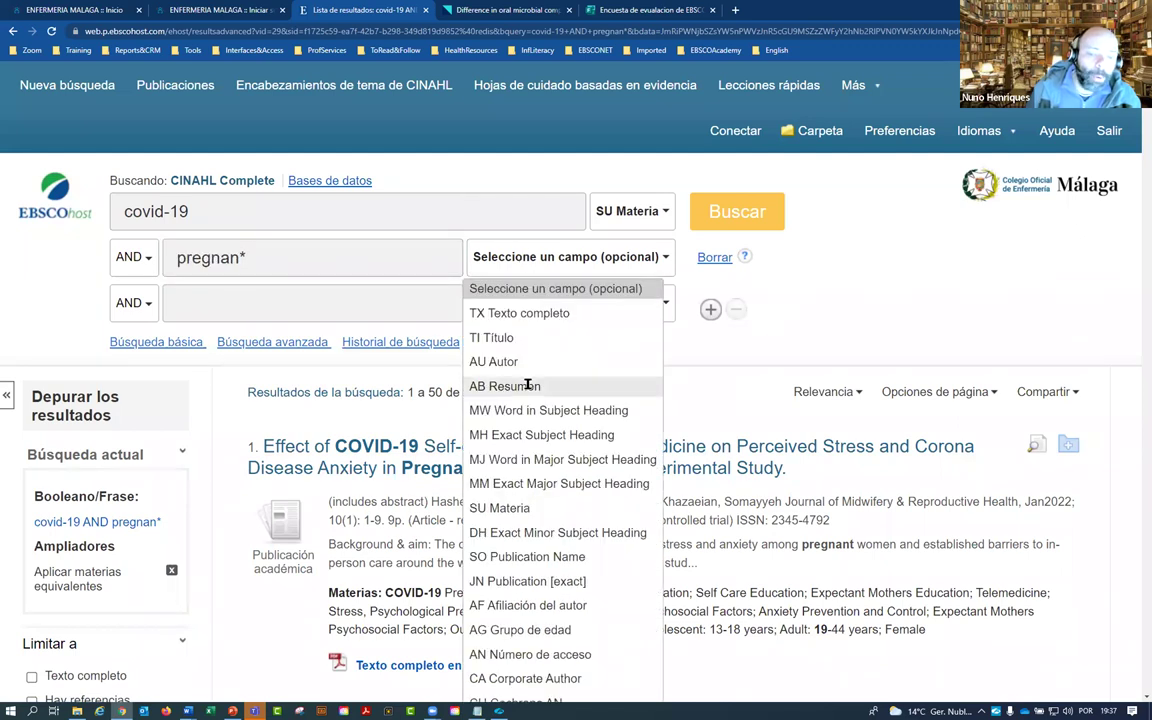
left_click(527, 509)
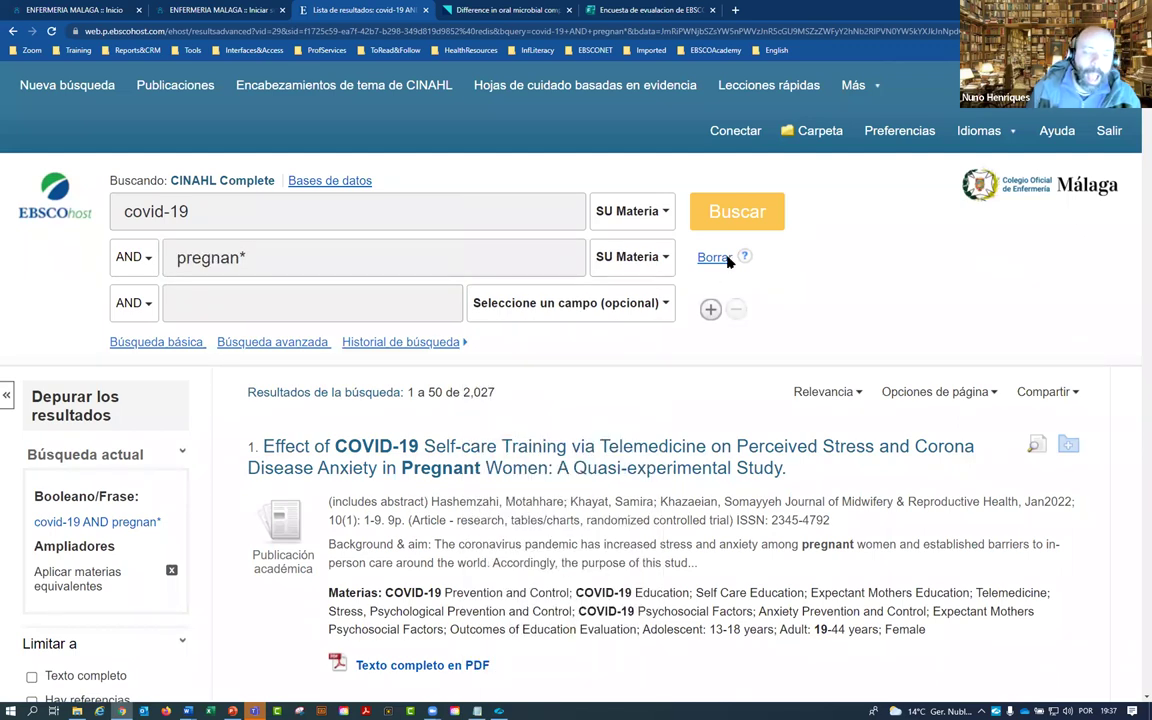
left_click(749, 216)
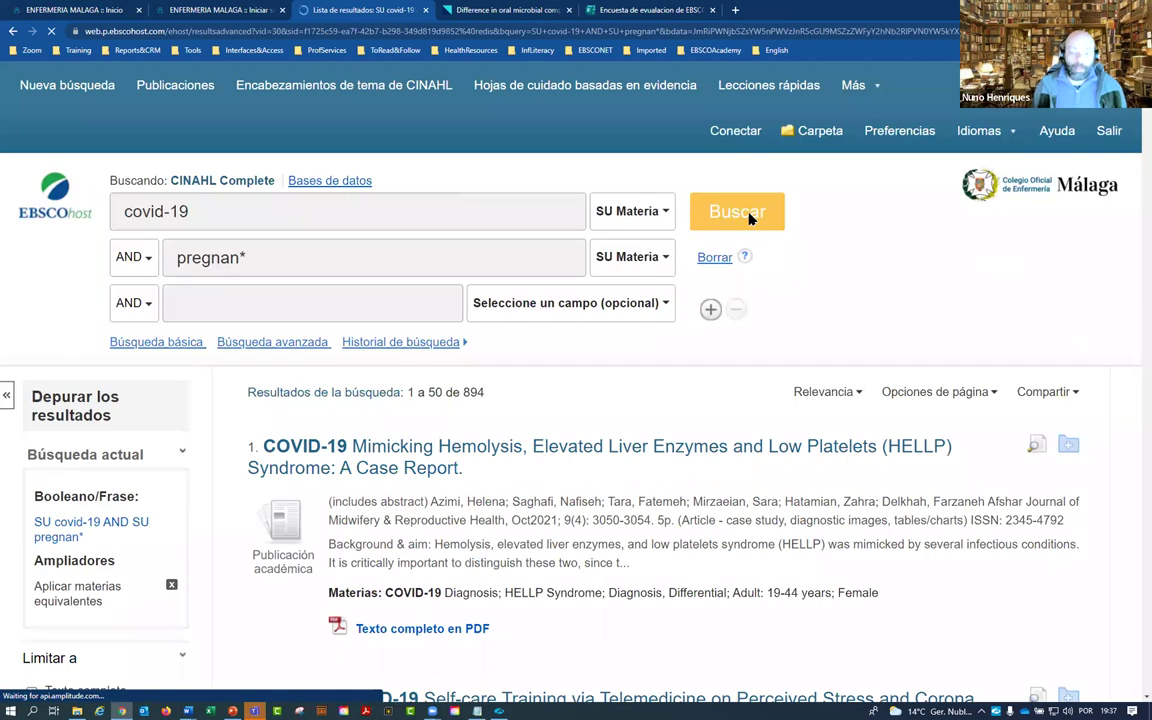
Step: Compare the search terms with the first result, highlighting covid-19, pregnan and the record's full Materias line
scroll(749, 216, "down", 2)
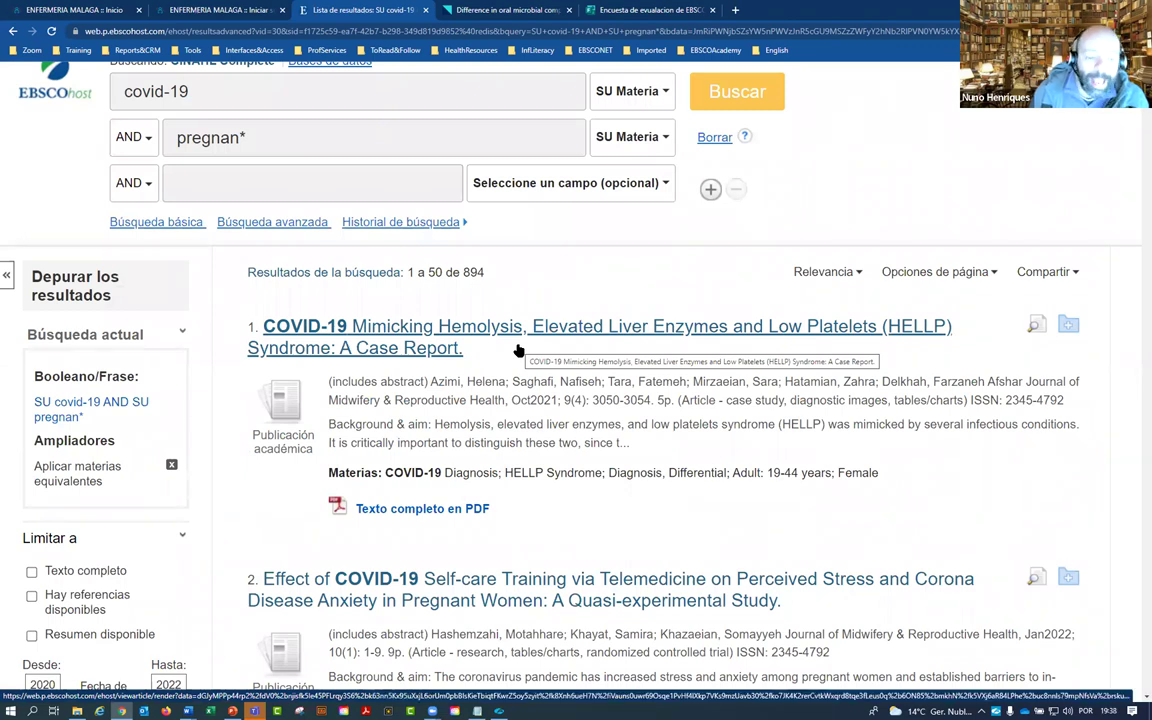
scroll(518, 350, "up", 2)
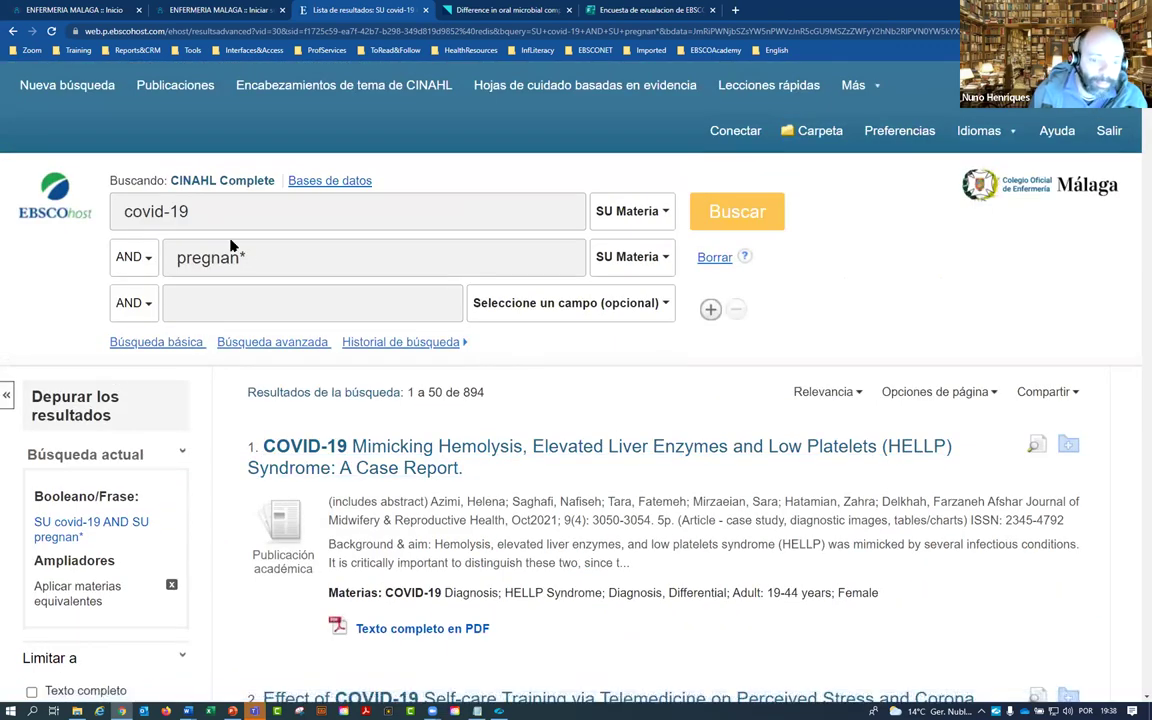
left_click_drag(200, 211, 118, 214)
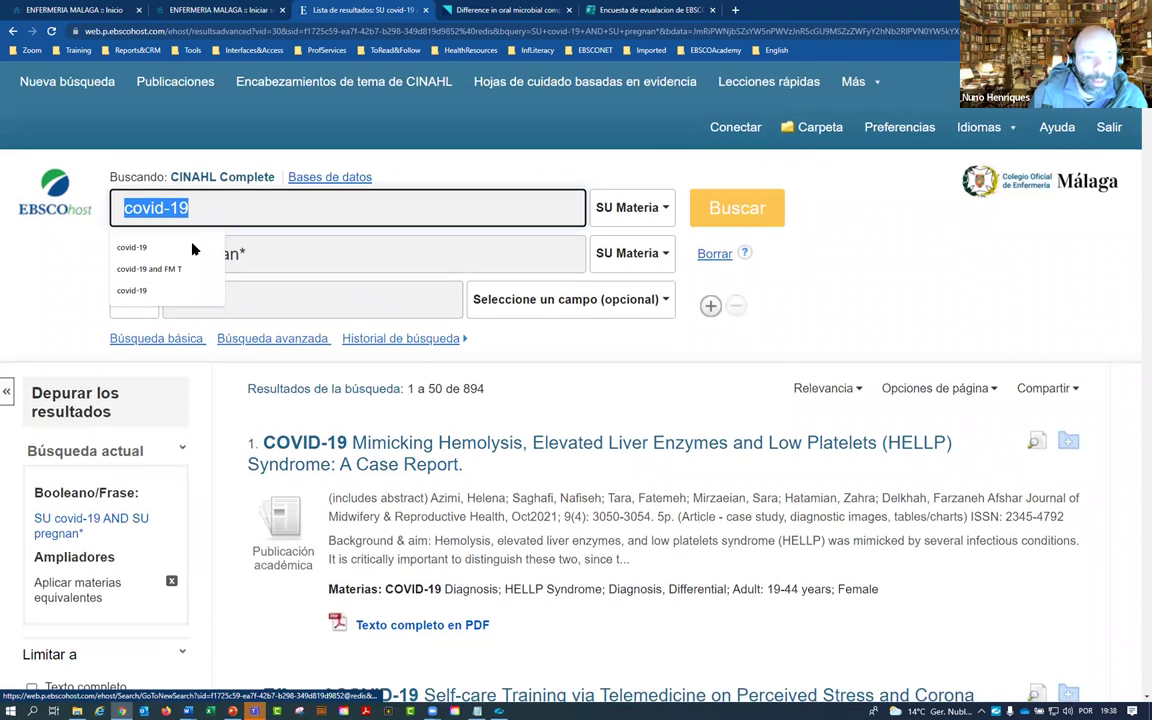
scroll(180, 215, "down", 1)
double_click(181, 197)
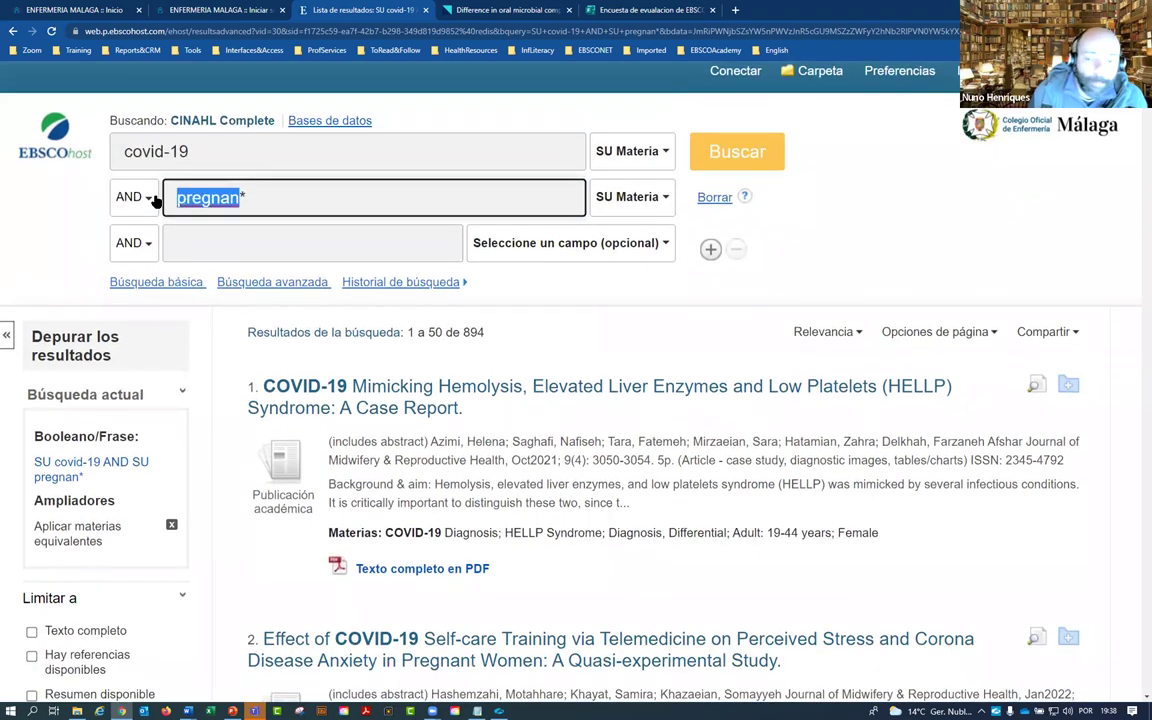
scroll(440, 345, "down", 3)
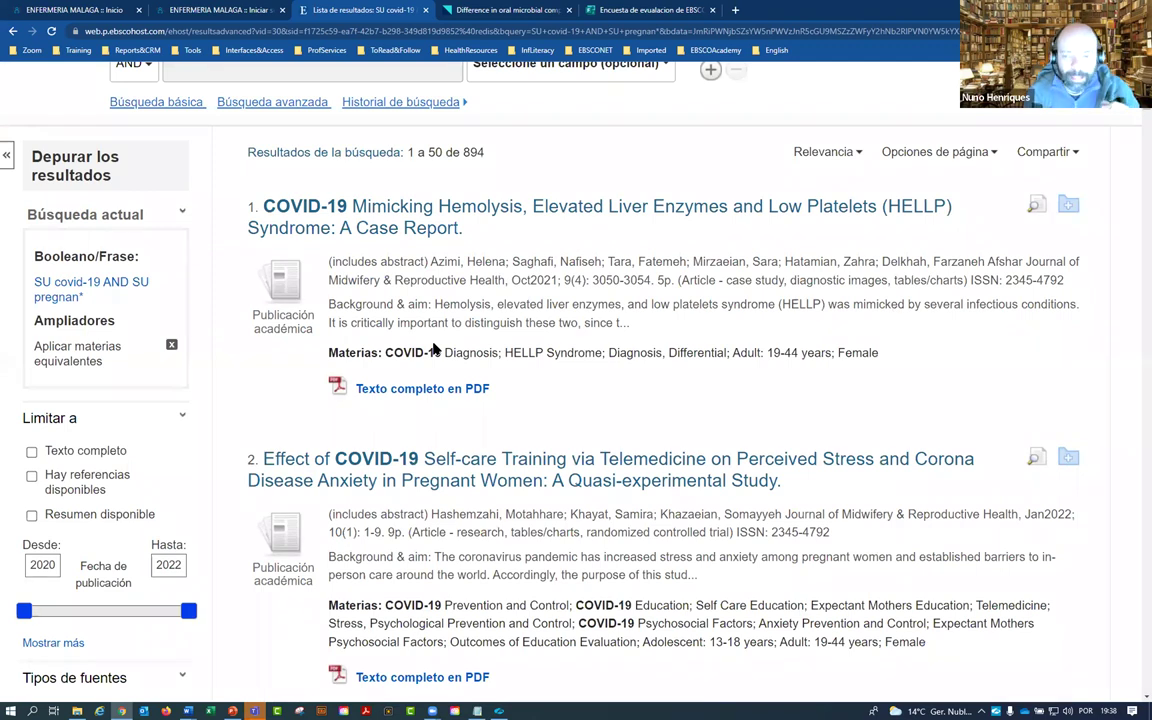
left_click_drag(329, 352, 879, 353)
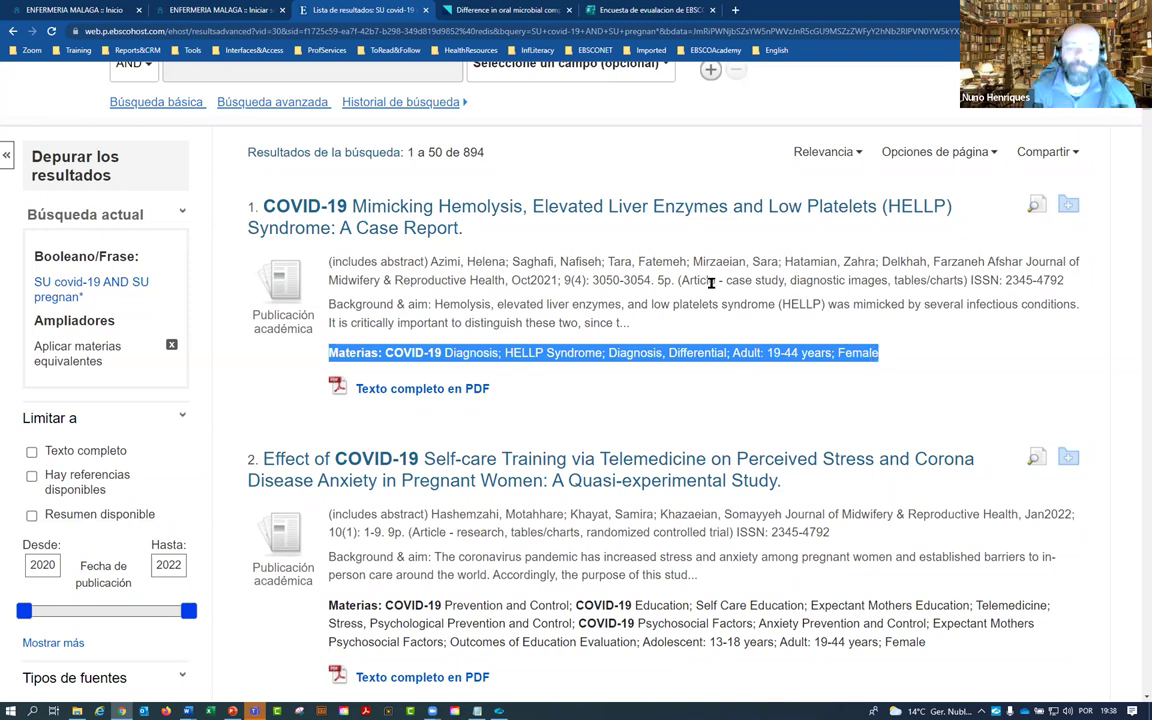
Step: Open the first record's details and highlight Pregnancy among its minor subjects
left_click(636, 207)
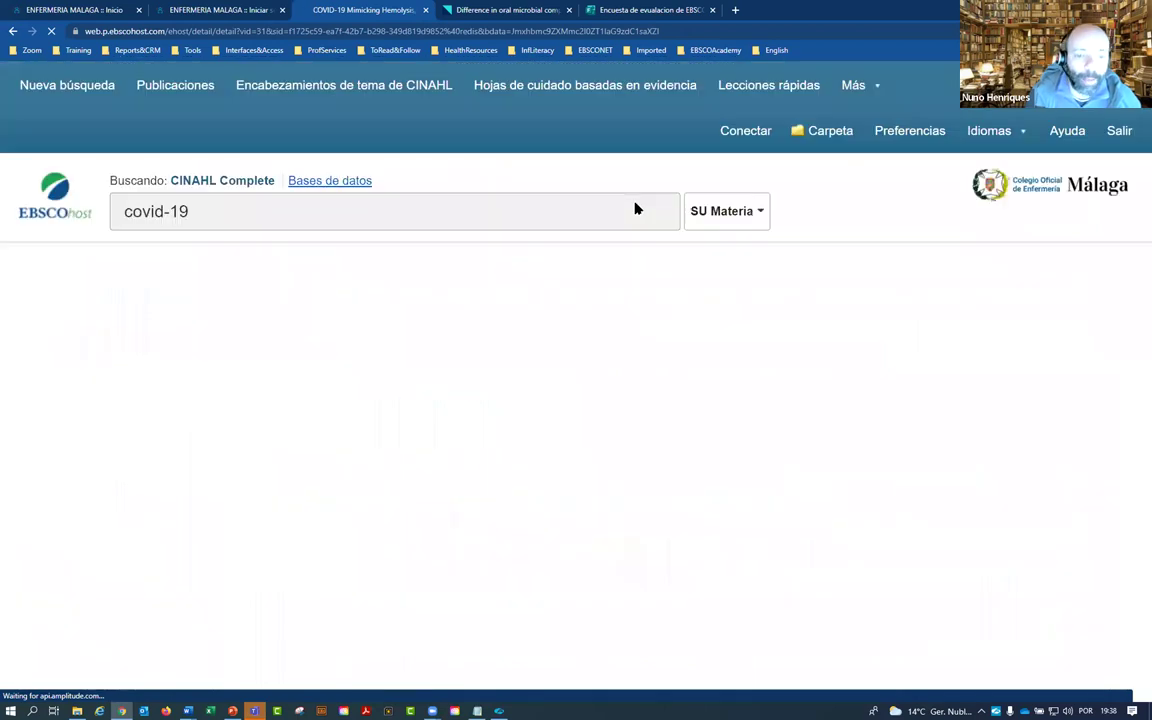
scroll(627, 308, "down", 5)
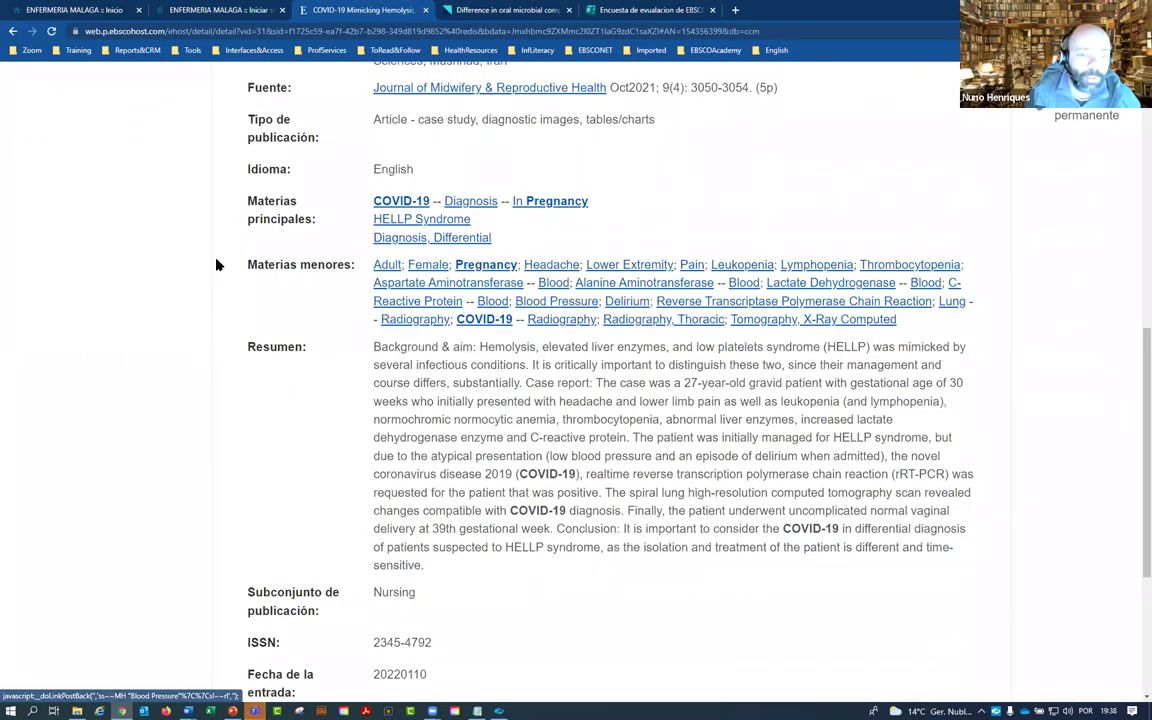
left_click_drag(325, 265, 372, 265)
left_click_drag(456, 265, 517, 266)
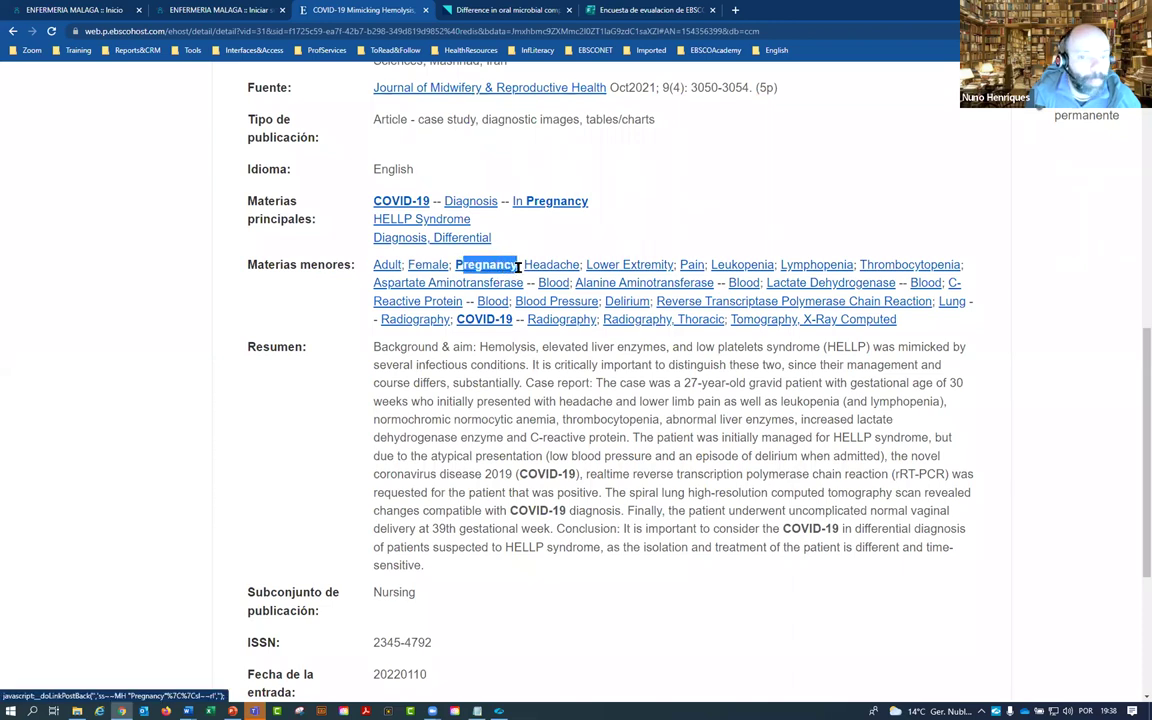
Step: Return to the results list and replace pregnan* with nurs* in the second search row
left_click(10, 31)
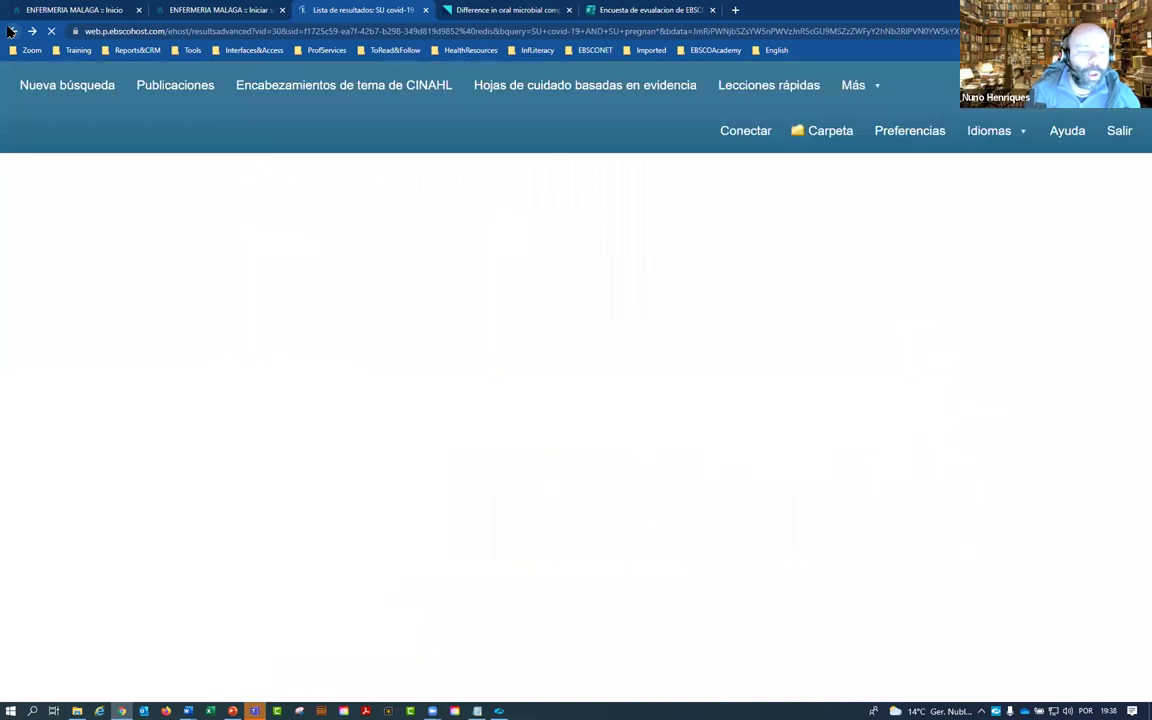
scroll(323, 308, "up", 3)
triple_click(165, 257)
type("nurs")
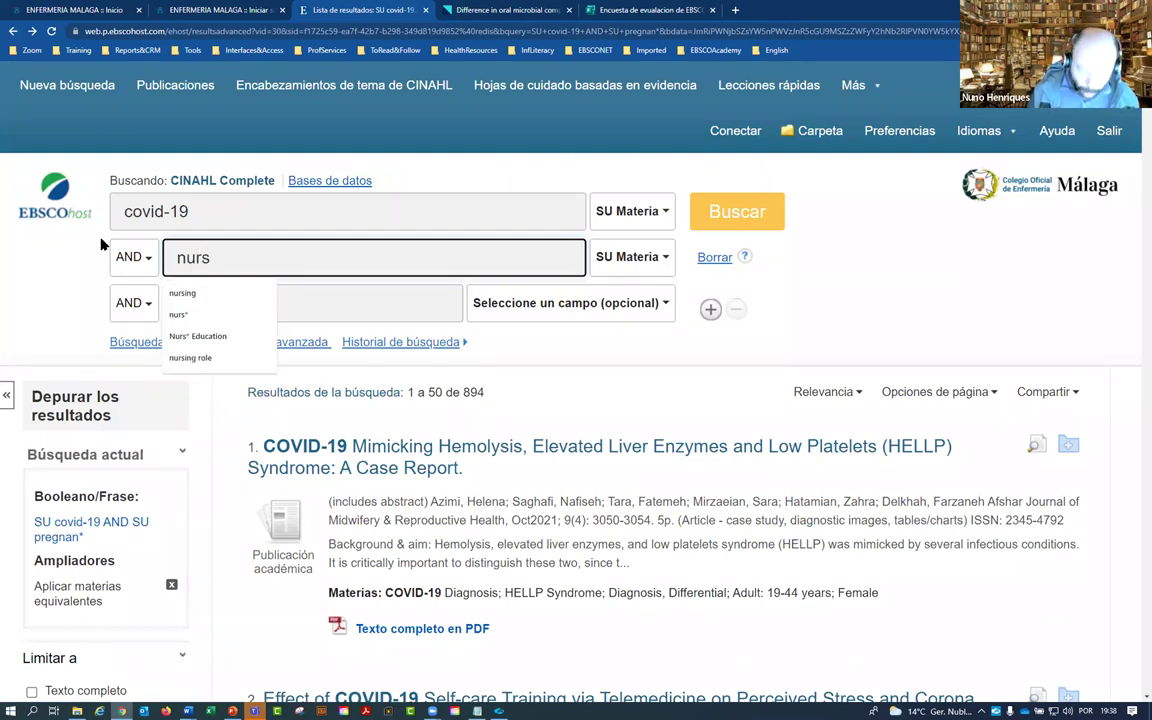
type("*")
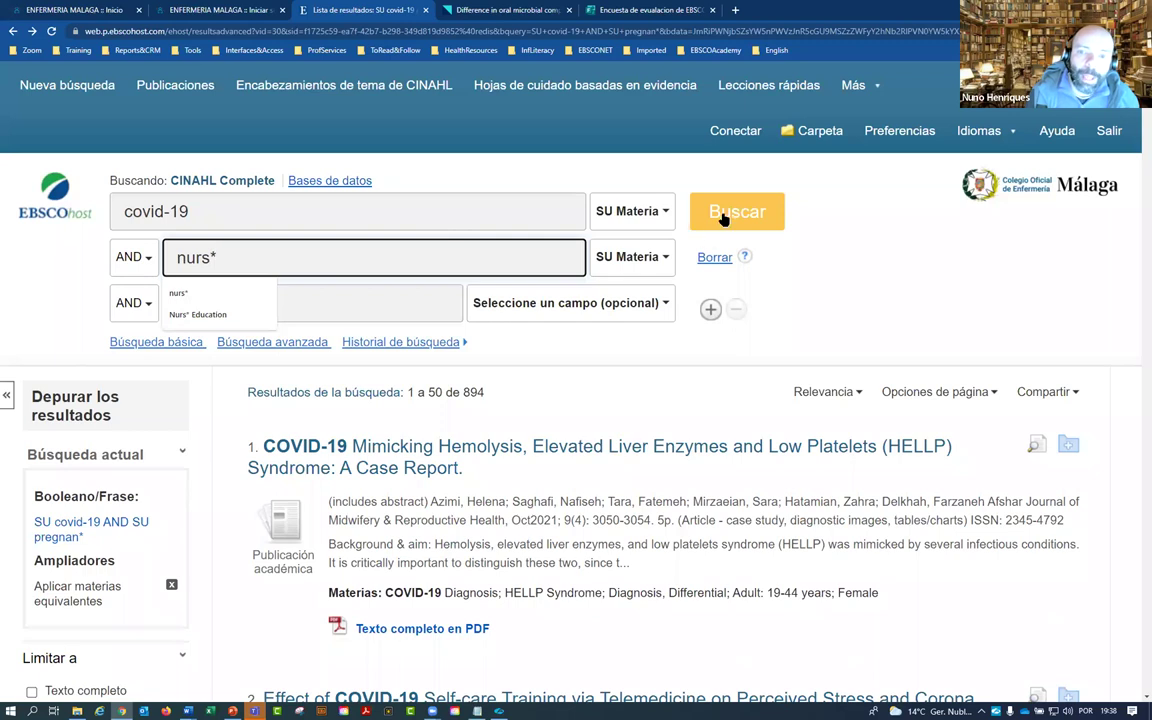
Step: Remove the SU Materia restriction from both search rows and run the search for covid-19 AND nurs*
left_click(632, 211)
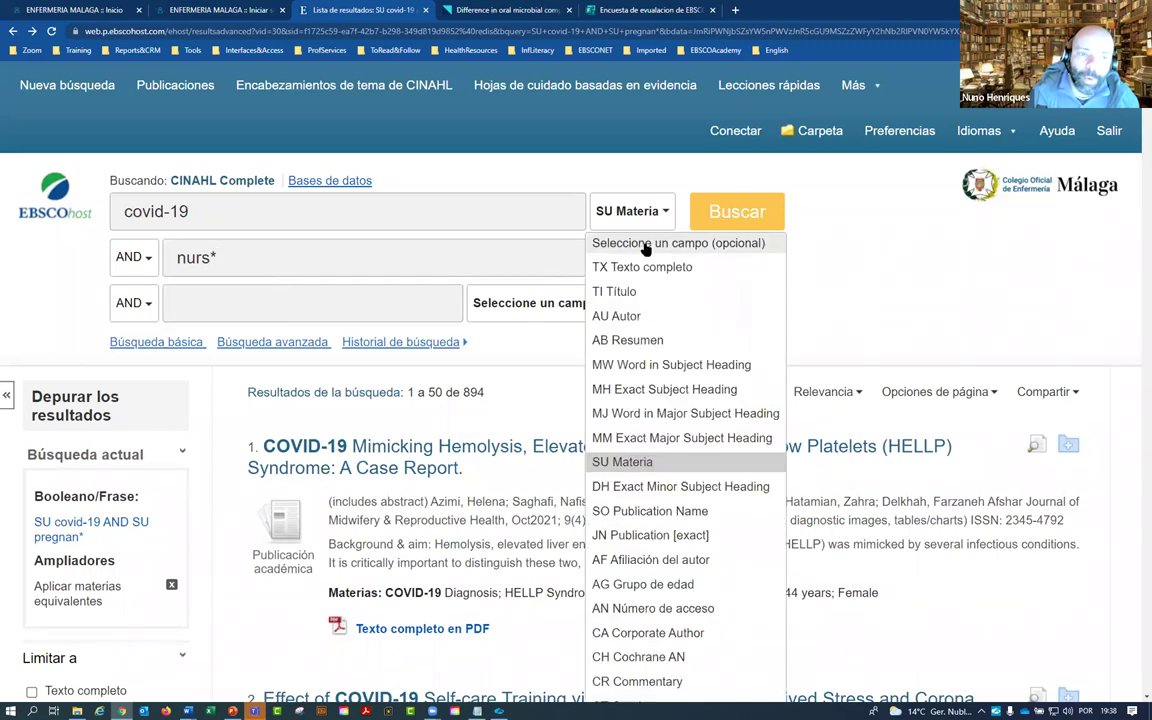
left_click(640, 243)
left_click(640, 256)
left_click(640, 288)
left_click(737, 222)
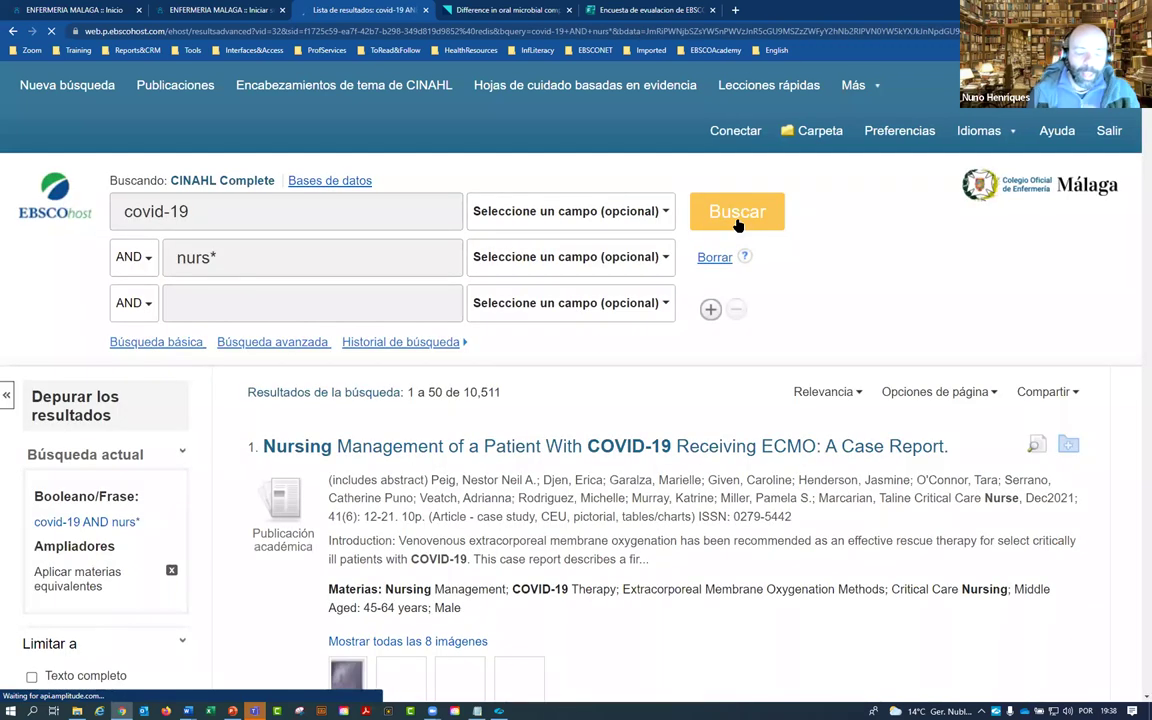
Step: Examine the first result of the covid-19 AND nurs* search, highlighting ECMO in its title
scroll(620, 300, "down", 2)
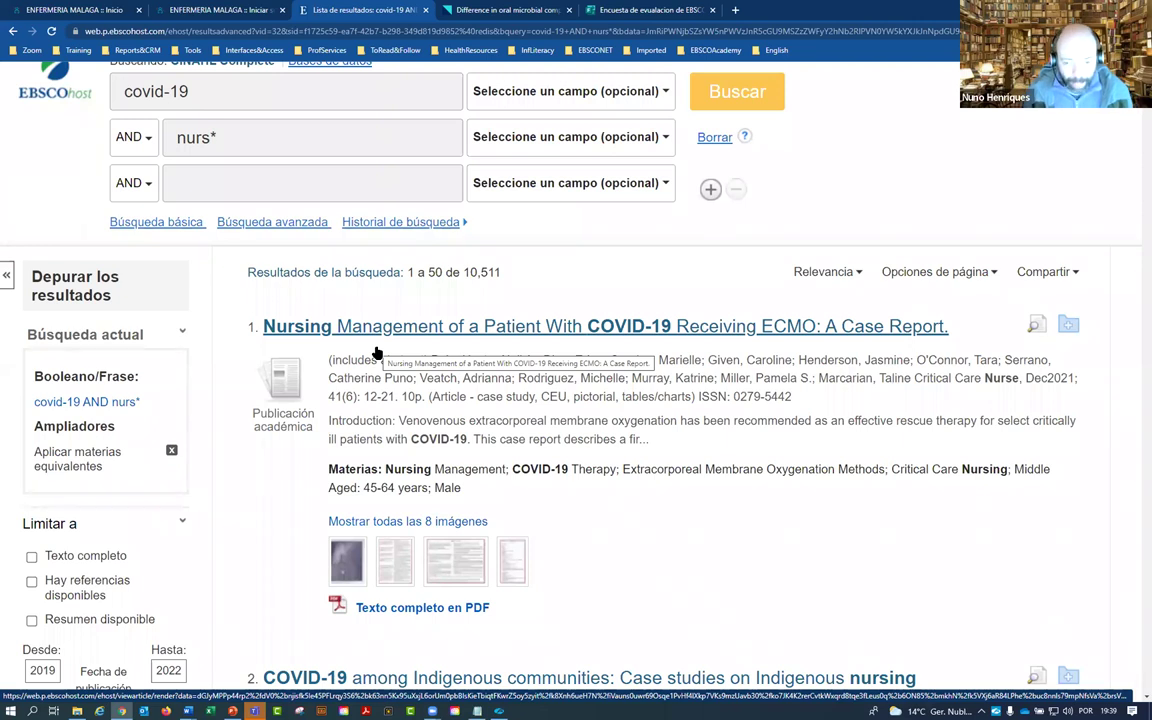
left_click_drag(762, 326, 808, 333)
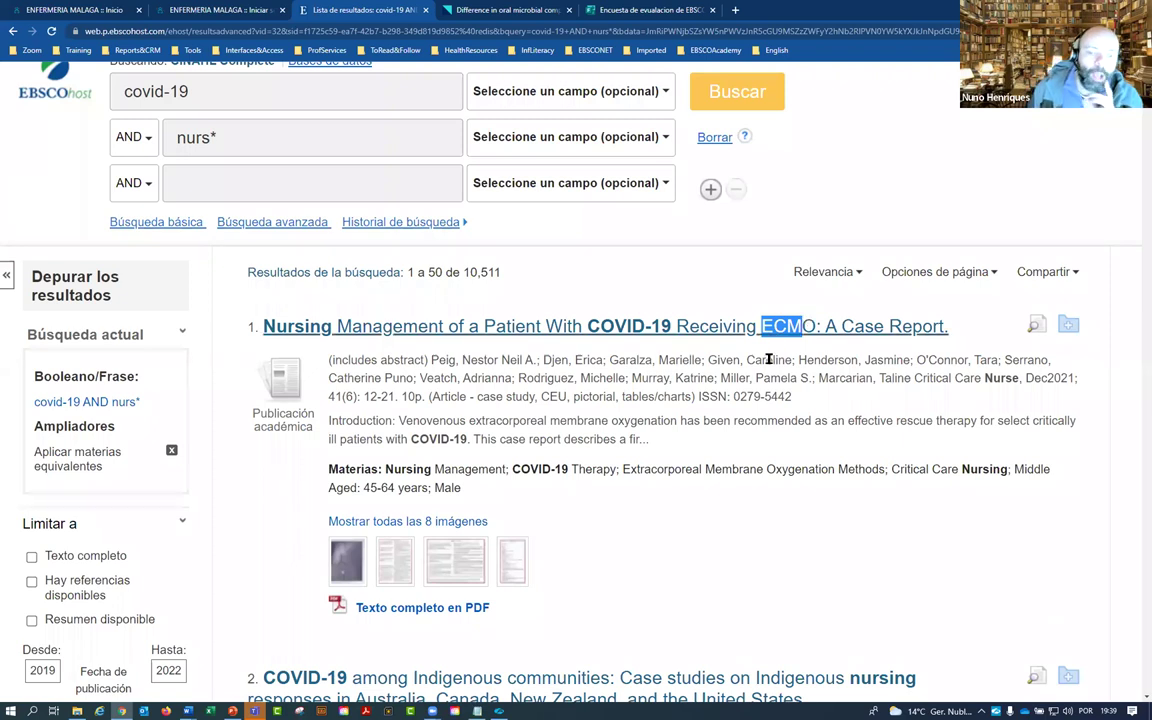
scroll(744, 413, "up", 1)
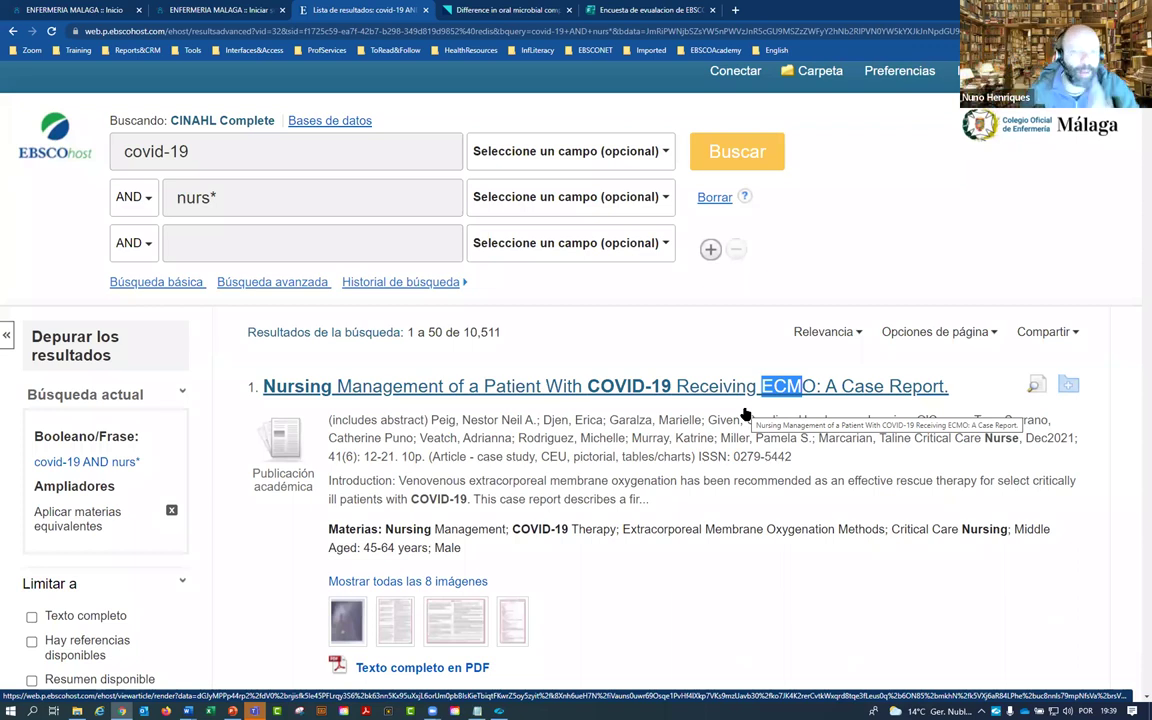
Step: Set the field of all three search rows to SU Materia
left_click(605, 152)
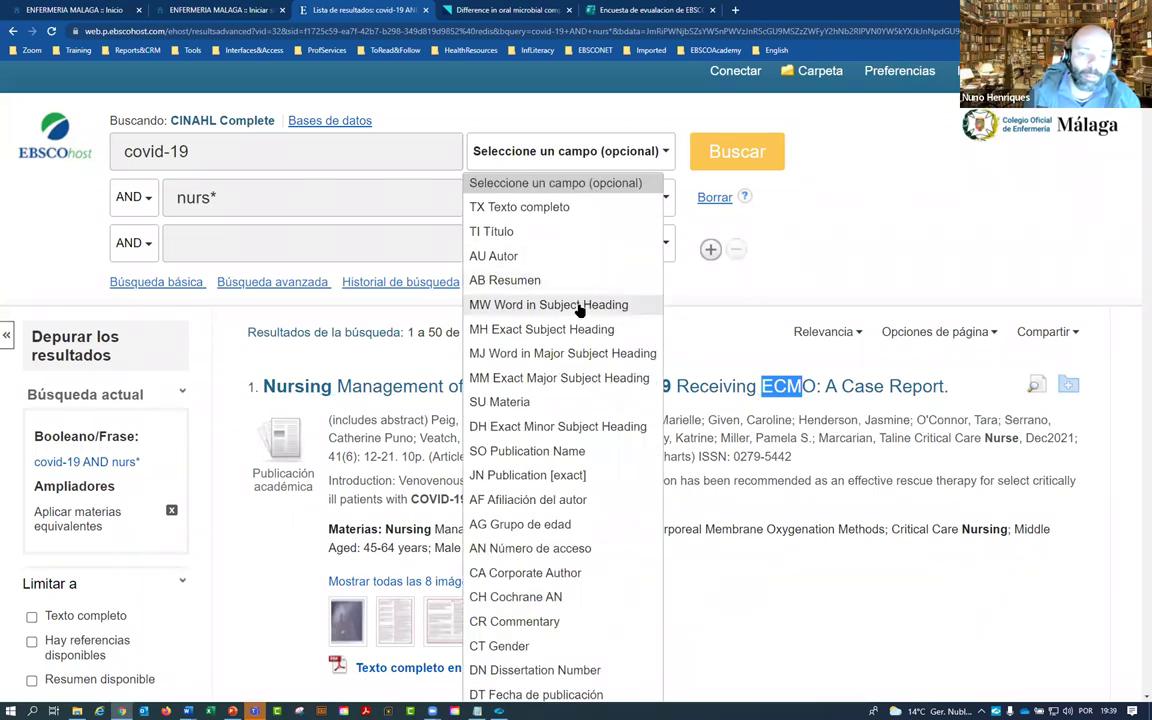
left_click(527, 401)
left_click(600, 197)
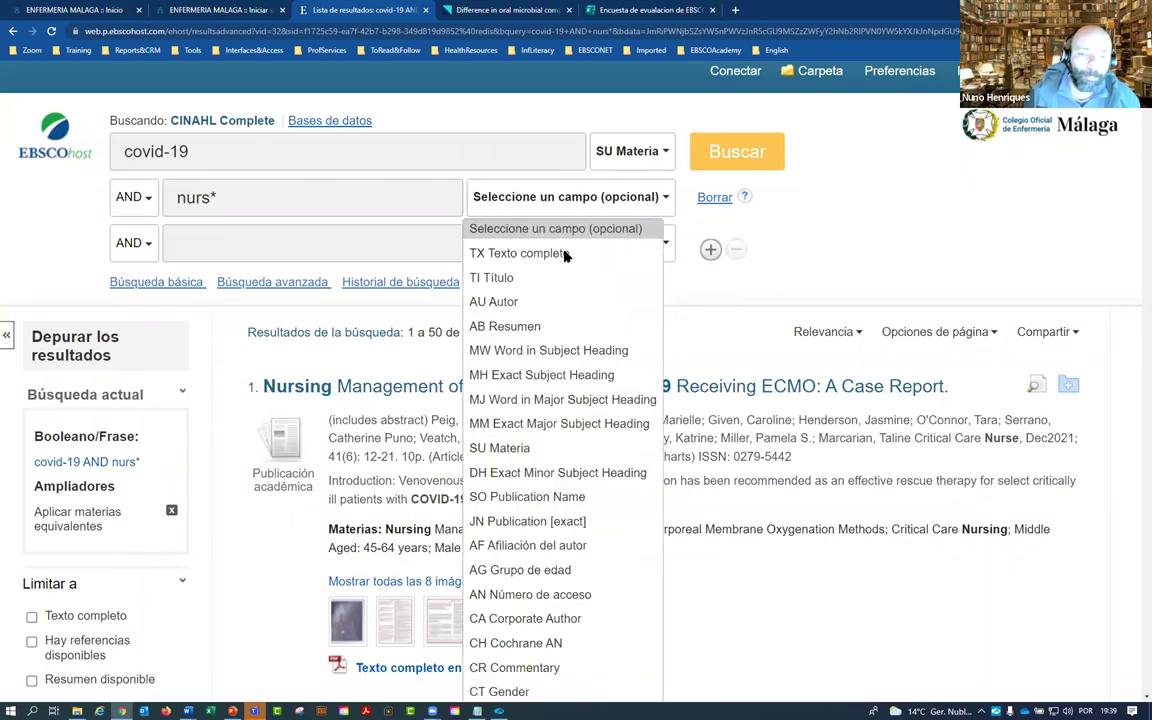
left_click(548, 330)
left_click(620, 195)
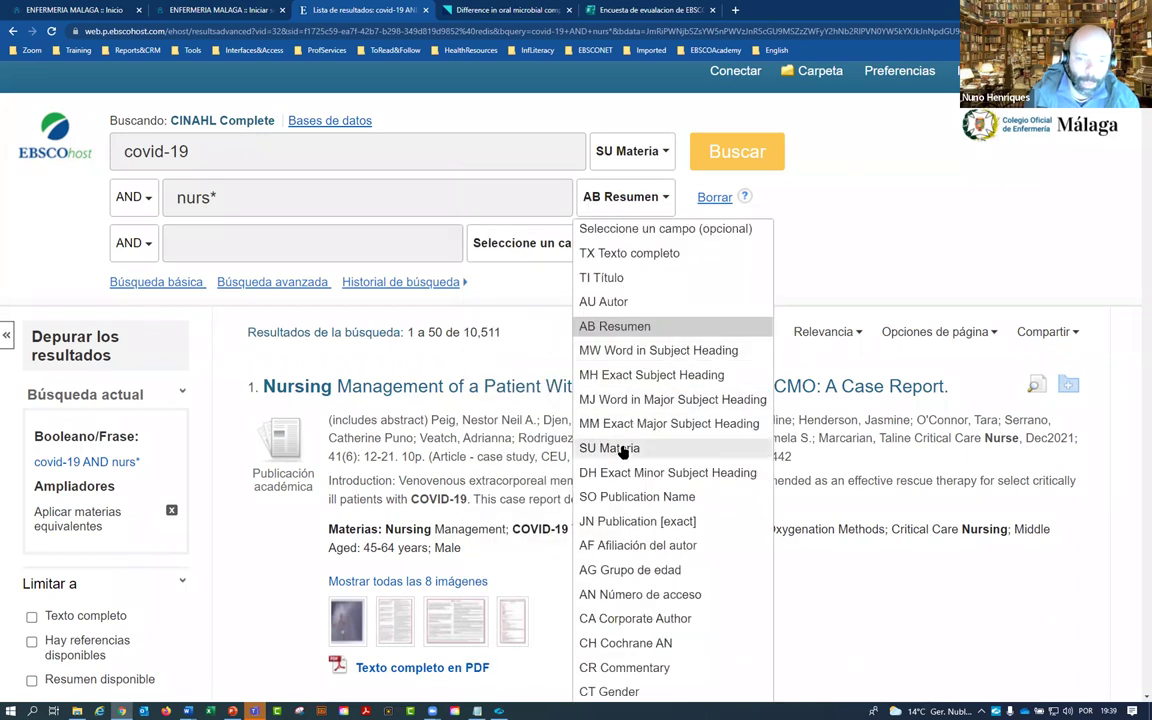
left_click(620, 449)
left_click(612, 245)
left_click(520, 488)
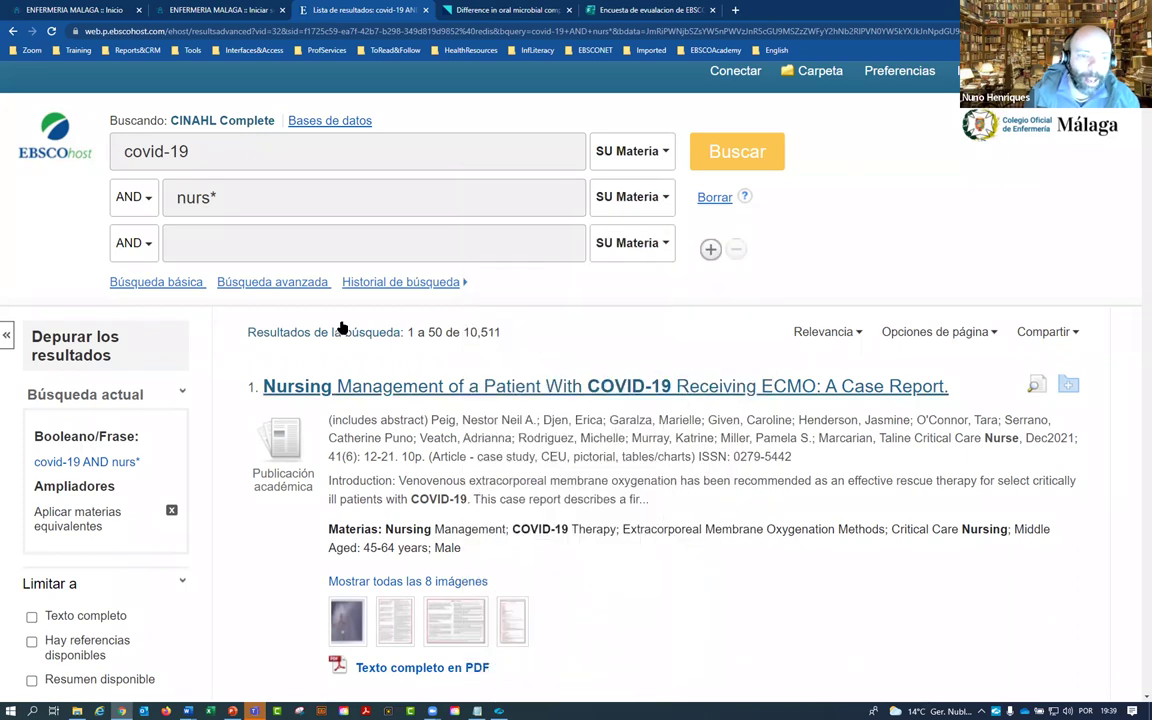
Step: Enter ecmo in the third search row and run the search with all rows restricted to SU Materia
left_click(314, 242)
type("ecmp")
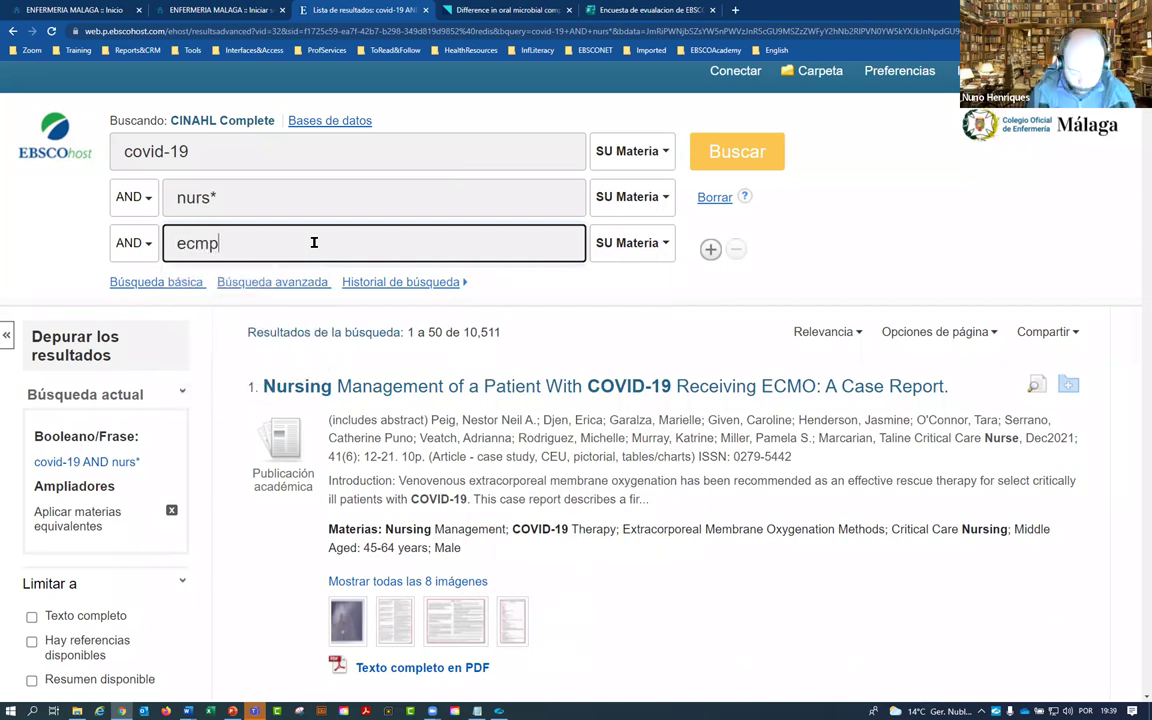
key("BackSpace")
type("o")
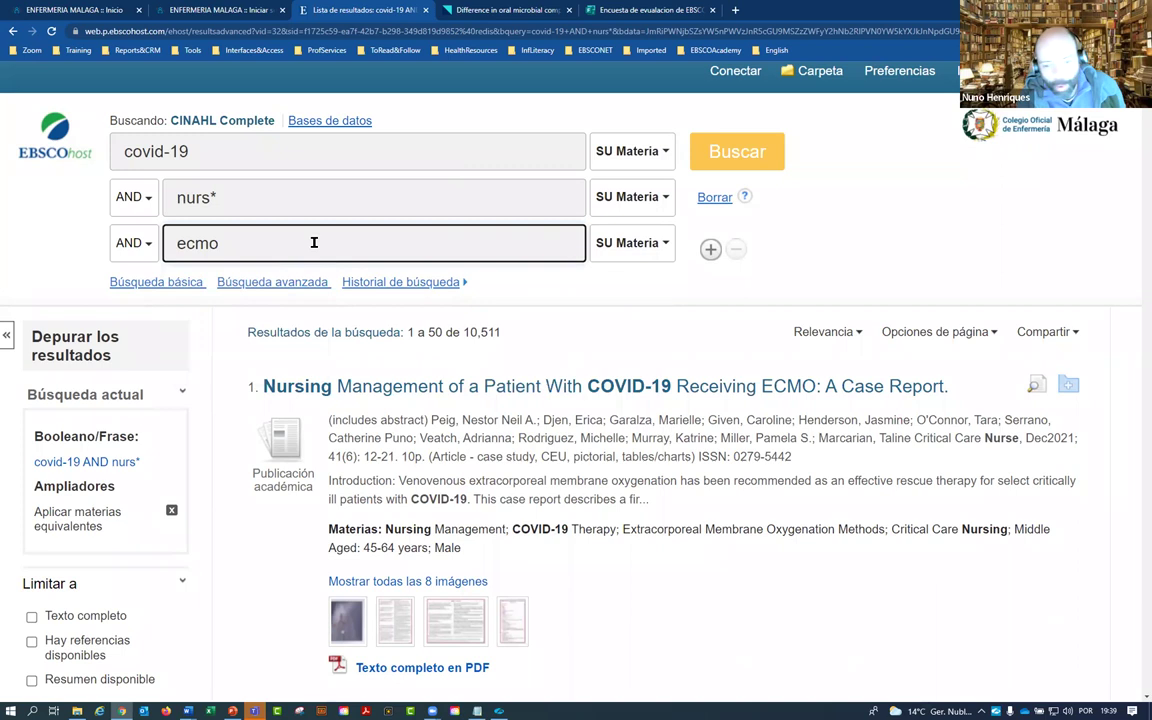
left_click(167, 116)
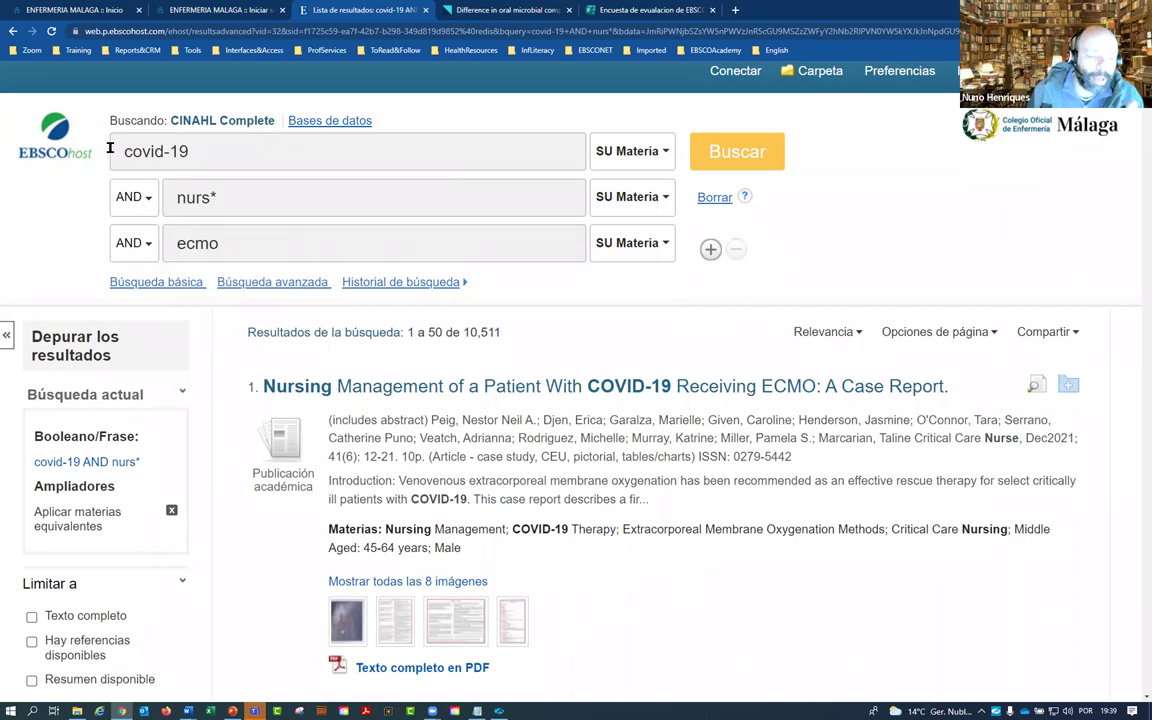
left_click(736, 158)
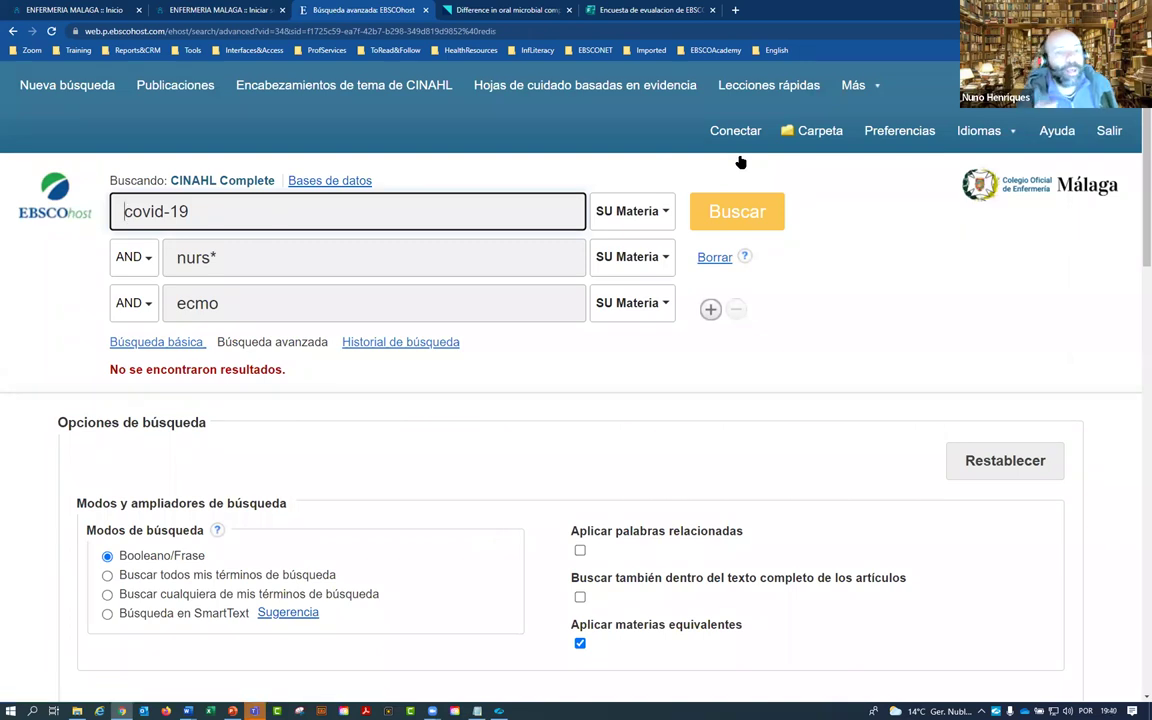
Step: Clear ecmo from the third search row and rerun the covid-19 AND nurs* subject search
left_click_drag(270, 292, 165, 312)
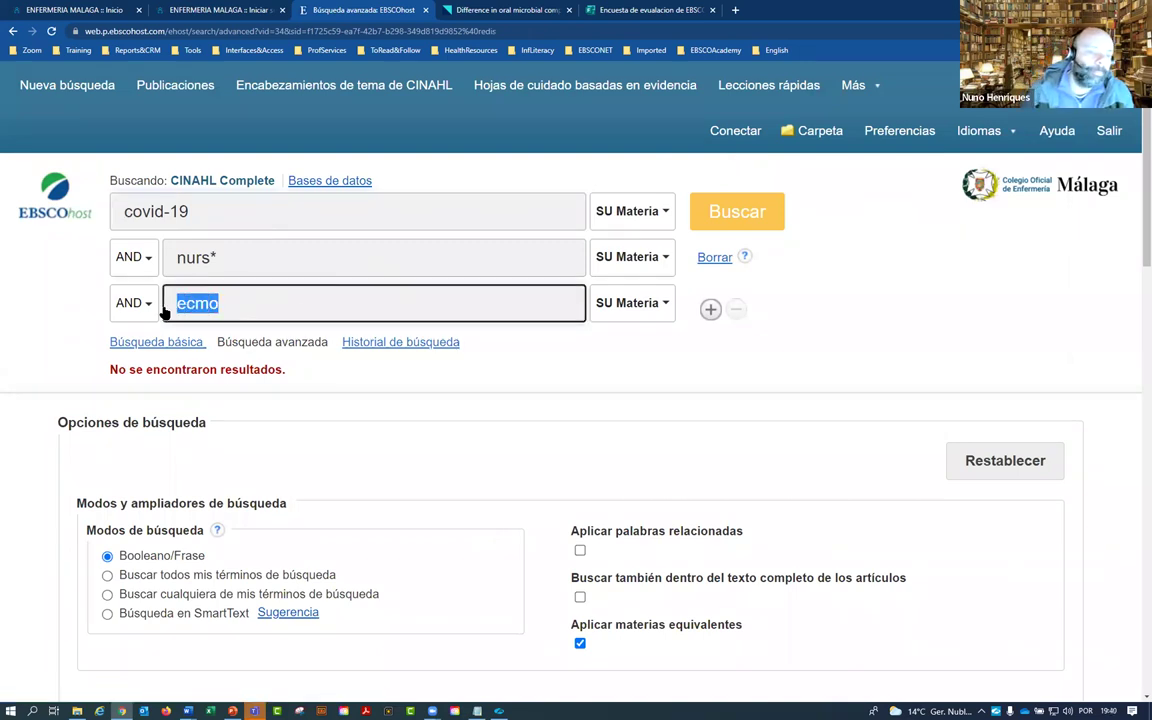
key("BackSpace")
left_click(738, 208)
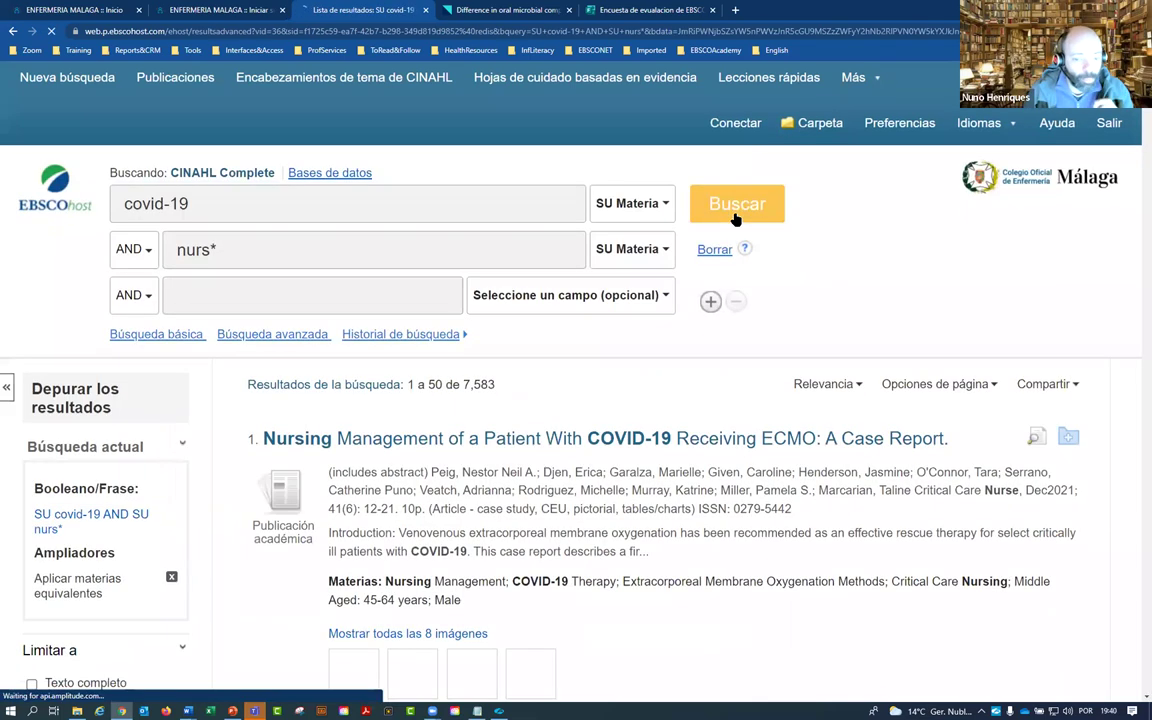
Step: Copy the subject term Extracorporeal Membrane Oxygenation from the first result and paste it into the third search row
scroll(735, 218, "down", 2)
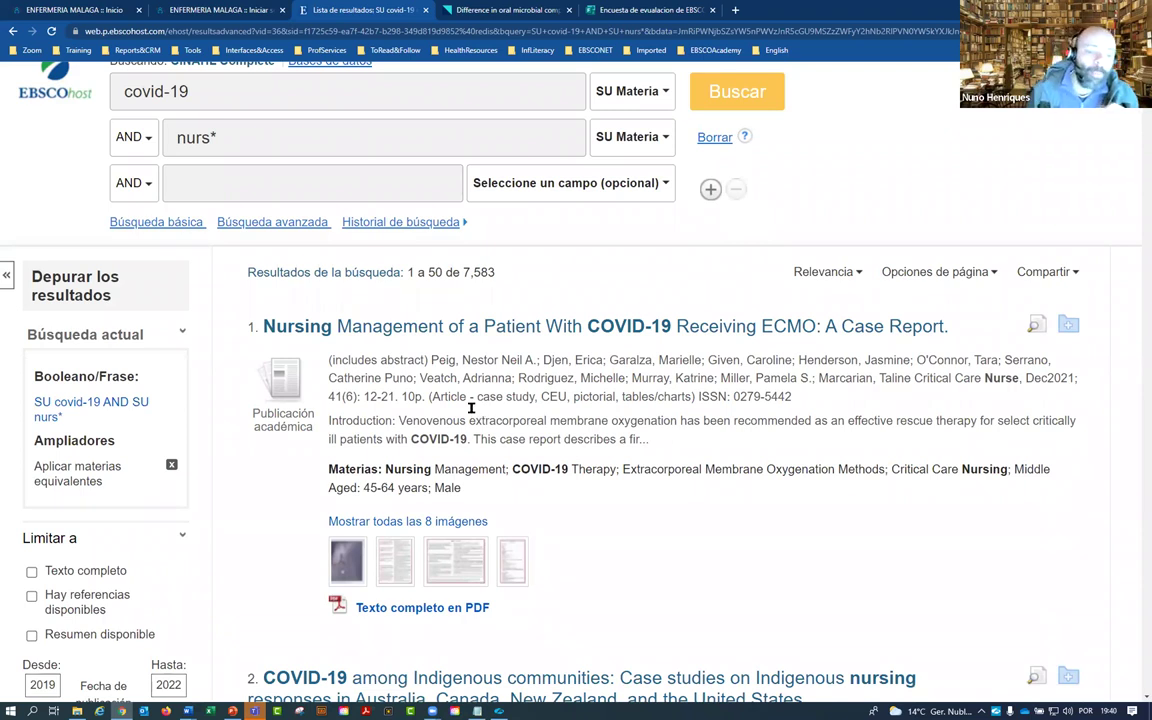
left_click_drag(327, 469, 390, 469)
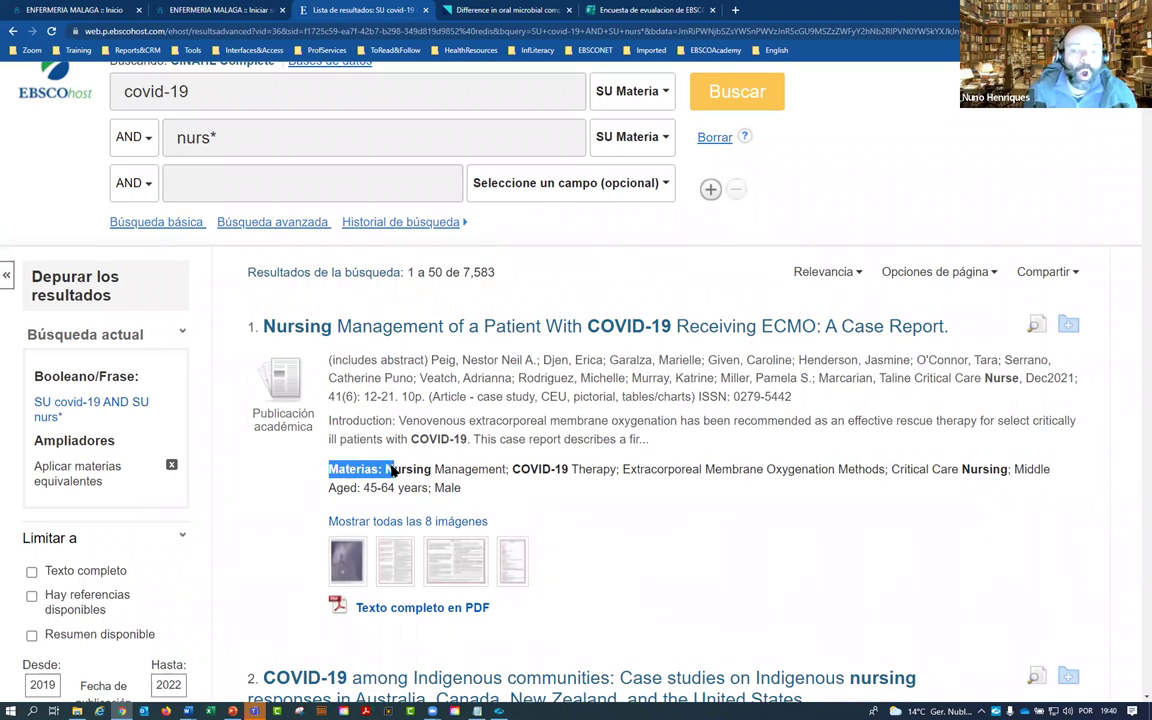
left_click(621, 472)
left_click_drag(621, 472, 835, 465)
key("ctrl+c")
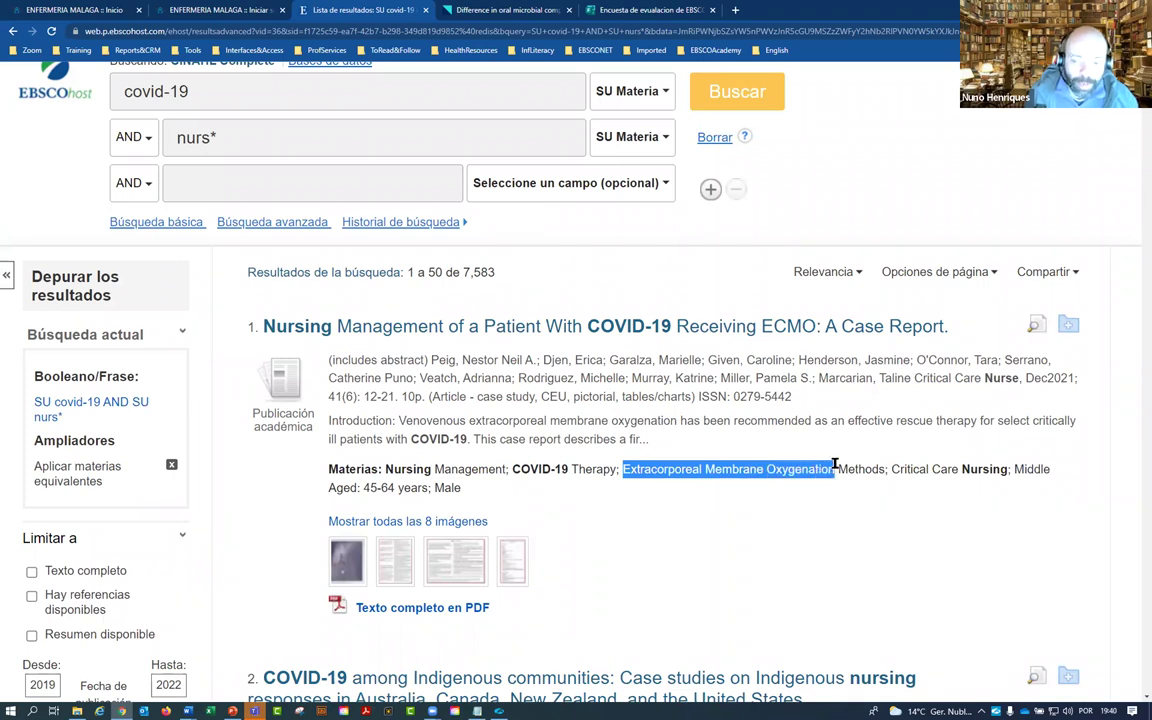
scroll(244, 311, "up", 2)
left_click(243, 309)
key("ctrl+v")
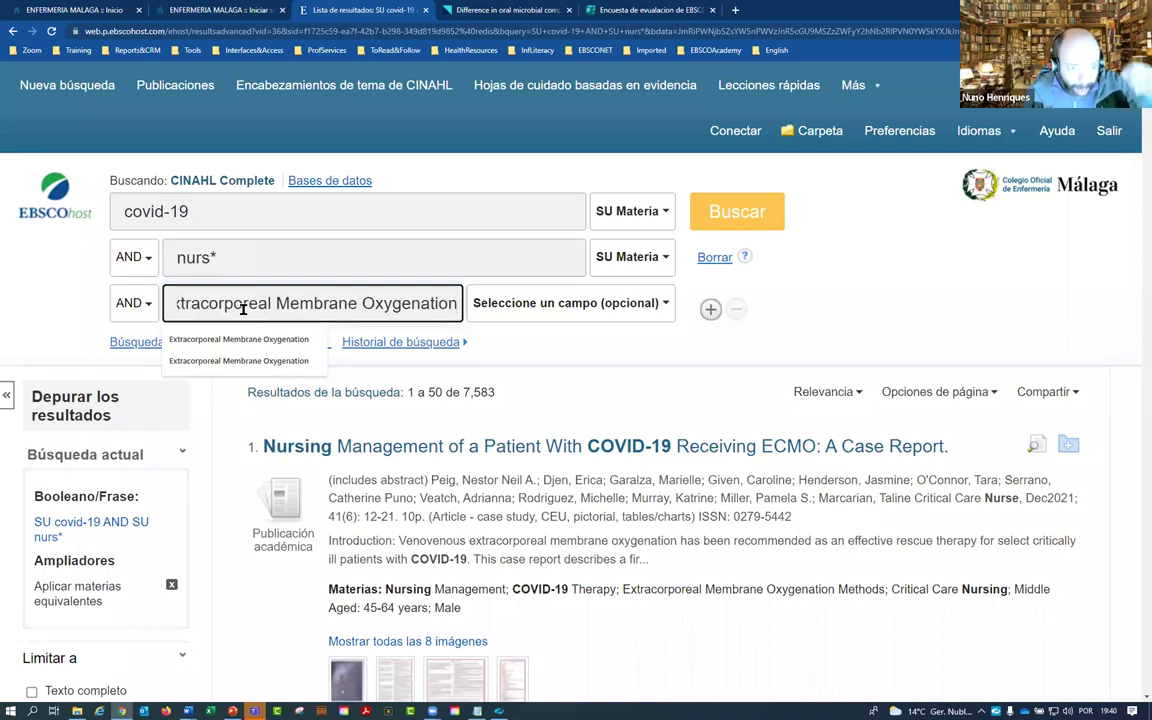
key("Home")
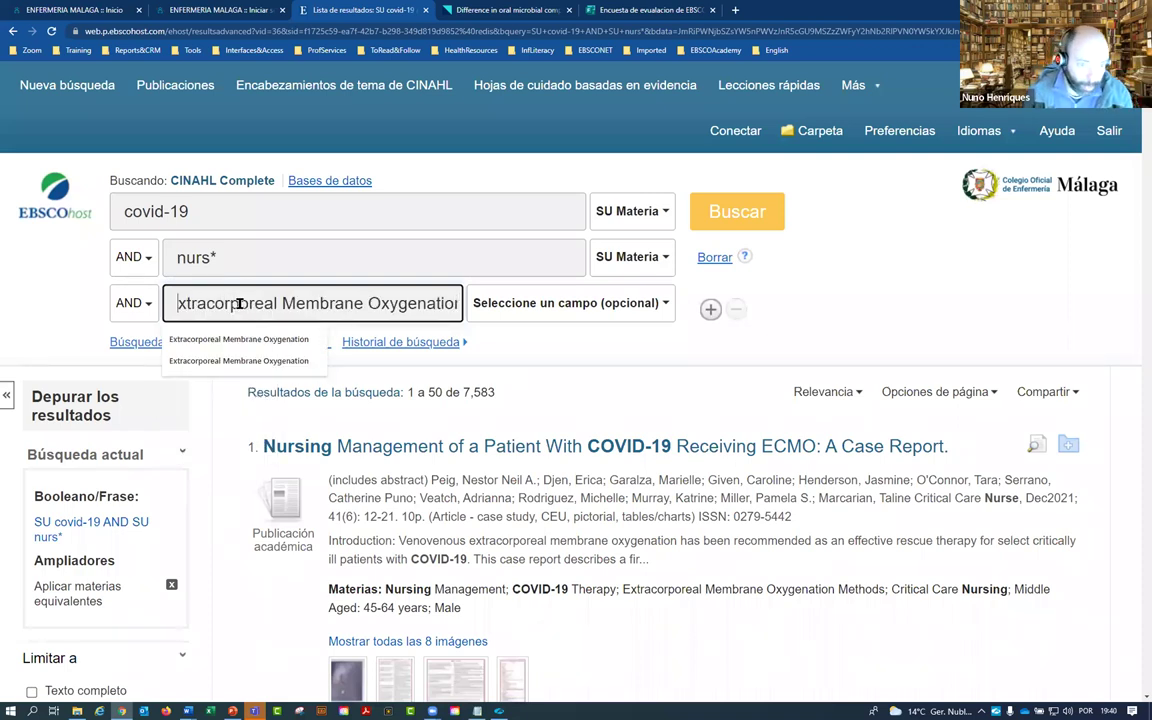
Step: Restrict the Extracorporeal Membrane Oxygenation row to SU Materia and run the search
left_click(541, 318)
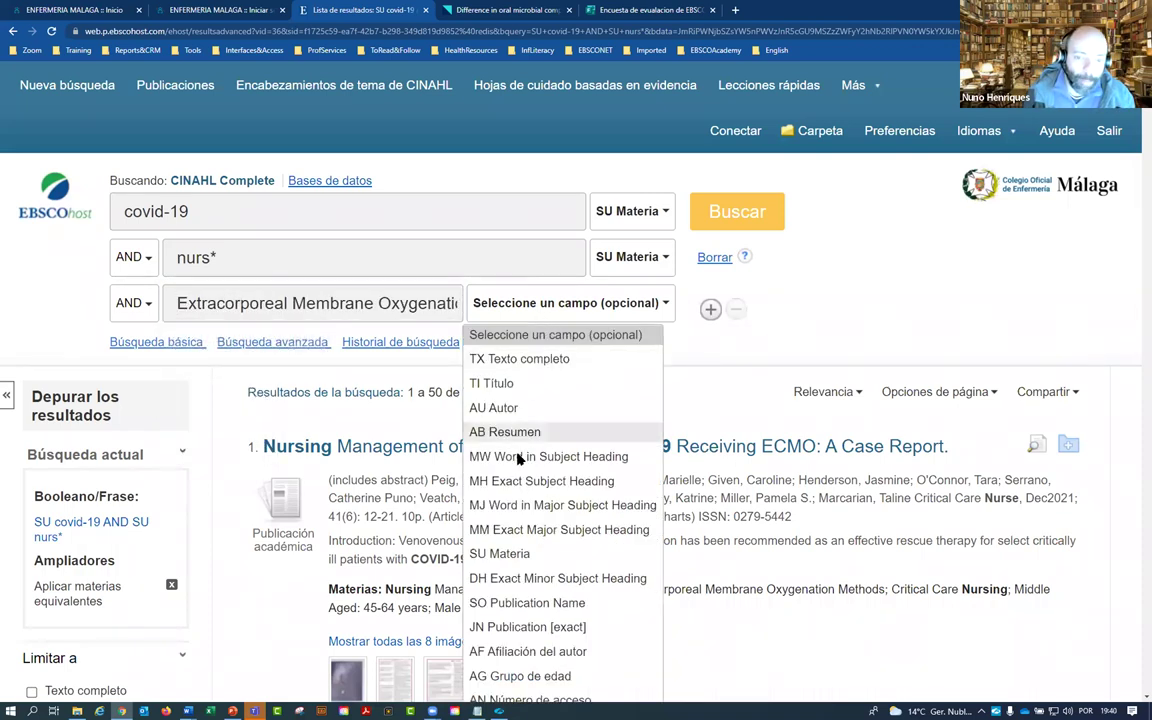
left_click(525, 555)
left_click(751, 217)
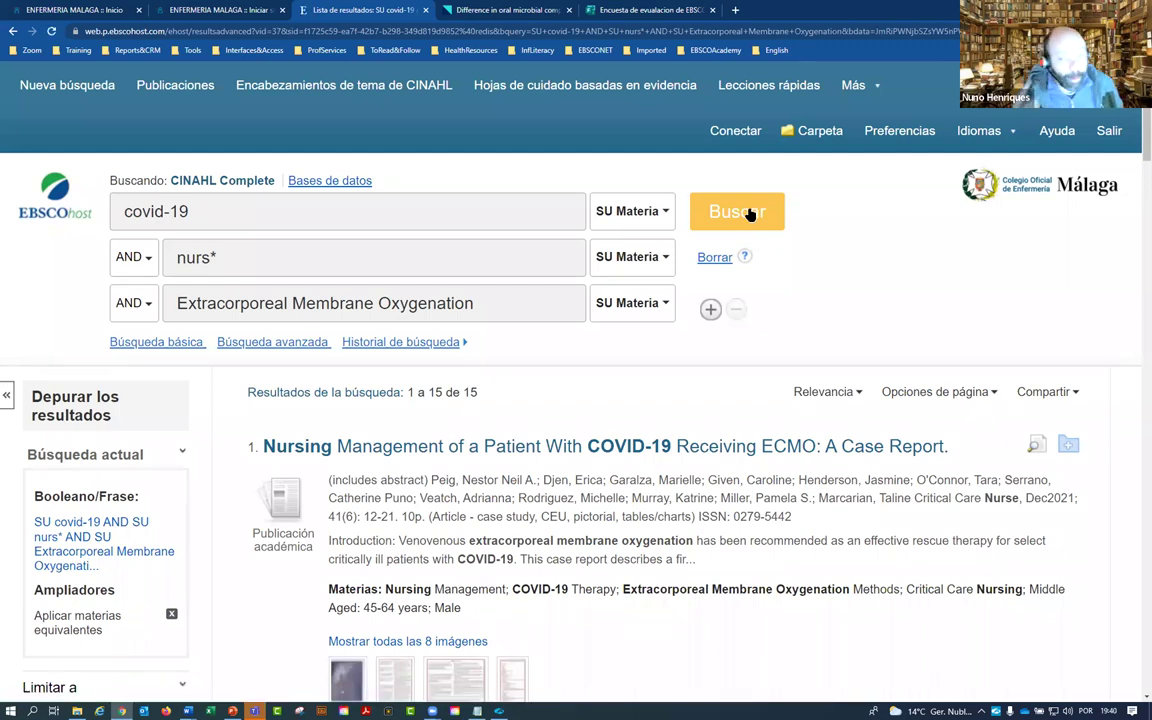
Step: Add a fourth search row joined with AND and enter pregnan* in it
left_click(710, 309)
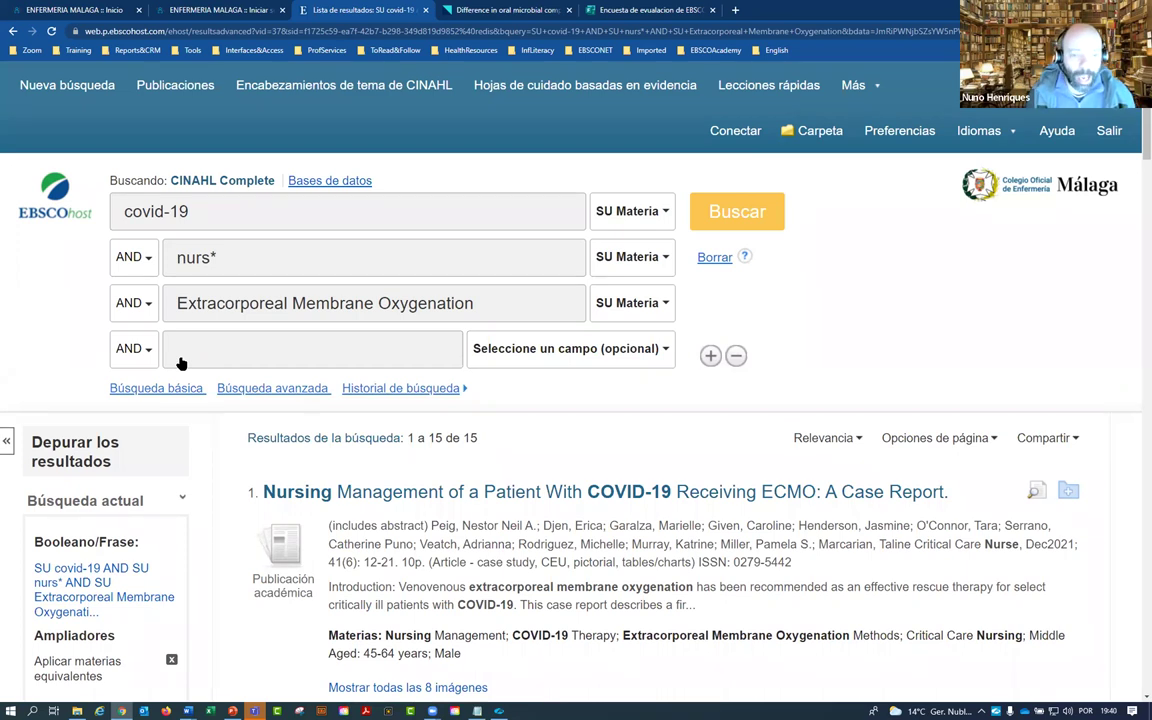
left_click(207, 347)
type("prea")
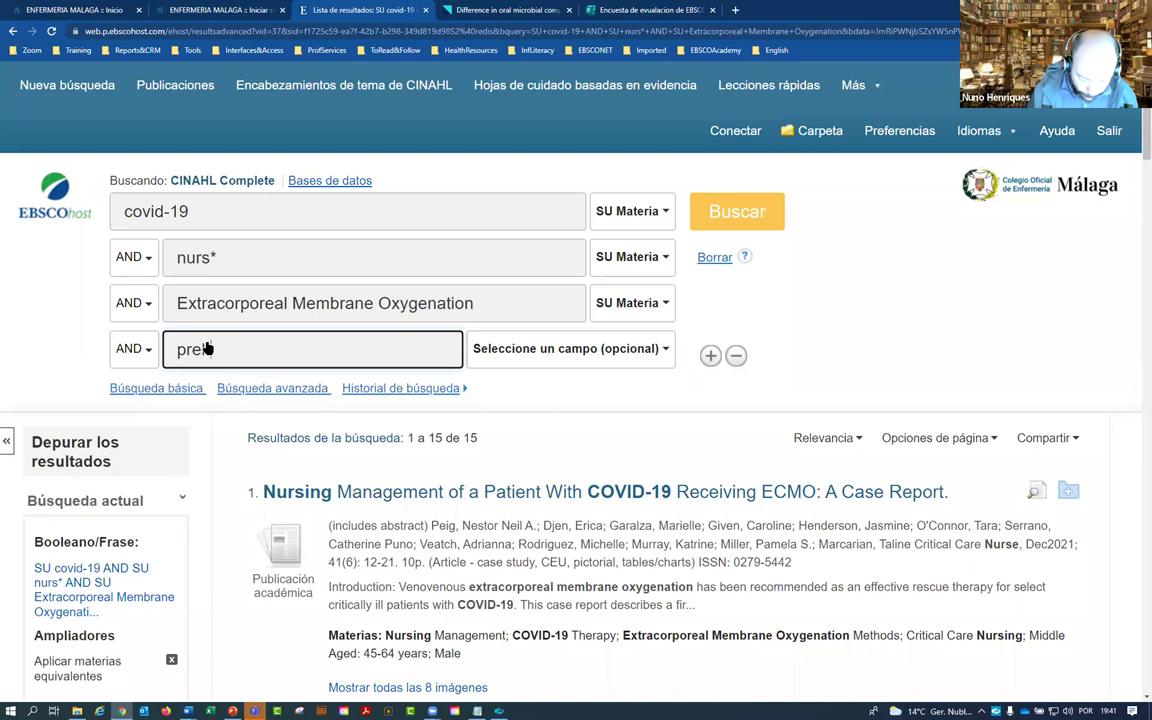
key("BackSpace")
type("gan")
key("BackSpace")
key("BackSpace")
type("nan")
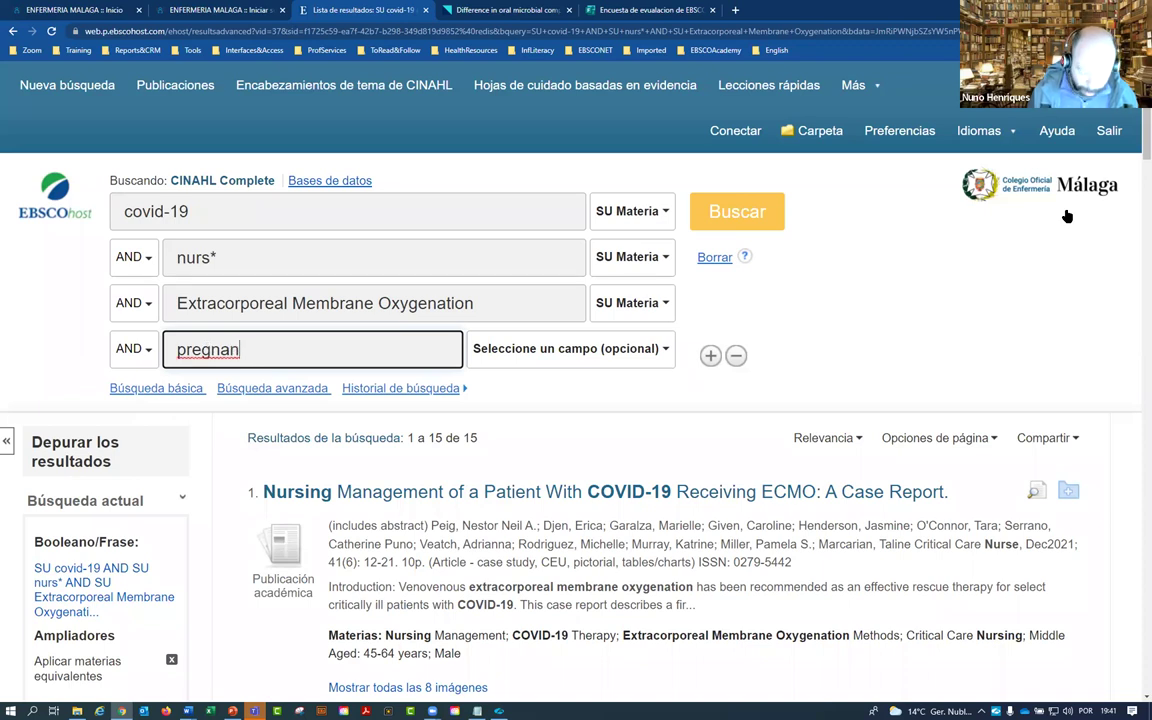
type("*")
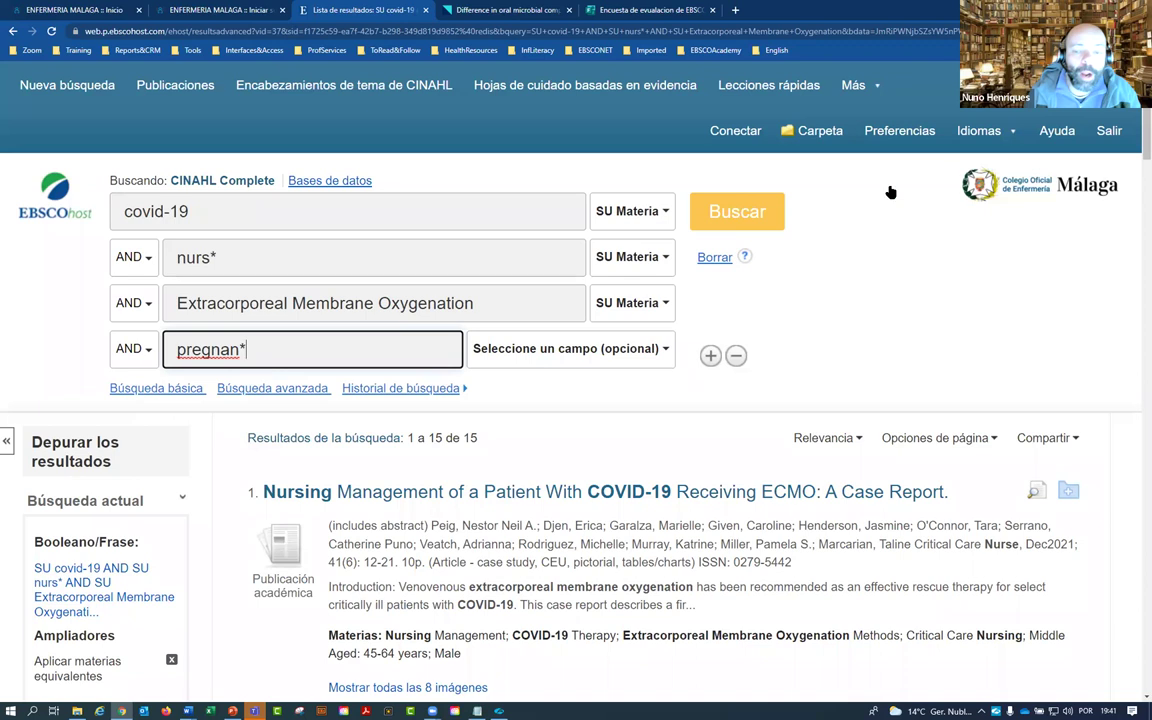
Step: Restrict the pregnan* row to SU Materia and run the four-row search
left_click(617, 350)
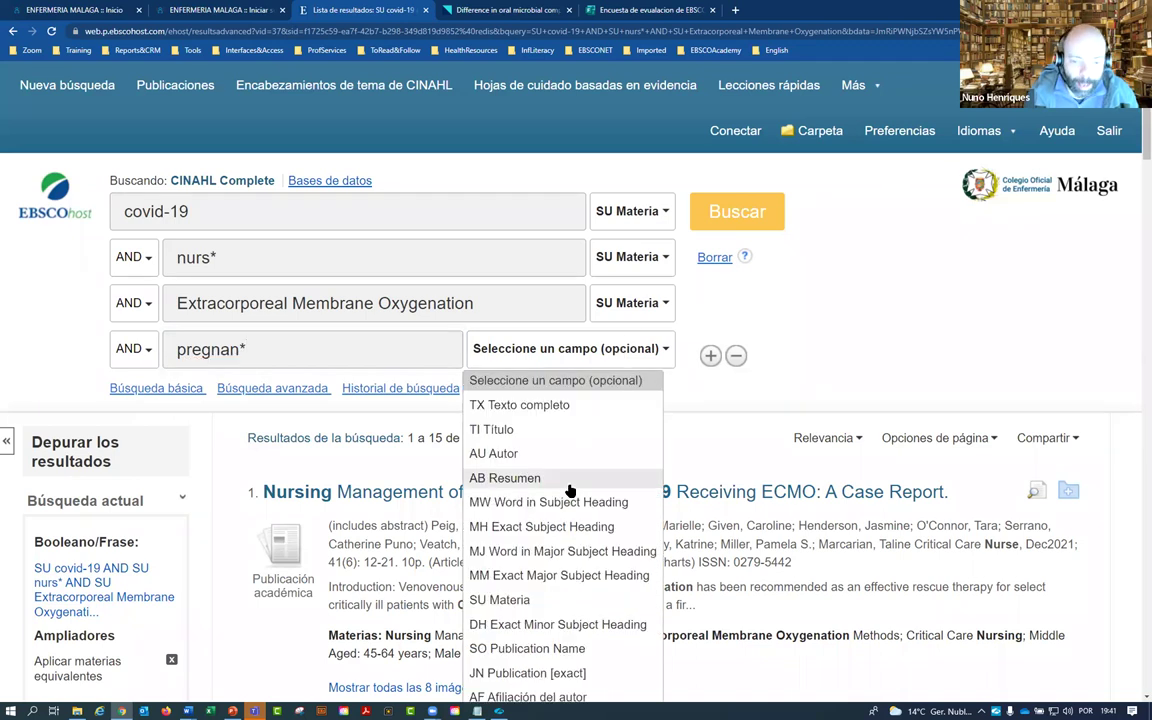
left_click(549, 600)
left_click(717, 208)
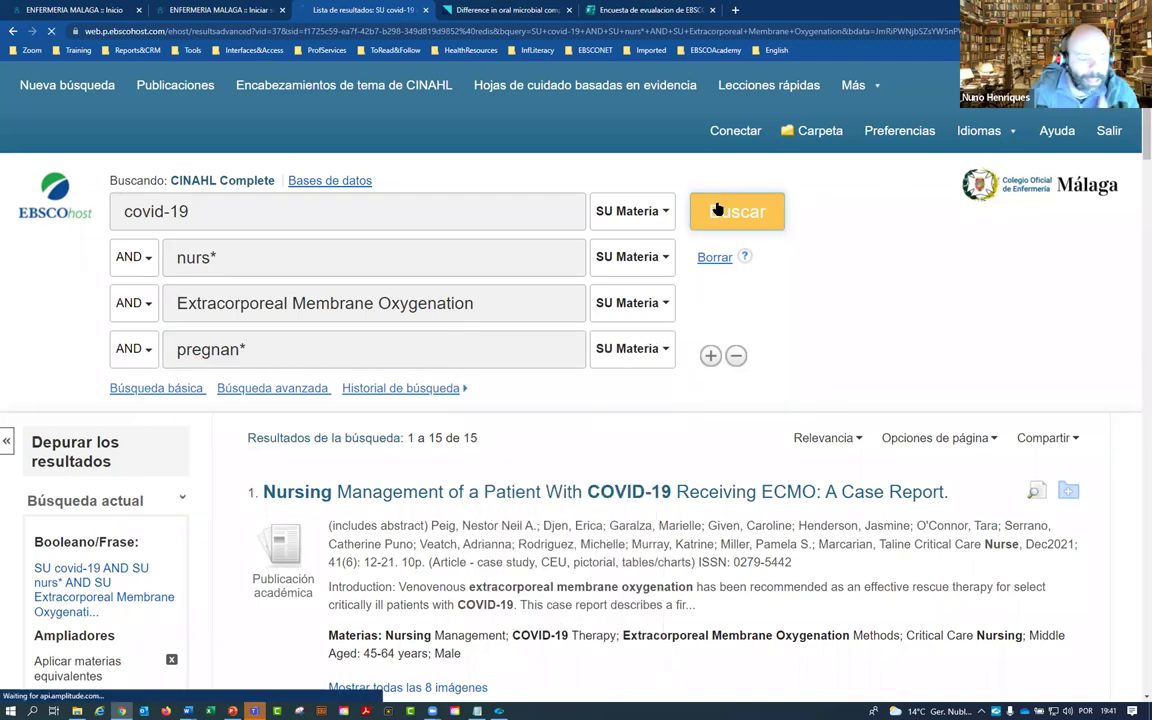
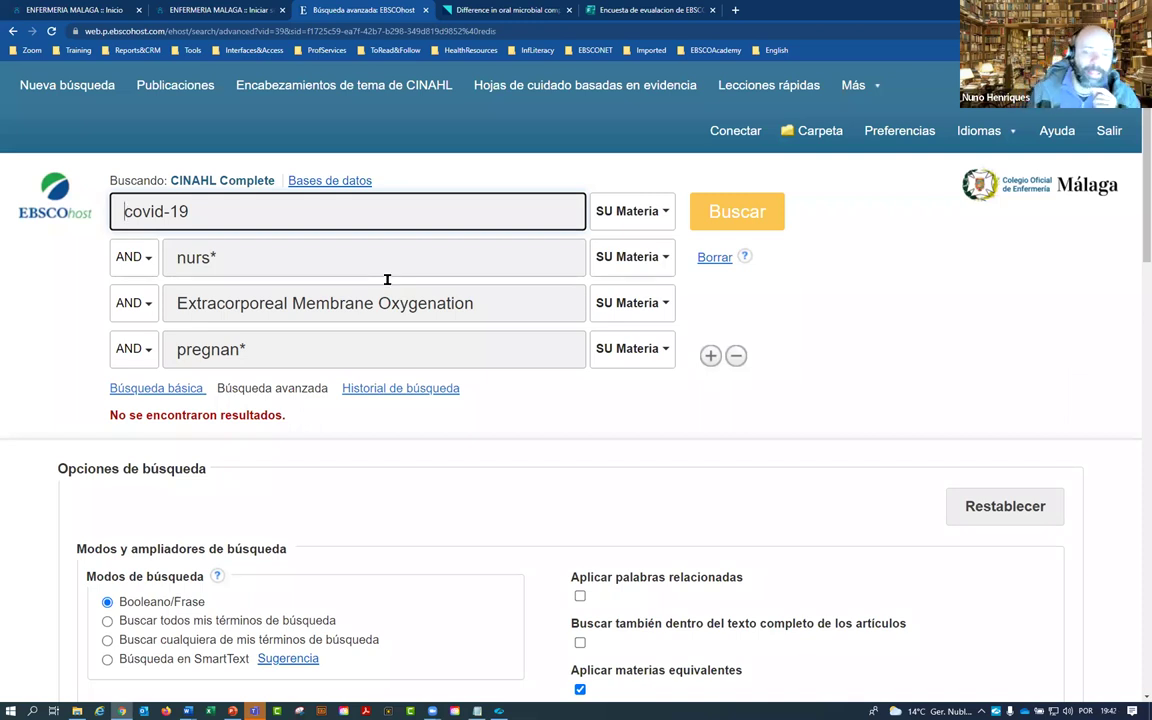
Step: Change the field of the pregnan* row to AB Resumen and run the search again
left_click(613, 360)
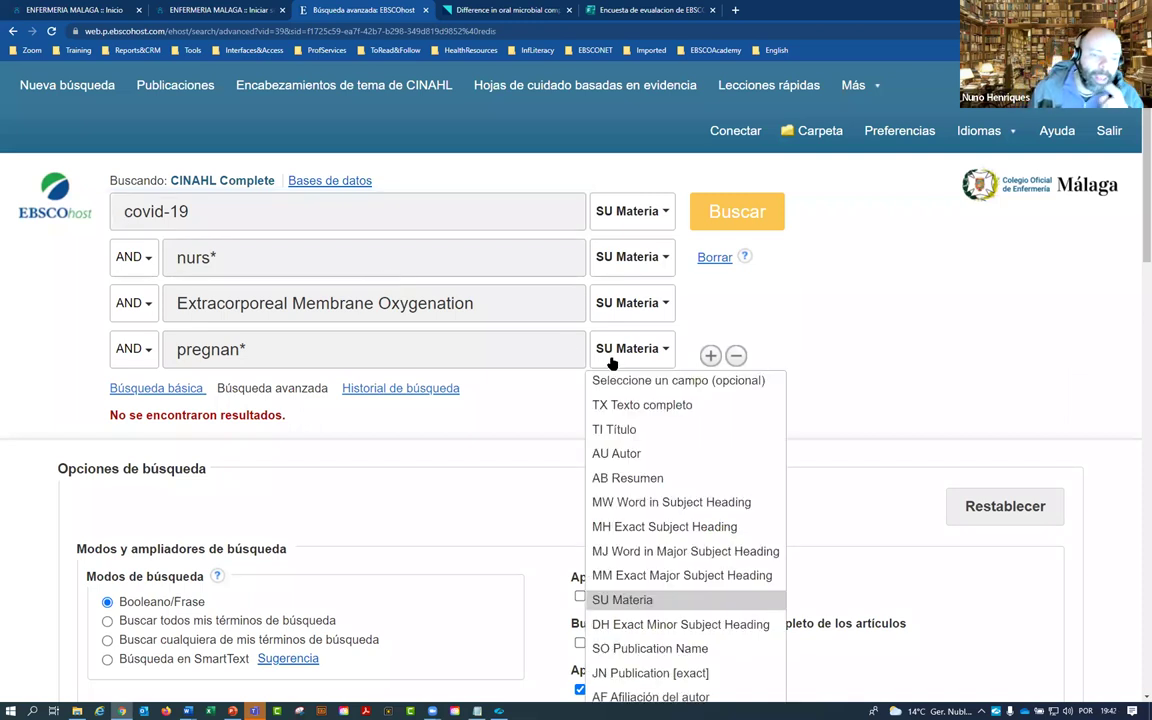
left_click(645, 479)
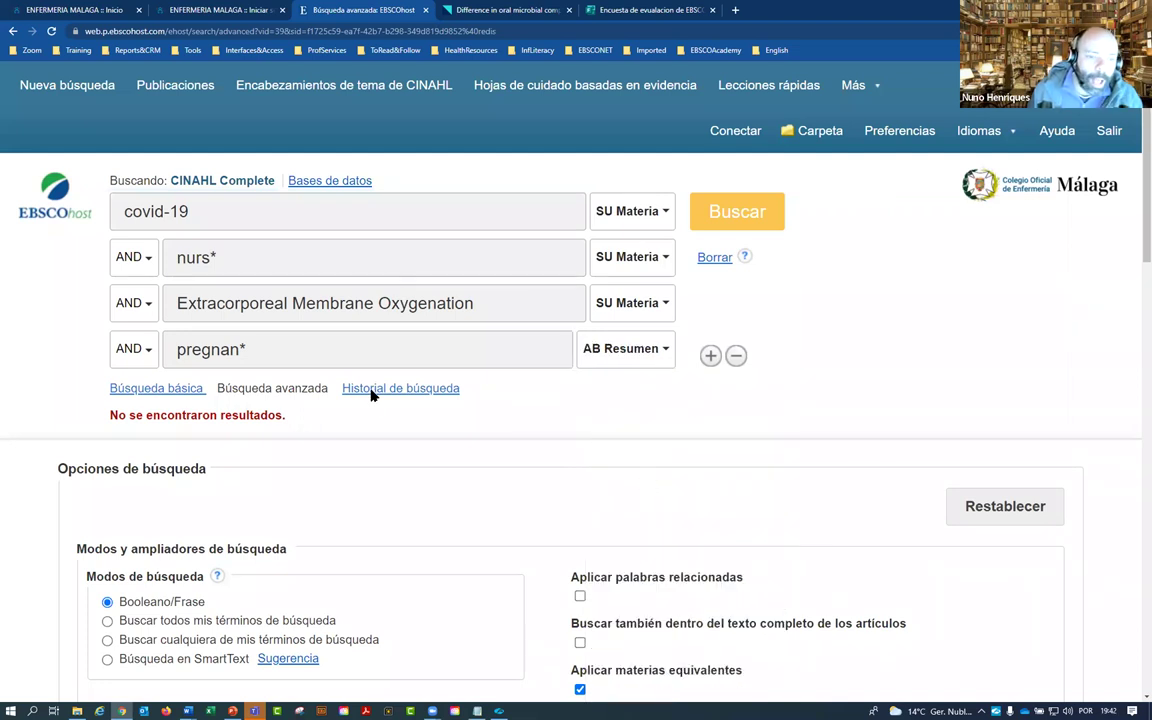
left_click_drag(240, 352, 133, 352)
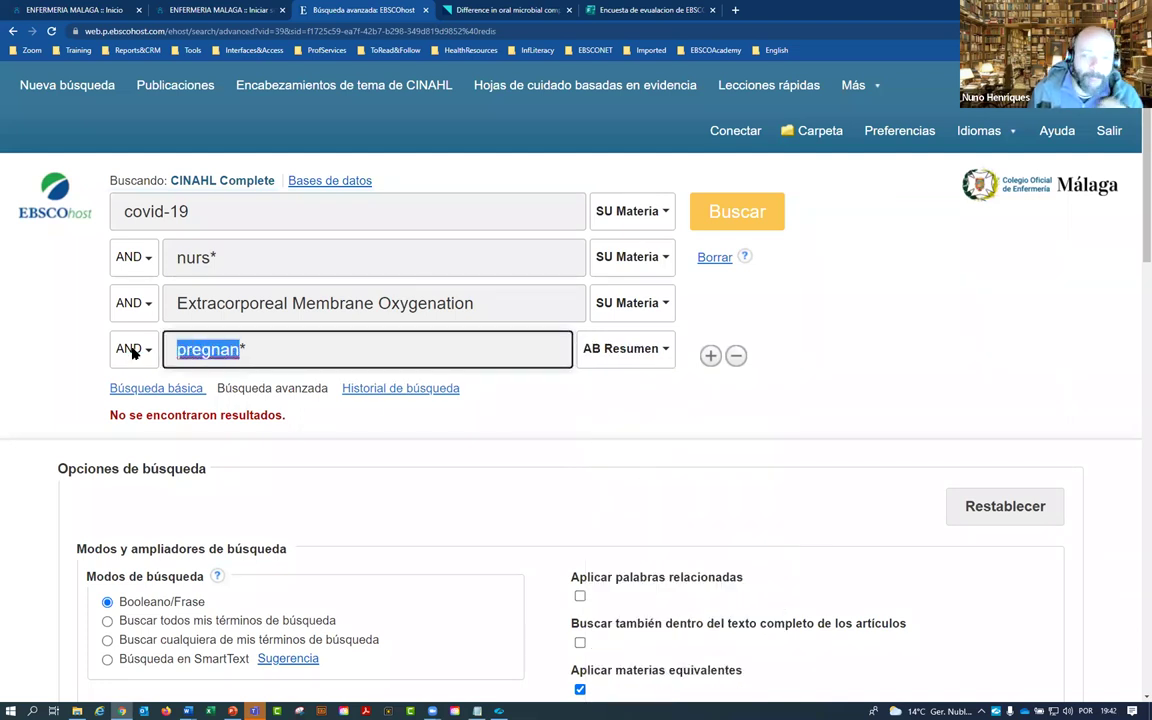
left_click(745, 212)
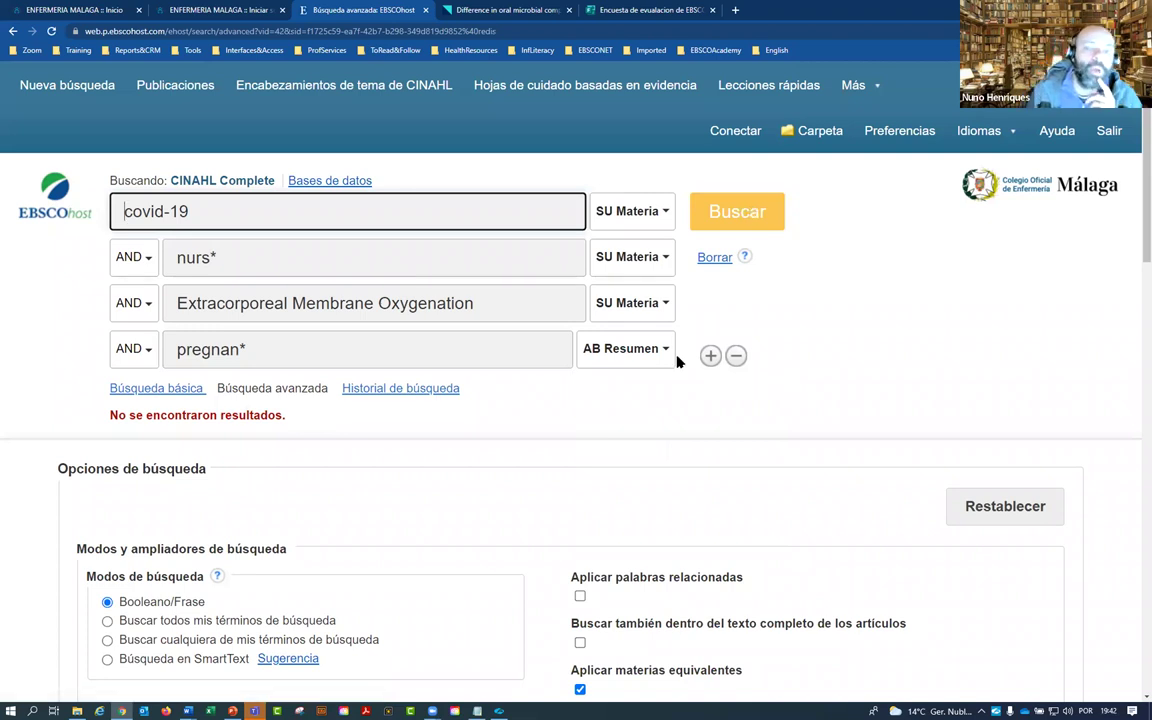
Step: Remove the field restriction from the pregnan* row and rerun the search
left_click(636, 347)
left_click(630, 381)
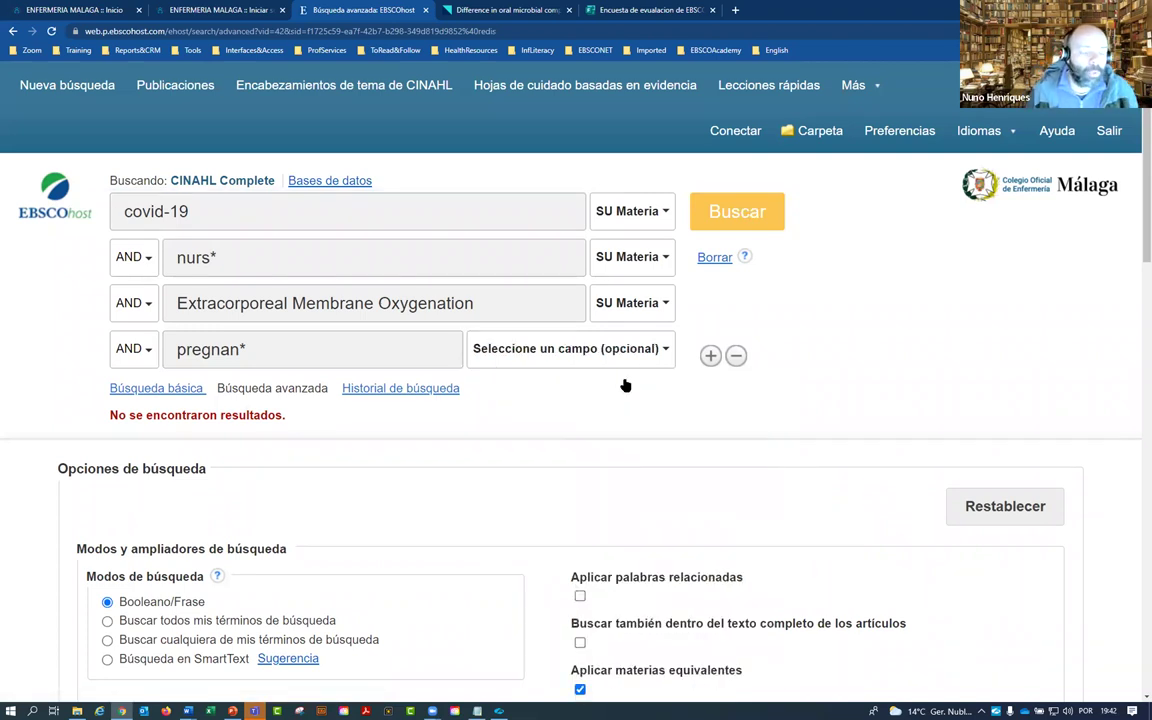
left_click(734, 223)
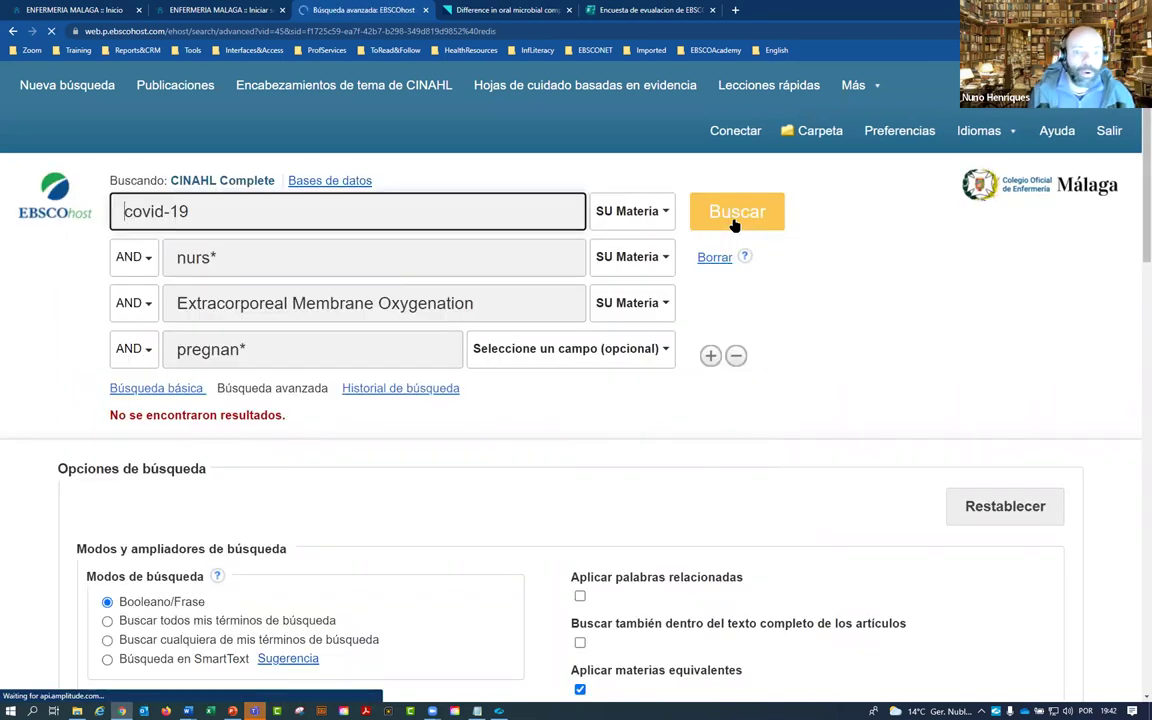
Step: Remove the SU Materia restriction from the first three search rows, run the search and review the results
left_click(610, 303)
left_click(617, 332)
left_click(620, 262)
left_click(620, 286)
left_click(640, 213)
left_click(640, 241)
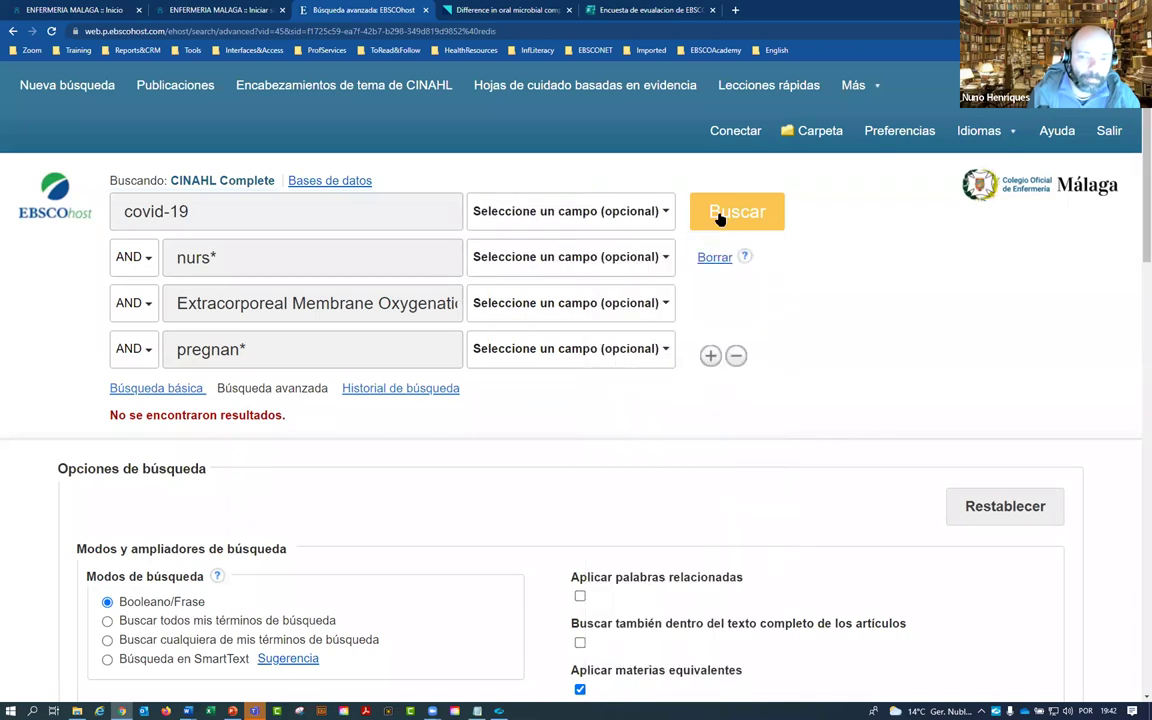
left_click(730, 214)
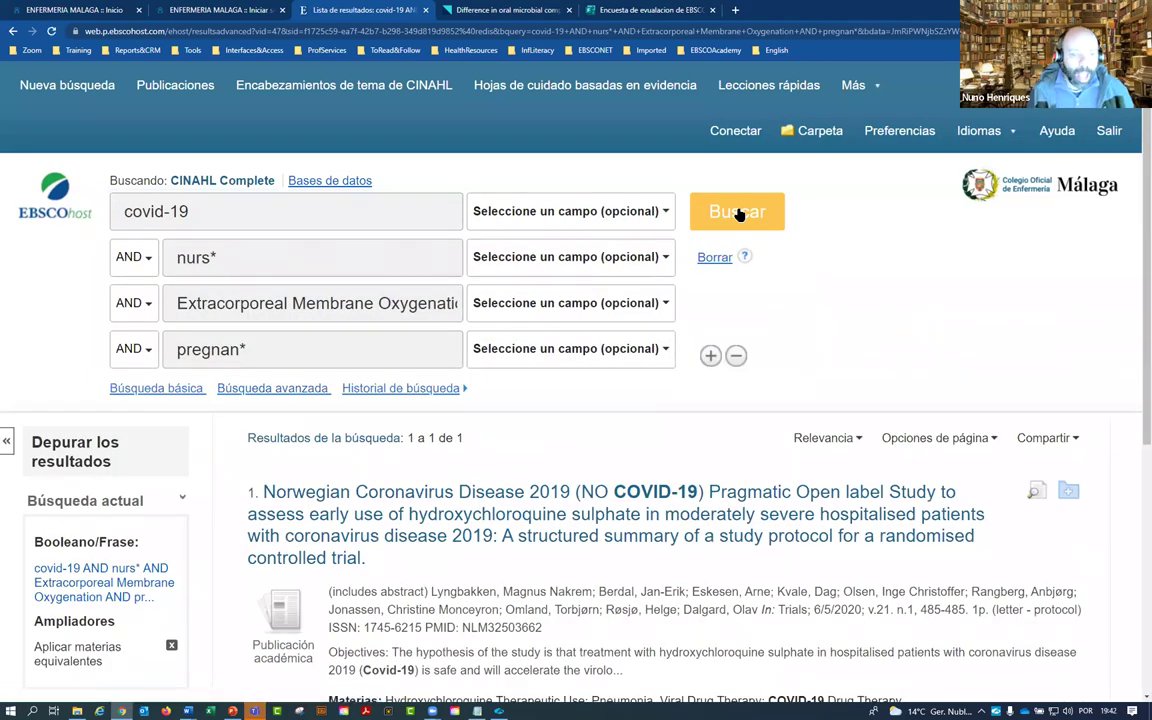
scroll(738, 262, "down", 3)
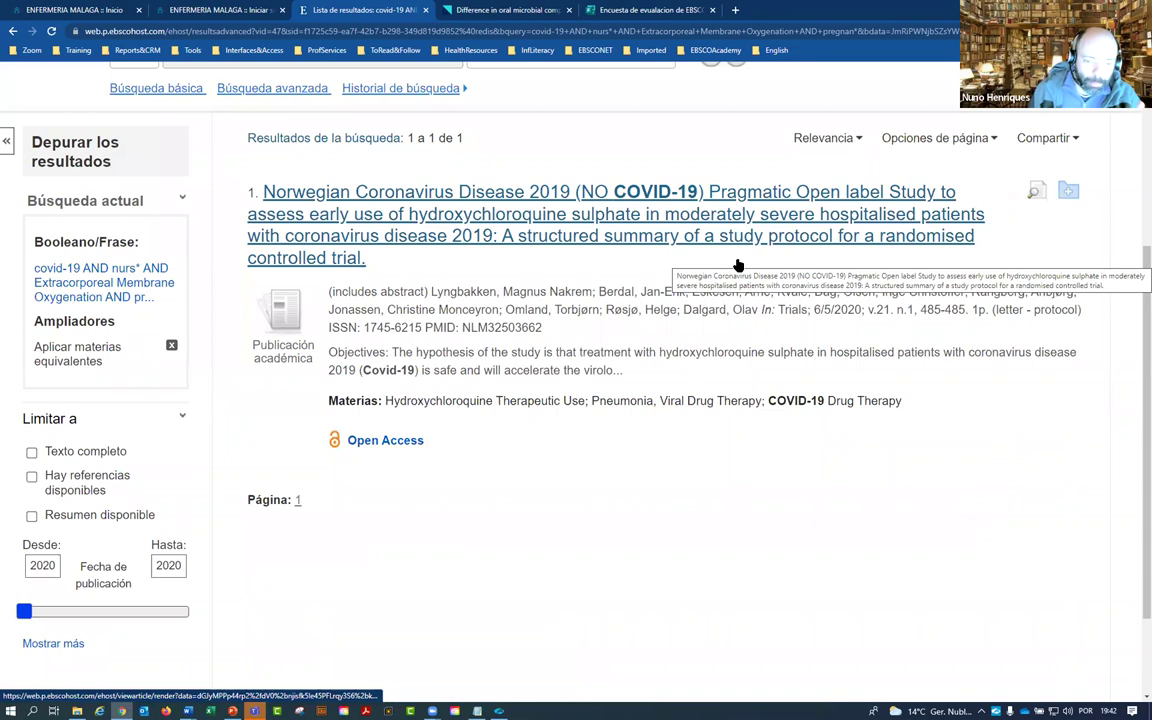
scroll(738, 264, "up", 3)
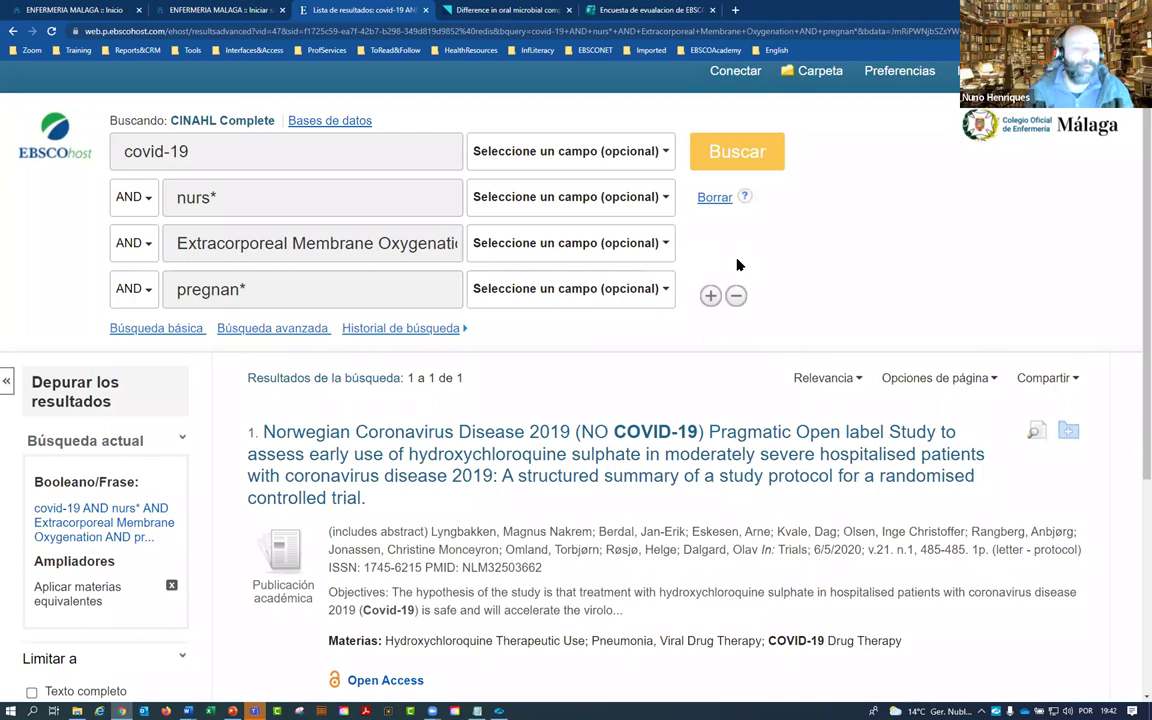
Step: Replace Extracorporeal Membrane Oxygenation with ecmo in the third search row and run the search
triple_click(339, 240)
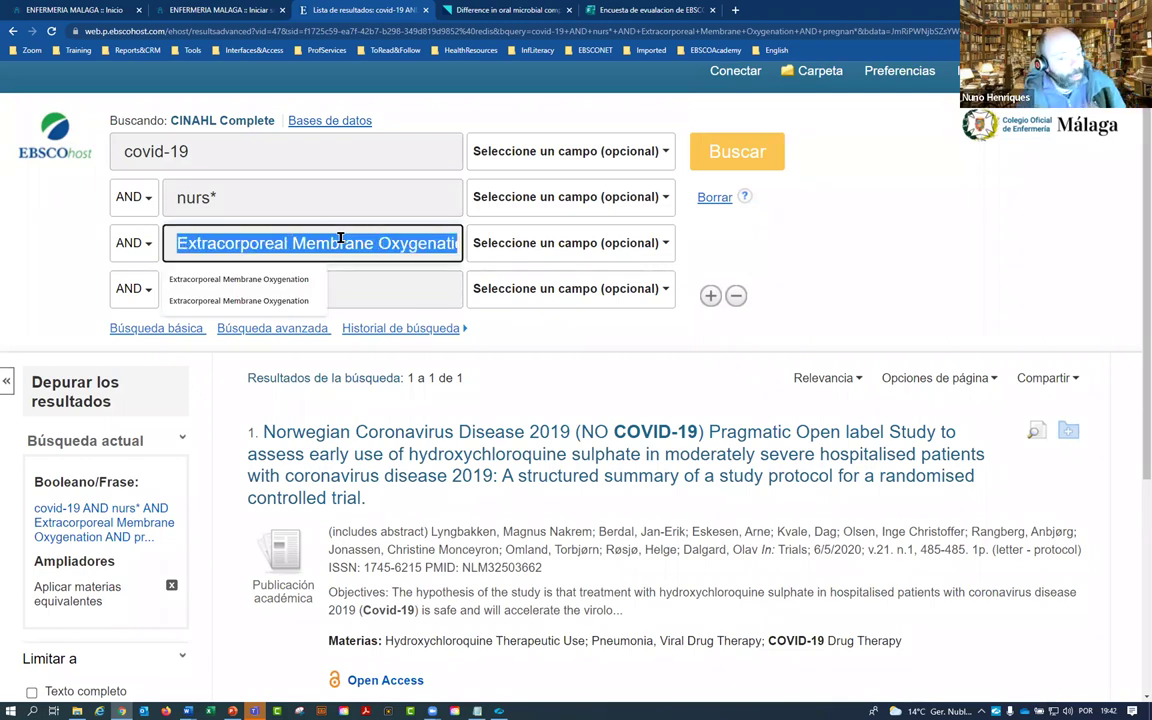
type("ecmo")
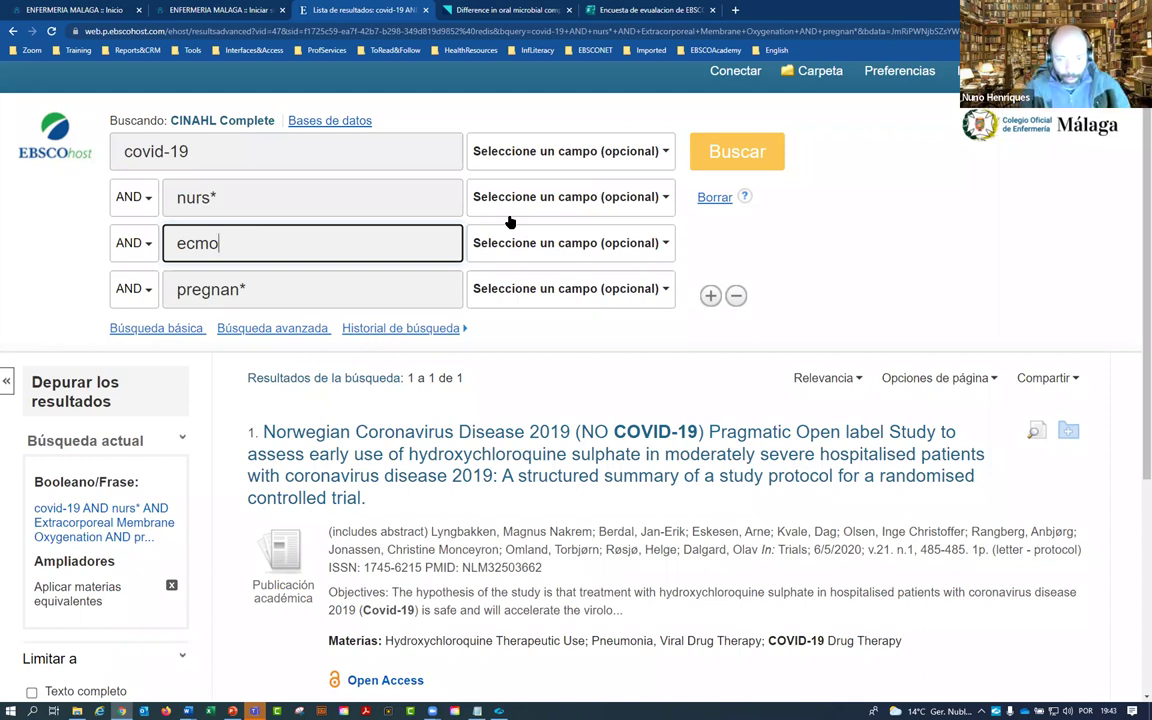
left_click(757, 156)
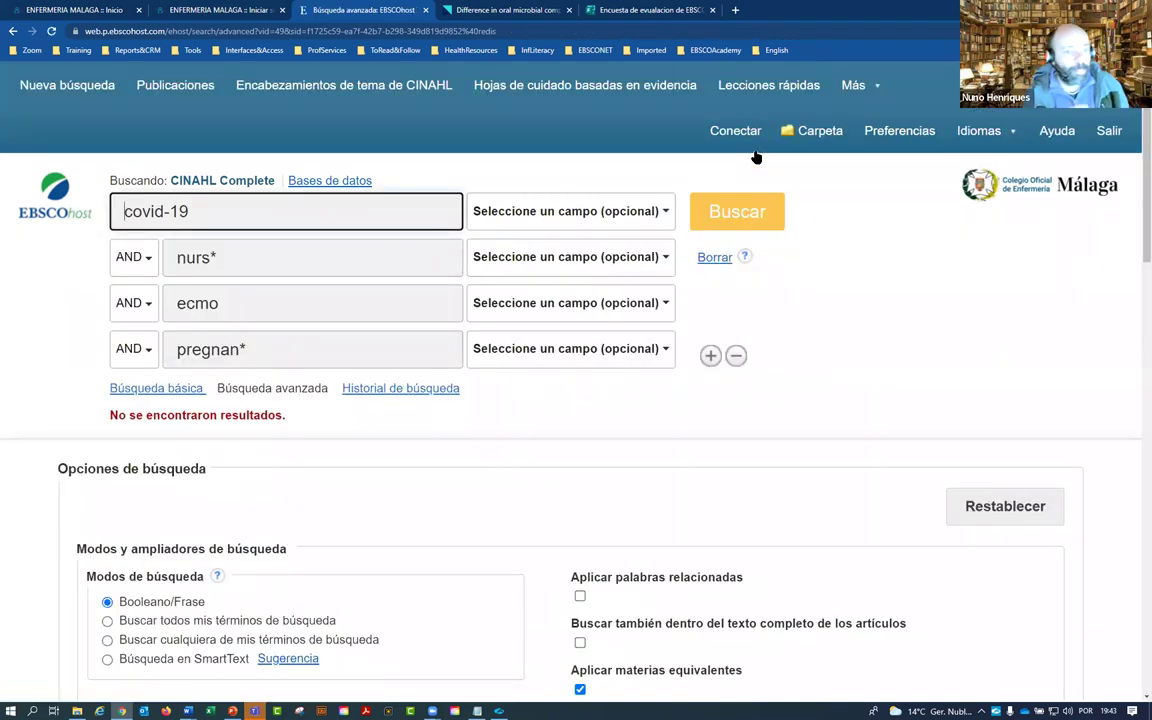
Step: Clear pregnan* from the fourth row and search for covid-19 AND nurs* AND ecmo without field restrictions
left_click(239, 349)
key("ctrl+a")
key("BackSpace")
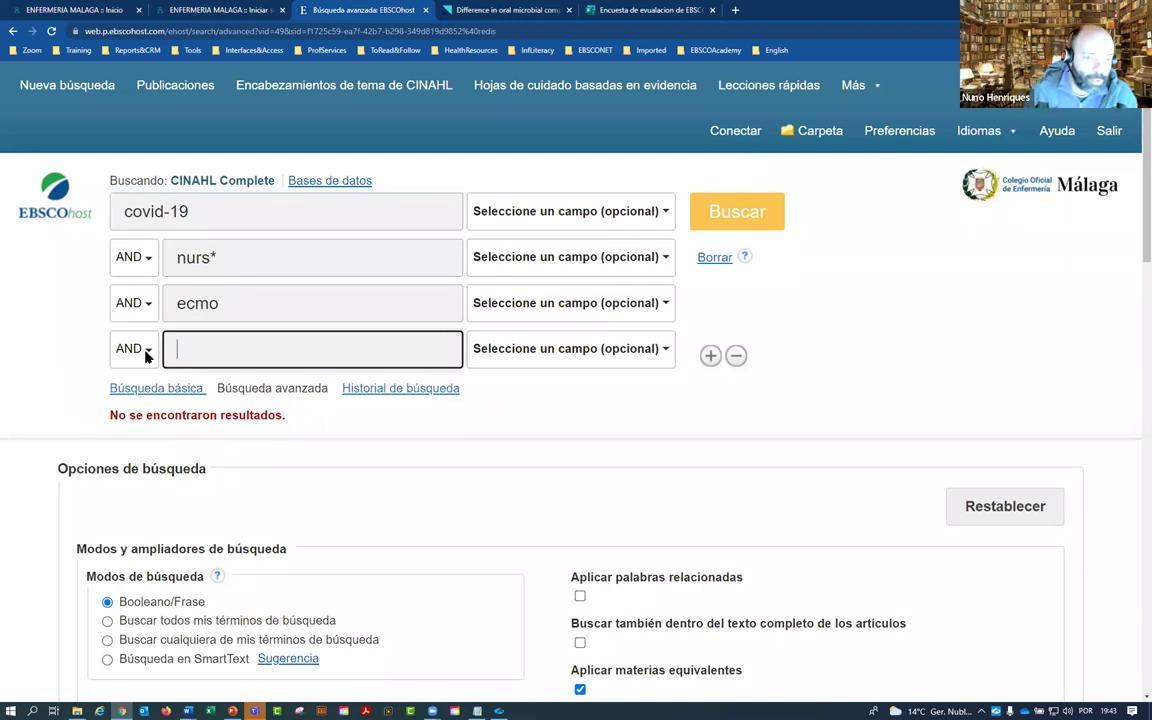
left_click(740, 210)
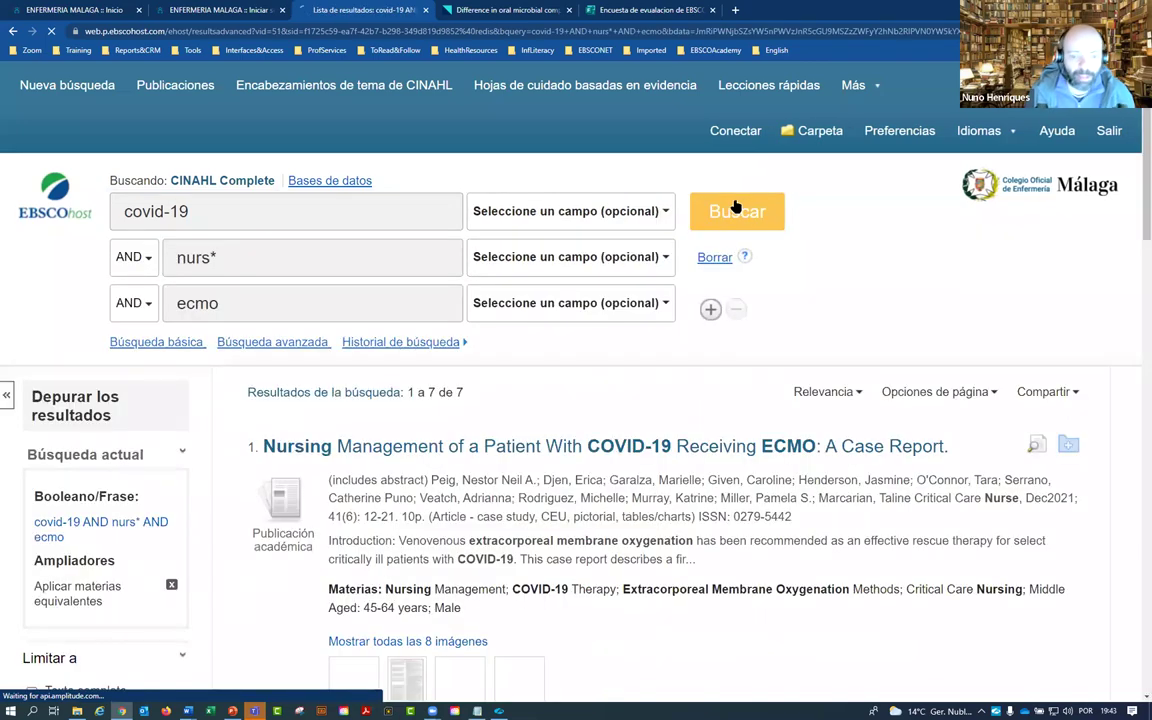
Step: Browse the results and open the record "ECMO During a Pandemic: A COVID-19 Quality Improvement Process."
scroll(560, 417, "down", 7)
scroll(560, 417, "down", 4)
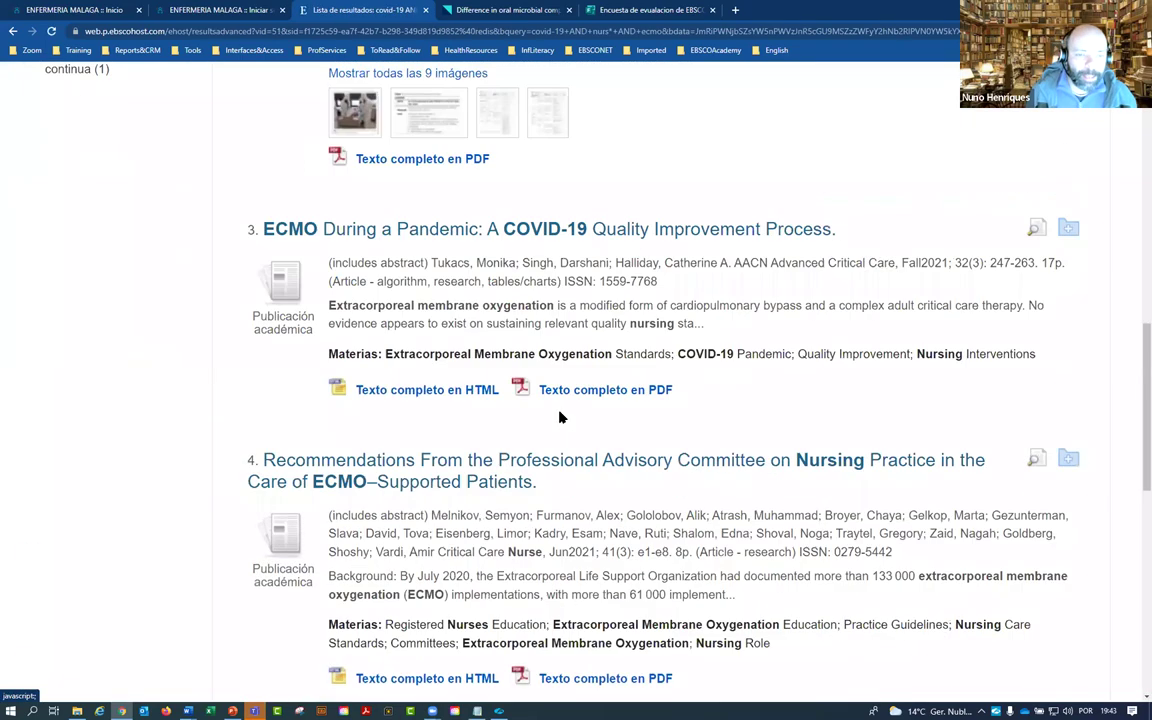
scroll(549, 380, "up", 2)
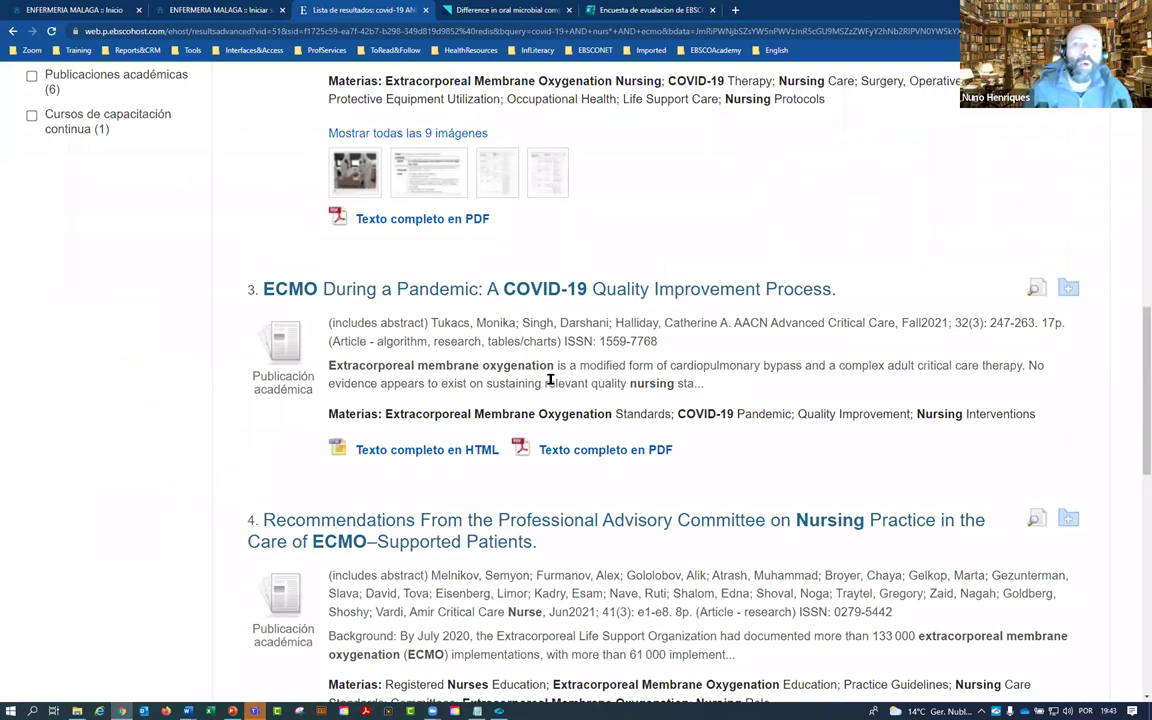
left_click(557, 293)
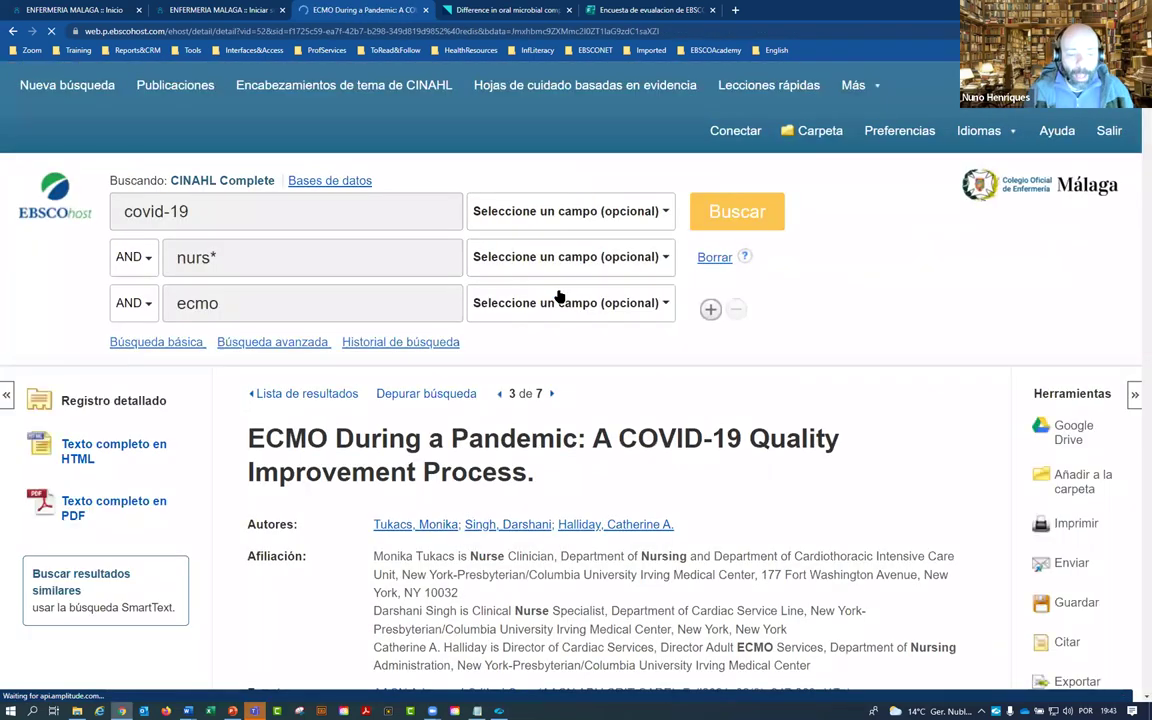
Step: Examine the ECMO article's detailed record, highlighting the affiliations, major and minor subjects, and the abstract
scroll(613, 275, "down", 4)
left_click_drag(675, 224, 808, 362)
scroll(442, 329, "down", 4)
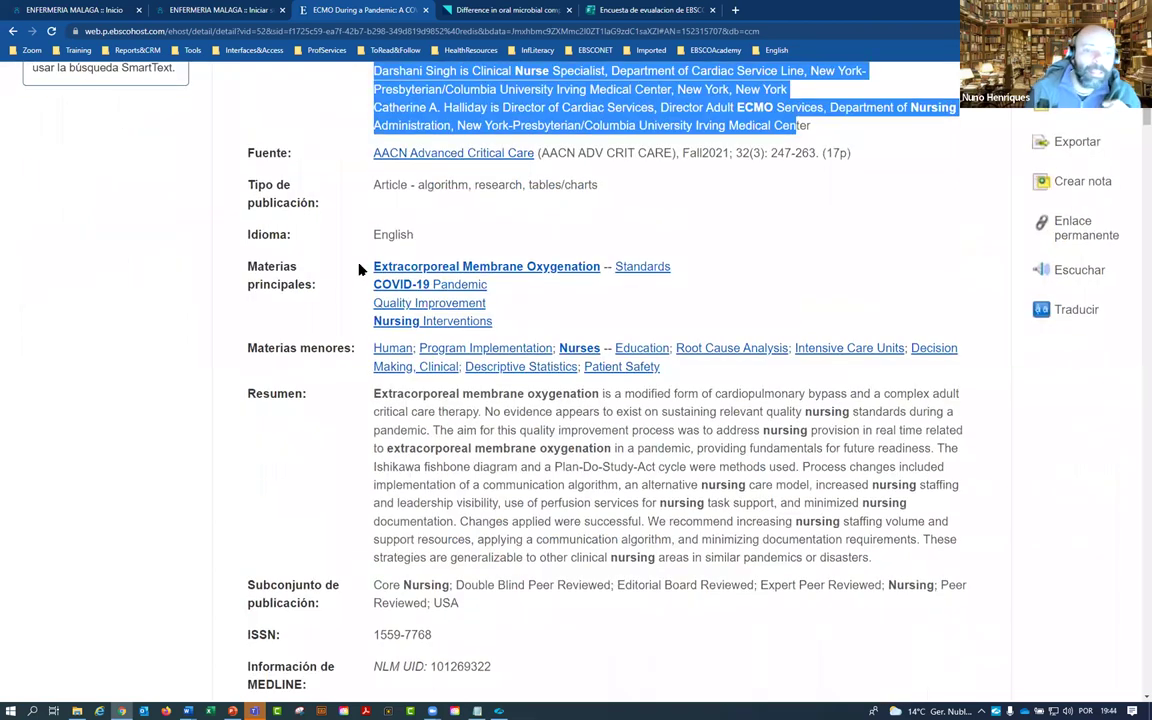
left_click_drag(355, 264, 482, 312)
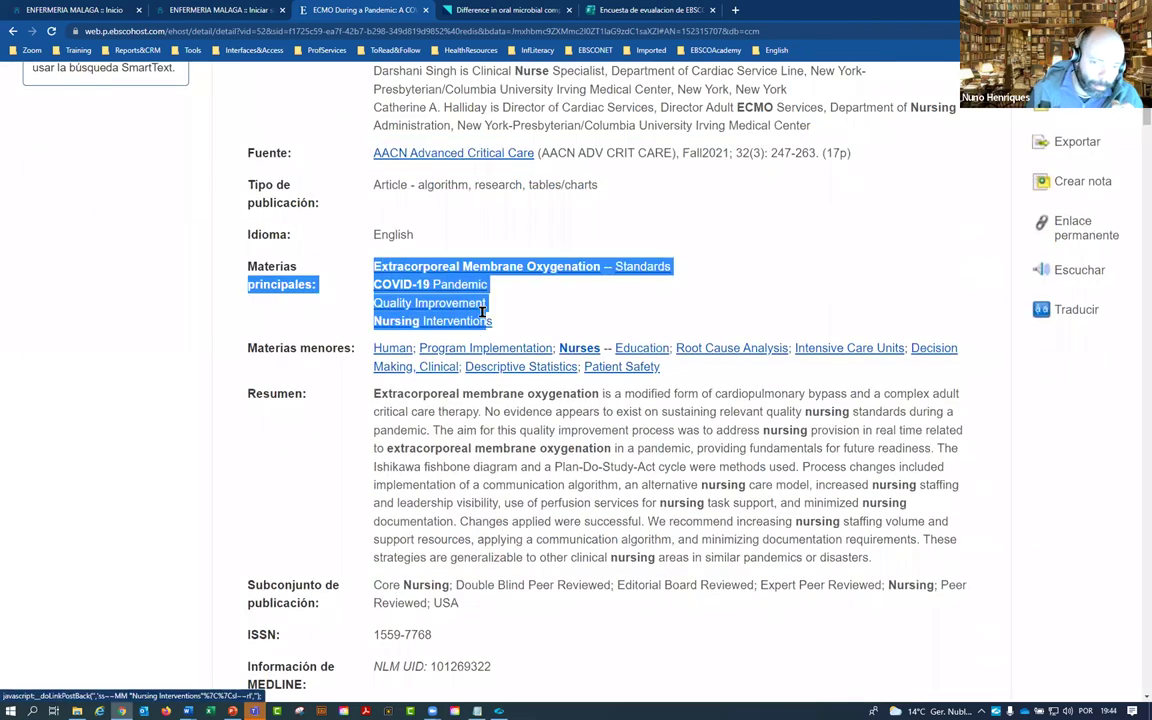
left_click_drag(660, 367, 371, 348)
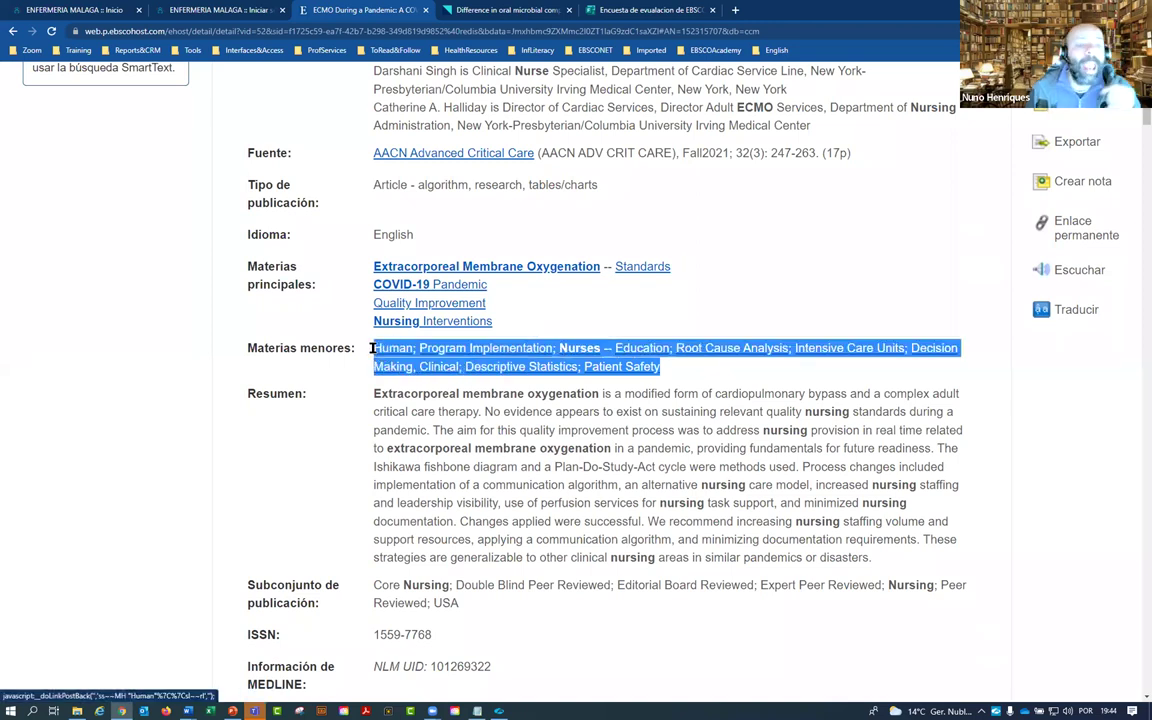
scroll(373, 352, "down", 3)
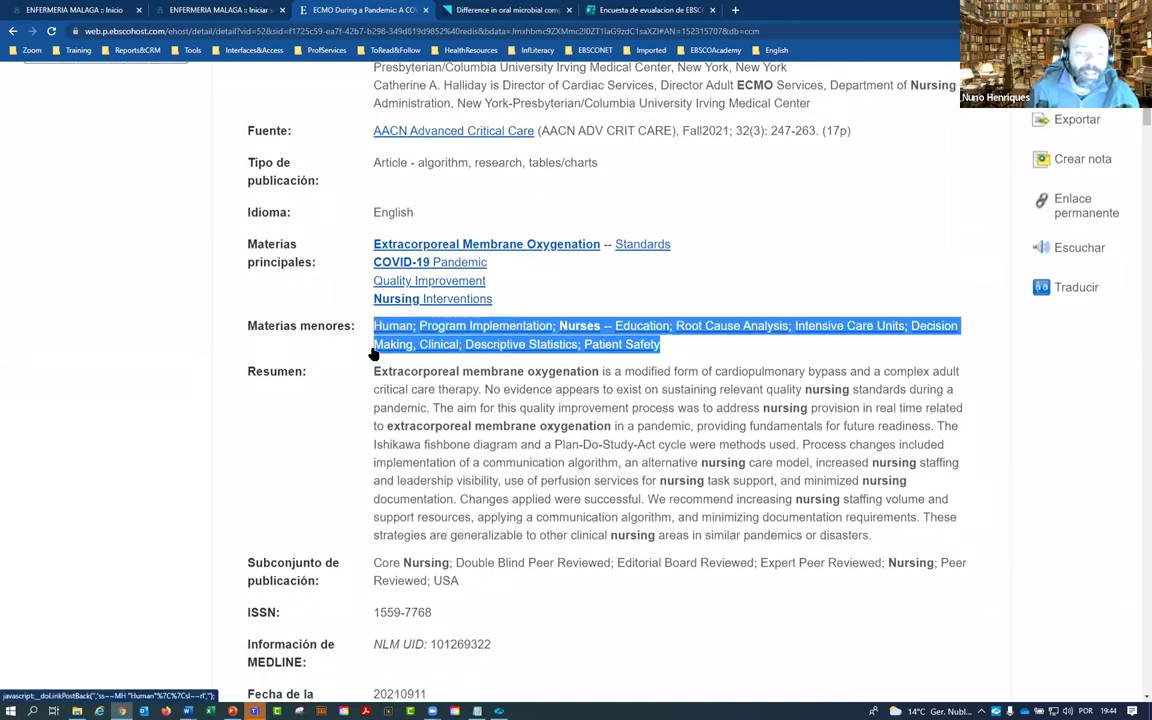
left_click_drag(373, 213, 885, 376)
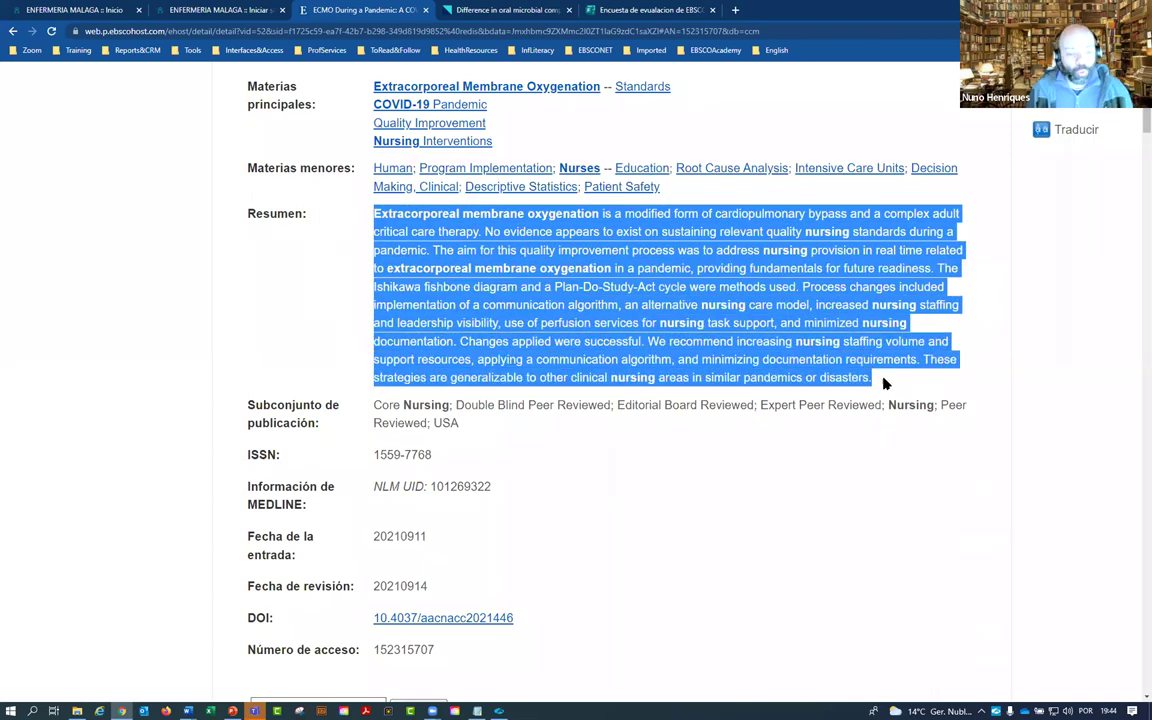
Step: View the article's PDF full text and its save dialog without saving a copy, and return to the detailed record
scroll(800, 400, "up", 3)
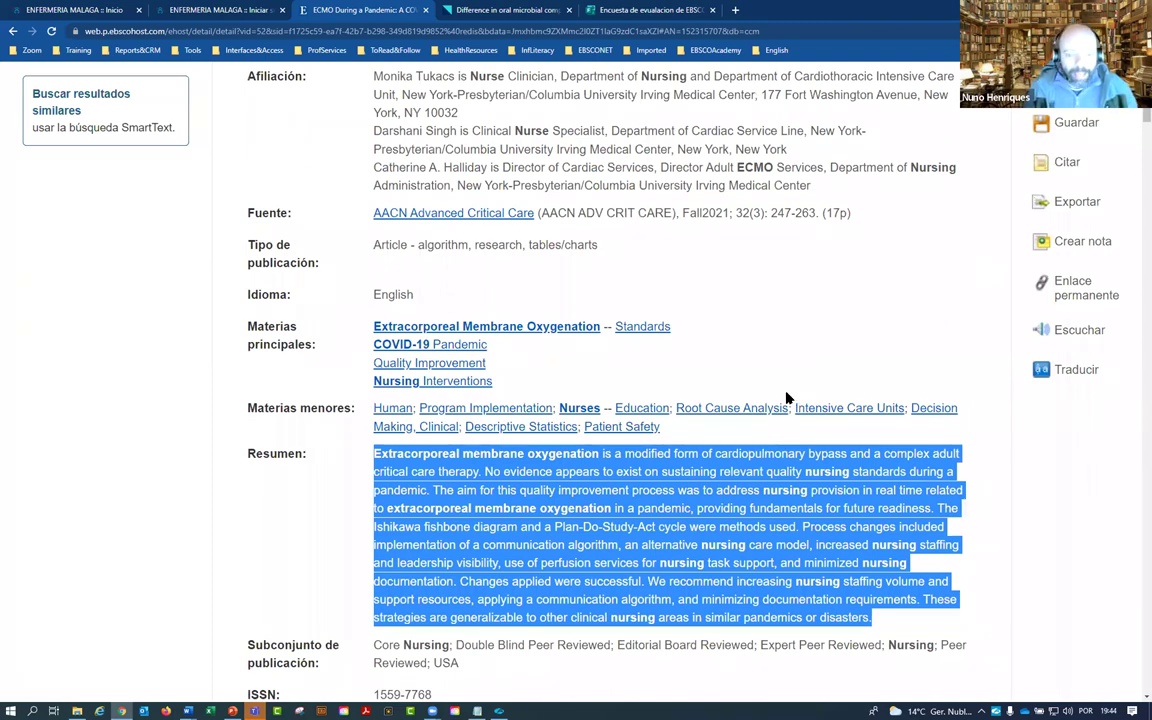
scroll(786, 398, "up", 2)
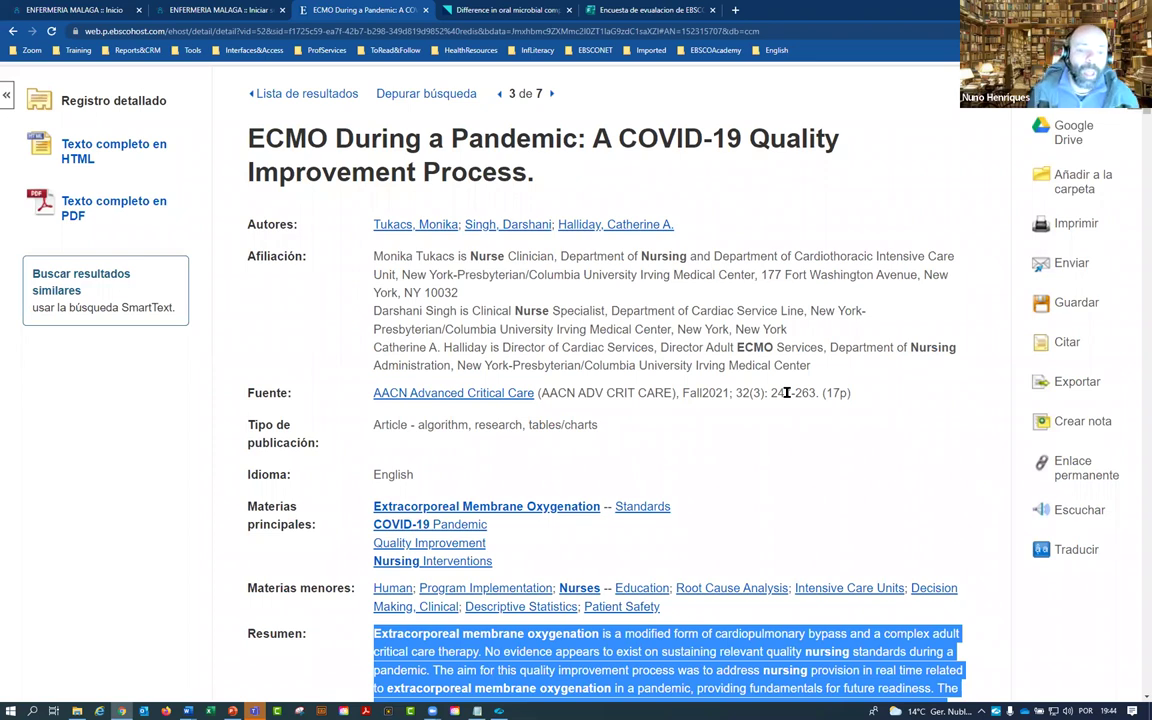
scroll(110, 300, "up", 2)
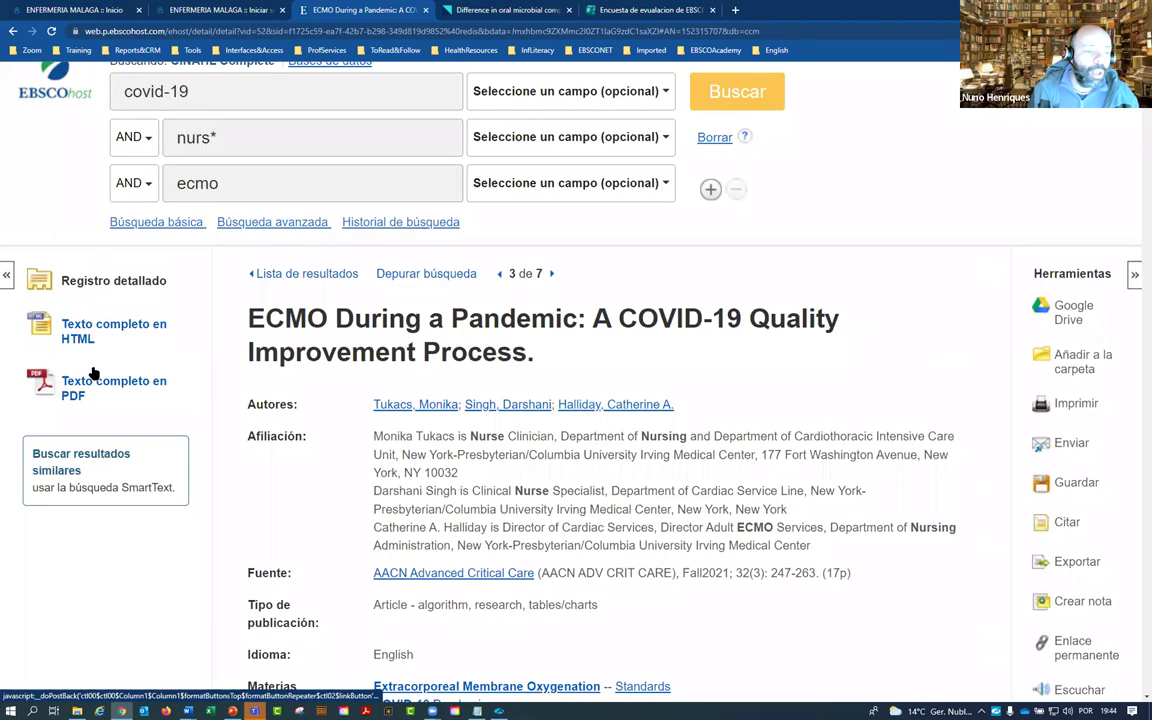
left_click(85, 388)
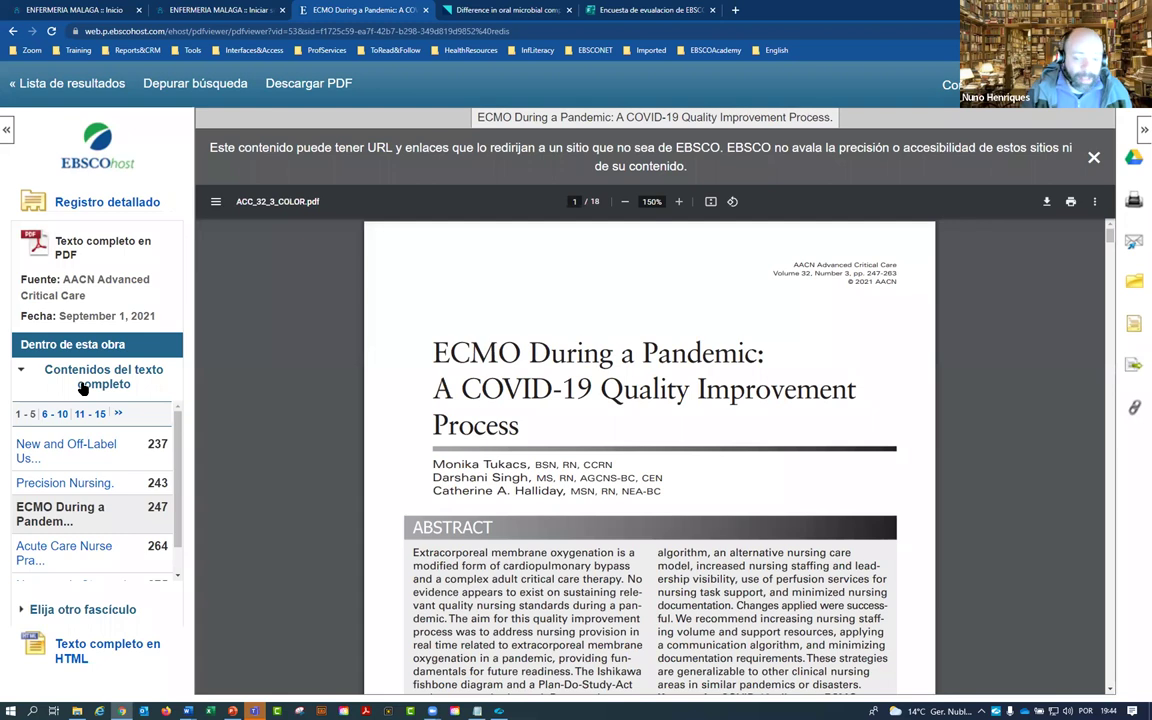
left_click(1048, 203)
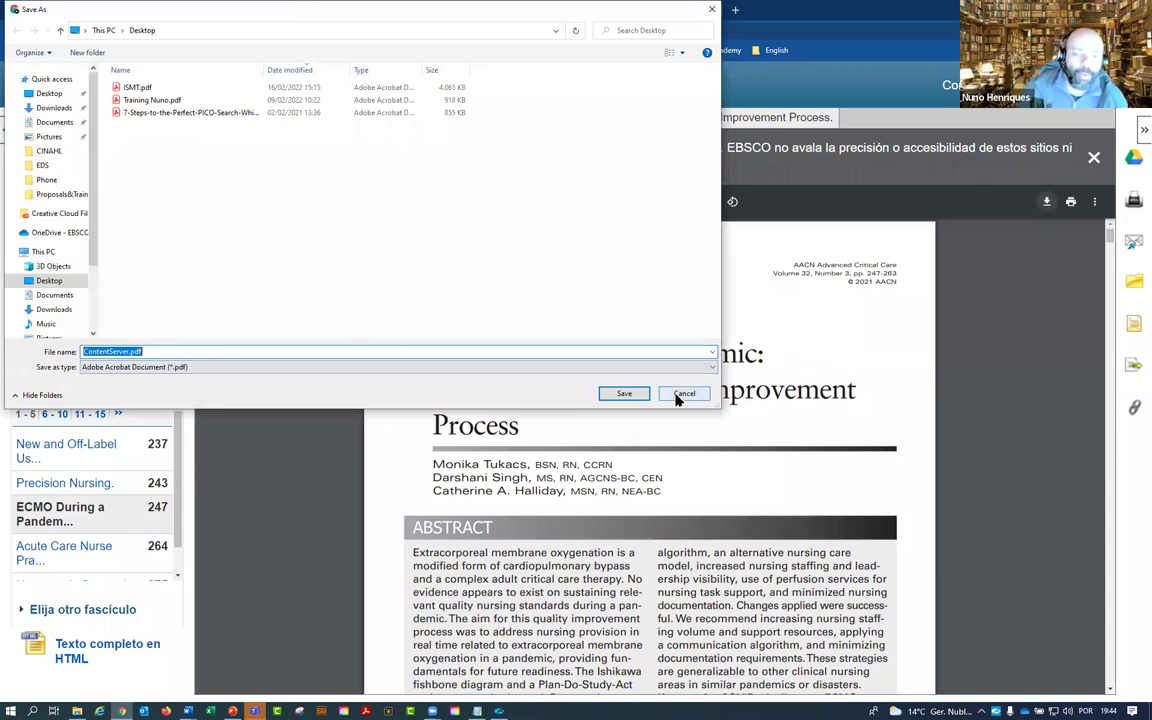
left_click(684, 393)
left_click(12, 33)
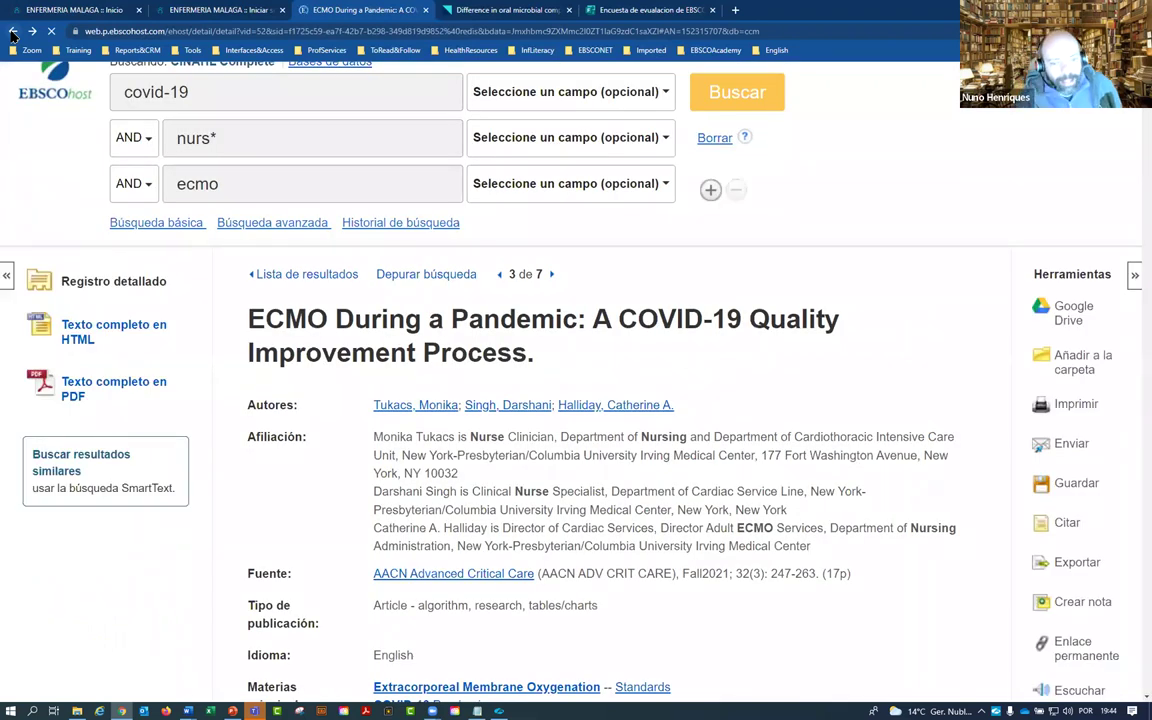
Step: Open the article's HTML full text and jump to Conclusion and Future Directions, highlighting that section's paragraph
triple_click(112, 347)
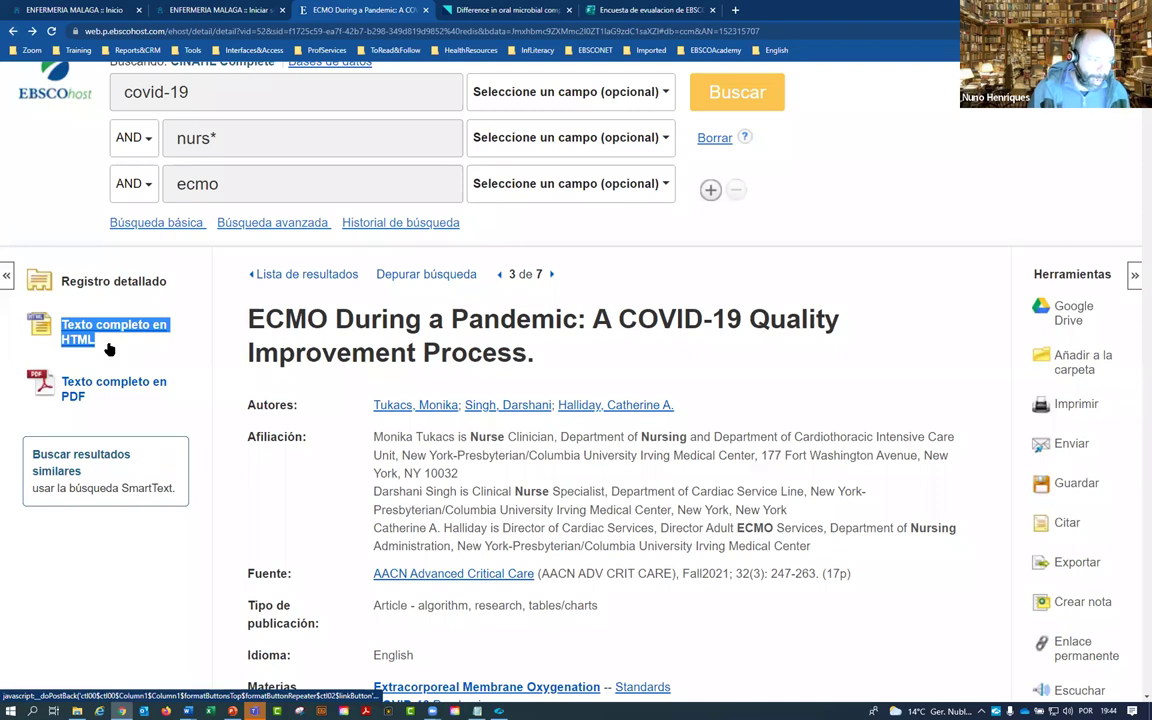
left_click(112, 332)
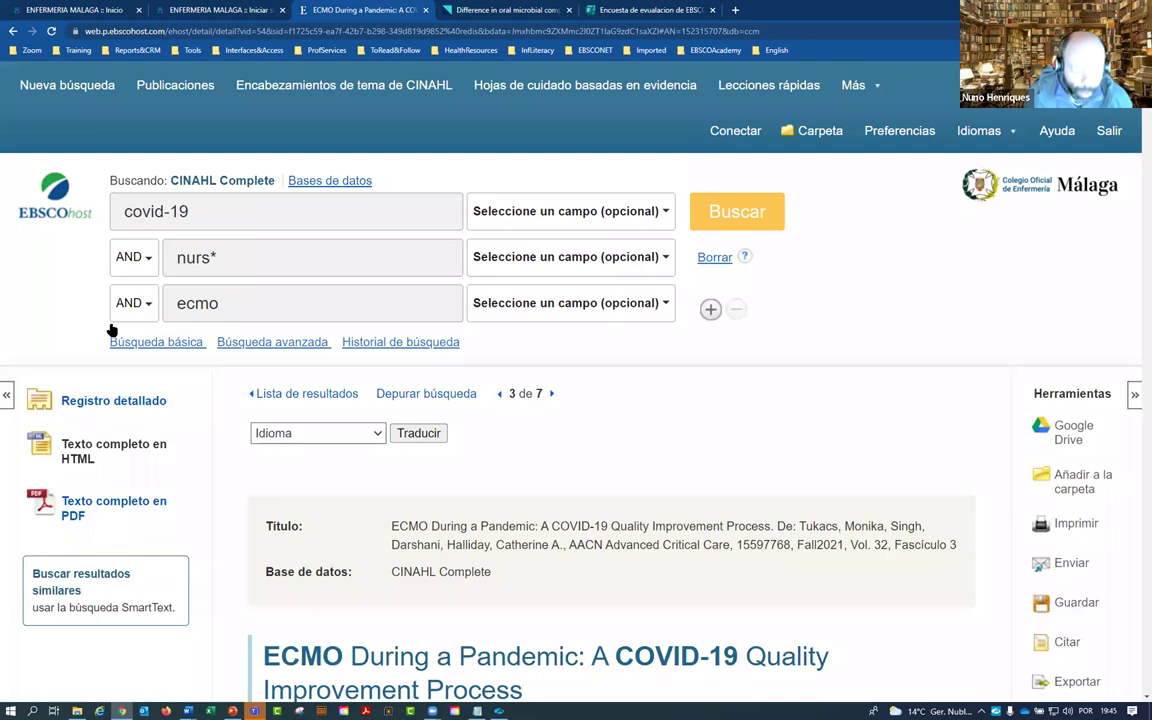
scroll(640, 470, "down", 8)
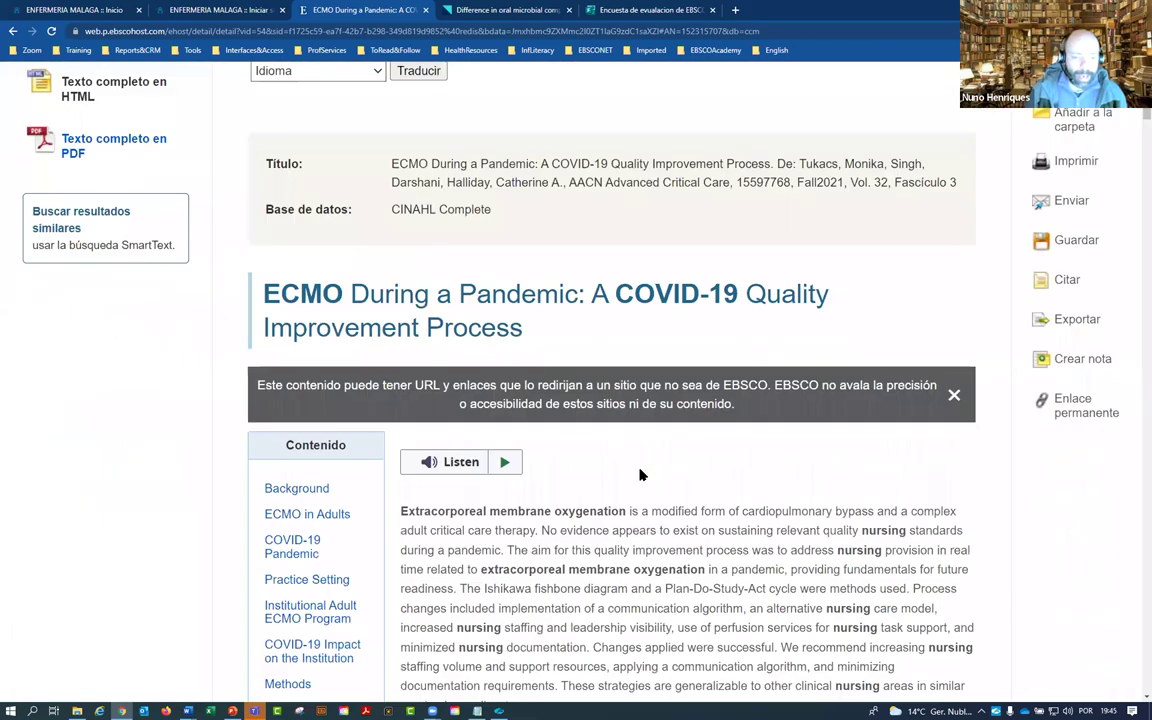
scroll(638, 470, "down", 10)
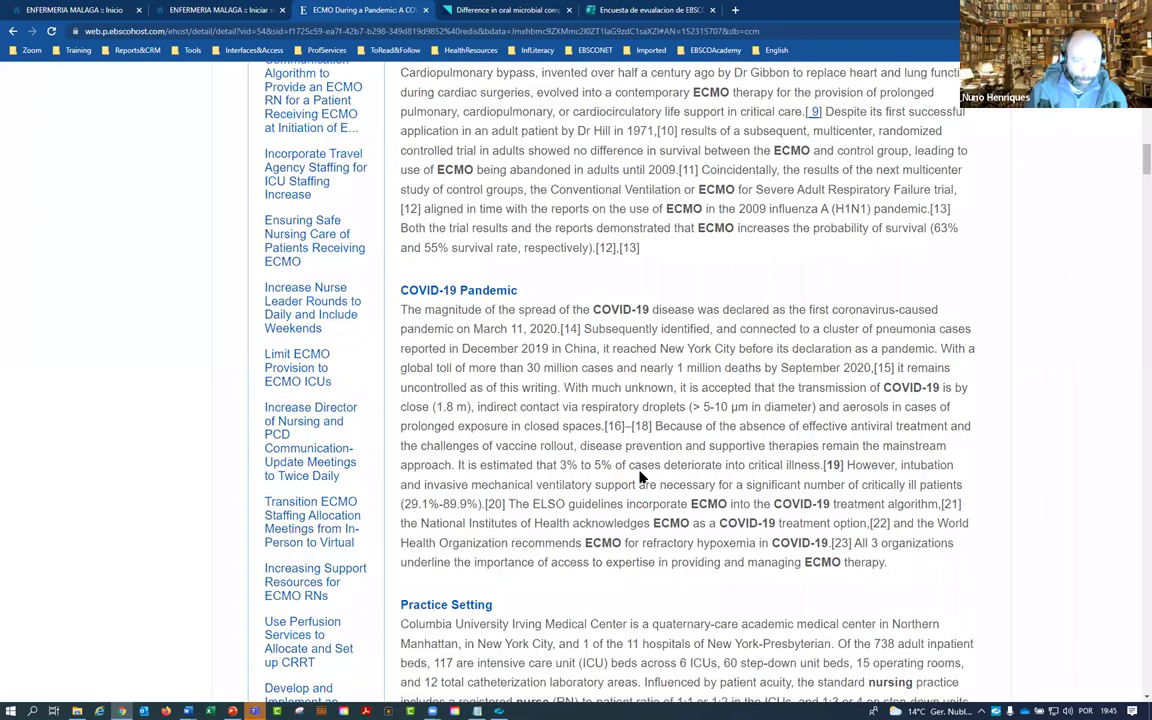
scroll(641, 477, "down", 5)
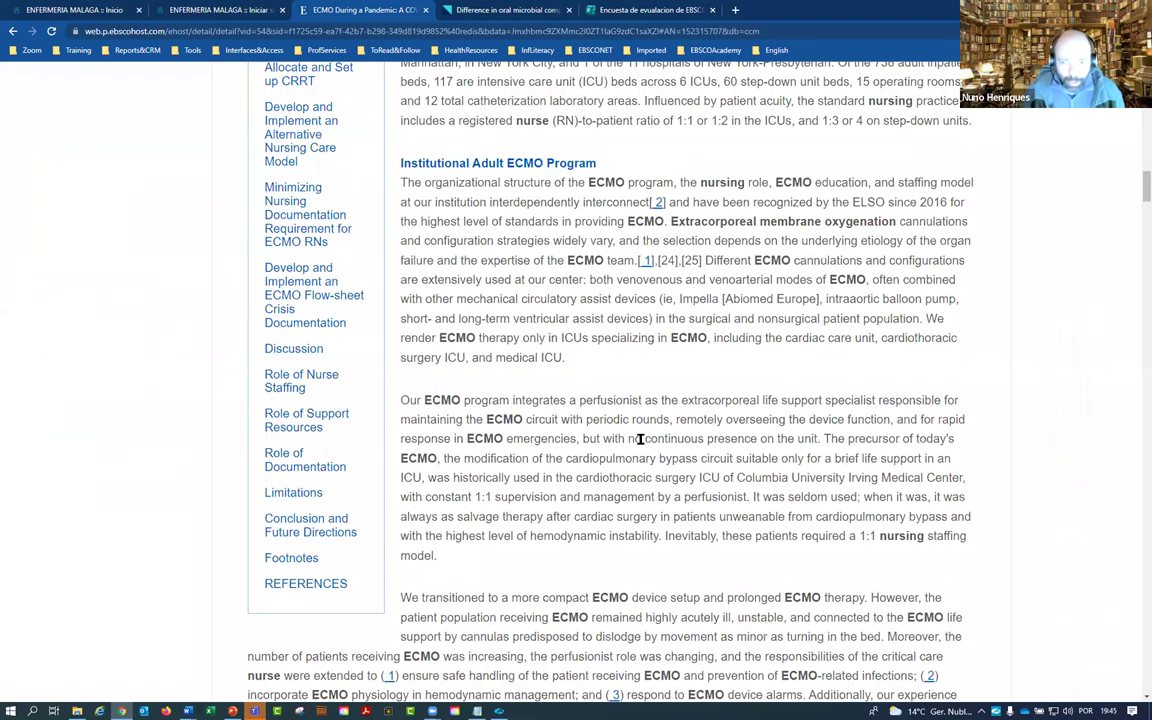
left_click(313, 530)
left_click_drag(228, 90, 406, 215)
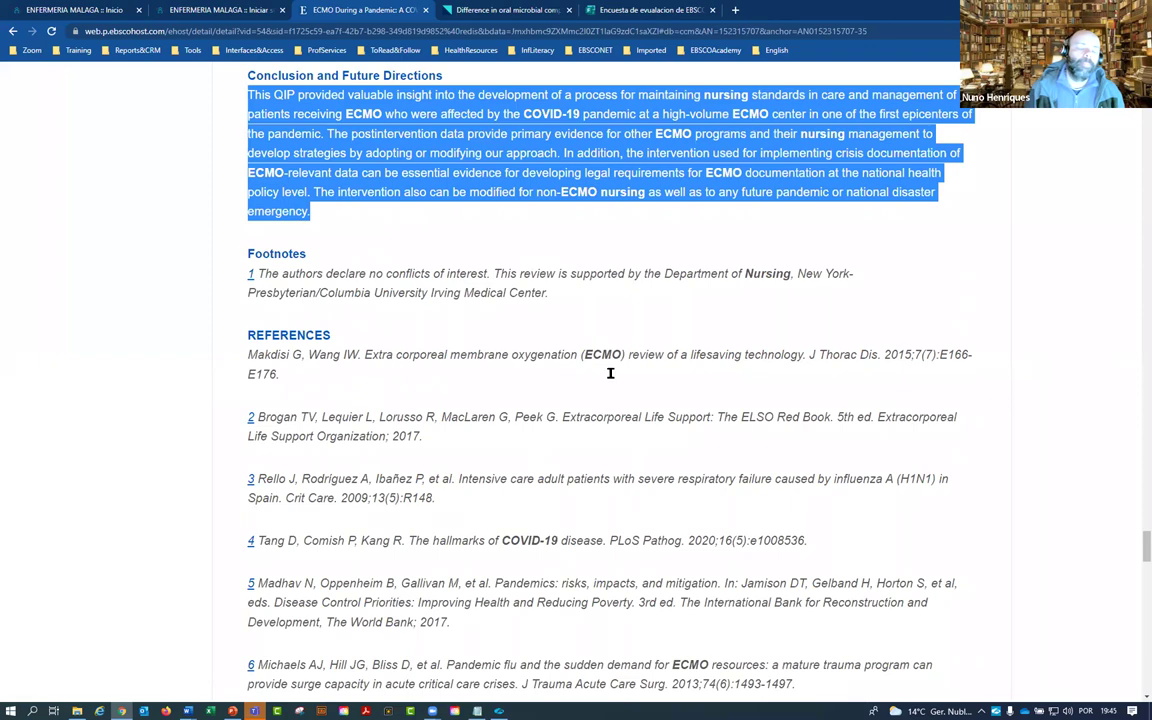
Step: Translate the article's HTML full text into Español
scroll(630, 410, "up", 6)
scroll(630, 401, "up", 4)
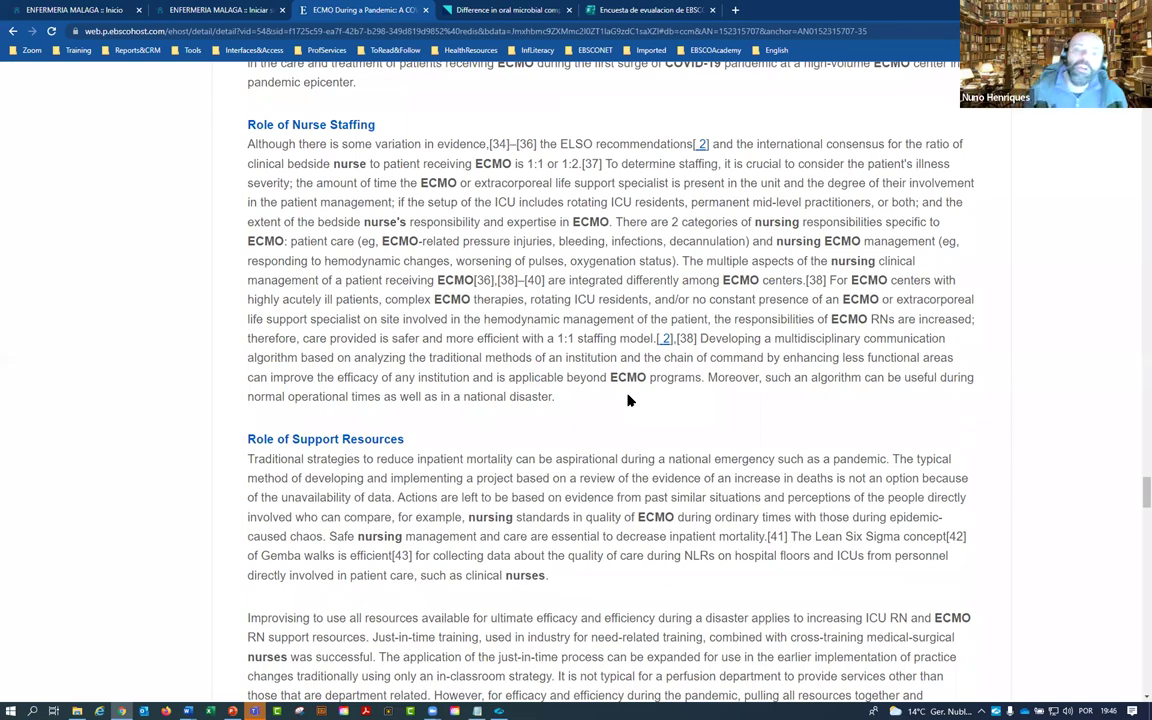
scroll(628, 400, "up", 15)
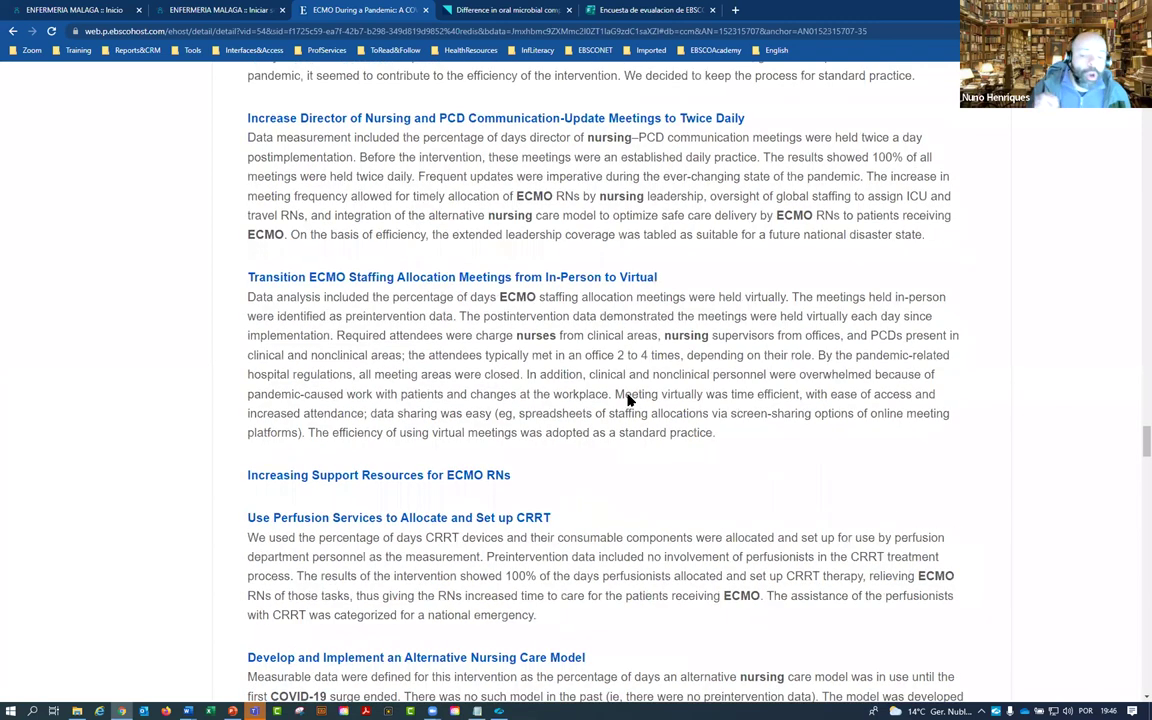
scroll(628, 400, "up", 1)
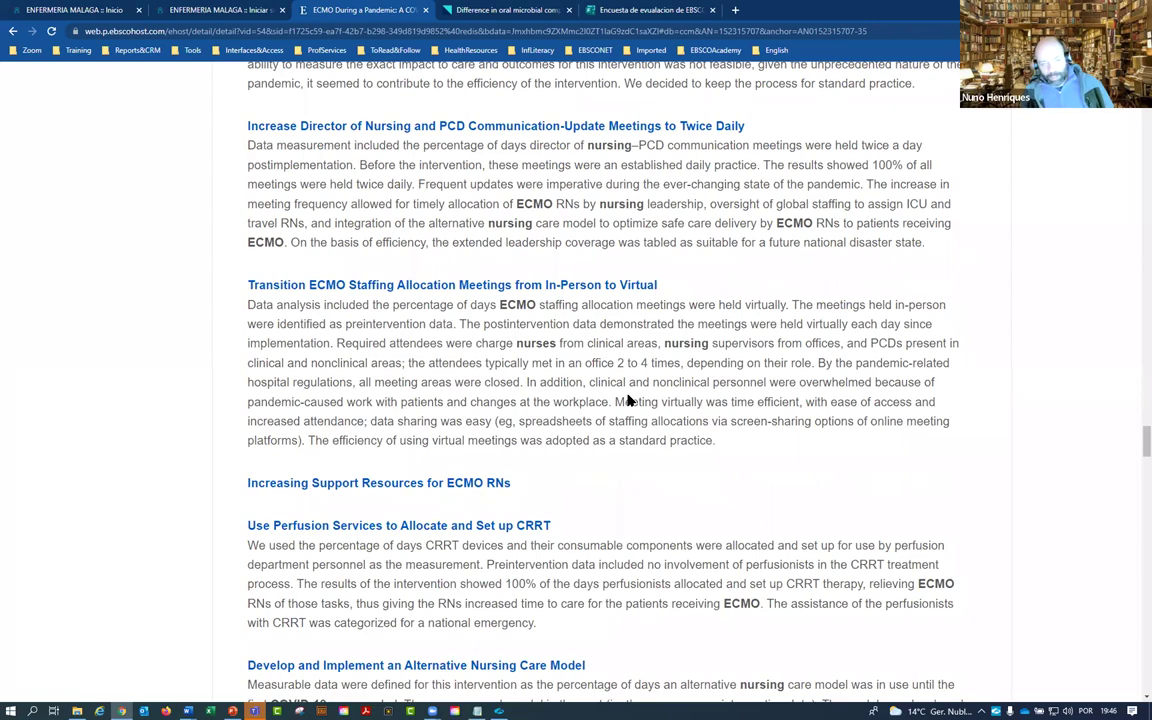
scroll(547, 515, "up", 10)
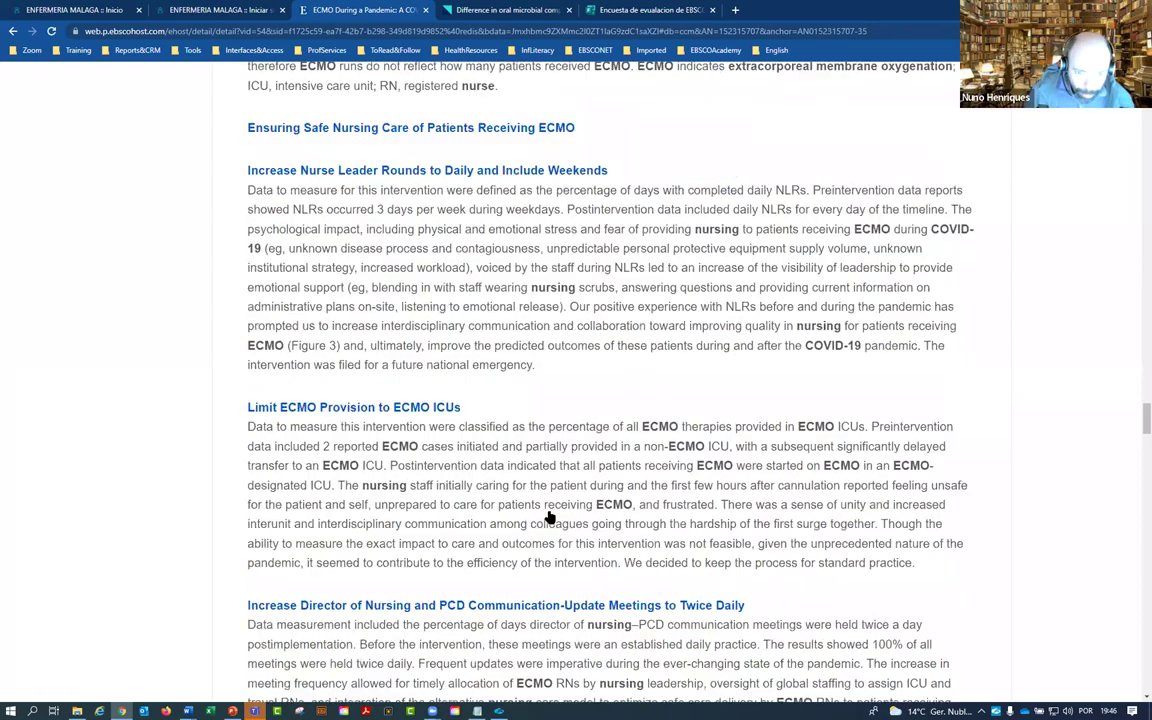
scroll(547, 510, "up", 15)
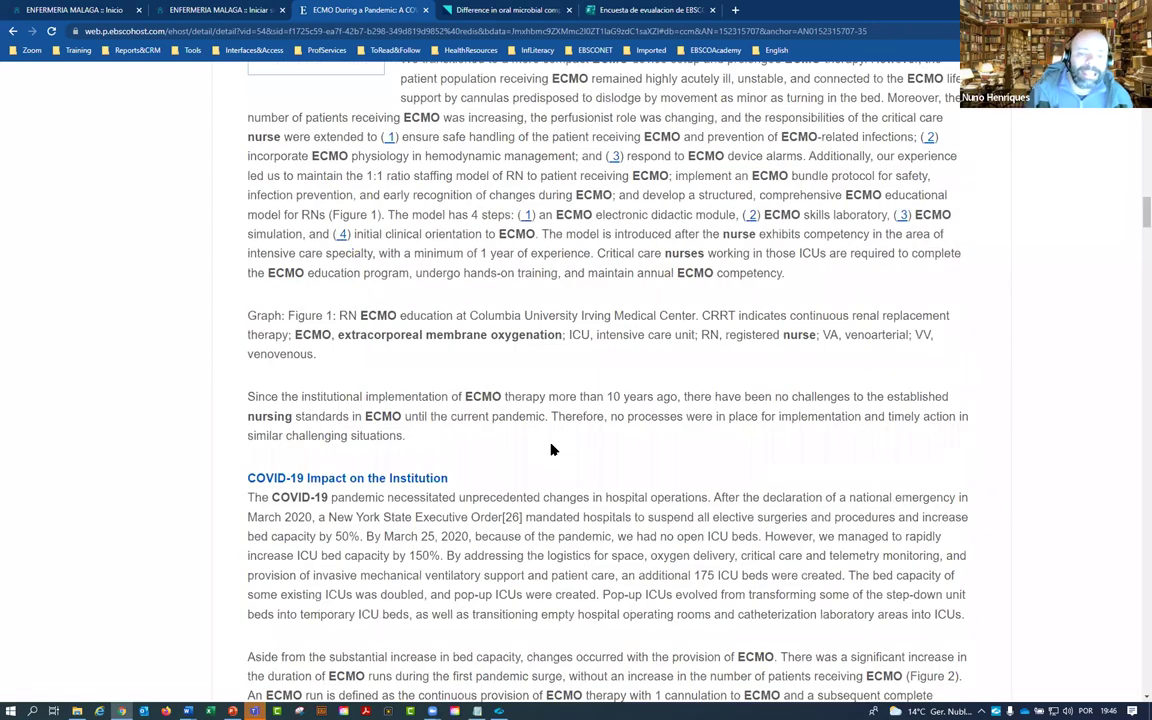
scroll(548, 450, "up", 10)
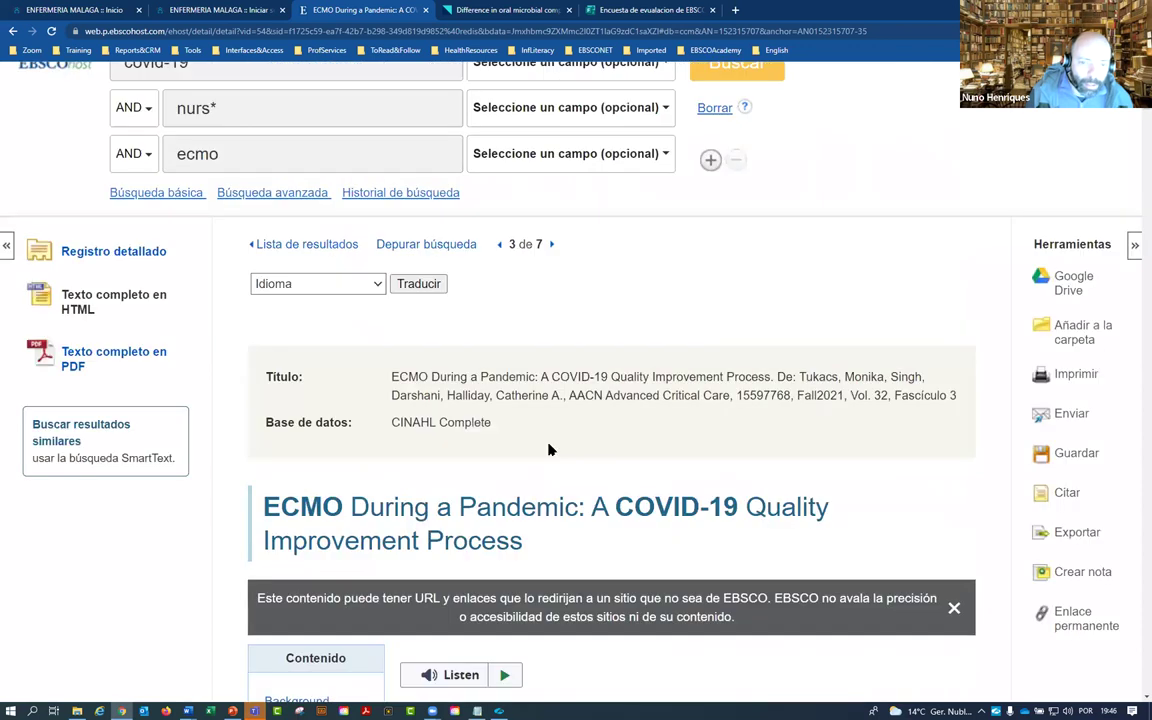
left_click(368, 288)
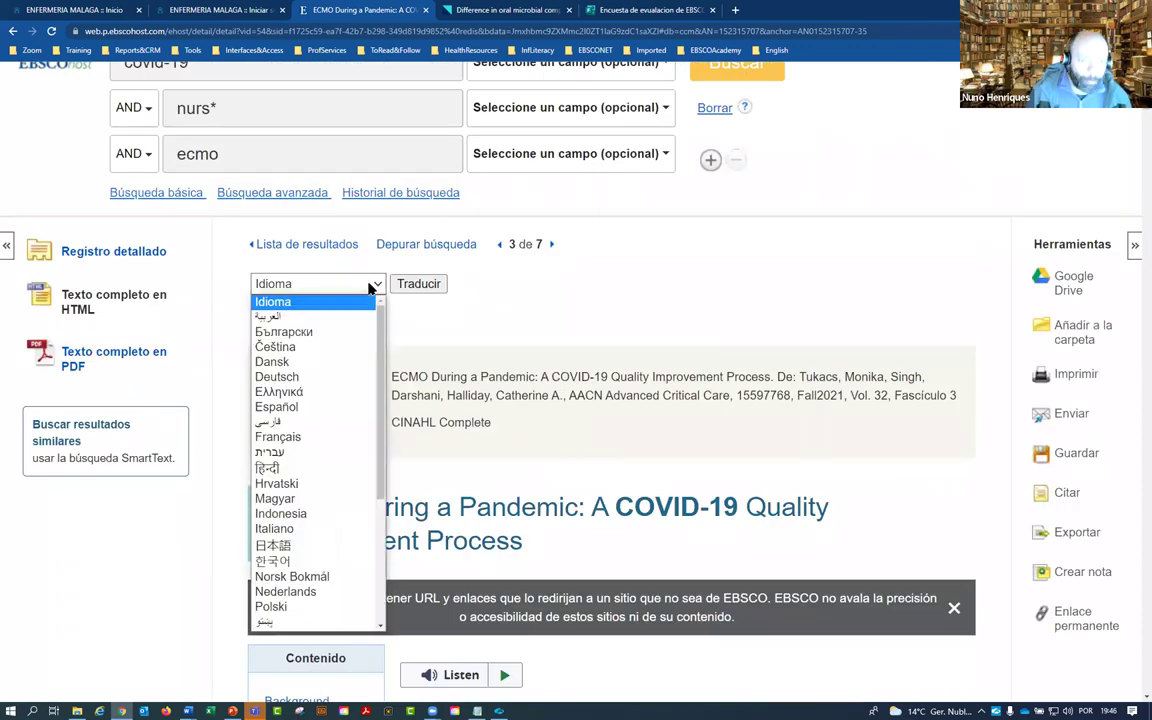
left_click(311, 407)
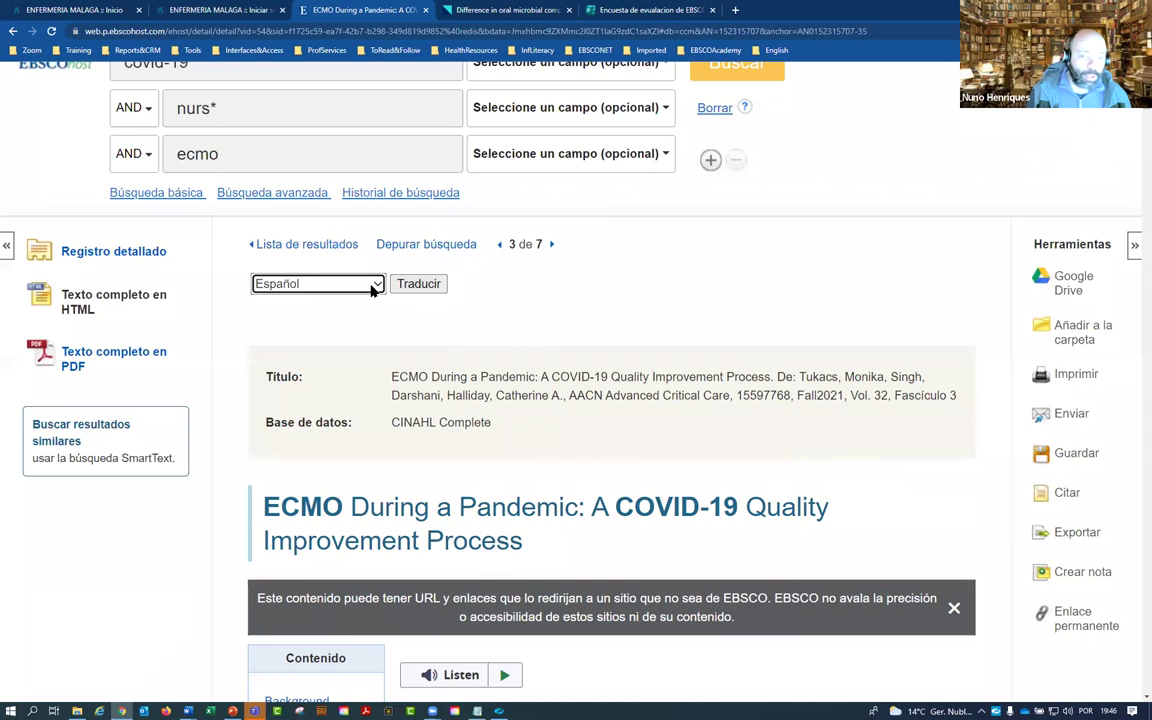
left_click(340, 284)
left_click(311, 407)
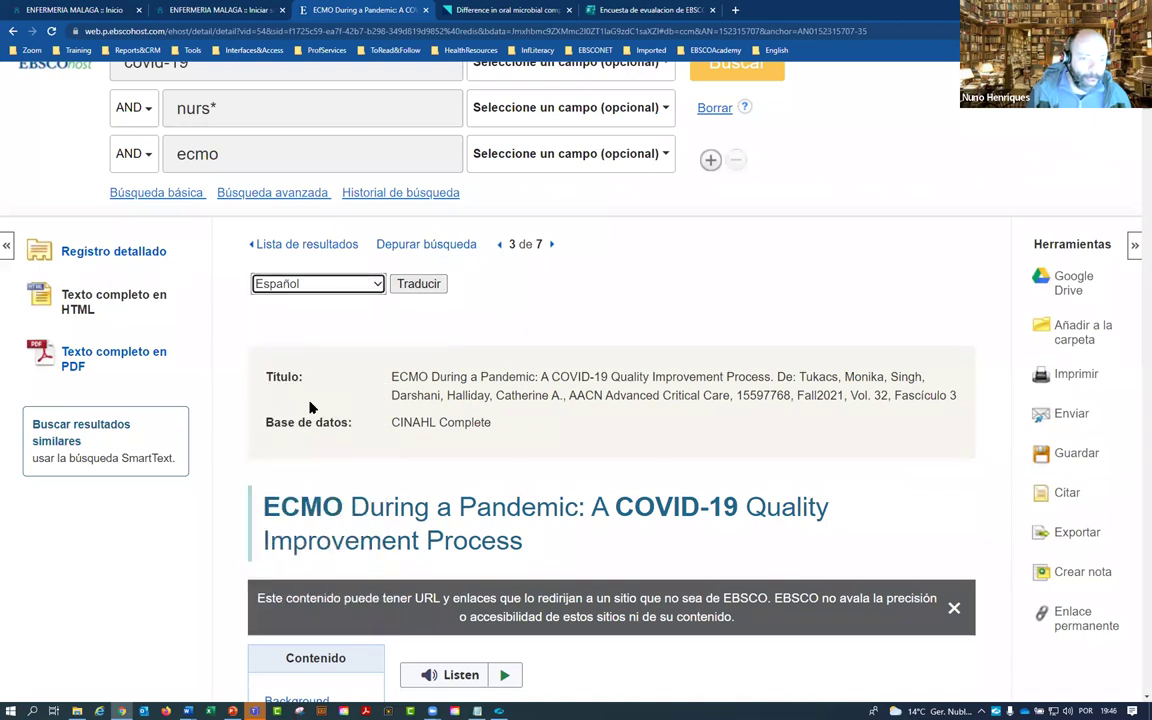
left_click(416, 285)
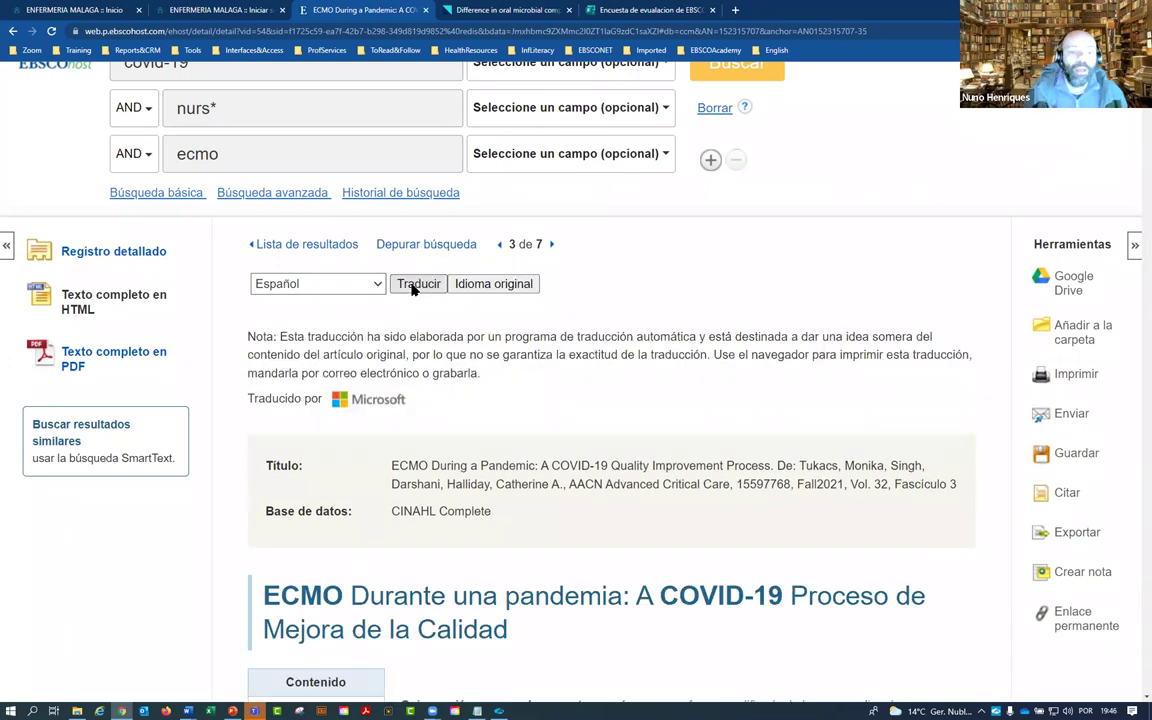
Step: Enlarge the browser zoom to 175% for the translated article
scroll(522, 345, "down", 15)
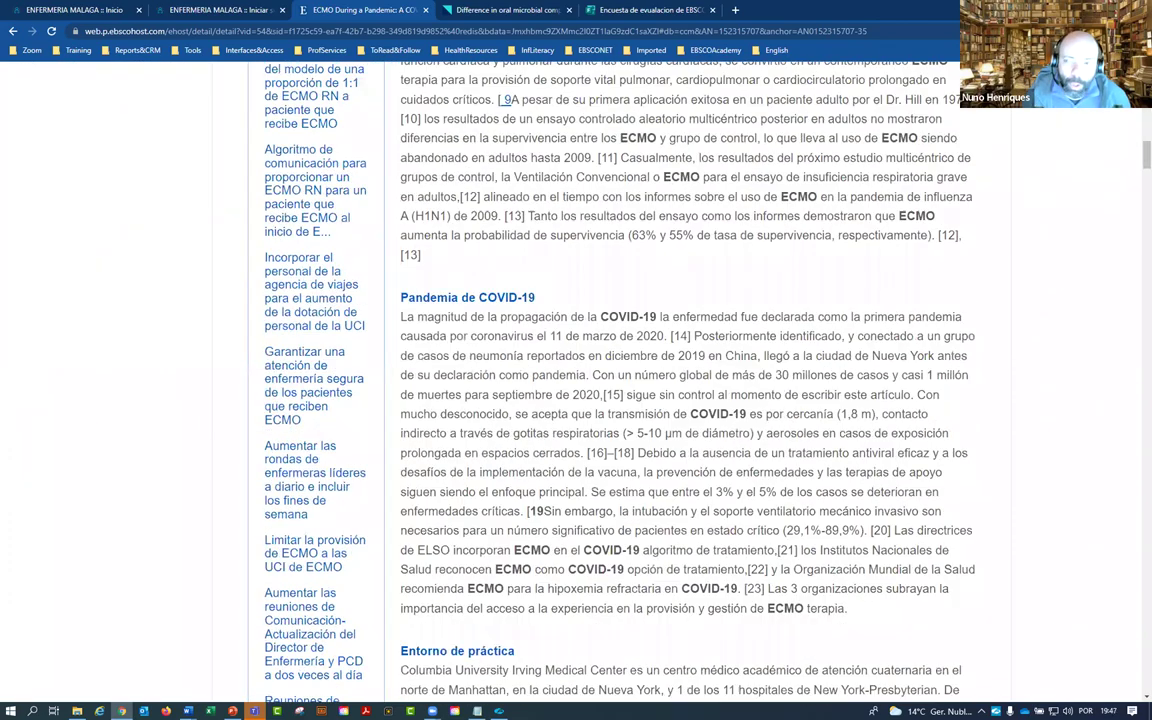
scroll(687, 380, "down", 4)
left_click(1134, 31)
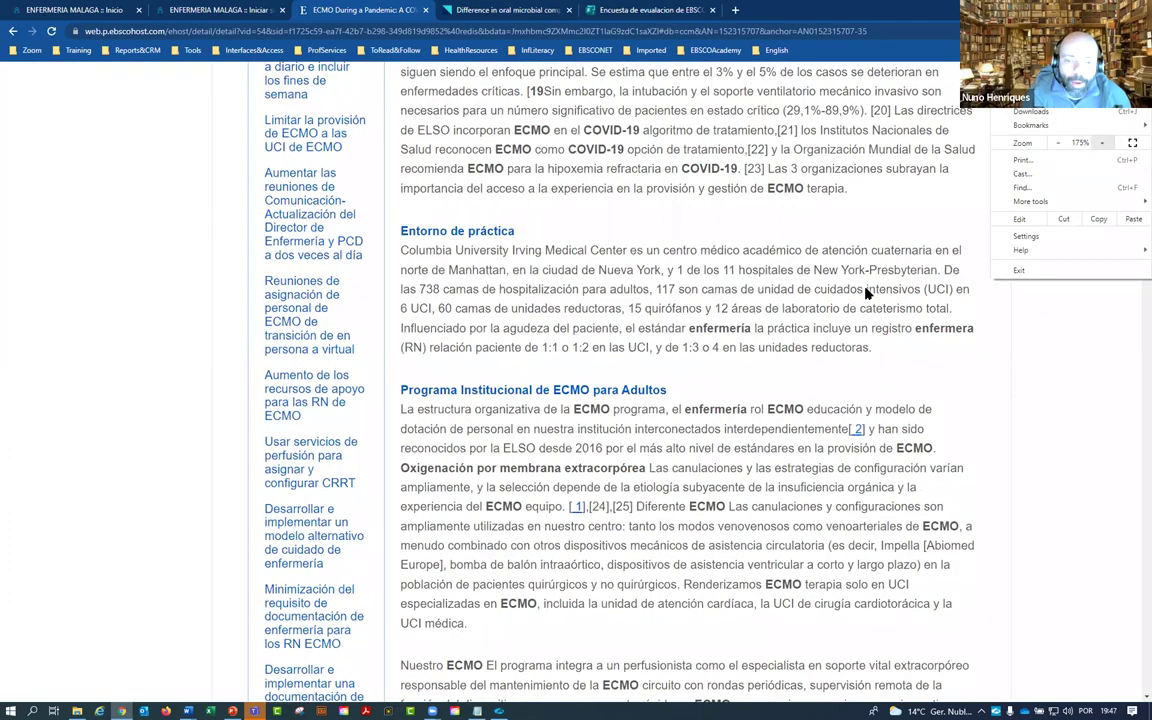
scroll(866, 293, "up", 3, "ctrl")
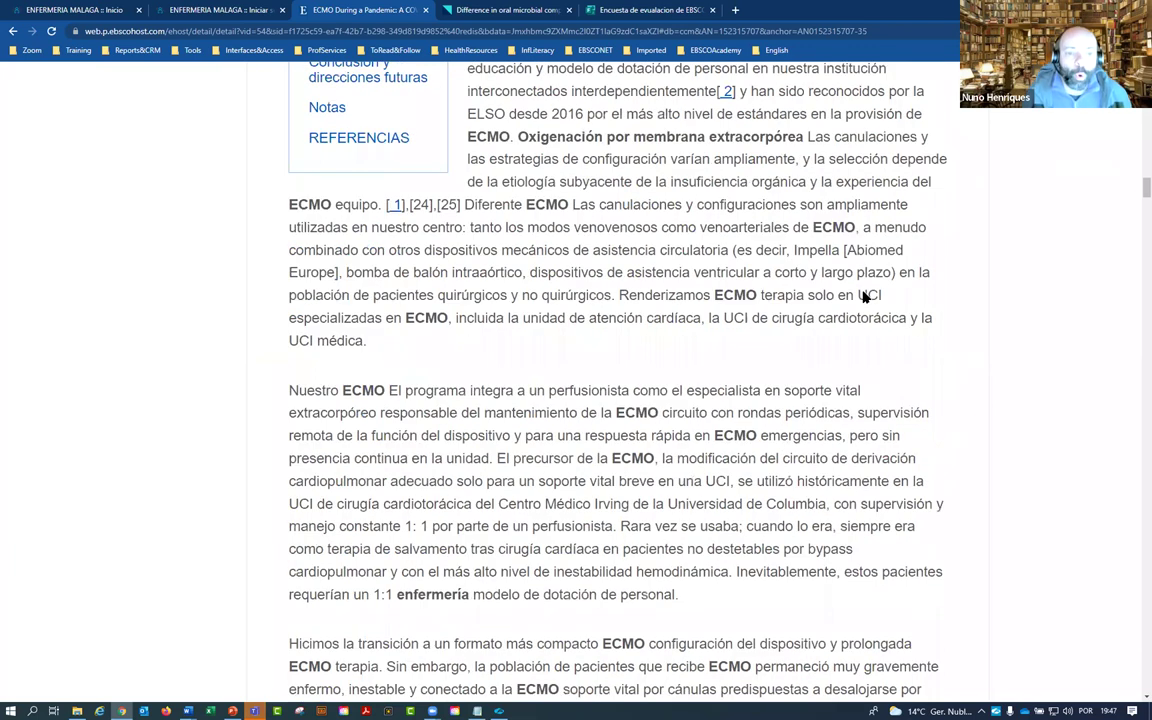
Step: Examine the translated passages on the institutional ECMO program and the impact of COVID-19 on the institution
scroll(866, 297, "down", 1)
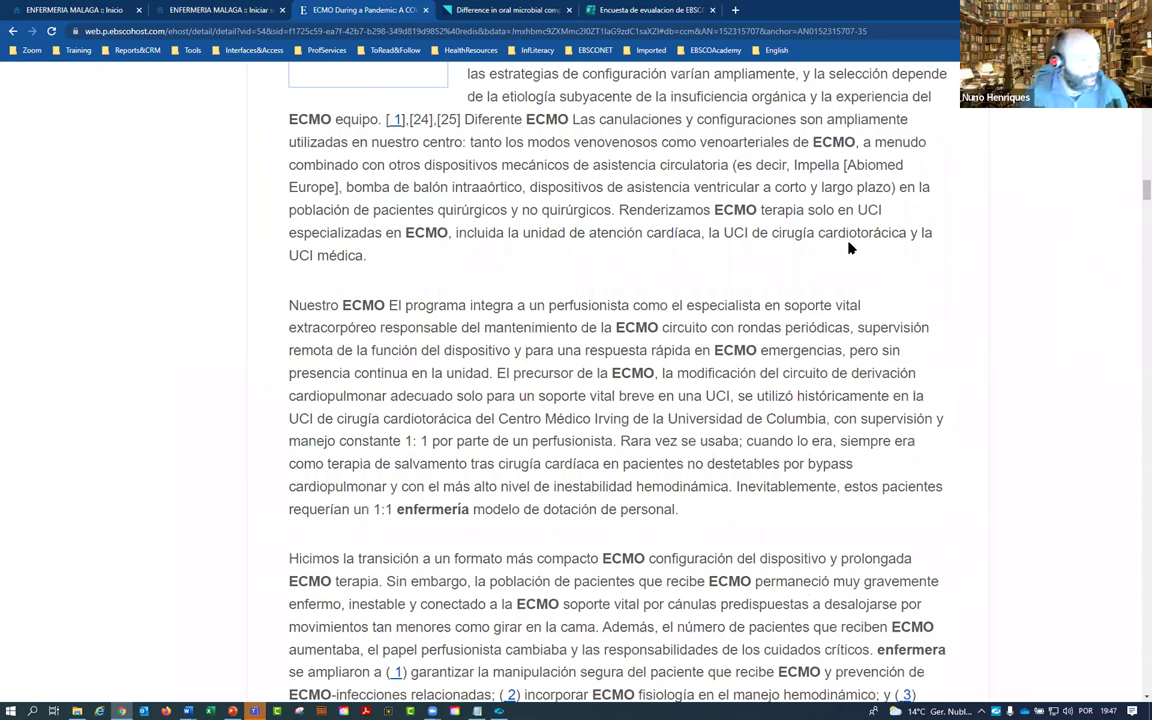
scroll(555, 478, "down", 3)
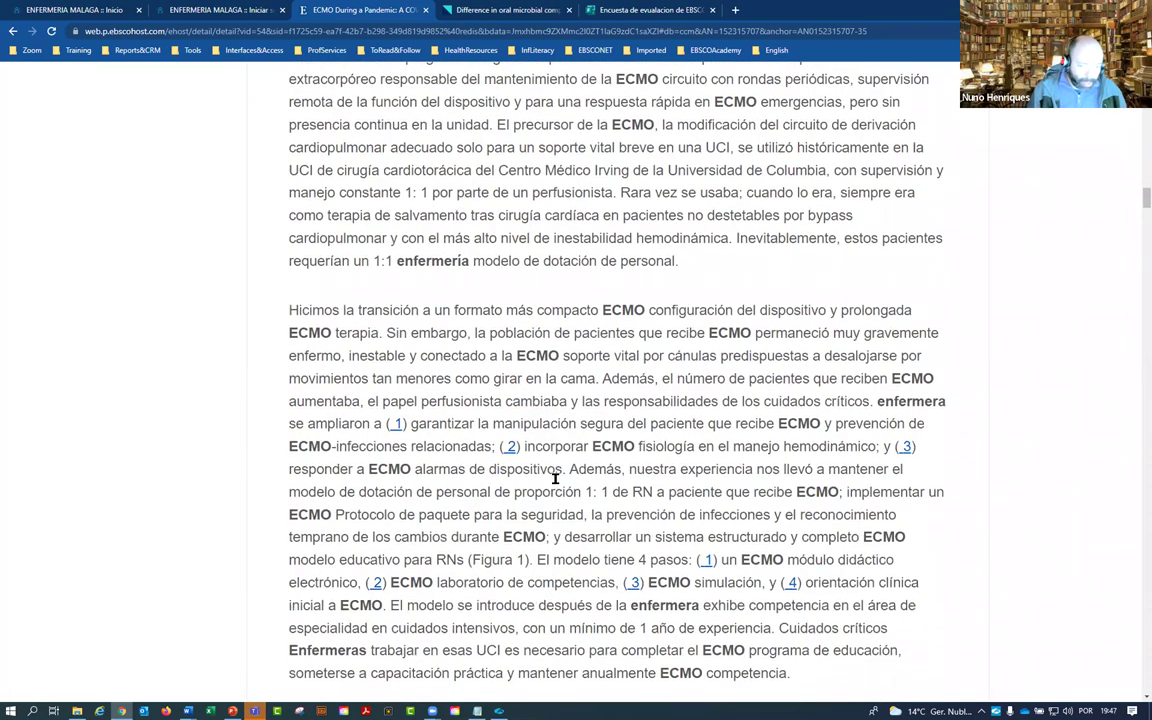
scroll(555, 478, "down", 3)
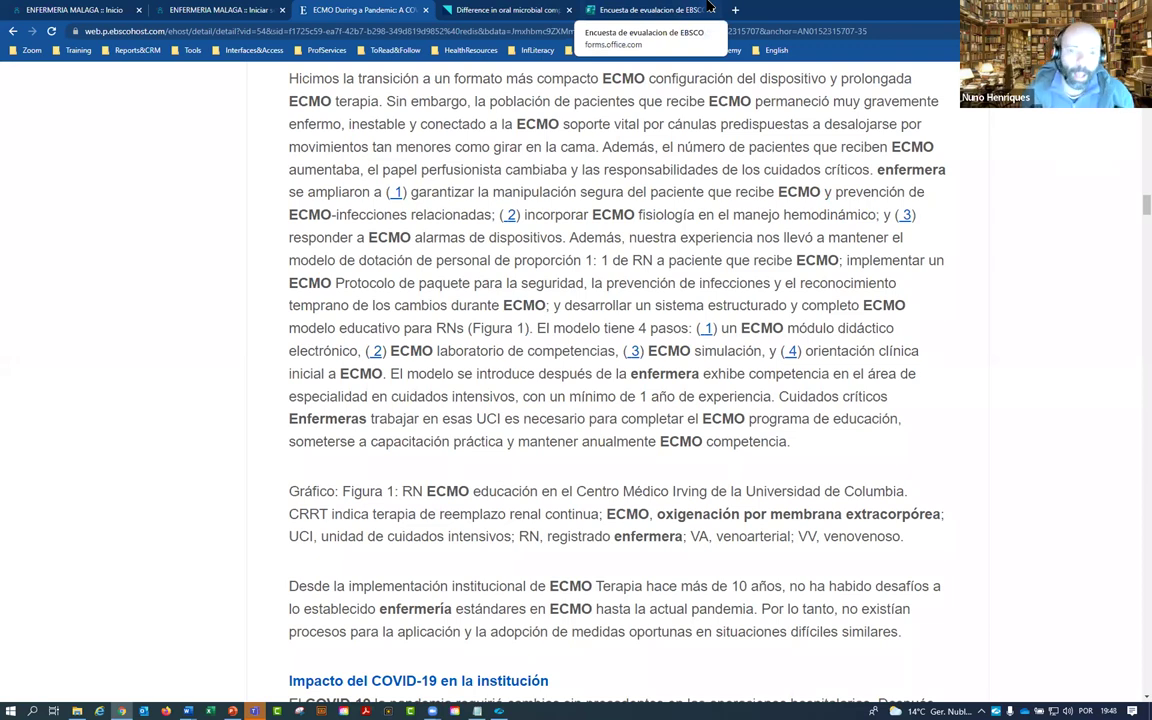
scroll(720, 257, "down", 8)
scroll(716, 256, "down", 2)
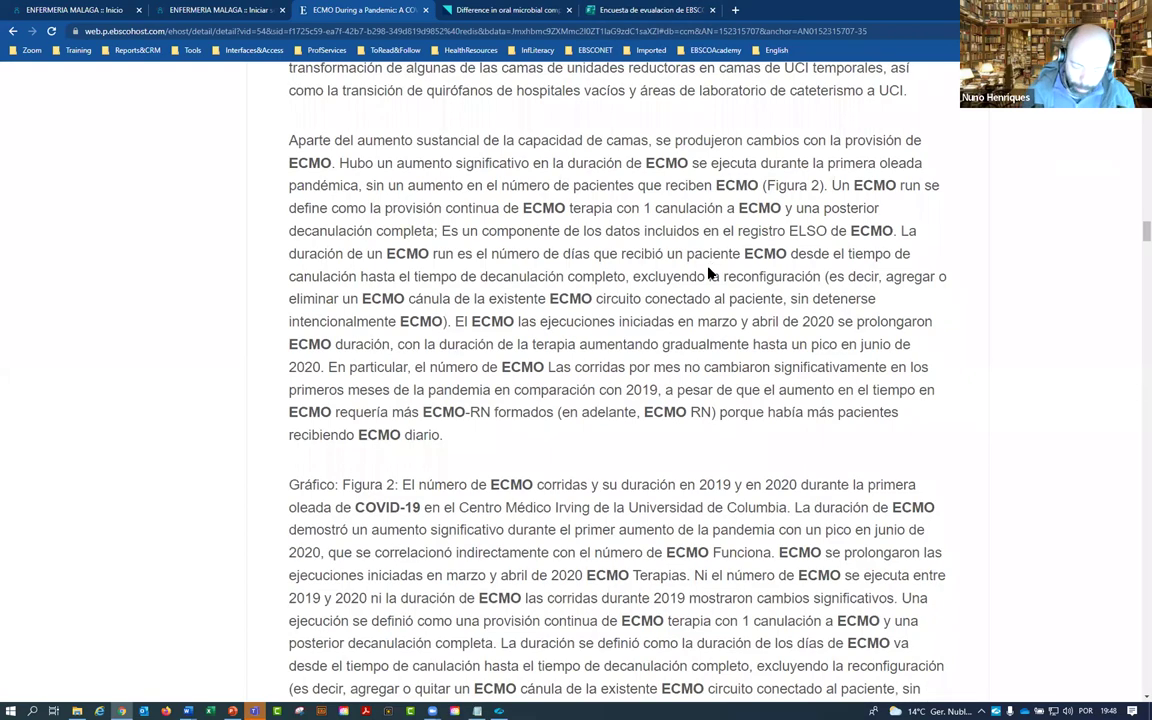
scroll(700, 300, "up", 10)
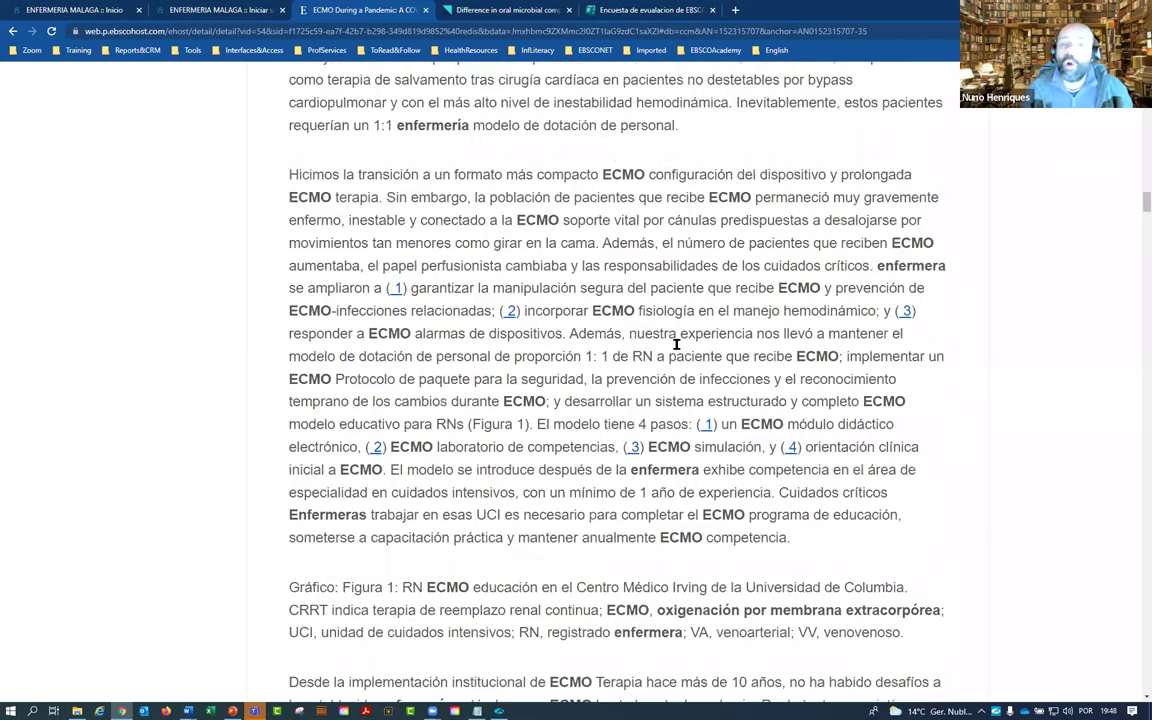
Step: Reduce the browser zoom to 125% for the translated article
scroll(676, 344, "up", 12)
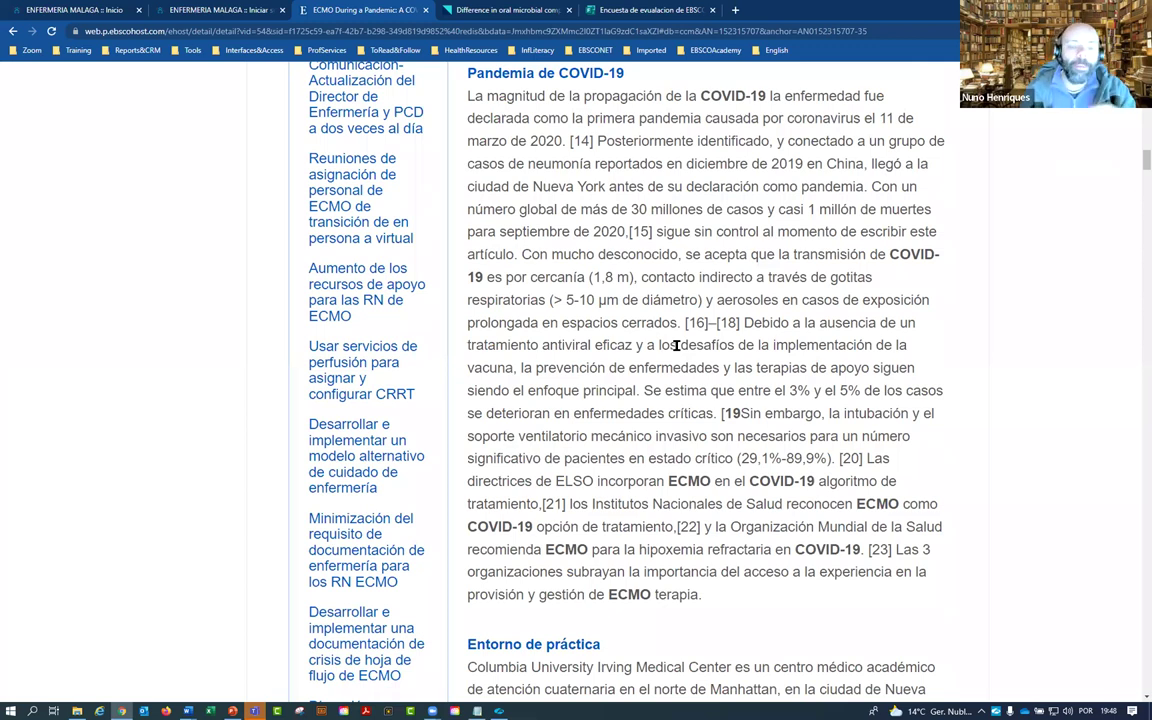
scroll(676, 345, "up", 8)
scroll(720, 330, "up", 15)
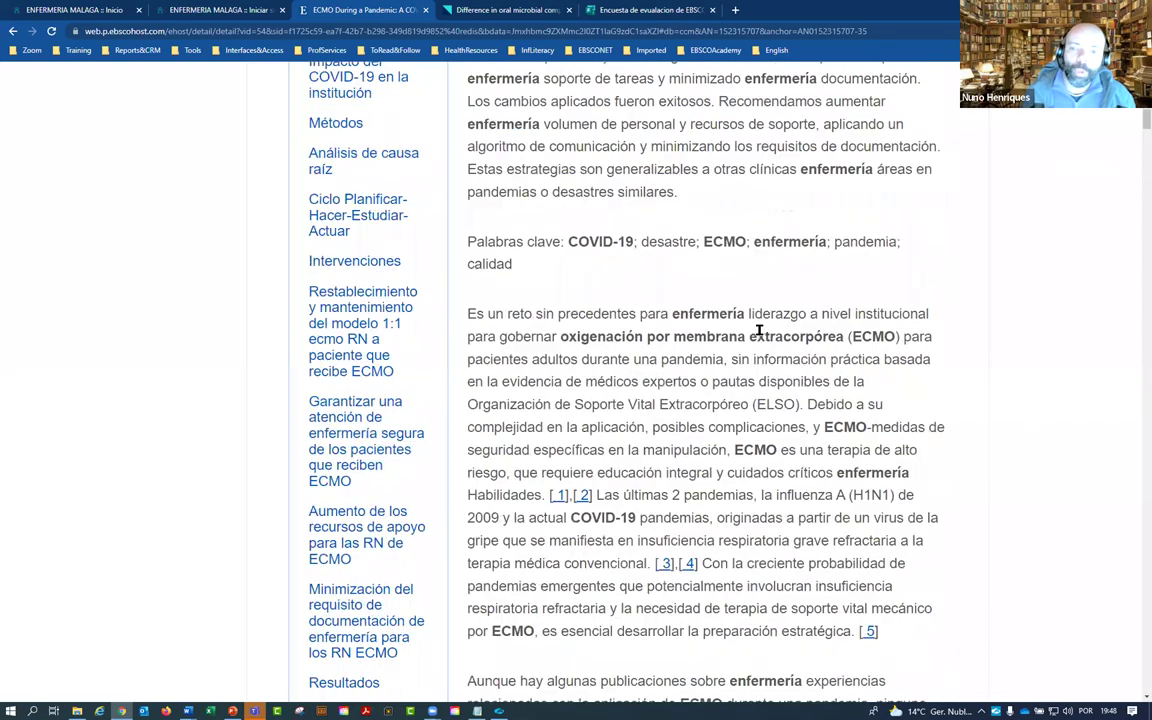
left_click(1133, 31)
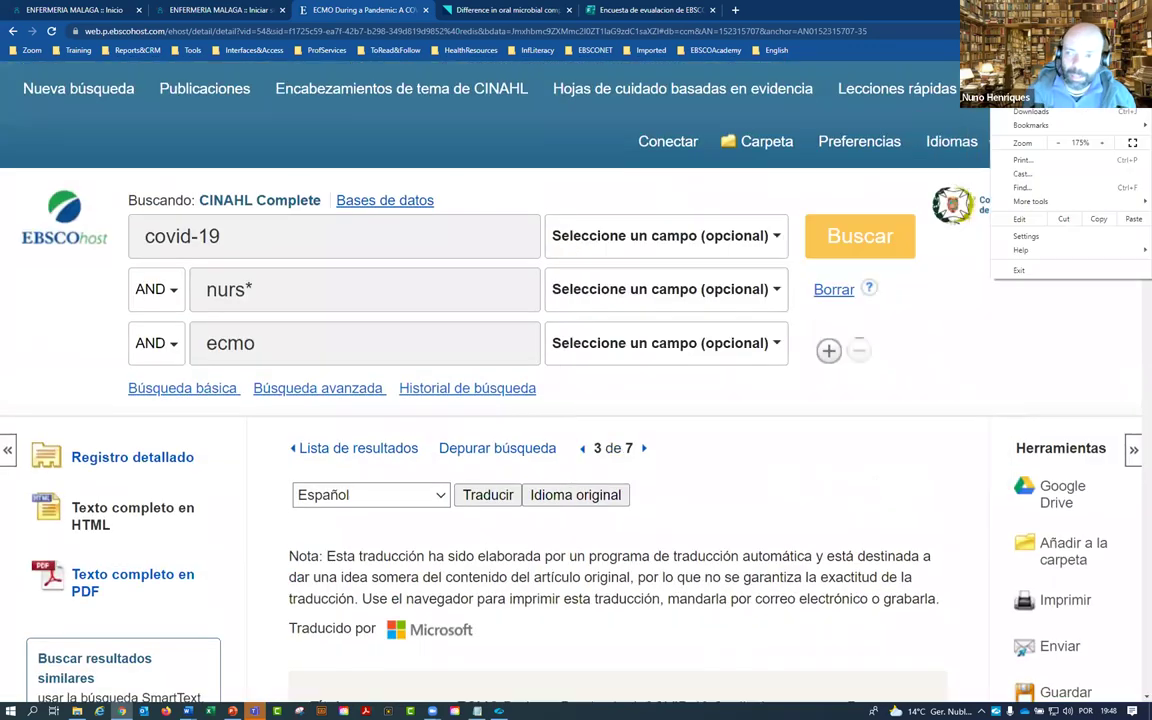
left_click(1058, 142)
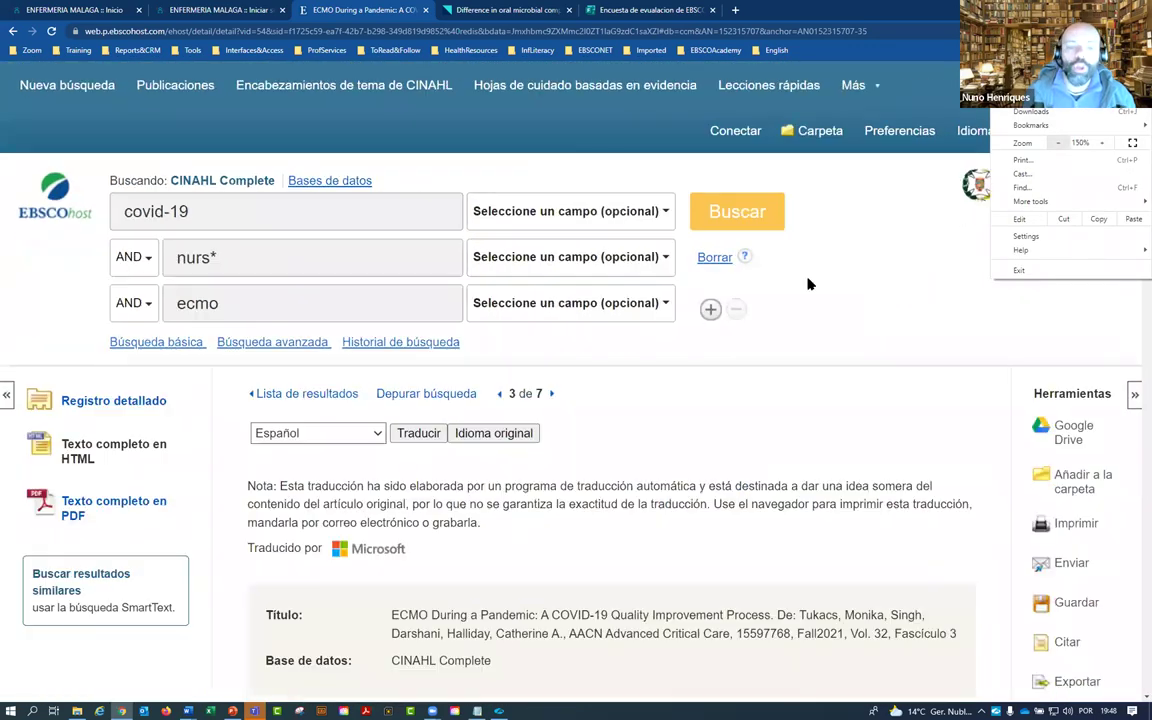
left_click(1058, 142)
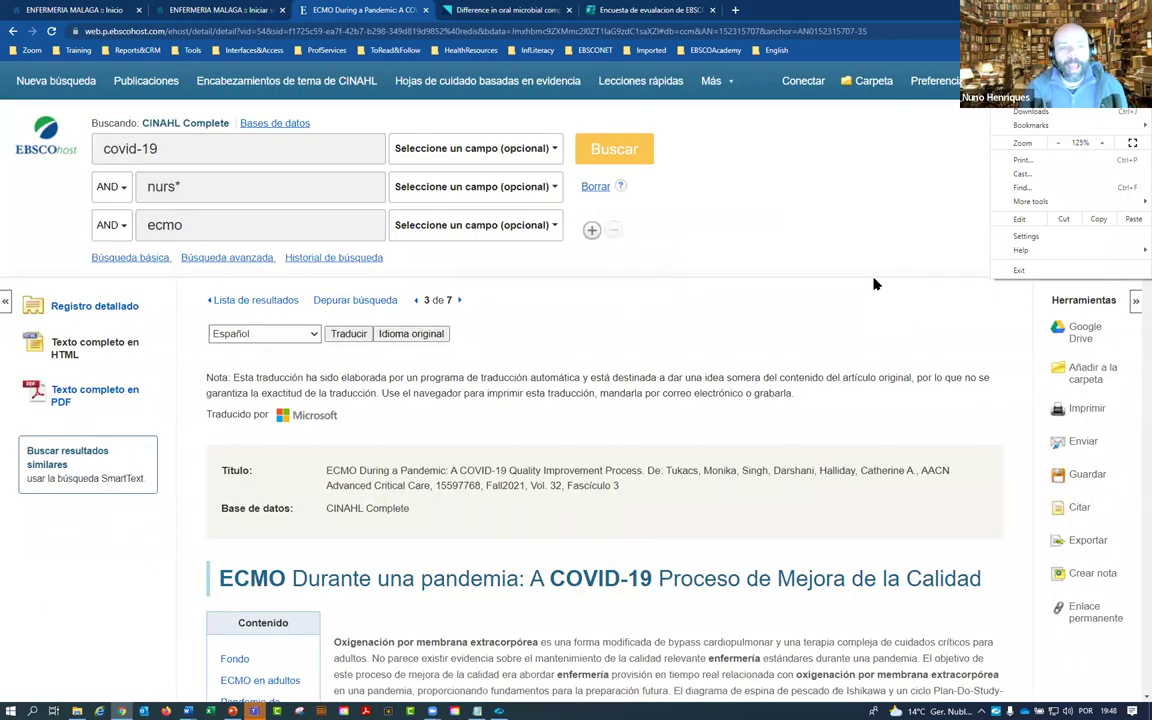
Step: Switch the article's HTML full text back to its original language
scroll(782, 434, "down", 6)
scroll(782, 434, "up", 5)
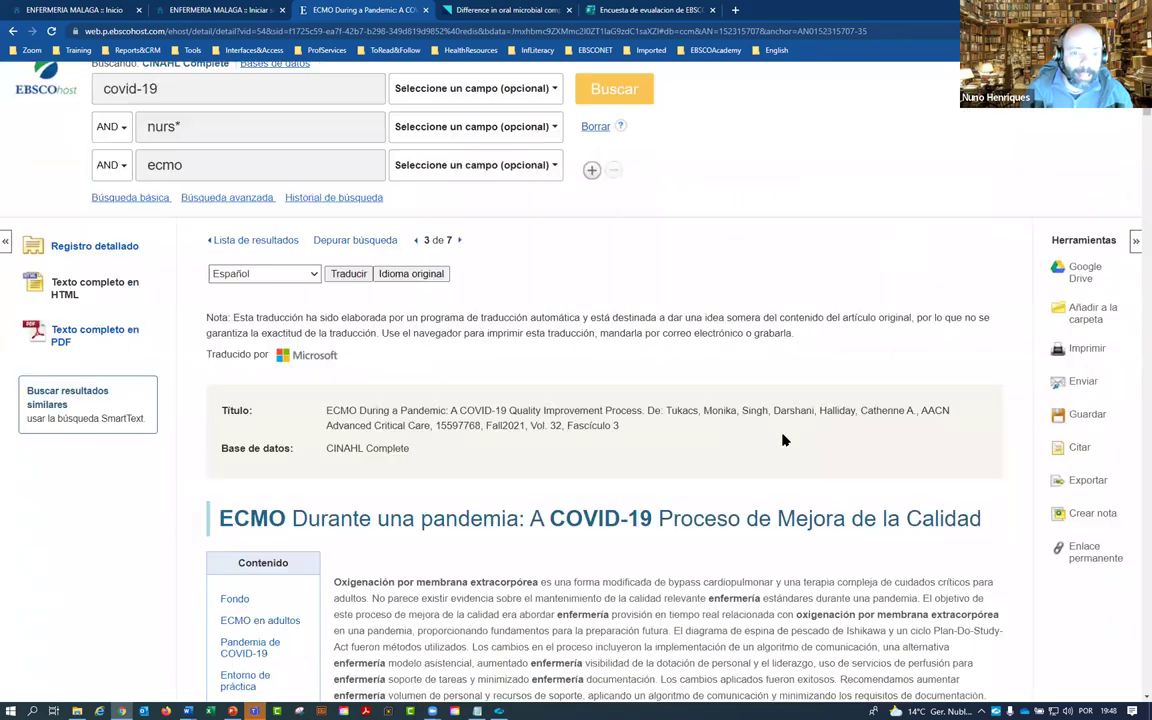
left_click(408, 276)
Step: Start the read-aloud of the English full text and show its reading-speed control
scroll(530, 343, "down", 3)
scroll(530, 343, "down", 5)
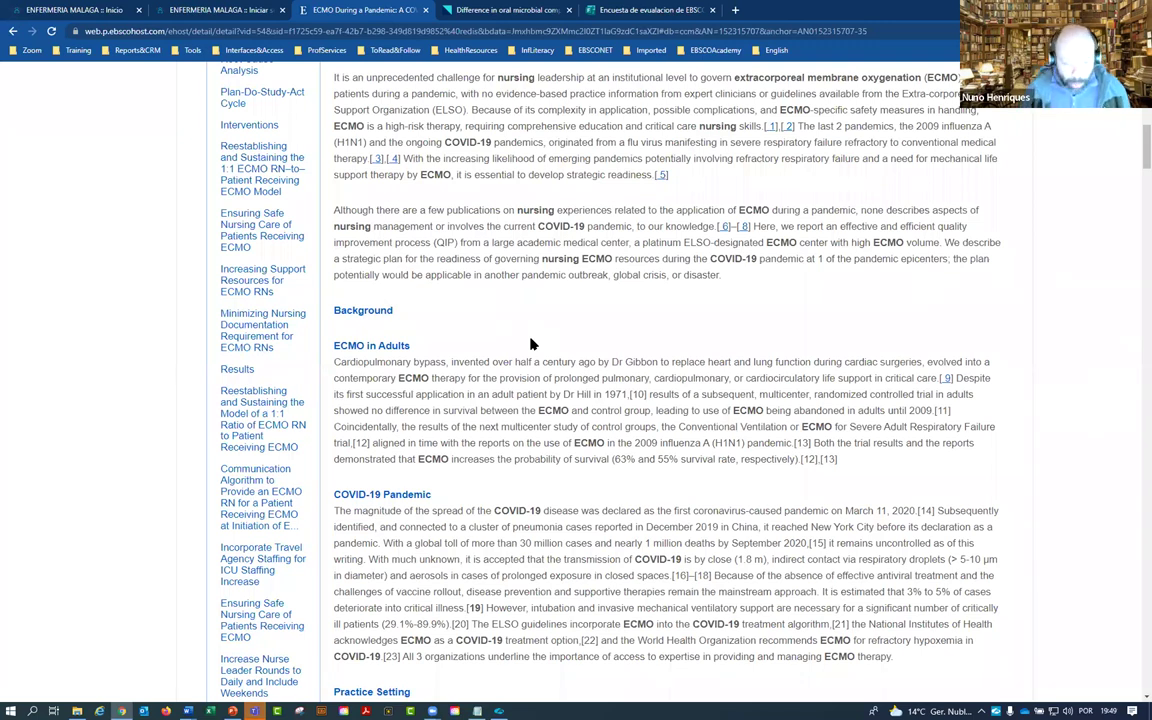
scroll(531, 344, "up", 6)
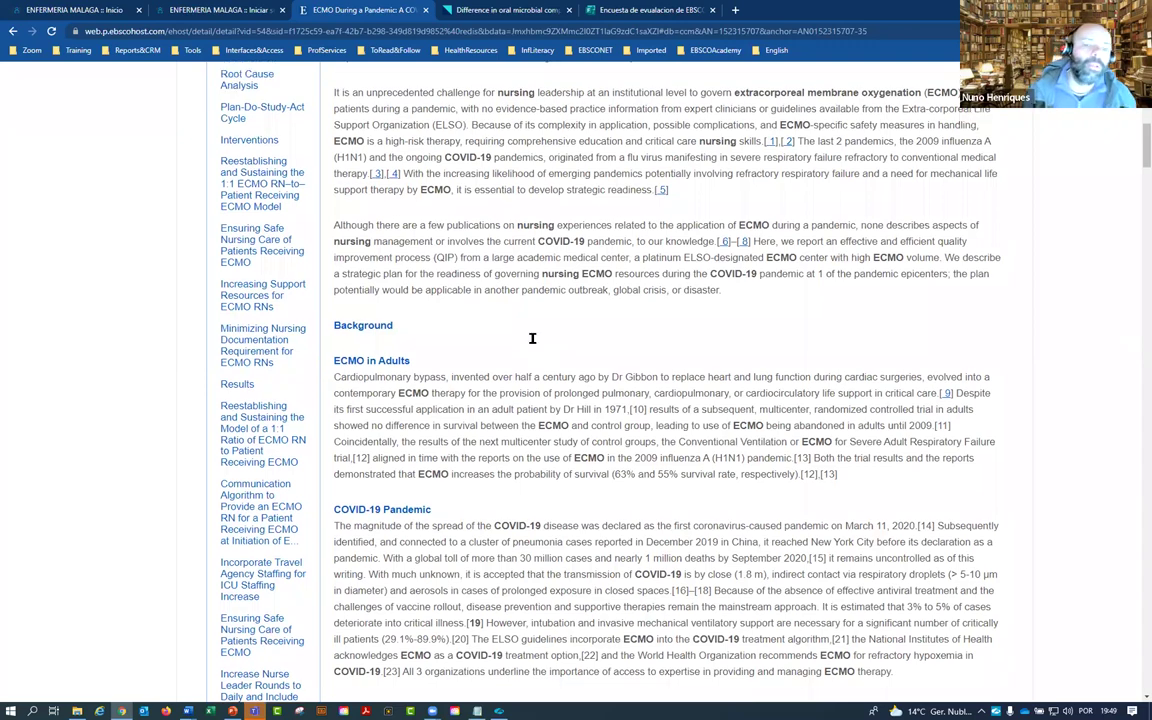
scroll(369, 400, "down", 3)
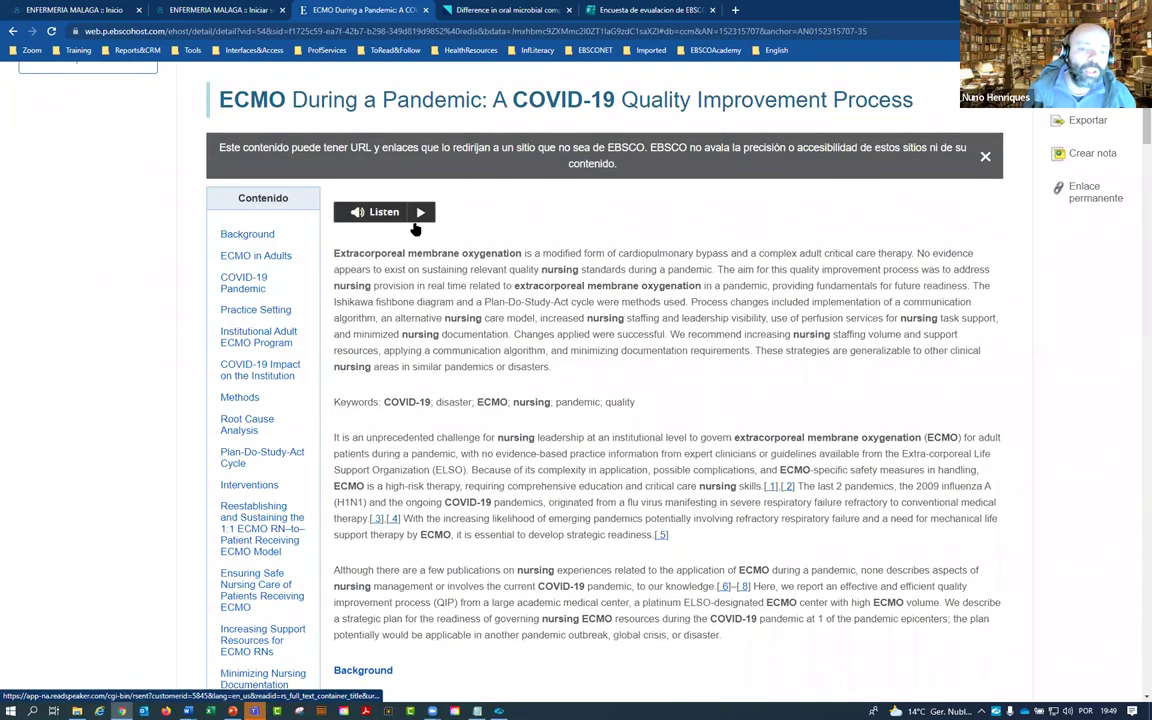
left_click(419, 214)
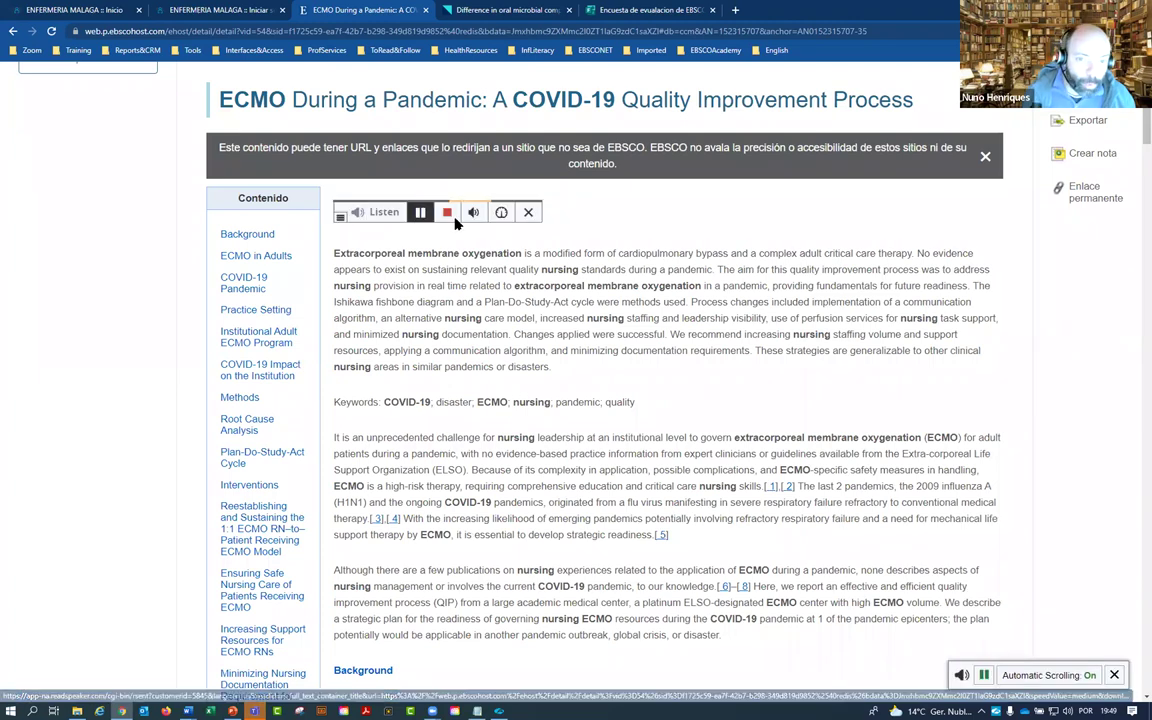
left_click(501, 212)
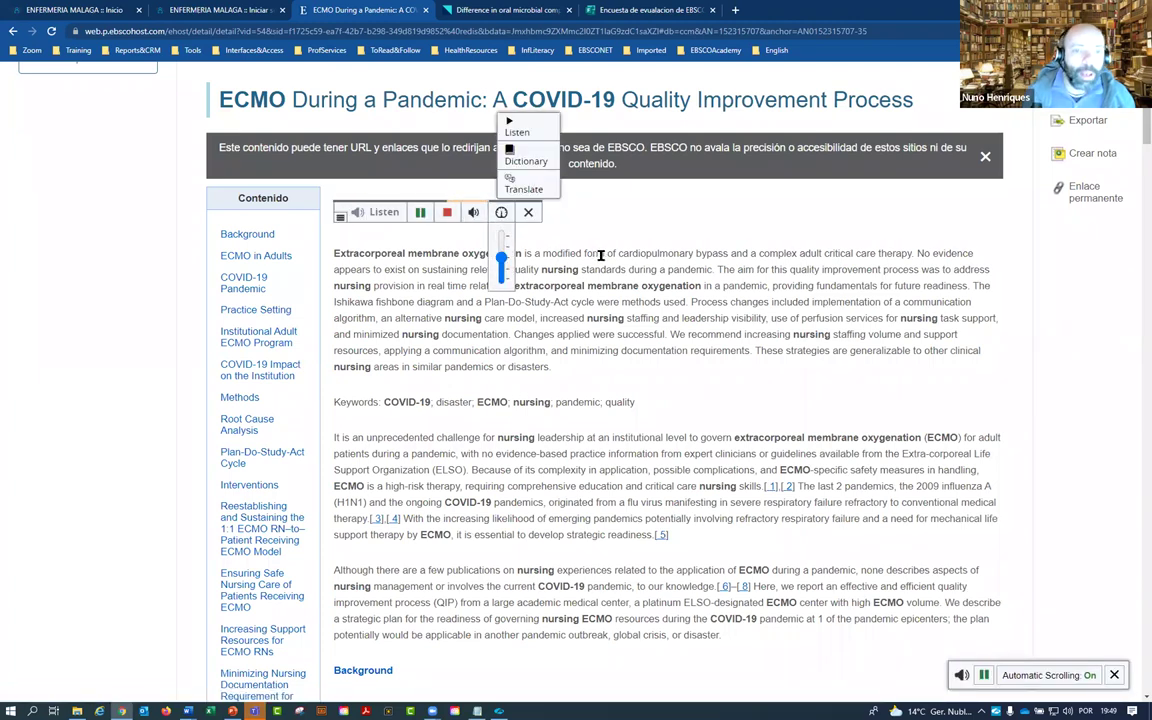
Step: Stop the read-aloud and set its reading speed to the slowest setting
scroll(615, 300, "up", 1)
scroll(622, 313, "up", 2)
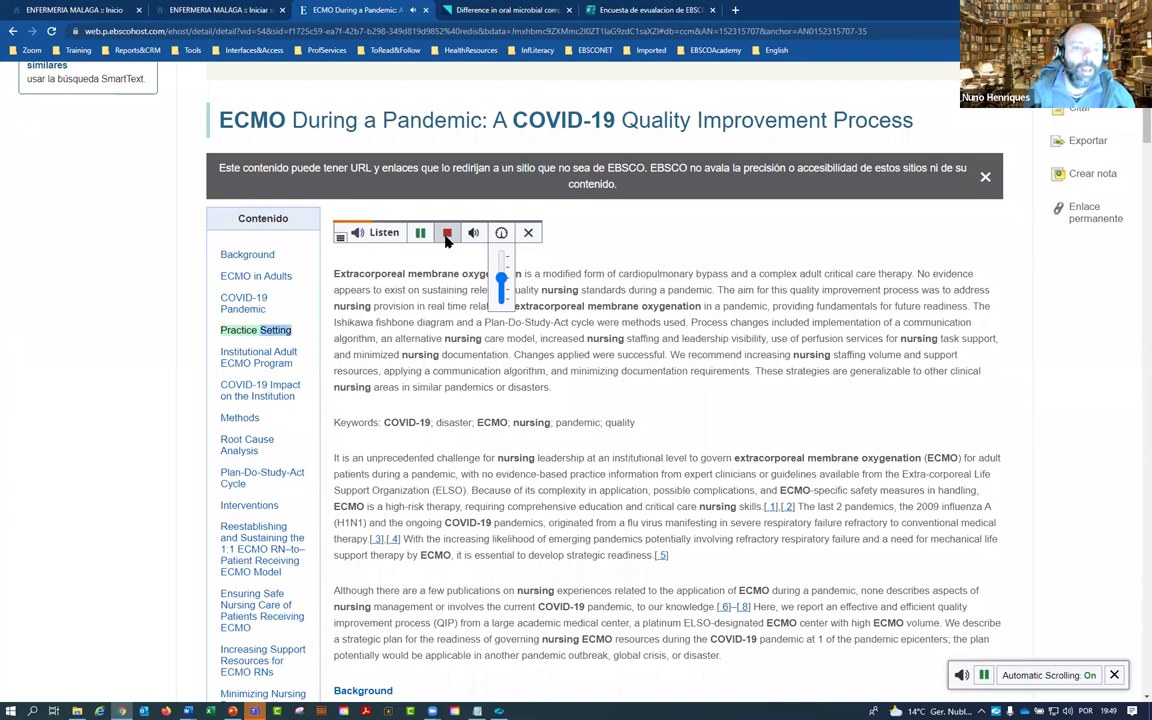
left_click(447, 240)
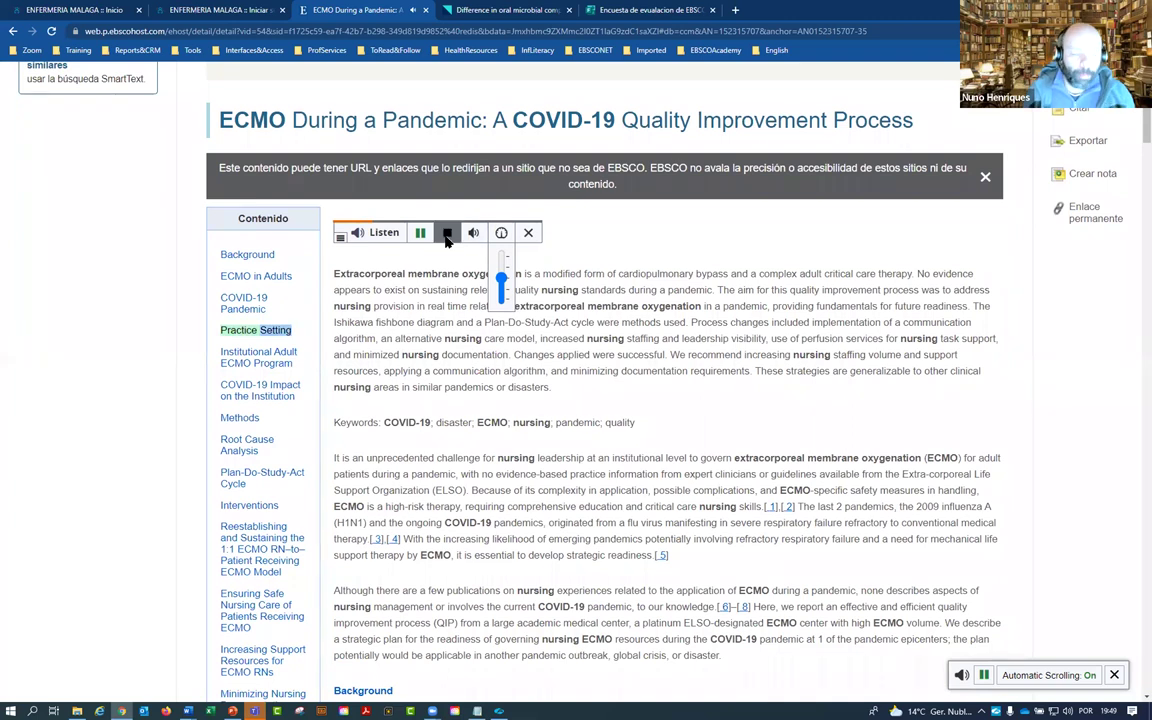
left_click(502, 288)
left_click_drag(502, 290, 504, 301)
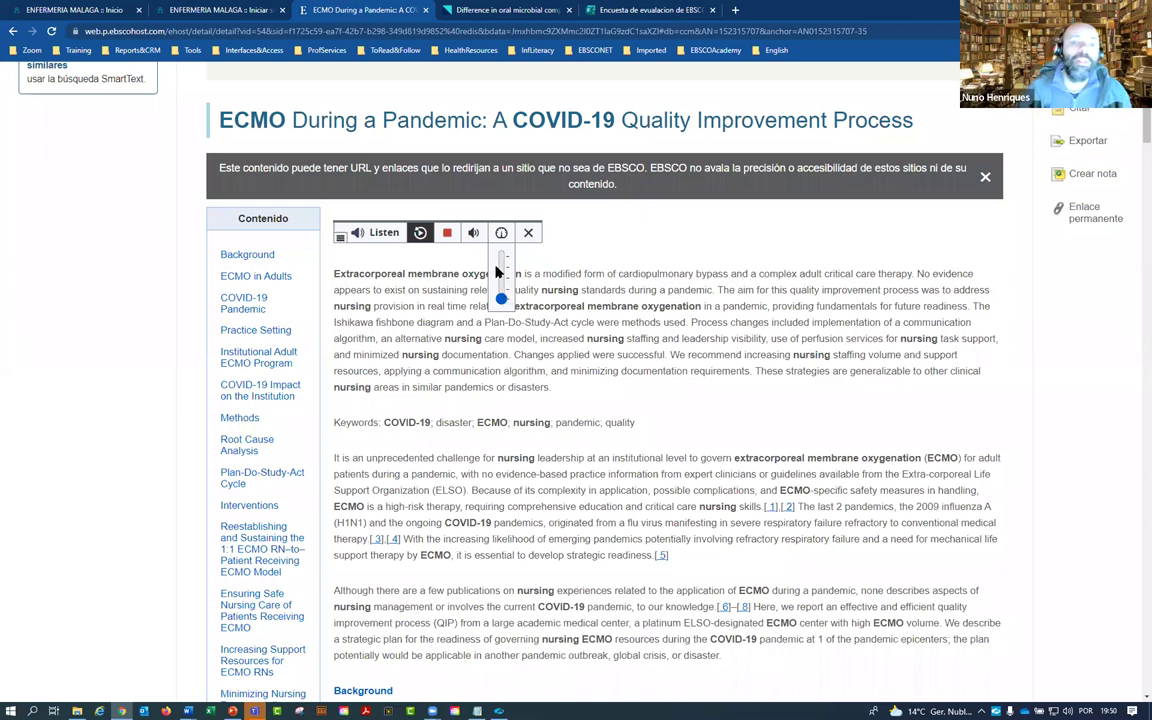
Step: Play the full text aloud again at the slowest speed, return to the article's beginning and stop the playback
left_click(420, 233)
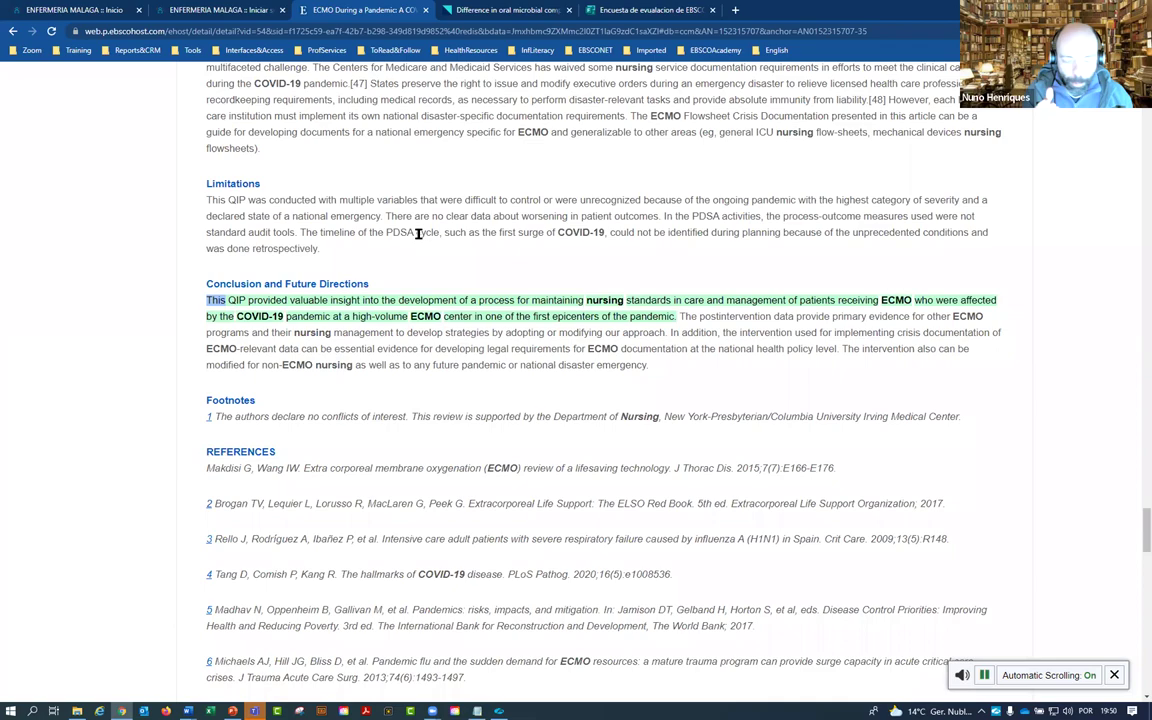
scroll(432, 239, "up", 10)
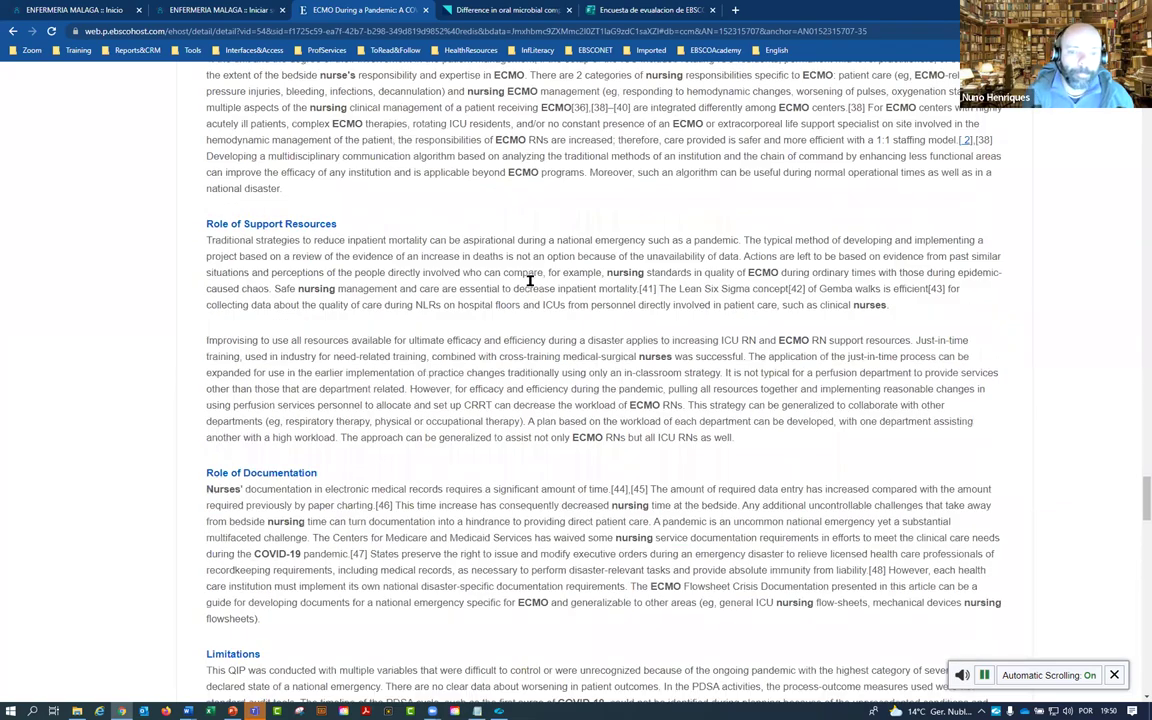
scroll(755, 278, "up", 6)
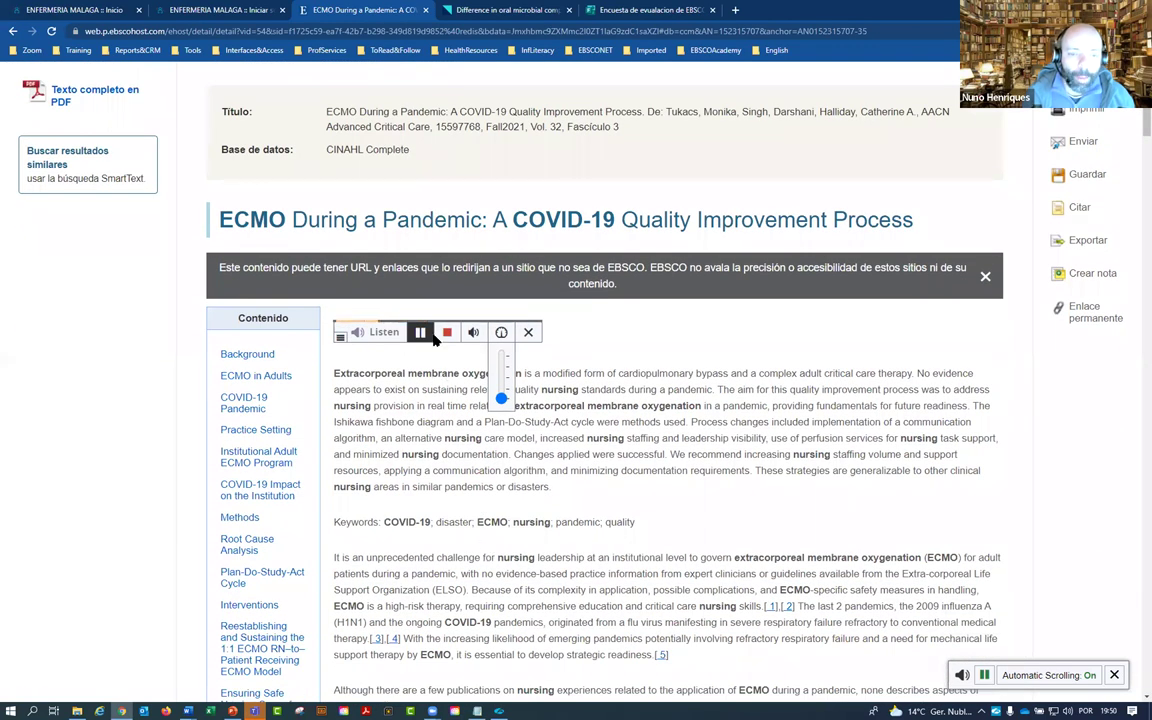
left_click(447, 336)
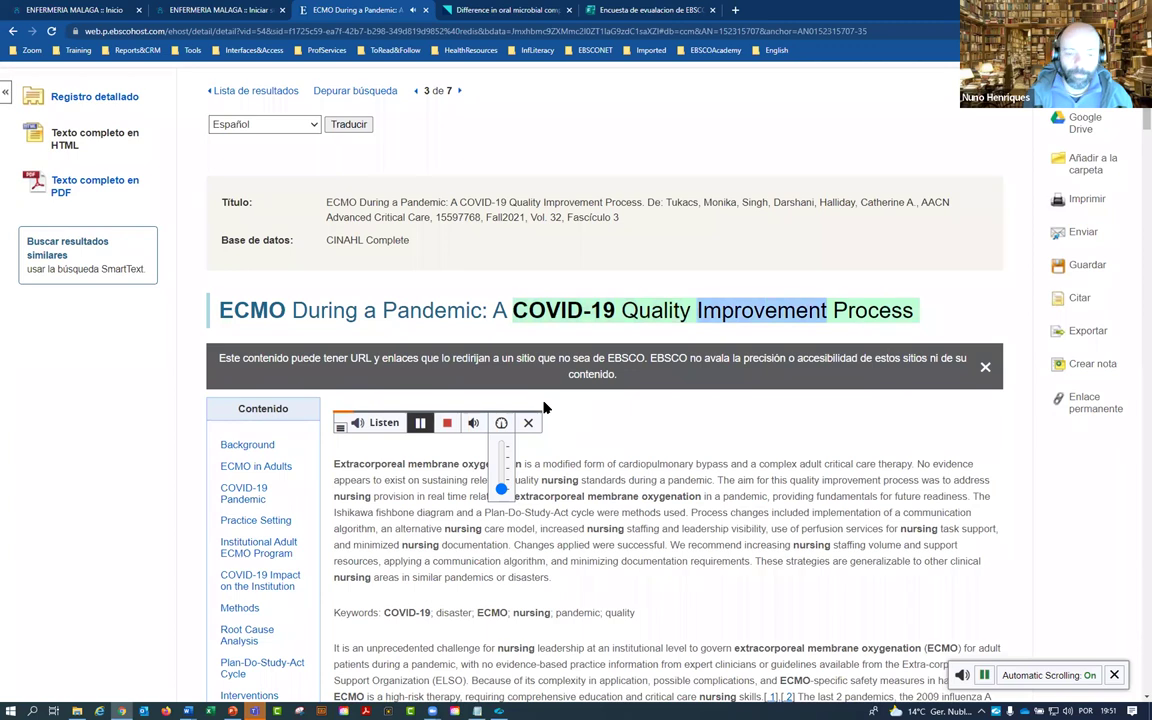
left_click(447, 422)
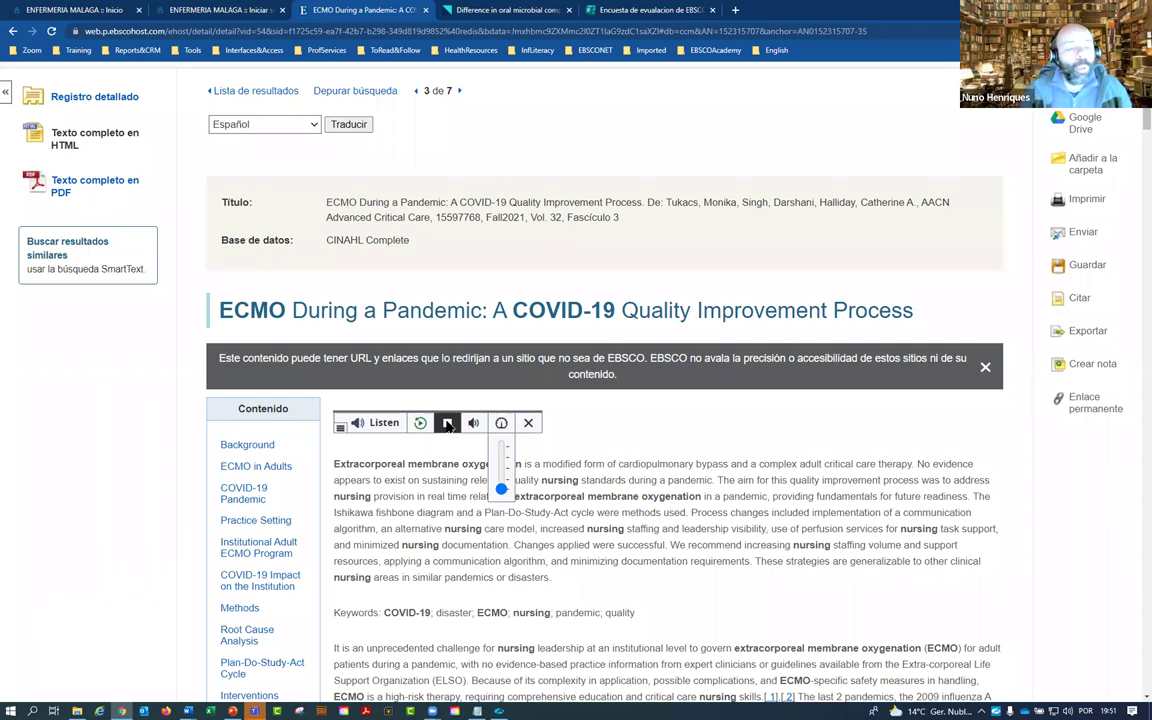
Step: Circle the Herramientas list with the annotation pen and erase the strokes
scroll(560, 411, "up", 2)
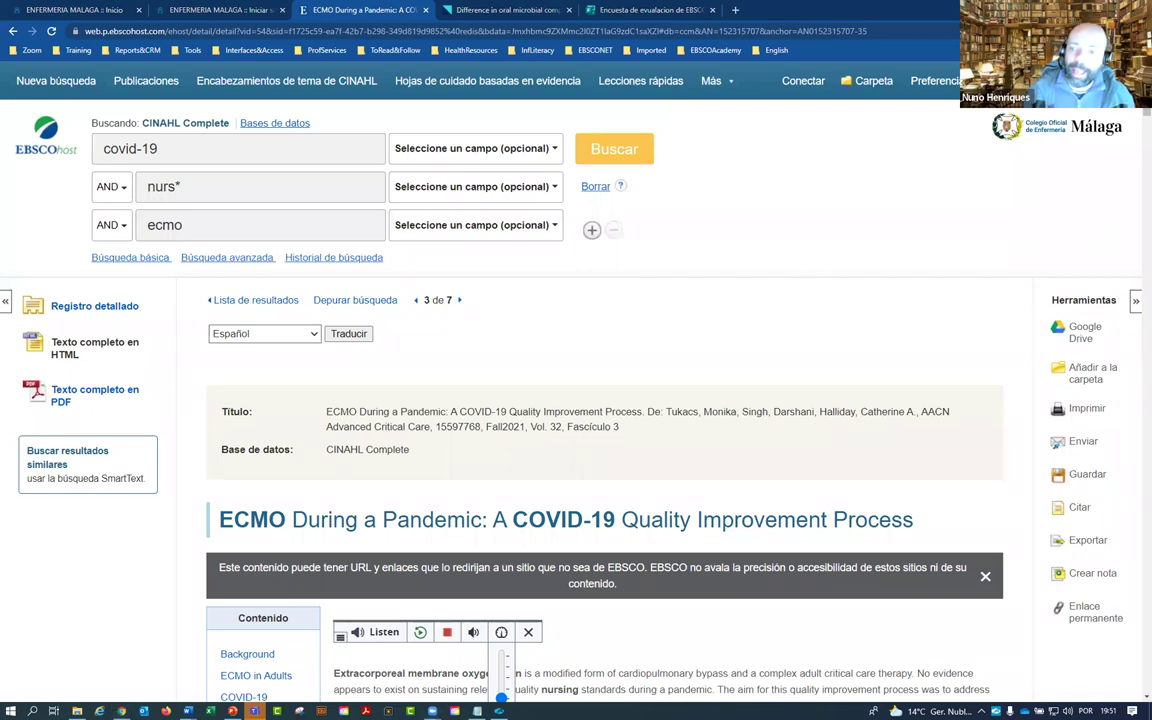
mouse_move(1057, 266)
left_mouse_down()
mouse_move(966, 440)
mouse_move(1000, 660)
mouse_move(1150, 598)
left_mouse_up()
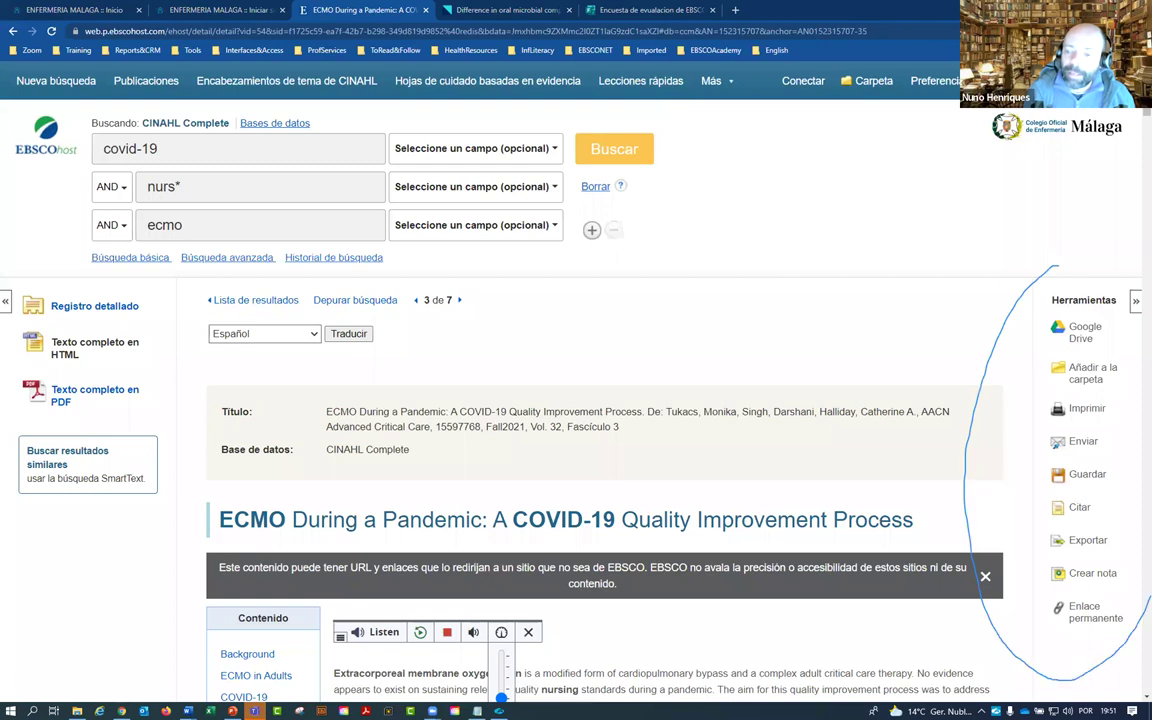
mouse_move(1068, 268)
left_mouse_down()
mouse_move(1045, 282)
mouse_move(965, 550)
mouse_move(1140, 430)
mouse_move(1065, 276)
left_mouse_up()
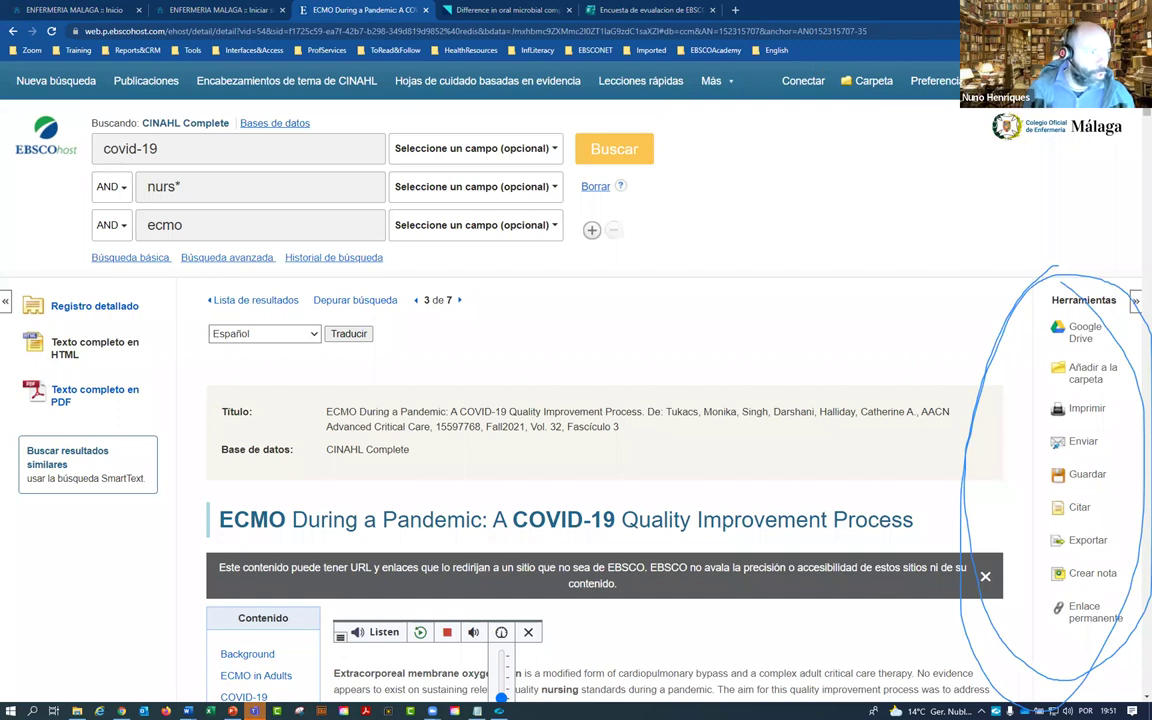
key("e")
Step: Circle Google Drive, the article title, Añadir a la carpeta linked to Carpeta, and Imprimir with the annotation pen, and exit drawing
mouse_move(1089, 311)
left_mouse_down()
mouse_move(1085, 362)
mouse_move(1110, 318)
left_mouse_up()
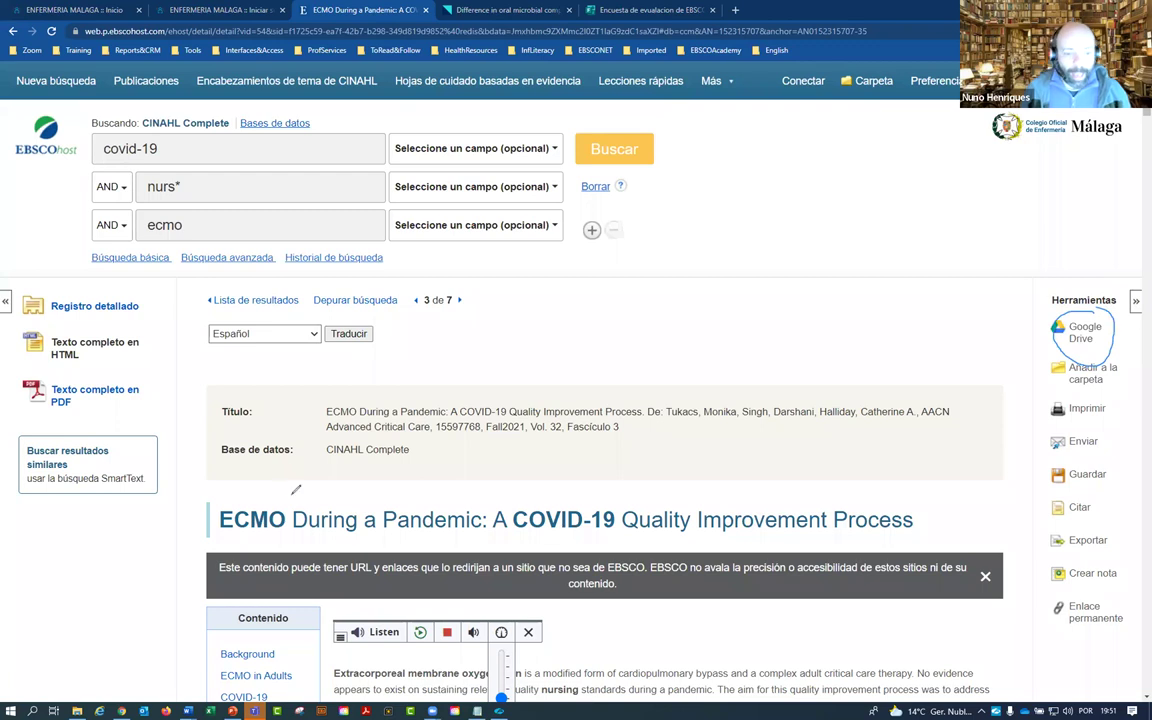
mouse_move(265, 465)
left_mouse_down()
mouse_move(850, 545)
mouse_move(876, 482)
mouse_move(272, 458)
left_mouse_up()
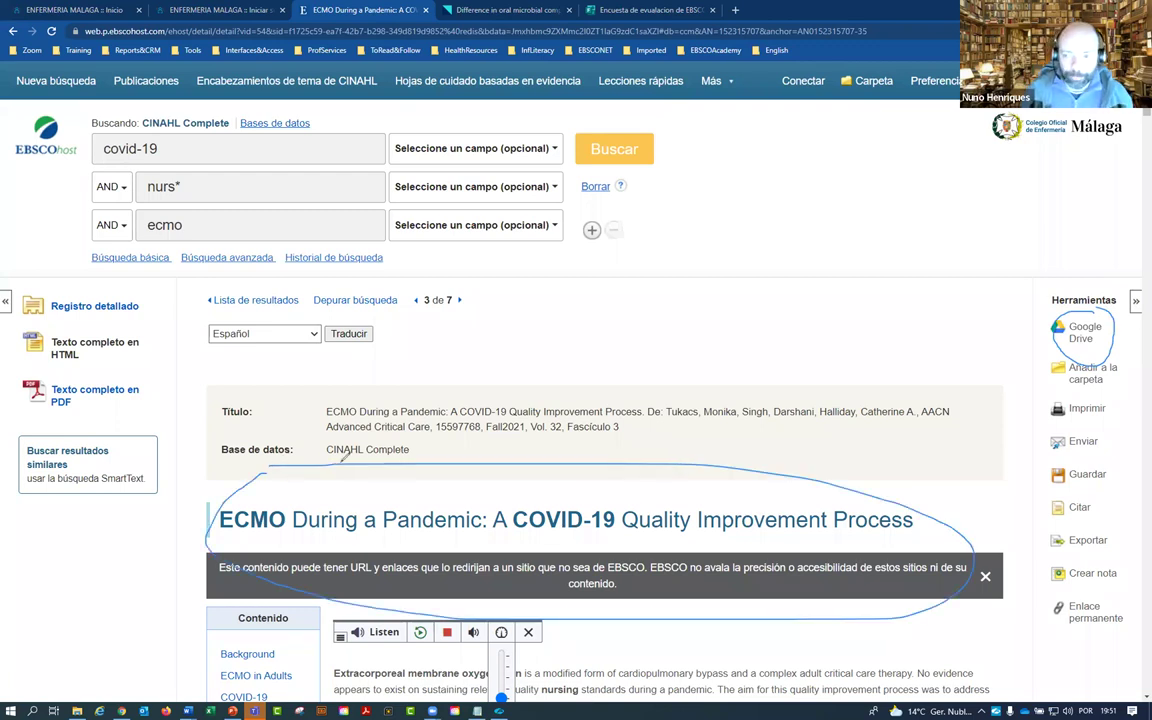
mouse_move(1053, 398)
left_mouse_down()
mouse_move(1114, 350)
mouse_move(1050, 360)
mouse_move(903, 119)
mouse_move(900, 58)
left_mouse_up()
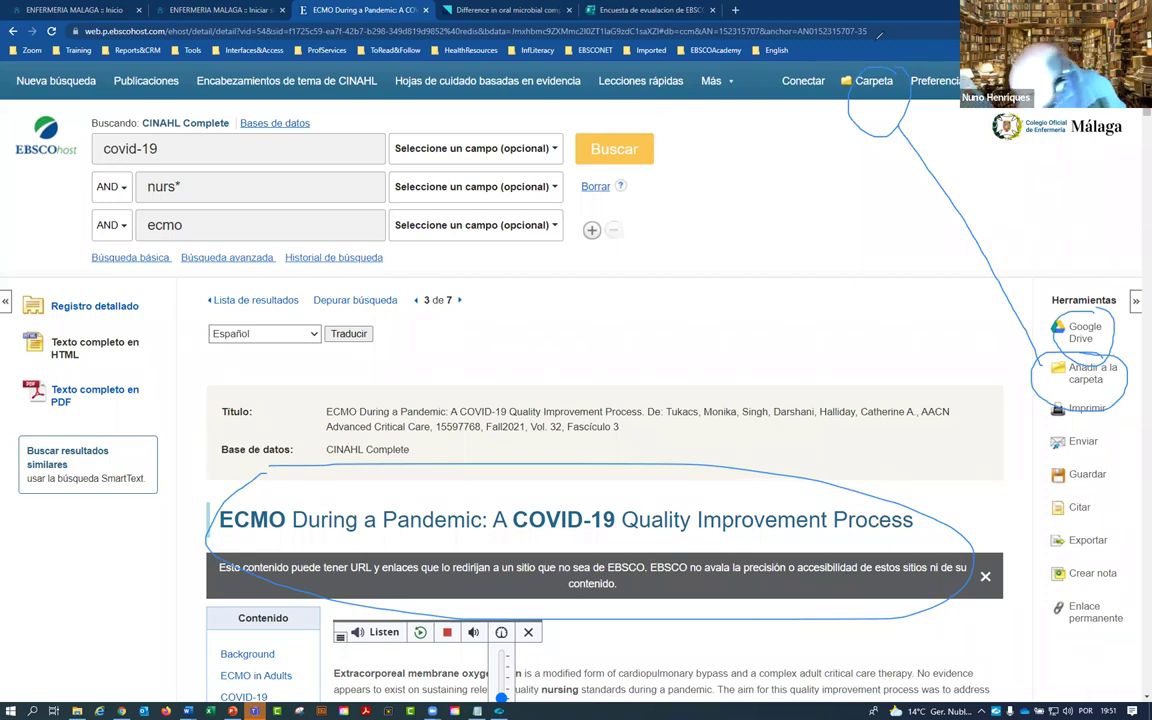
mouse_move(1123, 367)
left_mouse_down()
mouse_move(1120, 400)
mouse_move(1090, 432)
mouse_move(1045, 425)
mouse_move(1056, 444)
left_mouse_up()
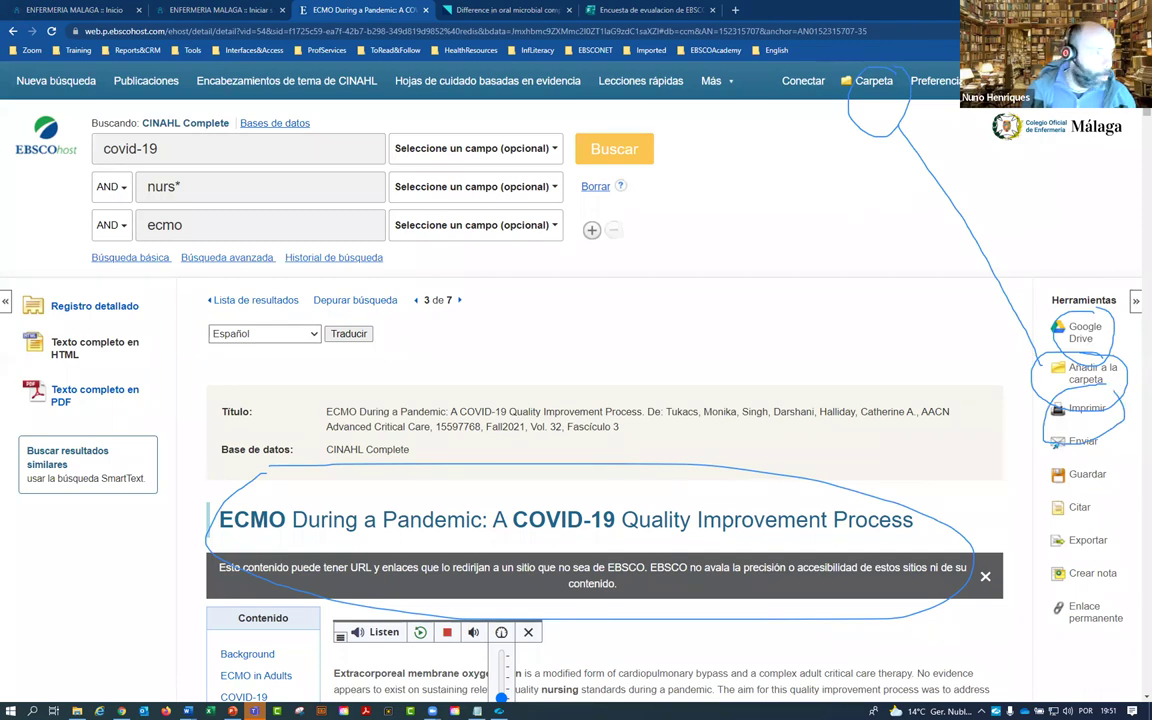
key("Escape")
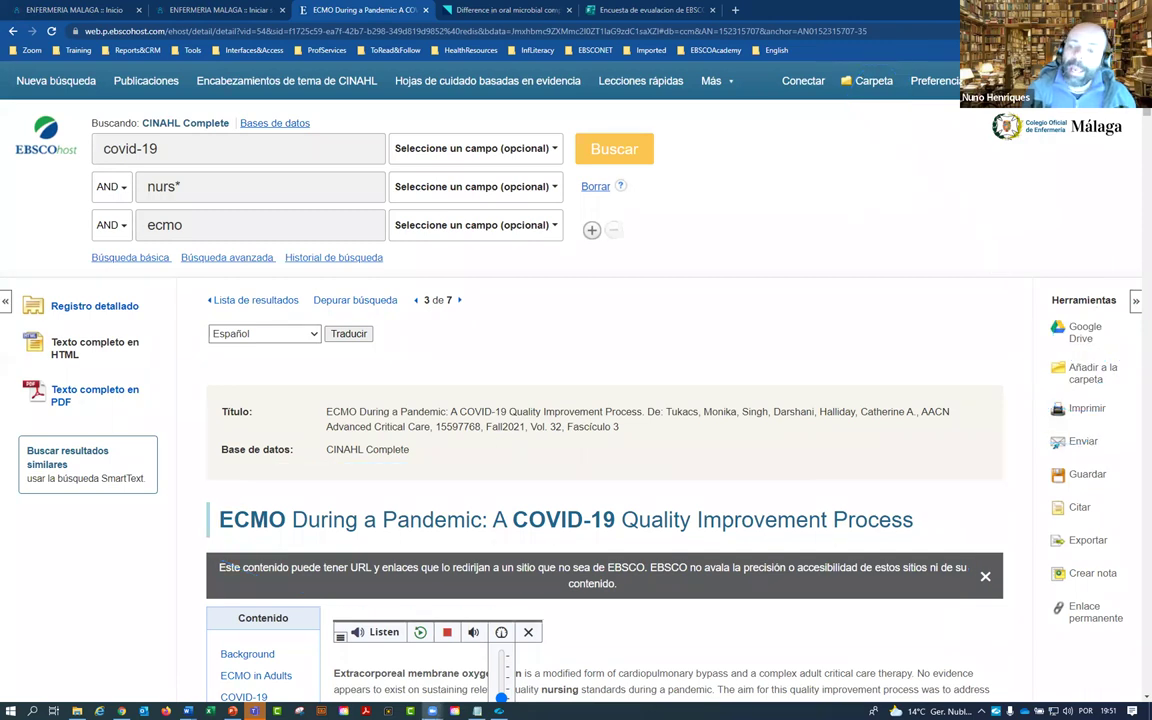
Step: Open the article's e-mail form, check the options for including the HTML and PDF full text, and cancel without sending
left_click(1080, 443)
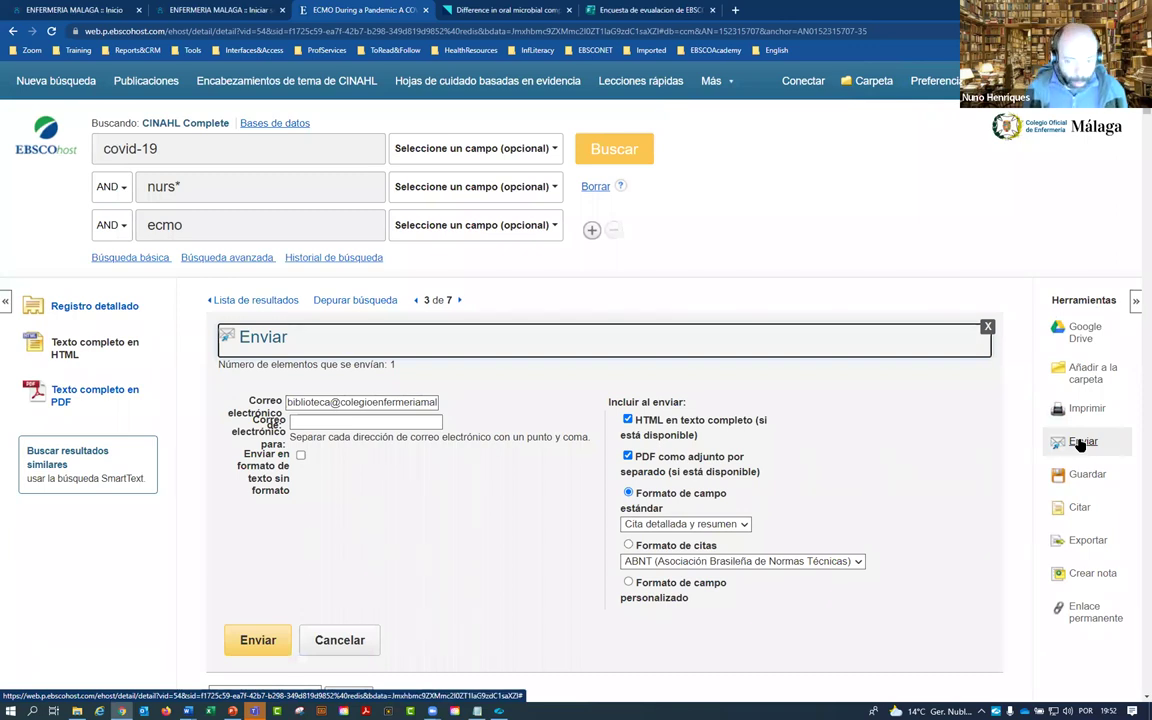
left_click_drag(634, 420, 715, 450)
left_click(781, 455)
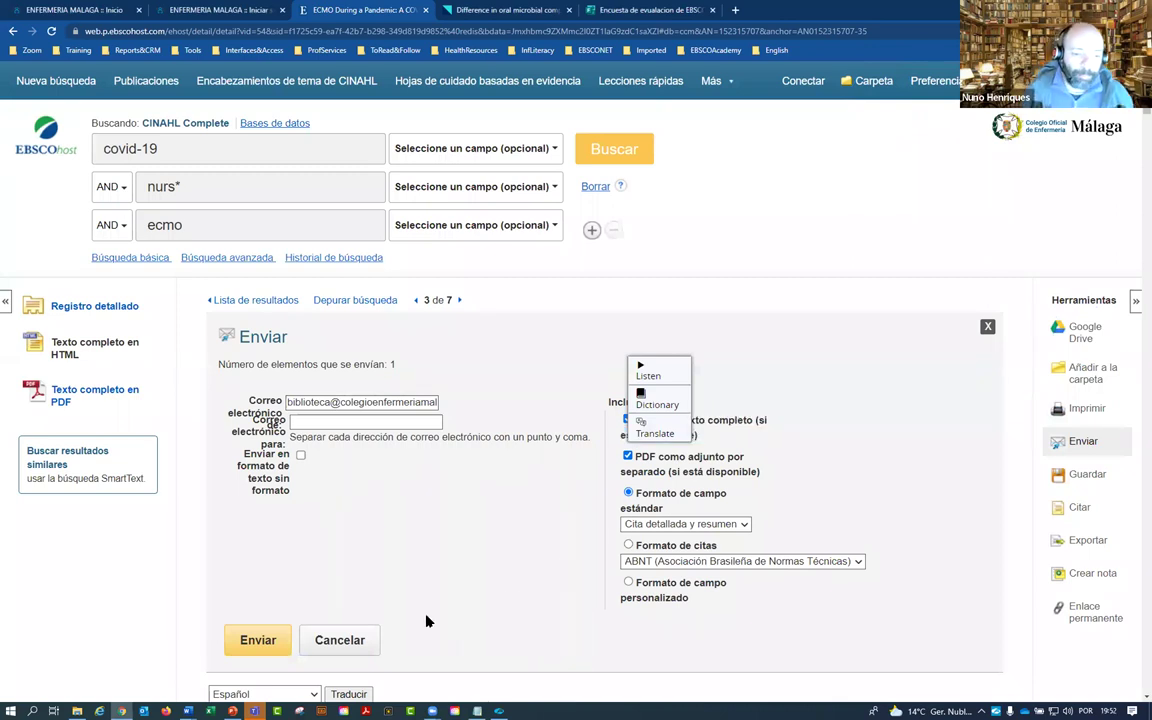
left_click(339, 640)
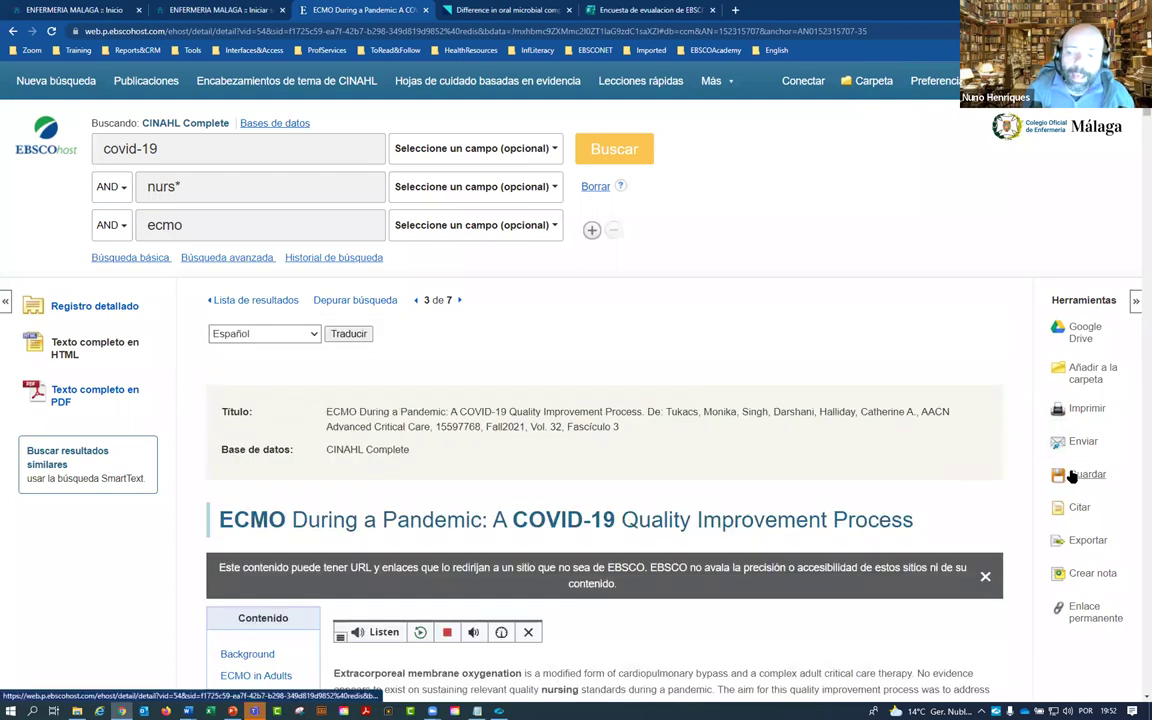
Step: Highlight the whole article title, ECMO During a Pandemic: A COVID-19 Quality Improvement Process
scroll(1080, 440, "down", 2)
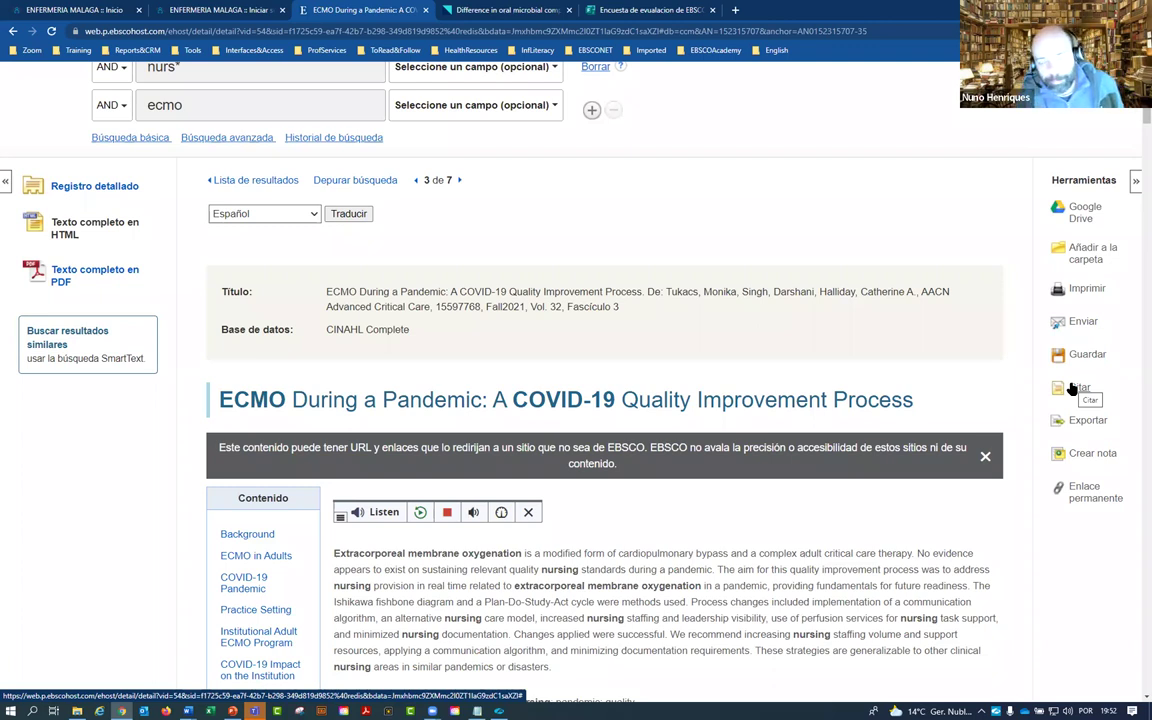
left_click_drag(910, 400, 218, 396)
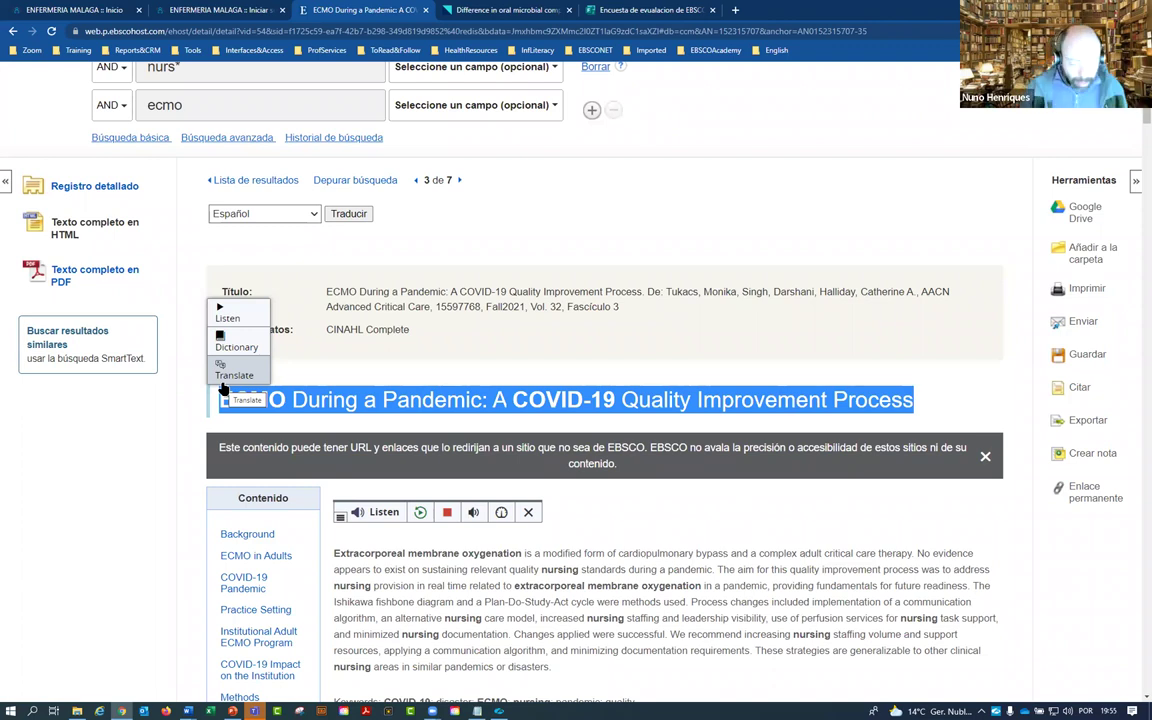
left_click_drag(912, 401, 783, 396)
left_click_drag(259, 395, 211, 398)
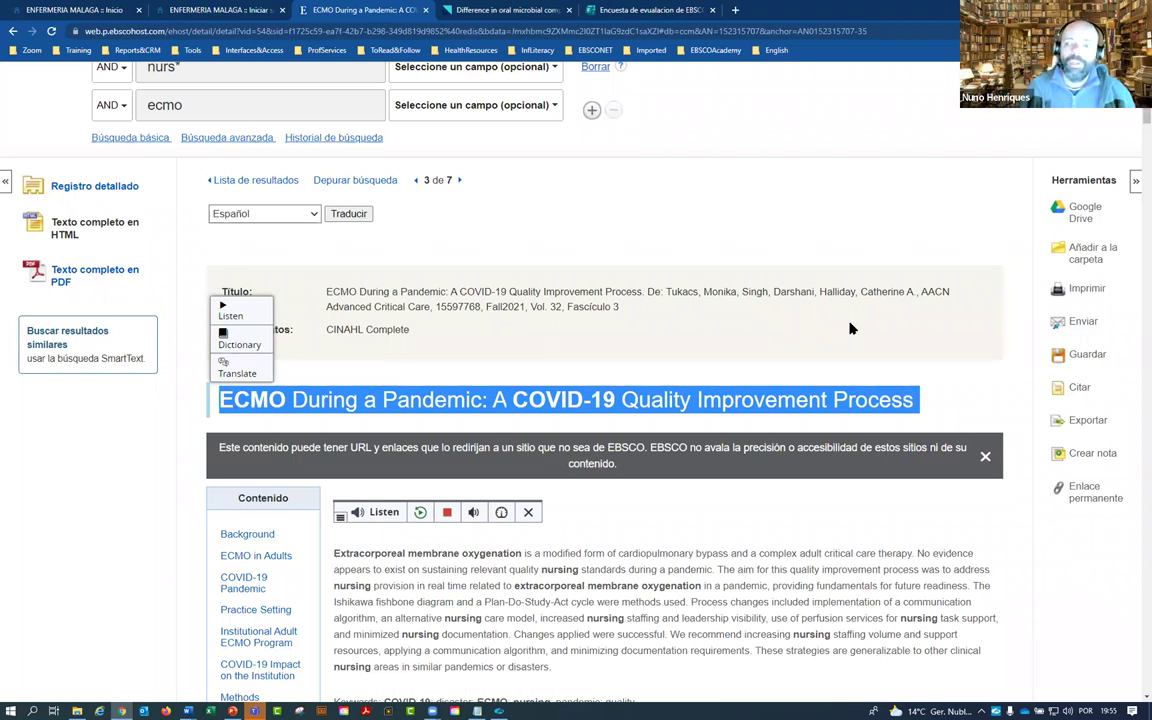
Step: Open the article's citation formats and bring the APA, 7.ª edición reference into view
left_click(1078, 389)
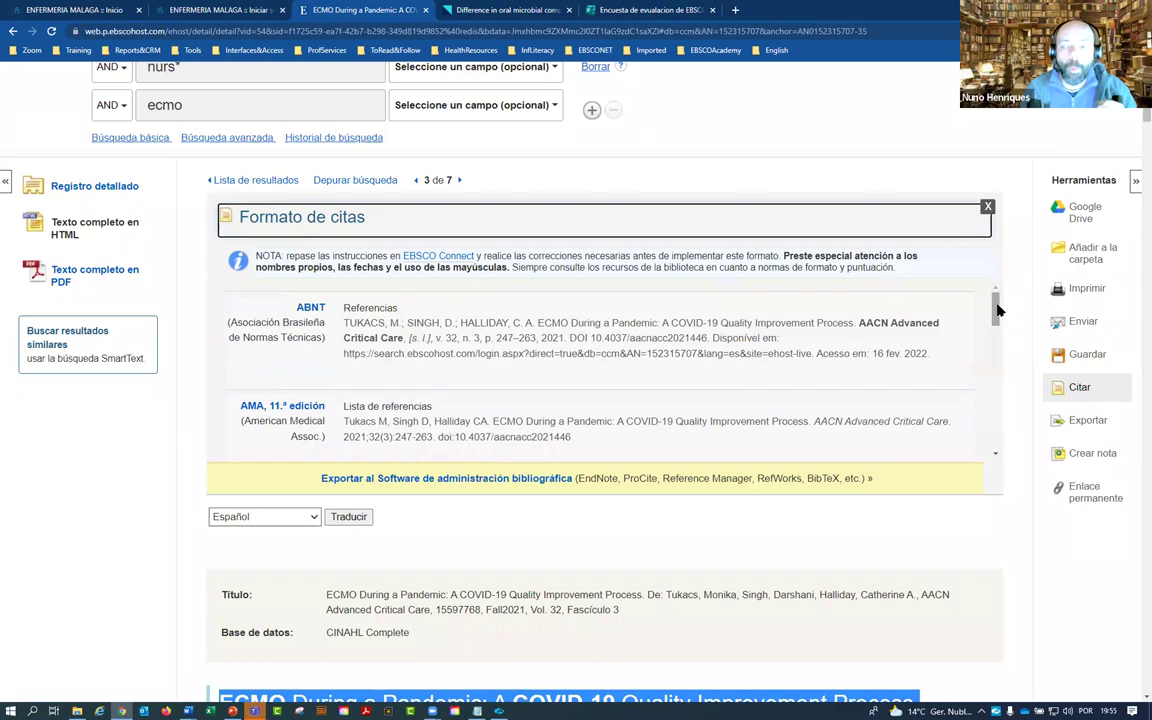
left_click_drag(996, 310, 993, 343)
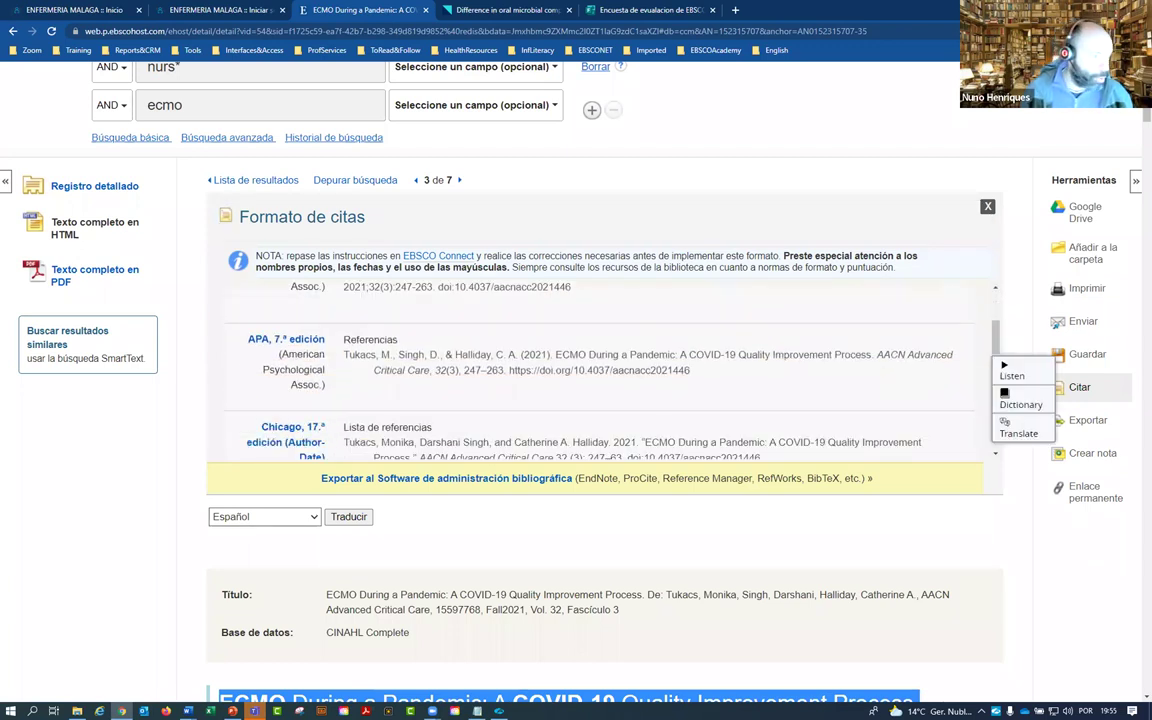
Step: Highlight the APA, 7.ª edición reference and the Vancouver/ICMJE reference in the citation formats, dismissing the options without copying
left_click_drag(693, 372, 337, 360)
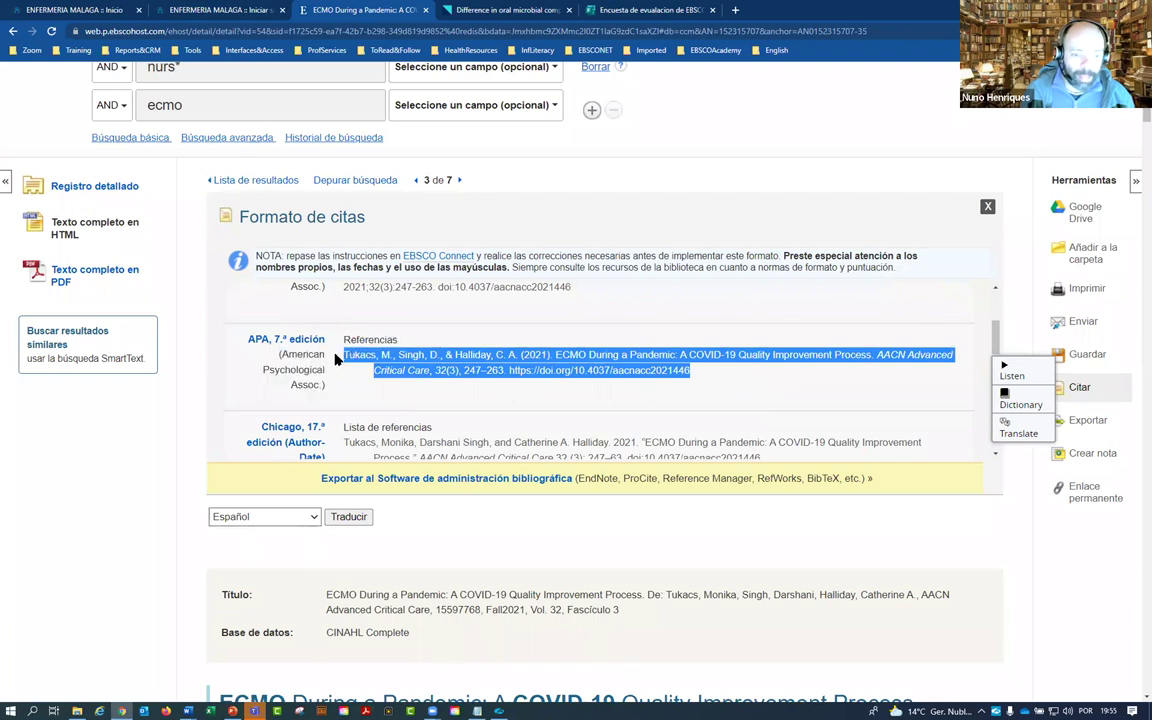
left_click_drag(995, 335, 996, 412)
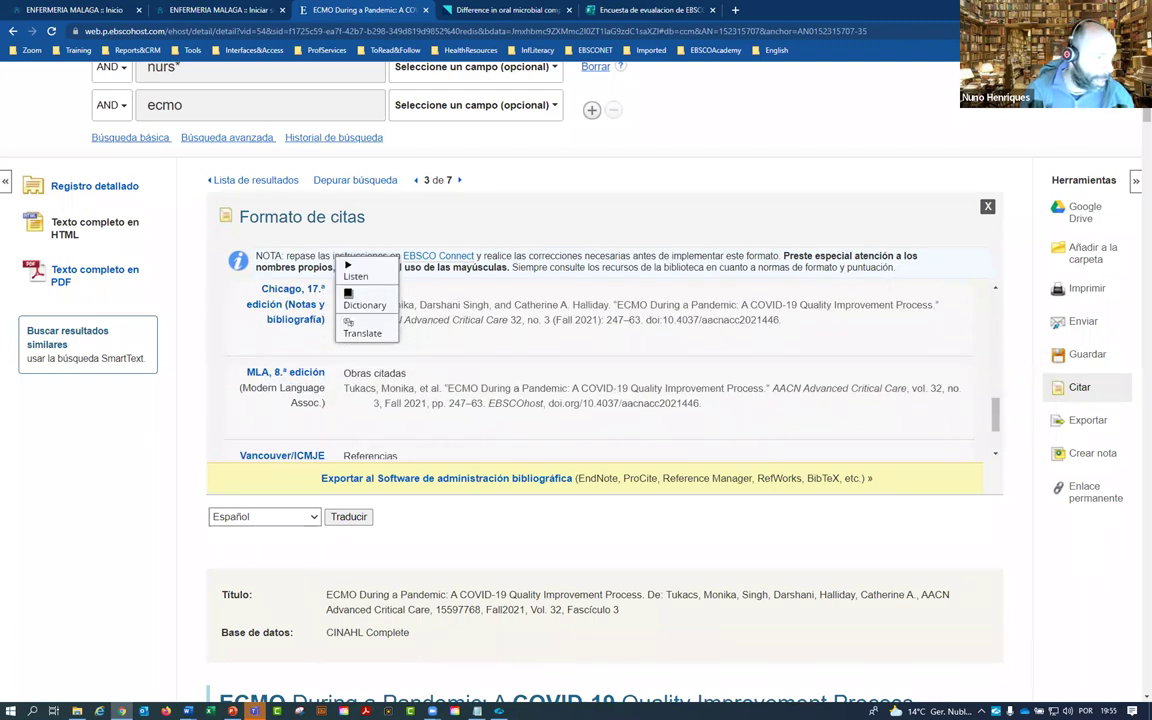
scroll(761, 347, "down", 5)
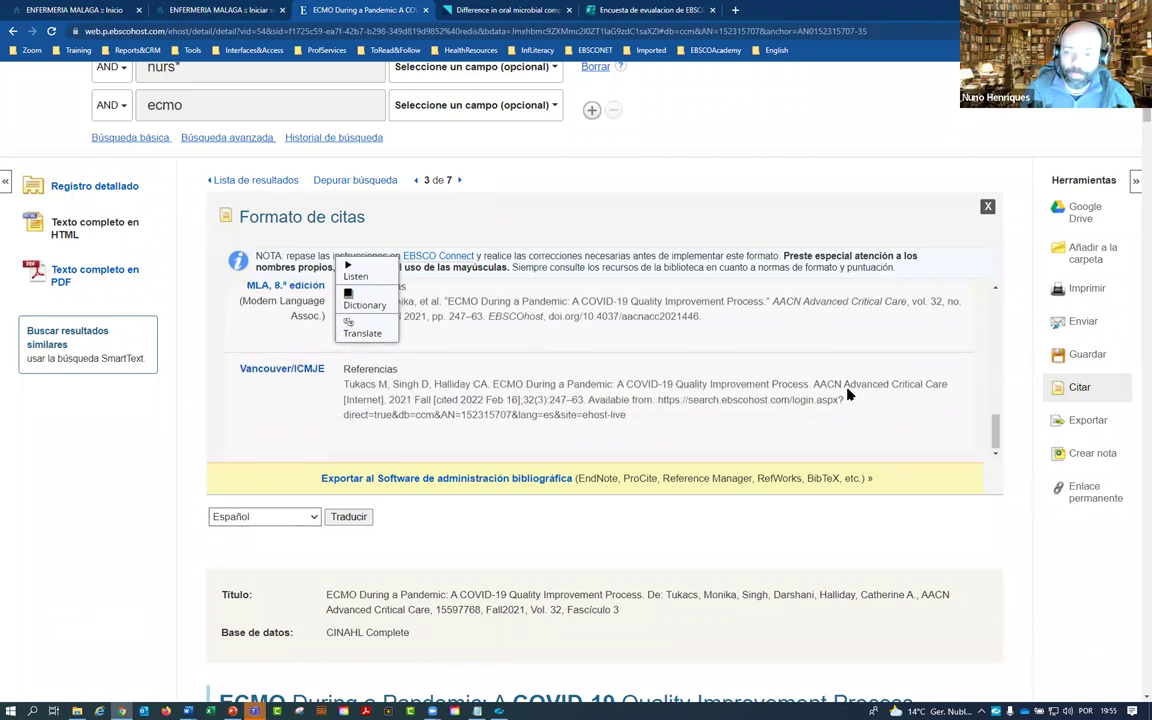
left_click_drag(628, 234, 344, 199)
right_click(388, 203)
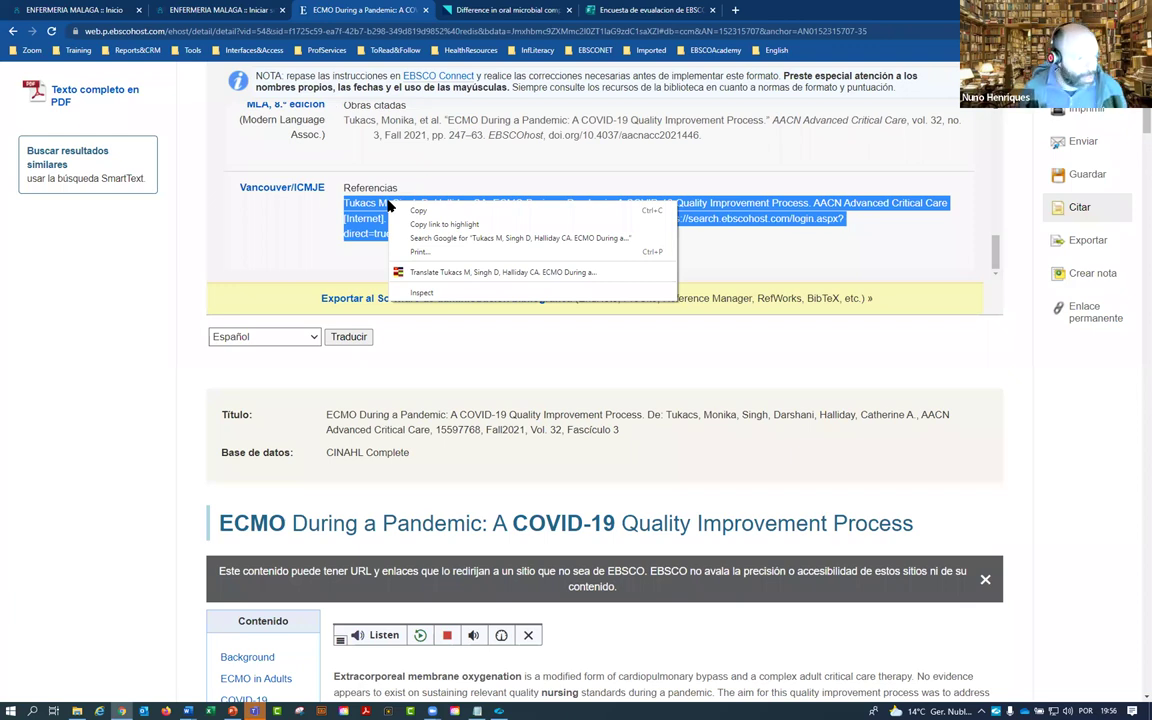
left_click(660, 350)
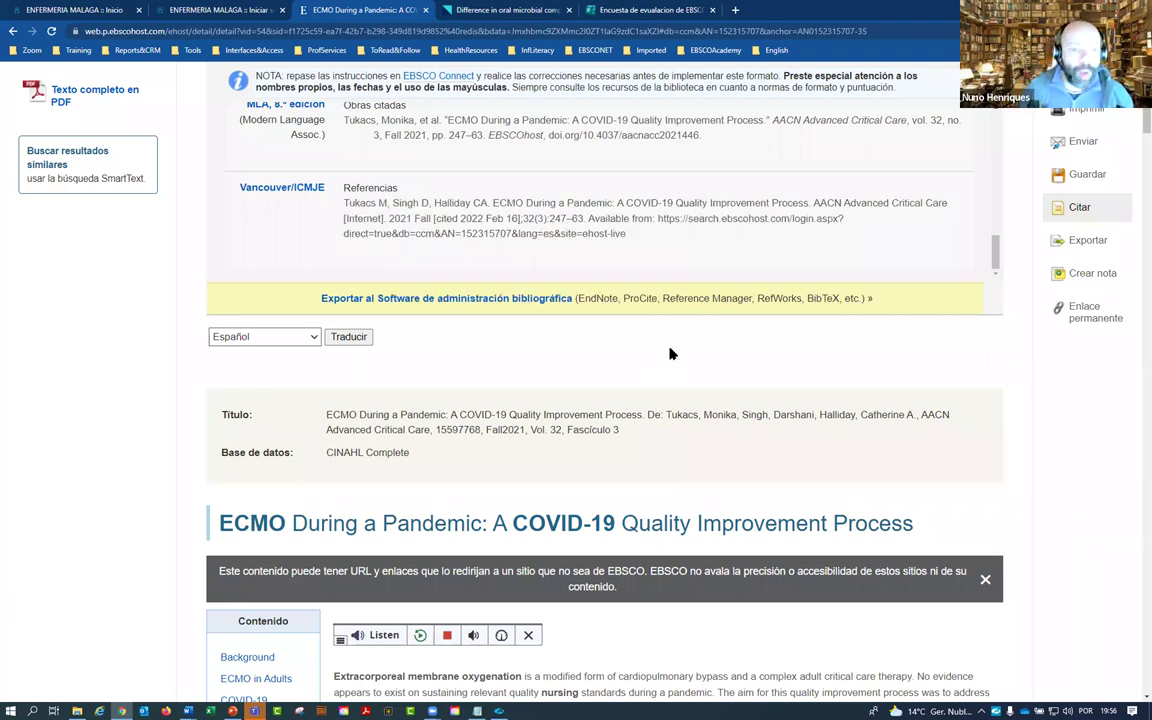
Step: Open the article's export options and highlight the direct export in RIS format option
scroll(670, 353, "up", 2)
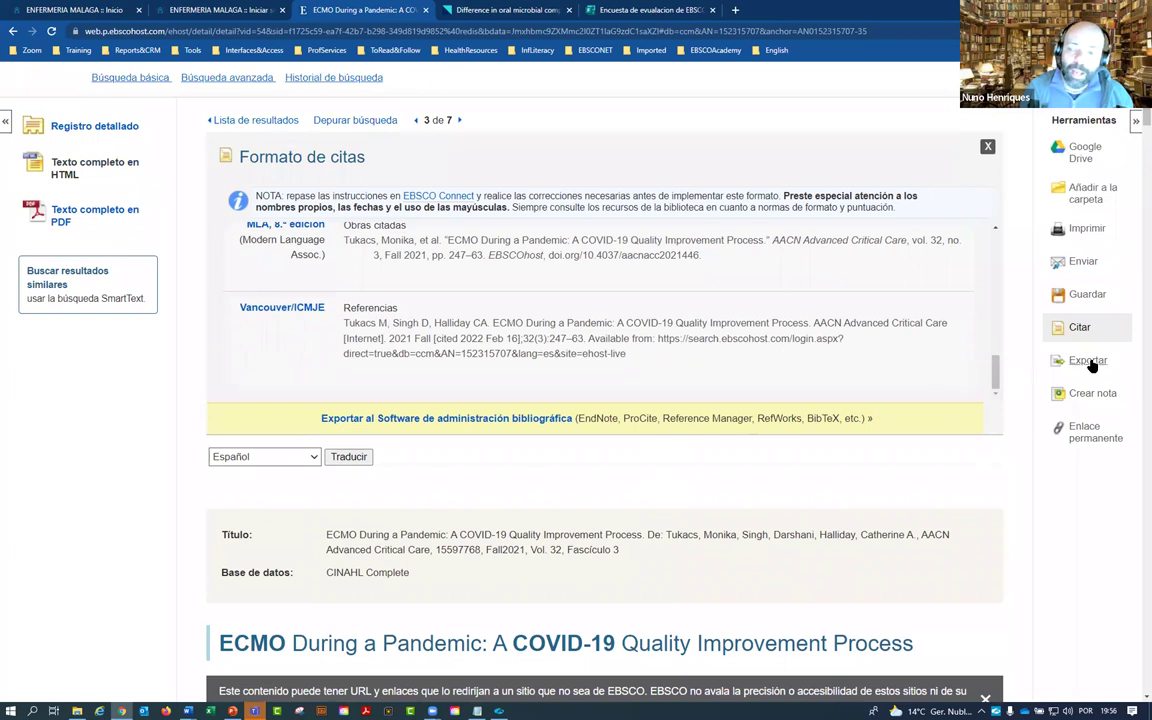
left_click(1087, 361)
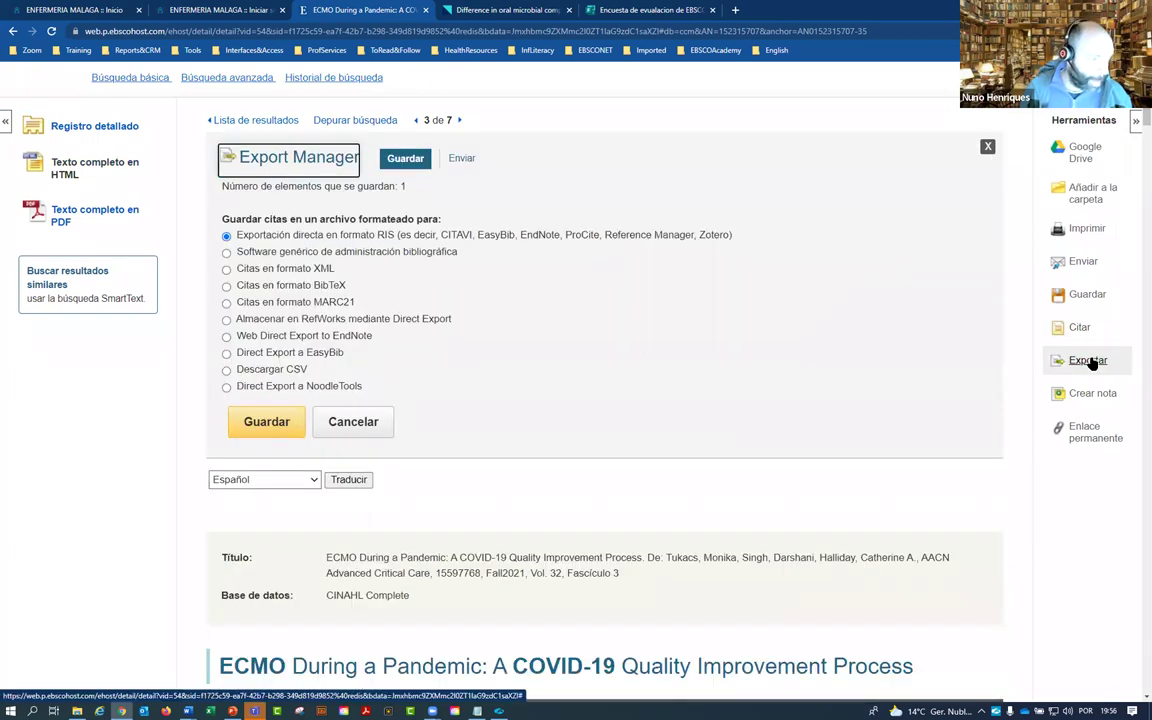
left_click_drag(734, 235, 247, 236)
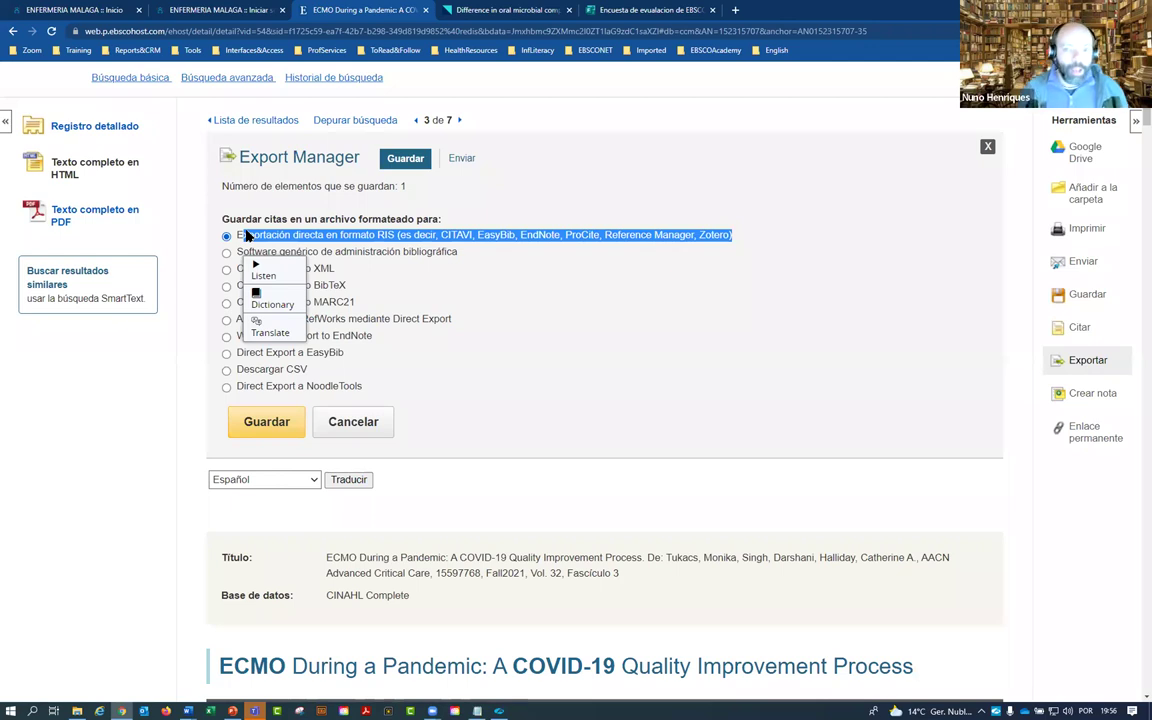
left_click(489, 309)
left_click_drag(712, 238, 212, 234)
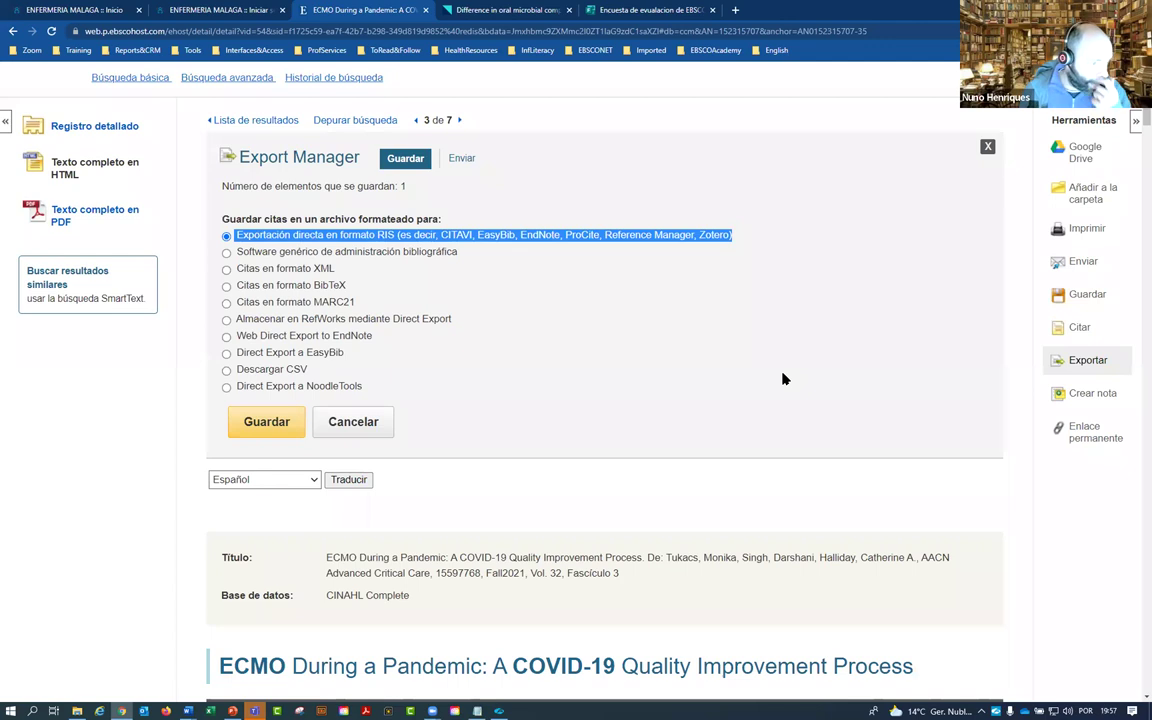
left_click(540, 310)
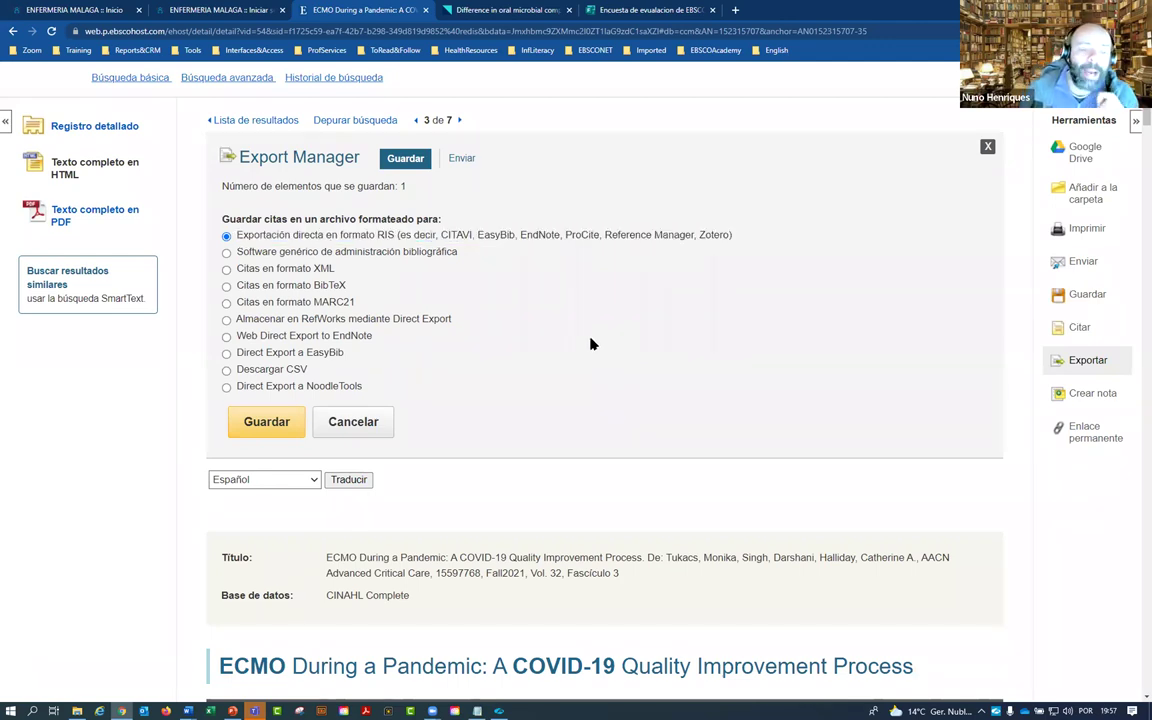
Step: Highlight BibTeX among the export formats and cancel the export without saving
left_click_drag(377, 235, 453, 236)
left_click_drag(346, 286, 315, 288)
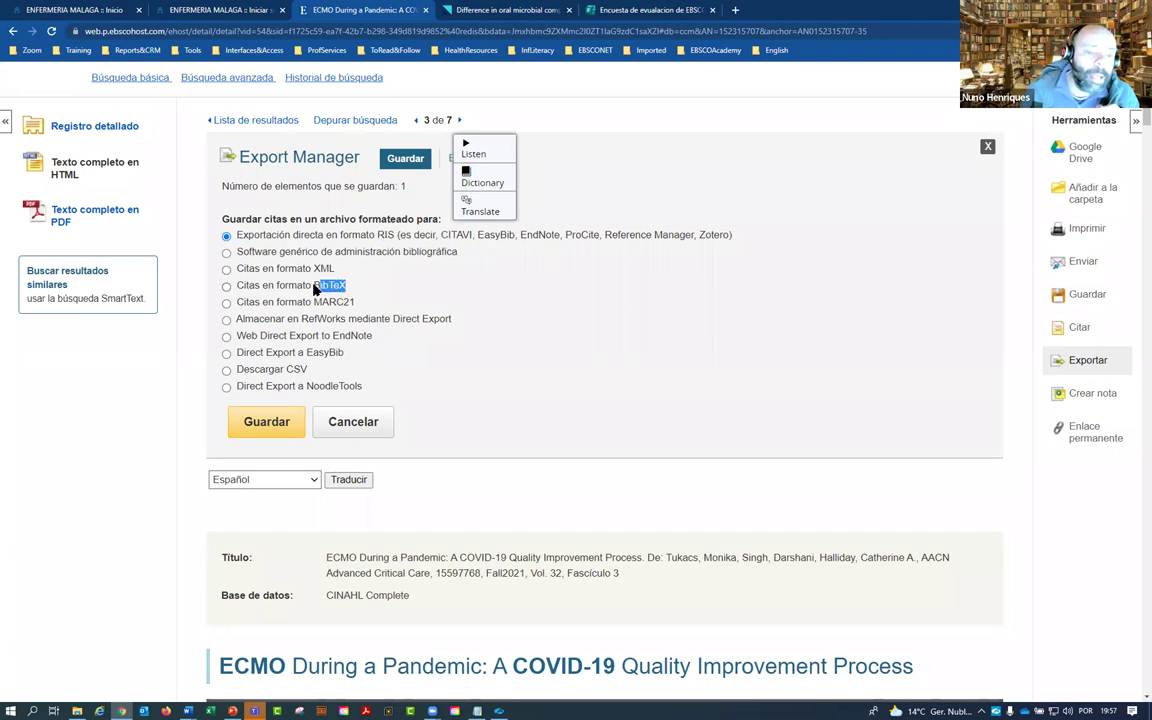
left_click(710, 342)
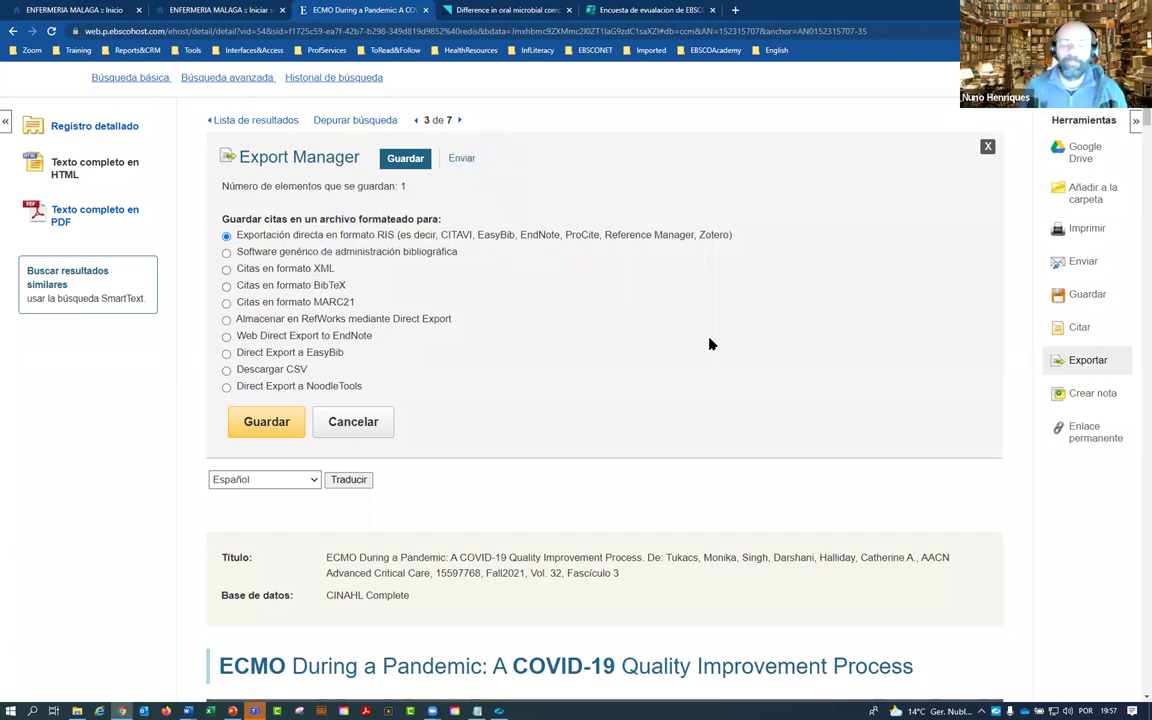
left_click(357, 424)
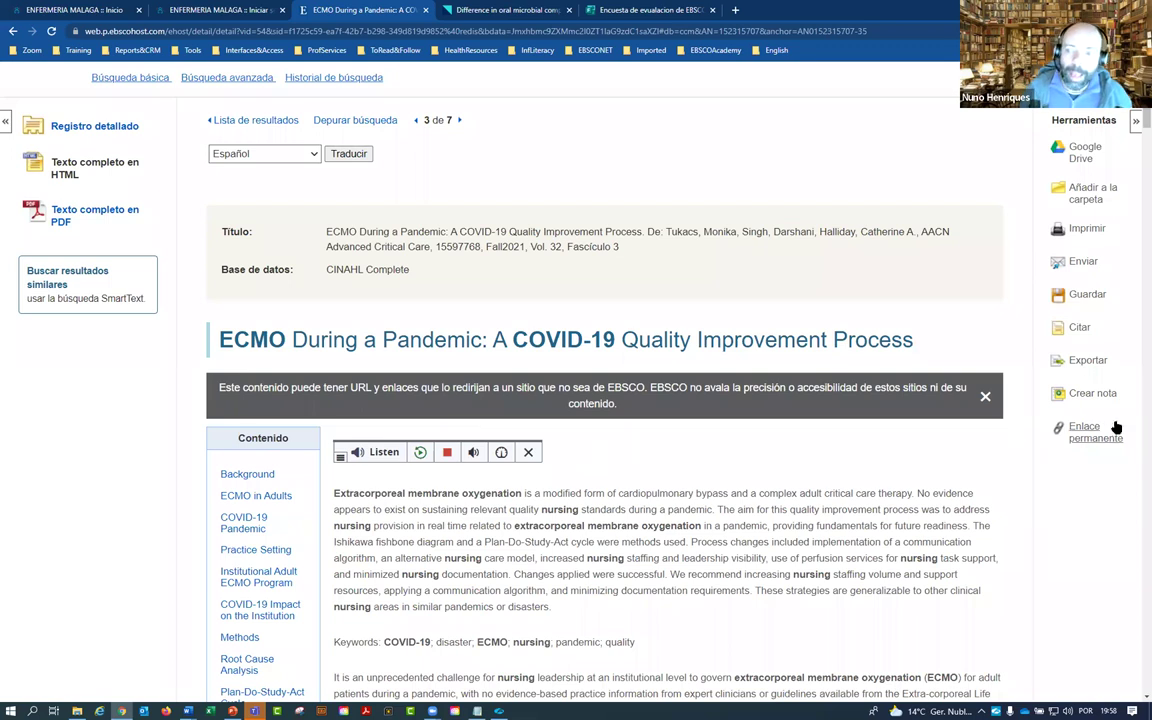
Step: Create and save a new note on the article reading "Este articulo es muy importante para la ponencia."
left_click(1094, 394)
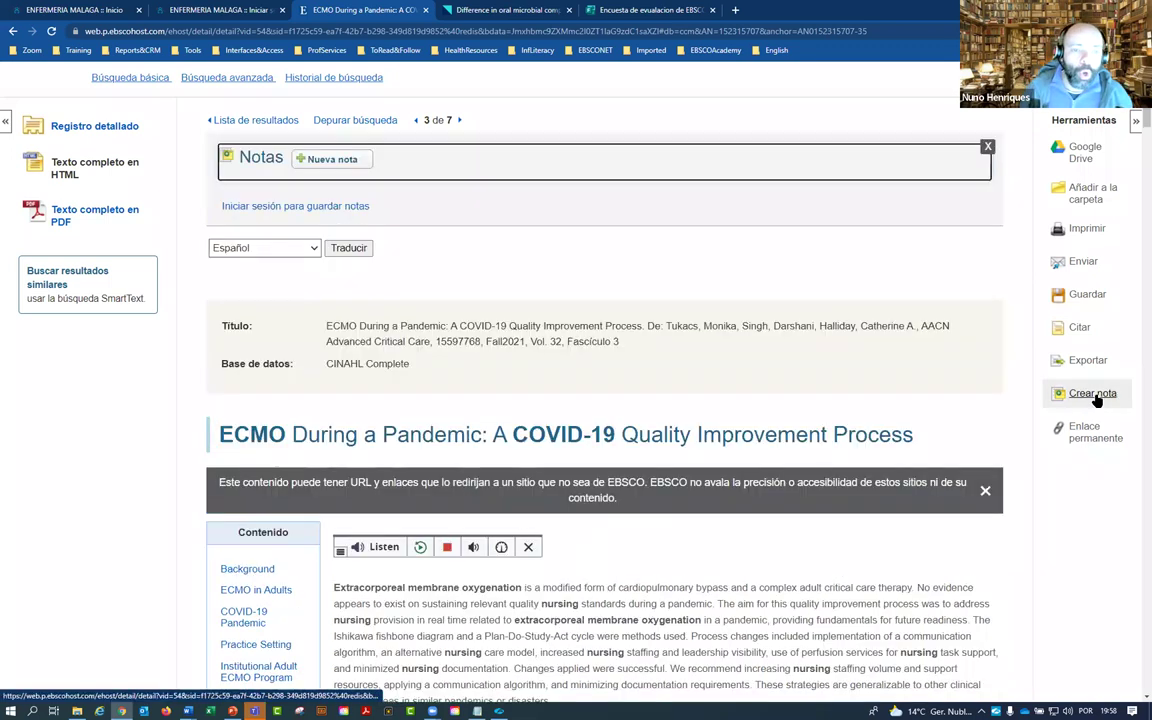
left_click(338, 158)
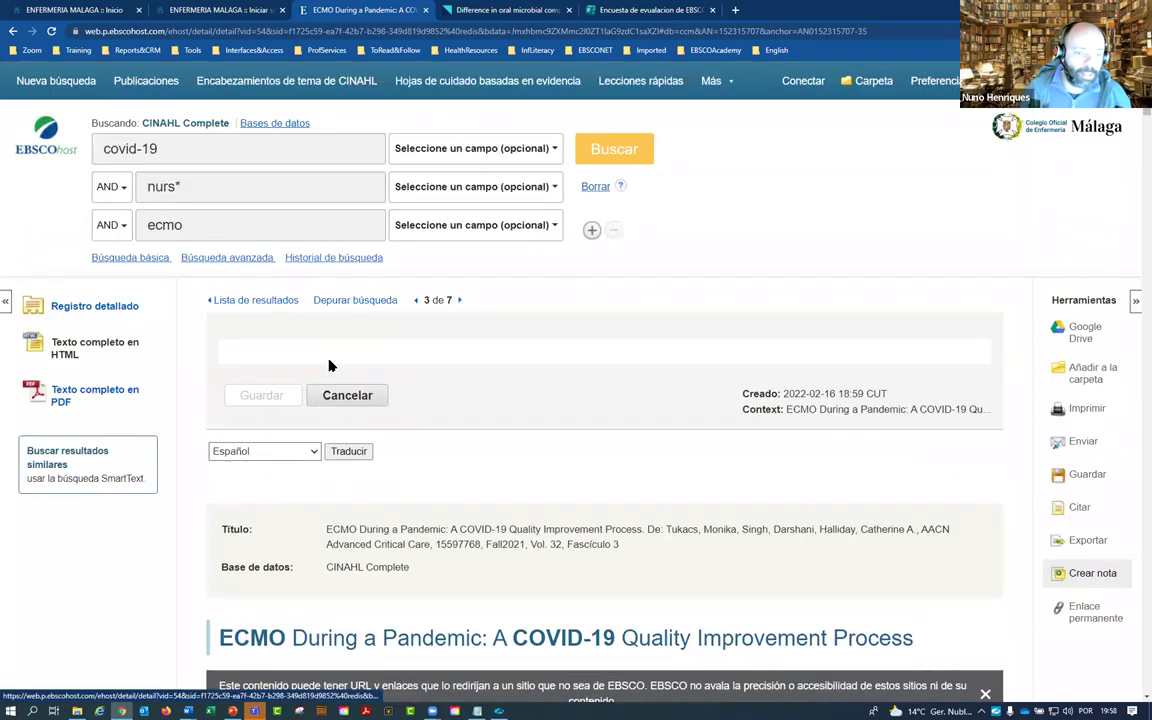
type("Este ")
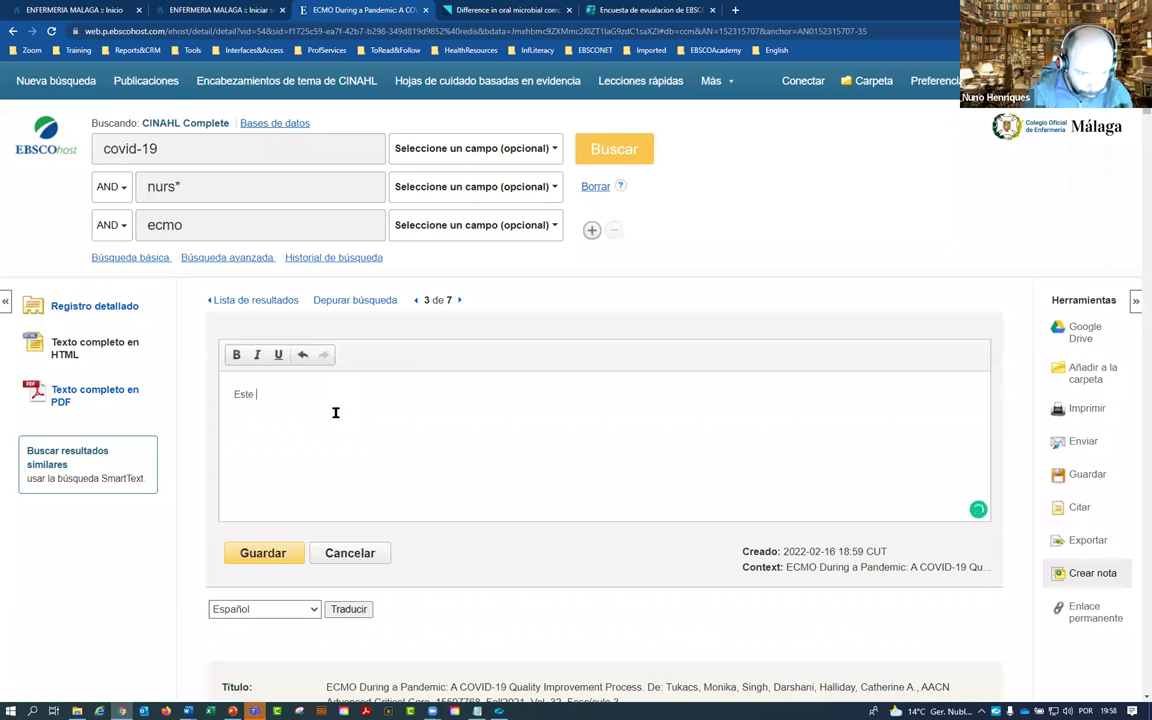
type("articulo es muy importante")
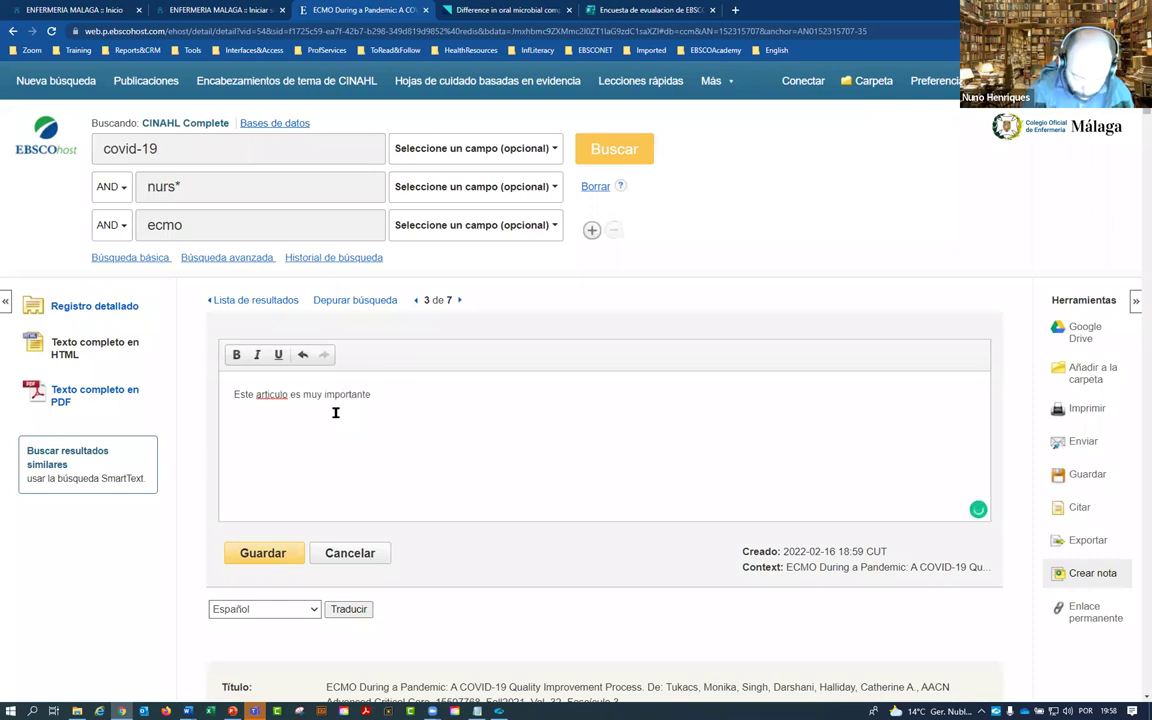
type(" para la pond")
type("ncia")
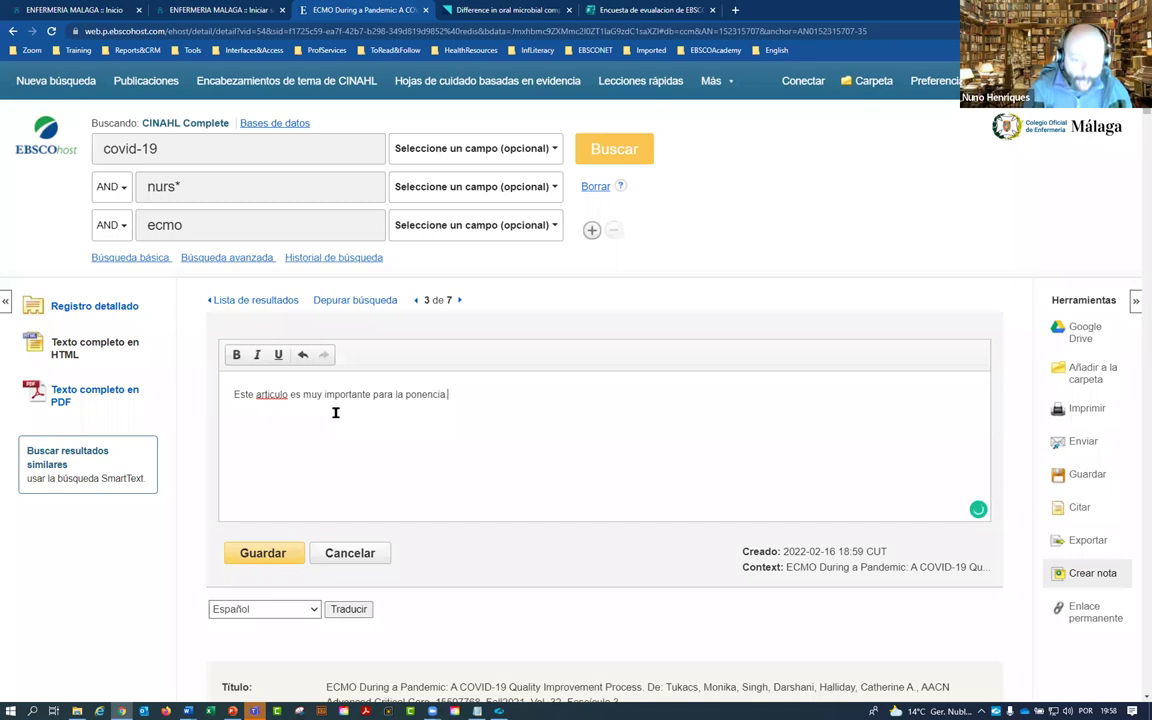
type(".")
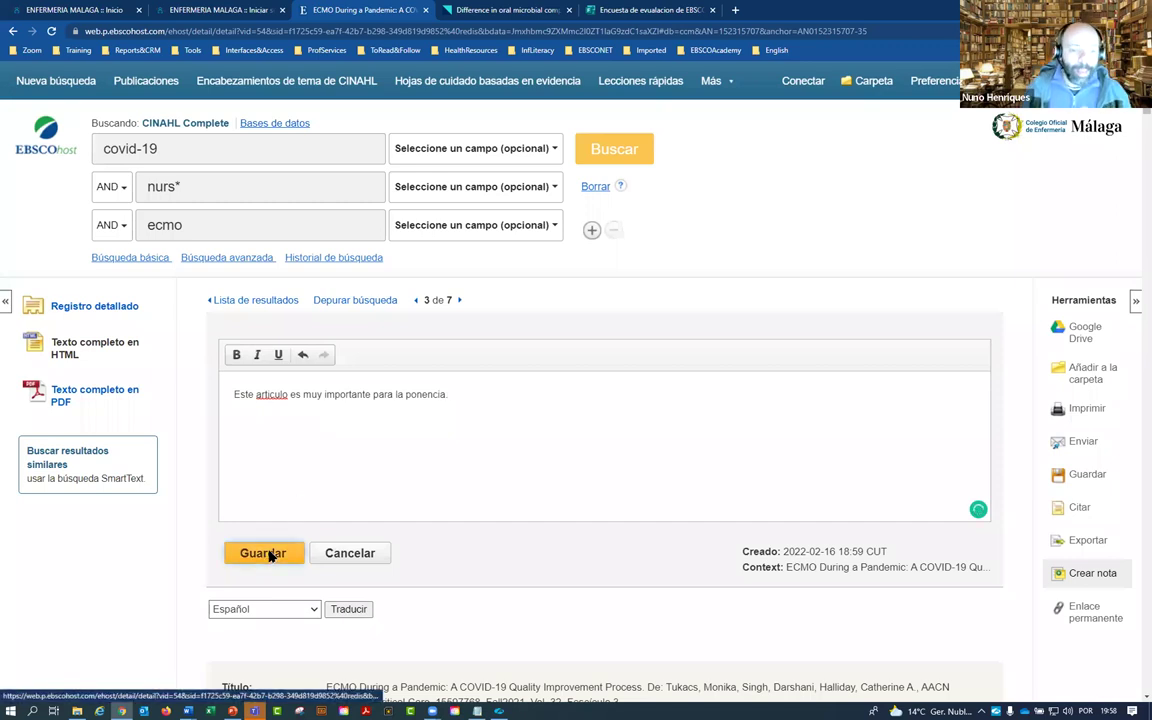
left_click(265, 553)
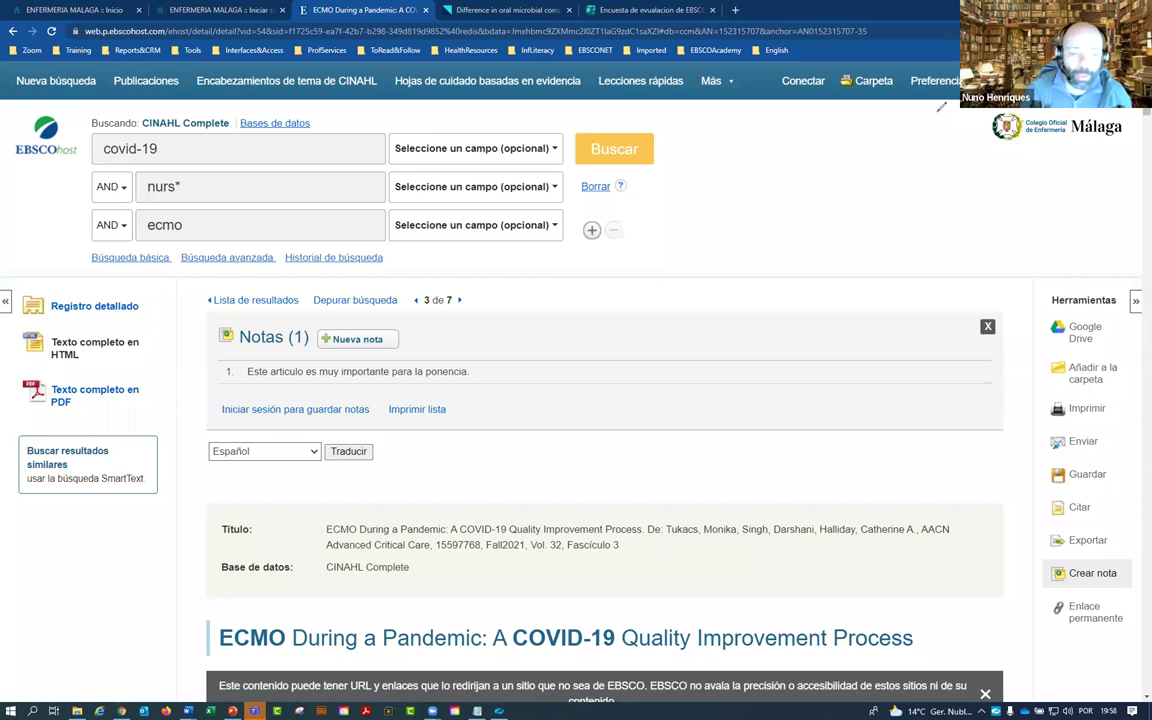
Step: Circle the saved note, the Iniciar sesión para guardar notas link, and Conectar with the annotation pen
mouse_move(355, 316)
left_mouse_down()
mouse_move(268, 400)
mouse_move(553, 395)
mouse_move(561, 368)
left_mouse_up()
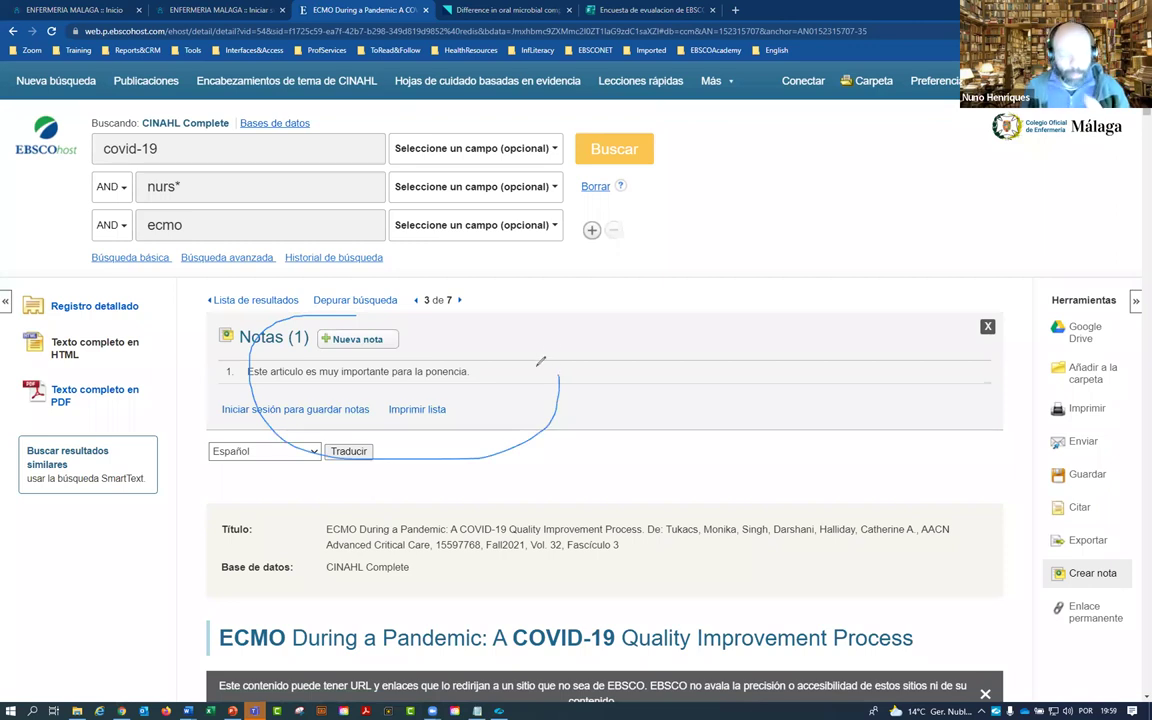
left_click_drag(263, 391, 305, 391)
mouse_move(283, 455)
left_mouse_down()
mouse_move(370, 385)
mouse_move(430, 400)
left_mouse_up()
mouse_move(790, 70)
left_mouse_down()
mouse_move(800, 174)
mouse_move(880, 70)
left_mouse_up()
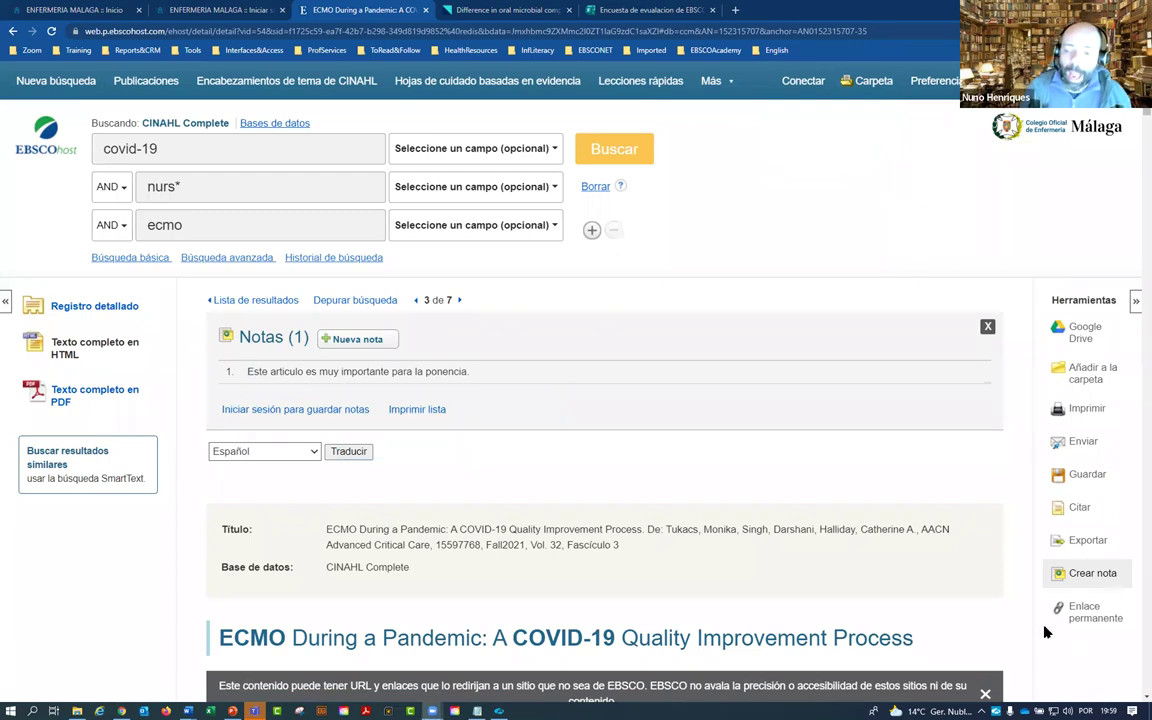
Step: Display the article's permanent link, highlight the article title it refers to, and select the whole link address
left_click(1092, 620)
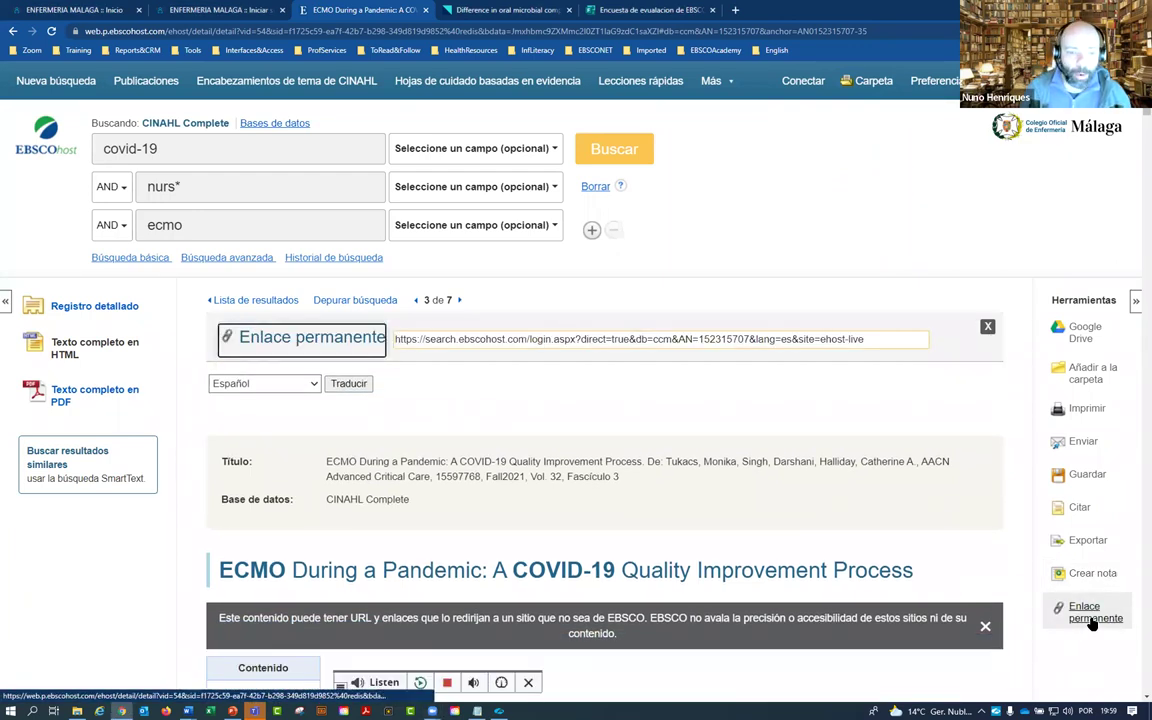
left_click_drag(874, 337, 380, 378)
scroll(342, 347, "down", 3)
left_click_drag(244, 326, 922, 343)
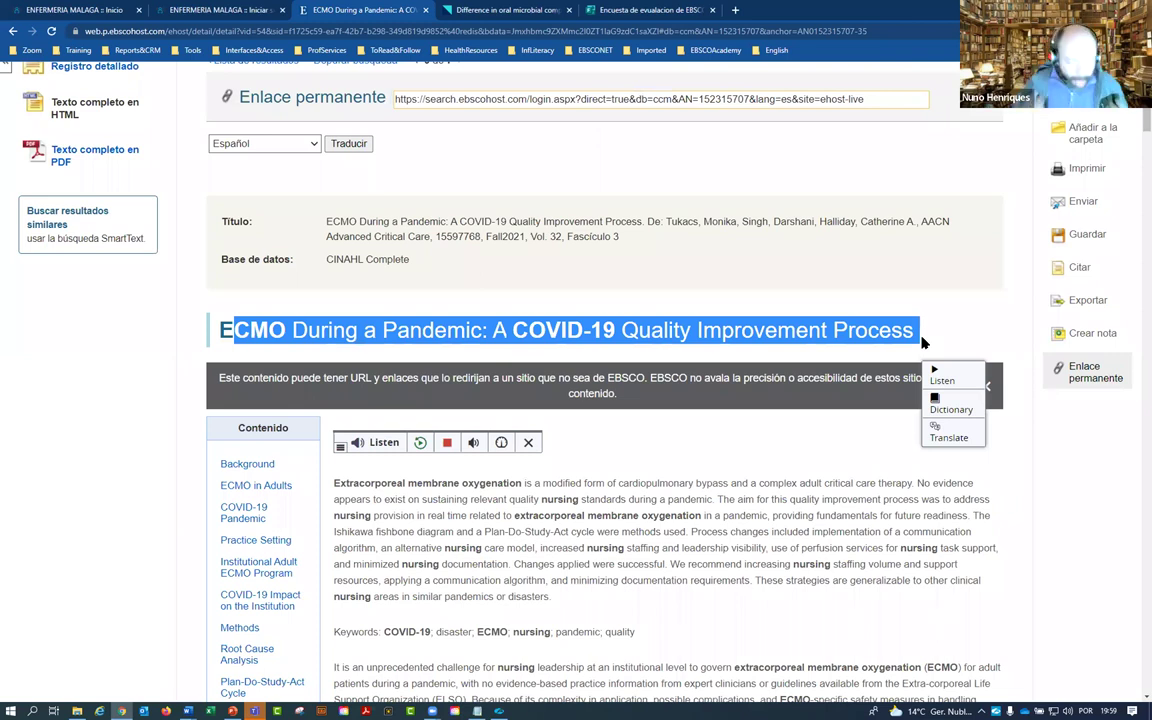
scroll(637, 335, "up", 3)
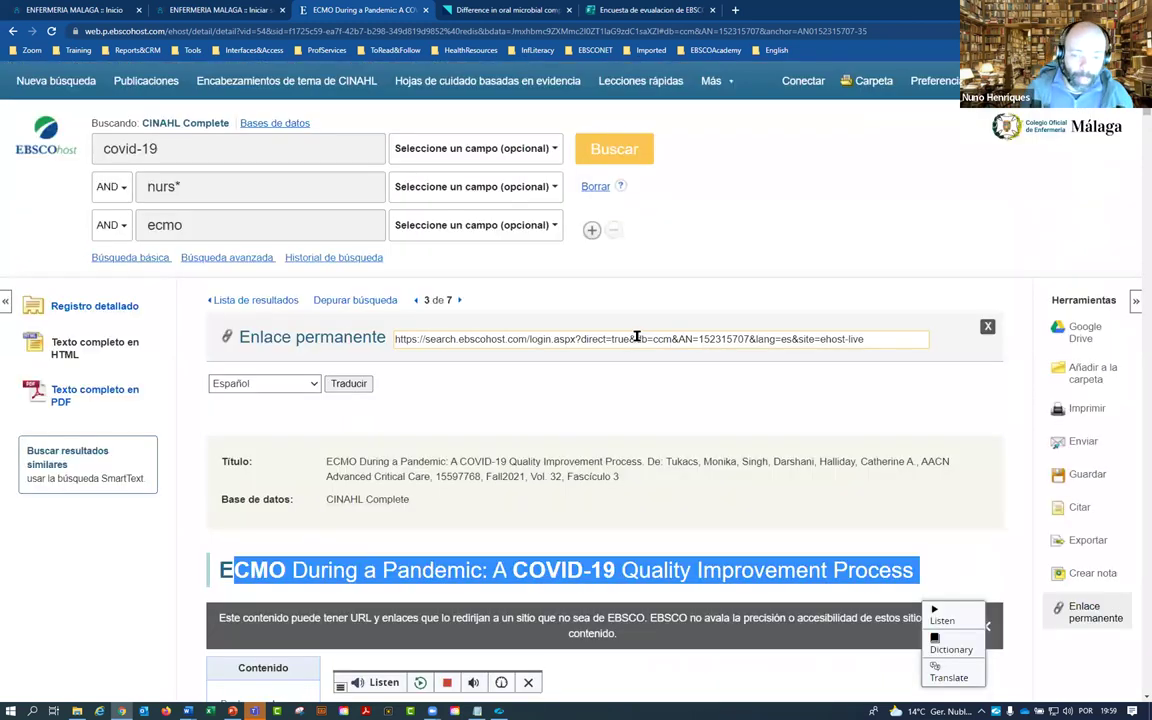
left_click(637, 337)
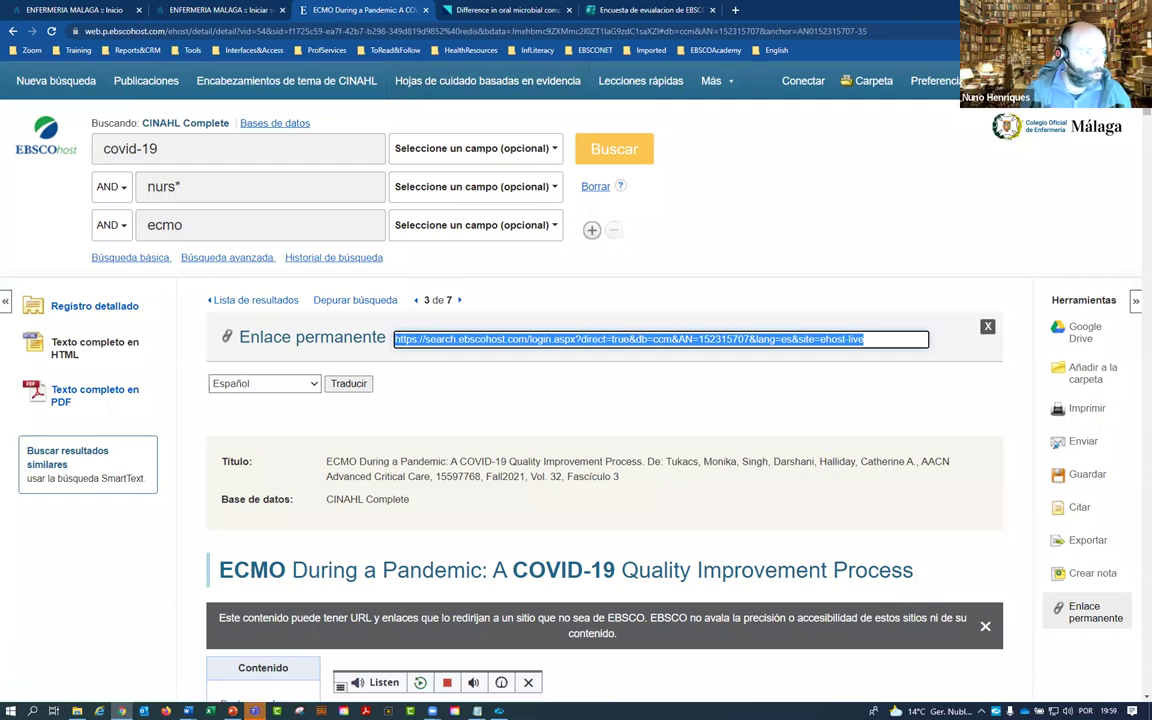
Step: Circle Hojas de cuidado basadas en evidencia with the annotation pen, open it, and search its subjects for diabetes
mouse_move(410, 62)
left_mouse_down()
mouse_move(360, 118)
mouse_move(500, 140)
mouse_move(640, 85)
left_mouse_up()
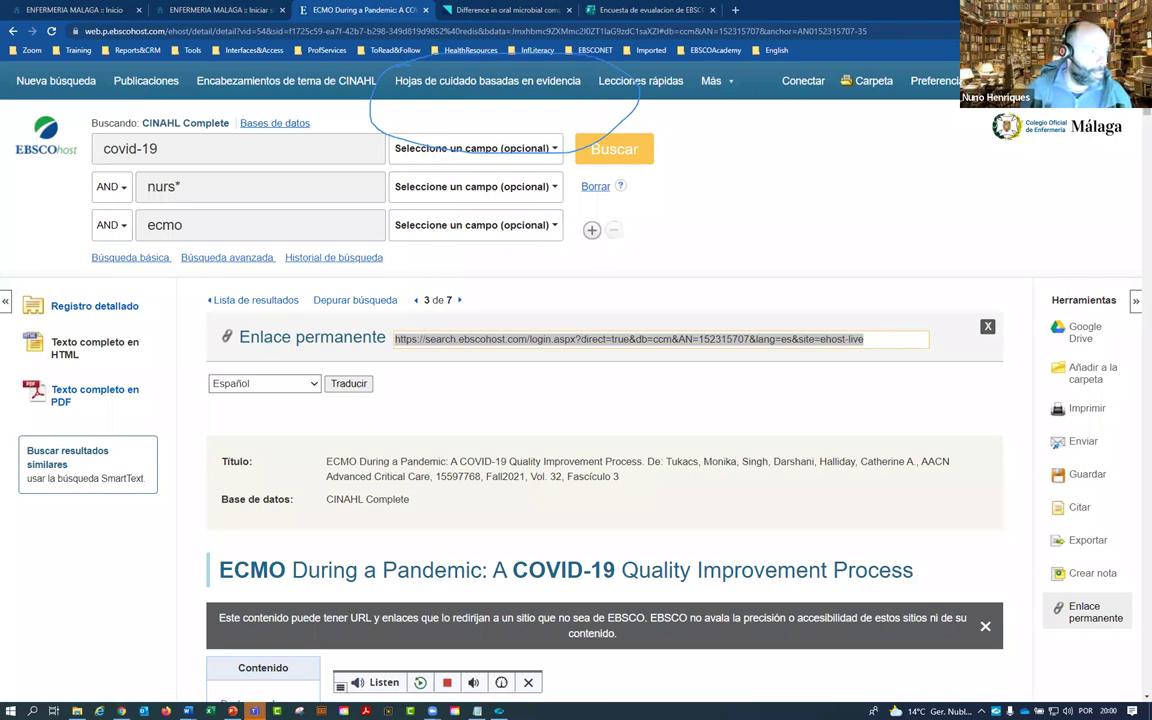
left_click(437, 85)
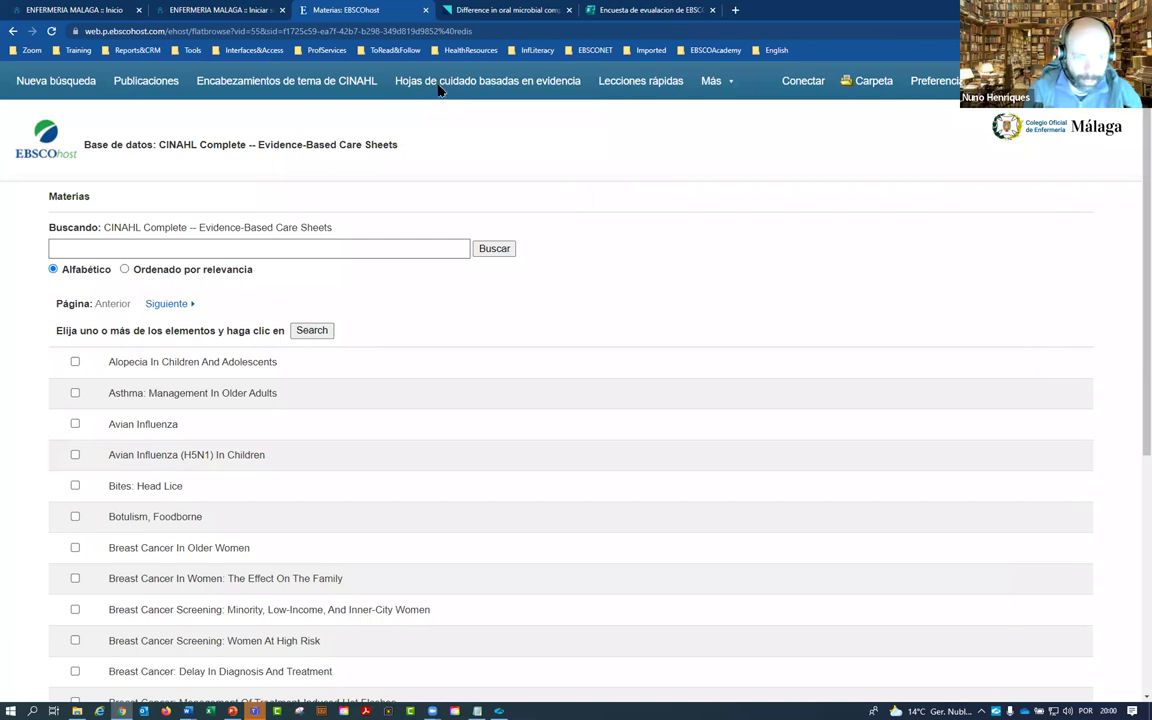
left_click(225, 248)
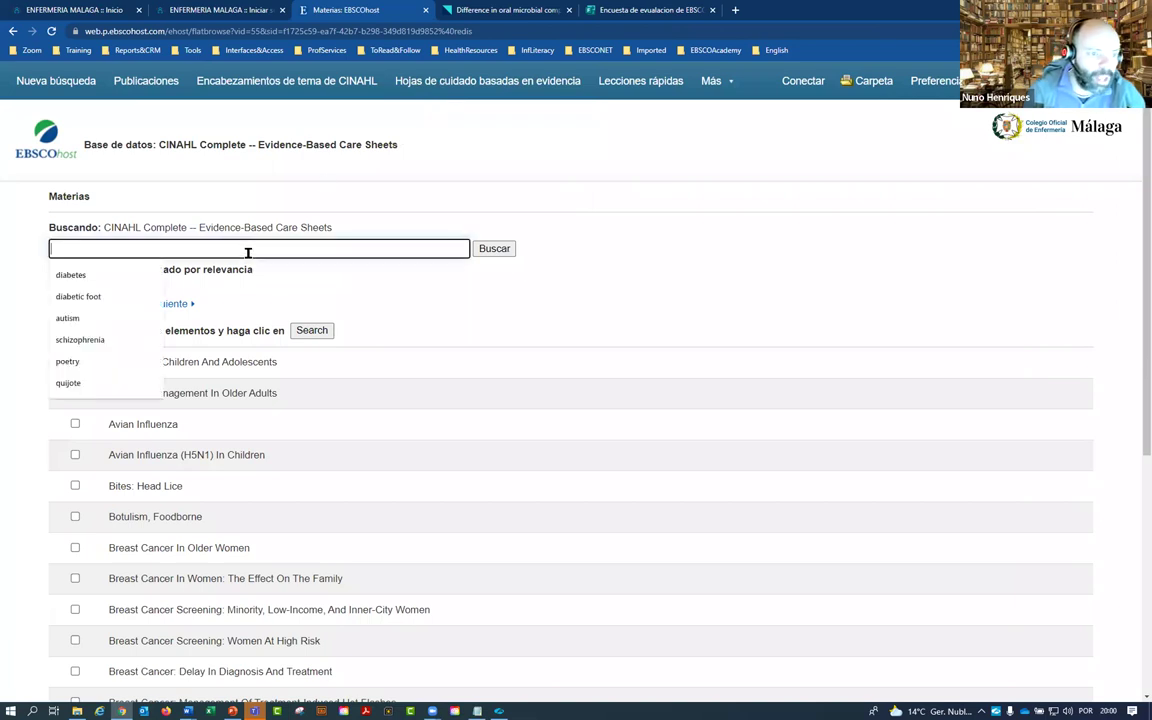
left_click(76, 278)
left_click(491, 252)
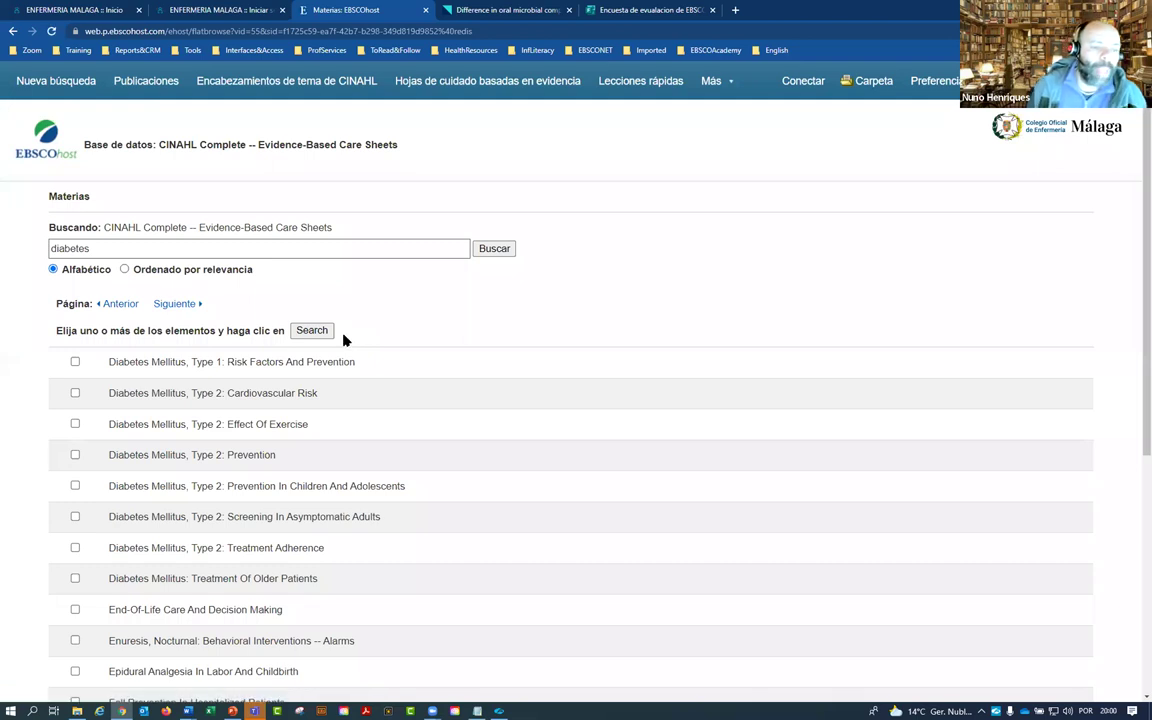
Step: Select the subject Diabetes Mellitus, Type 1: Risk Factors And Prevention and search for its care sheet
left_click_drag(370, 366, 242, 363)
left_click(75, 361)
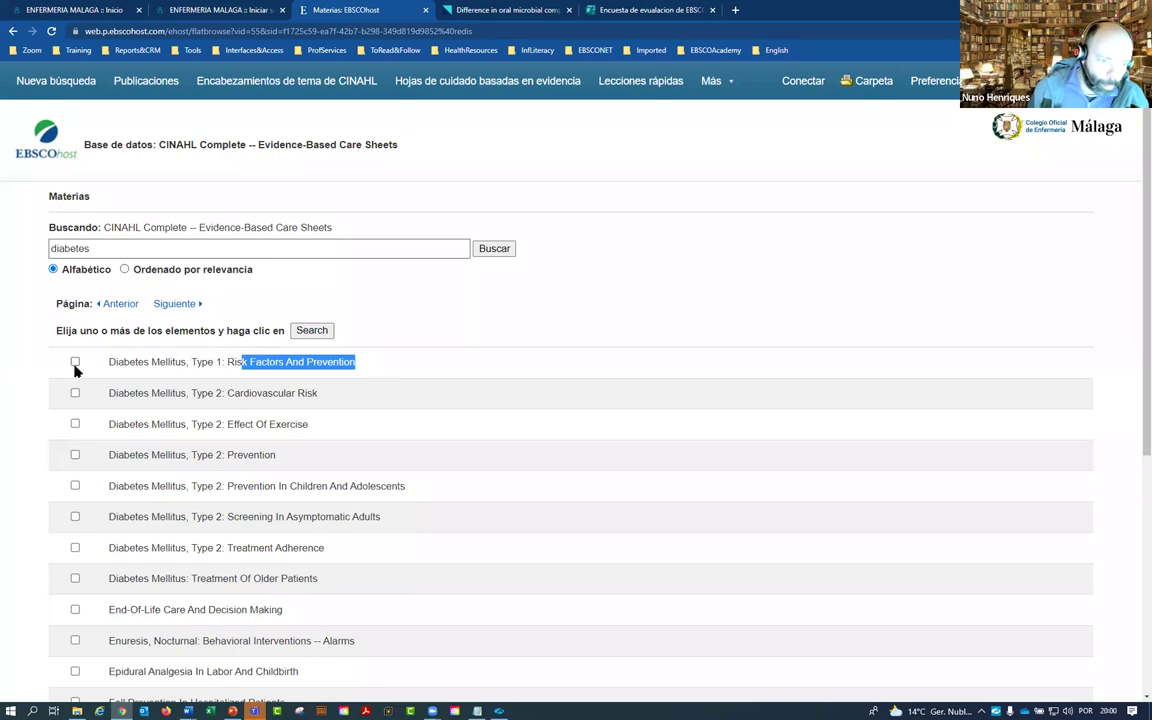
left_click(303, 334)
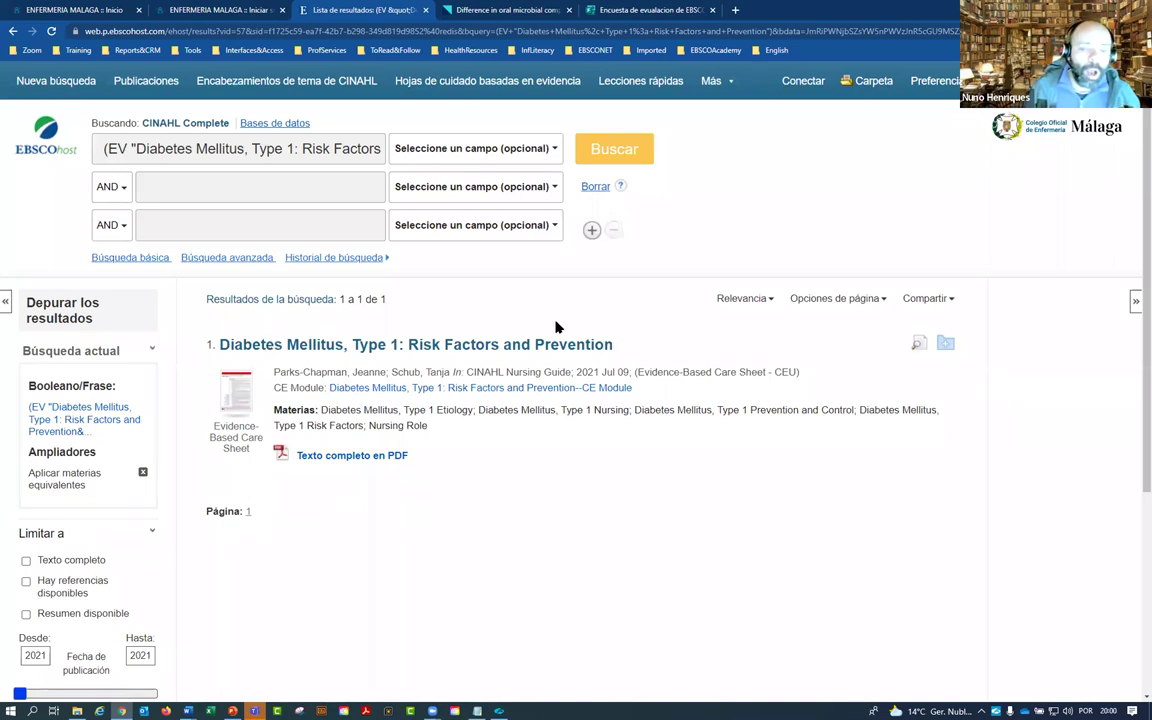
Step: Highlight the care sheet's publication date, 2021 Jul 09, and open its PDF full text
left_click_drag(605, 344, 557, 471)
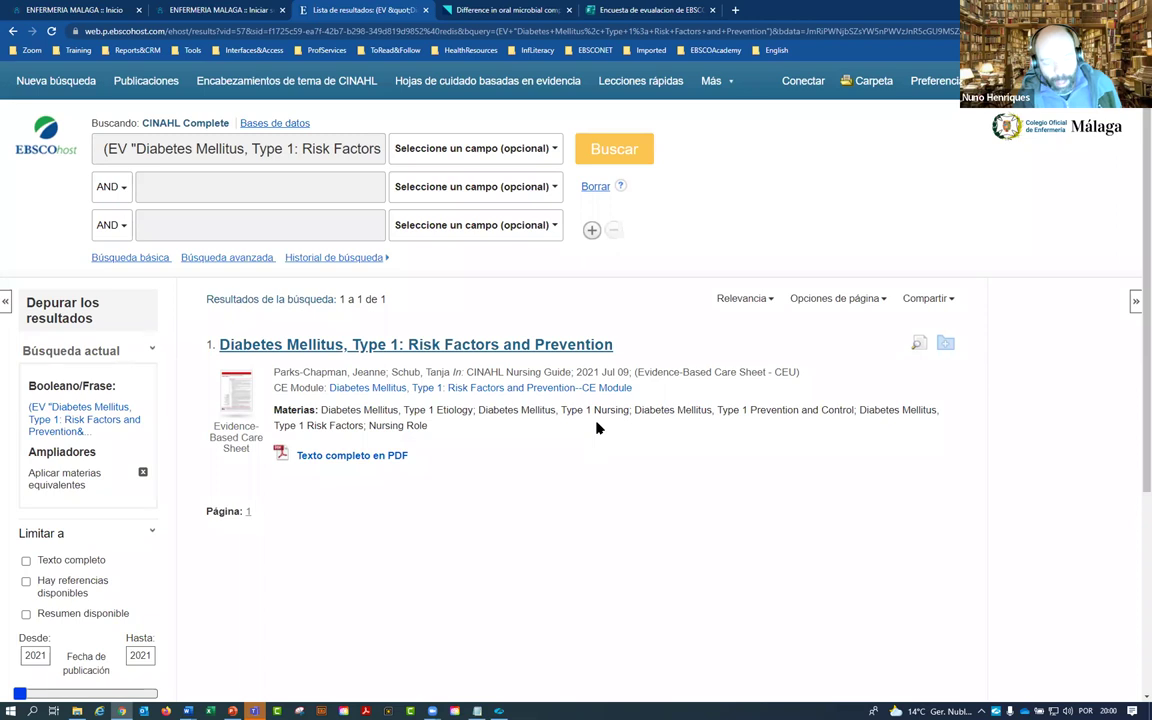
left_click_drag(630, 372, 576, 376)
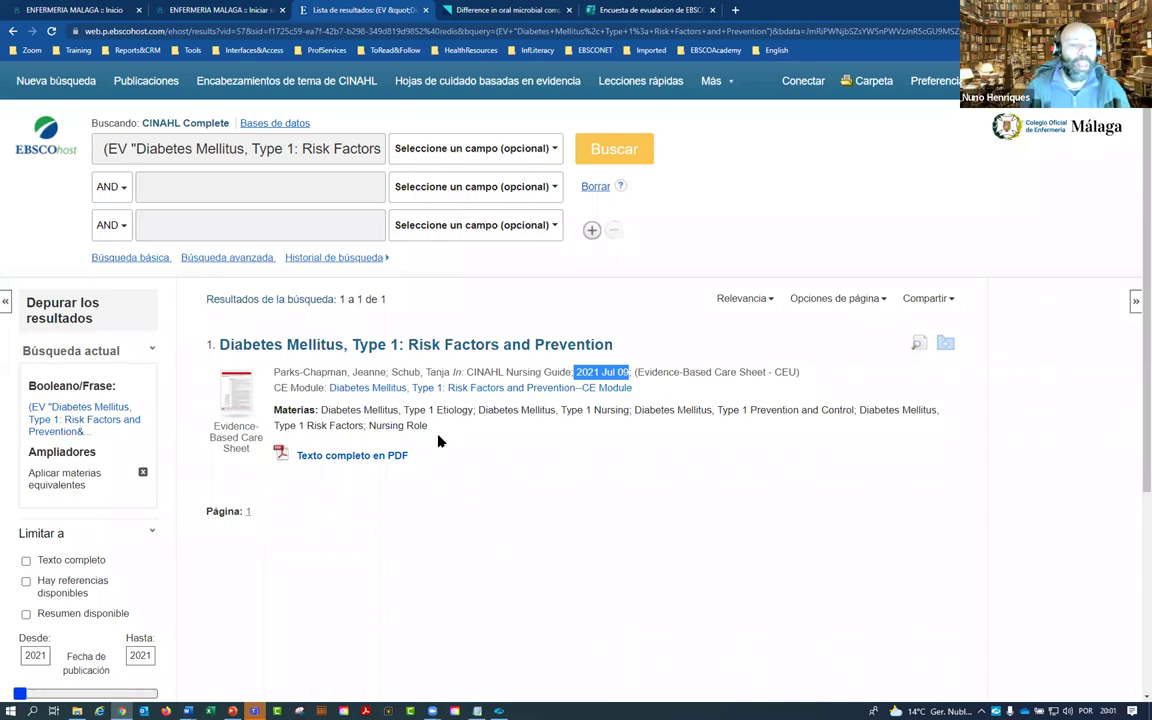
left_click(366, 457)
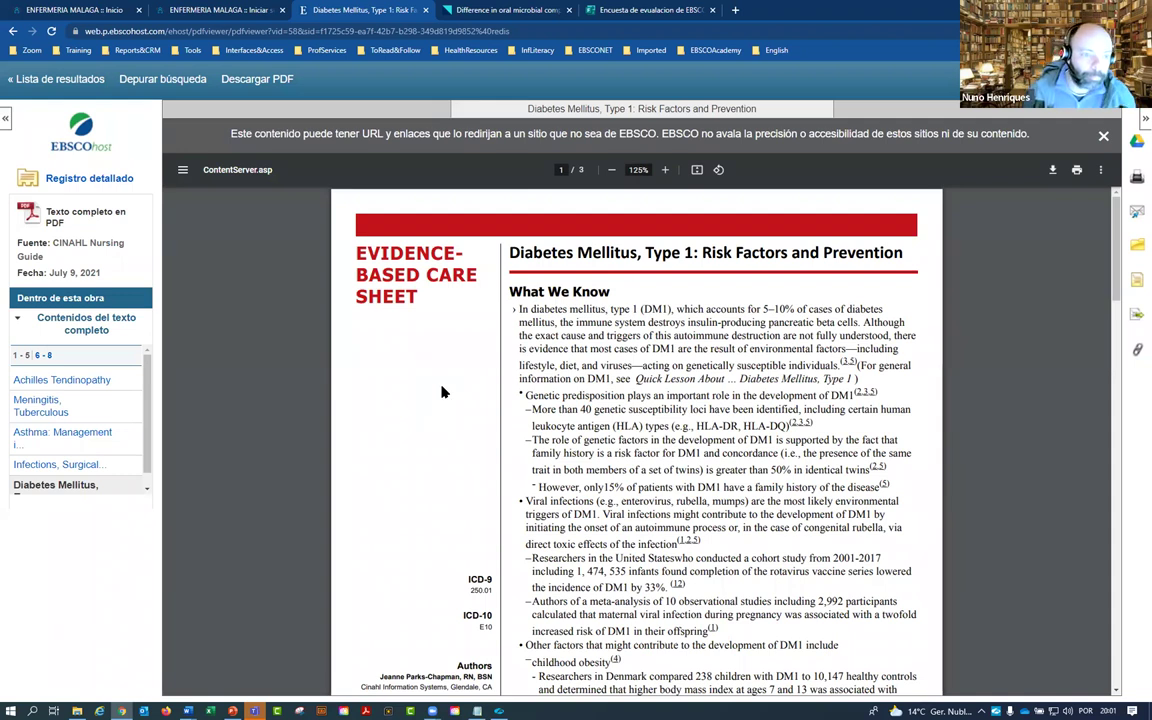
Step: Highlight the What We Know heading and examine the care sheet's contents through the What We Can Do section
left_click_drag(611, 291, 509, 291)
scroll(614, 452, "down", 3)
scroll(612, 455, "down", 7)
scroll(530, 440, "up", 3)
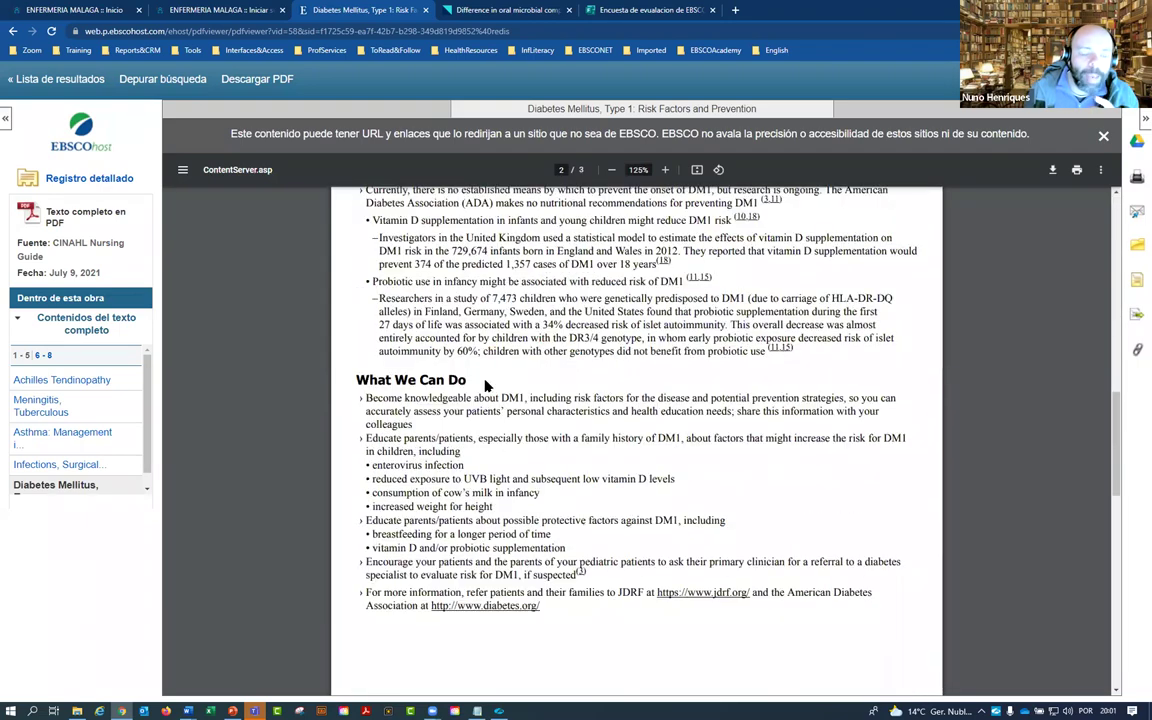
scroll(519, 433, "up", 10)
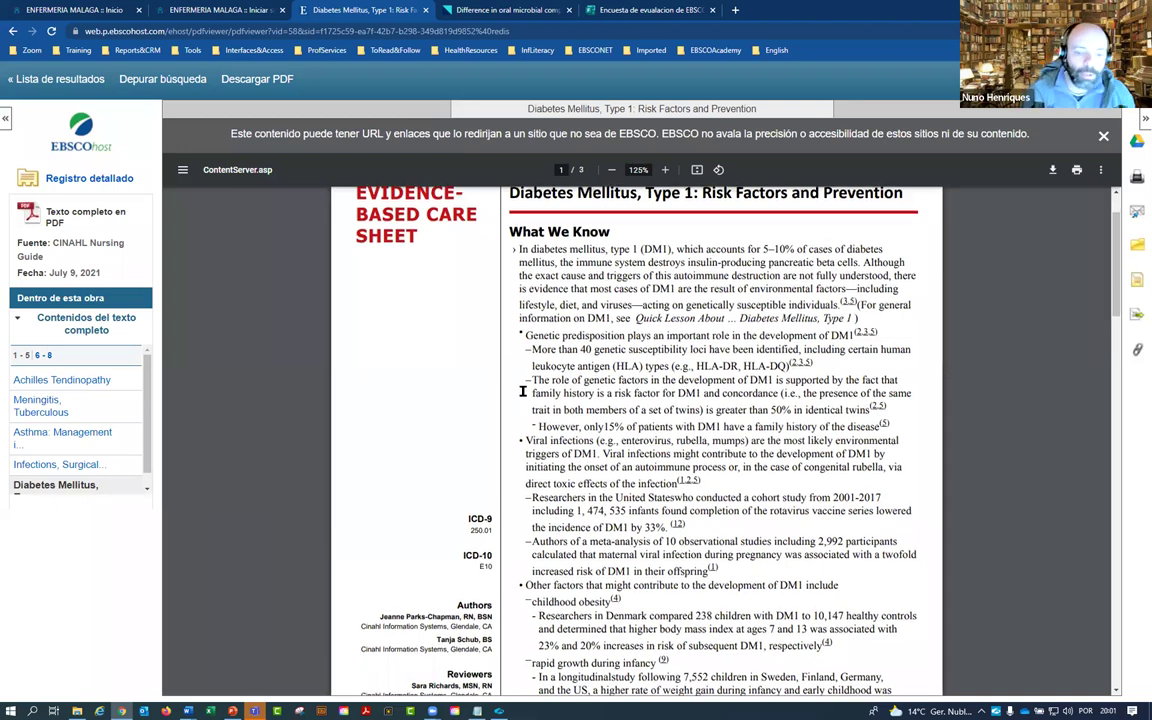
Step: Highlight the care sheet's Authors and Reviewers sections and its Editor heading on the first page
scroll(518, 390, "down", 3)
left_click_drag(445, 308, 497, 346)
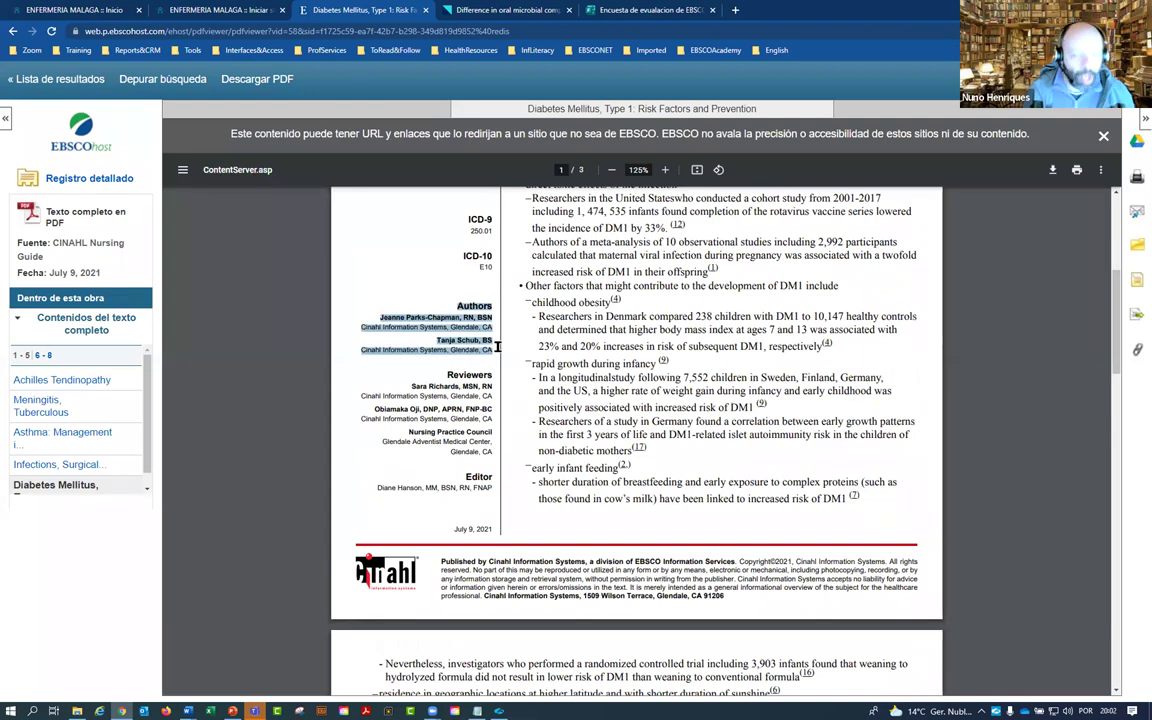
left_click_drag(415, 333, 495, 447)
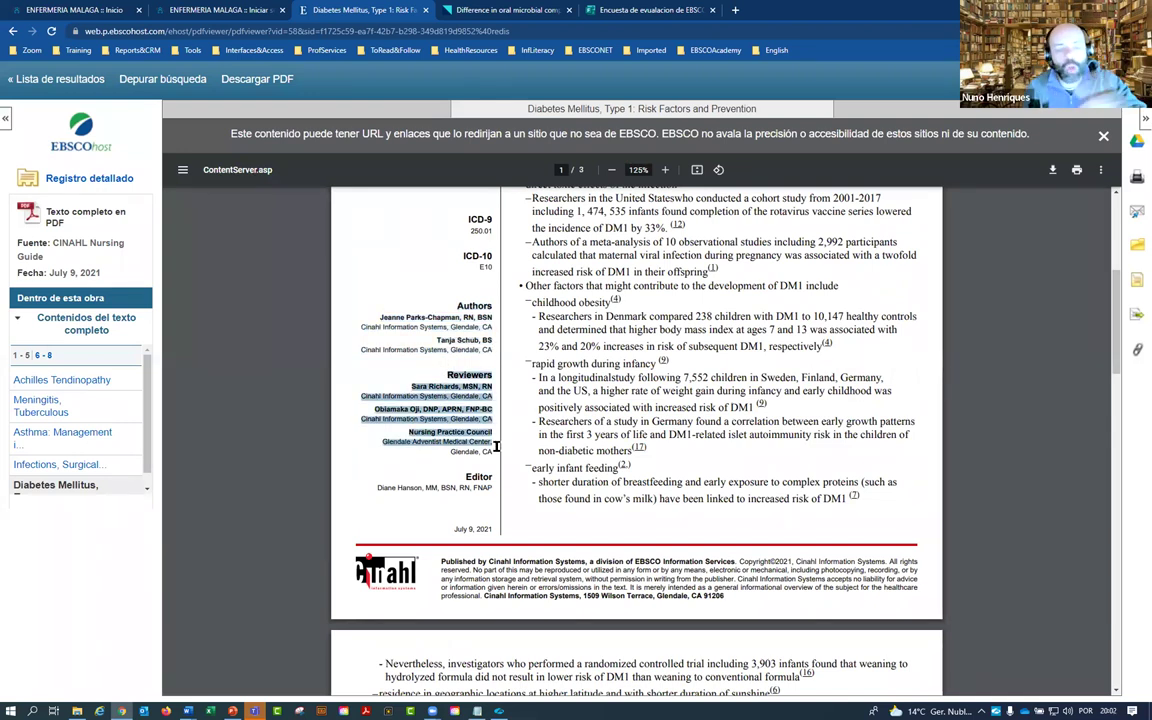
left_click(494, 474)
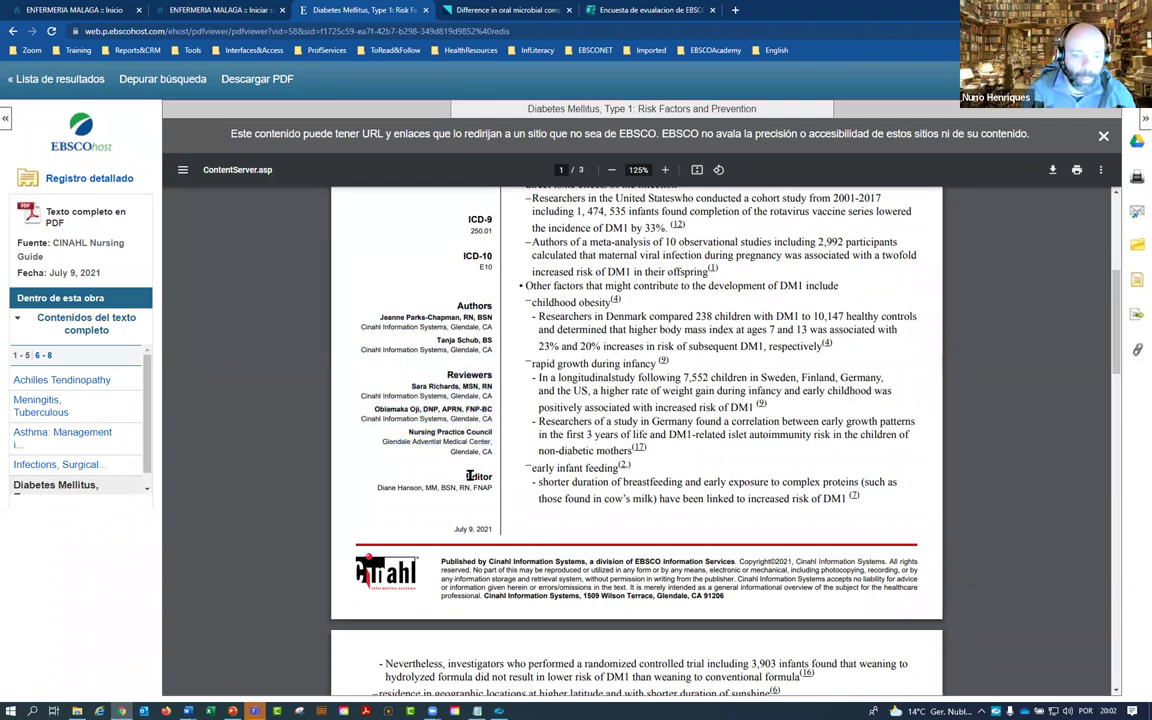
double_click(494, 476)
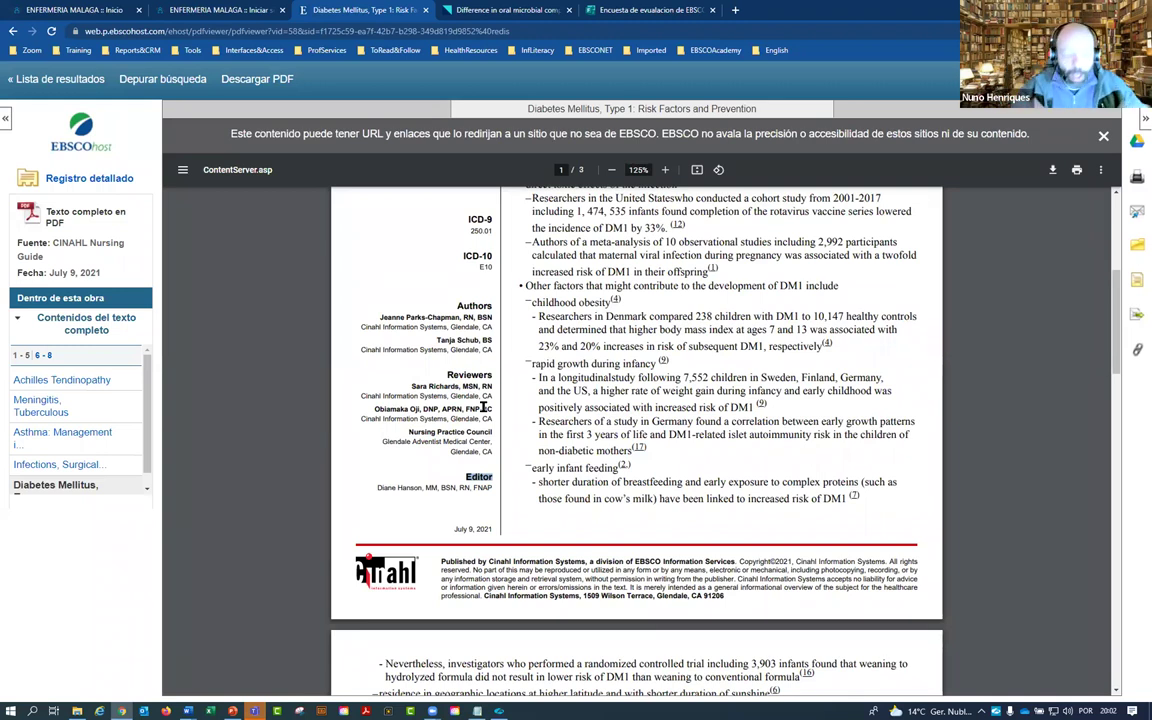
Step: Examine the Coding Matrix and the References list on the care sheet's last page at 188% magnification
scroll(488, 402, "down", 10)
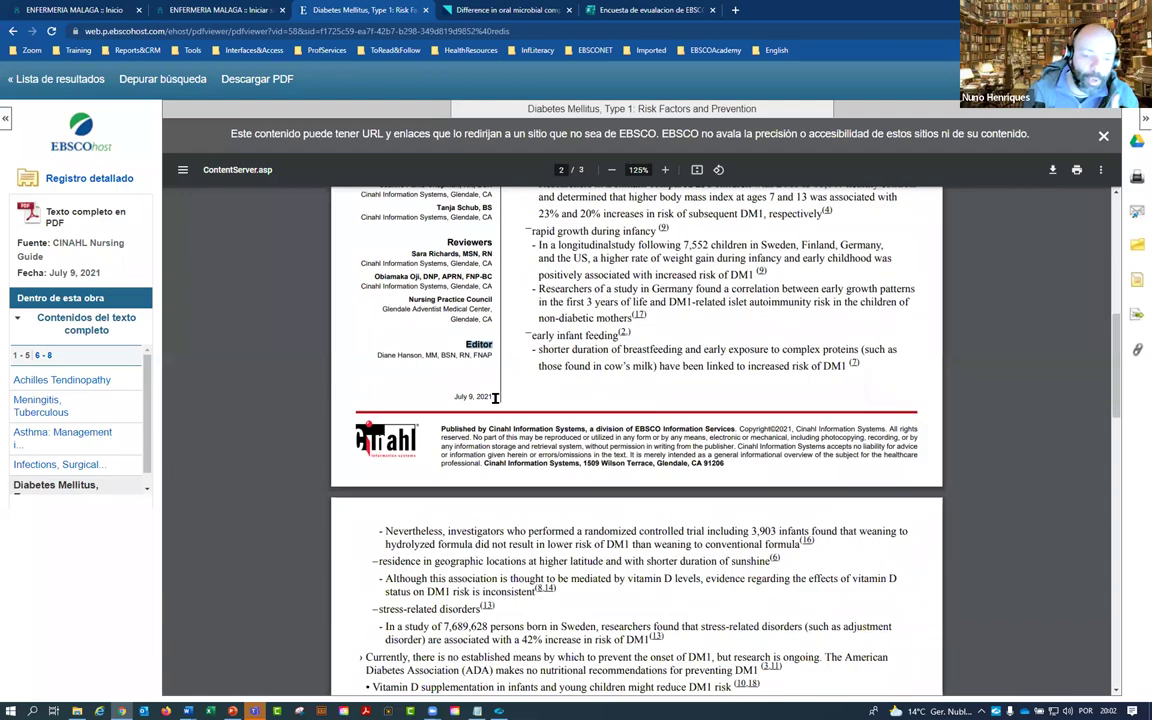
scroll(494, 398, "down", 3)
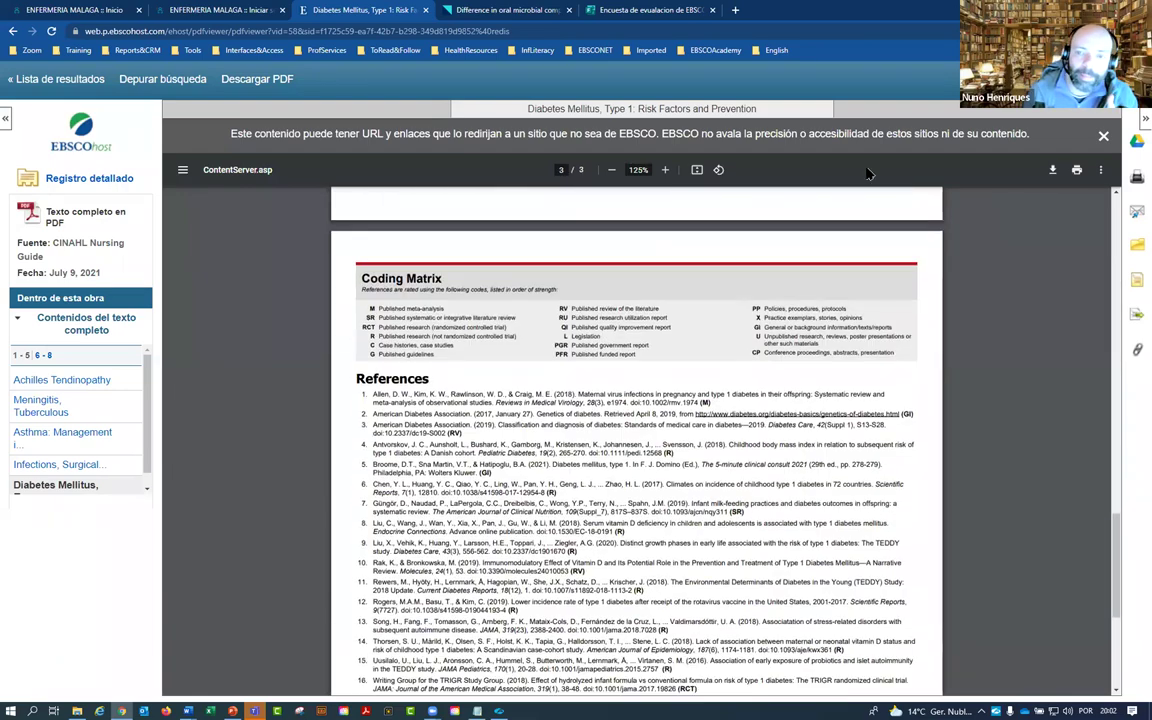
scroll(663, 200, "up", 4, "ctrl")
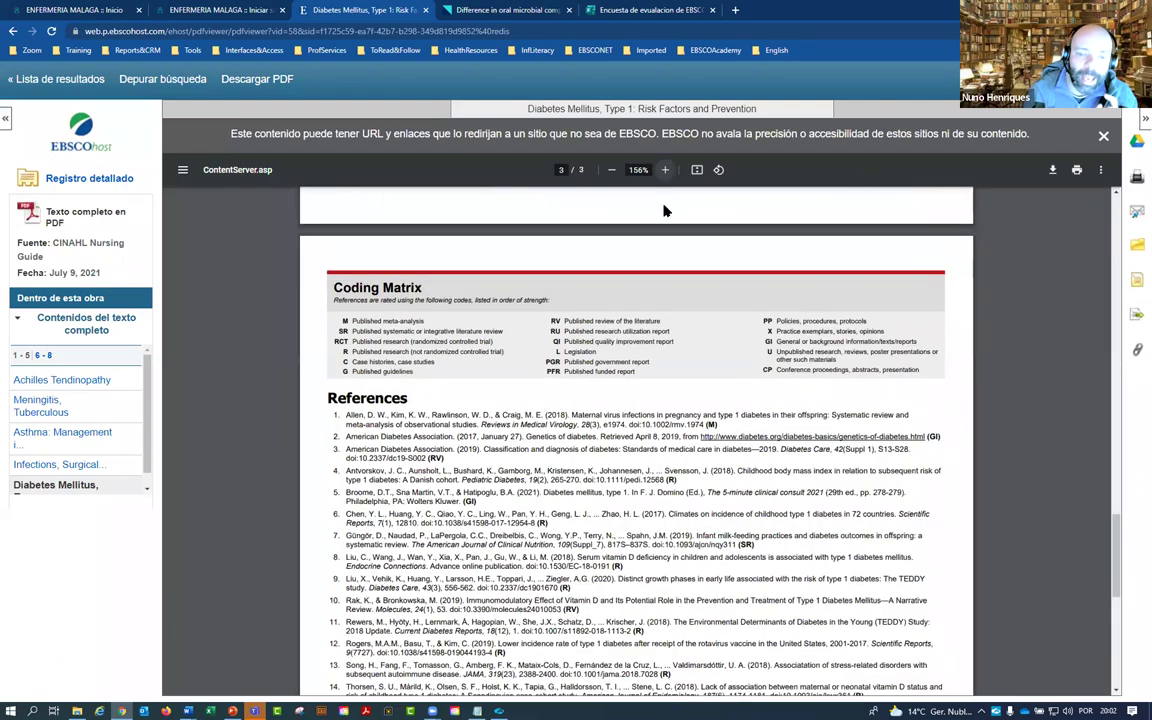
scroll(620, 303, "down", 6)
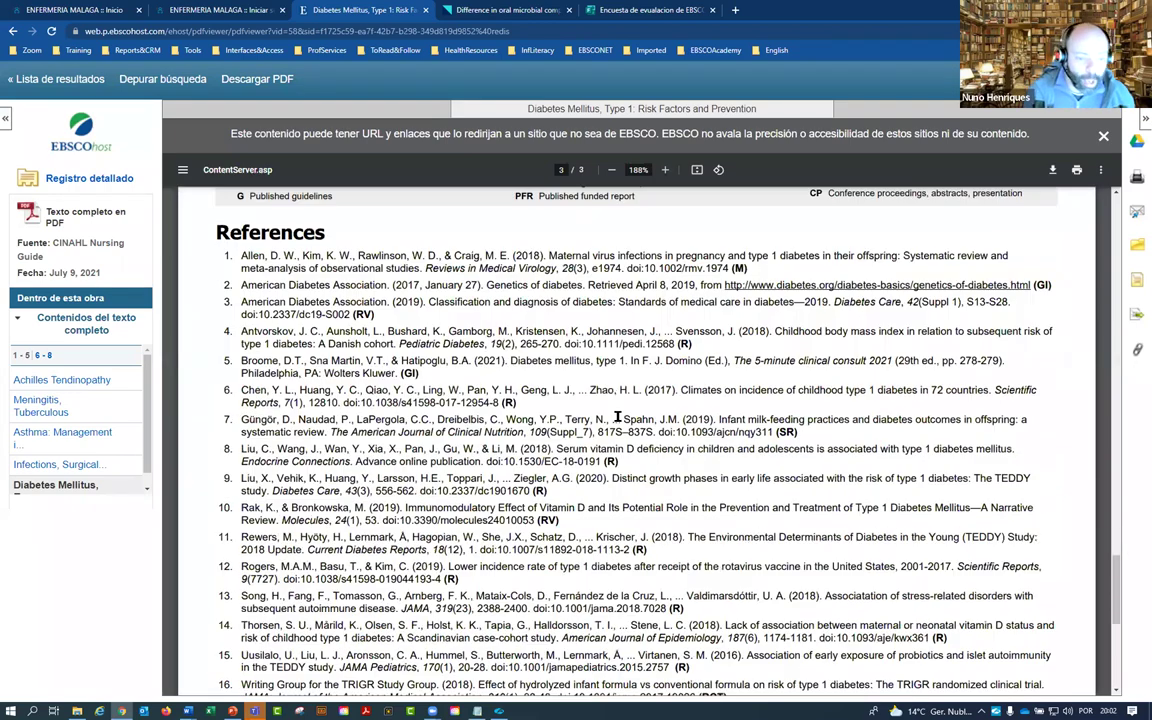
scroll(393, 347, "up", 3)
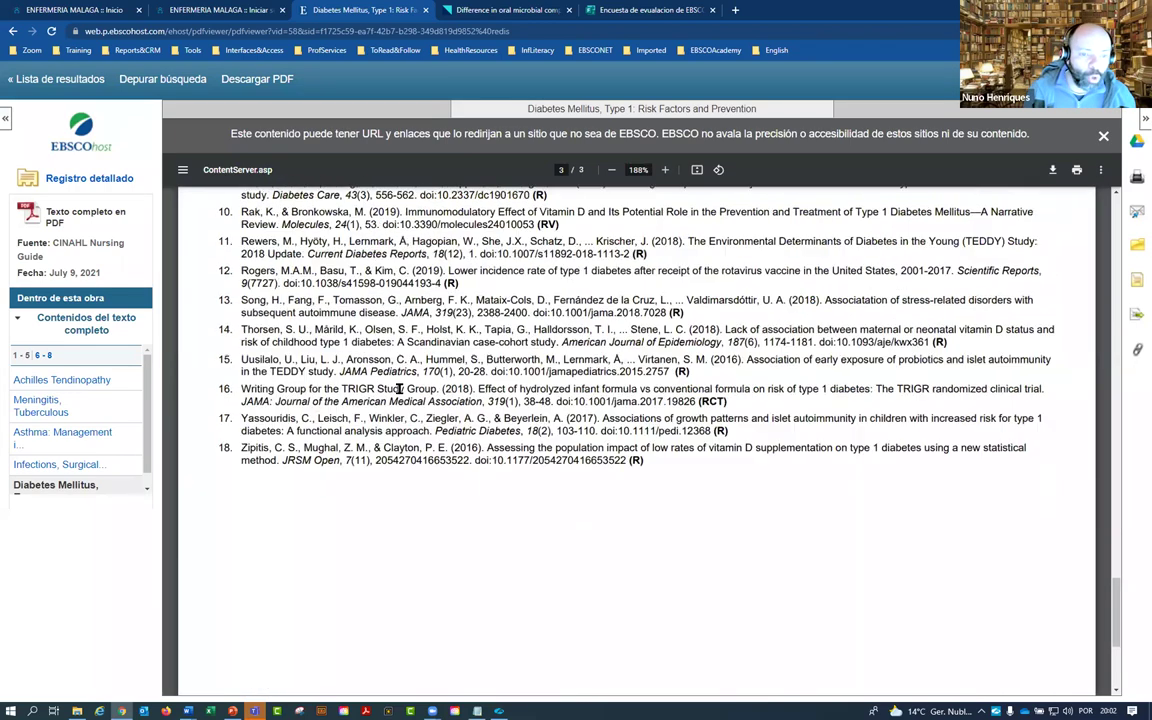
scroll(329, 371, "up", 5)
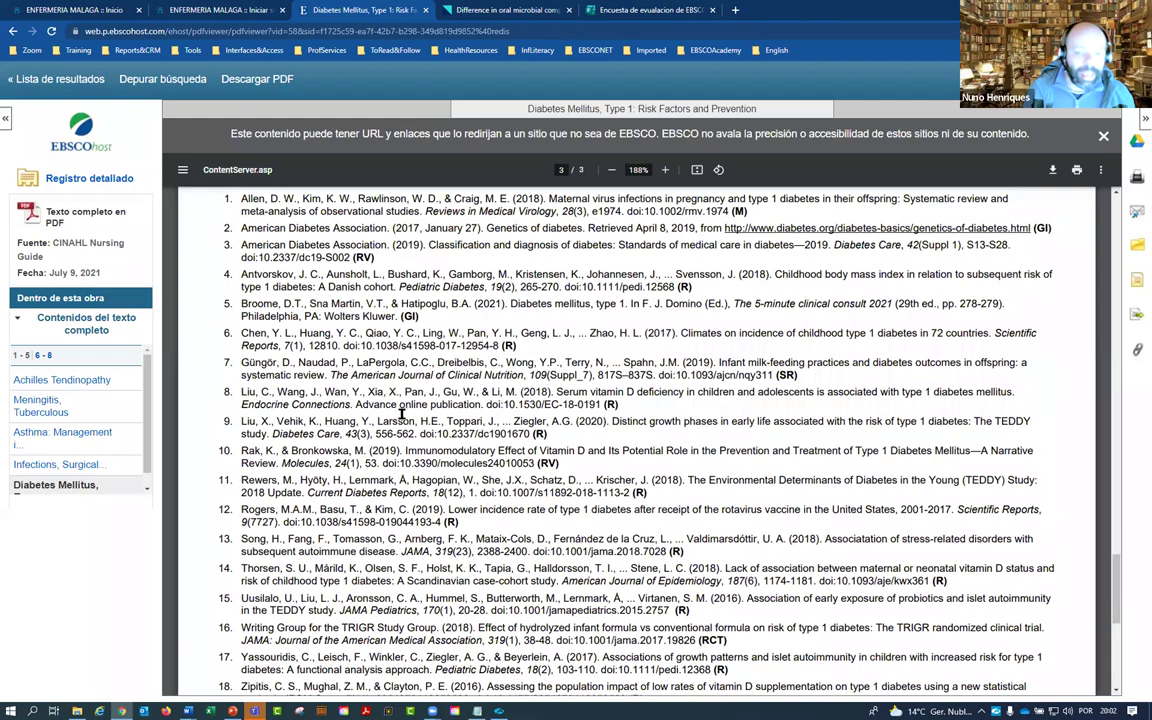
scroll(418, 427, "up", 6)
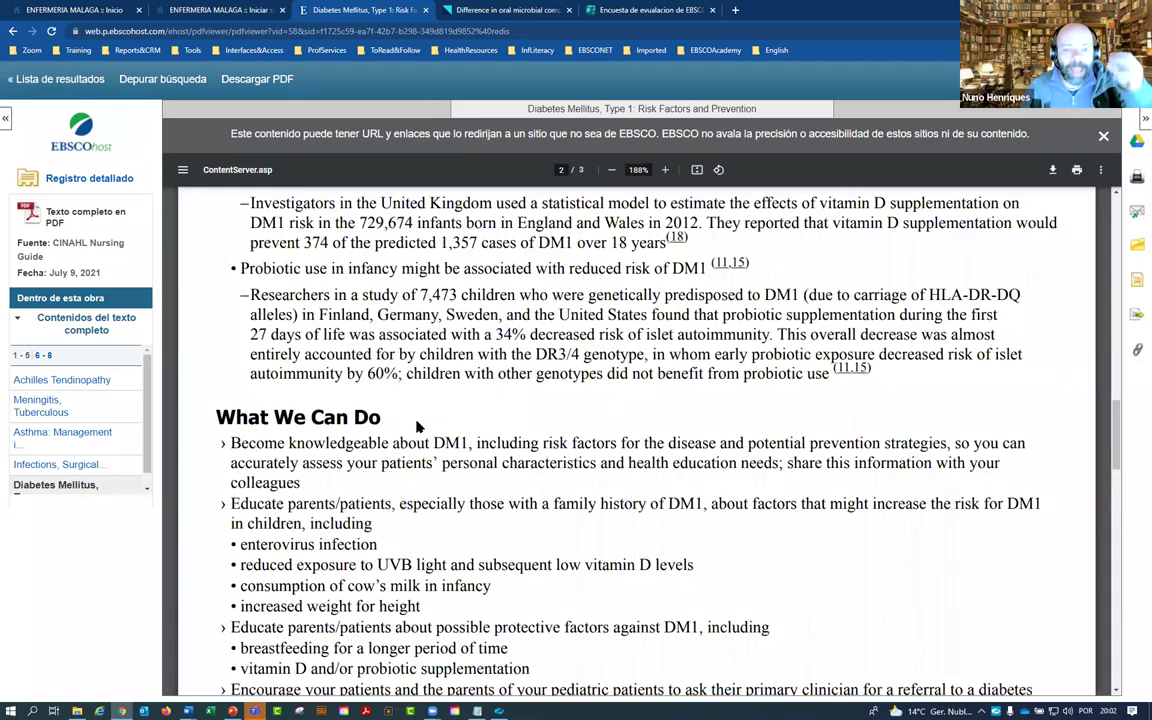
scroll(418, 427, "down", 8)
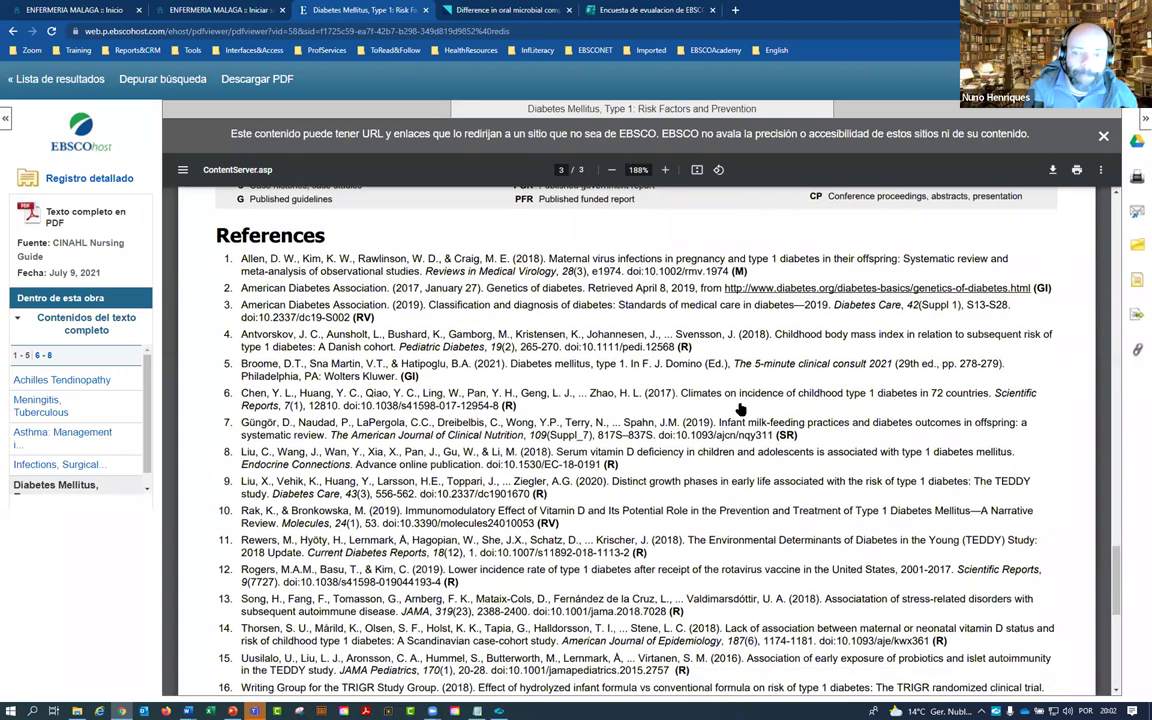
Step: Highlight part of the first reference, its code (M), and the matching Published meta-analysis entry in the Coding Matrix
scroll(740, 408, "up", 1)
left_click_drag(770, 380, 310, 380)
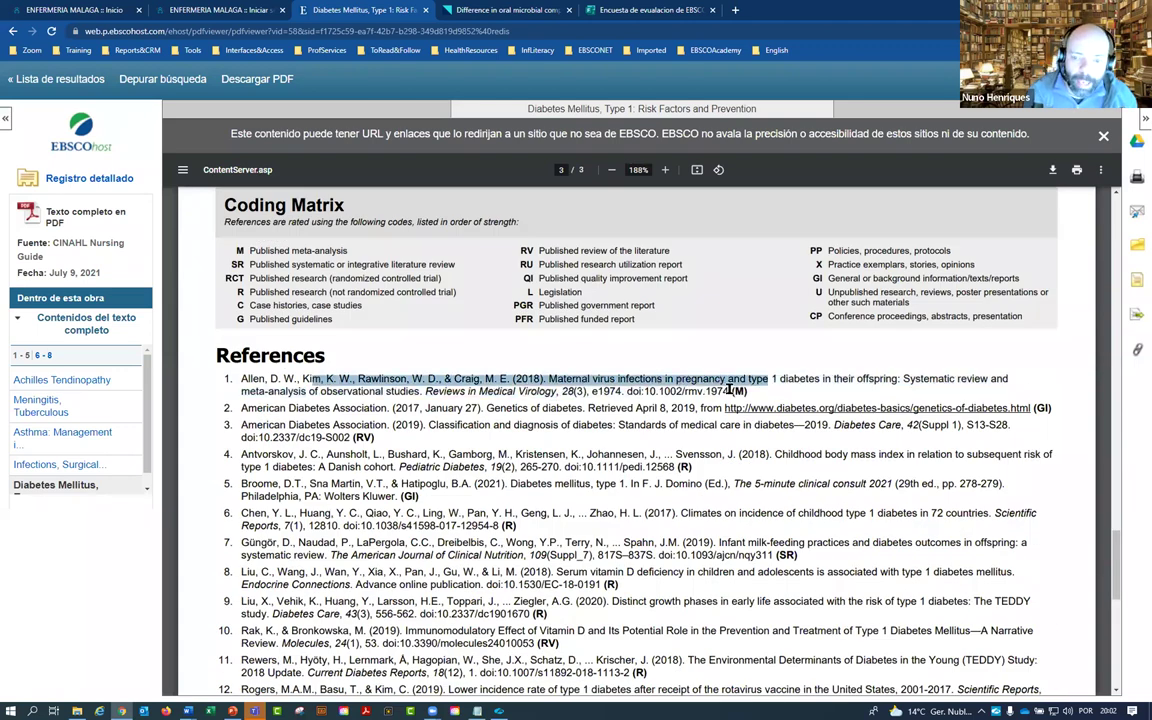
left_click_drag(733, 391, 746, 392)
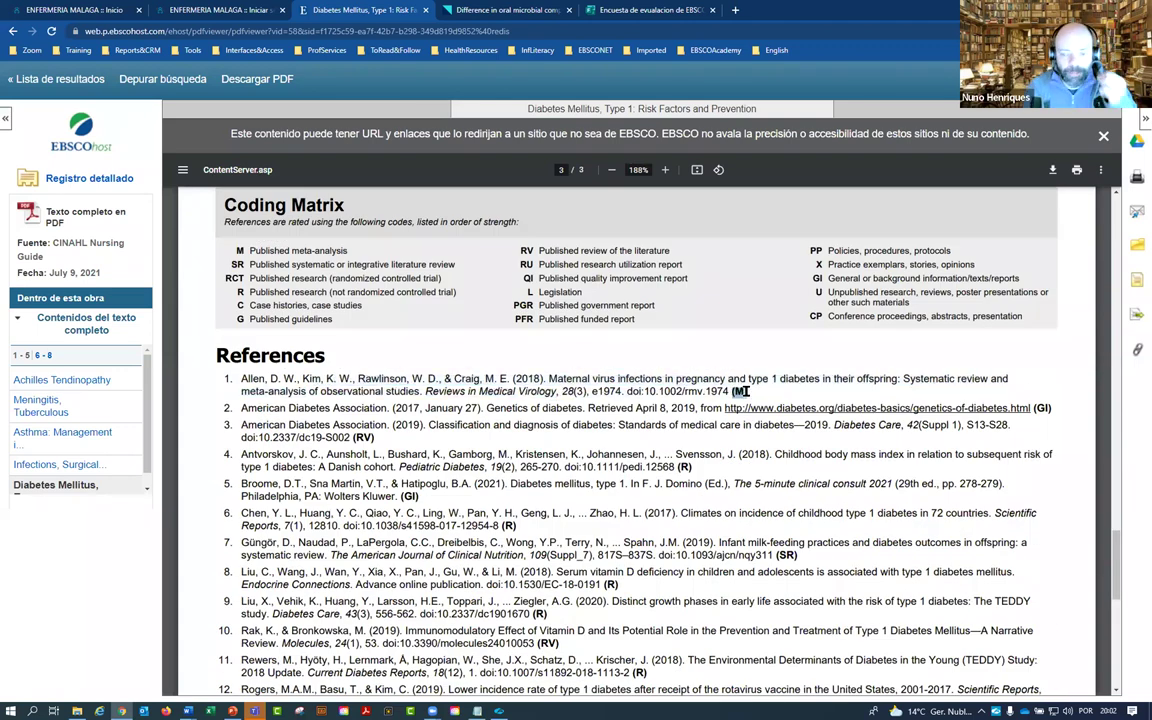
left_click_drag(347, 251, 249, 251)
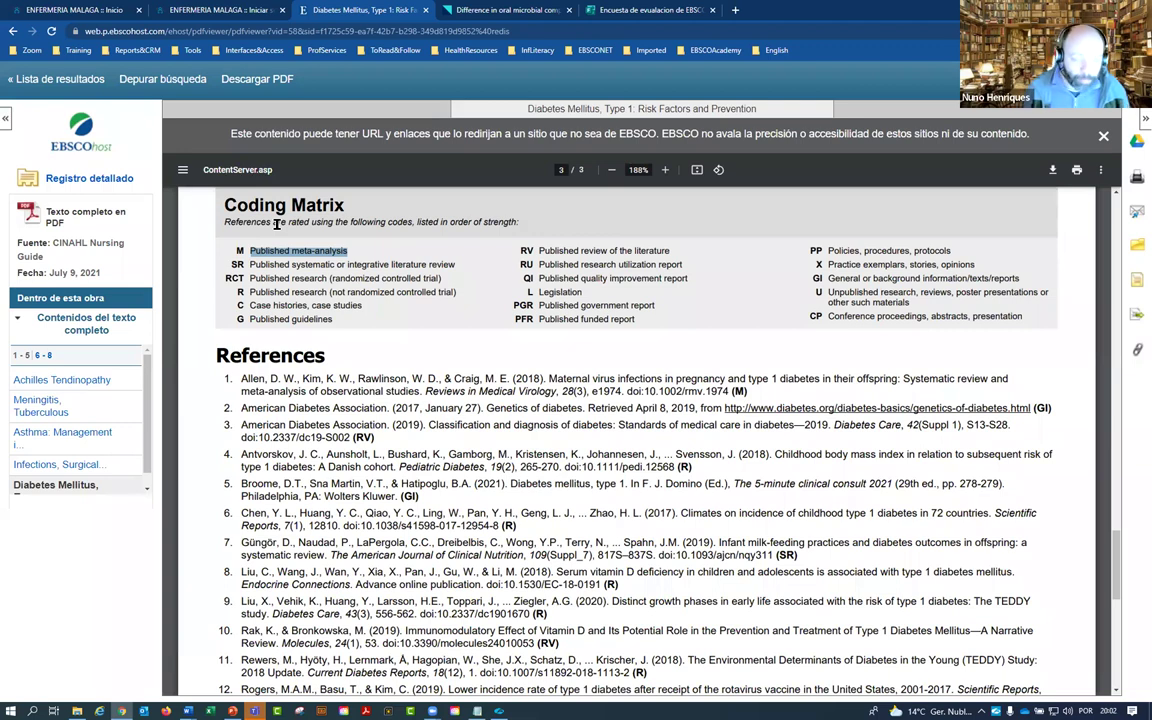
Step: Review the evidence codes at the end of the remaining references, down to reference 18
scroll(525, 348, "down", 2)
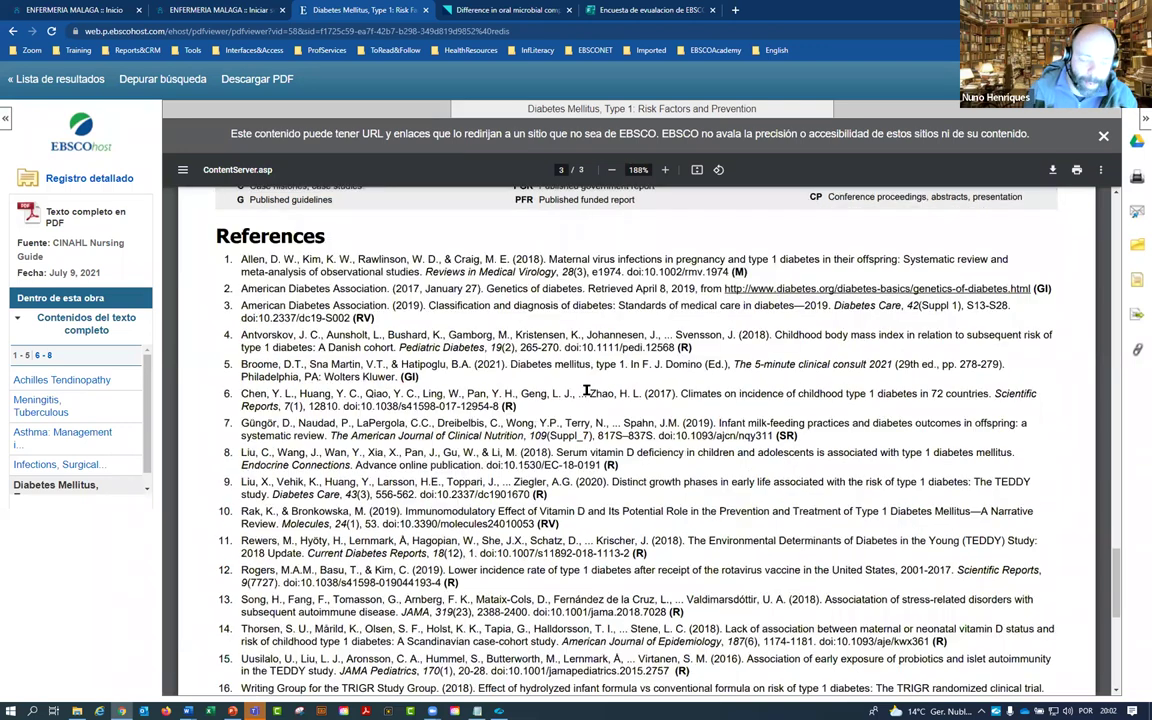
scroll(586, 390, "down", 2)
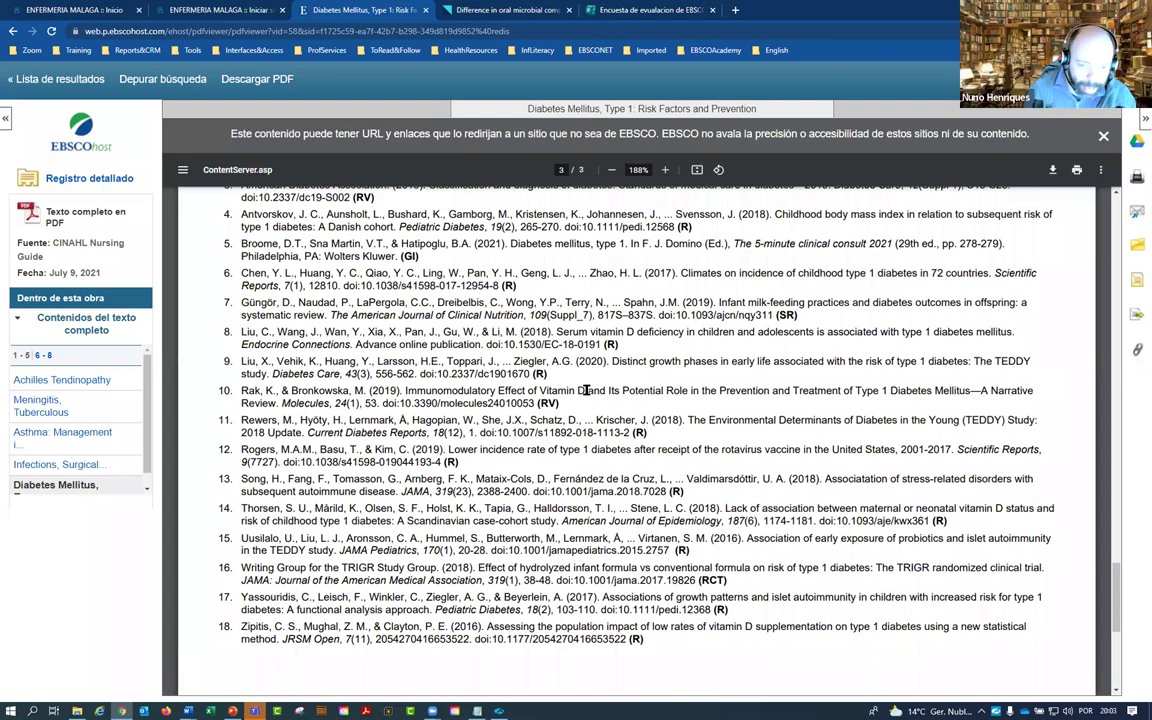
scroll(594, 393, "up", 1)
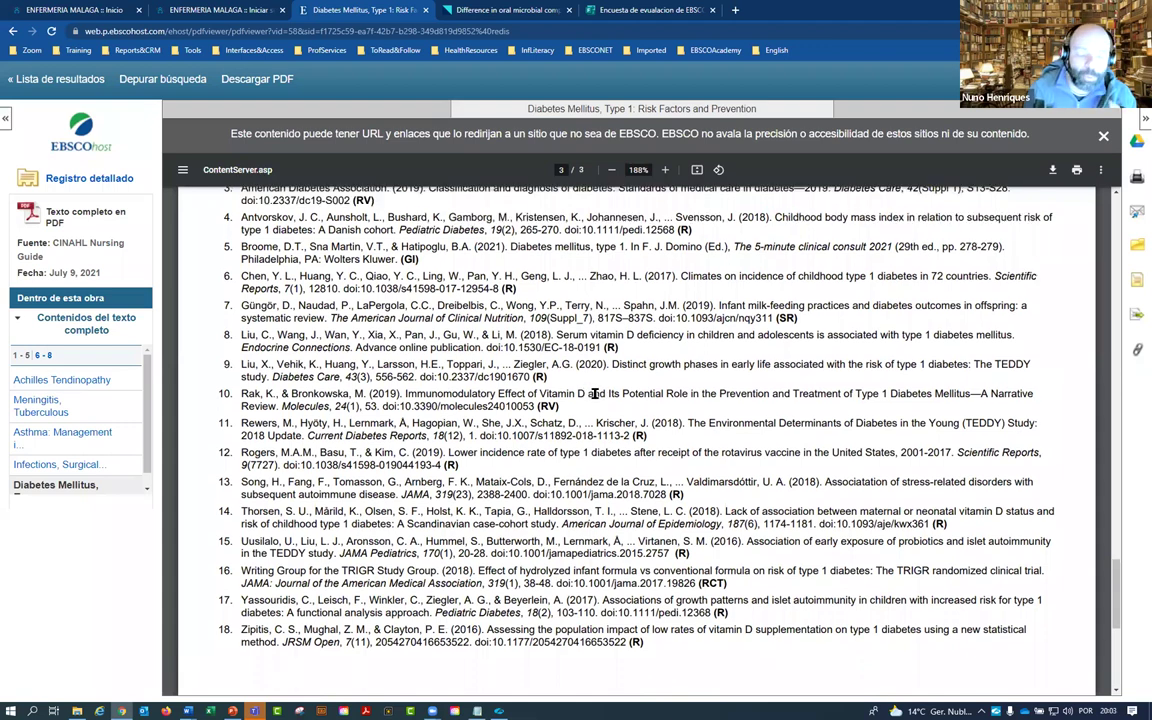
scroll(594, 393, "up", 15)
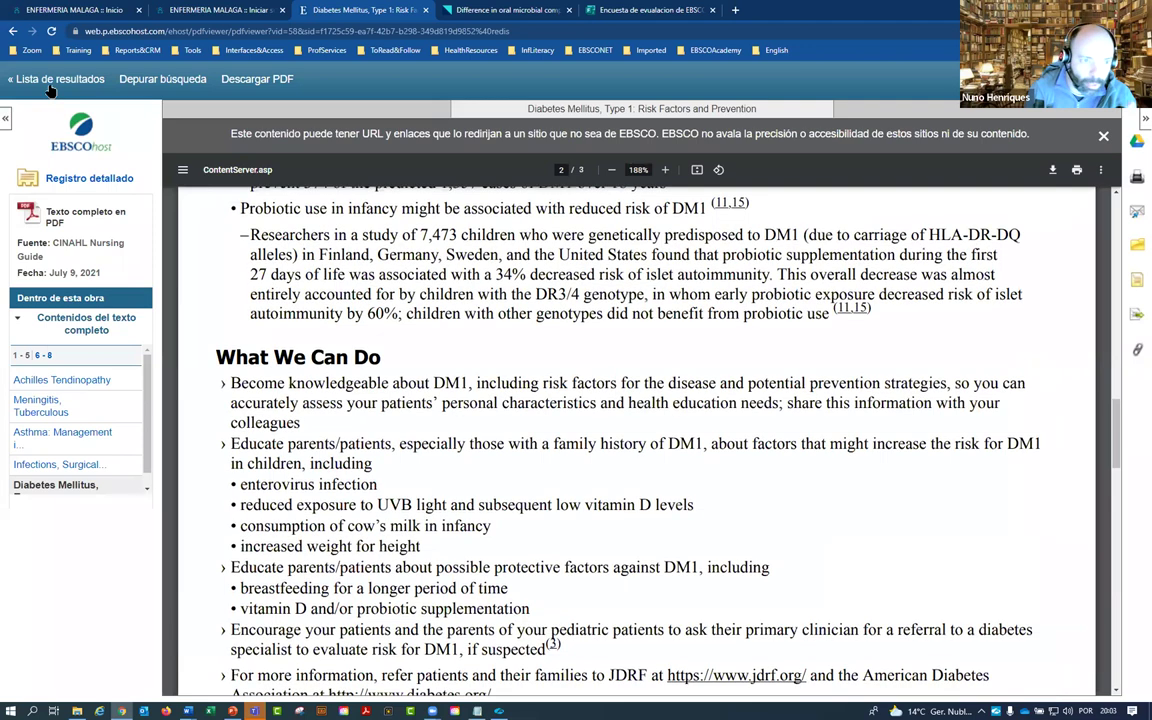
Step: Leave the care sheet, open Lecciones rápidas, and search the Quick Lessons subjects for diabetic foot
left_click(12, 32)
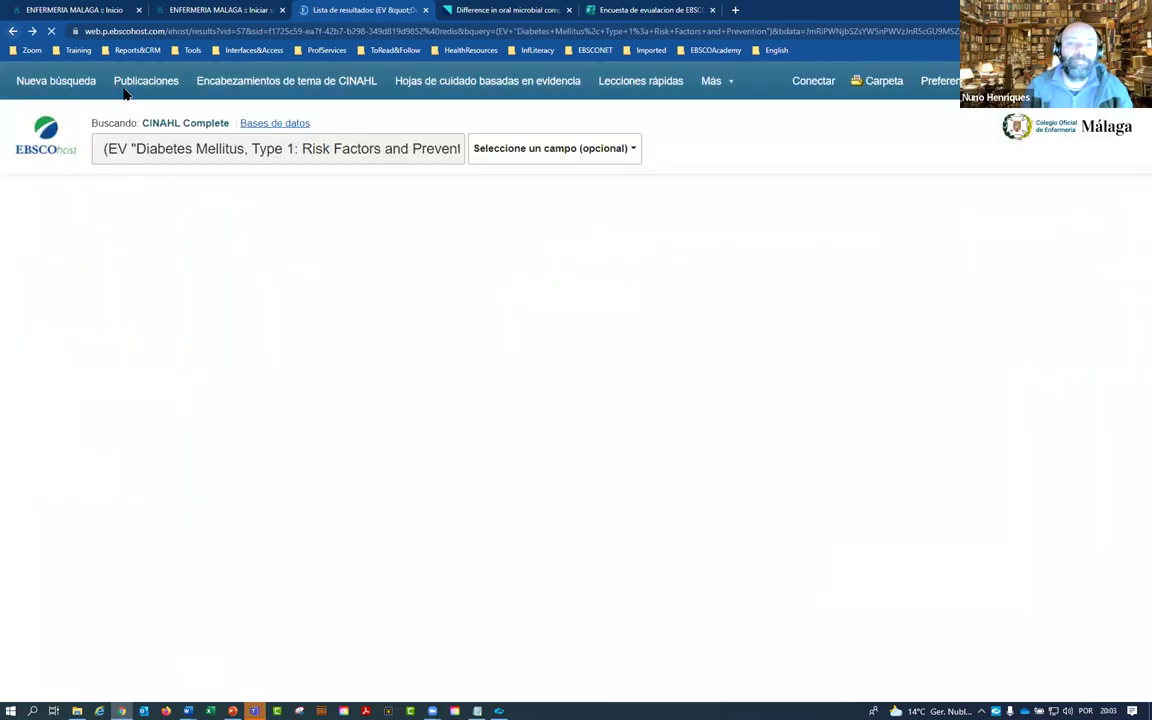
left_click(638, 84)
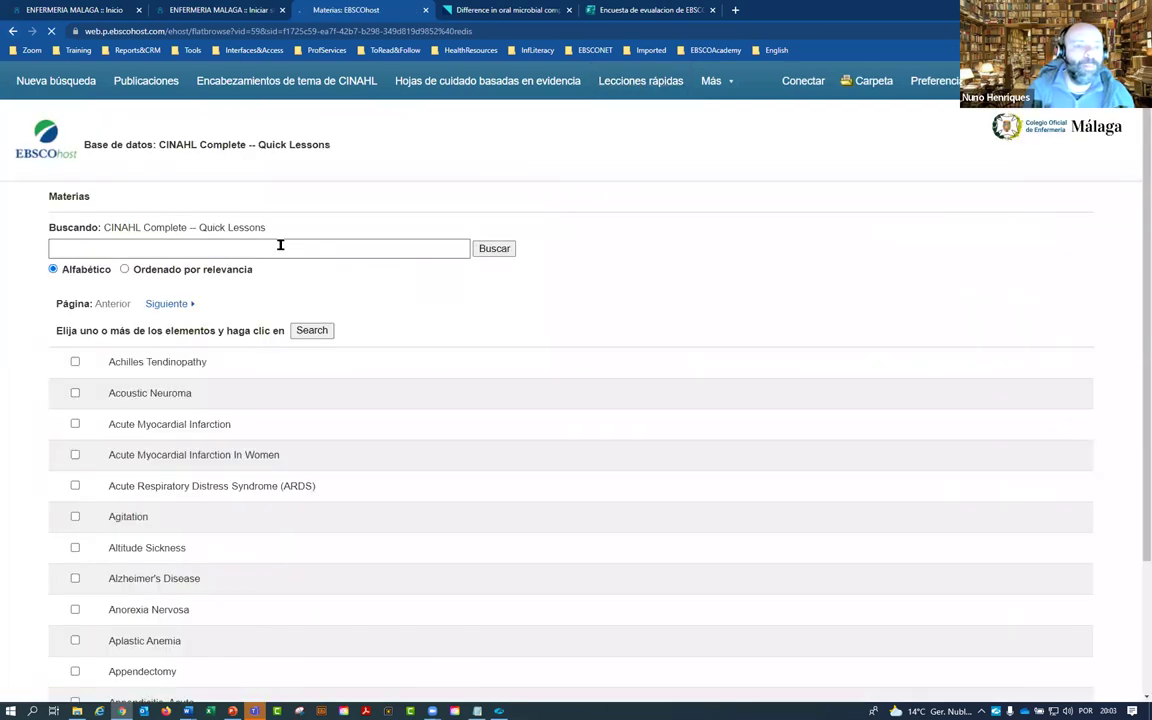
left_click(278, 246)
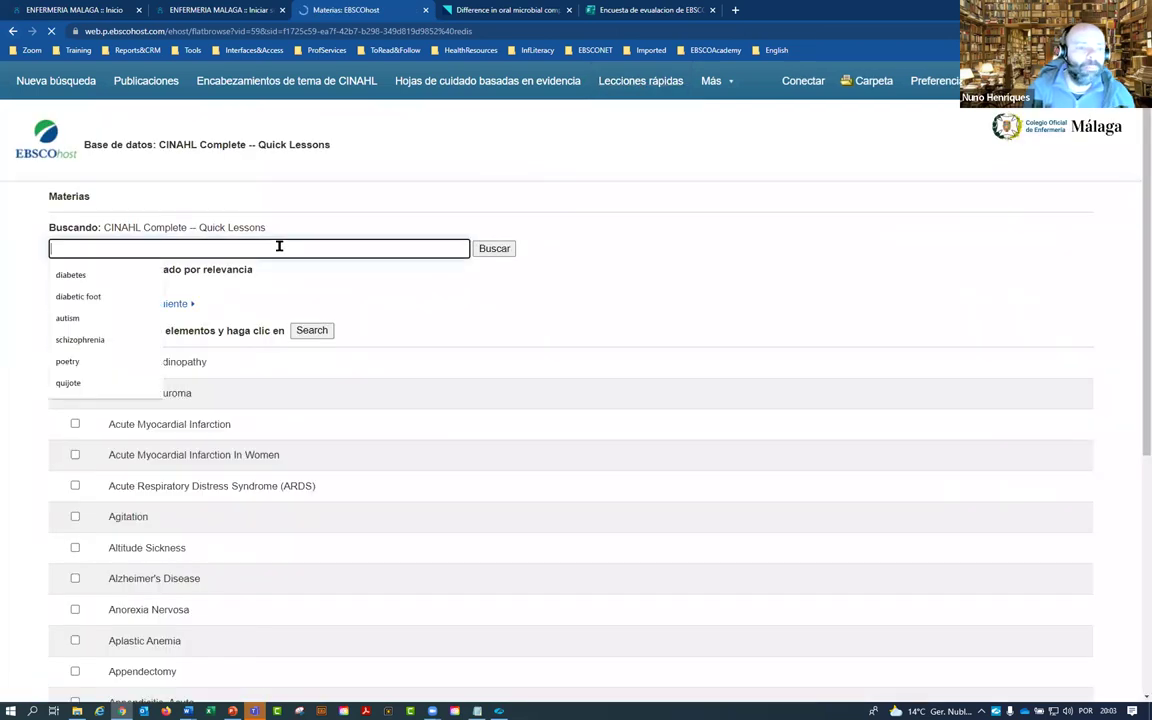
left_click(78, 297)
left_click(494, 250)
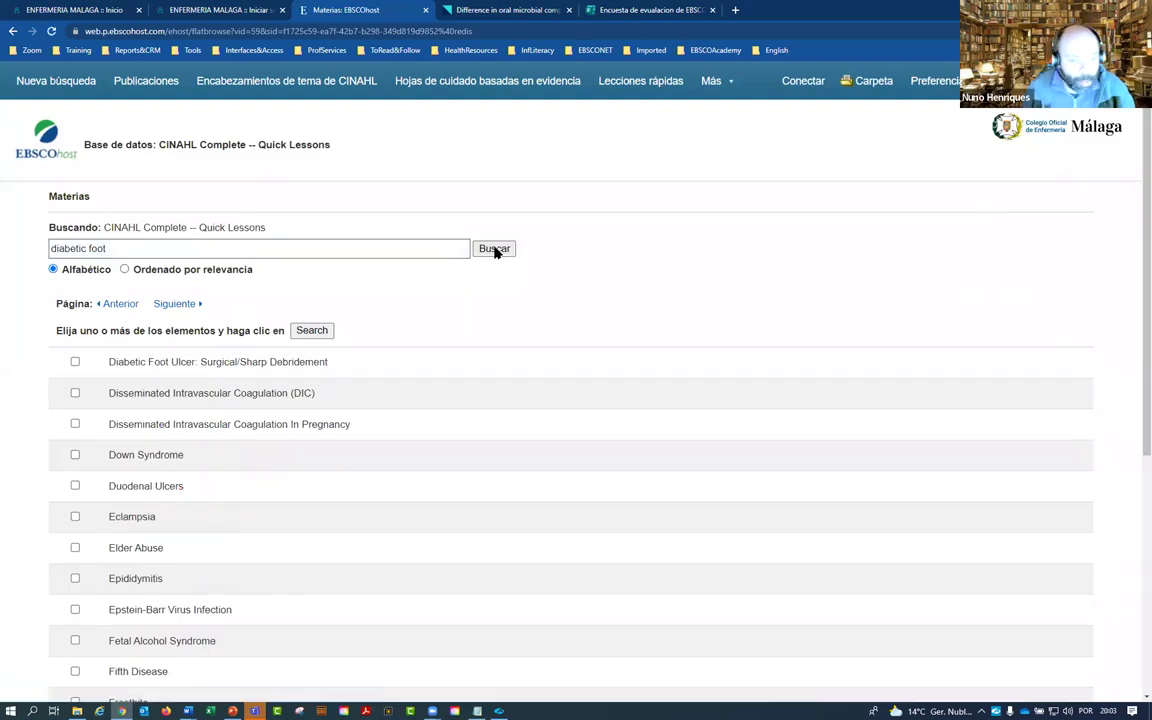
Step: Select the subject Diabetic Foot Ulcer: Surgical/Sharp Debridement, search for its Quick Lesson, and open the PDF full text
left_click(75, 363)
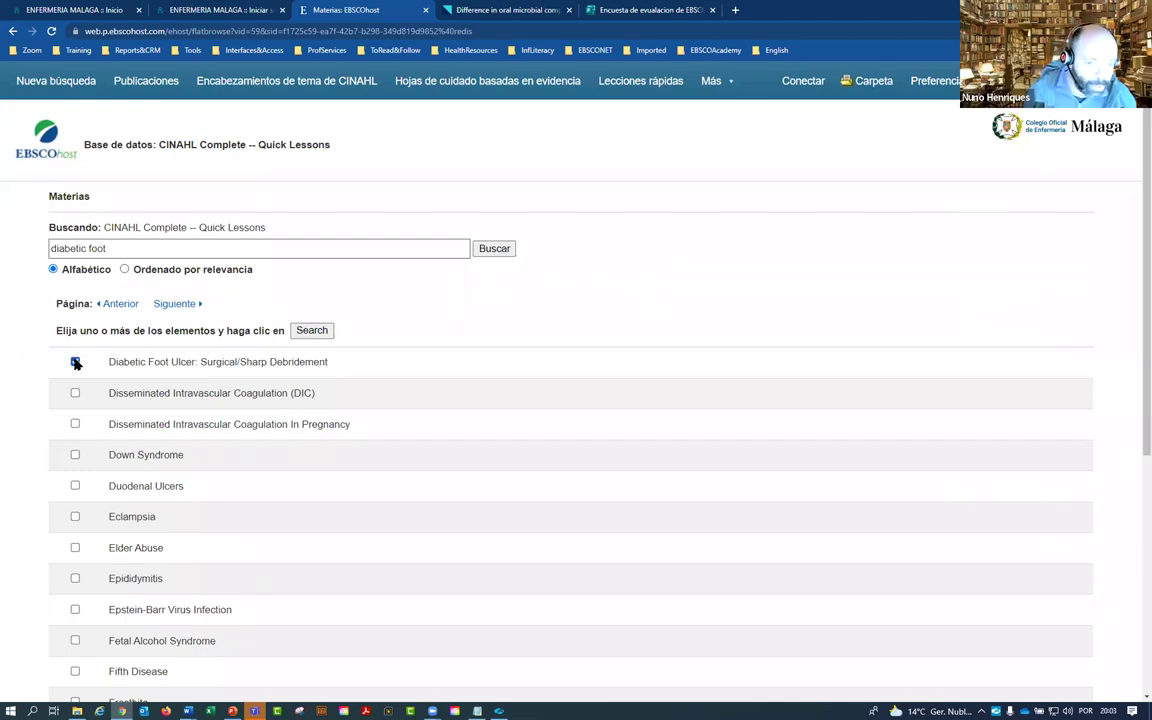
left_click(320, 336)
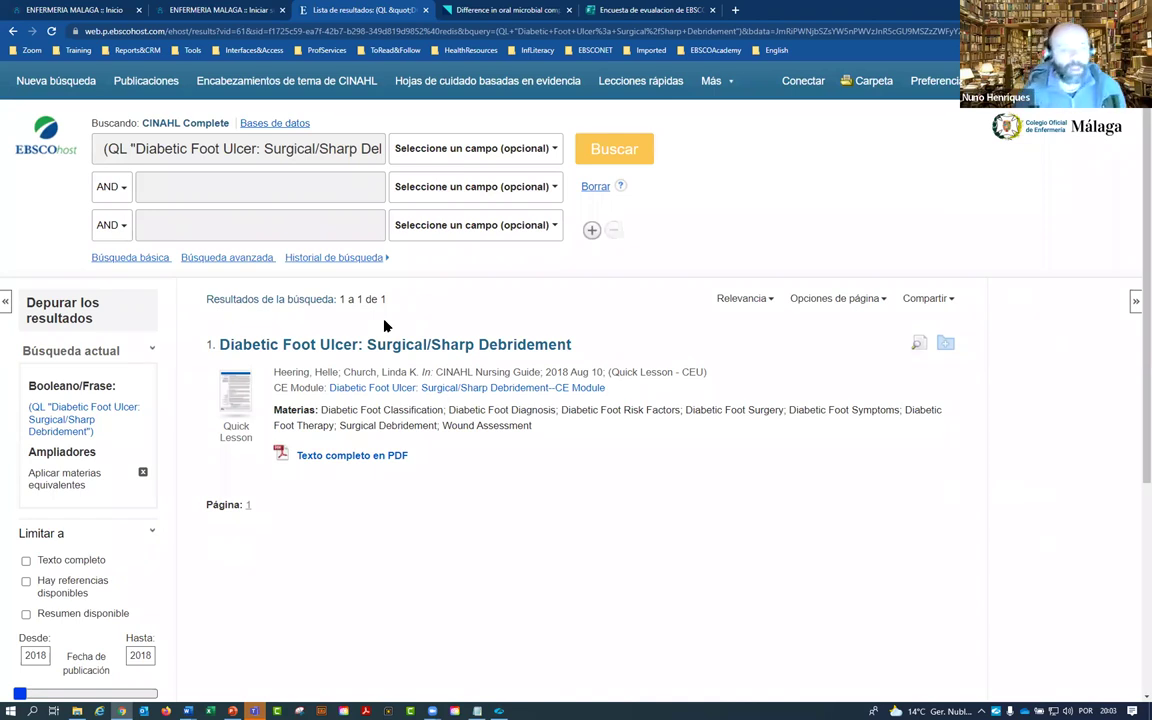
left_click(353, 460)
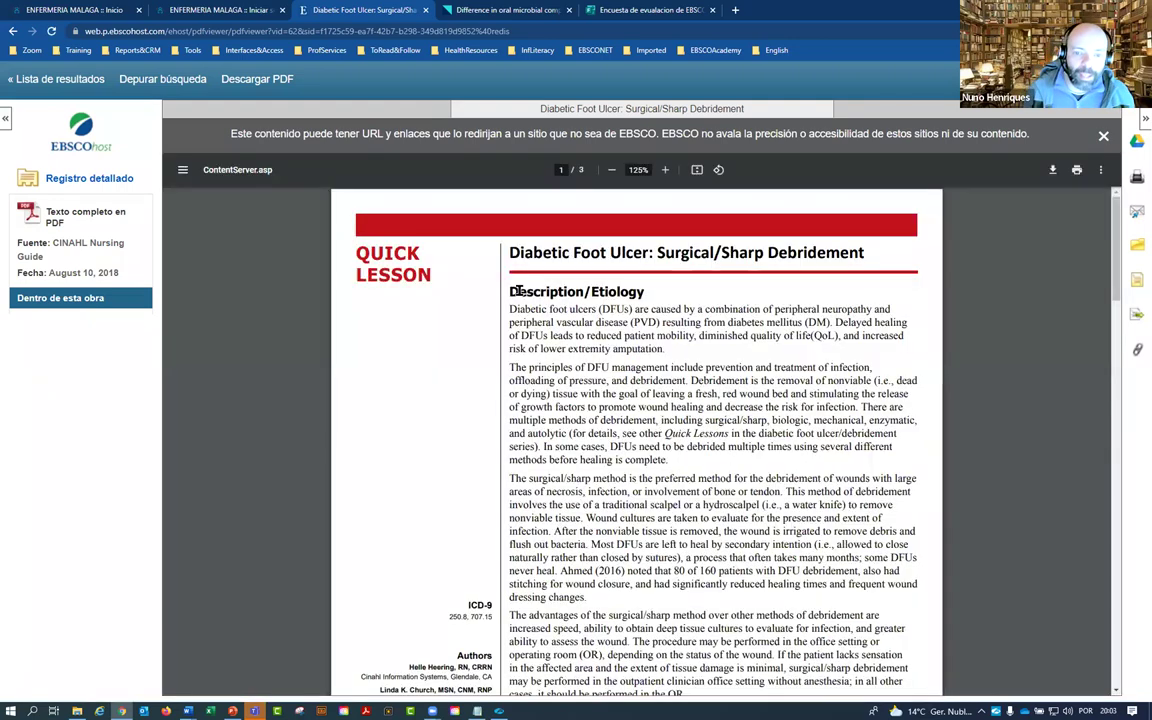
Step: Highlight the Description/Etiology, Facts and Figures, and Risk Factors headings in the Quick Lesson
left_click_drag(511, 291, 644, 292)
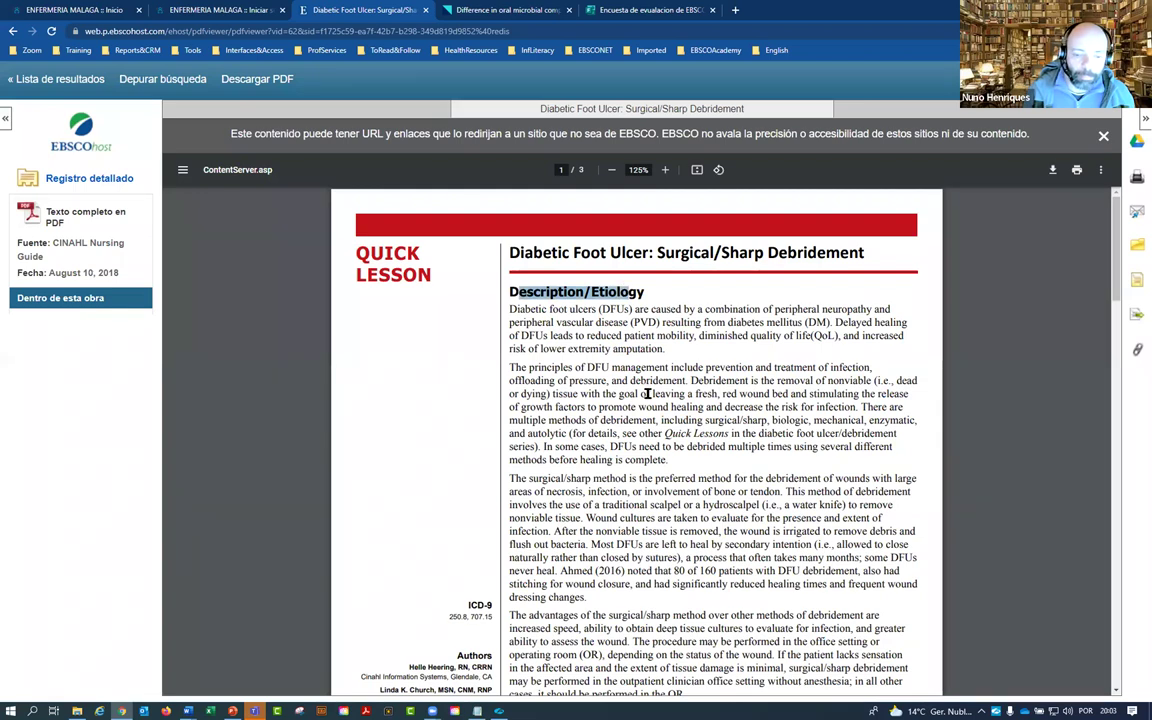
scroll(575, 380, "down", 3)
scroll(537, 404, "down", 5)
left_click_drag(508, 357, 580, 360)
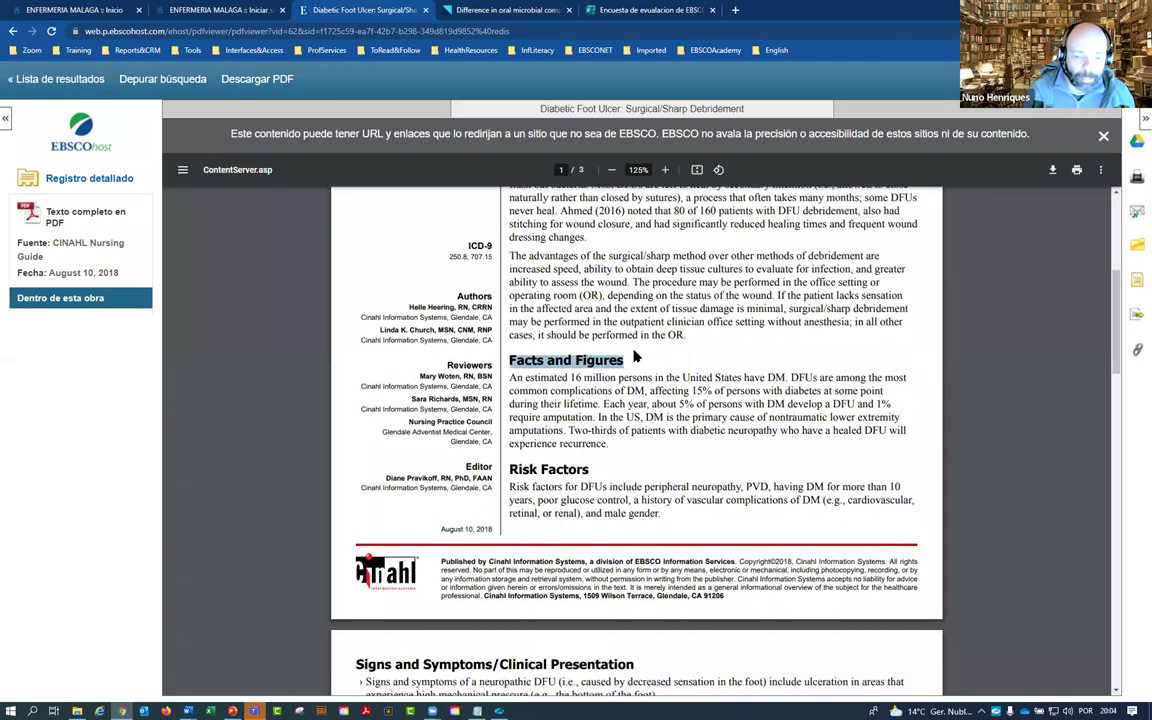
scroll(514, 340, "down", 3)
left_click_drag(509, 290, 590, 292)
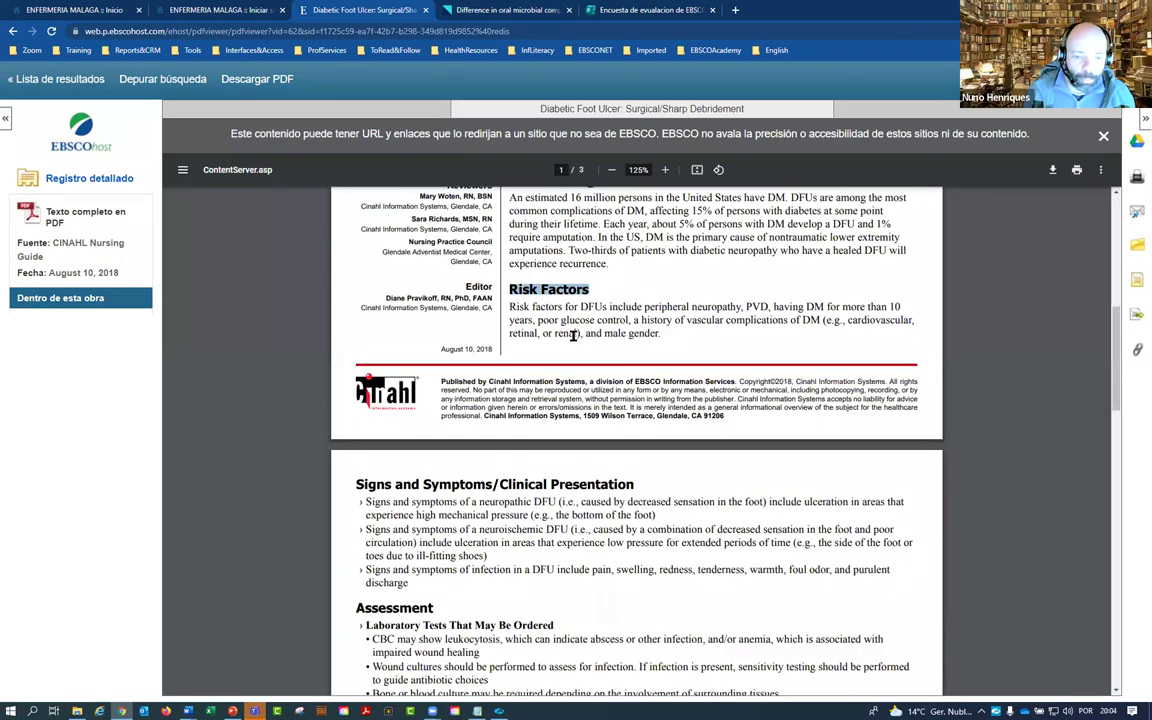
Step: Highlight the Signs and Symptoms/Clinical Presentation and Treatment Goals headings on the Quick Lesson's second page
scroll(517, 378, "down", 2)
scroll(516, 378, "down", 2)
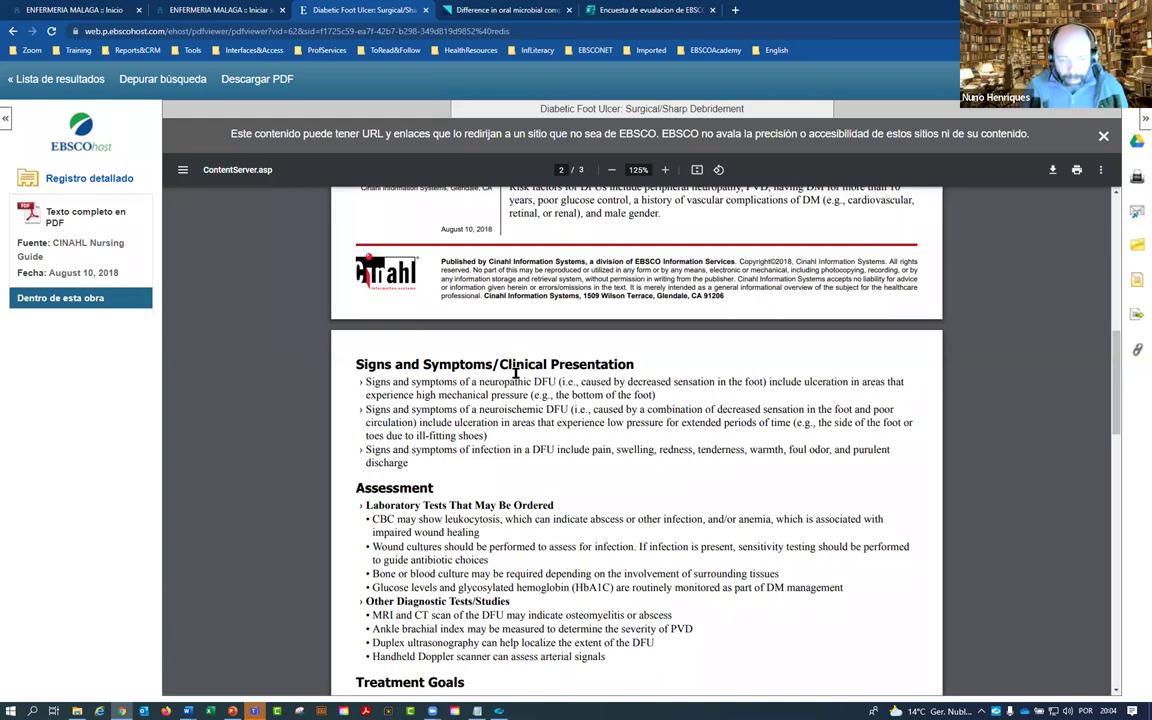
left_click_drag(366, 364, 525, 364)
scroll(455, 370, "down", 1)
scroll(450, 355, "down", 2)
mouse_move(446, 329)
left_mouse_down()
mouse_move(362, 327)
mouse_move(450, 345)
left_mouse_up()
scroll(365, 360, "down", 1)
scroll(369, 396, "down", 2)
scroll(450, 345, "down", 2)
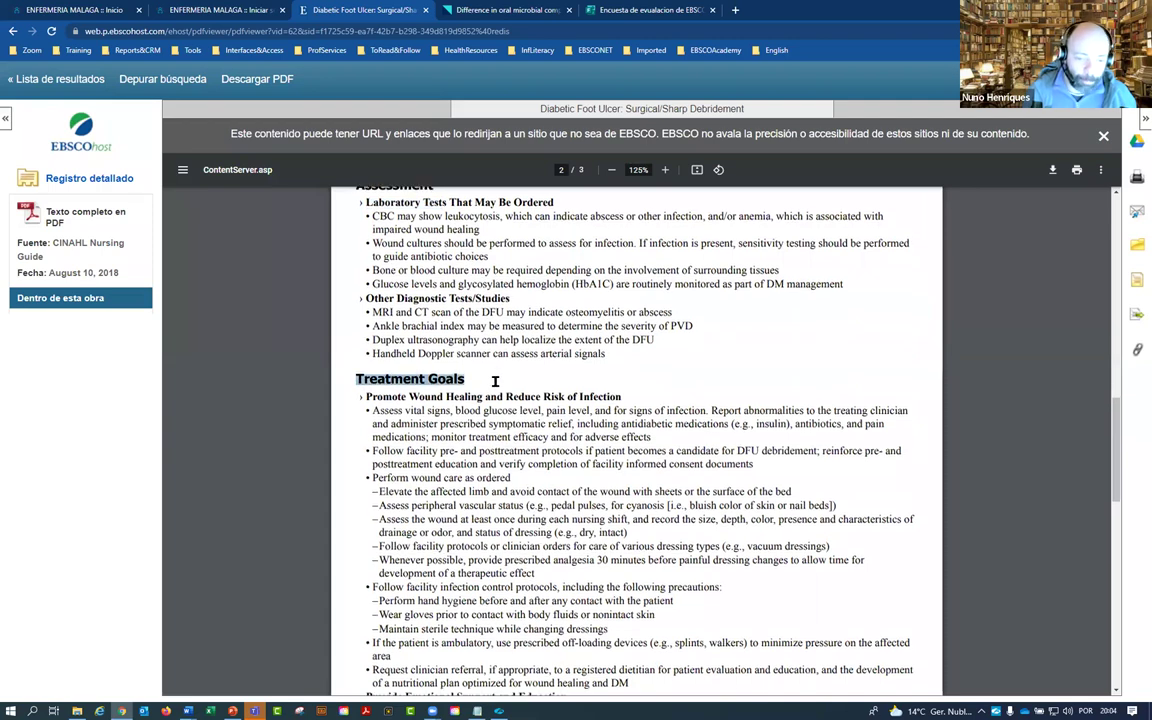
Step: Highlight the Food for Thought heading and view the Red Flags and patient education sections on the last page
scroll(492, 383, "down", 5)
left_click_drag(364, 388, 469, 388)
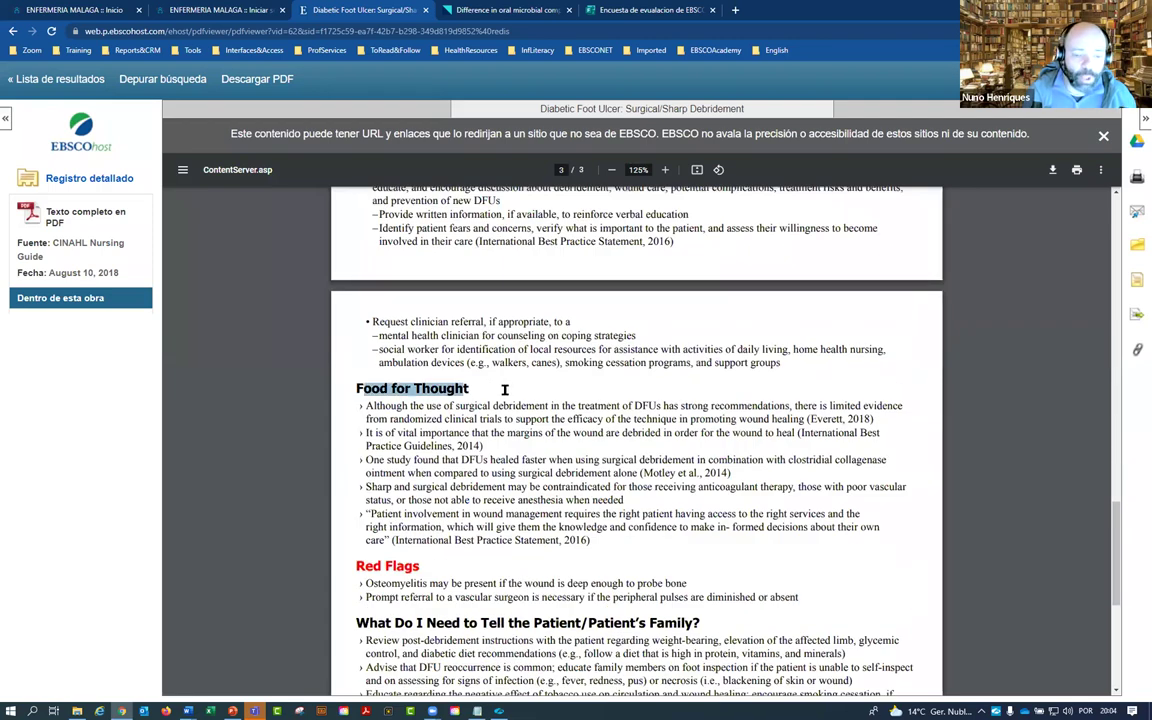
left_click(350, 357)
scroll(325, 350, "down", 2)
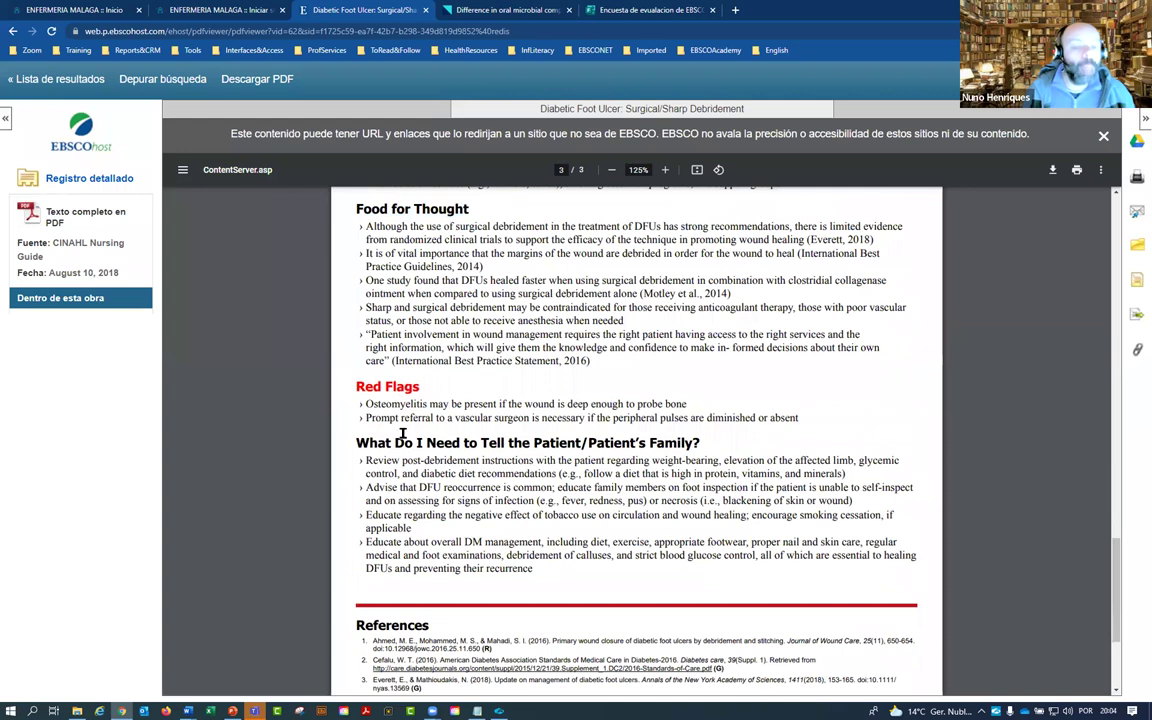
Step: Highlight the heading "What Do I Need to Tell the Patient/Patient's Family?" and examine the References list at the document's end
left_click_drag(366, 444, 585, 442)
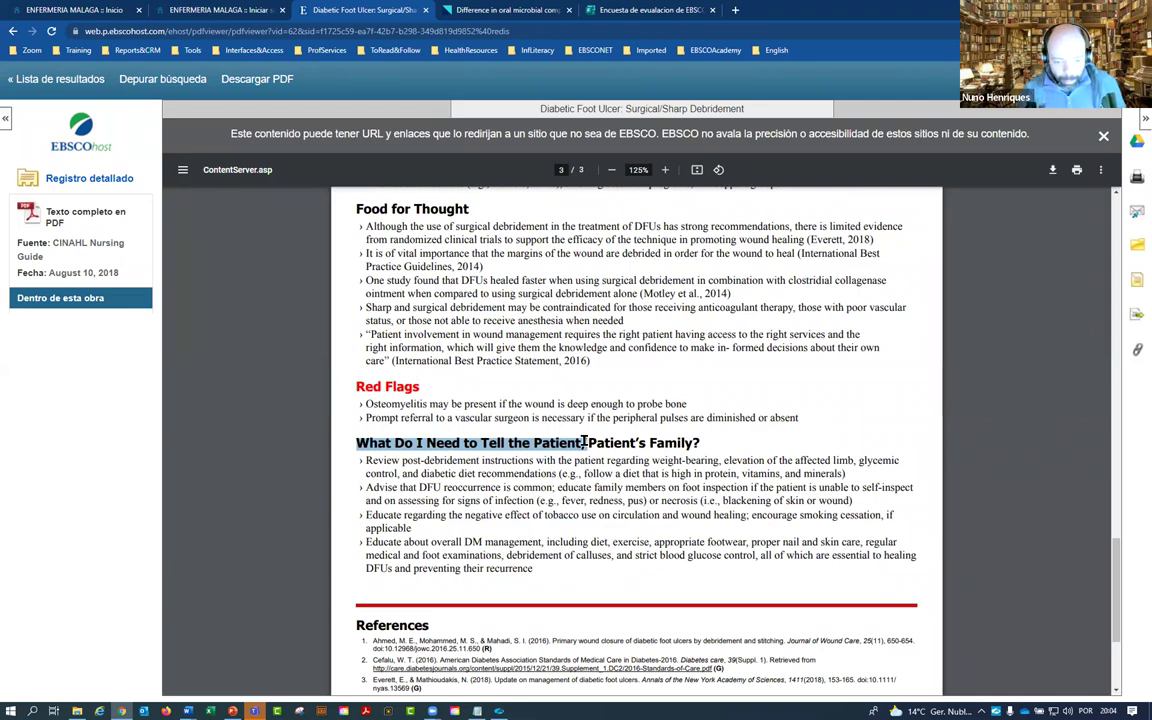
scroll(542, 483, "down", 2)
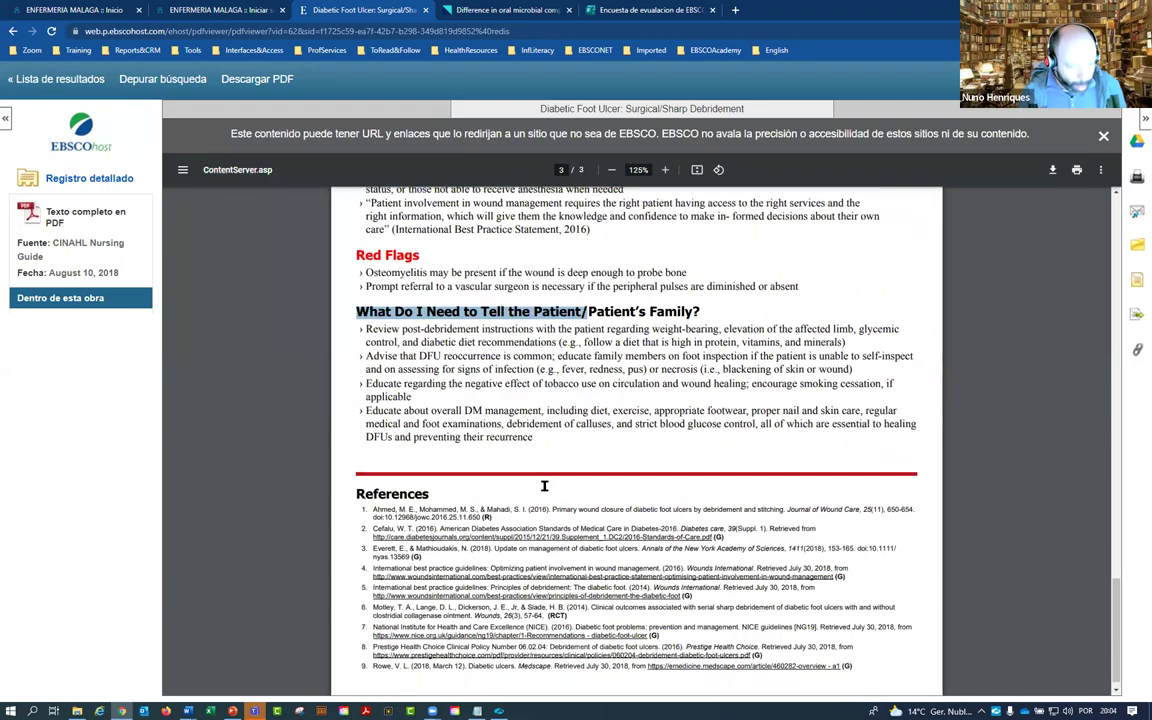
left_click(745, 598)
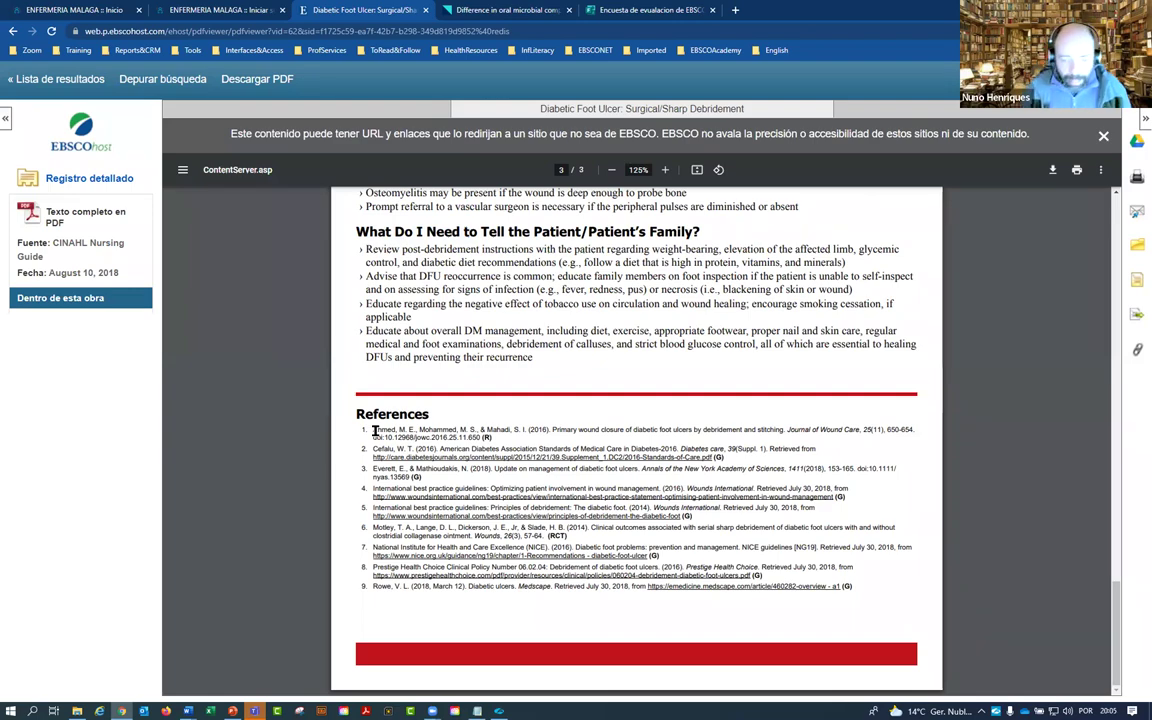
Step: Highlight the authors, reviewers and editor block on the Quick Lesson's first page, and return to the results list
scroll(665, 442, "up", 6)
scroll(665, 442, "up", 10)
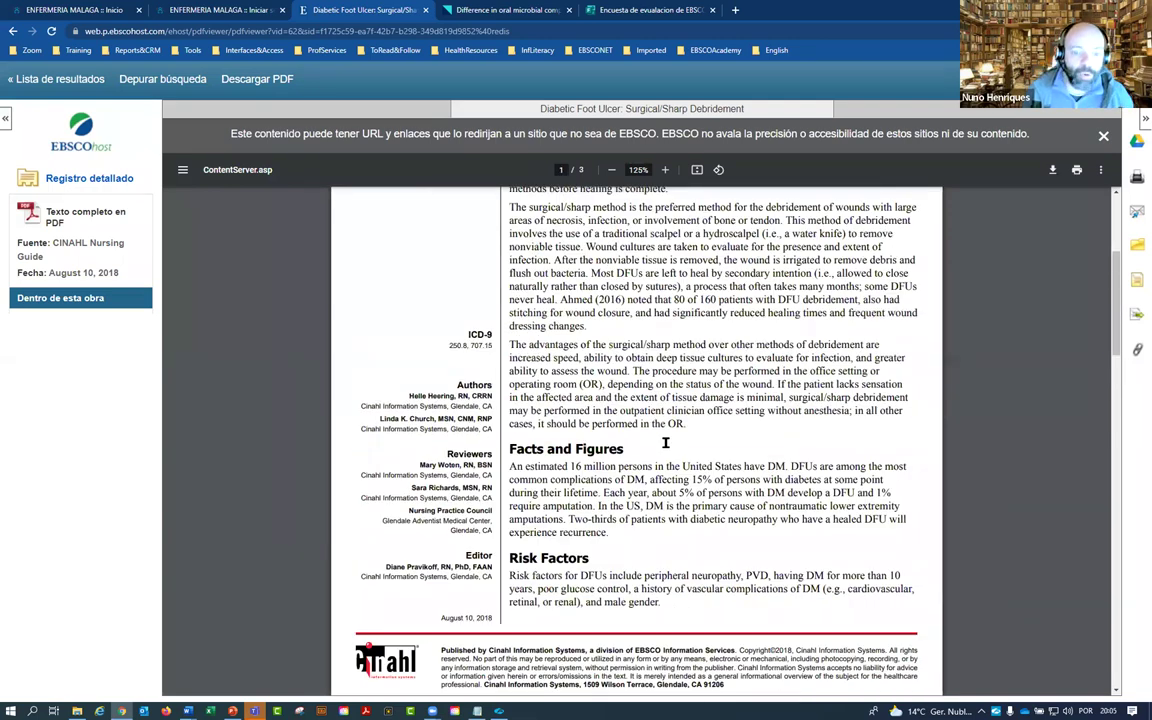
scroll(665, 442, "down", 3)
left_click_drag(446, 266, 429, 362)
left_click(491, 433)
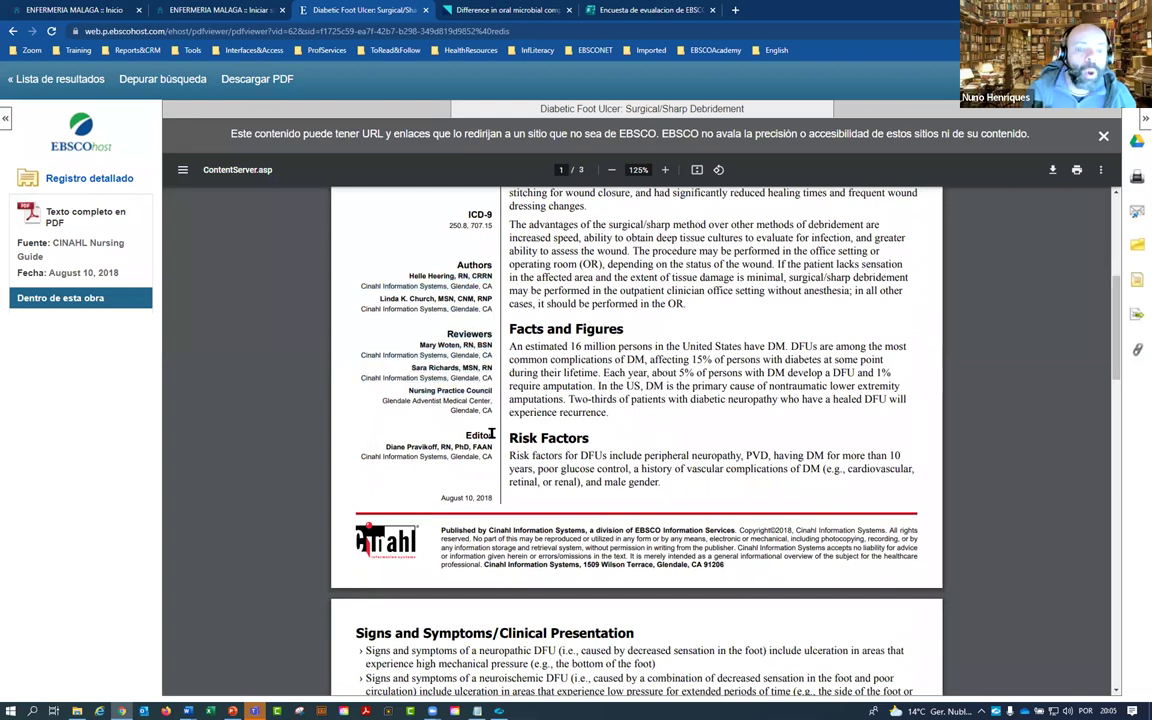
key("ctrl+a")
left_click(14, 31)
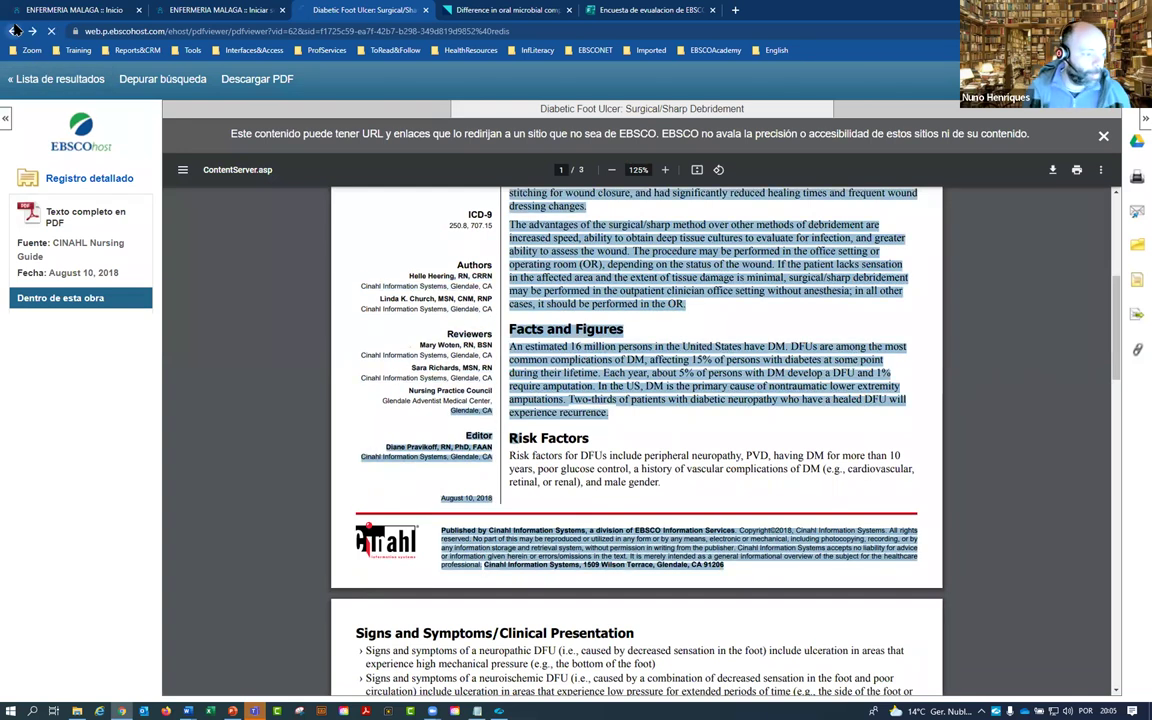
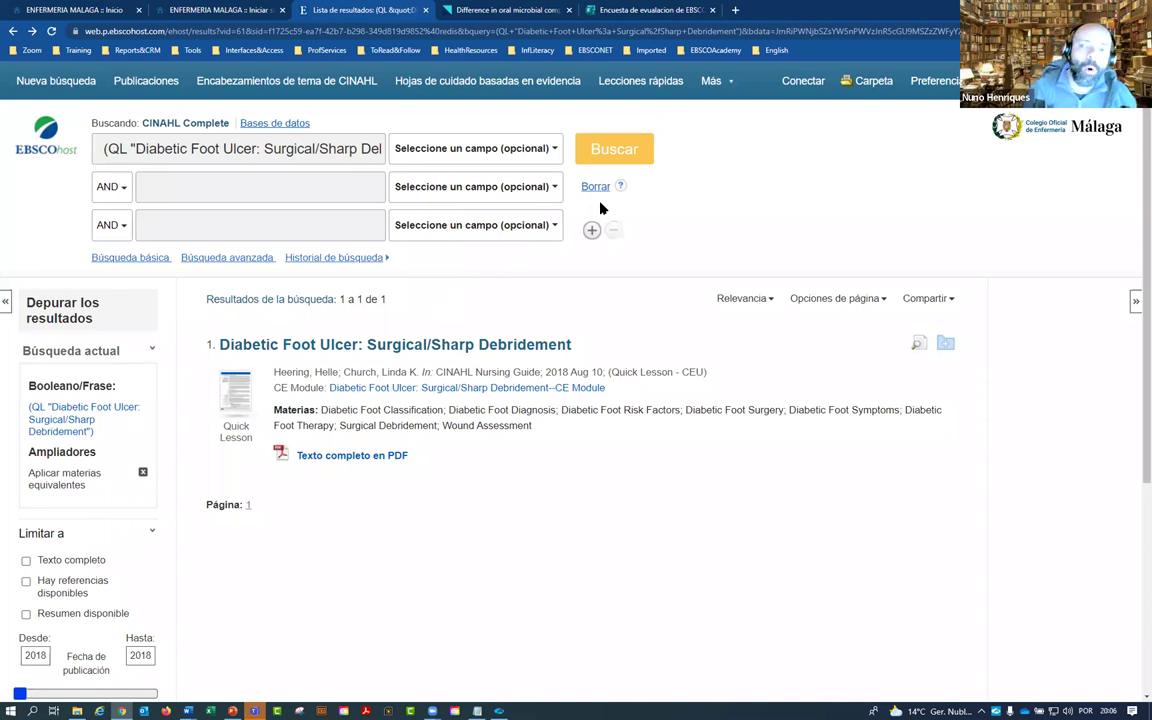
Step: Open the image search and search the Image Quick View Collection for "diabetic foot"
left_click(709, 81)
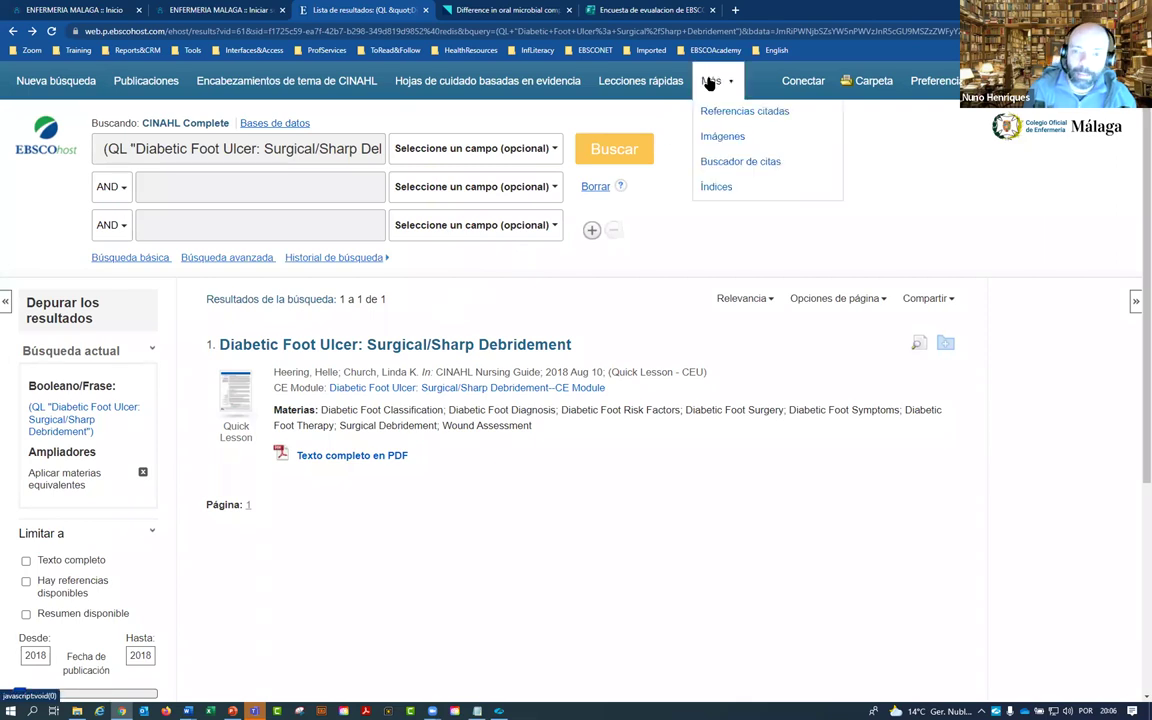
left_click(721, 137)
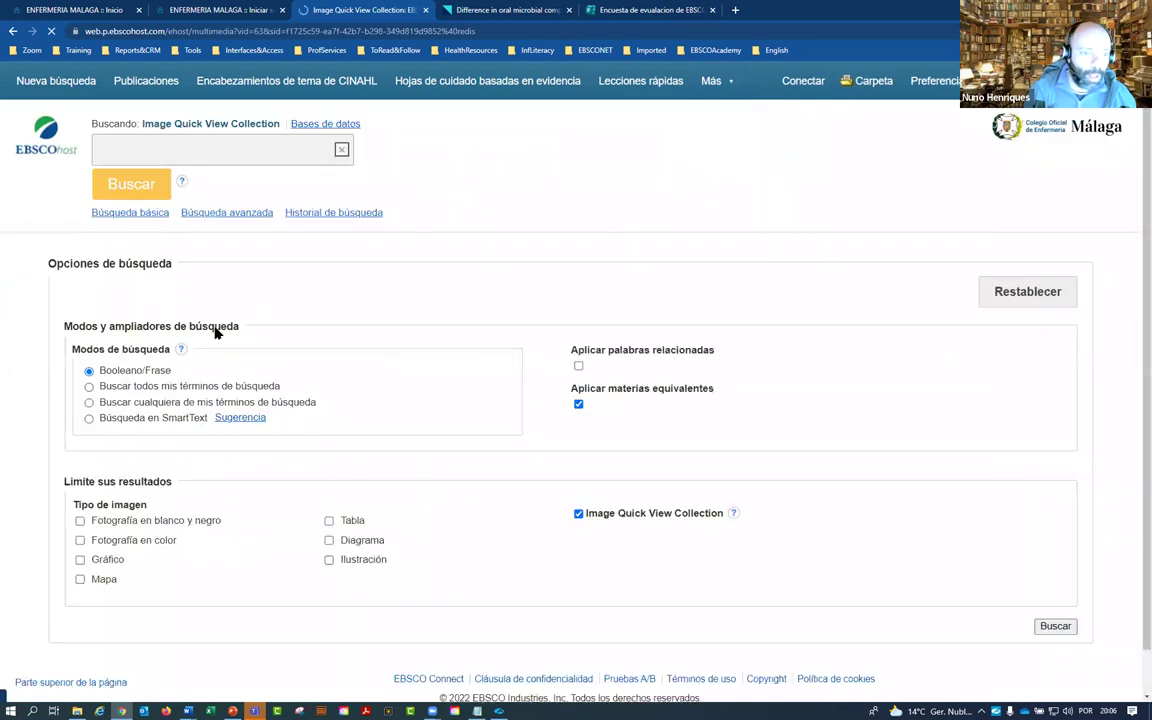
left_click(165, 148)
left_click(120, 182)
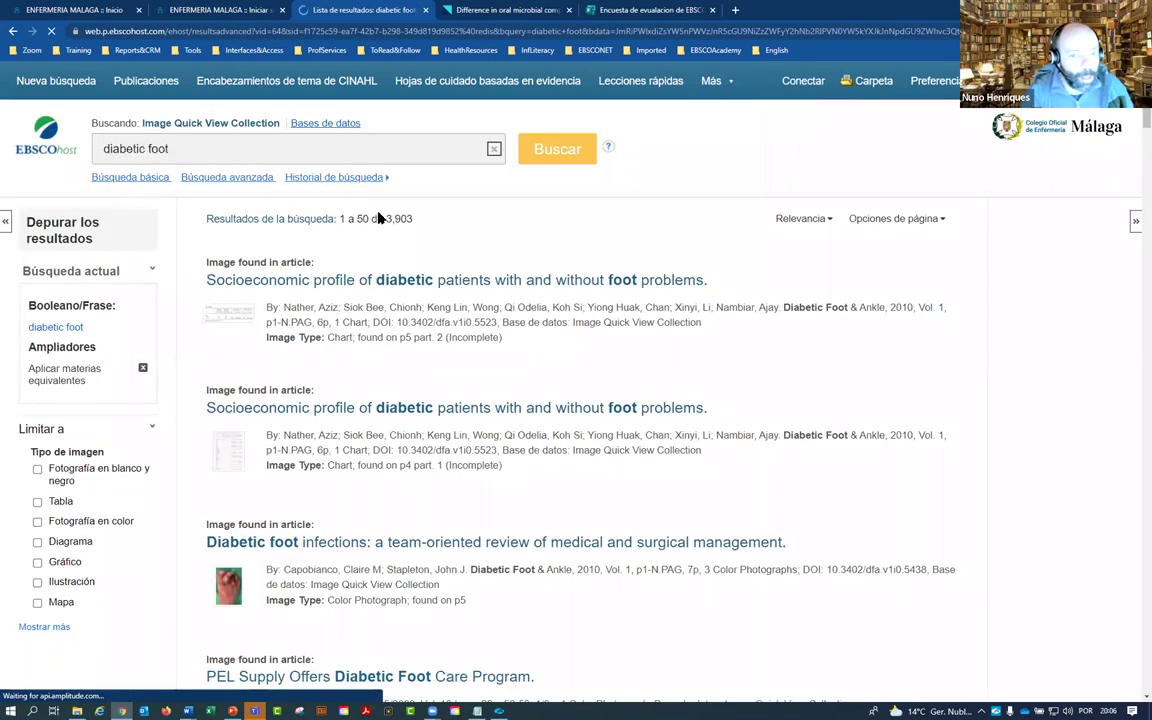
Step: Highlight the image search's result total and the "Image found in article" labels above the first few results
left_click_drag(414, 220, 369, 222)
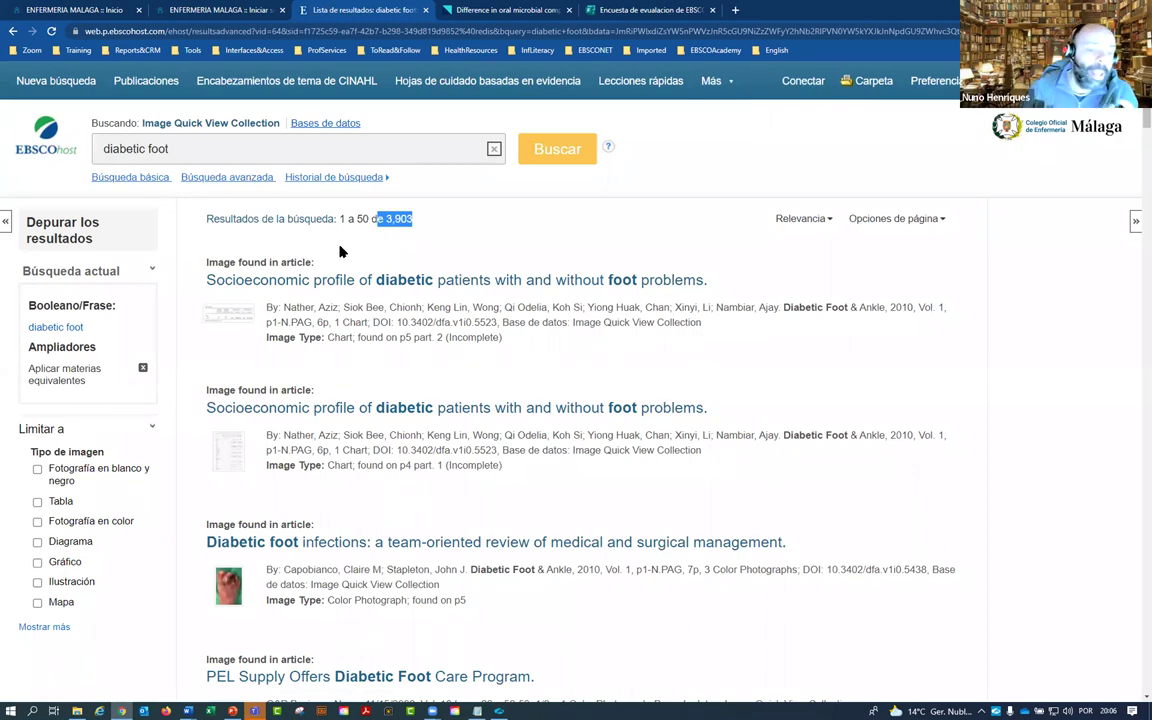
left_click_drag(318, 262, 200, 270)
scroll(213, 288, "down", 3)
left_click_drag(316, 210, 200, 220)
left_click_drag(318, 345, 213, 343)
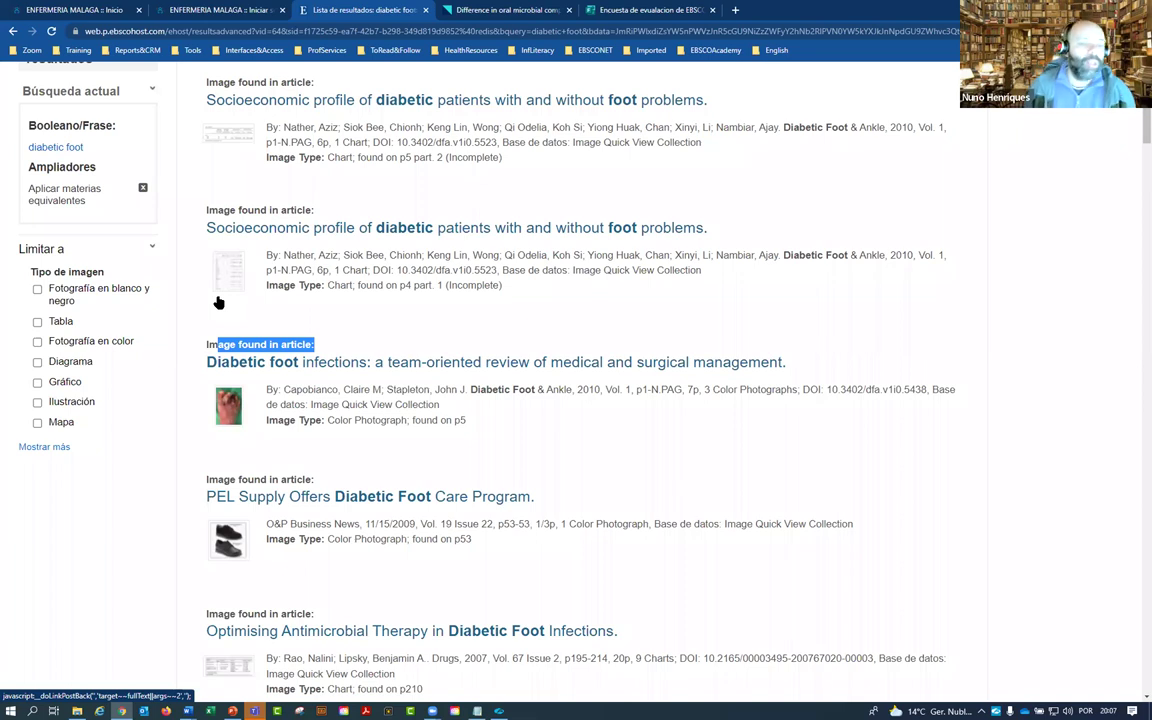
Step: Limit the image results to color photographs and open the record "Diabetic foot infections: a team-oriented review of medical and surgical management"
left_click(38, 343)
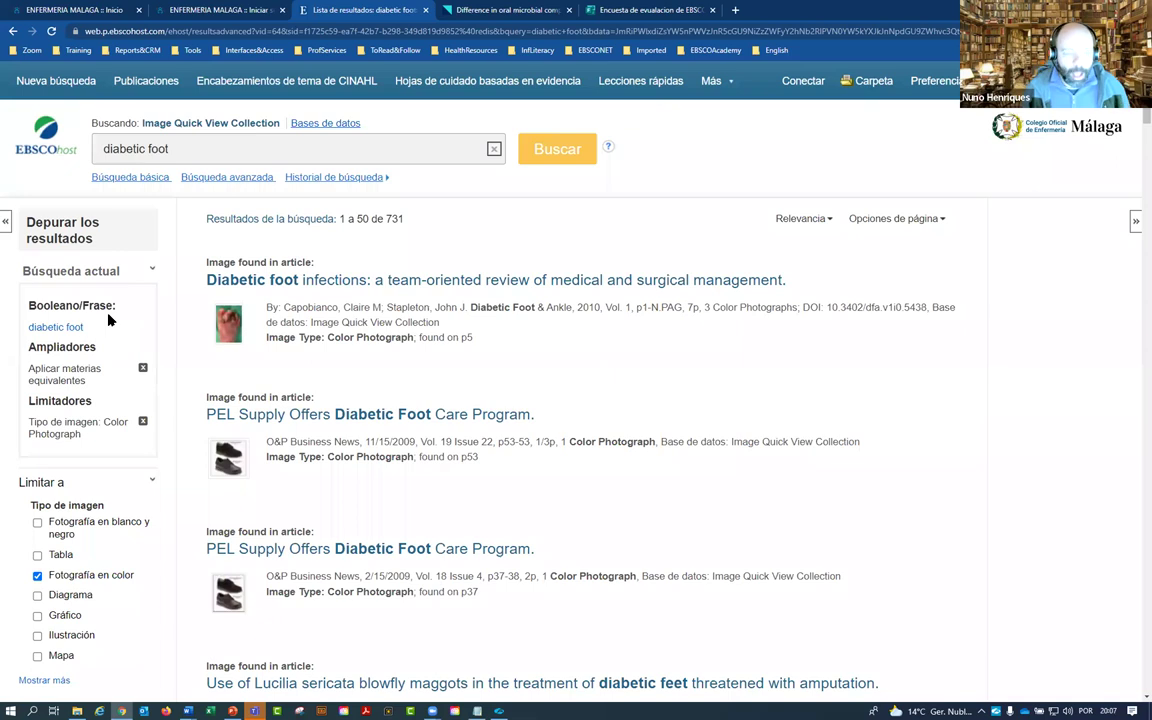
left_click(370, 281)
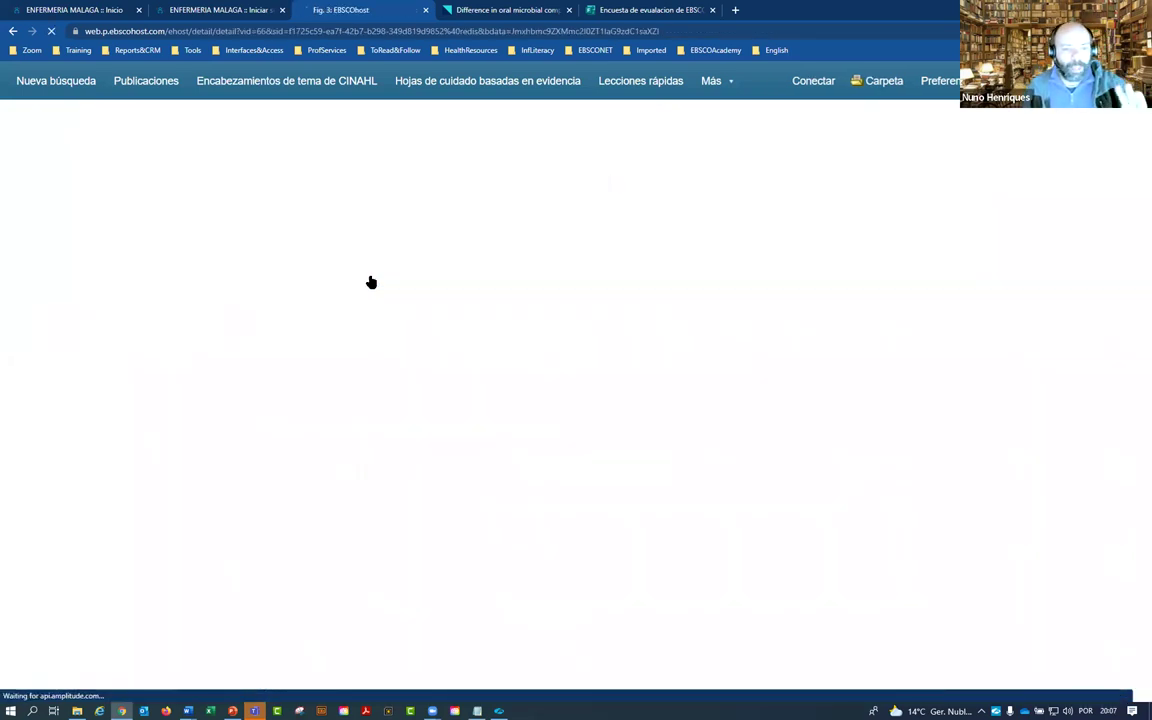
scroll(440, 335, "down", 5)
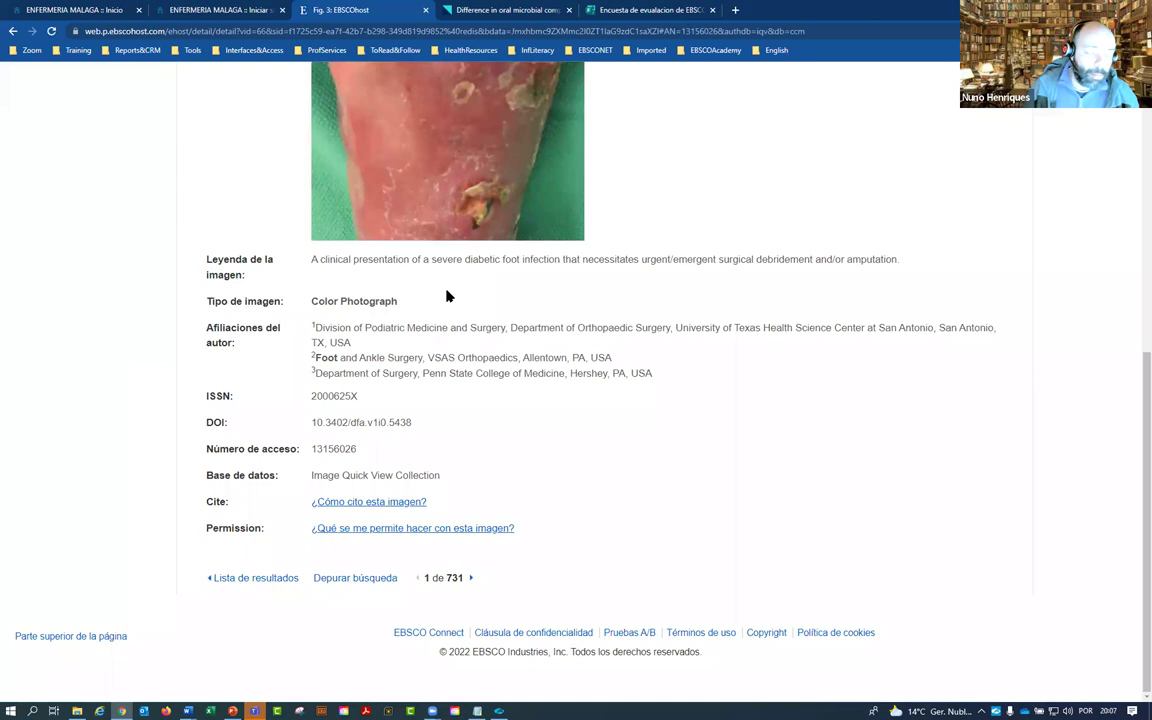
Step: Show the copy and save options for the photograph, and highlight the record's citation and permission help links
right_click(419, 184)
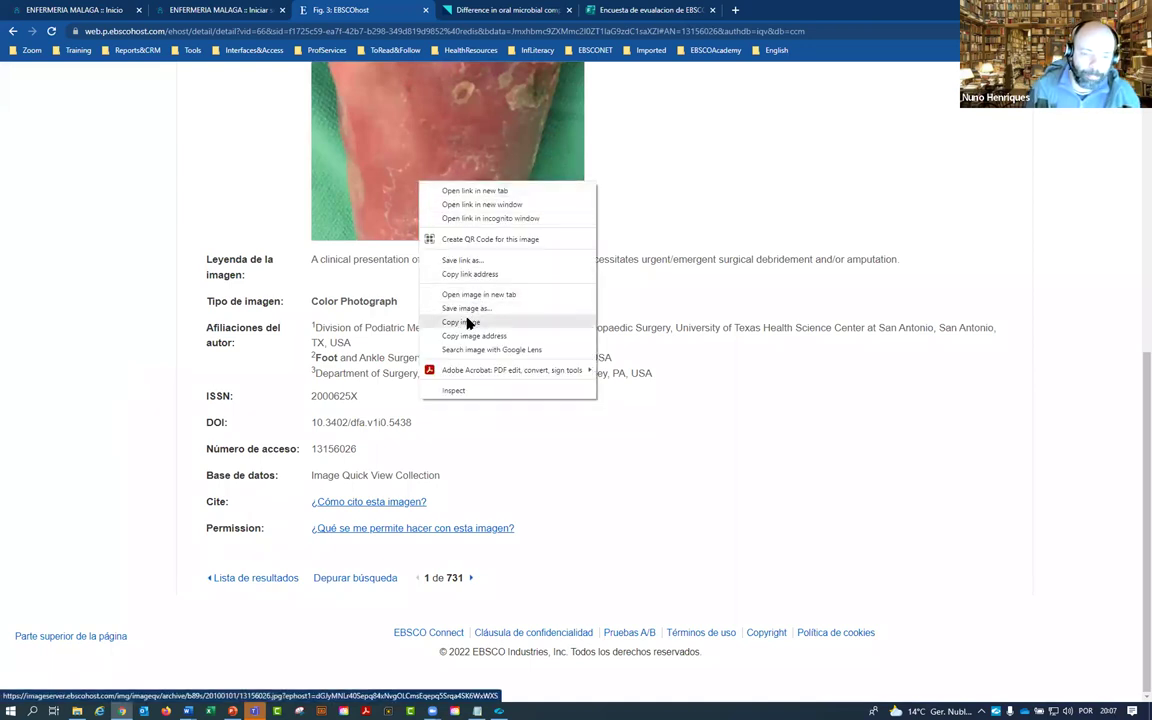
left_click(545, 488)
left_click_drag(440, 503, 313, 504)
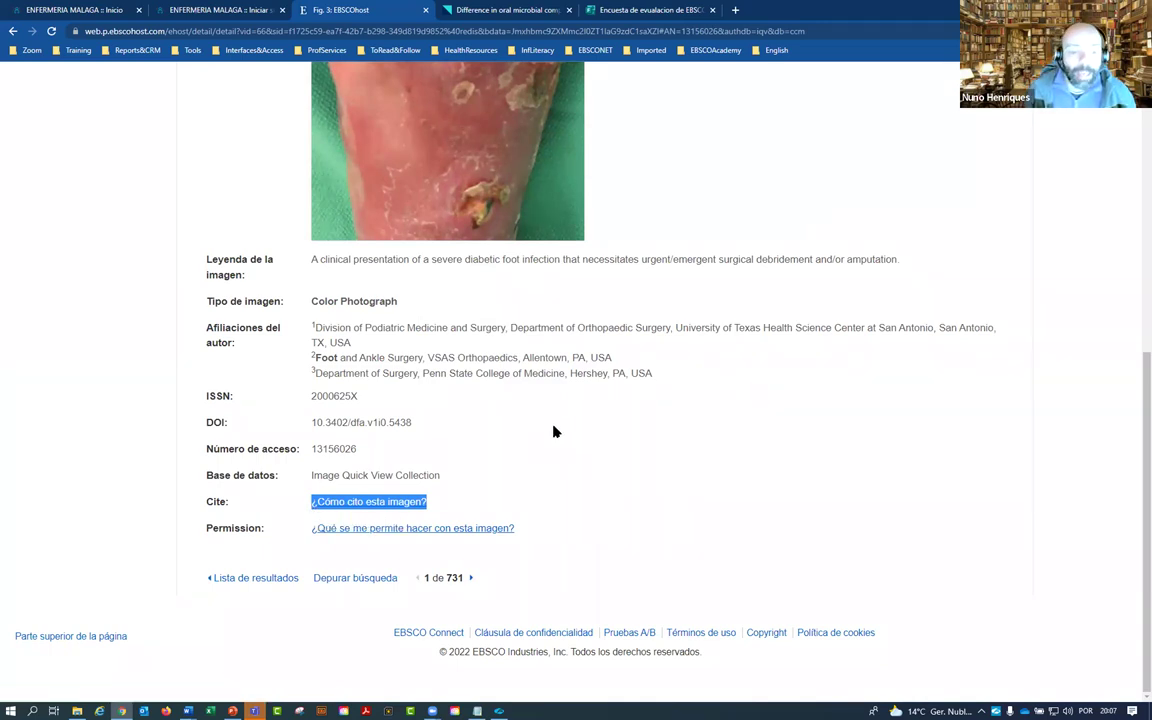
left_click(441, 501)
left_click_drag(530, 528, 309, 527)
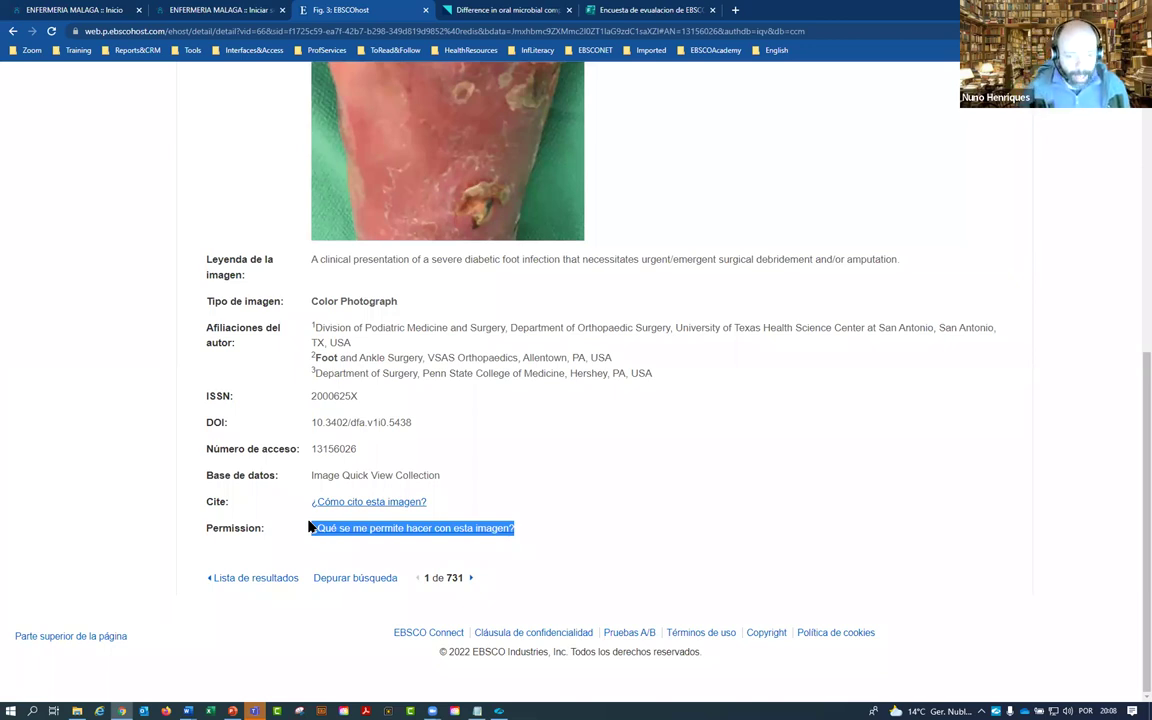
Step: Revisit the photograph's copy options and the "¿Cómo cito esta imagen?" link, and return to the image results
right_click(381, 109)
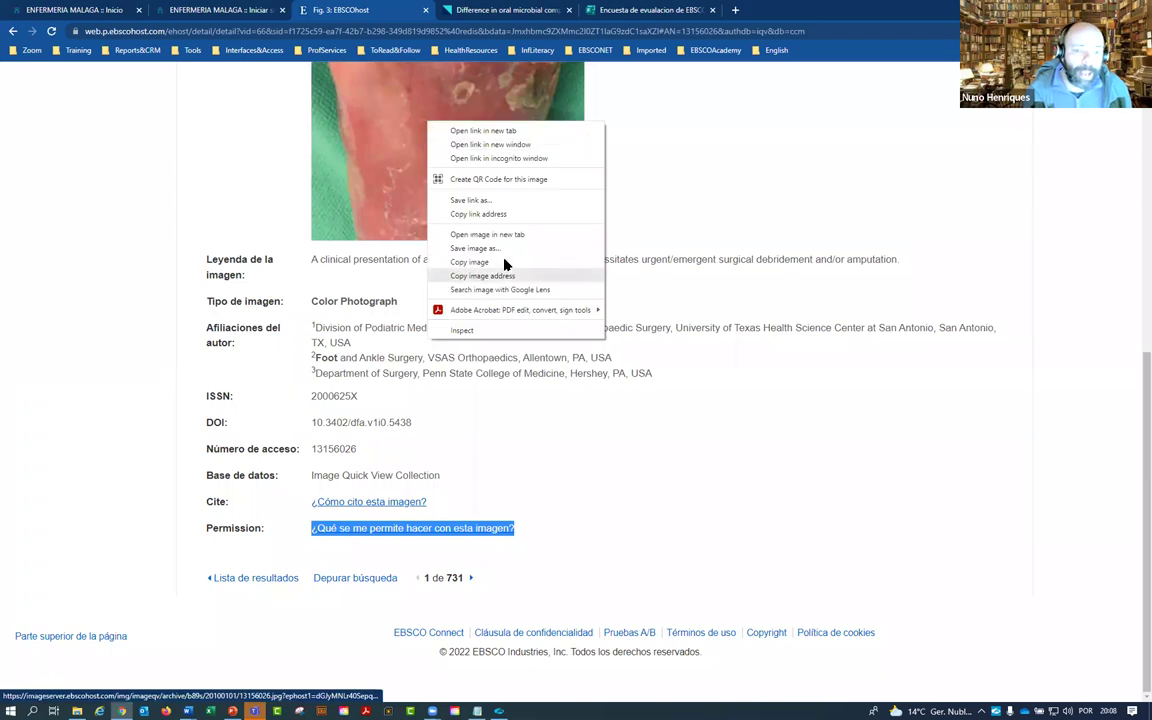
left_click(455, 504)
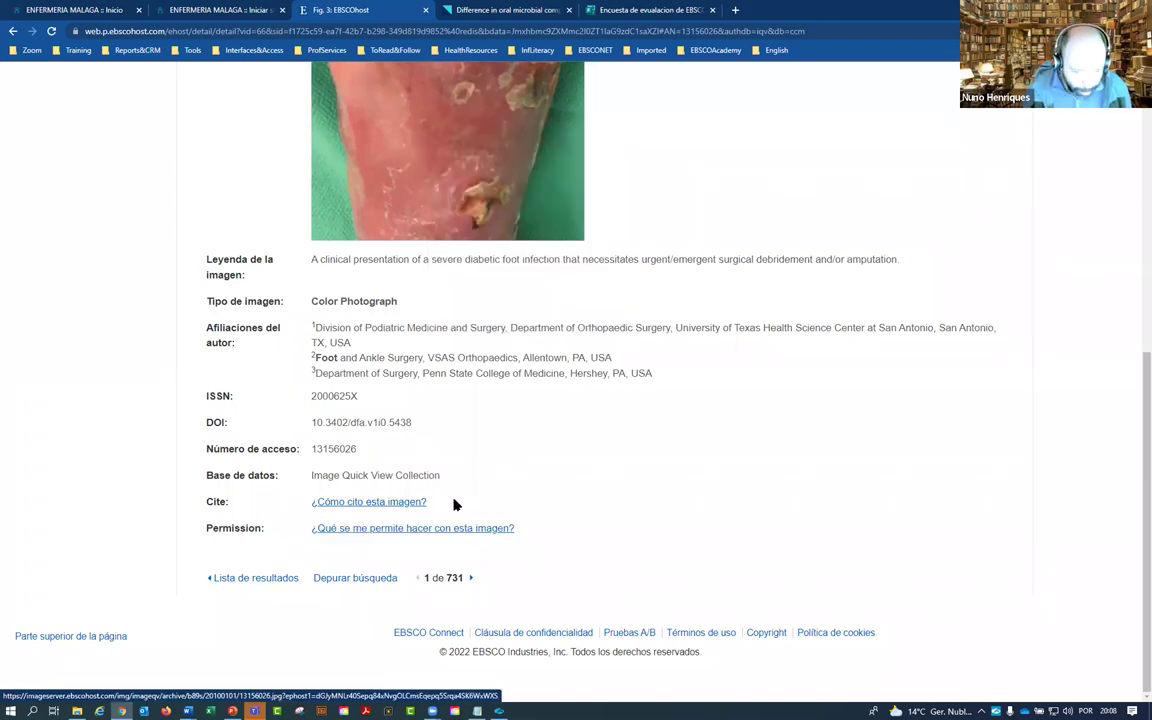
left_click_drag(453, 504, 315, 503)
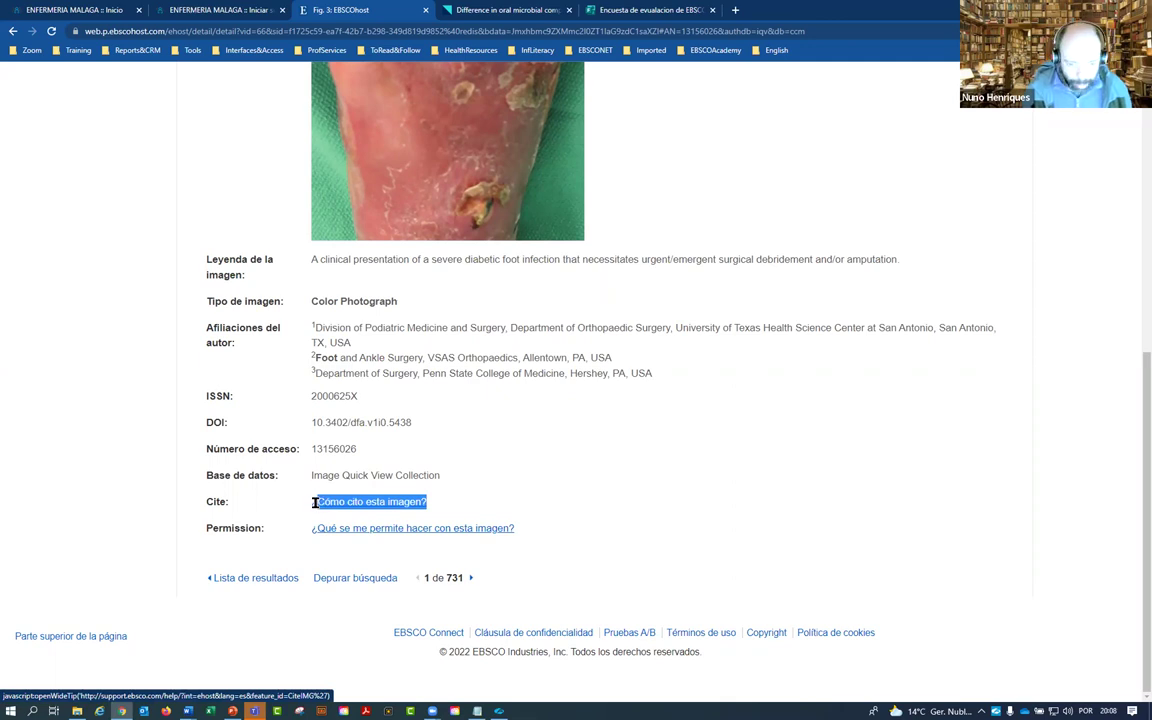
left_click(13, 32)
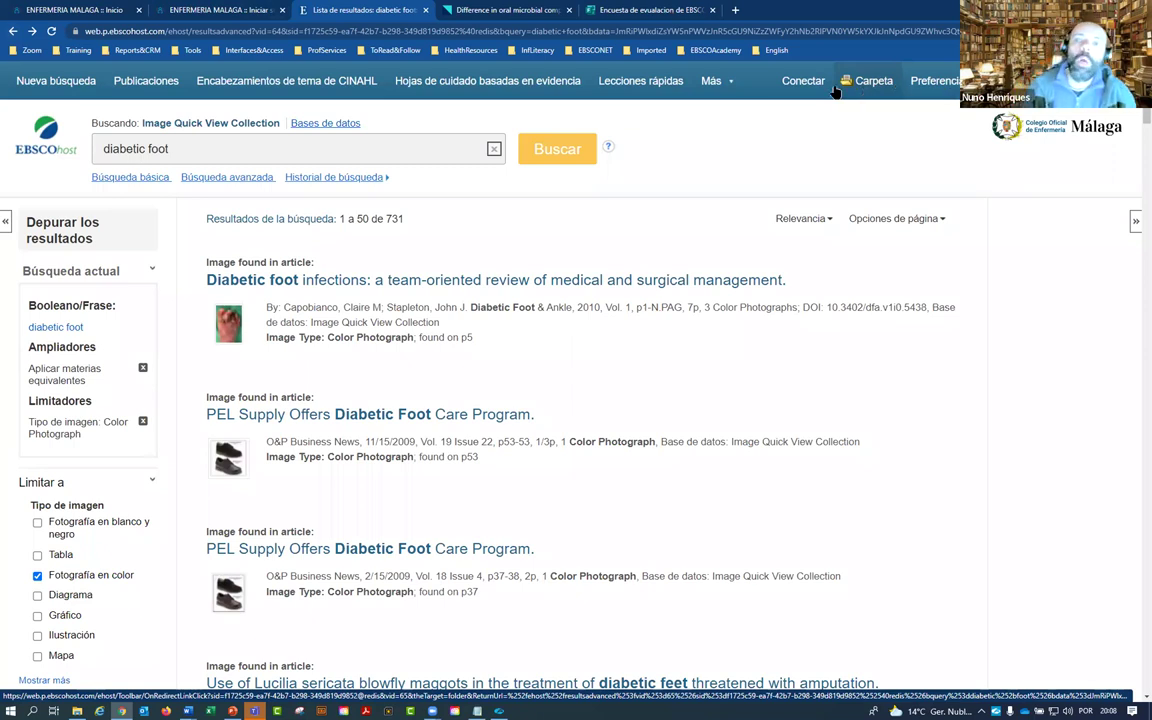
Step: Open the EBSCO personal account sign-in page and go to its new account registration form
left_click(804, 82)
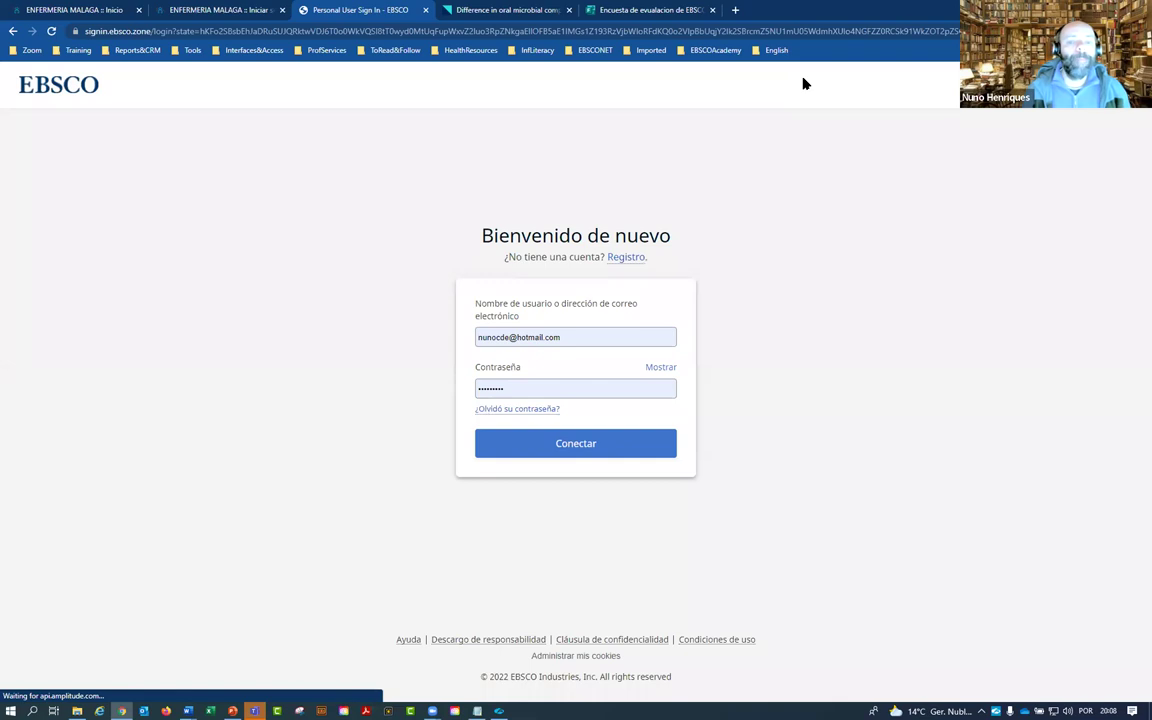
left_click(488, 336)
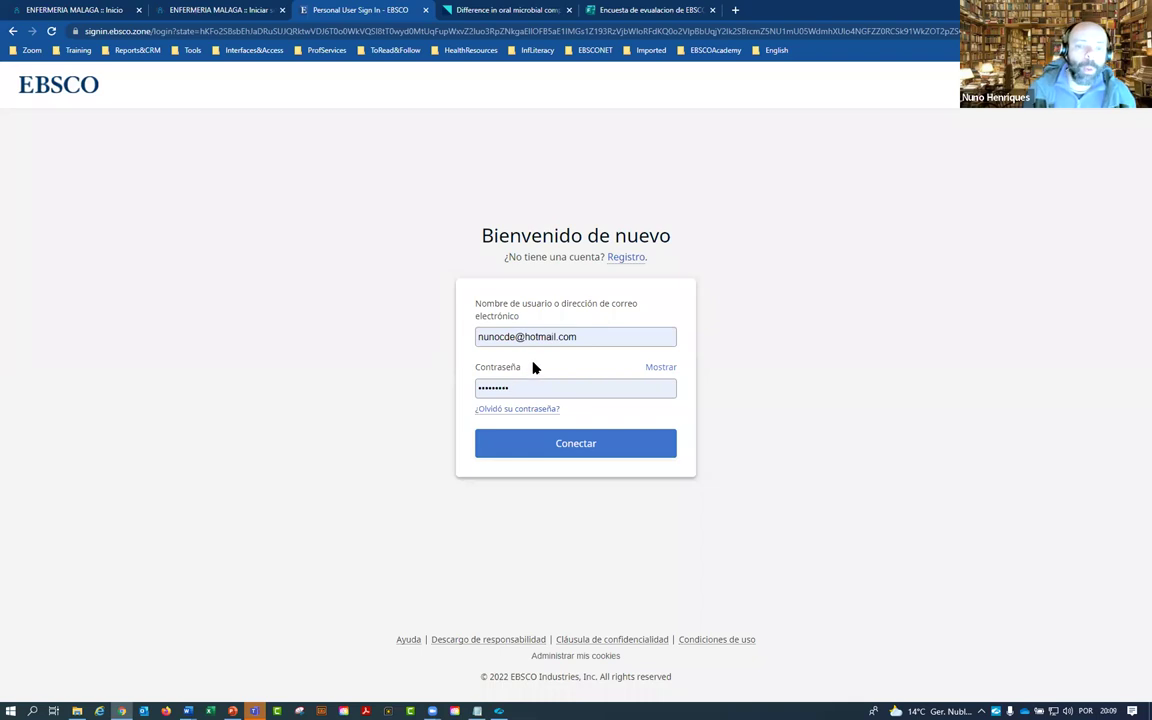
left_click(624, 258)
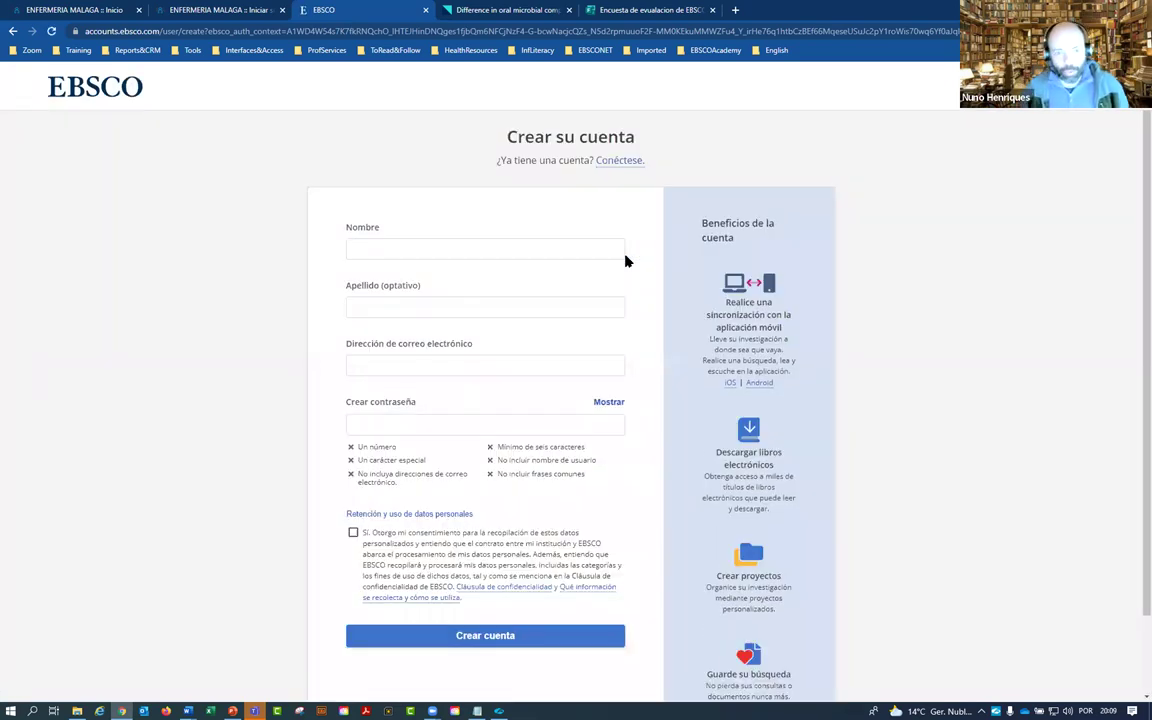
Step: Point out the name, surname, e-mail and consent fields of the registration form, and highlight the password requirements
left_click(393, 248)
left_click(481, 300)
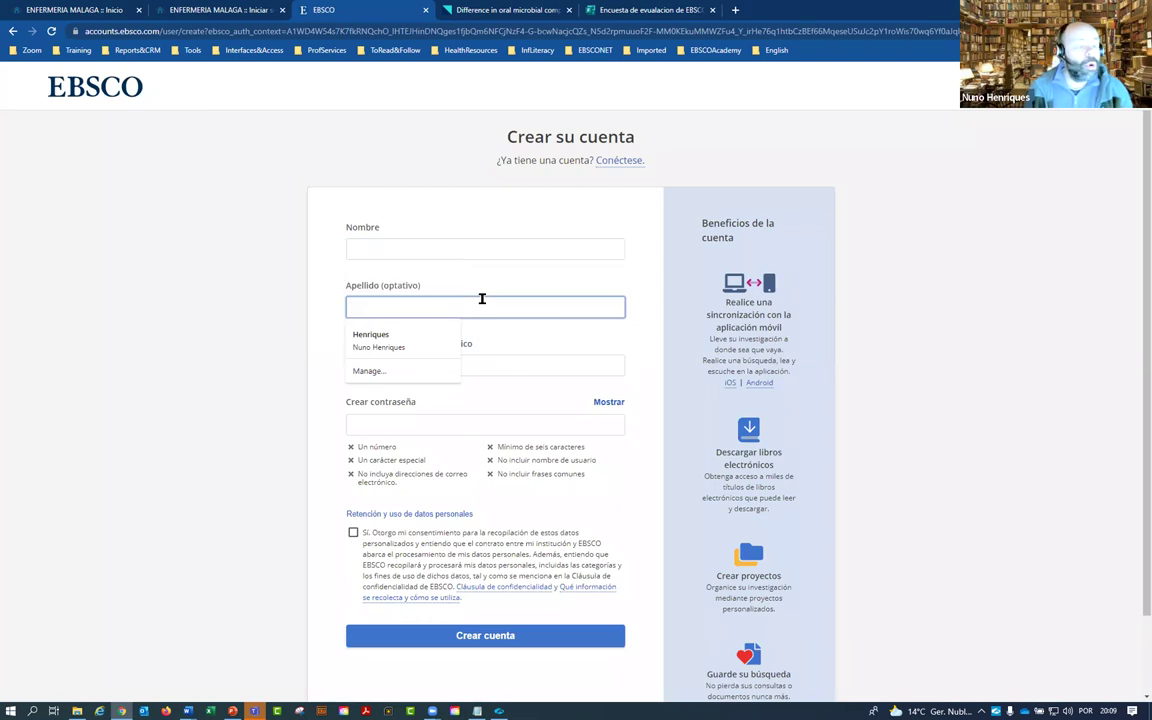
left_click(478, 365)
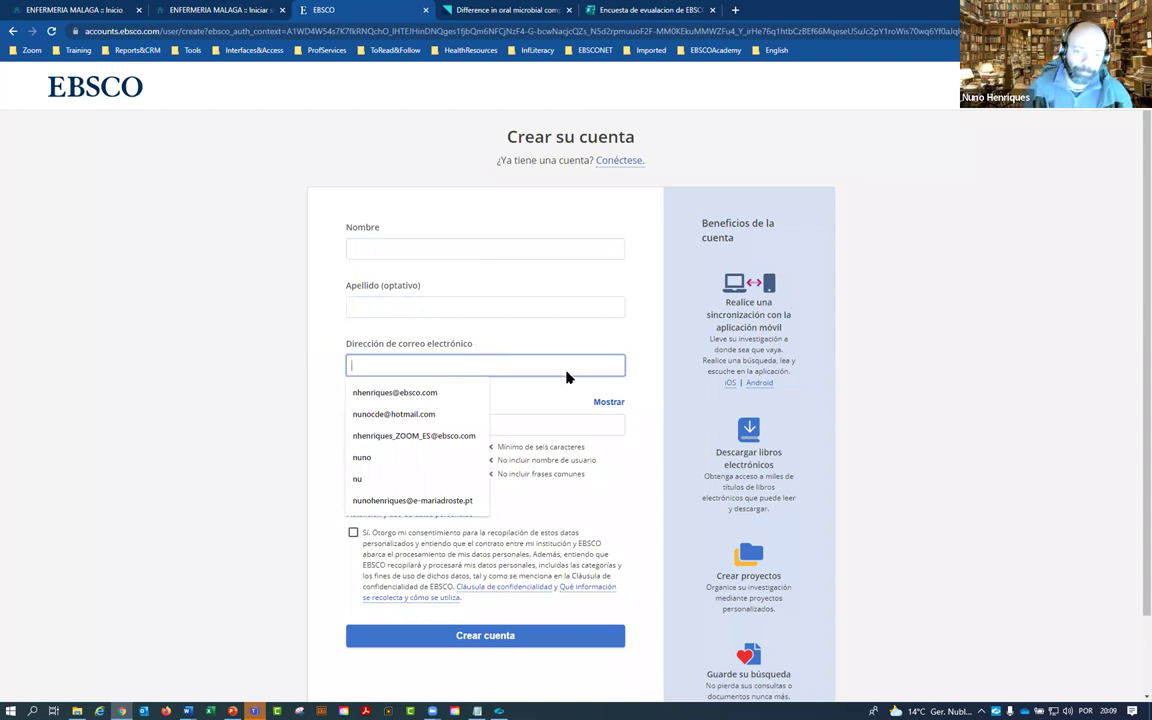
left_click(572, 410)
left_click_drag(585, 474, 353, 453)
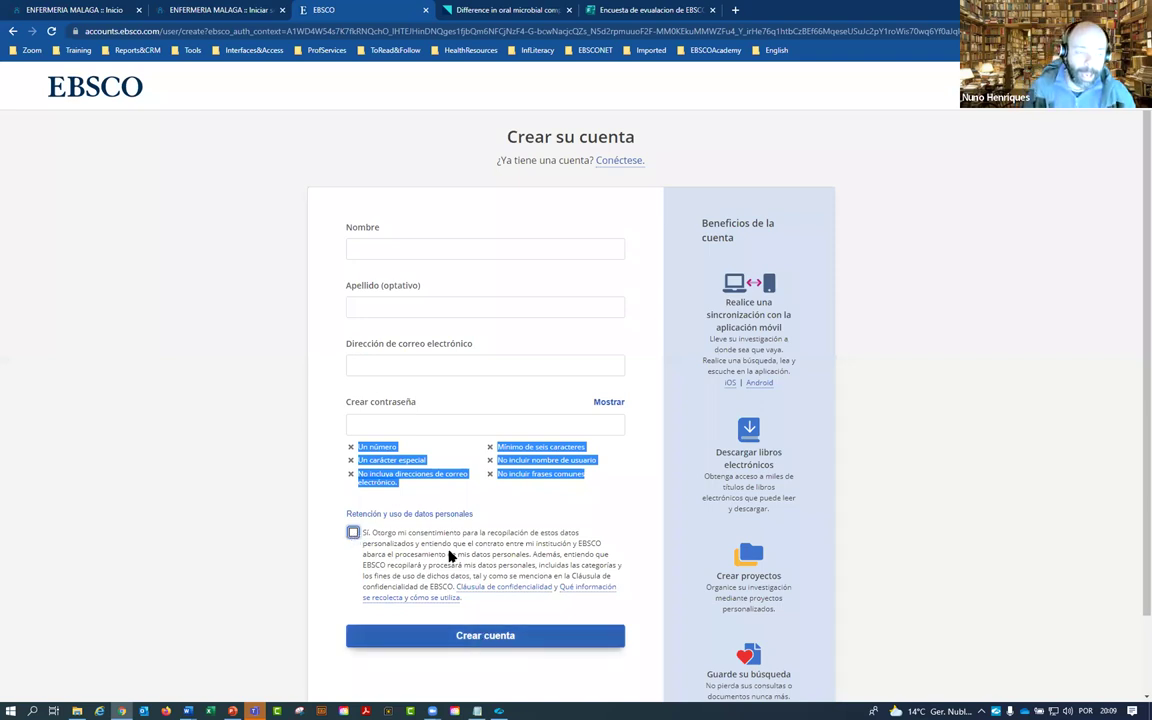
Step: Return to the sign-in page, sign in with the prefilled account credentials, and open the personal folder
left_click(13, 31)
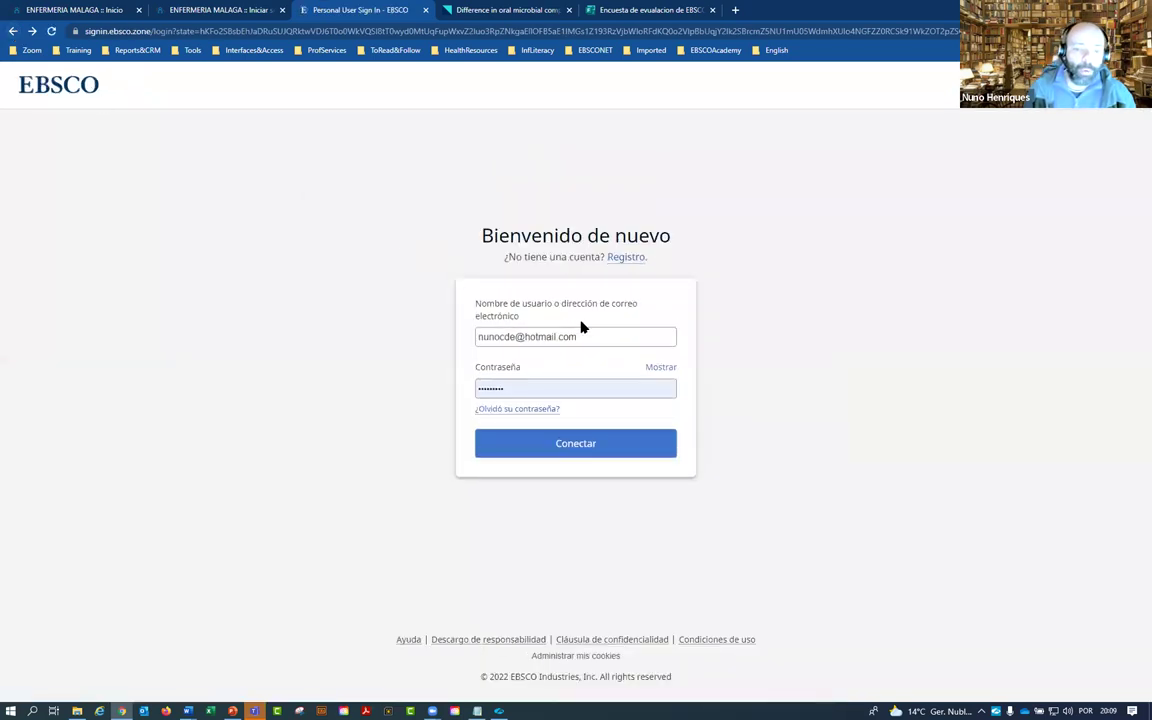
left_click(564, 441)
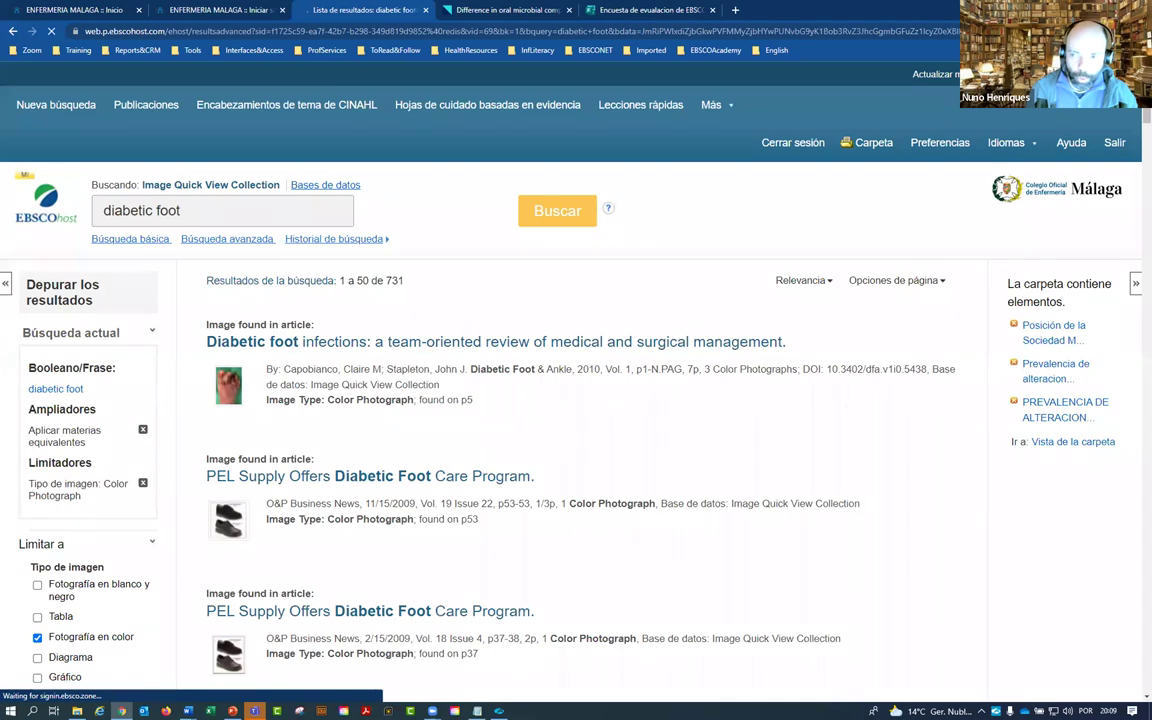
left_click(869, 144)
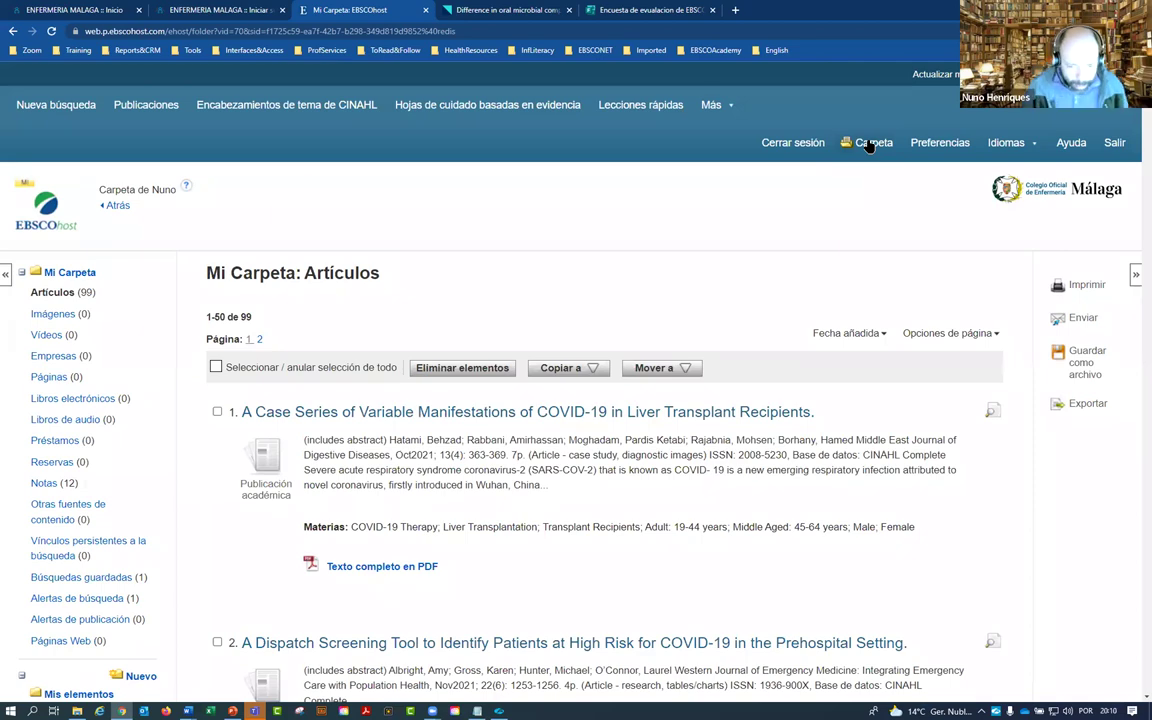
Step: Browse the custom folders in the personal folder area and expand the COEM folder
scroll(345, 337, "down", 10)
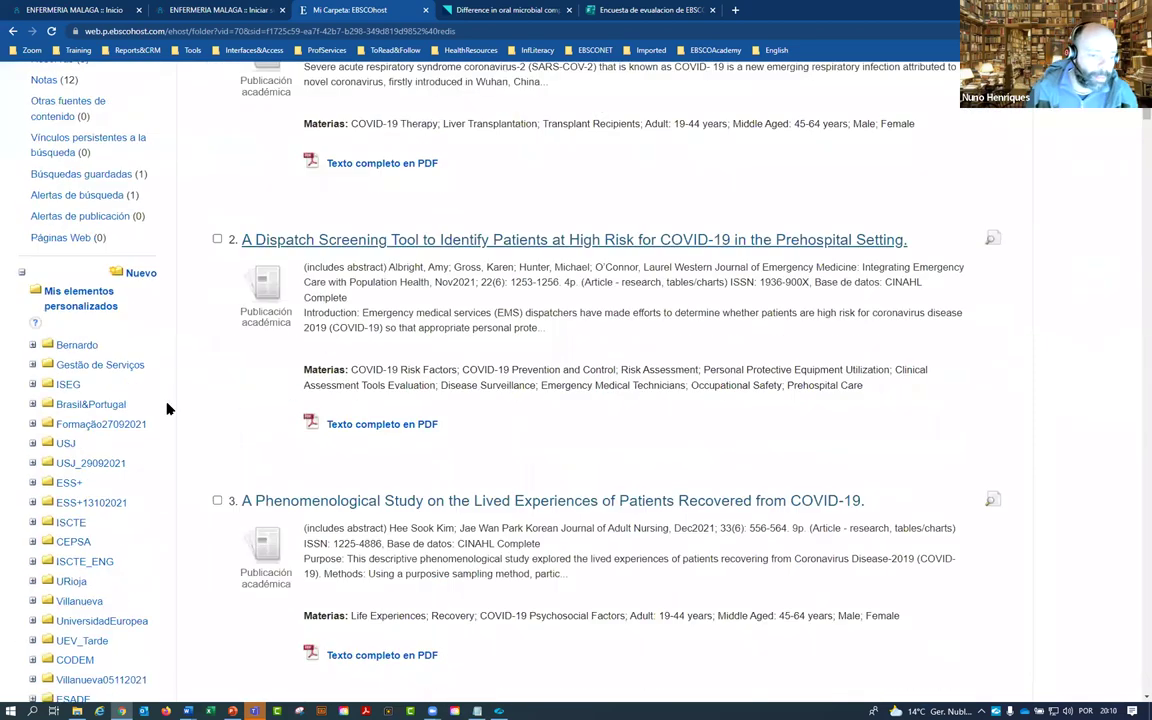
scroll(100, 395, "down", 1)
left_click(70, 391)
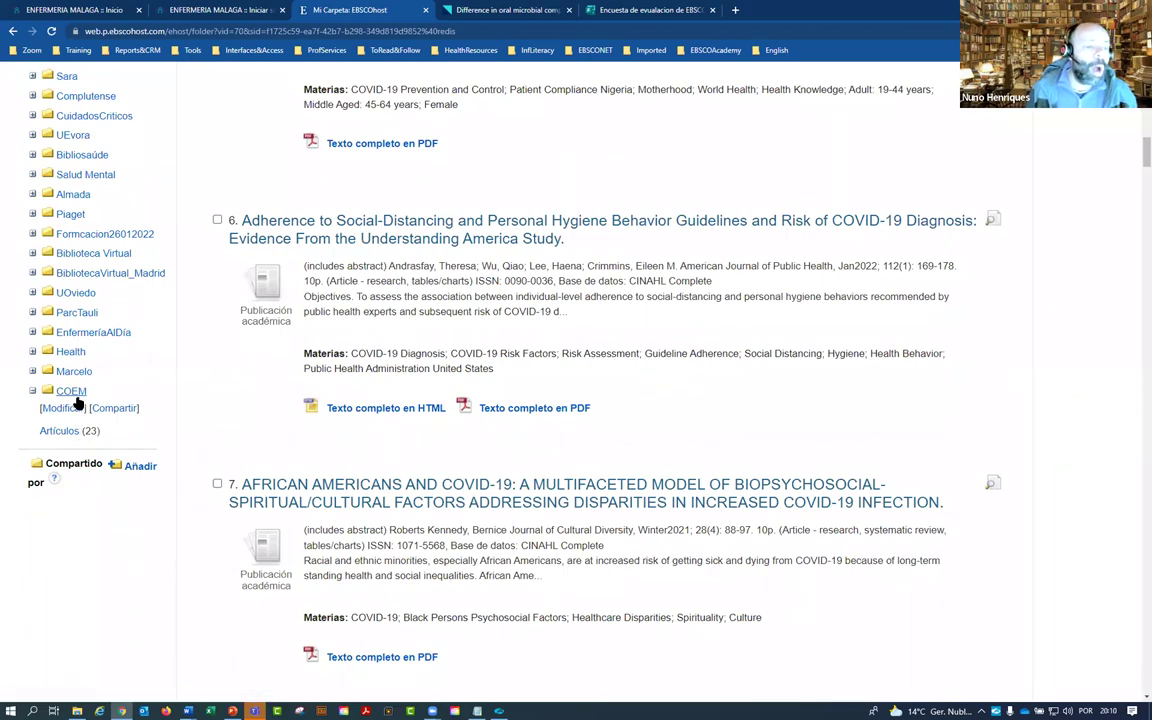
scroll(237, 410, "up", 8)
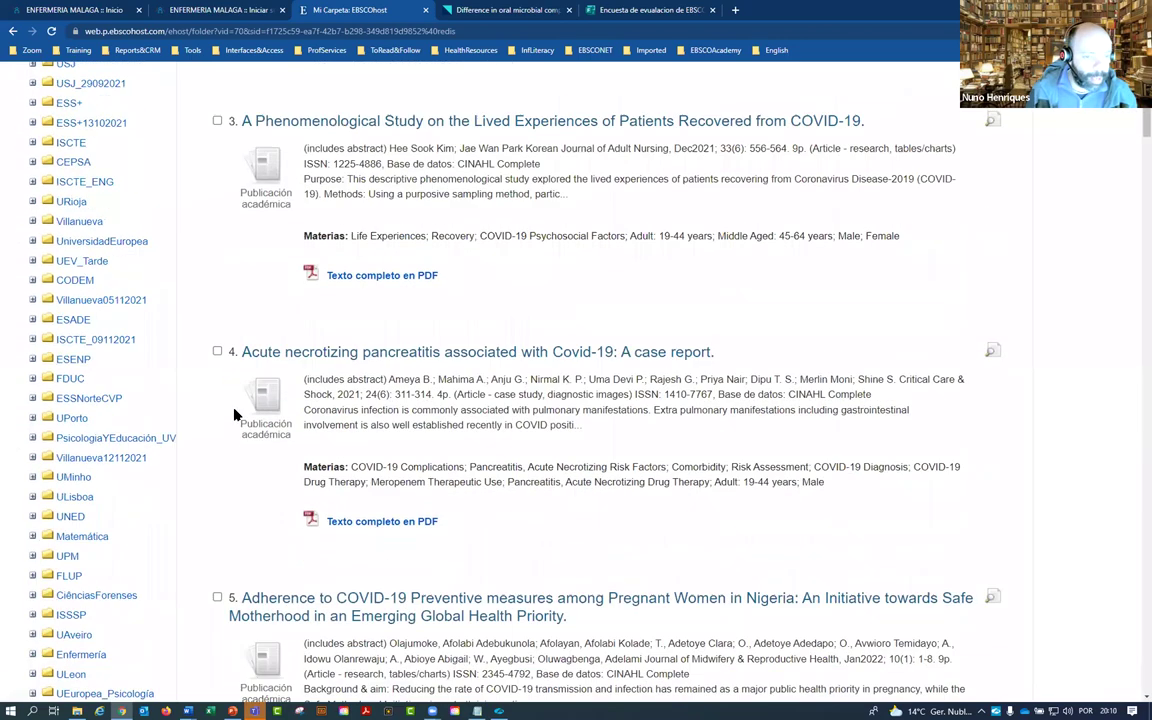
scroll(234, 414, "up", 5)
scroll(139, 262, "down", 2)
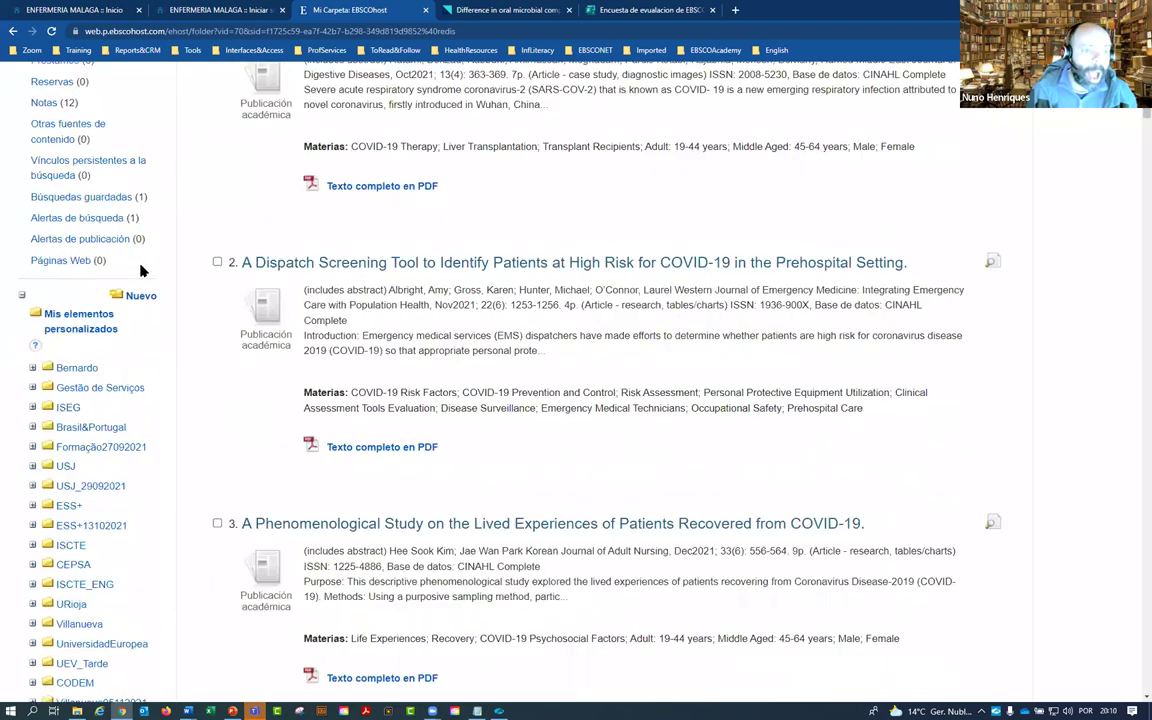
Step: Create a new custom folder named COEM_Tarde and check for it in the personal folder list
left_click(139, 258)
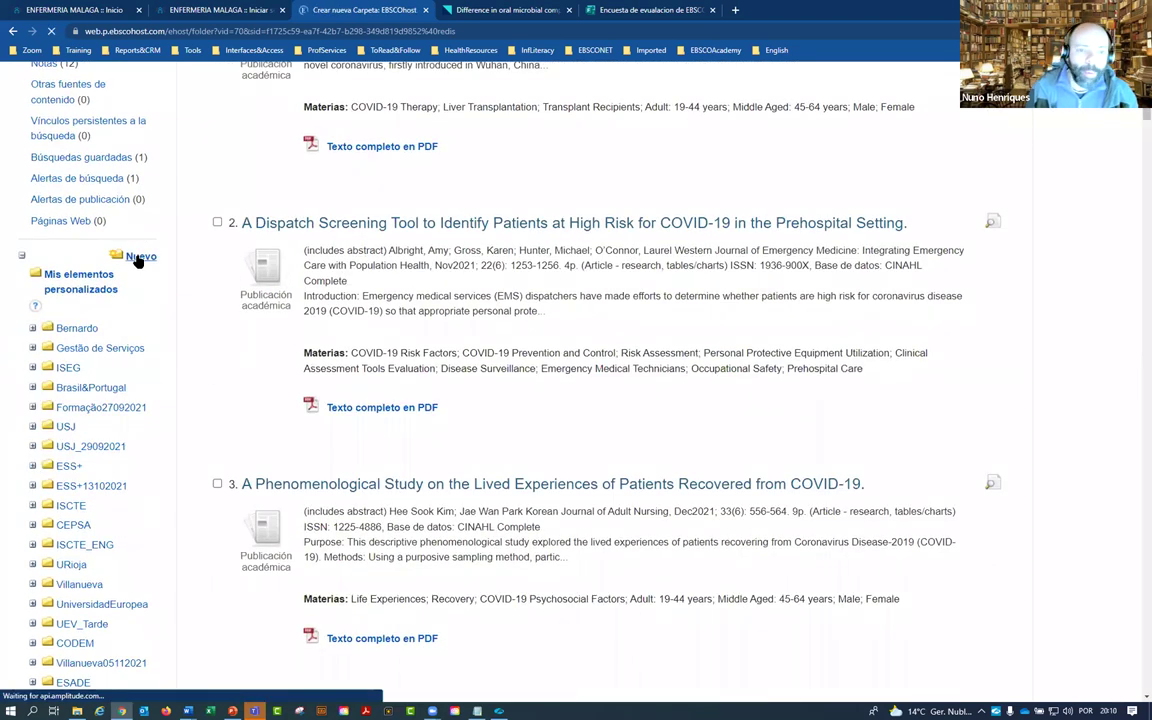
left_click(362, 299)
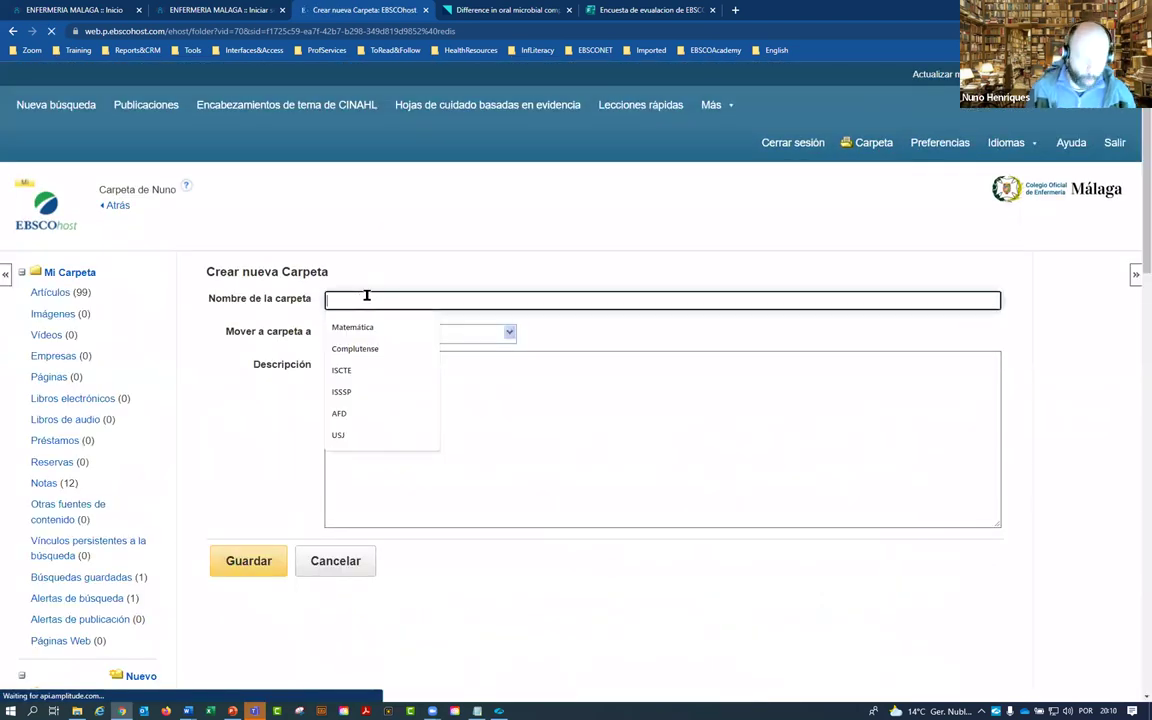
type("COEM")
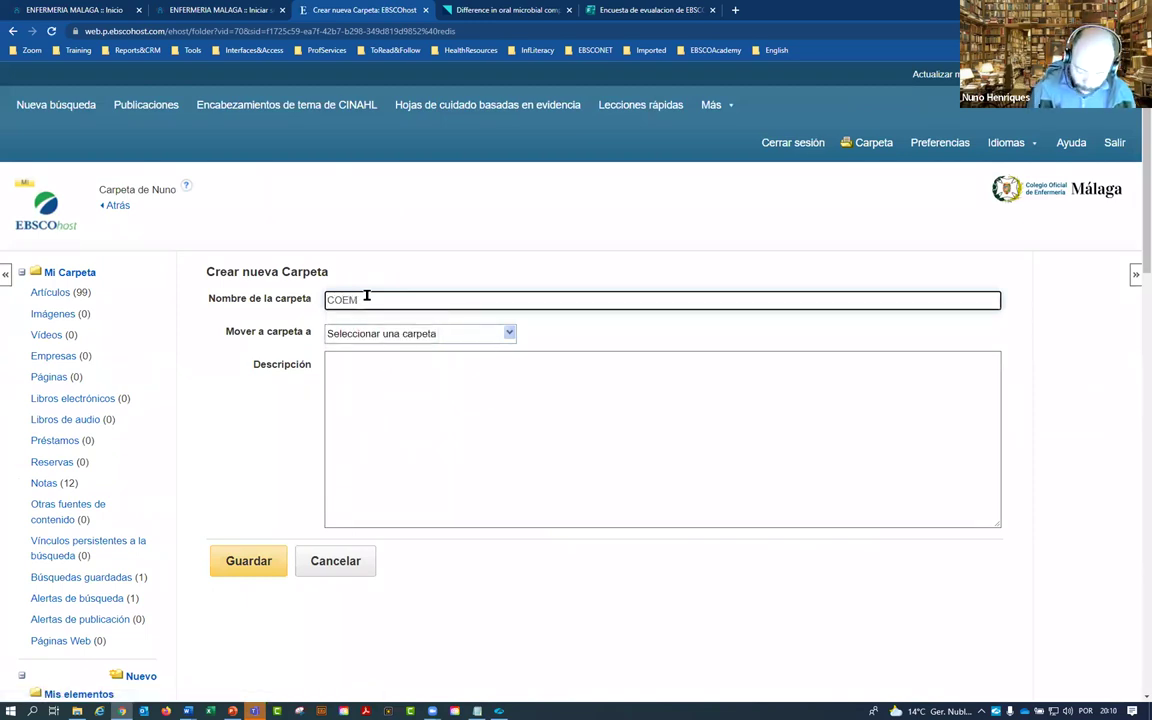
type("_Tarde")
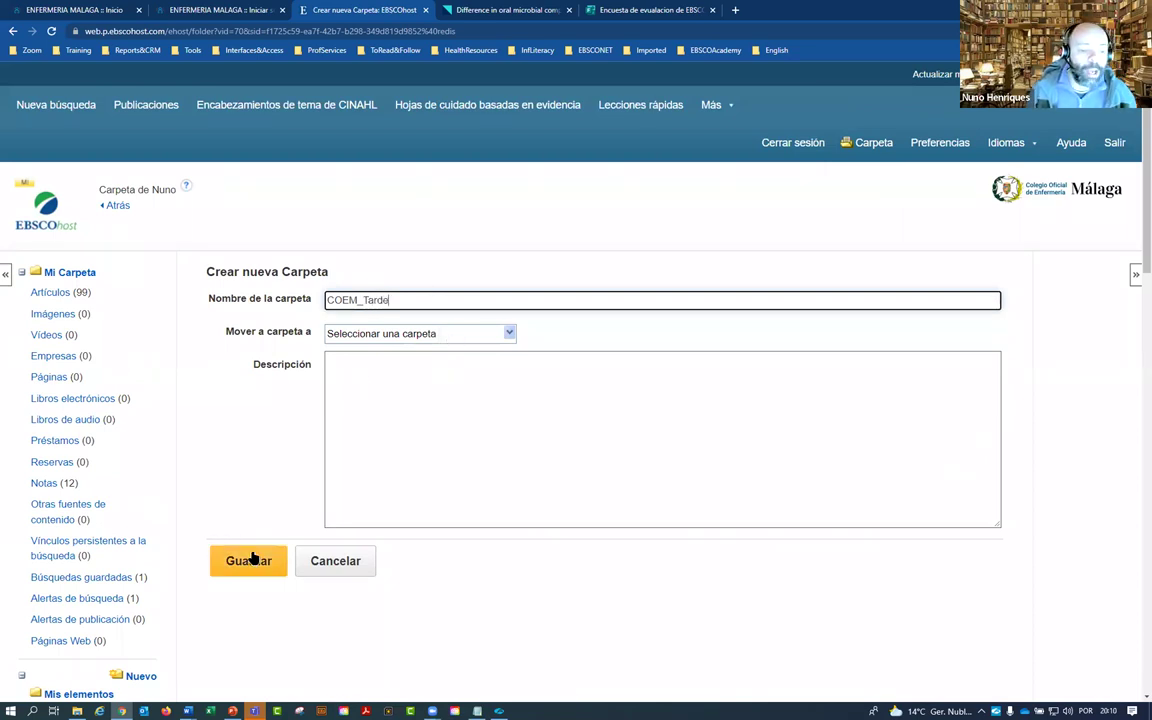
left_click(253, 558)
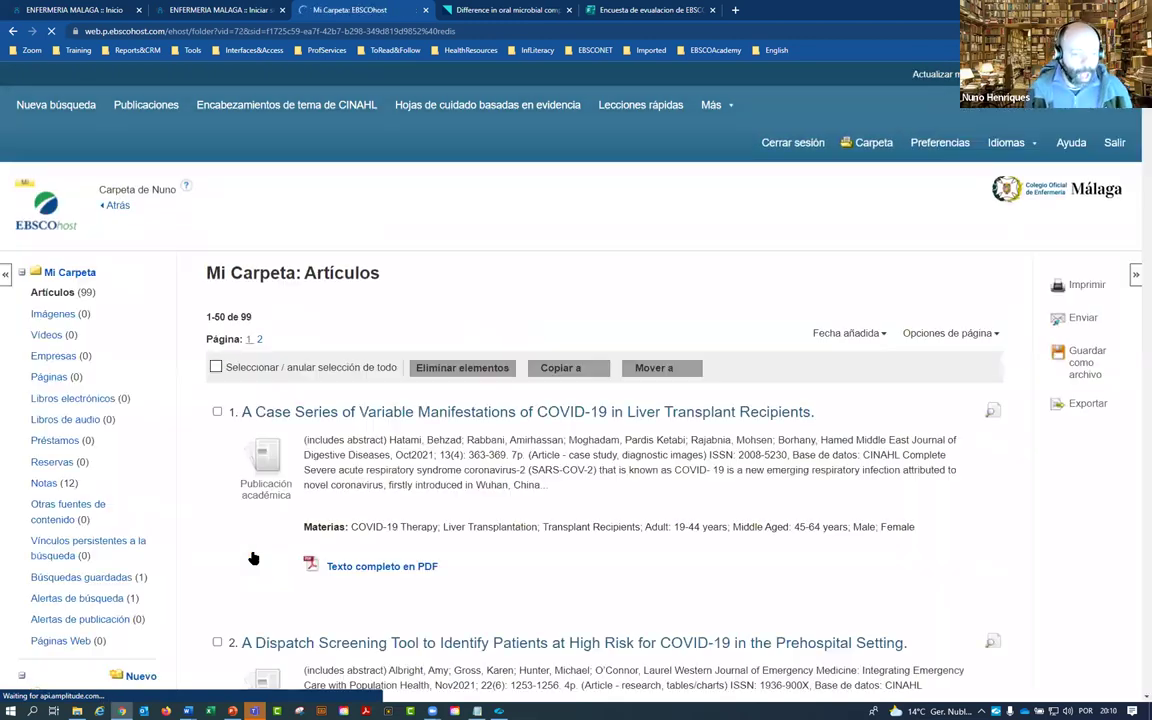
scroll(252, 555, "down", 13)
scroll(195, 588, "down", 4)
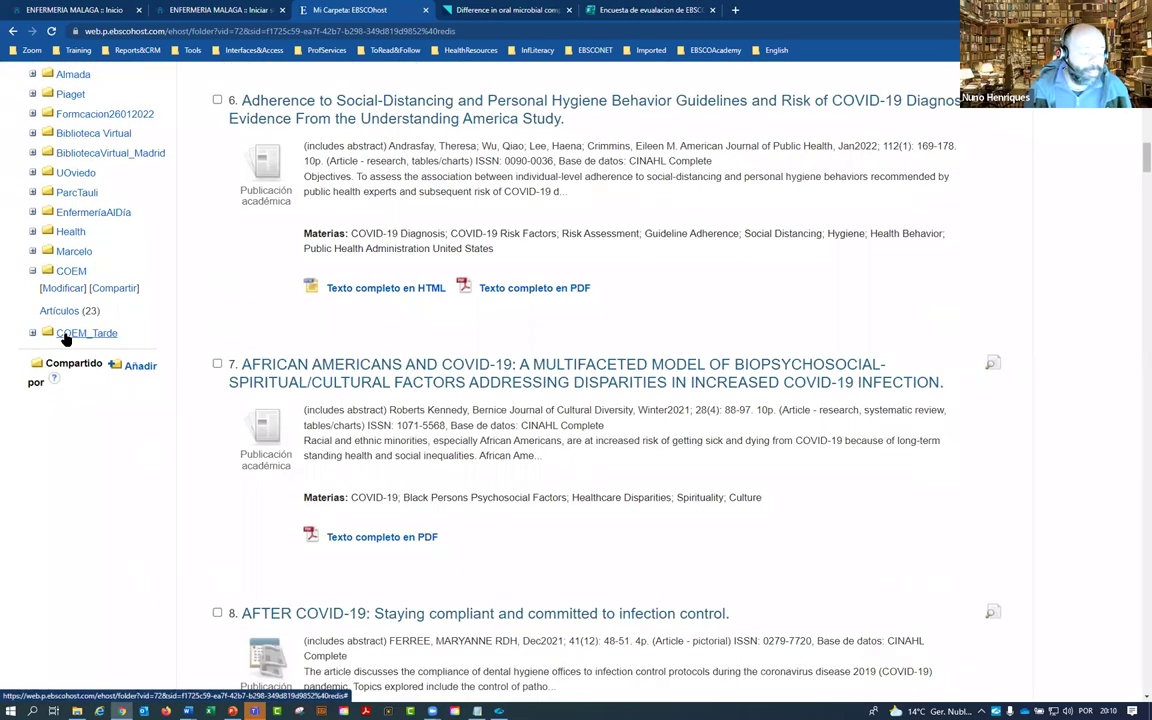
scroll(195, 420, "up", 15)
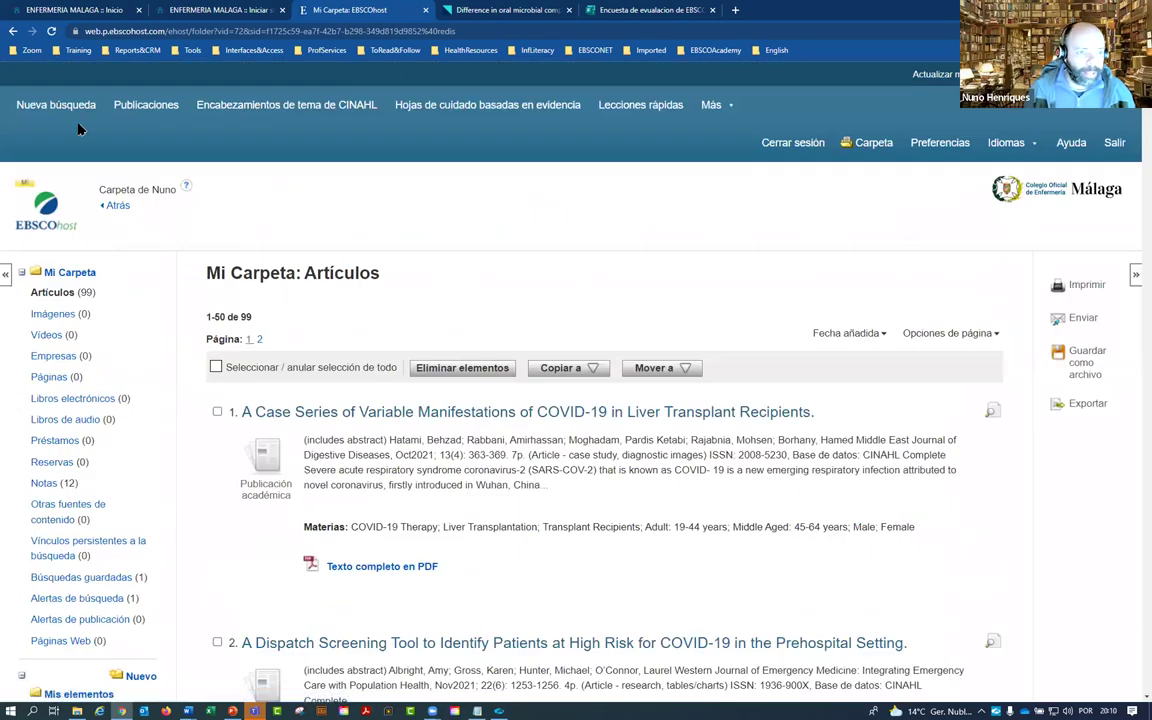
Step: Start a new basic search in CINAHL Complete for "disfagia"
left_click(75, 106)
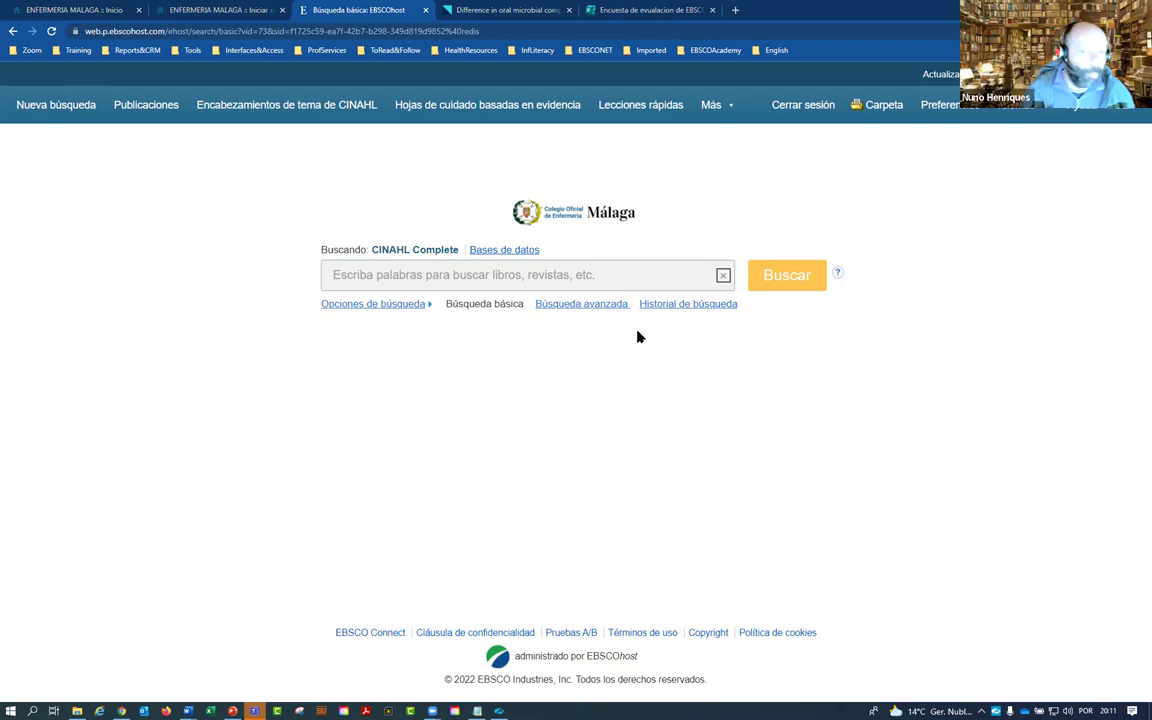
left_click(373, 272)
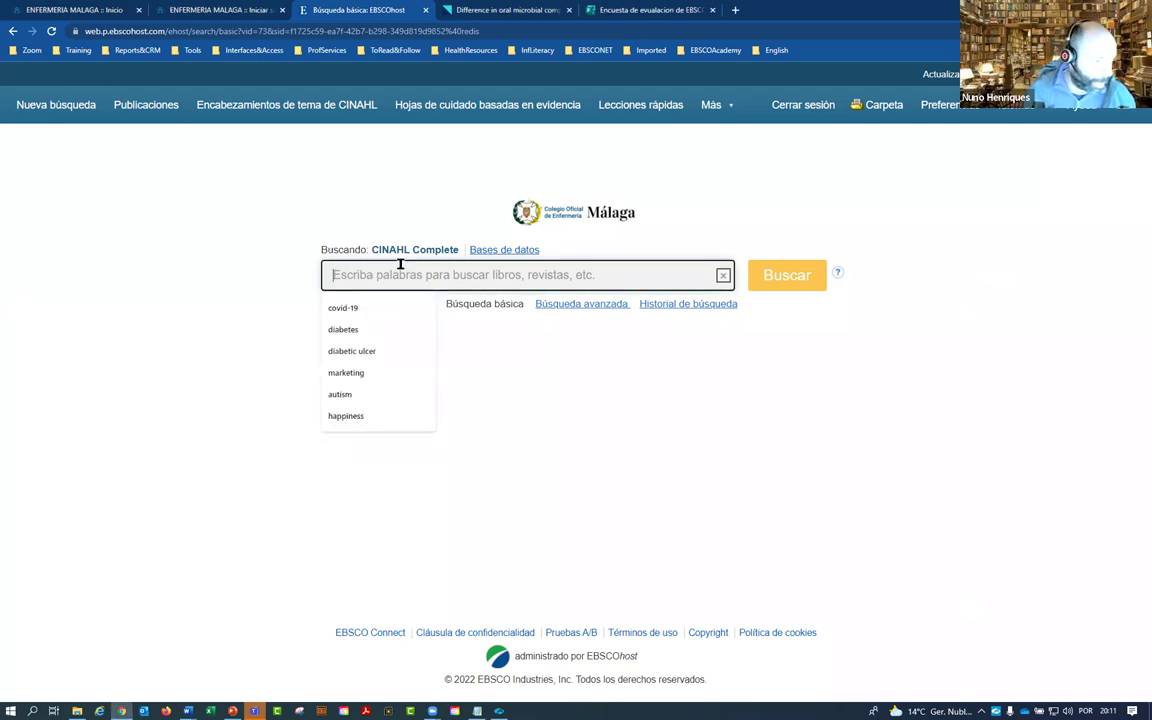
type("disfagia")
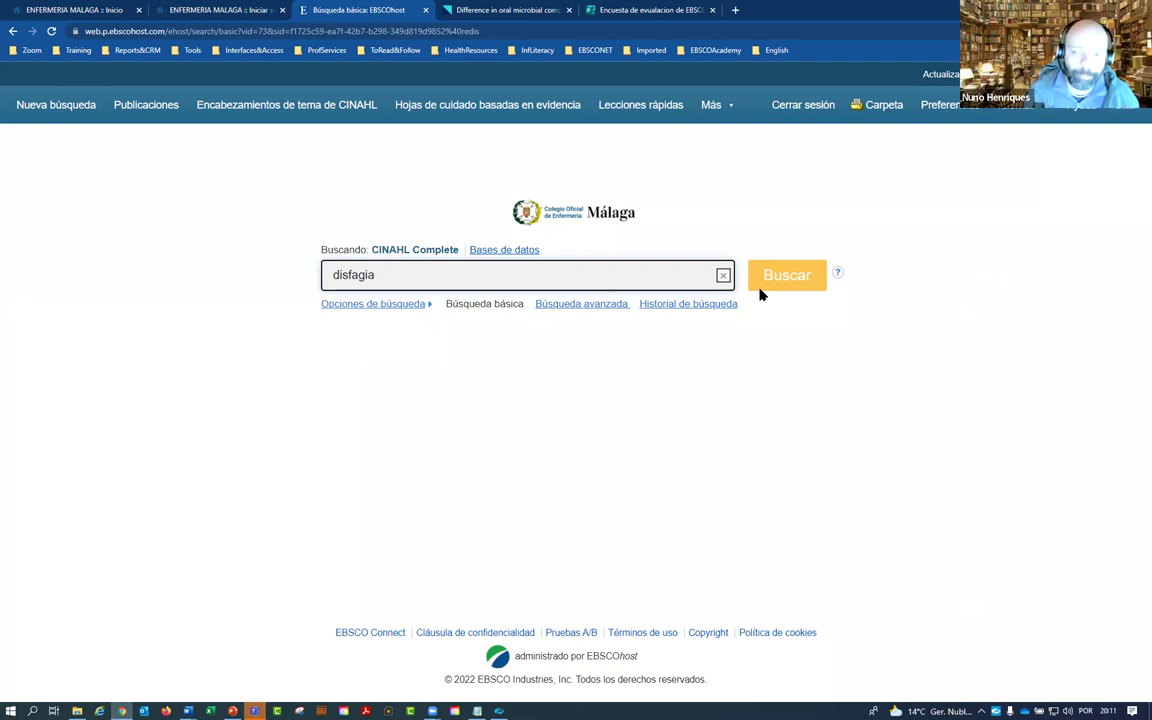
left_click(801, 275)
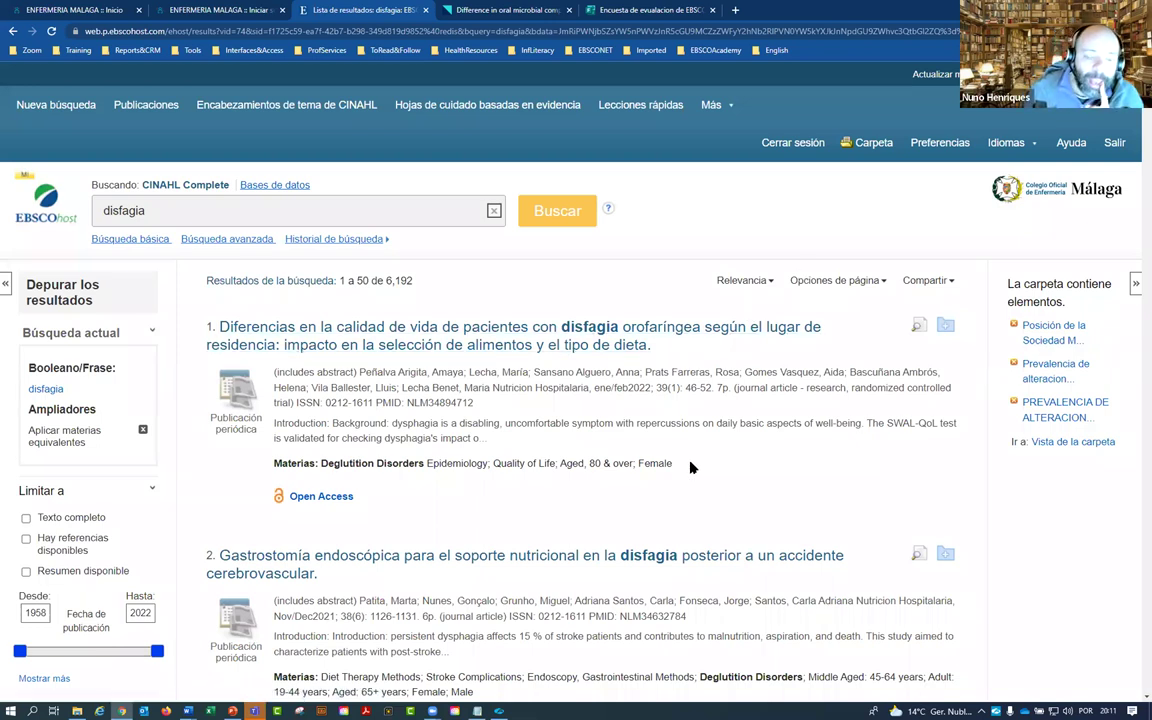
Step: Highlight the age and gender terms among the subjects of the first search result
left_click_drag(672, 464, 601, 464)
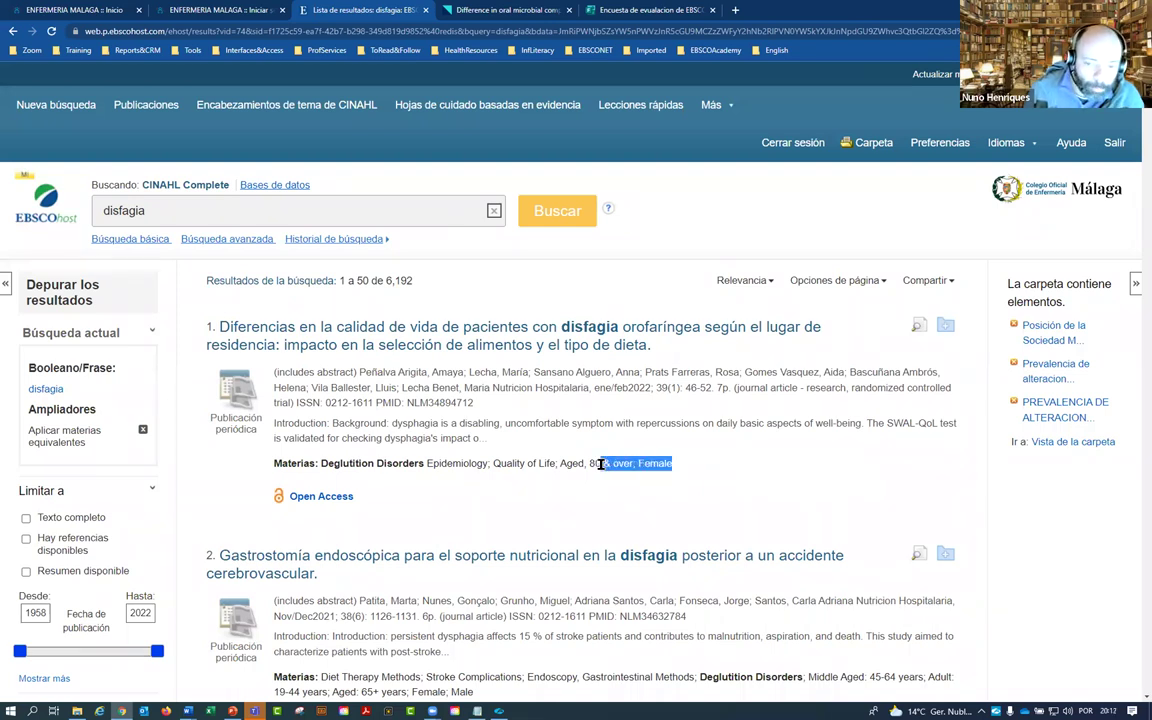
left_click(697, 484)
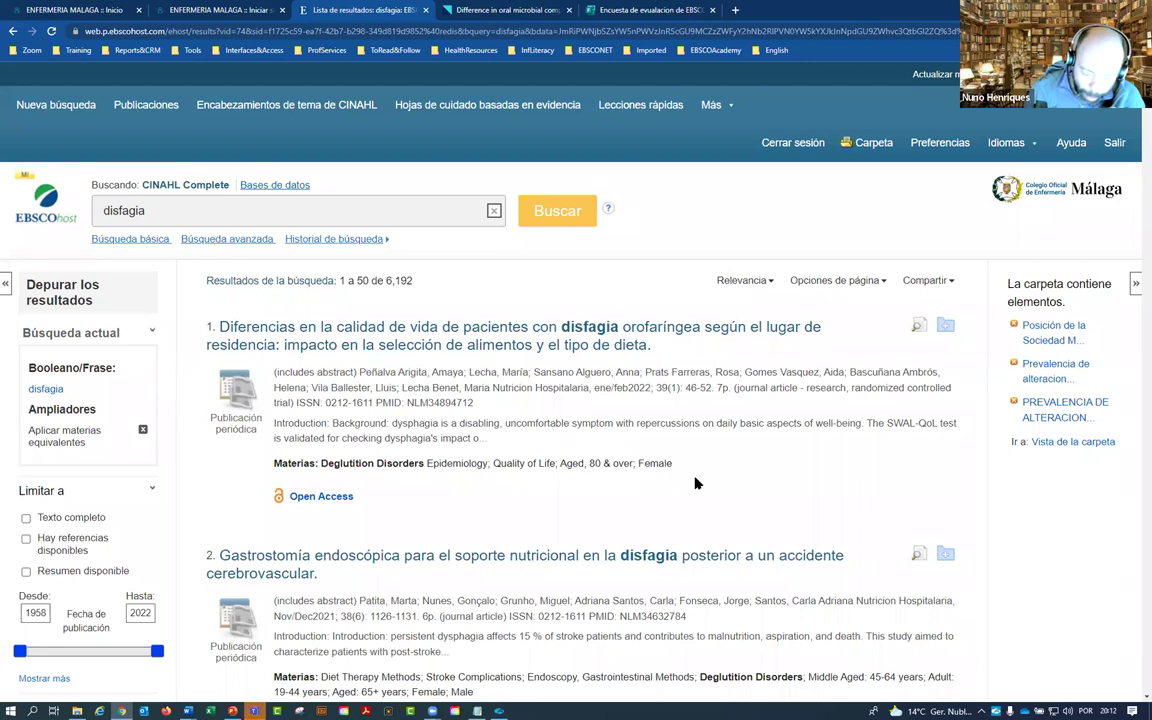
left_click_drag(672, 464, 570, 463)
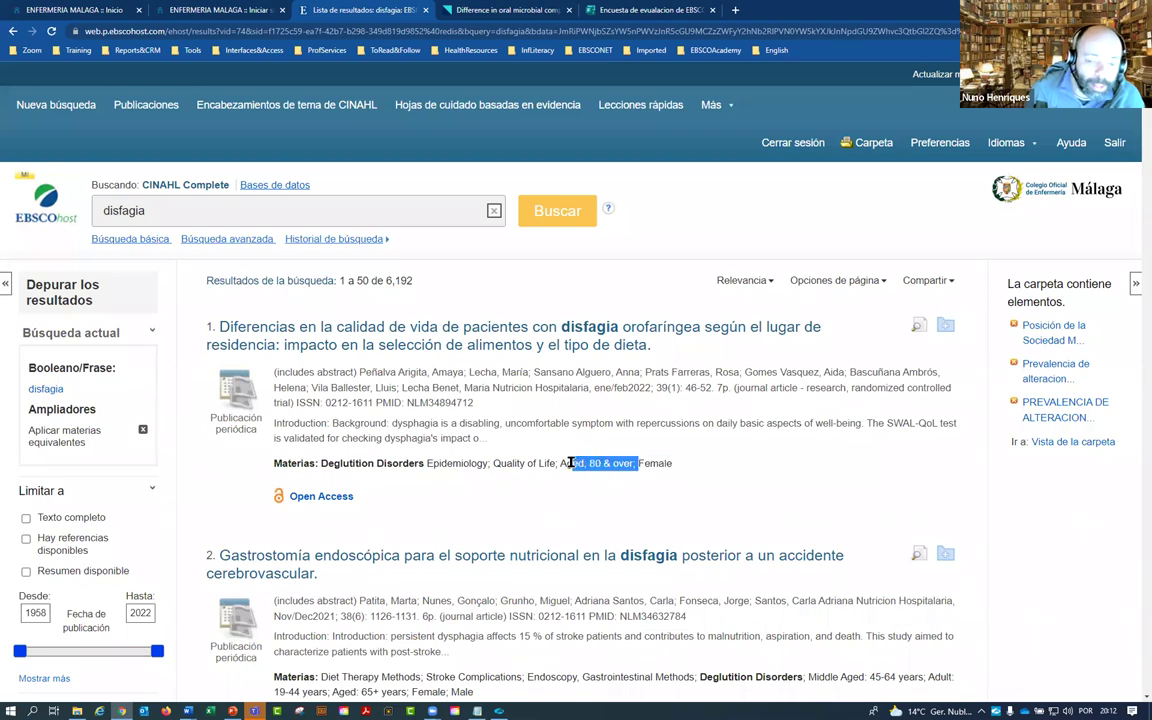
Step: Limit the disfagia results to the female gender and the age group aged, 80 & over
scroll(178, 518, "down", 5)
scroll(172, 527, "down", 15)
left_click(26, 475)
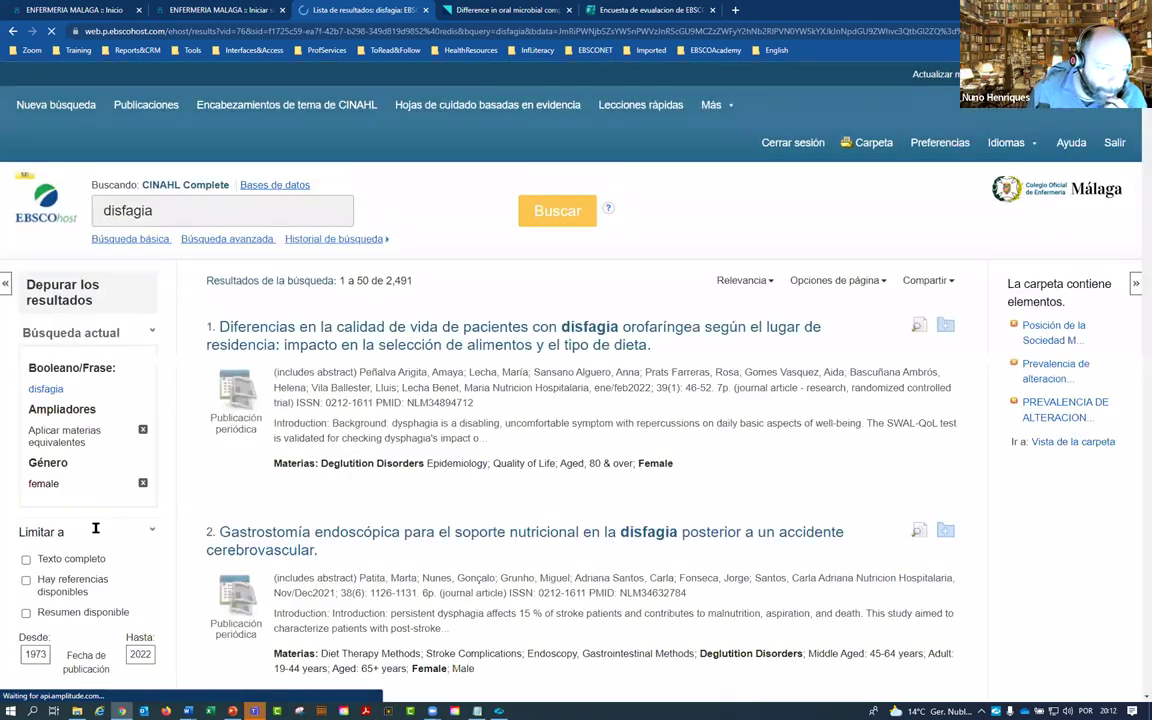
scroll(95, 528, "down", 12)
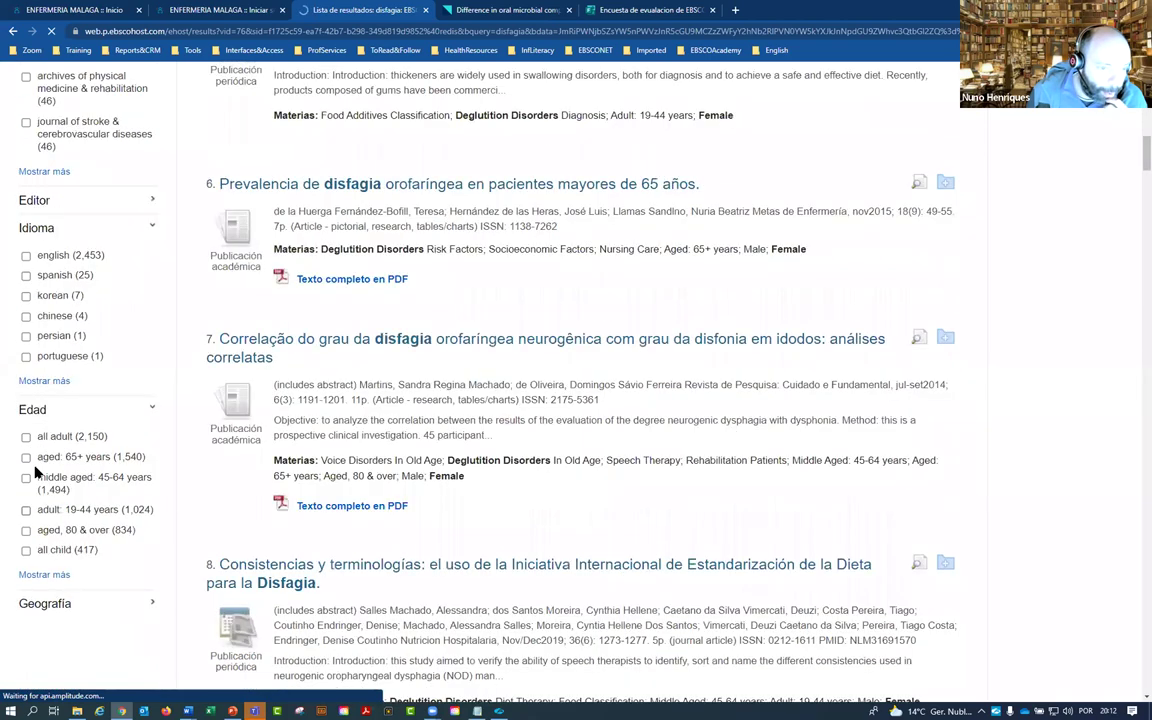
left_click(25, 462)
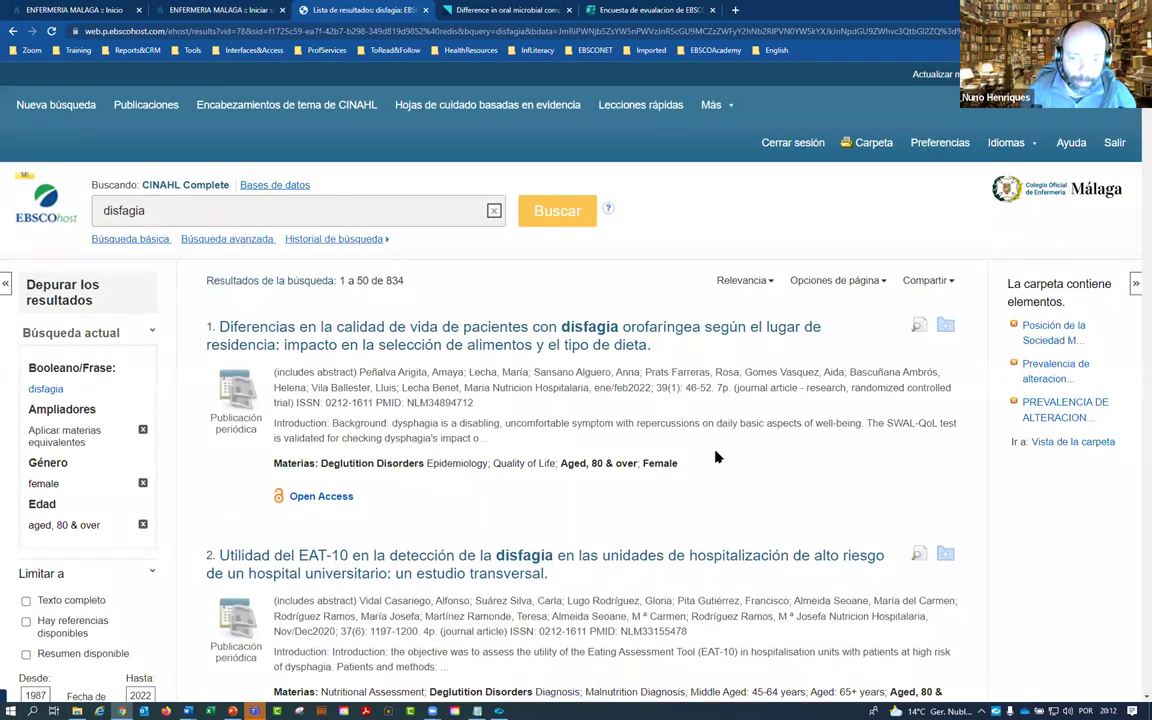
Step: Examine the filtered results and highlight the gender and age subject terms of the first two articles
scroll(715, 457, "down", 12)
scroll(680, 435, "up", 6)
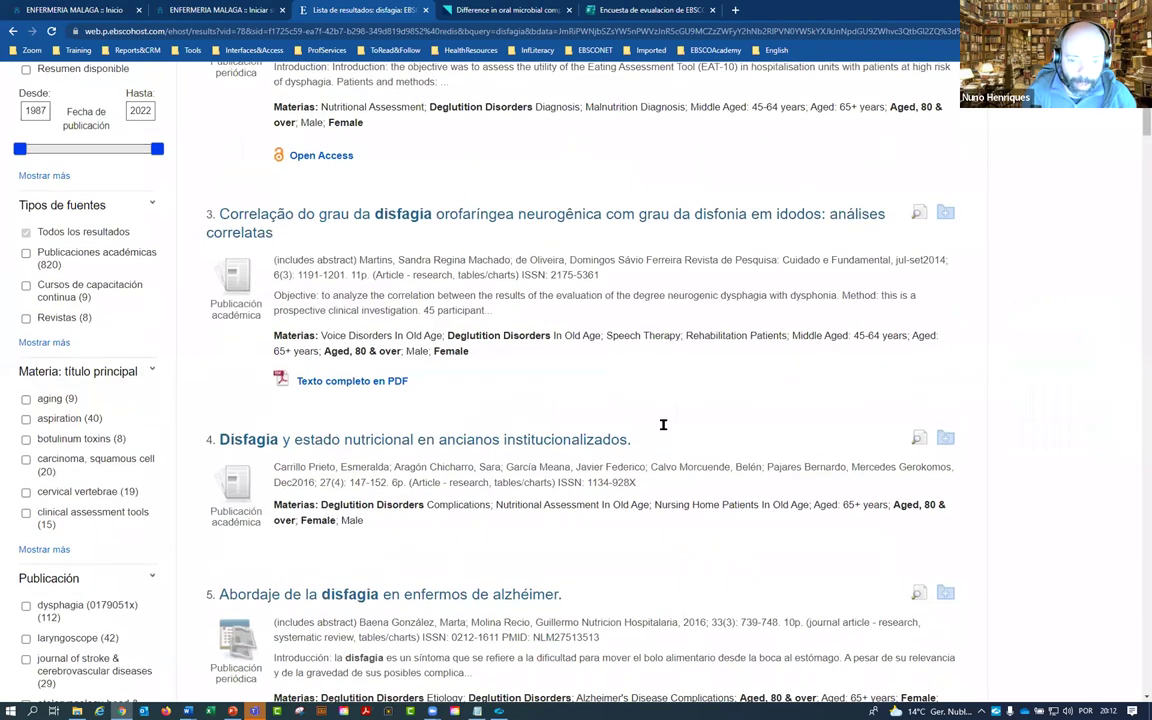
scroll(662, 430, "up", 6)
left_click_drag(678, 463, 635, 467)
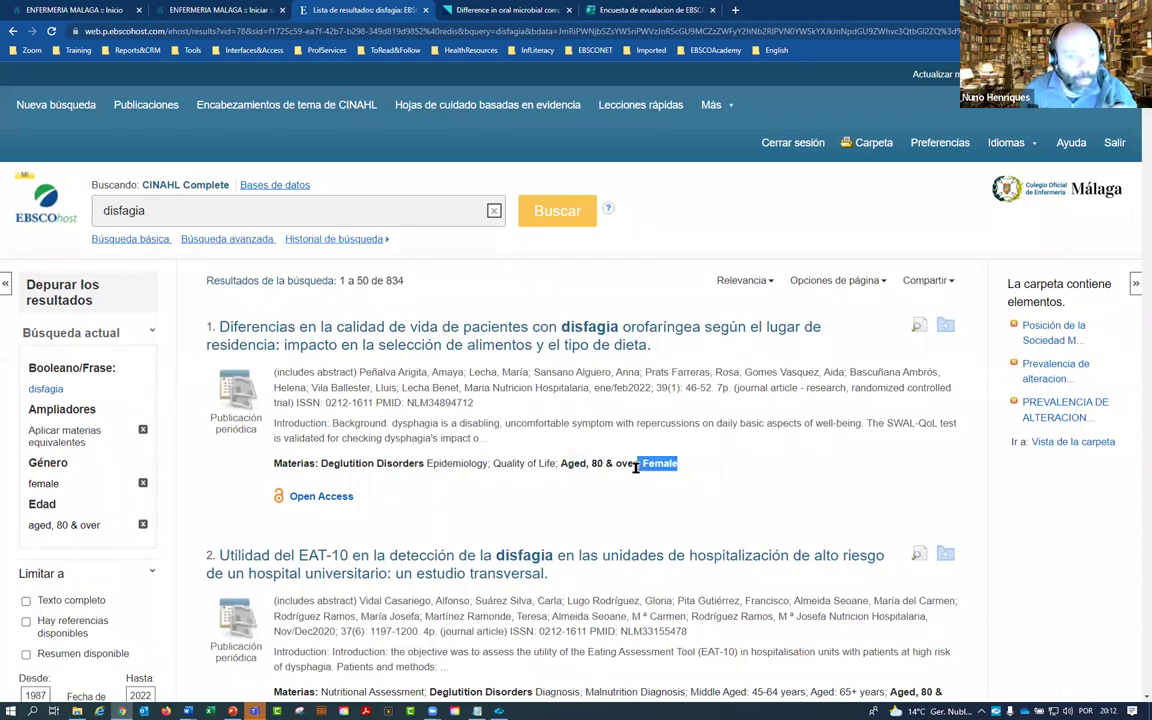
scroll(635, 467, "down", 3)
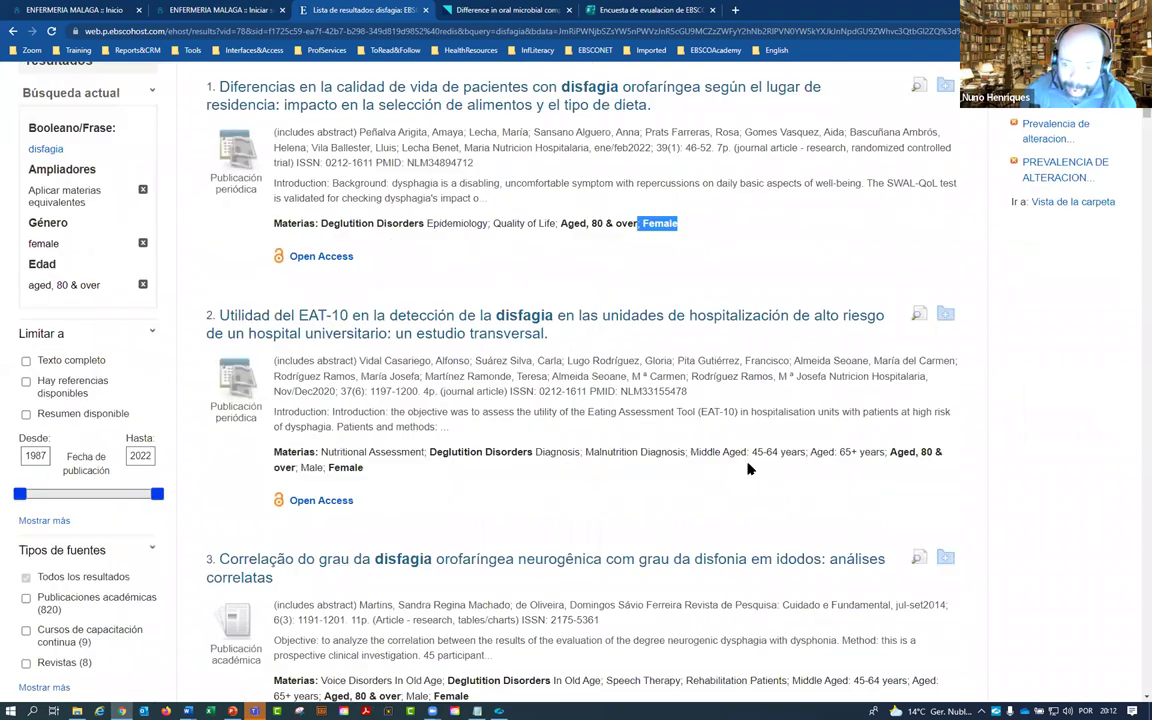
left_click_drag(723, 452, 881, 452)
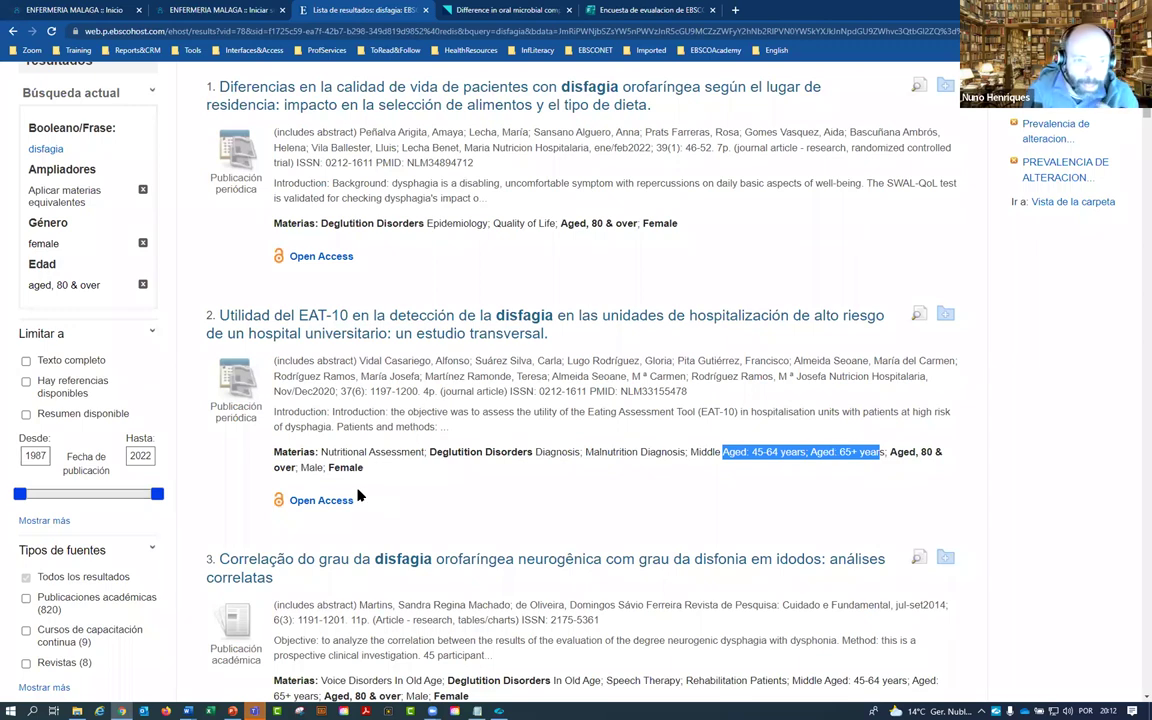
left_click_drag(362, 470, 297, 470)
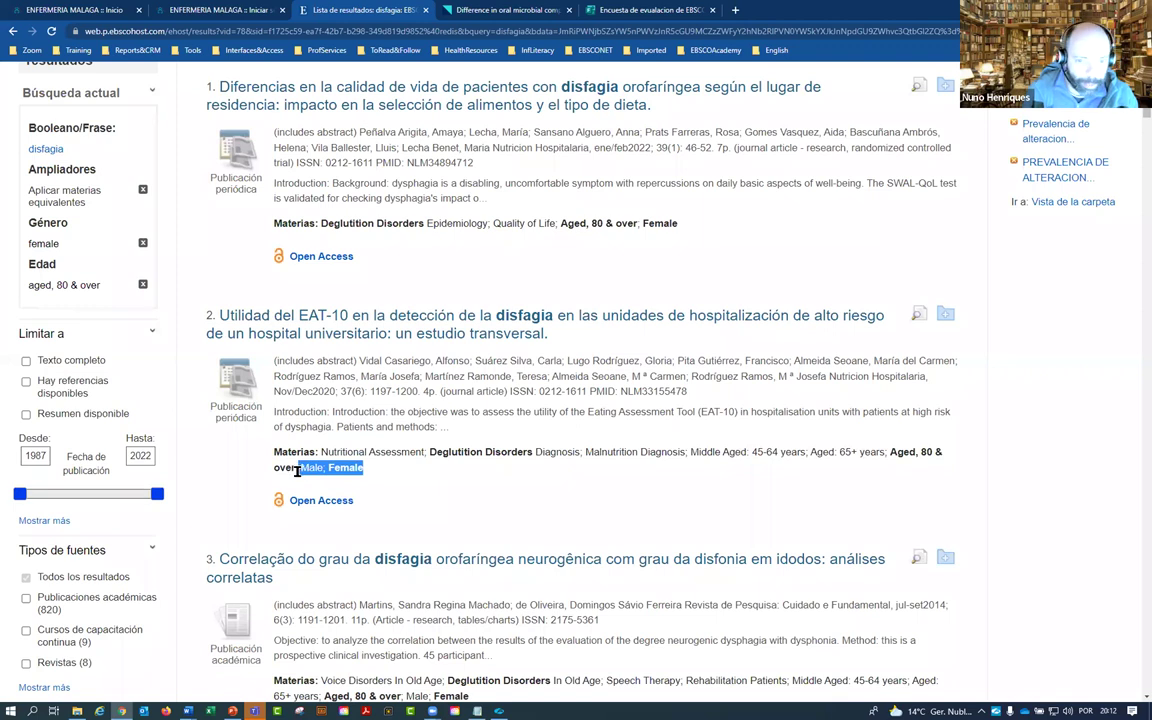
scroll(361, 485, "up", 3)
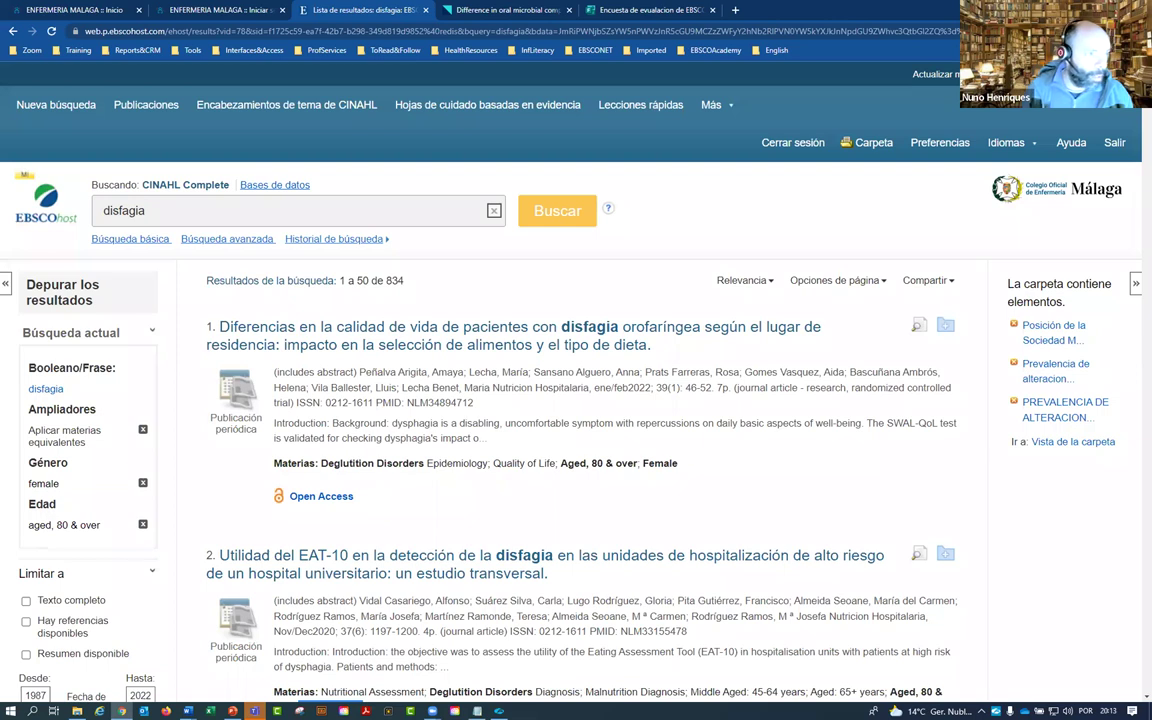
Step: Circle the add-to-folder icons of the first two results on screen and draw a downward arrow beside them
mouse_move(956, 292)
left_mouse_down()
mouse_move(915, 318)
mouse_move(948, 343)
left_mouse_up()
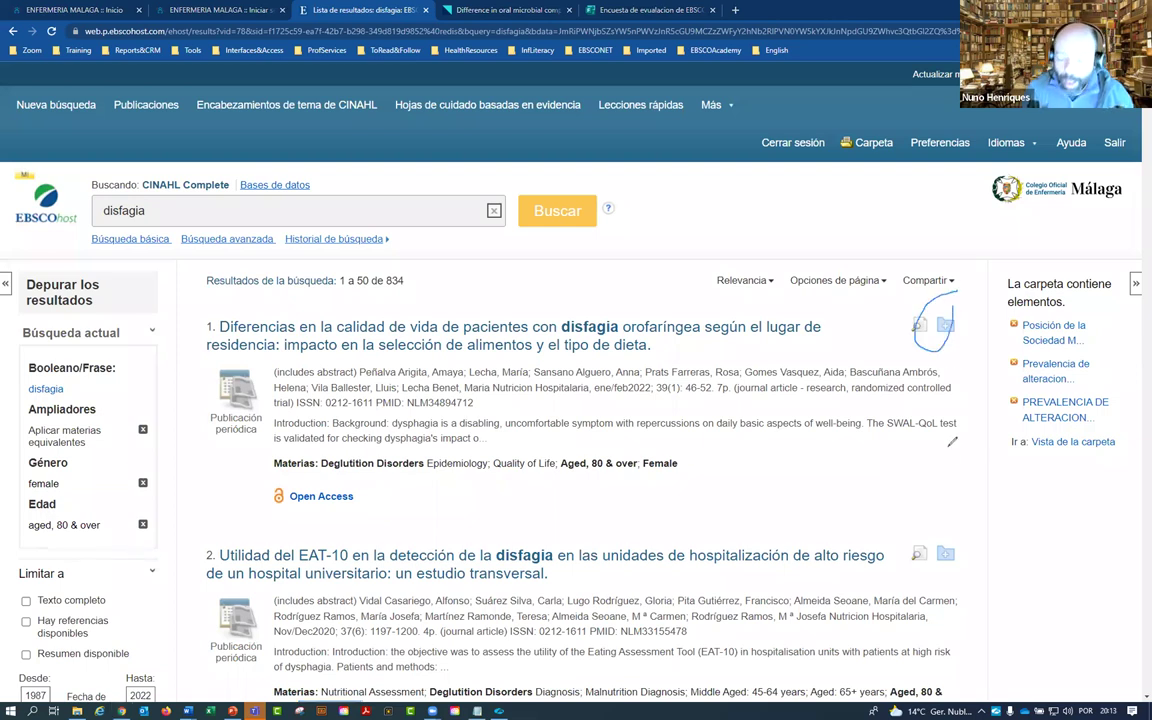
left_click_drag(952, 497, 970, 530)
left_click_drag(790, 320, 790, 415)
mouse_move(748, 380)
left_mouse_down()
mouse_move(760, 465)
mouse_move(823, 407)
left_mouse_up()
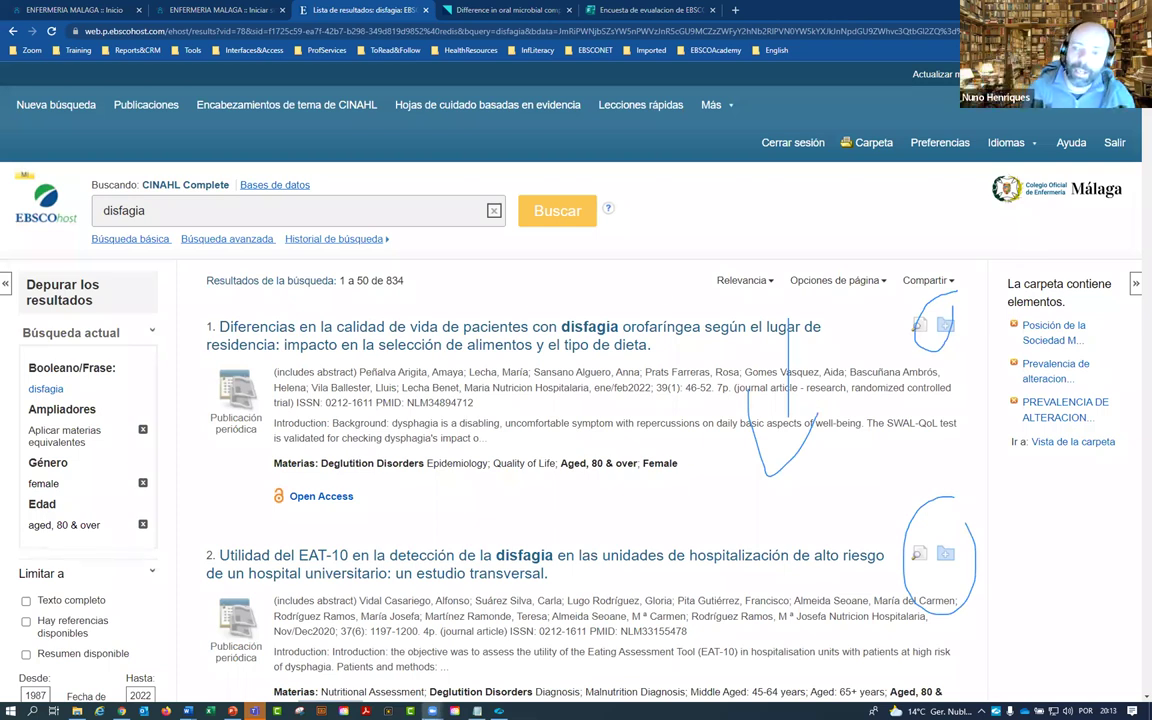
Step: Add search results 1-50 to the COEM_Tarde folder through the sharing options
left_click(925, 281)
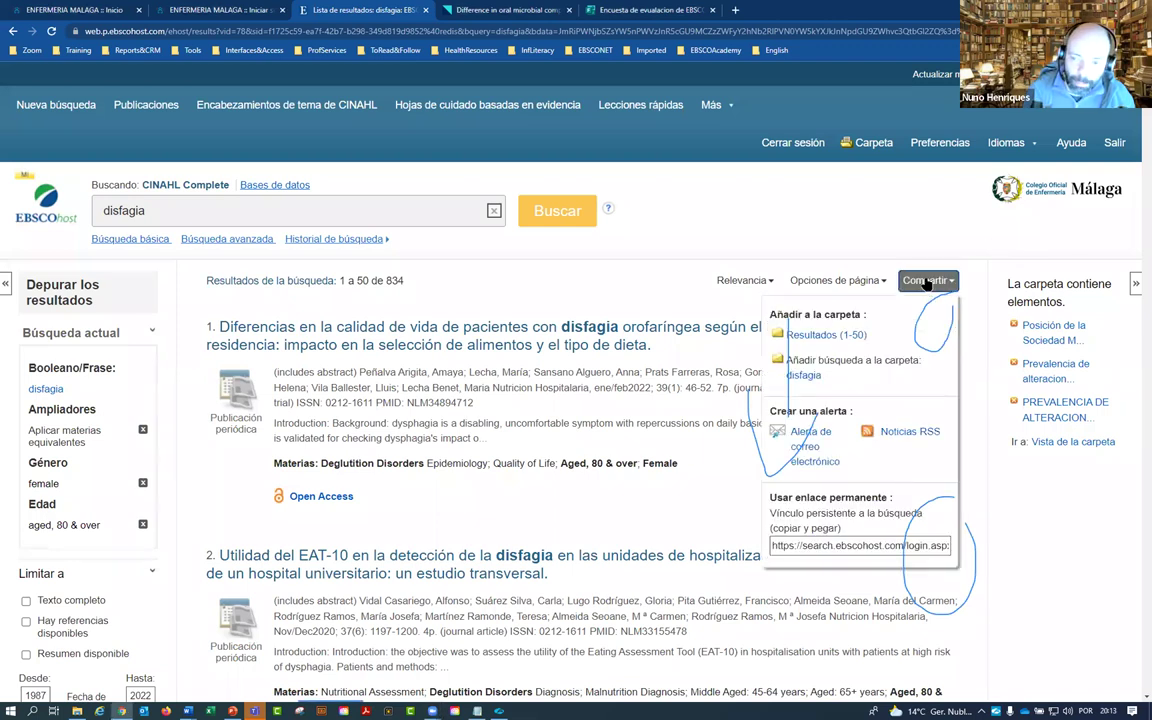
left_click(818, 337)
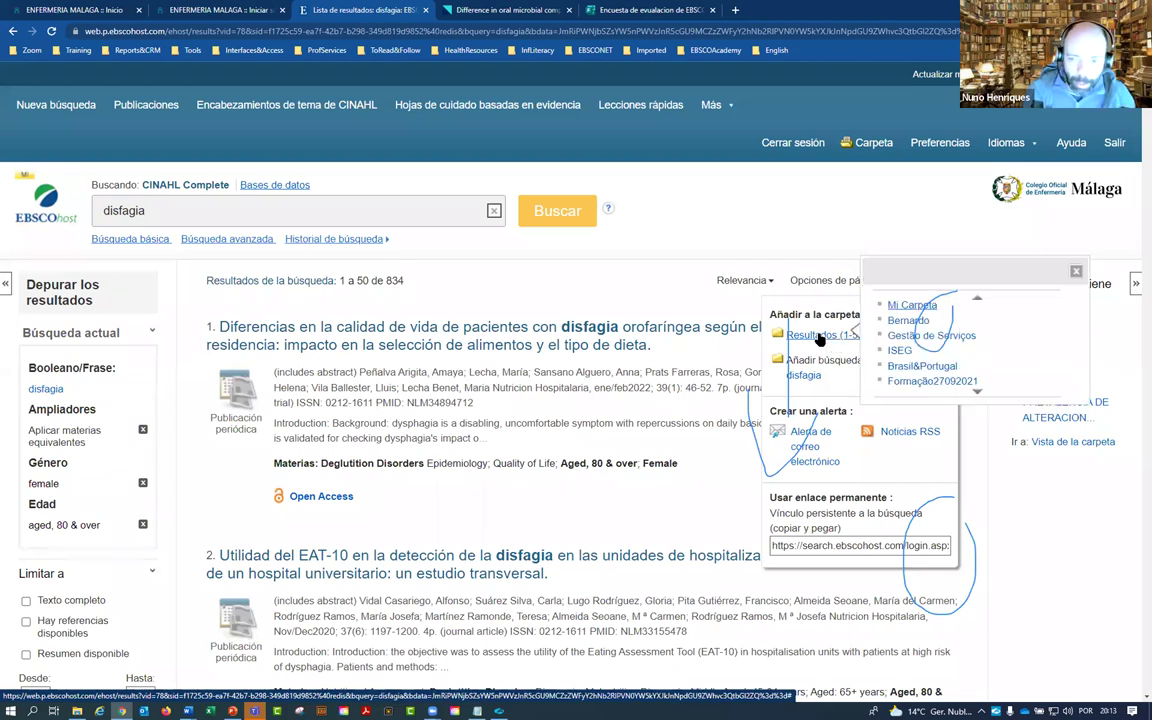
left_click_drag(980, 397, 980, 396)
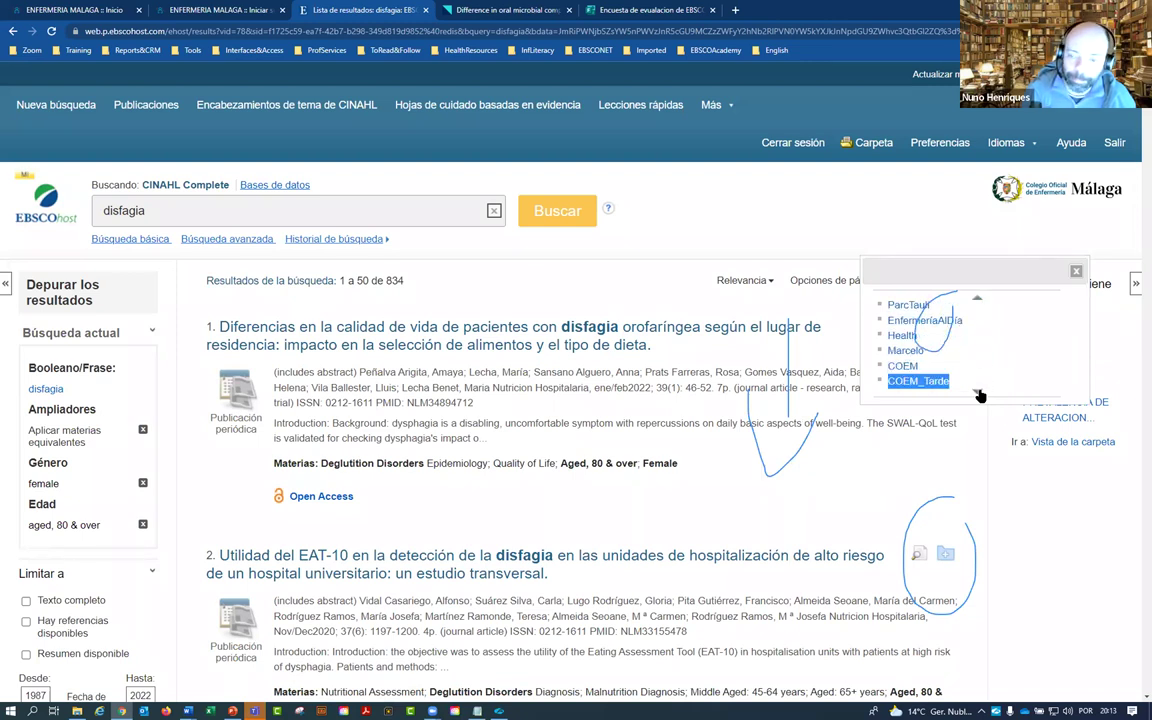
left_click(915, 382)
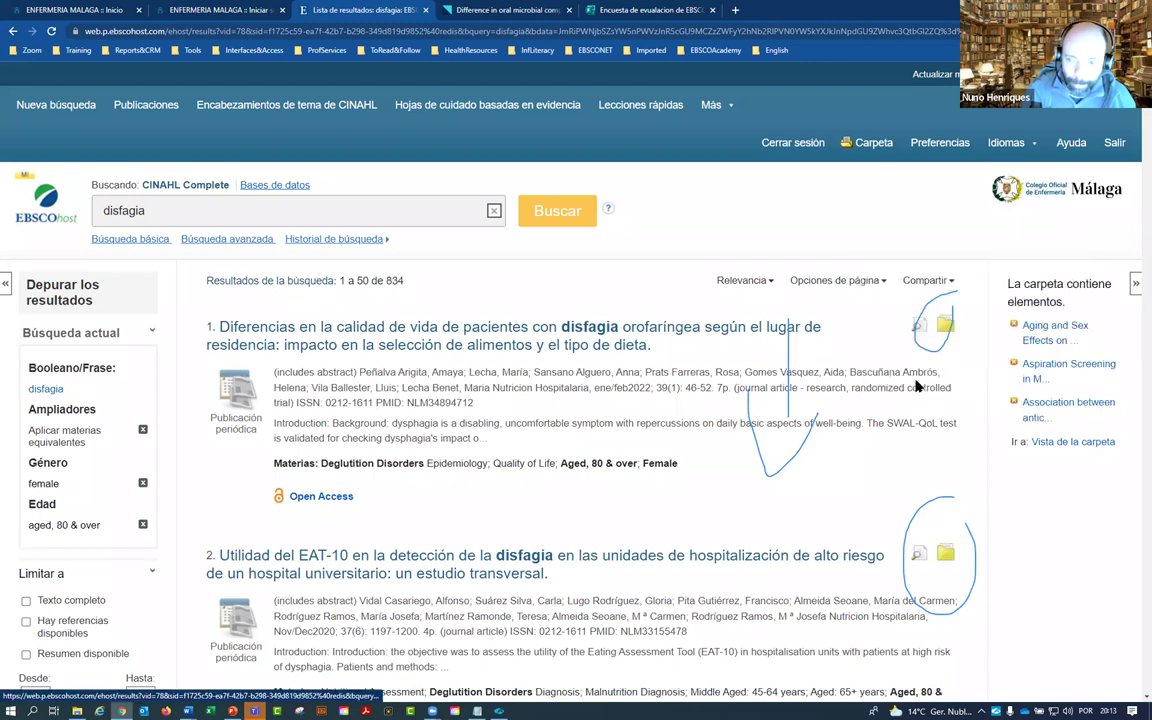
Step: Go to the personal folder, expand the COEM_Tarde folder and open its articles
left_click(873, 144)
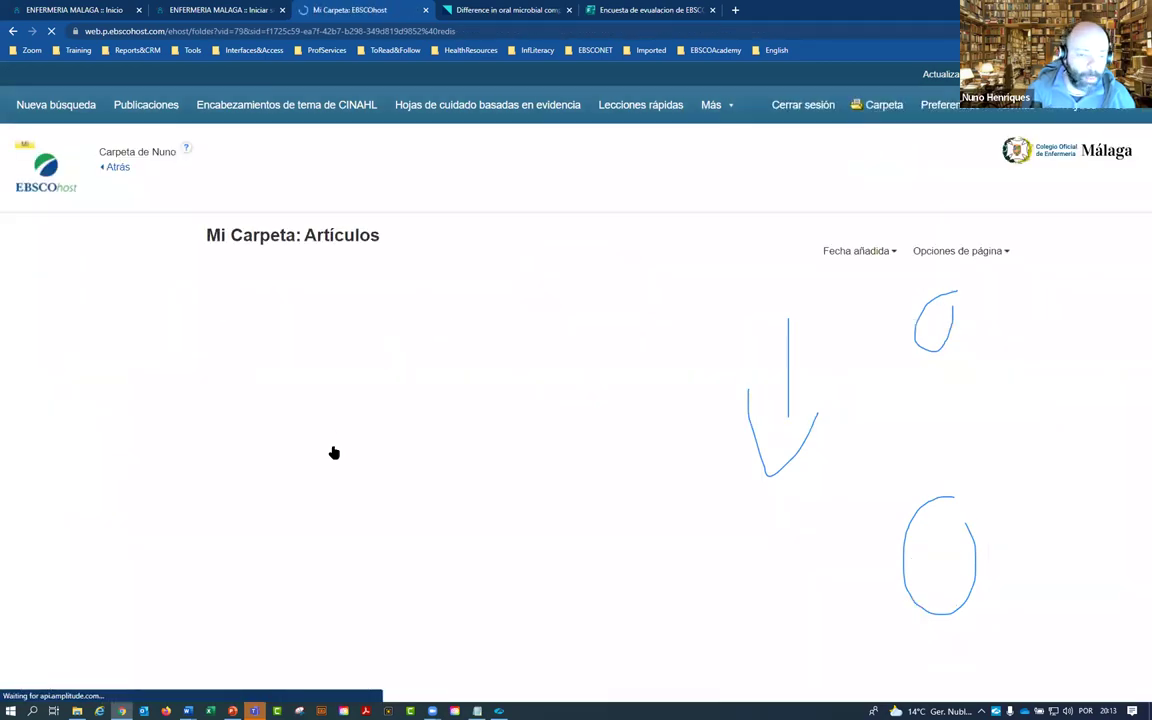
scroll(297, 462, "down", 8)
scroll(297, 462, "down", 9)
scroll(257, 476, "up", 5)
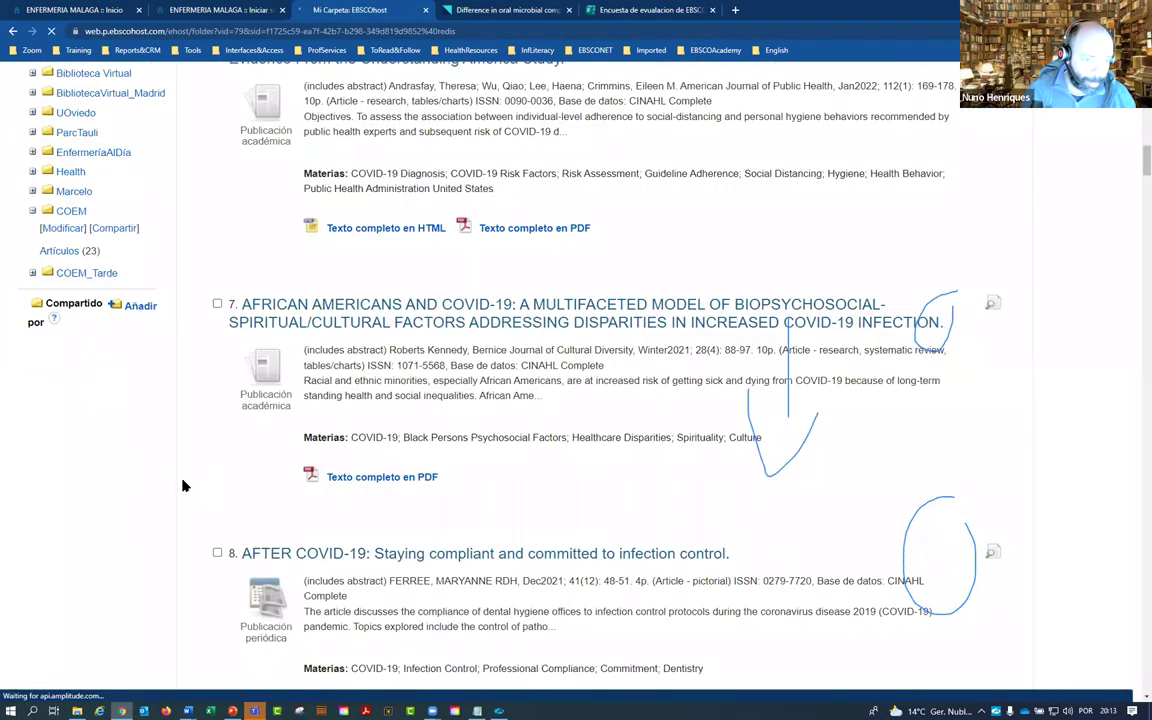
left_click(67, 512)
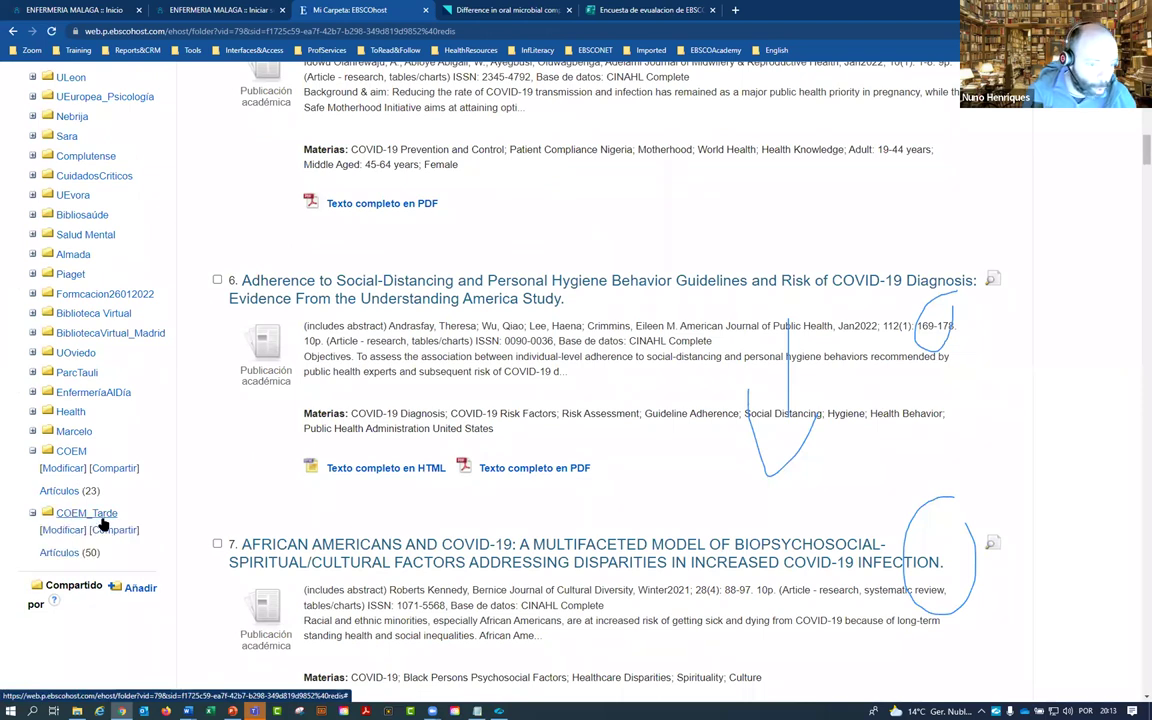
scroll(105, 447, "down", 1)
left_click_drag(101, 432, 55, 435)
left_click(55, 437)
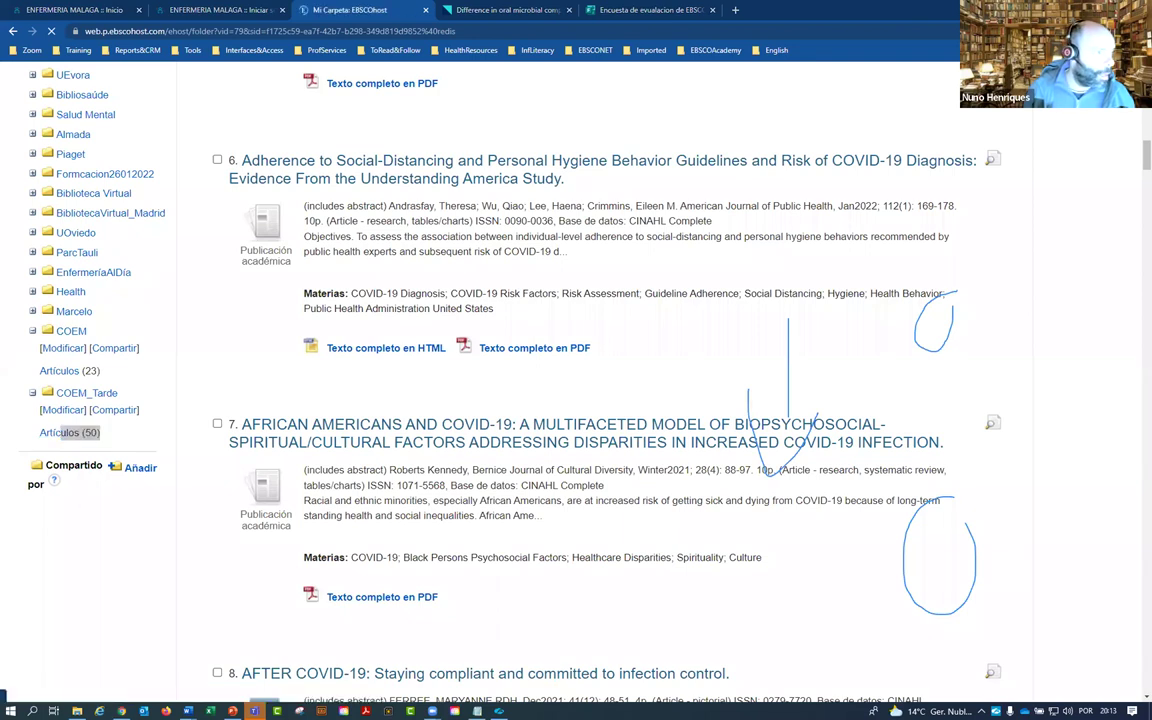
Step: Select all articles in the COEM_Tarde folder and check the e-mail delivery options before returning to the folder
key("Escape")
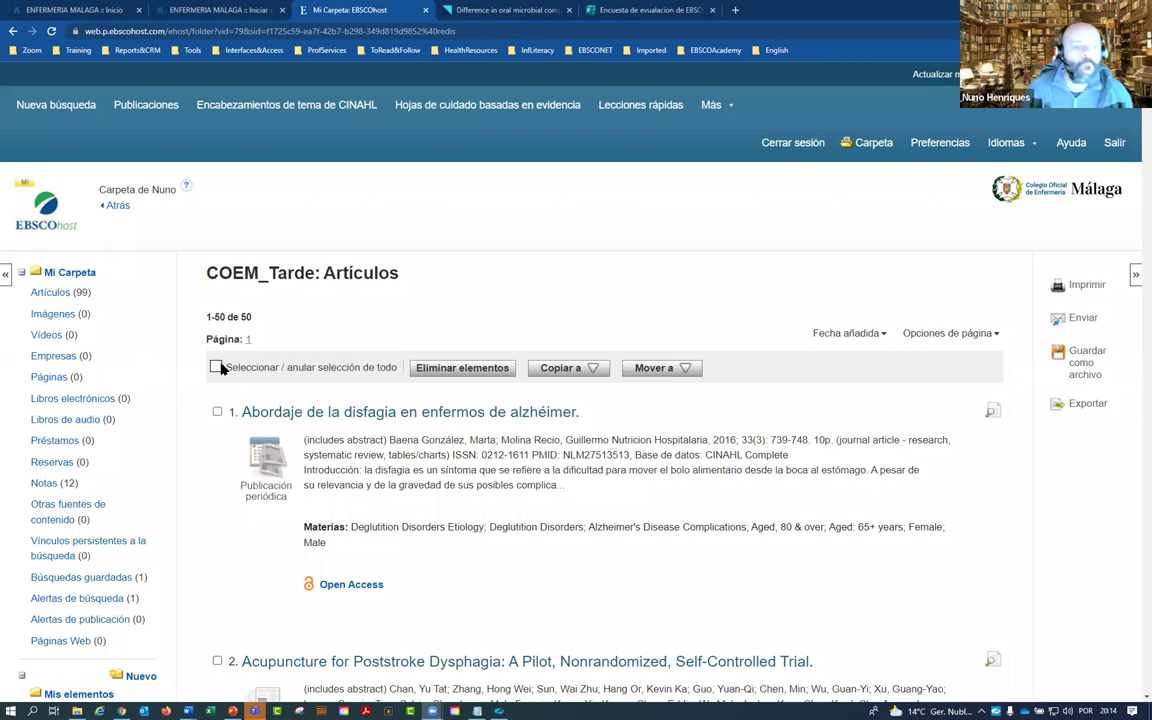
left_click(216, 368)
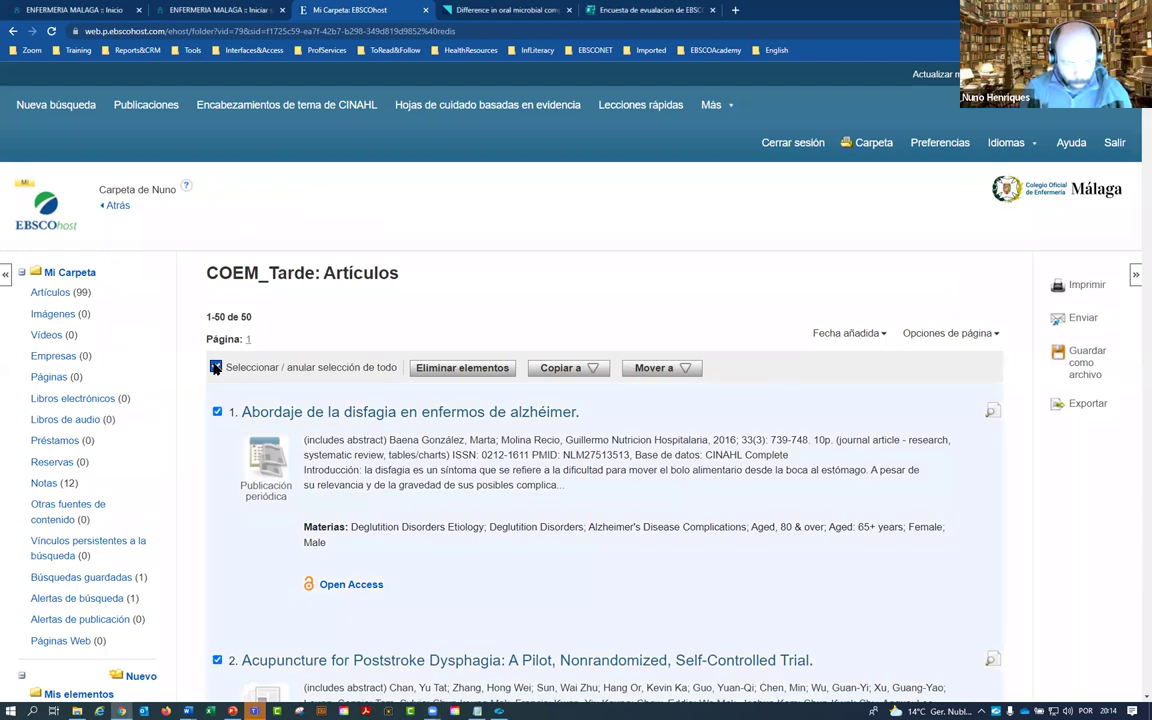
left_click(1074, 288)
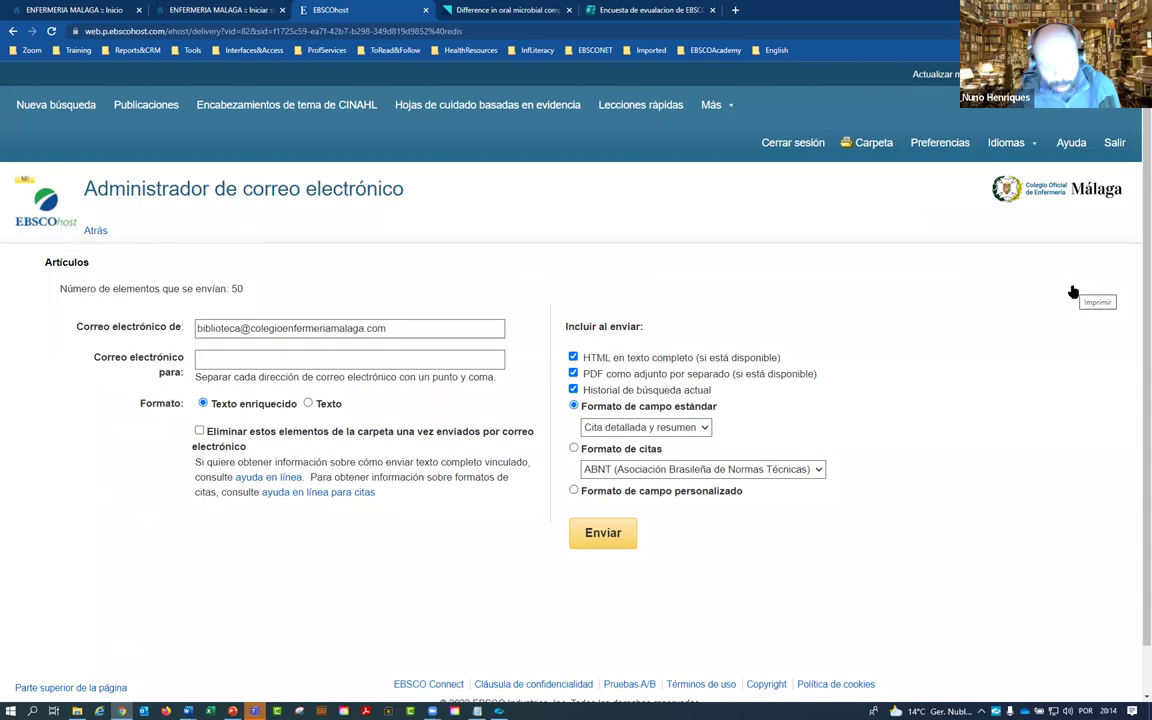
left_click(12, 32)
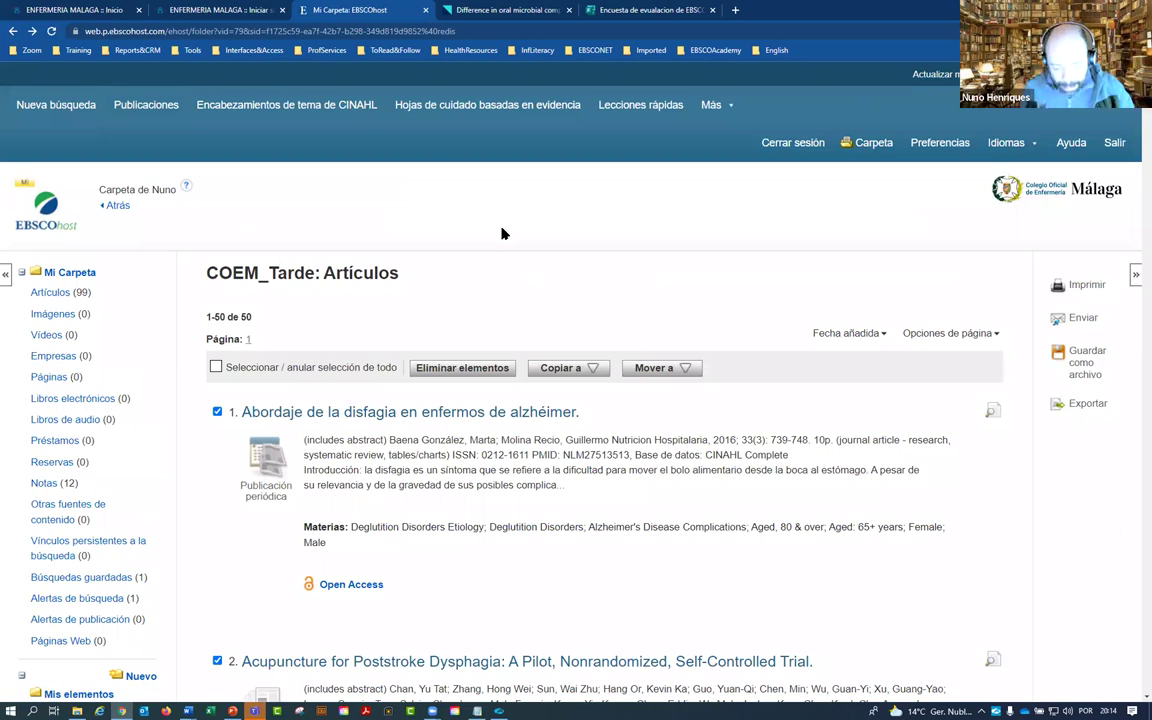
Step: Look at the export formats offered for the selected articles, return to the COEM_Tarde folder and highlight its article range
left_click(1089, 408)
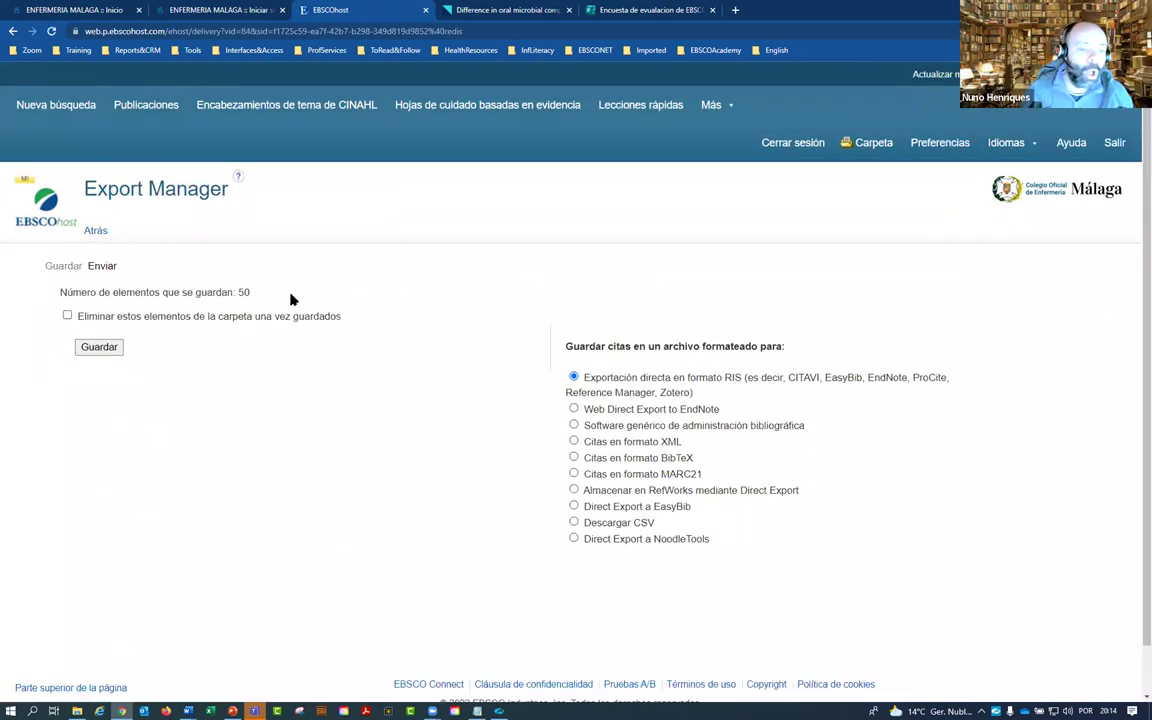
left_click_drag(253, 292, 238, 293)
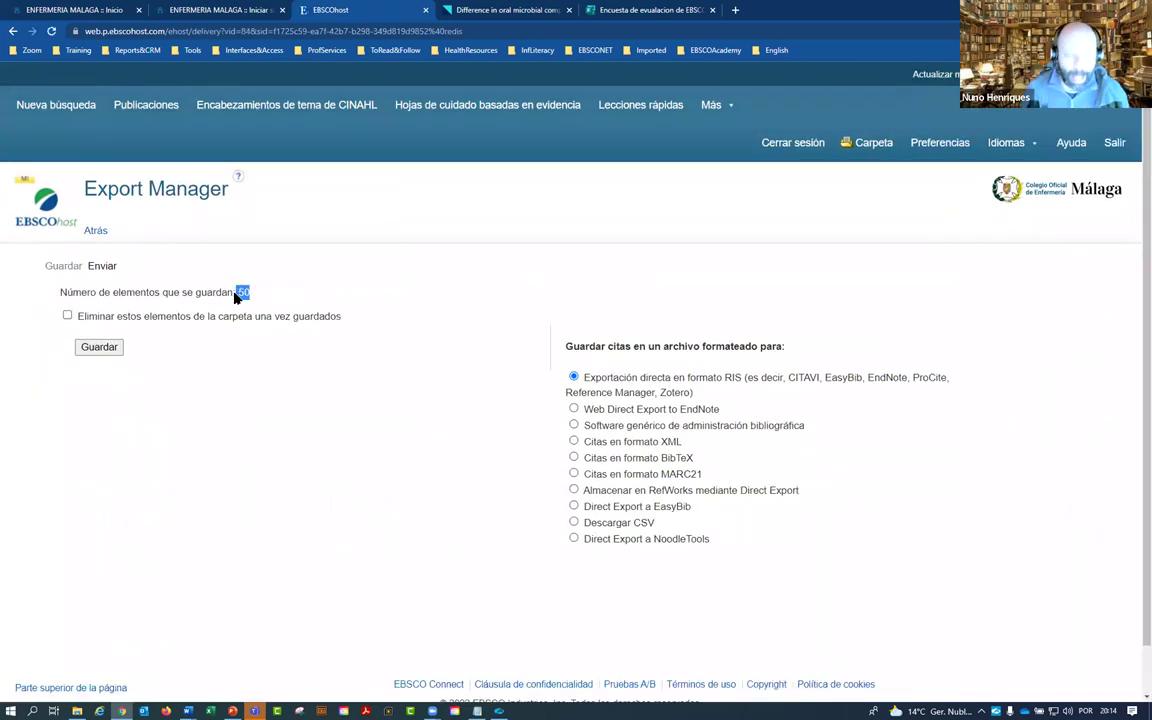
left_click(12, 31)
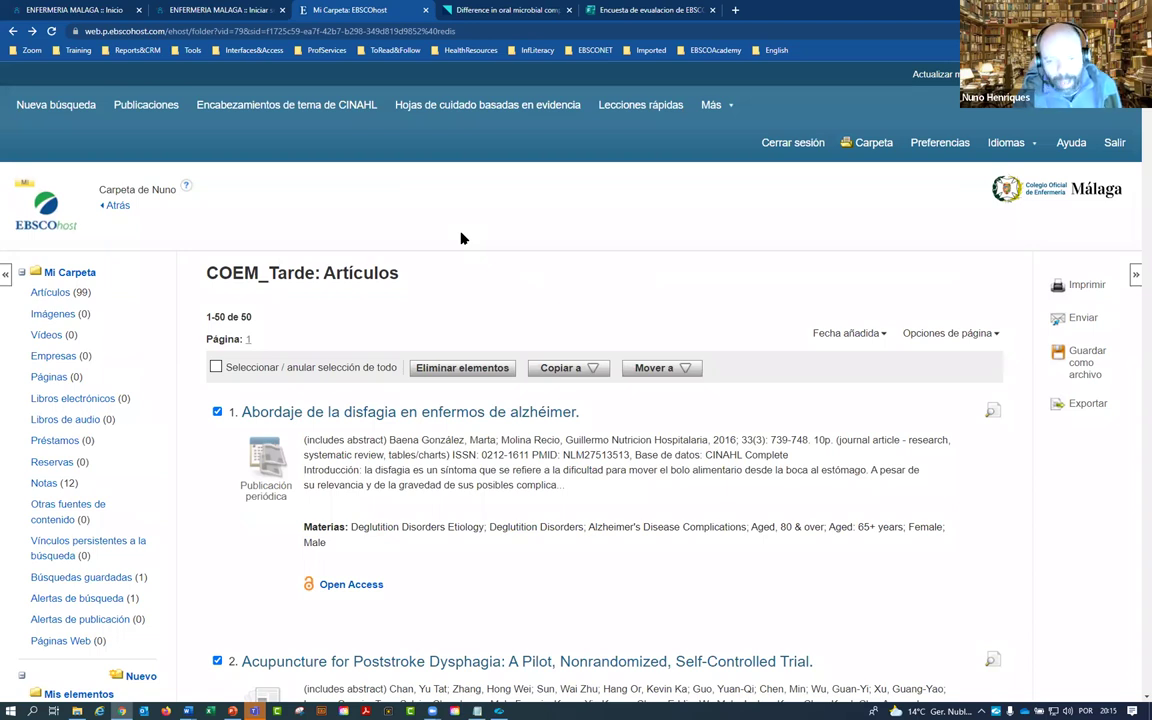
triple_click(279, 320)
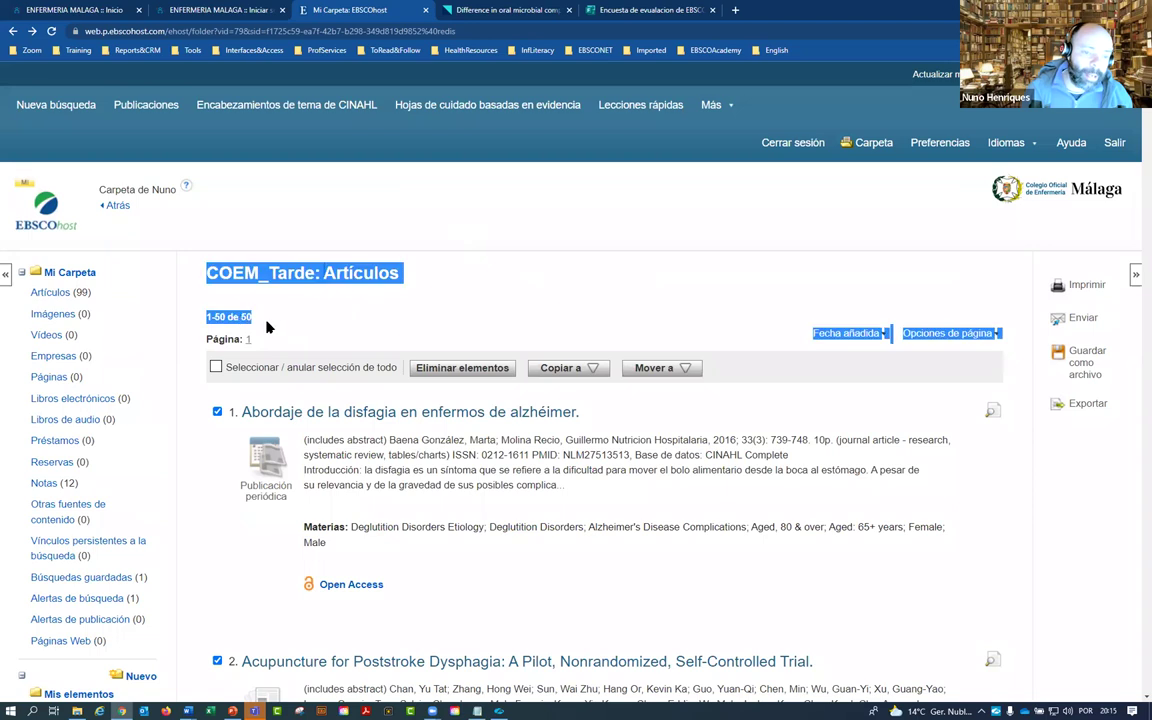
left_click(296, 320)
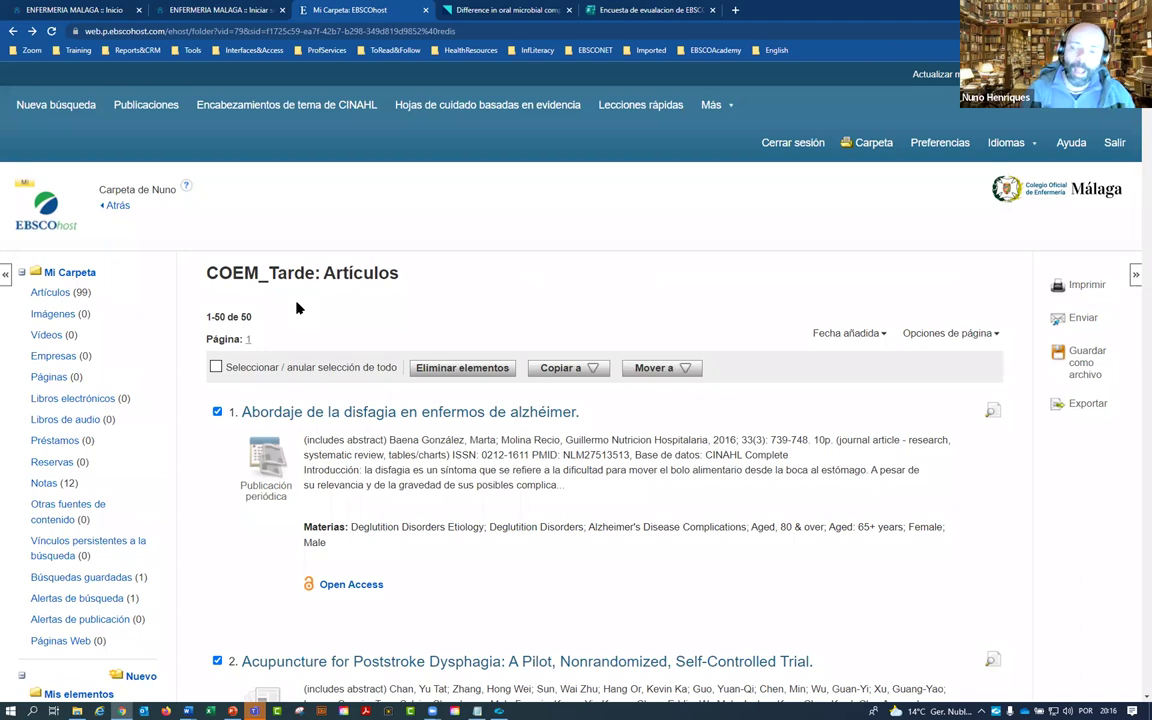
Step: Save the selected articles as a Vancouver/ICMJE citation list, excluding HTML full text, article links and search history
left_click(1088, 357)
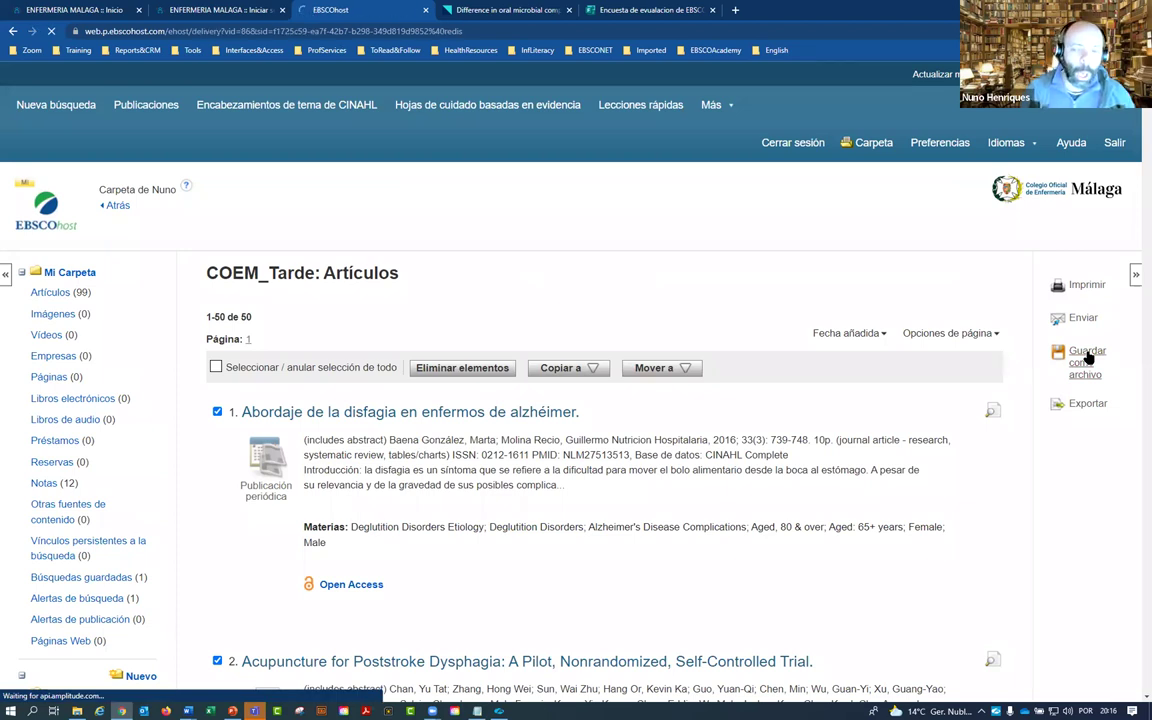
left_click(588, 357)
left_click(587, 373)
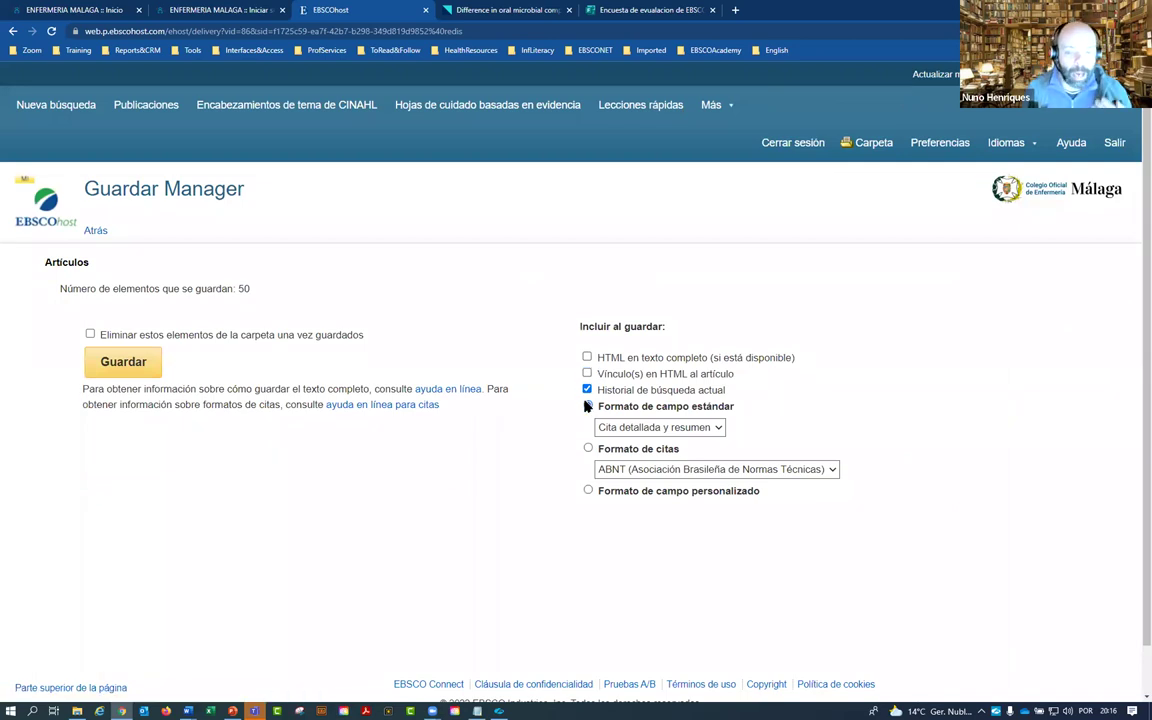
left_click(587, 389)
left_click(605, 467)
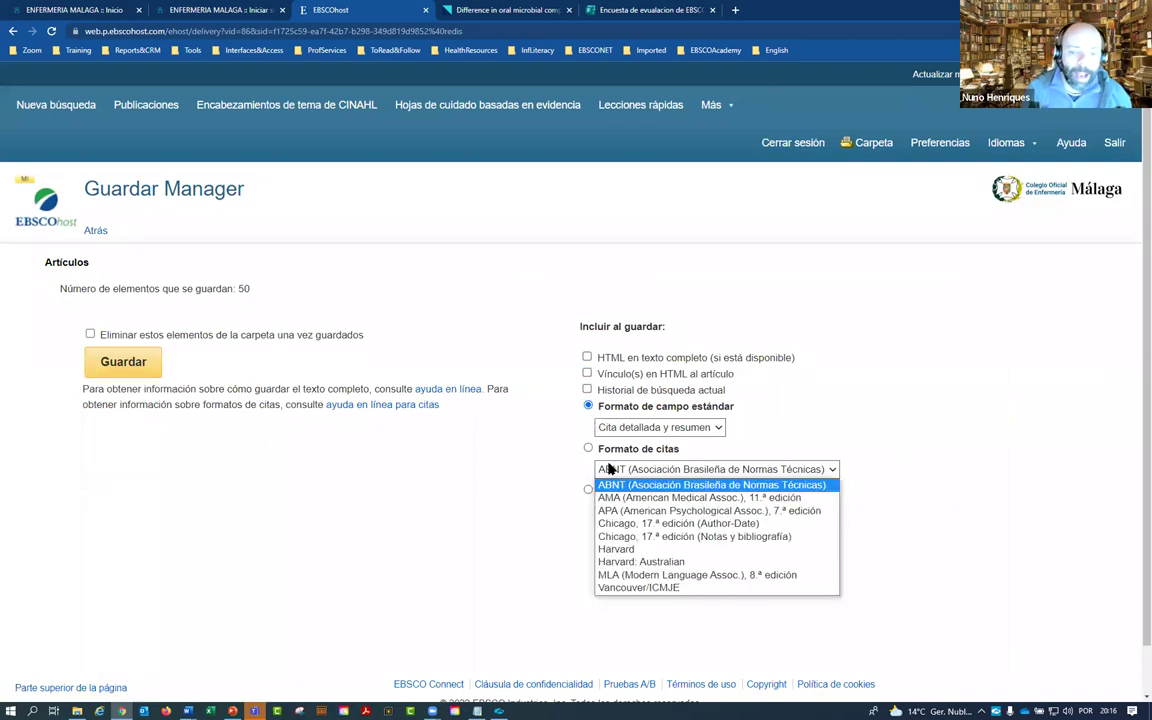
left_click(605, 463)
left_click(607, 467)
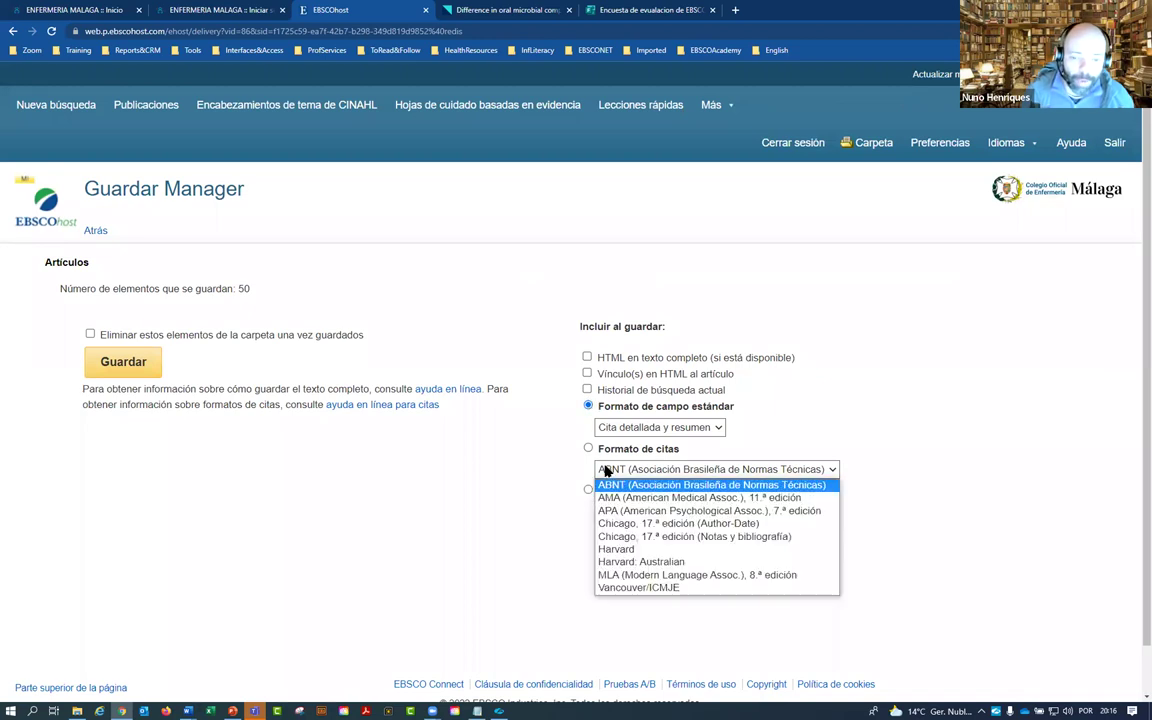
left_click(659, 588)
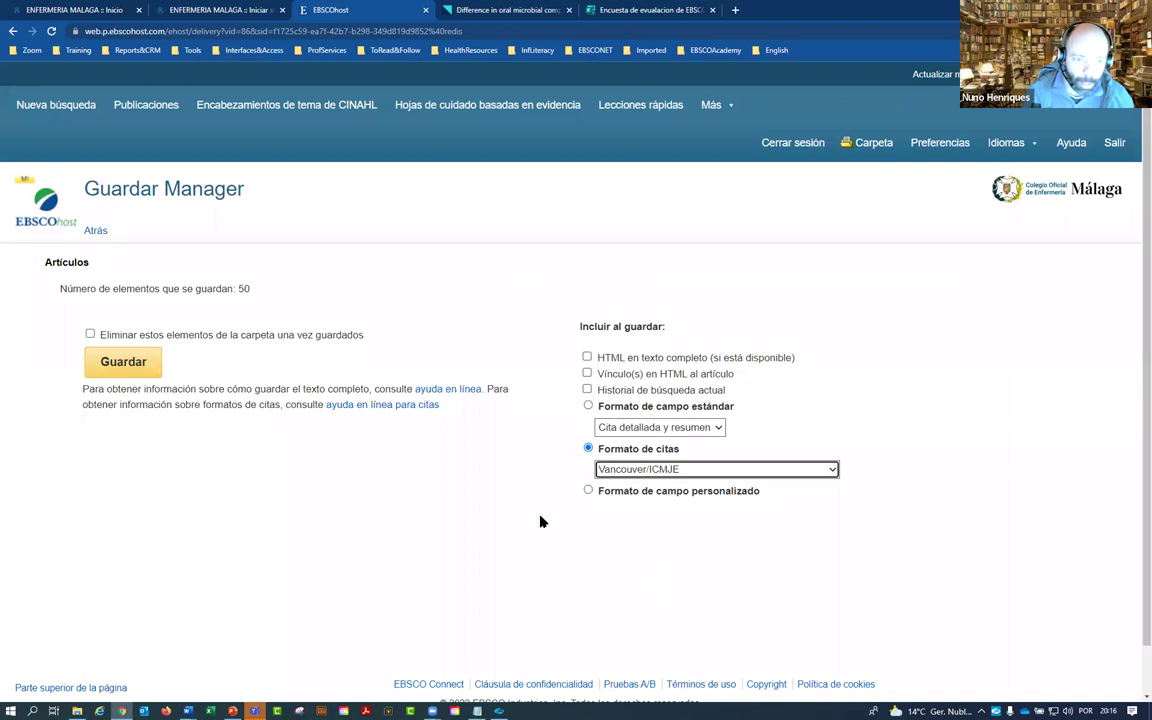
left_click(137, 367)
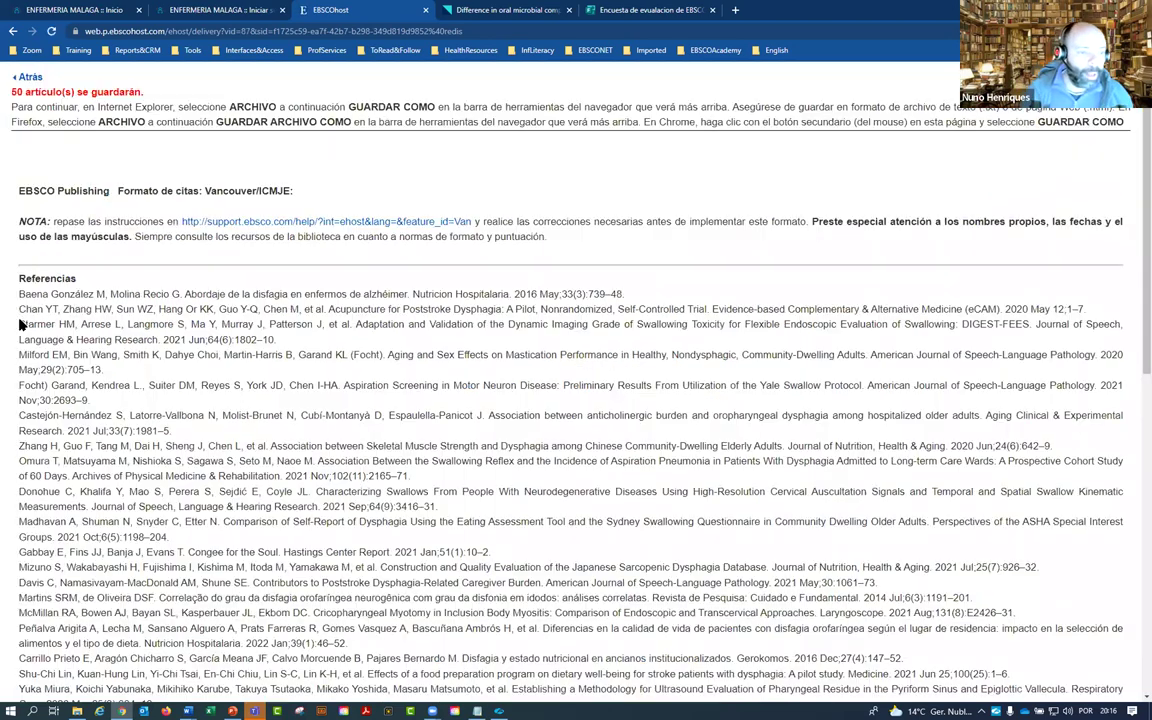
Step: Select the whole list of Vancouver references from the first to the last entry and copy it
left_click_drag(18, 294, 186, 326)
key("ctrl+c")
left_click_drag(543, 601, 722, 645)
right_click(322, 418)
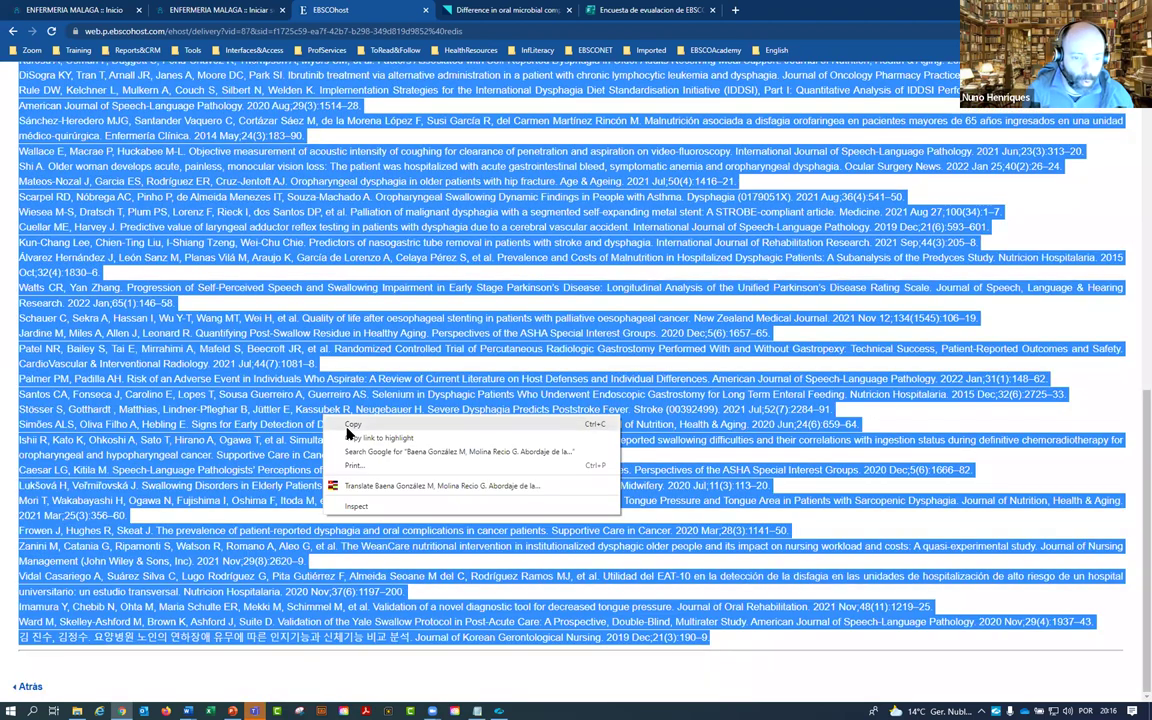
key("Escape")
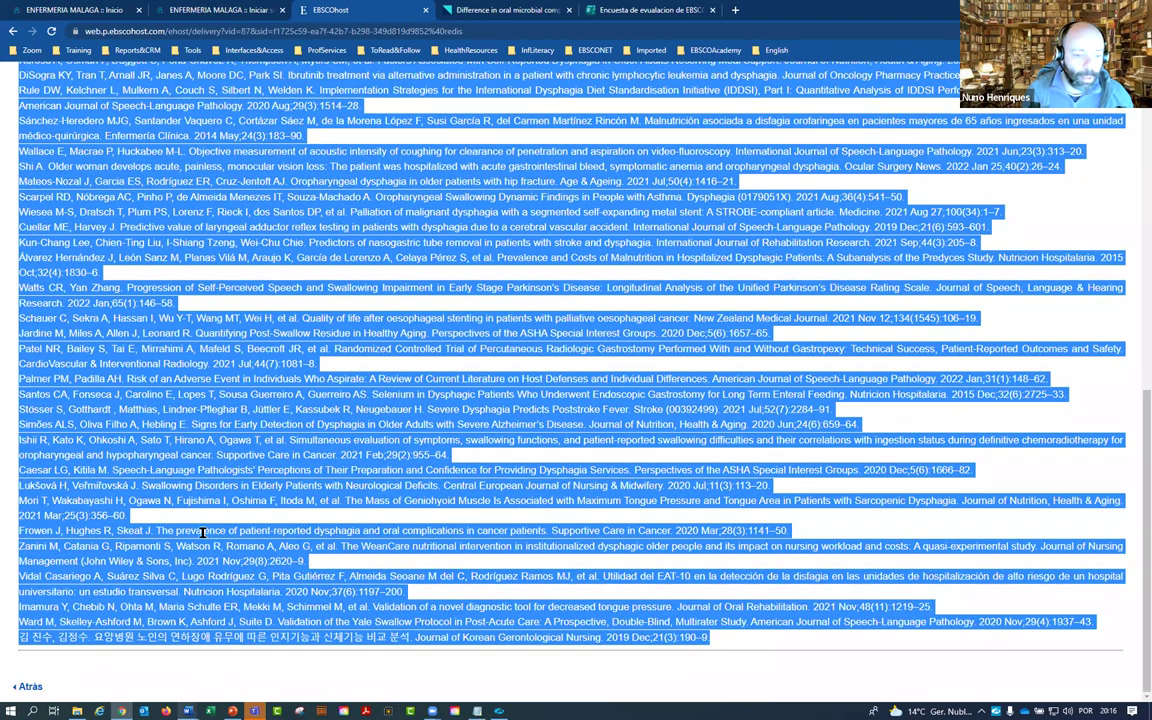
Step: Switch to Word, paste the copied references into a new blank document with merged formatting, and review the list
left_click(189, 709)
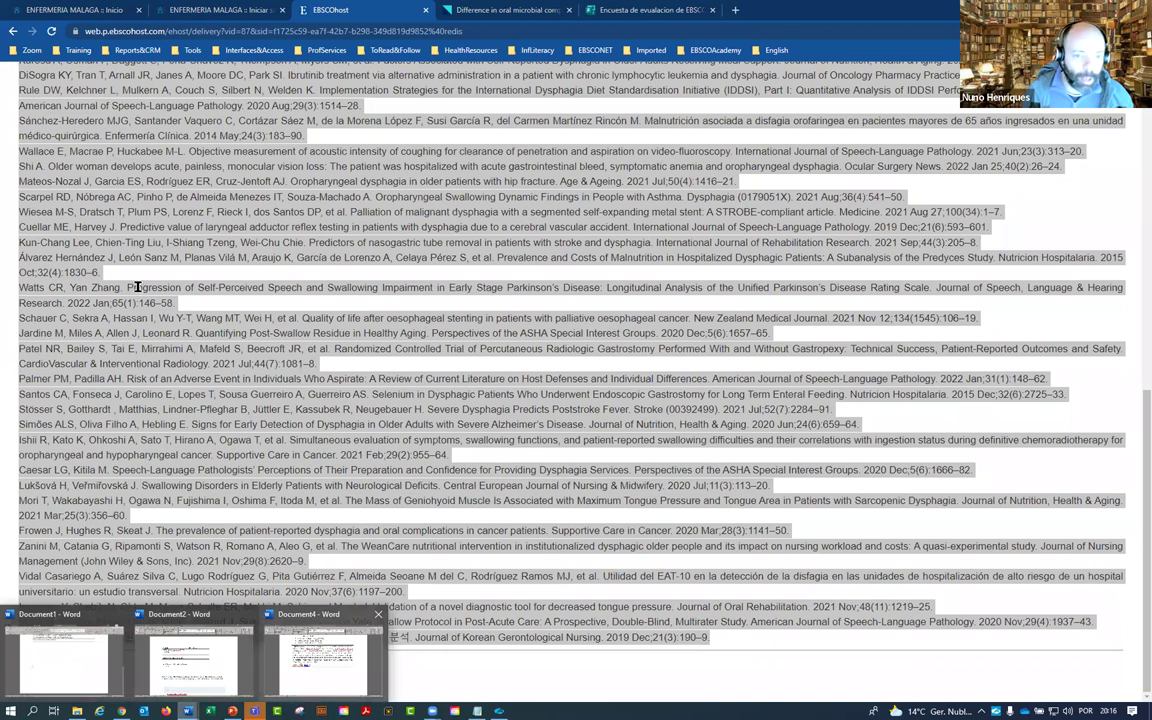
left_click(168, 621)
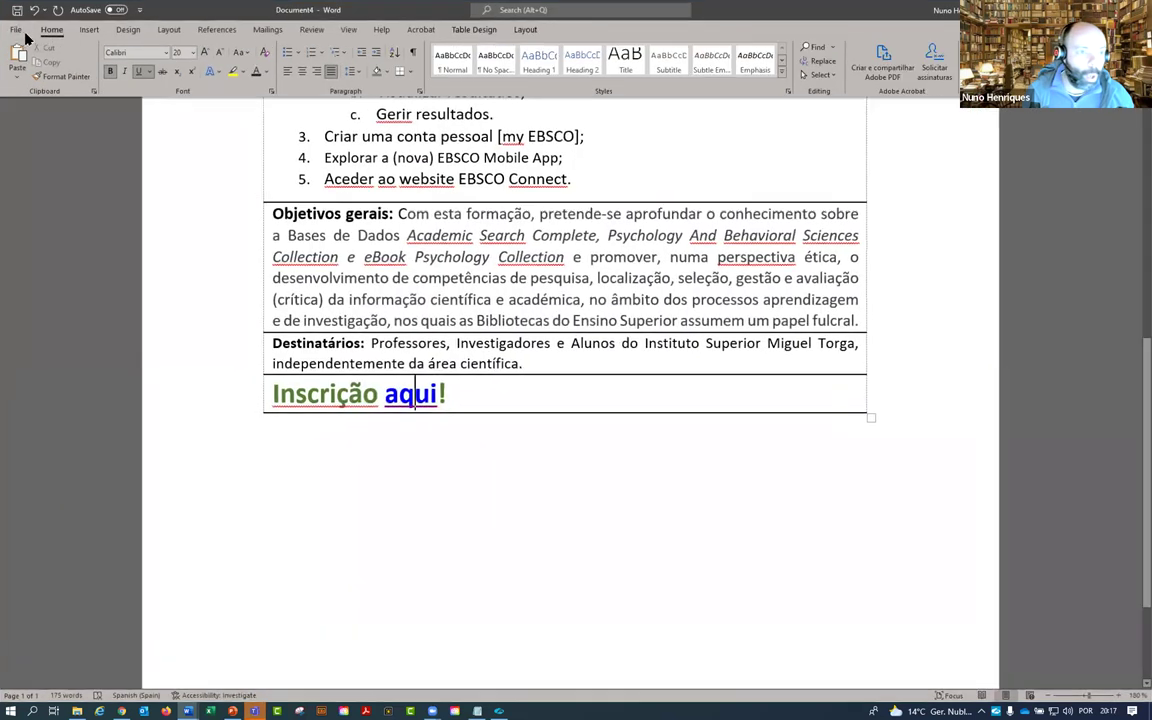
left_click(16, 30)
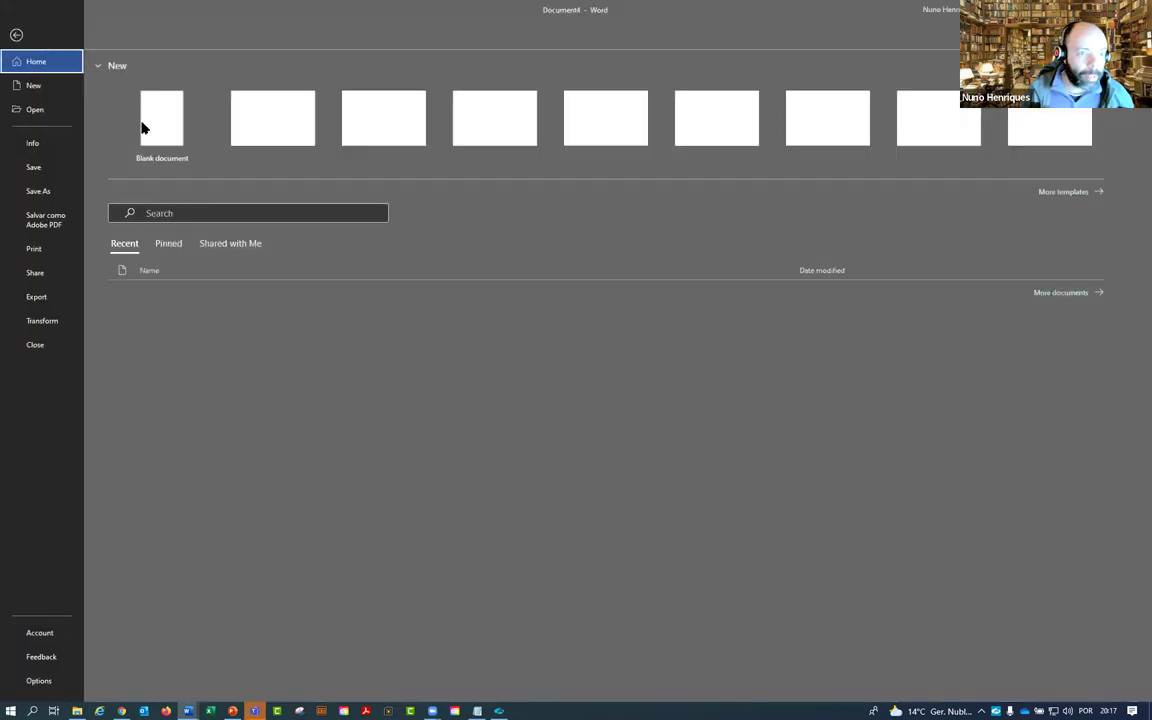
left_click(145, 128)
right_click(358, 256)
left_click(406, 316)
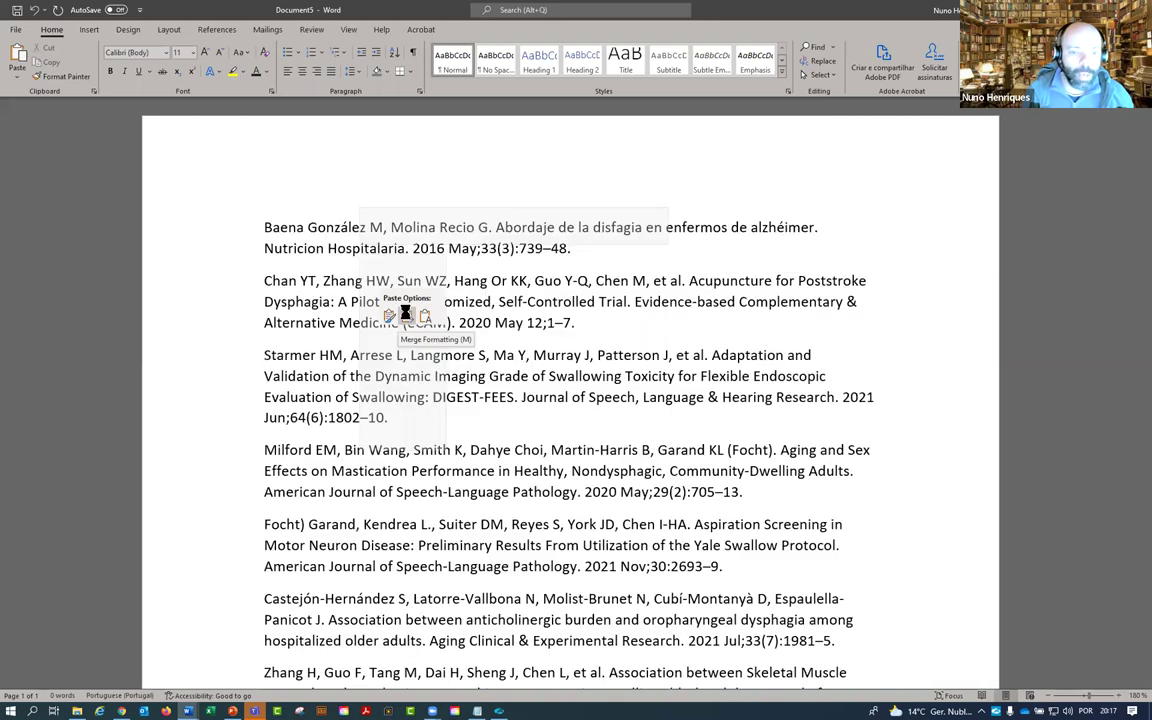
scroll(617, 330, "down", 15)
scroll(617, 330, "down", 6)
scroll(613, 300, "up", 7)
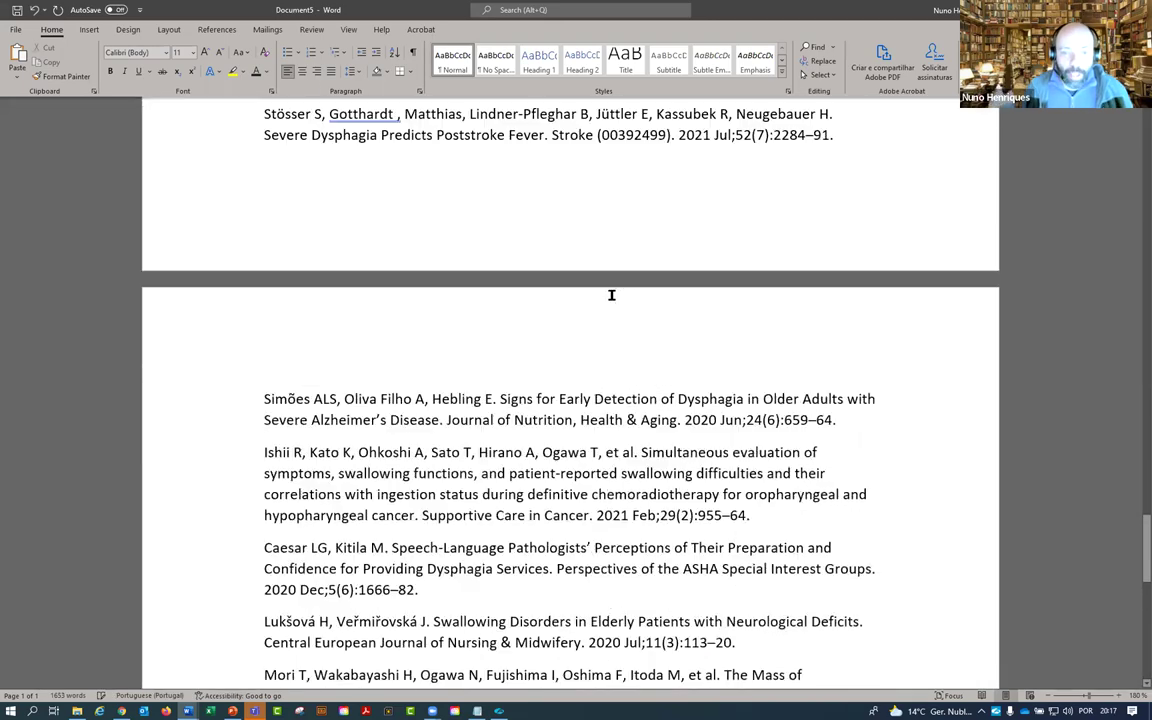
scroll(613, 290, "up", 10)
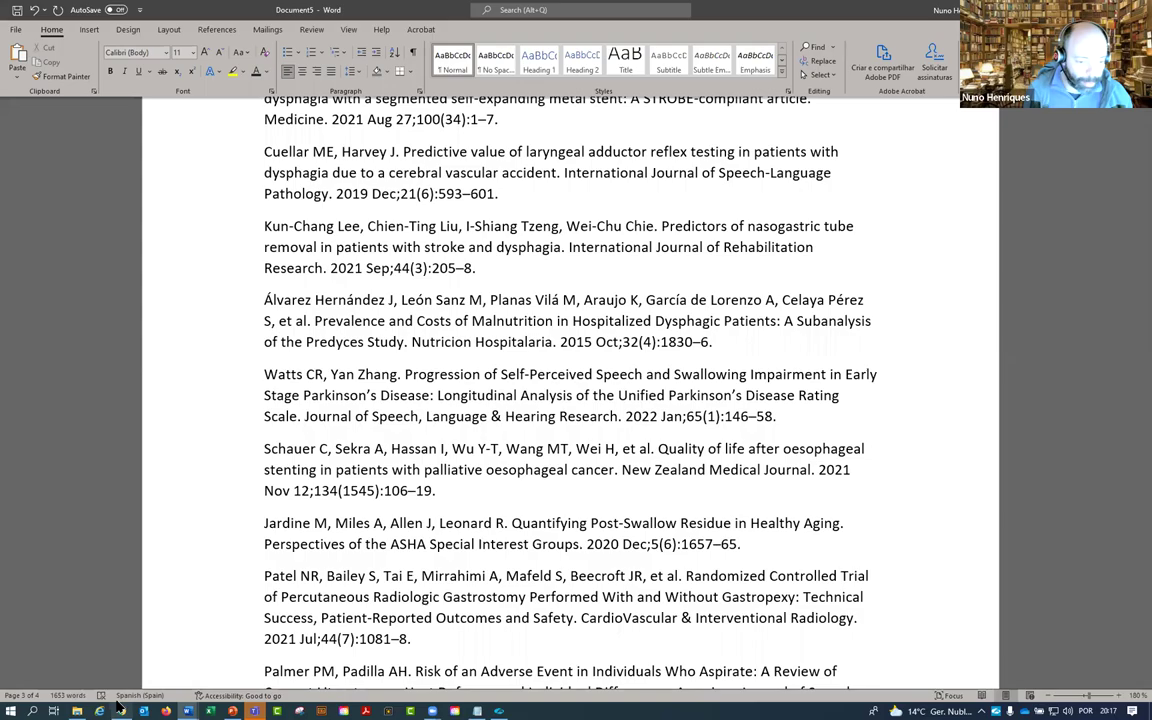
Step: Leave Word and the browser for the AirServer phone mirror and move its window to the middle of the desktop
key("alt+Tab")
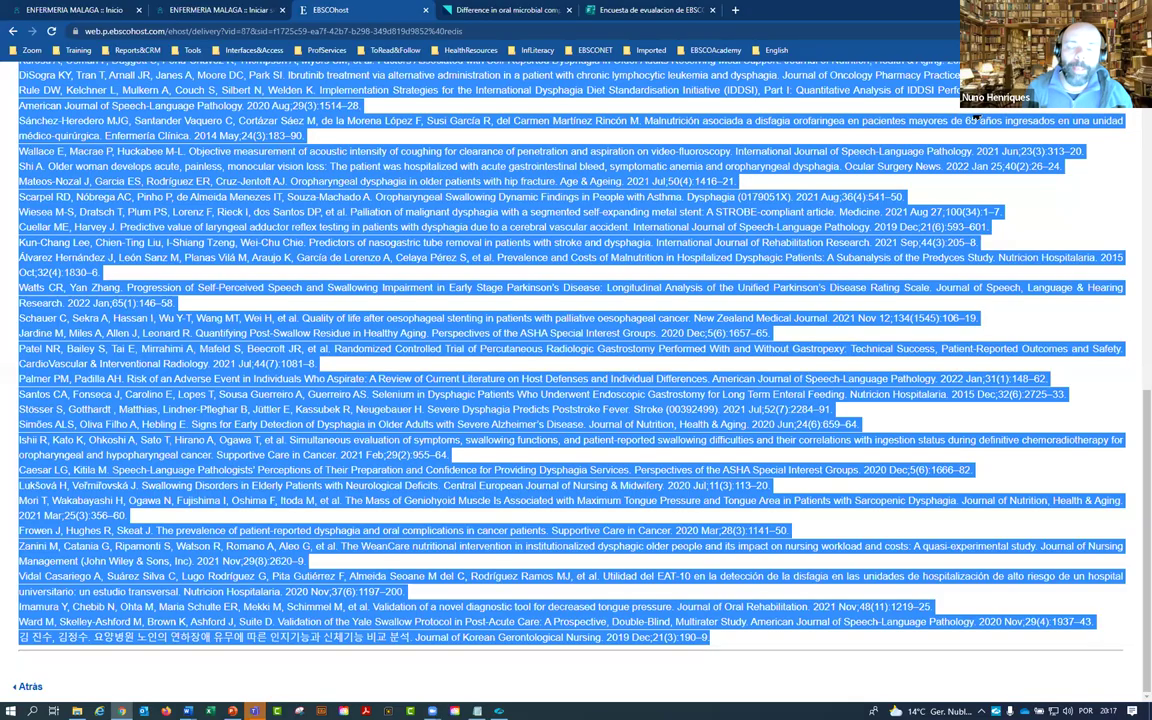
left_click(976, 118)
key("Home")
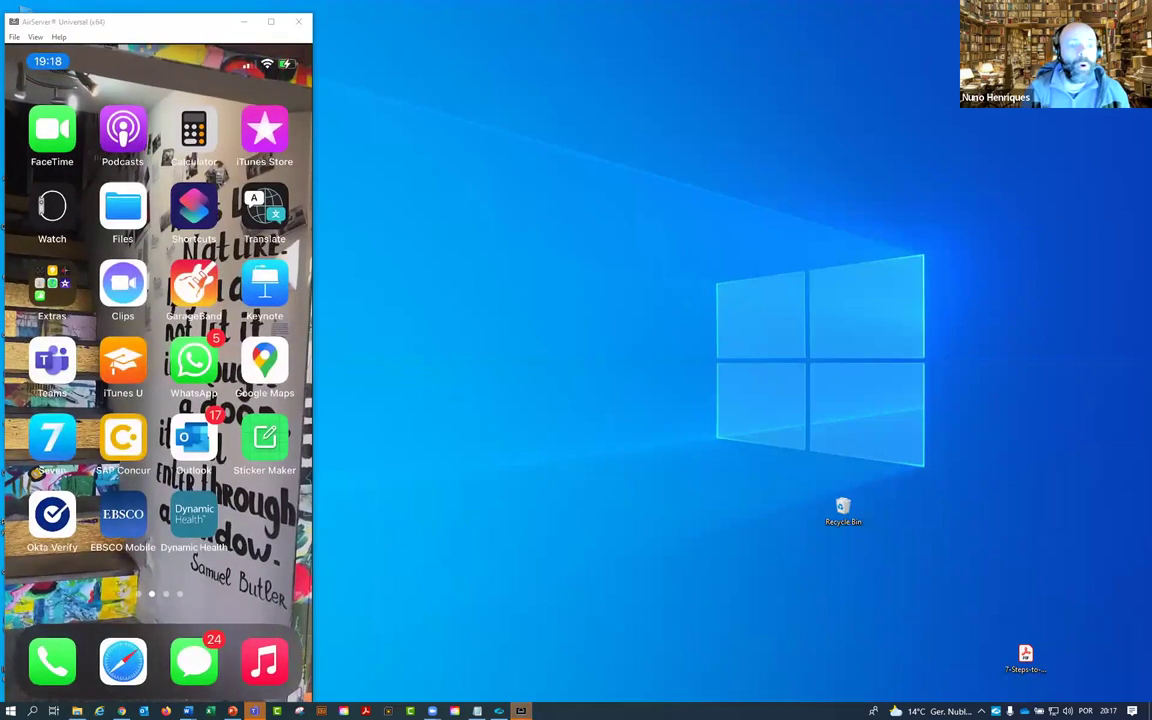
left_click(162, 27)
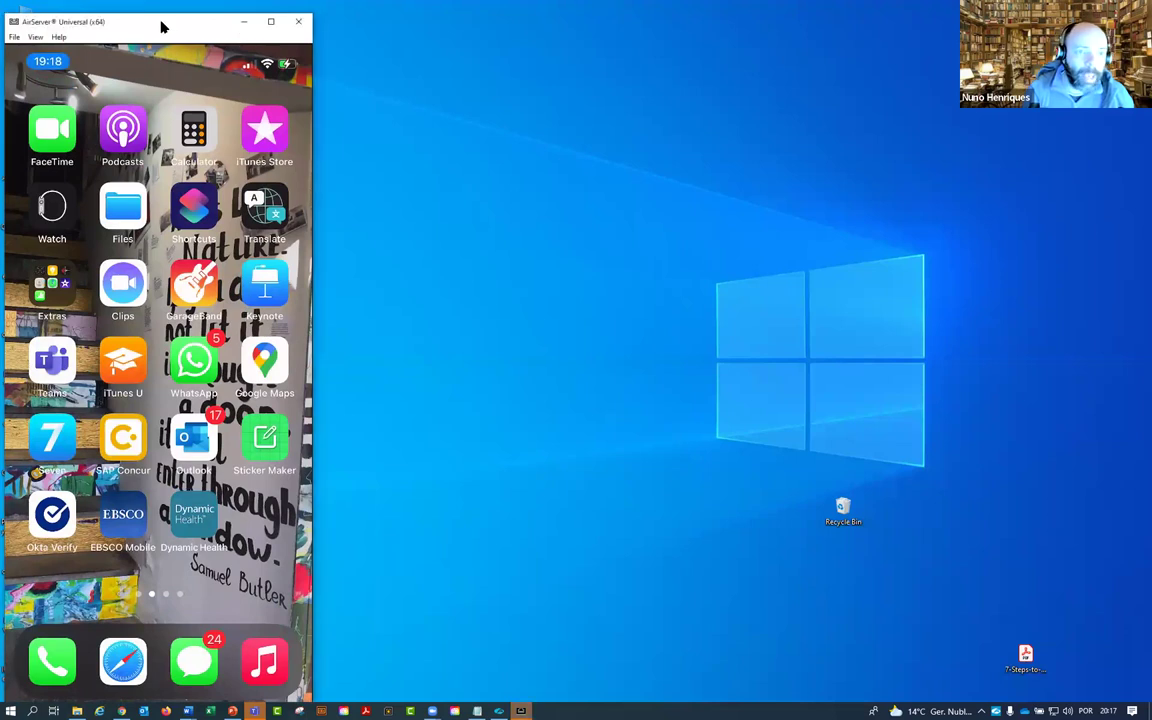
left_click_drag(162, 27, 527, 22)
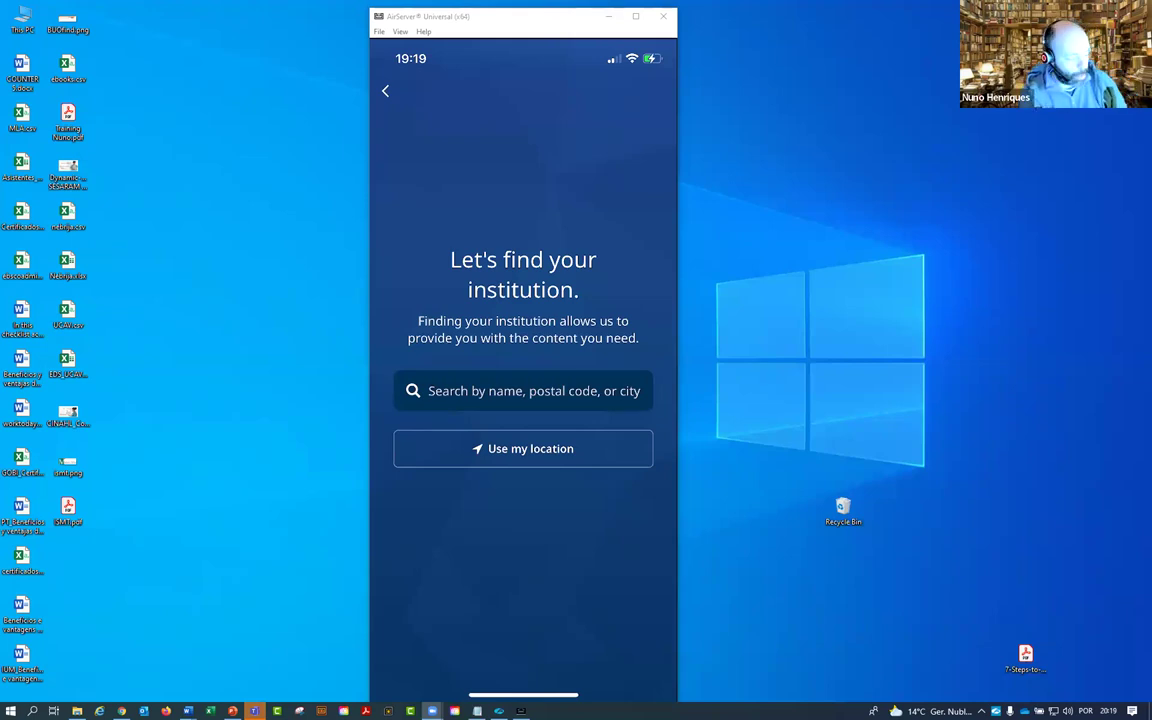
Step: Search for the institution in the EBSCO mobile app using "malaga"
left_click(600, 398)
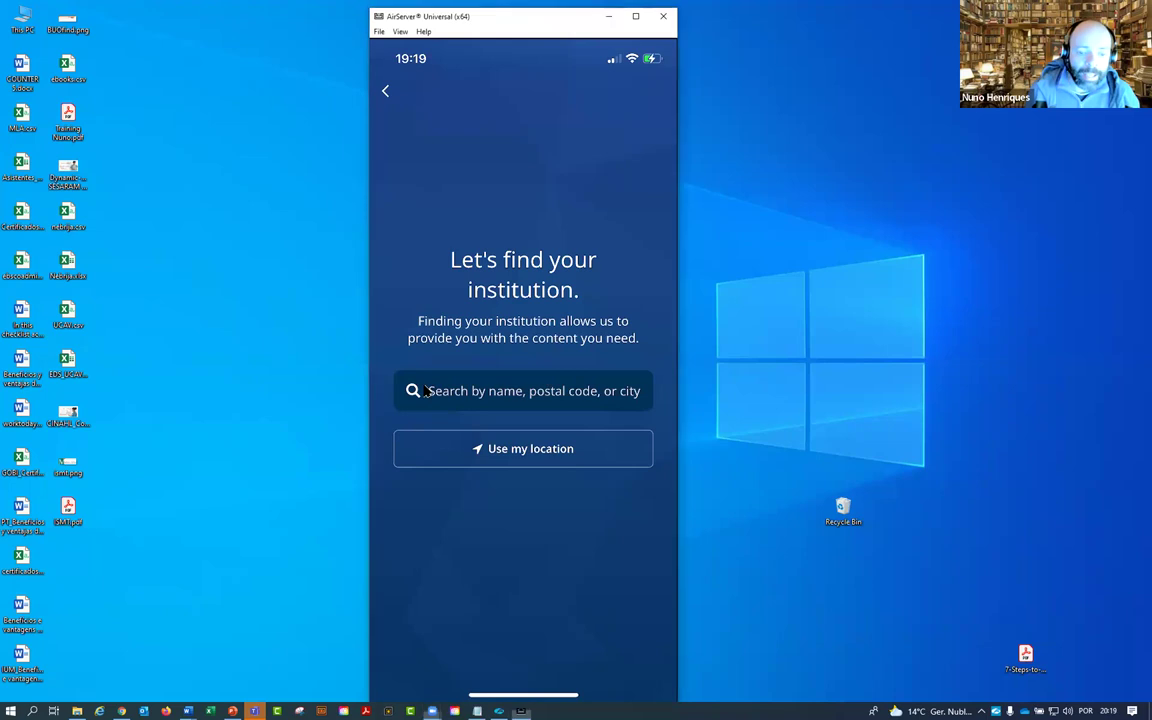
left_click(607, 391)
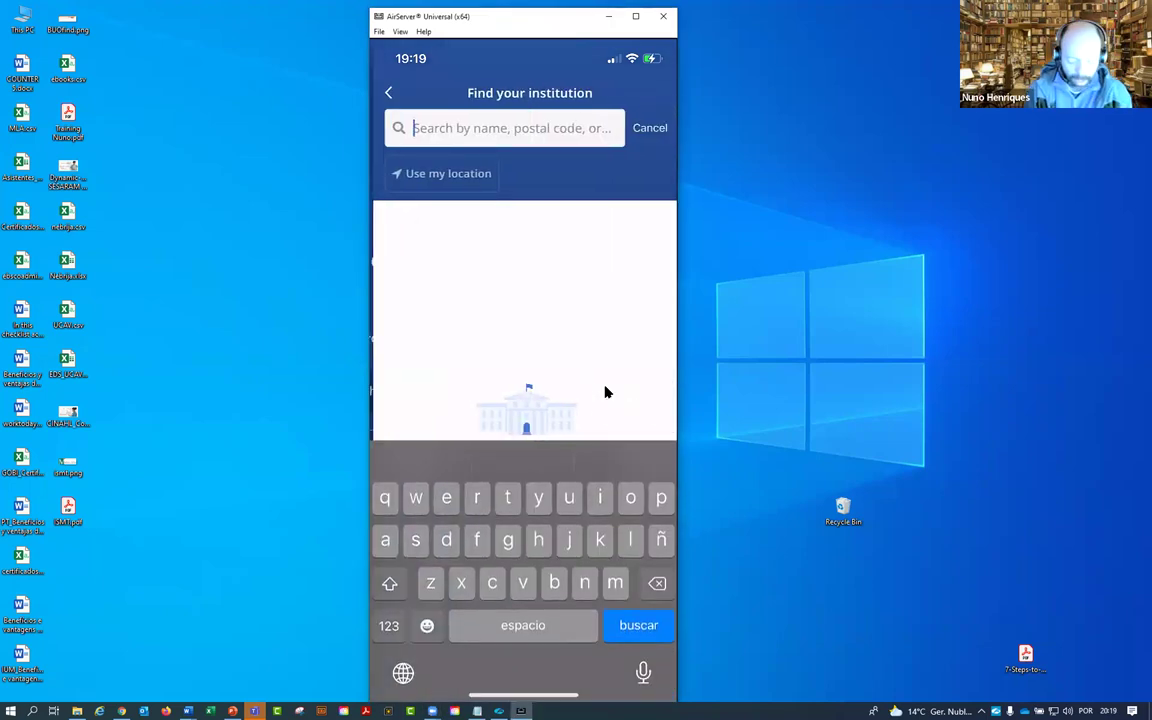
type("malaga")
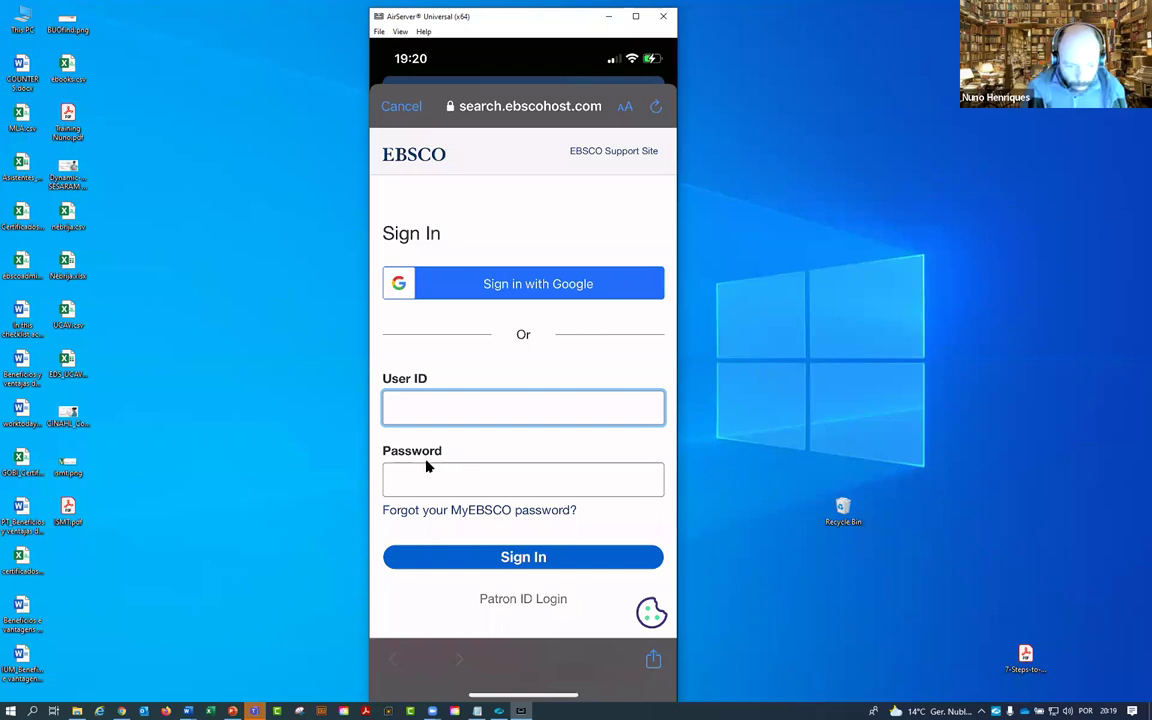
Step: Switch to the browser, sign out of the EBSCOhost personal account and highlight the username on the sign-in page
left_click(119, 706)
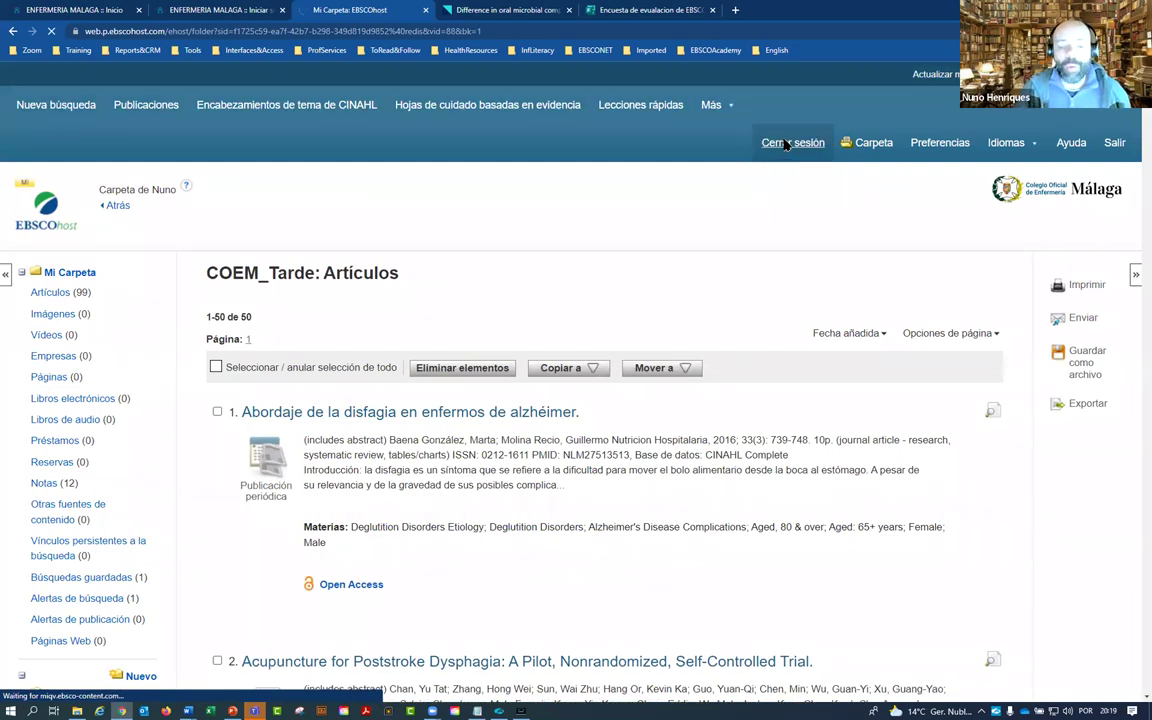
left_click(786, 143)
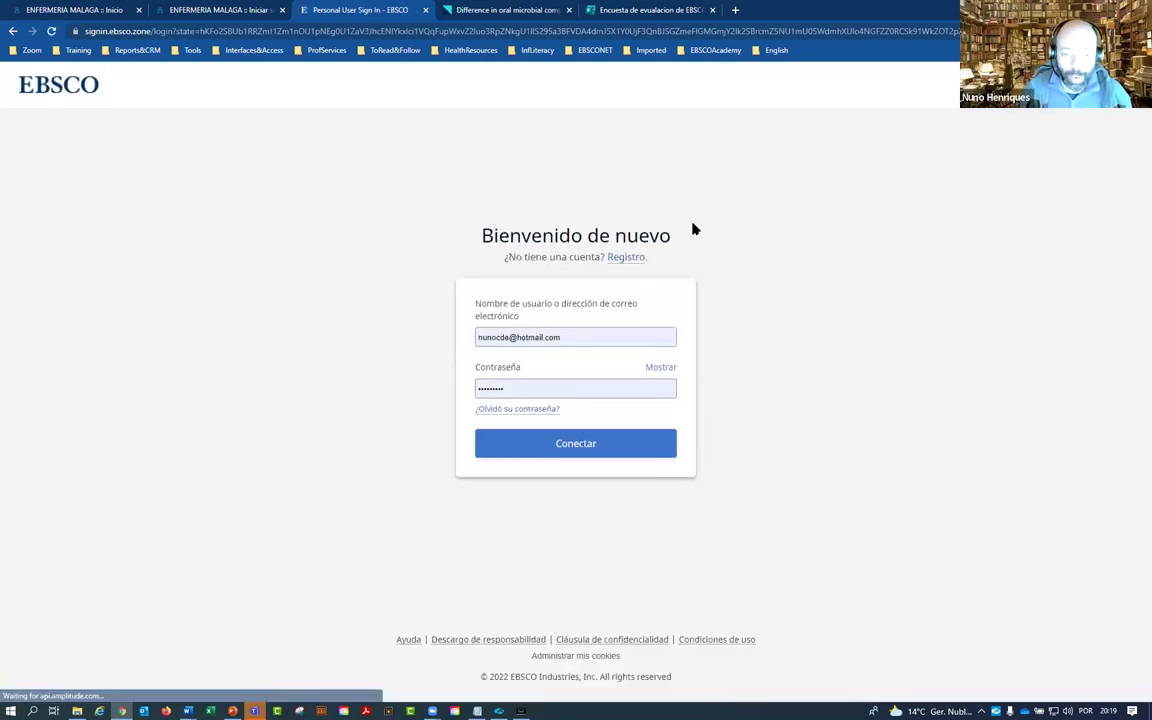
left_click_drag(568, 337, 460, 330)
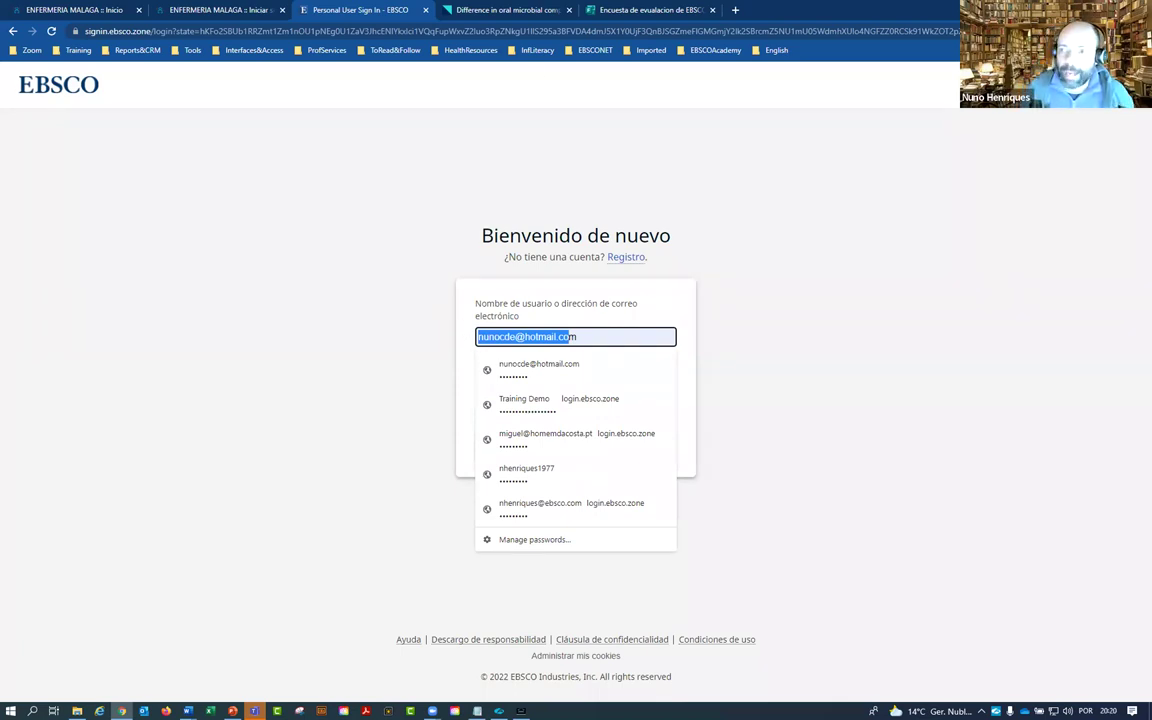
Step: Return to the AirServer phone mirror and start a new search for journals, books and more in the EBSCO mobile app
key("alt+Tab")
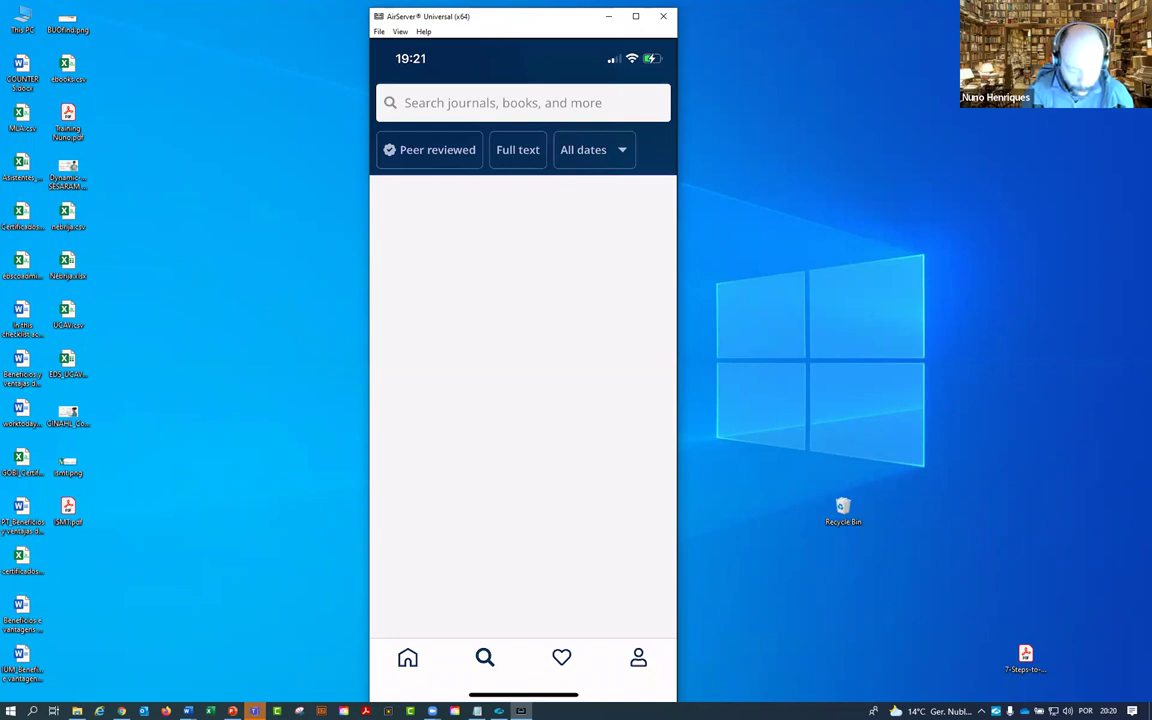
left_click(500, 102)
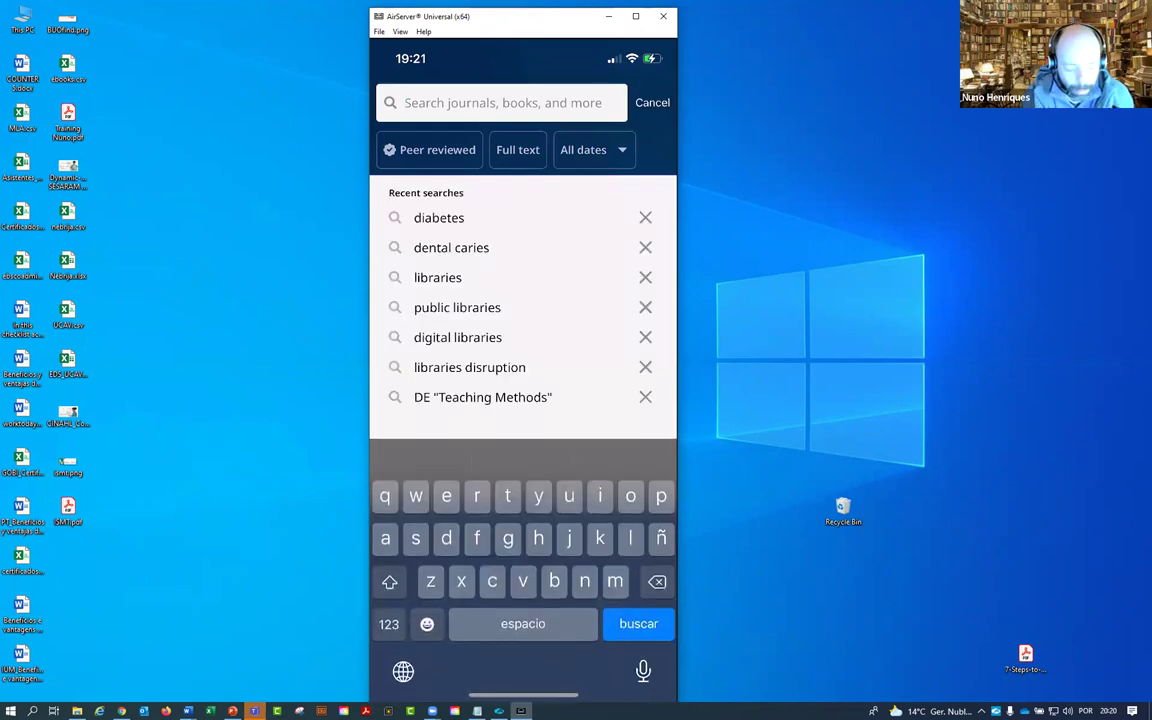